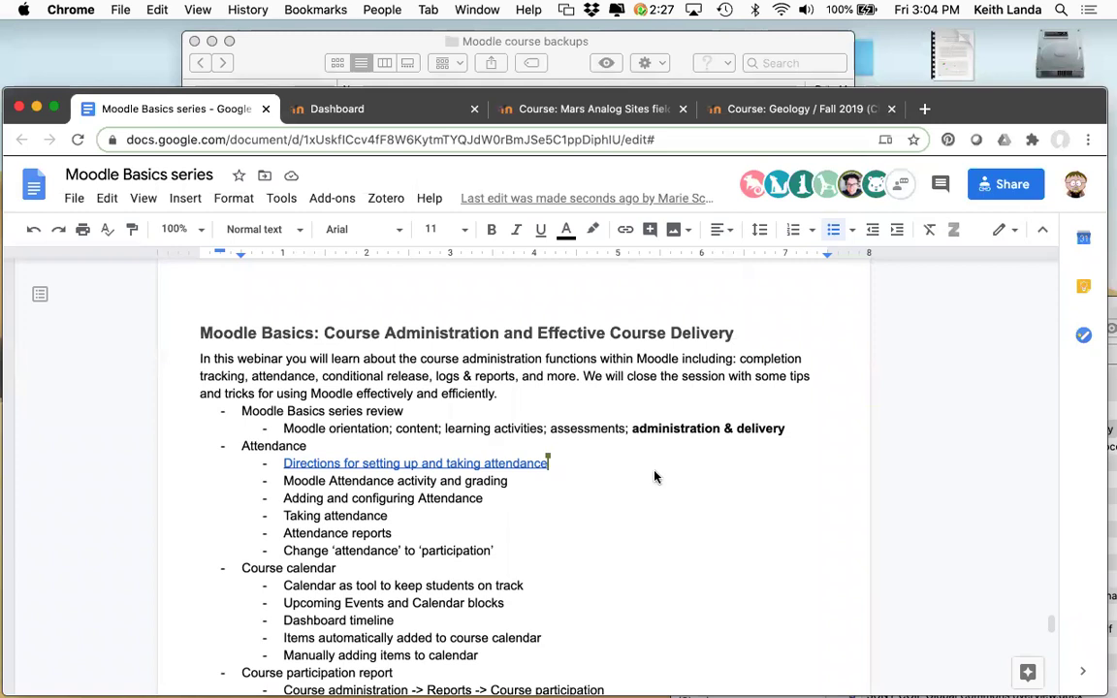
Step: Review the Attendance and Course calendar items in the Course Administration and Effective Course Delivery outline
scroll(655, 476, down, 1)
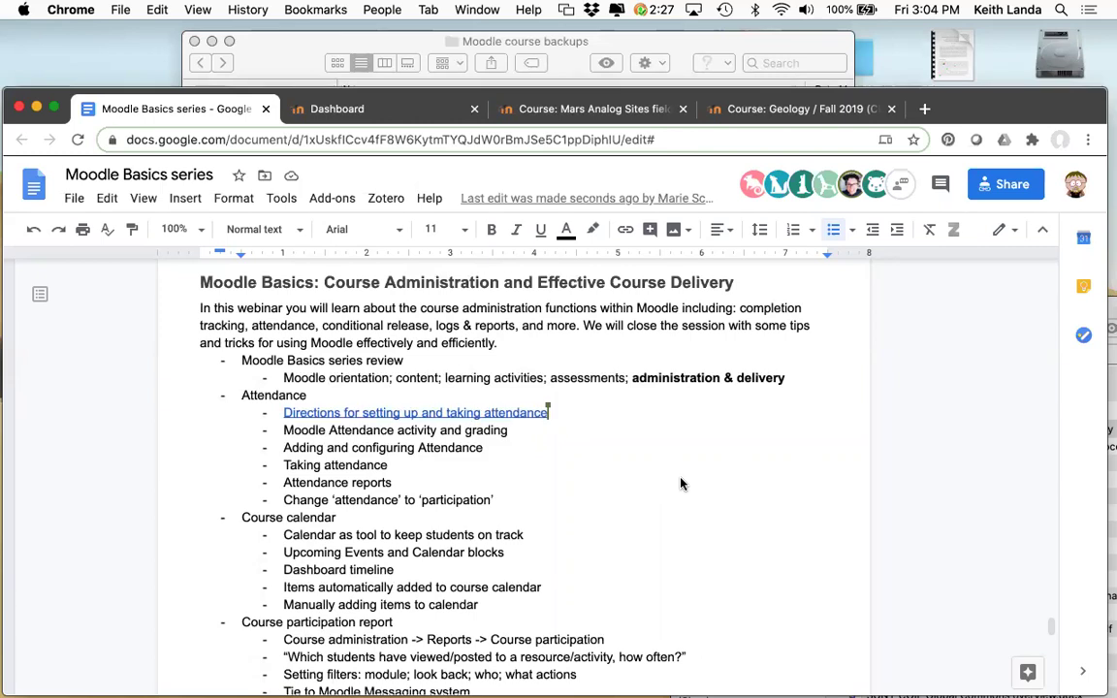
scroll(681, 483, down, 3)
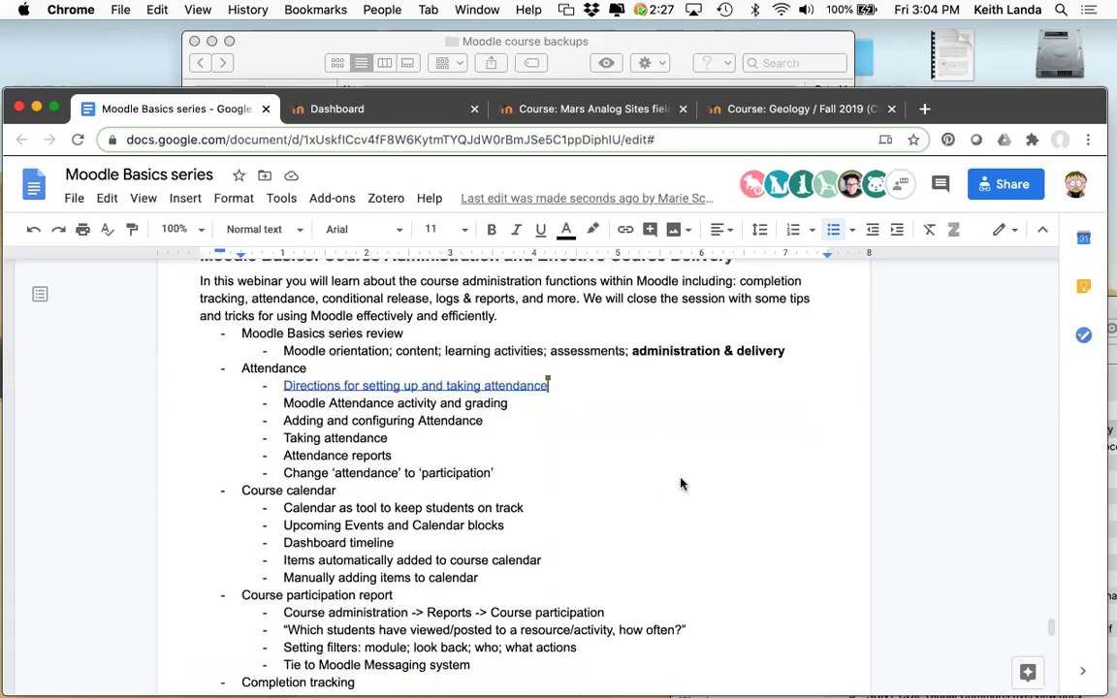
scroll(681, 483, down, 1)
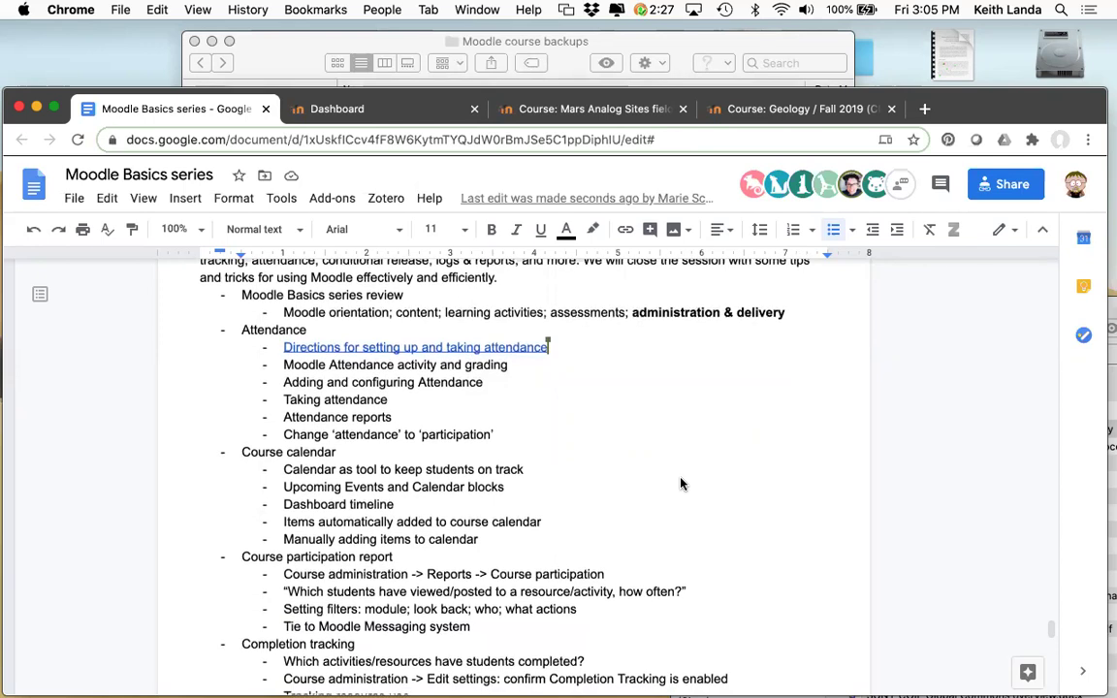
scroll(681, 483, up, 3)
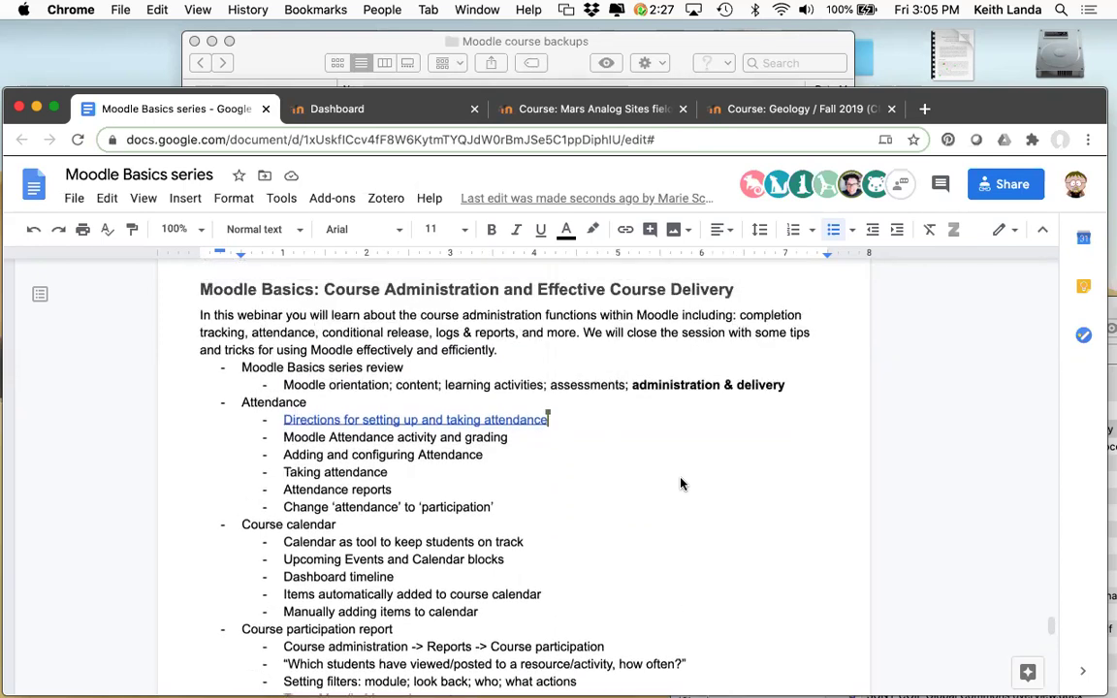
scroll(564, 546, down, 3)
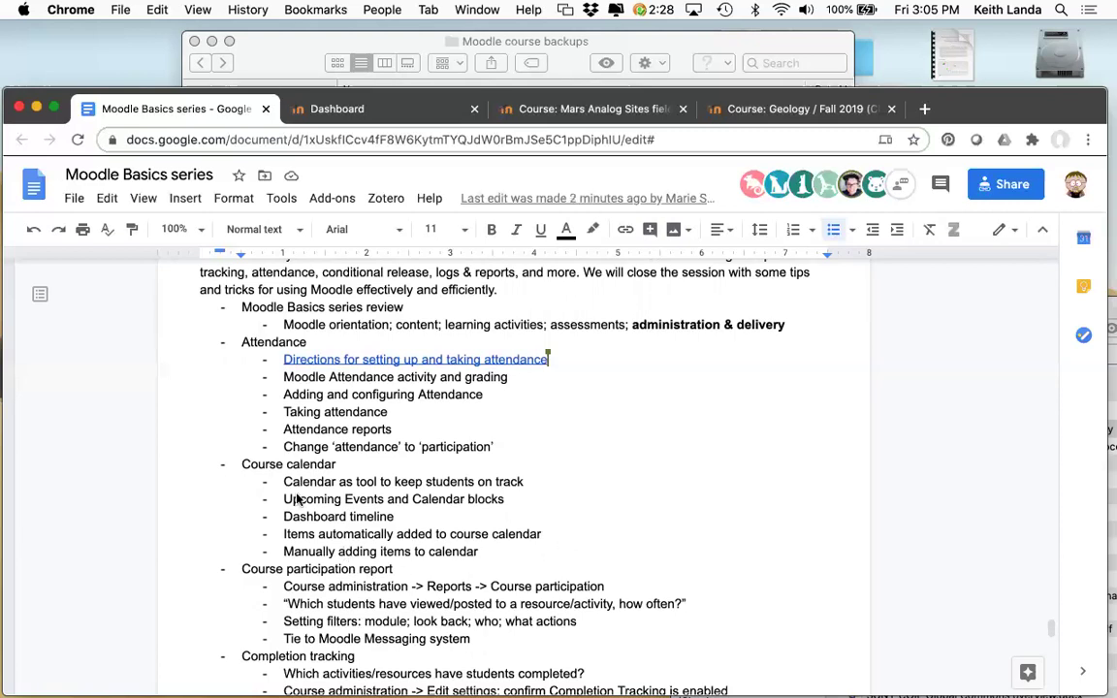
scroll(200, 454, down, 2)
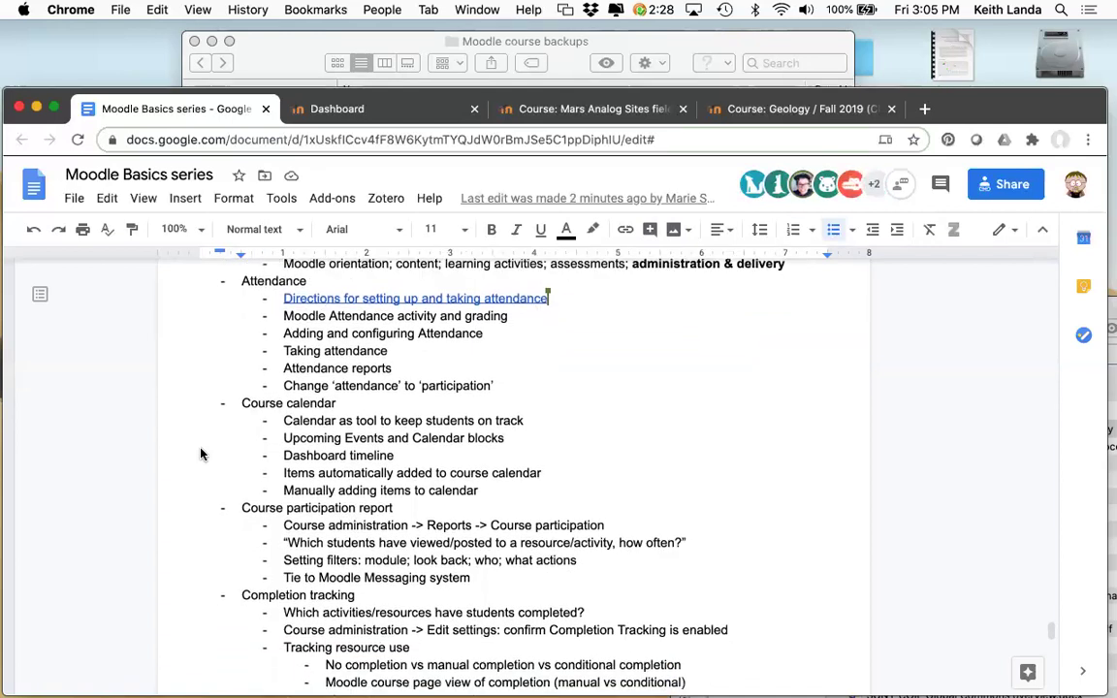
scroll(201, 453, up, 2)
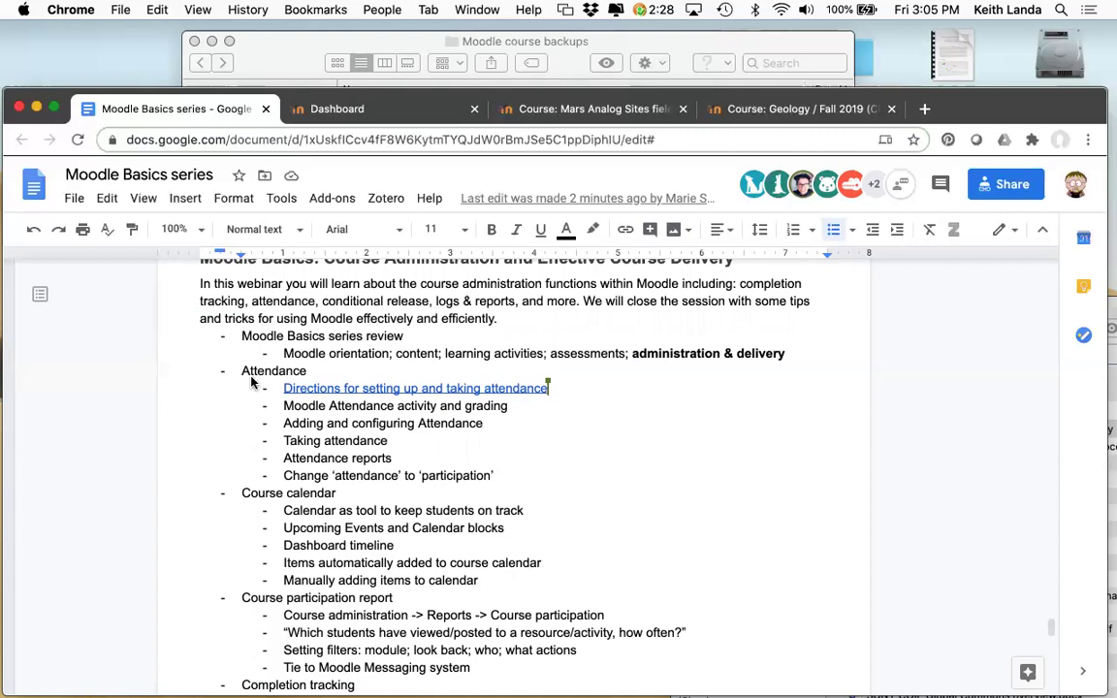
scroll(251, 381, down, 1)
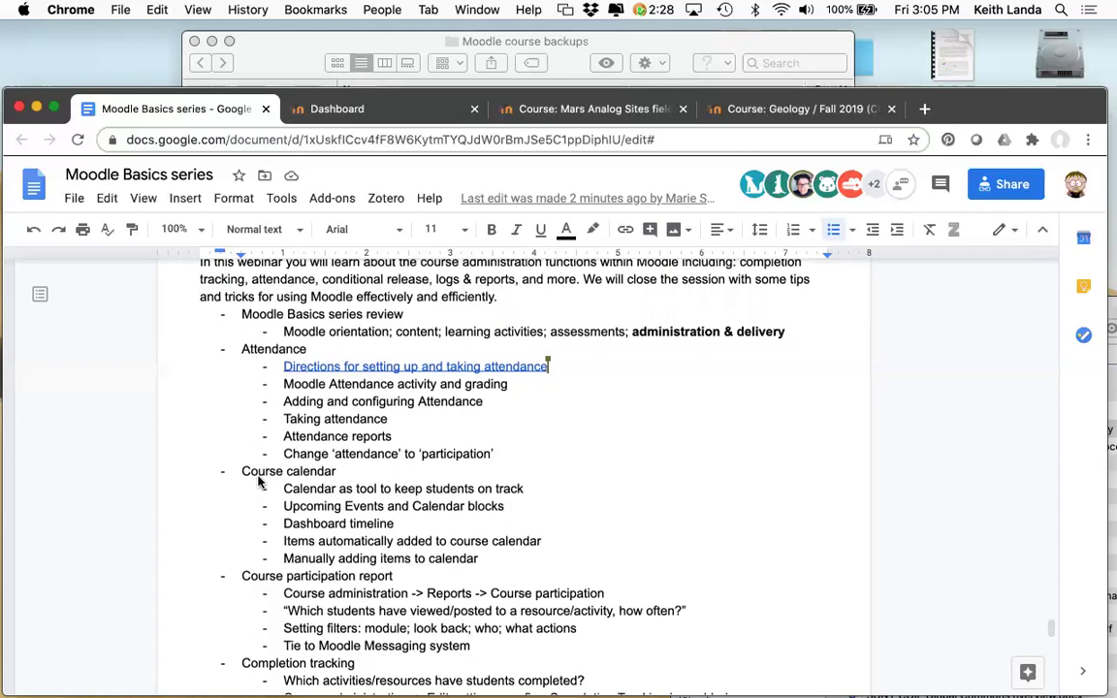
Step: Read through the rest of the webinar outline, from the course participation report to competency framework and Moodle badges
scroll(258, 481, down, 1)
scroll(258, 481, down, 5)
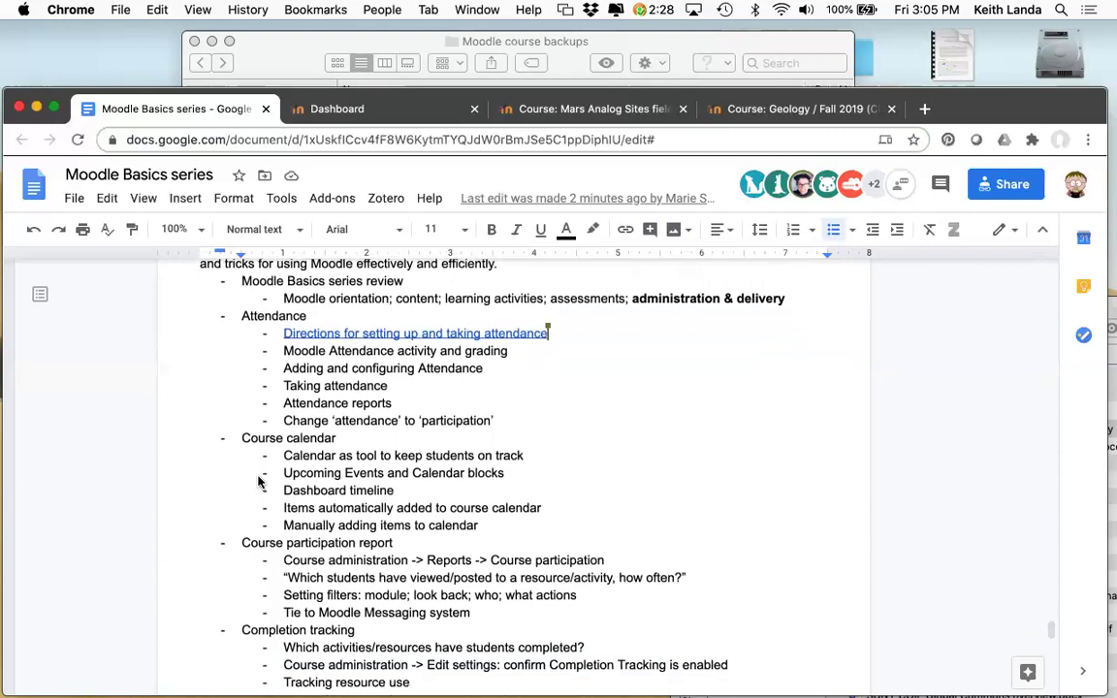
scroll(258, 481, down, 3)
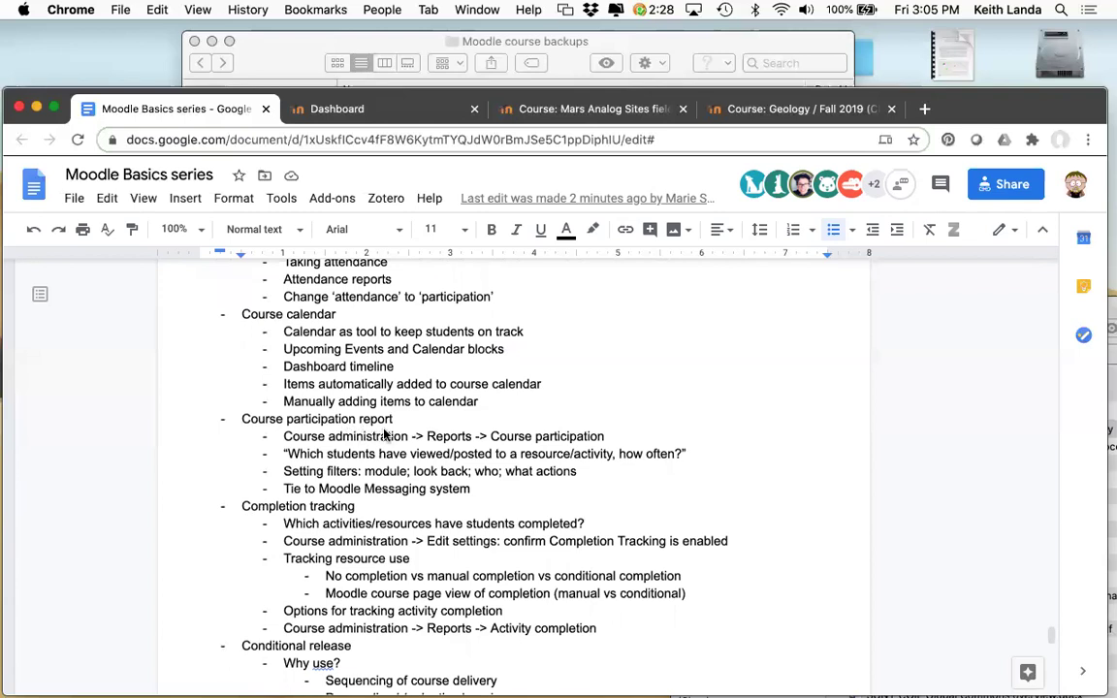
scroll(385, 436, down, 3)
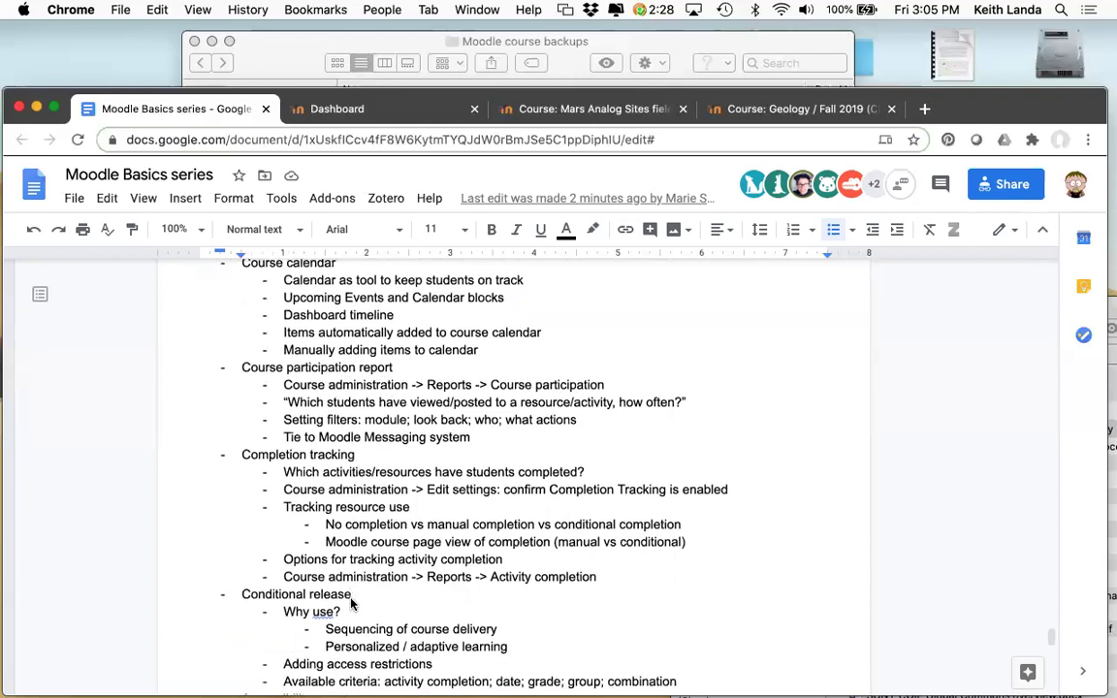
scroll(352, 602, down, 3)
scroll(352, 602, down, 1)
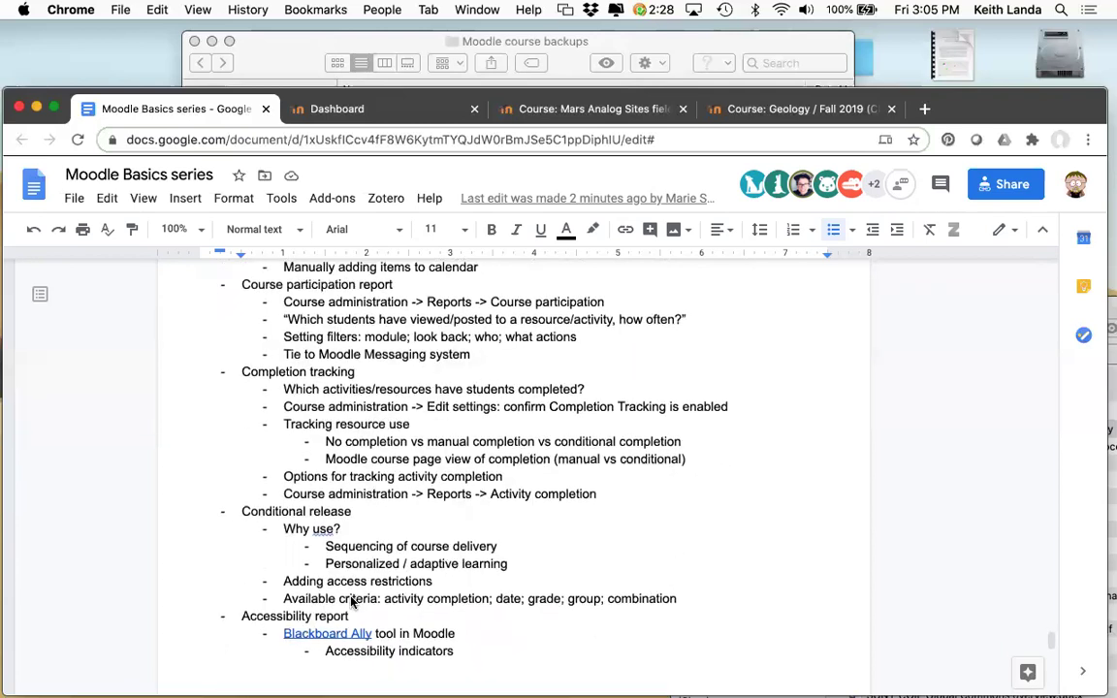
scroll(352, 603, up, 5)
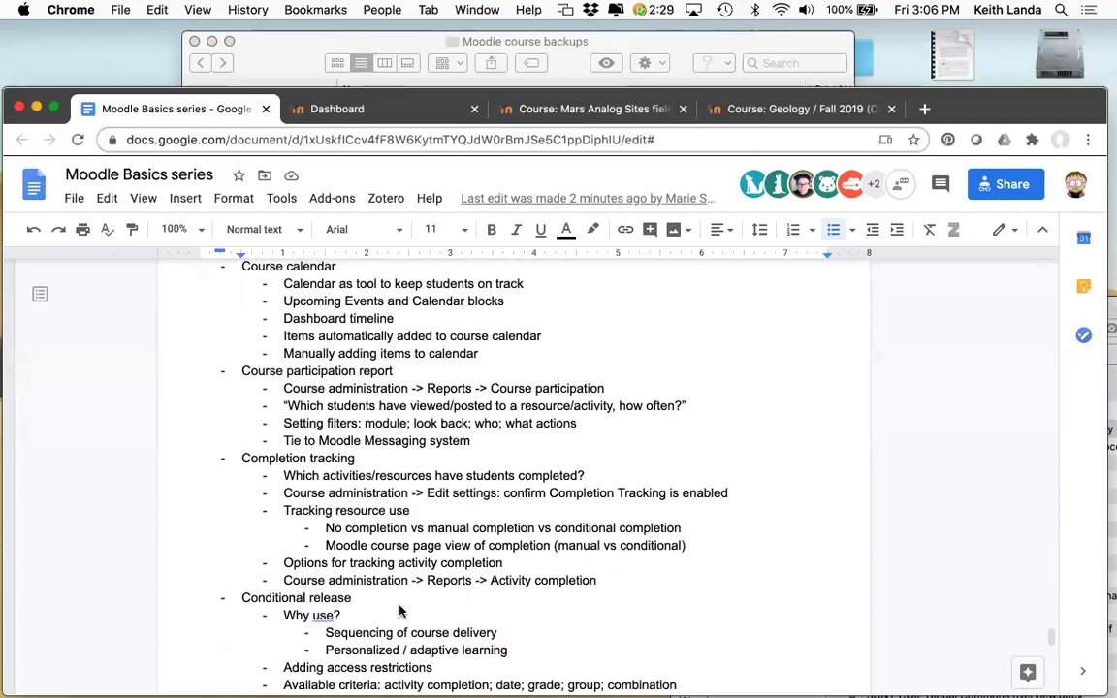
scroll(400, 611, down, 3)
scroll(399, 609, down, 3)
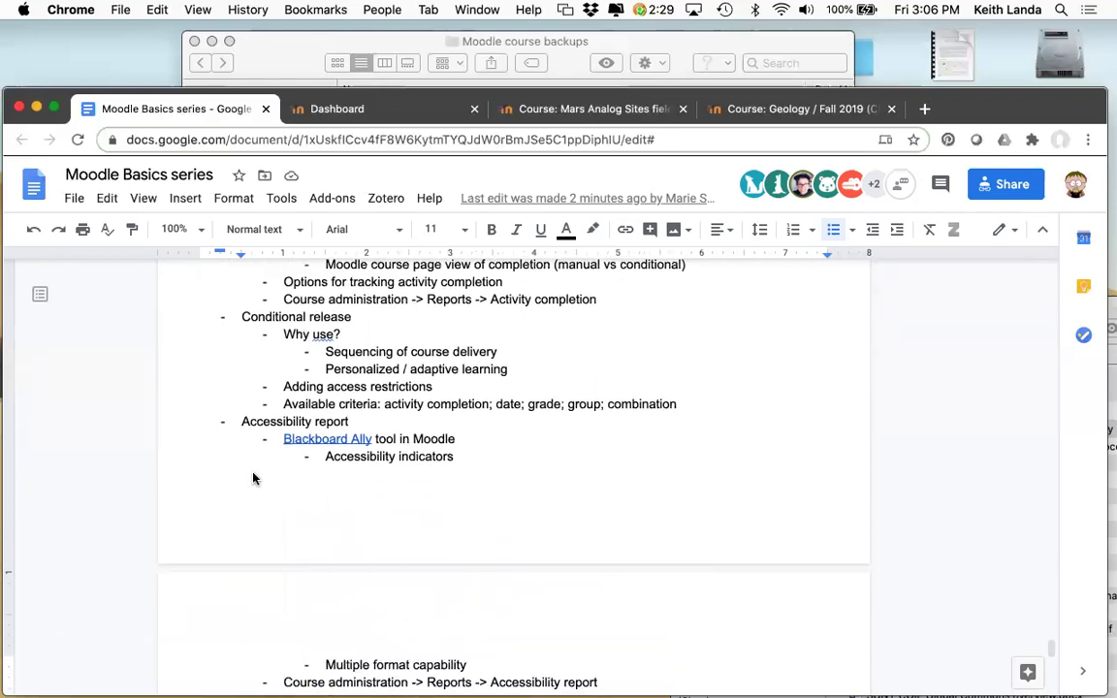
scroll(253, 478, down, 6)
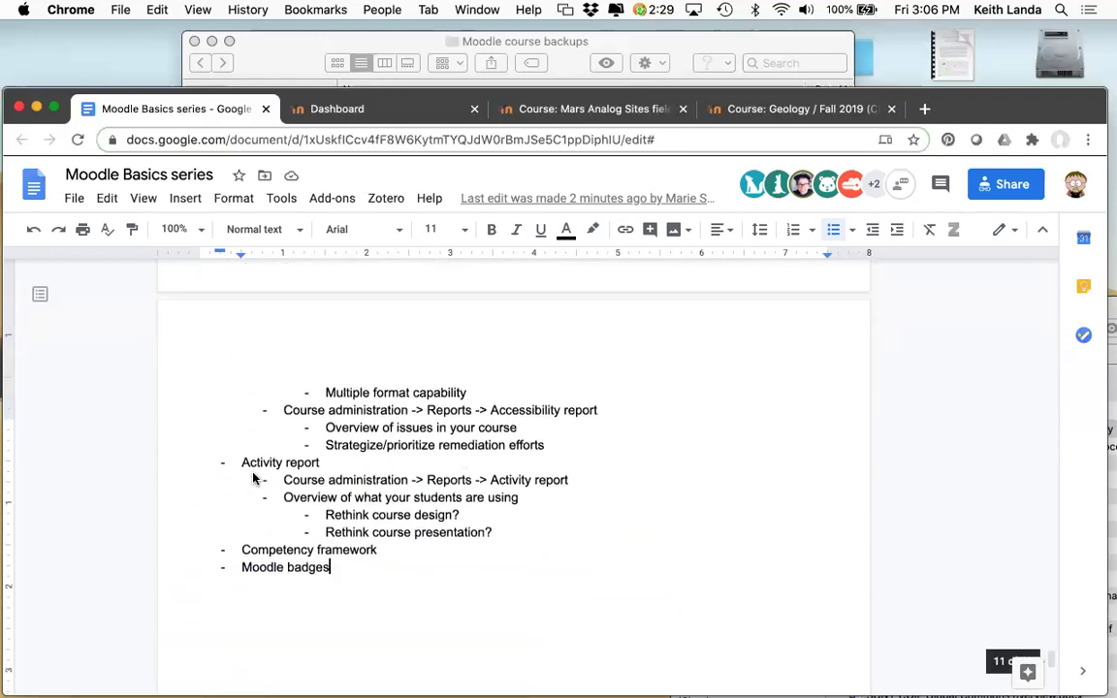
Step: Go back up the webinar outline past completion tracking and course participation to the Attendance topic
scroll(253, 478, up, 3)
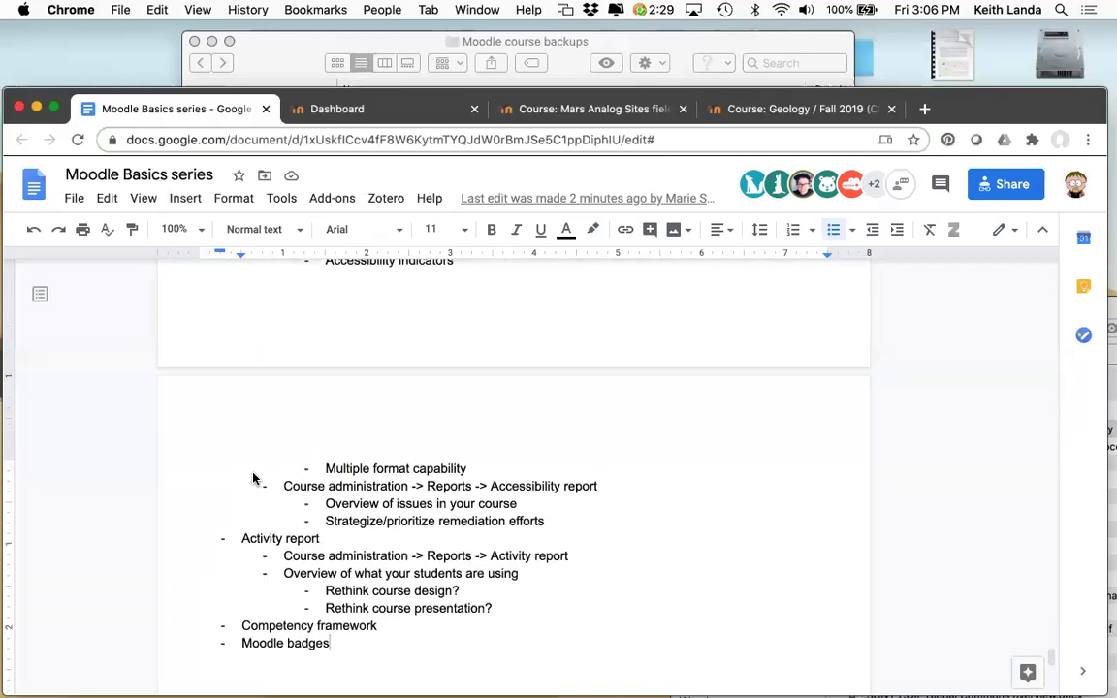
scroll(253, 478, up, 5)
scroll(253, 478, up, 4)
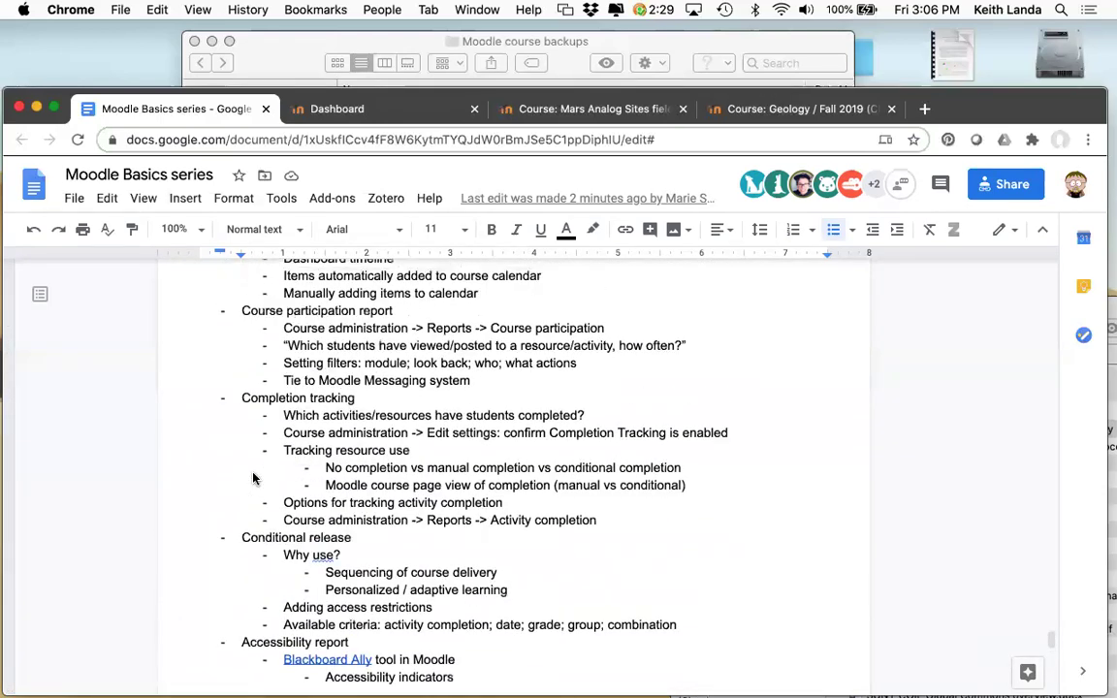
scroll(253, 478, up, 1)
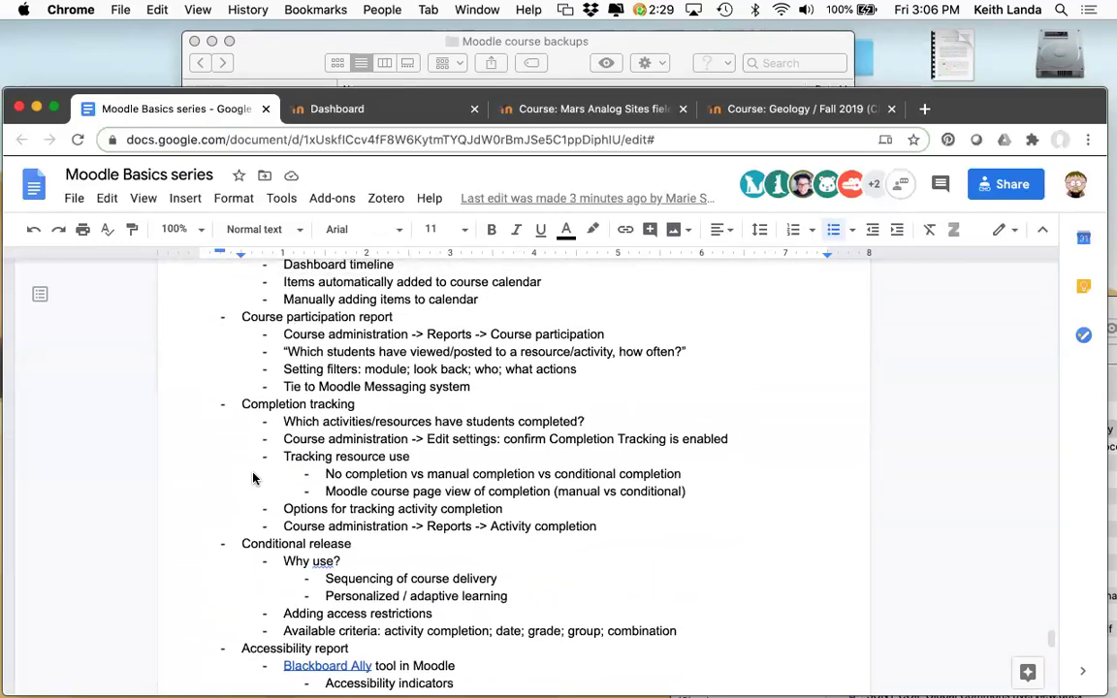
scroll(253, 478, up, 3)
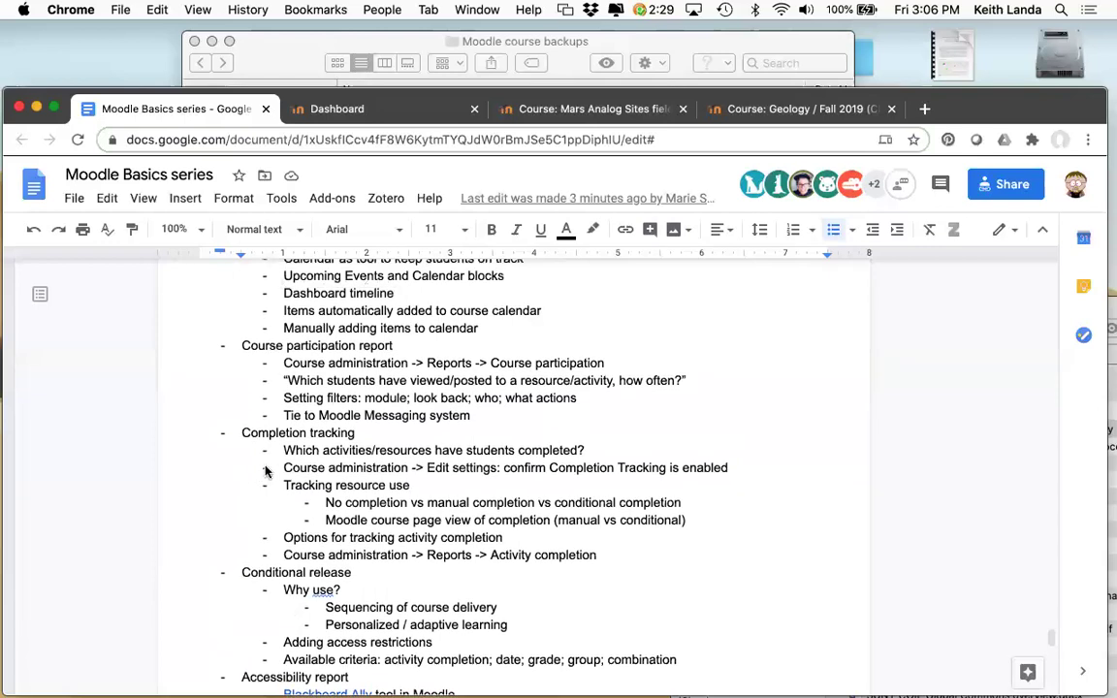
scroll(267, 471, up, 1)
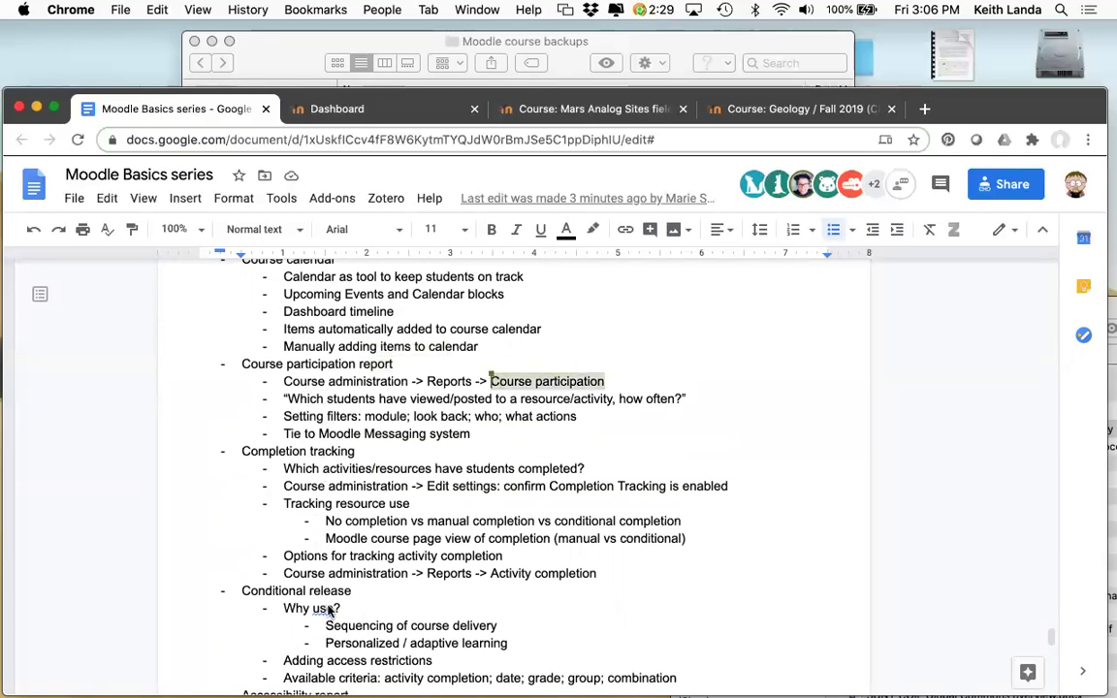
scroll(330, 609, up, 2)
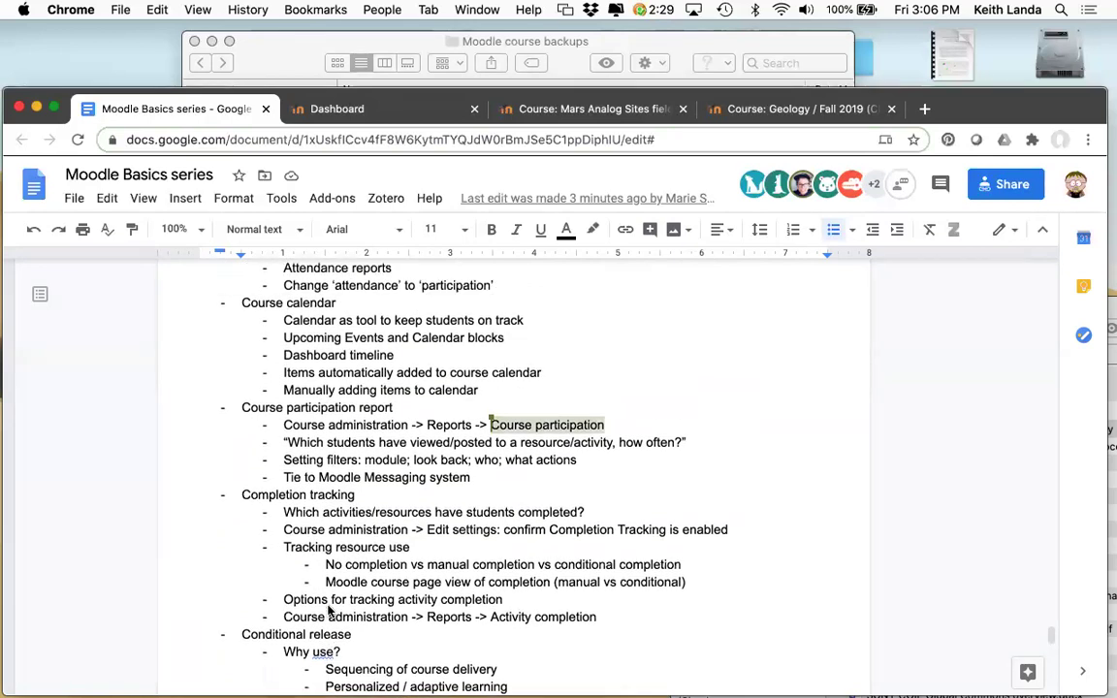
scroll(330, 609, up, 3)
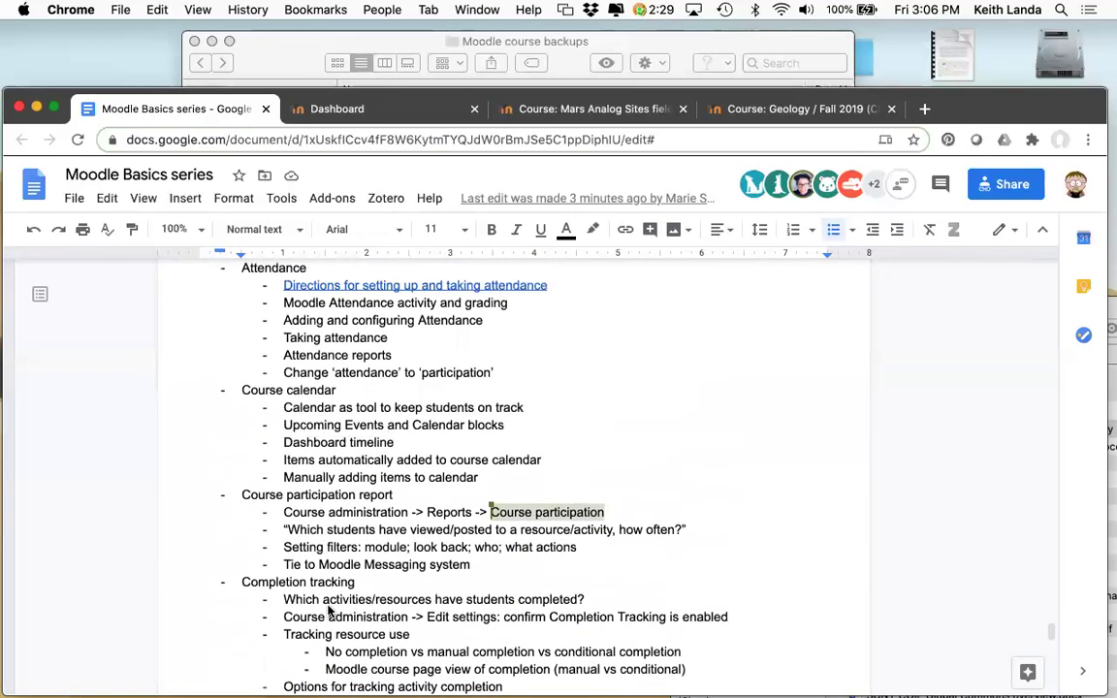
scroll(330, 609, up, 1)
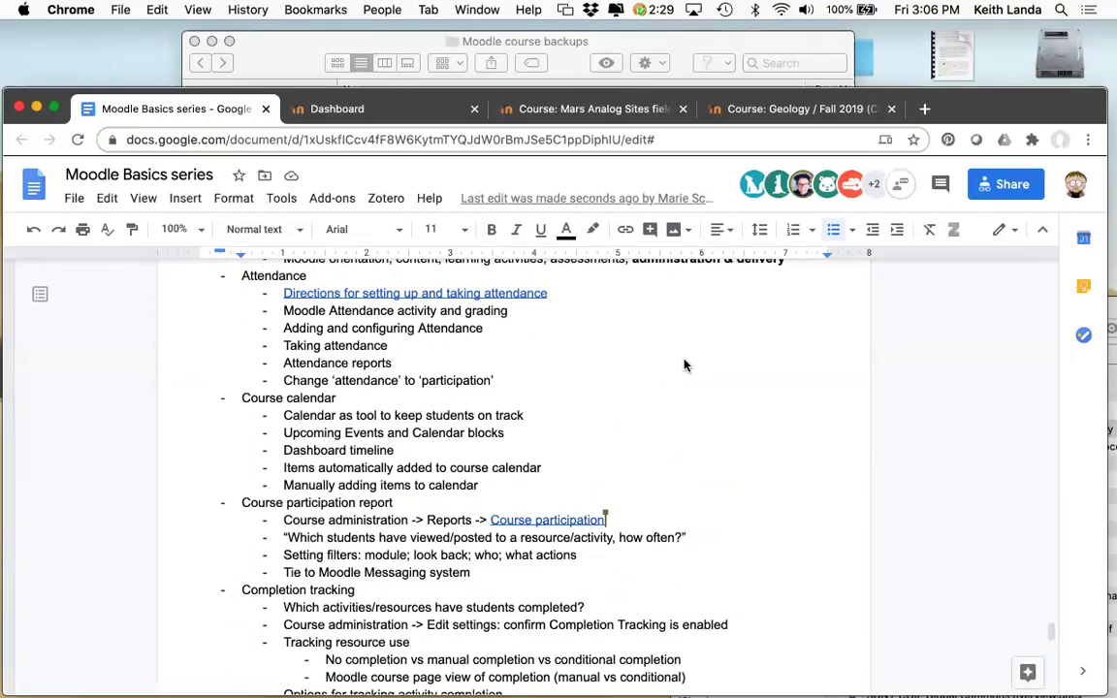
Step: Switch to the Mars Analog Sites field trip / Spring 2016 course and look over its topic sections
click(623, 115)
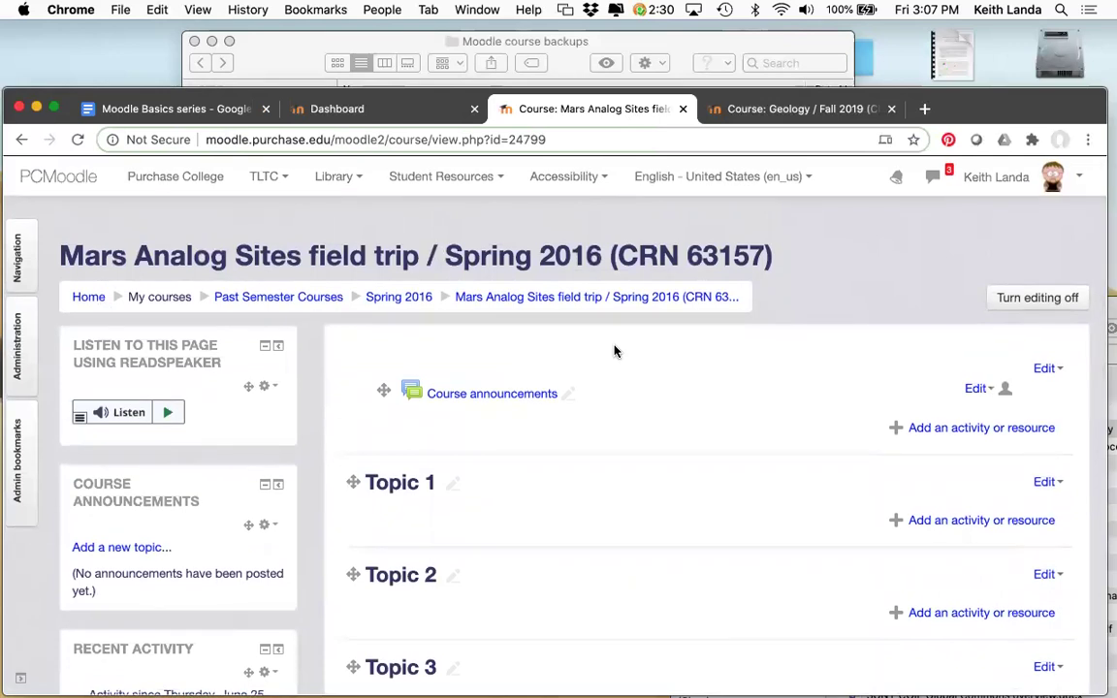
scroll(614, 351, down, 1)
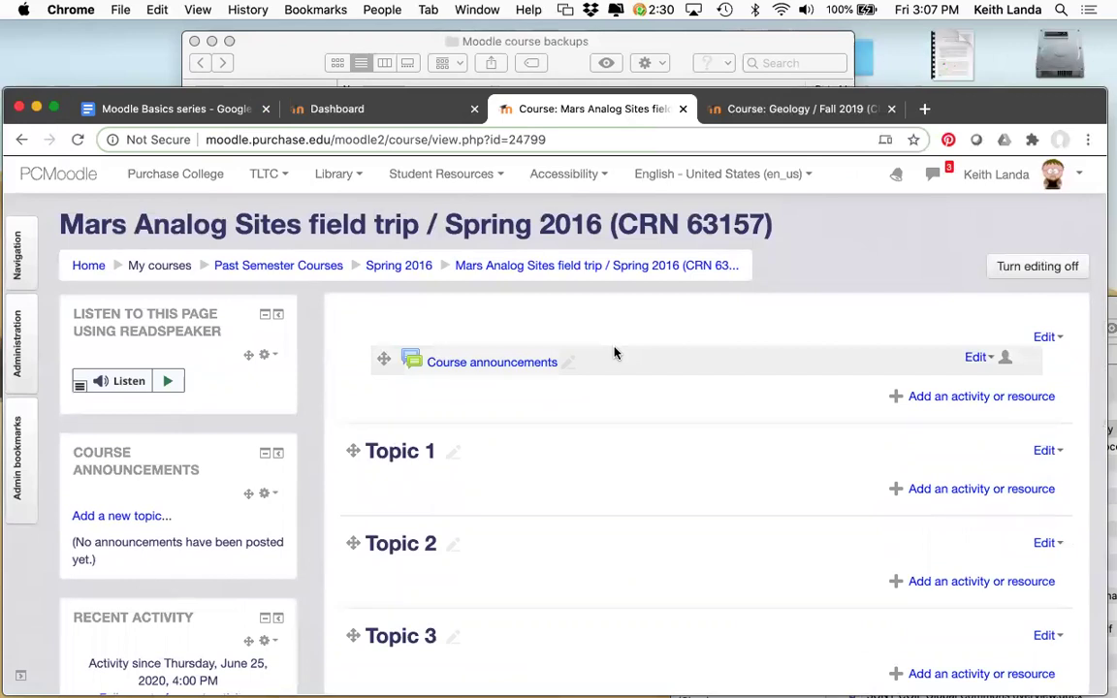
scroll(592, 454, up, 1)
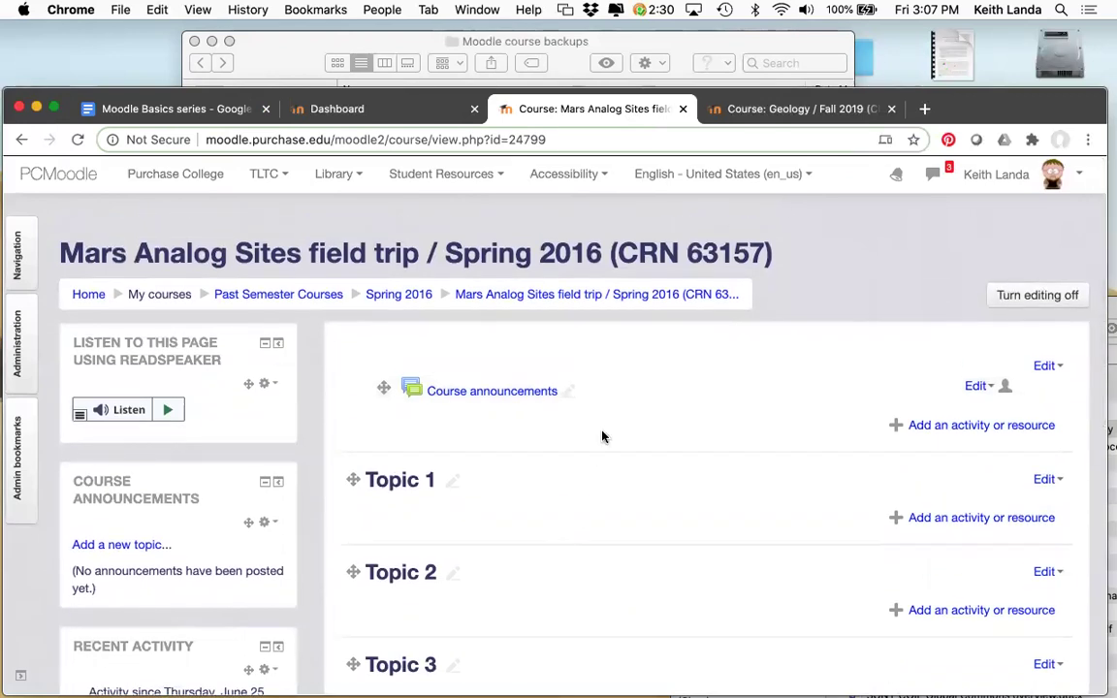
Step: Switch to the Geology / Fall 2019 course and examine its content from the overview section to Foundations for Geology
click(776, 110)
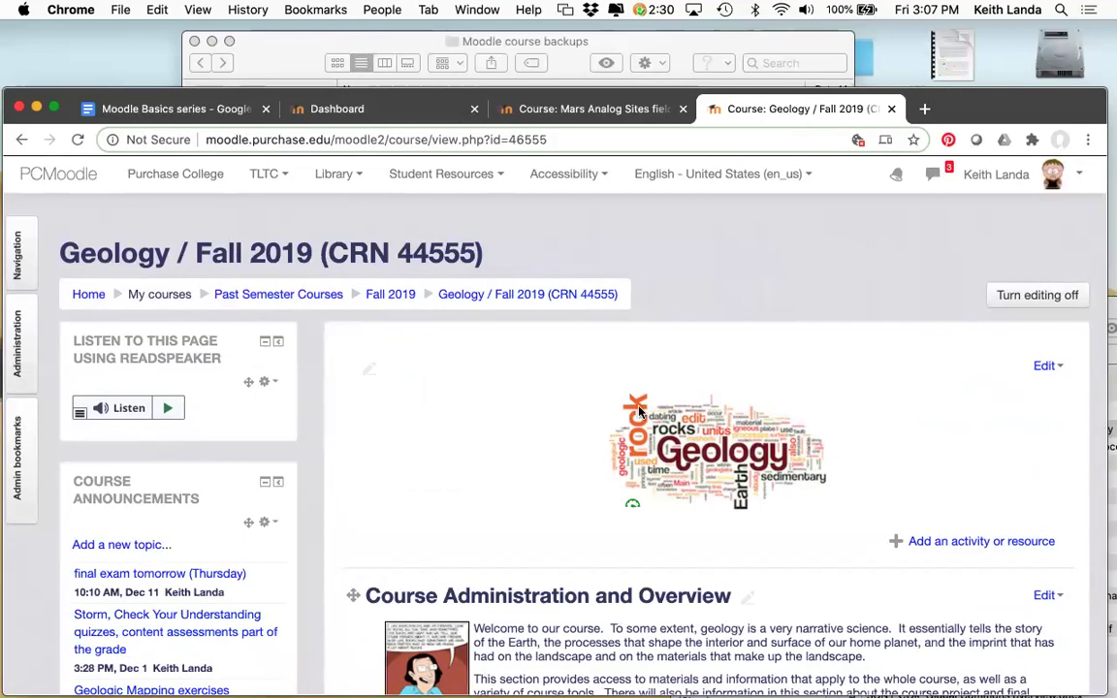
scroll(642, 414, down, 5)
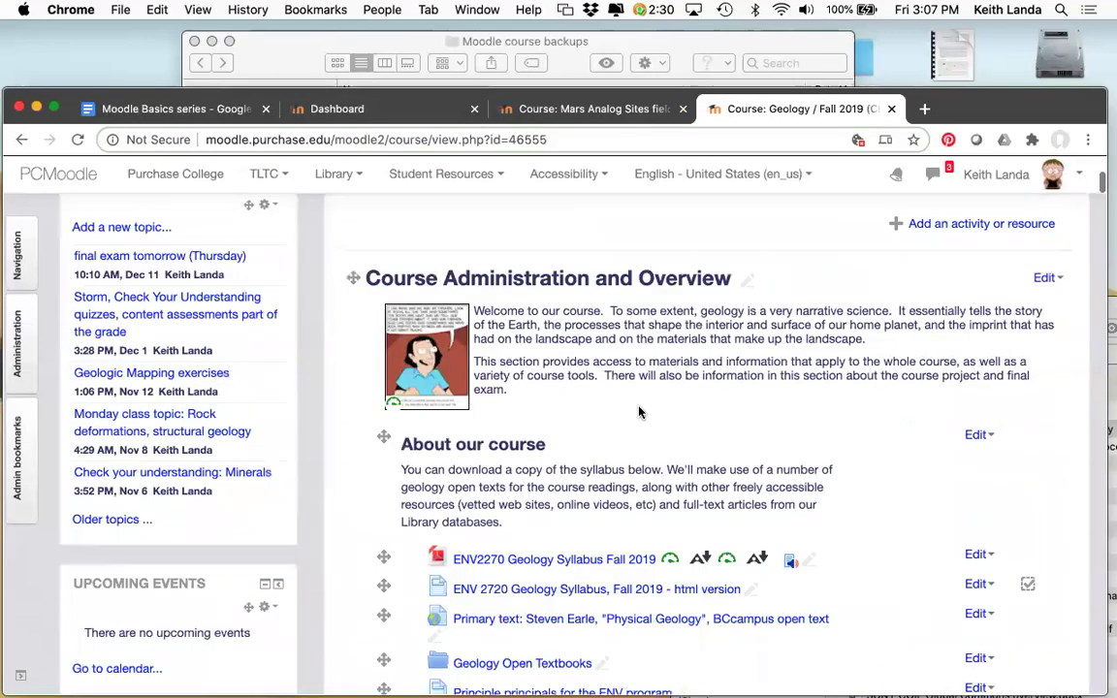
scroll(641, 414, down, 6)
scroll(639, 406, down, 4)
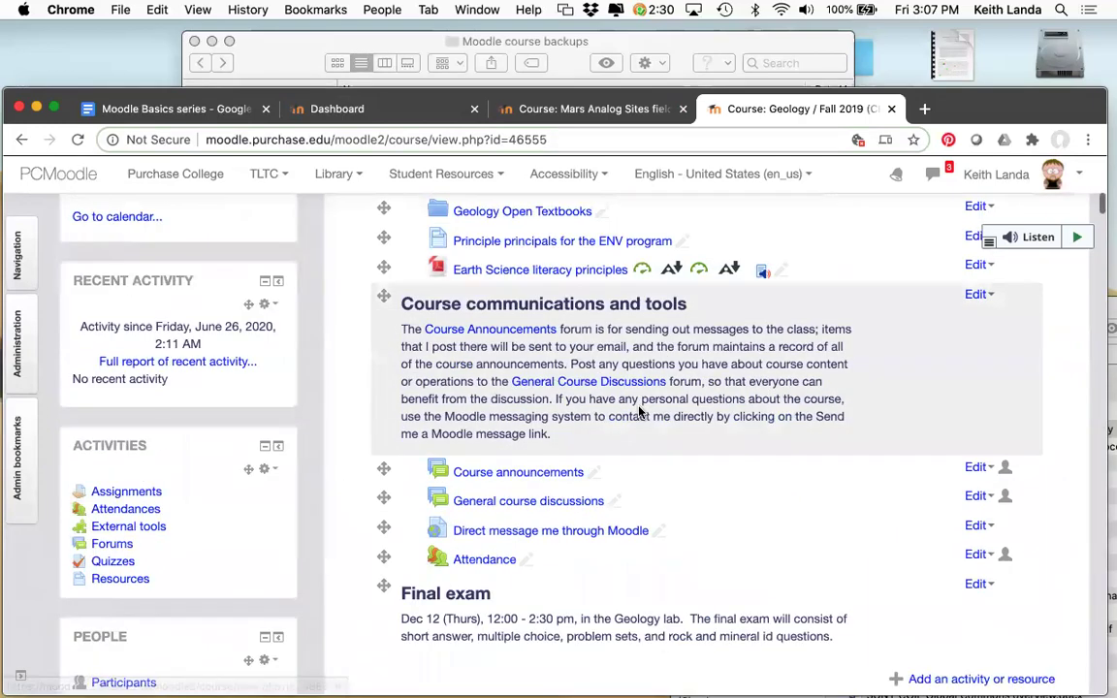
scroll(639, 412, down, 3)
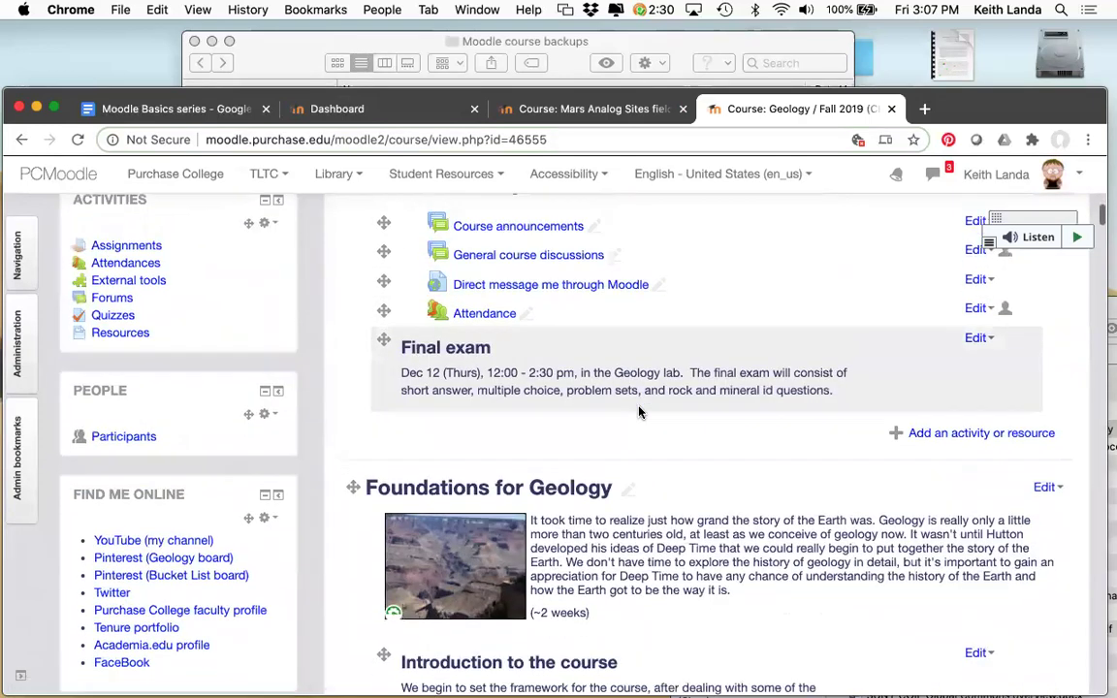
scroll(639, 405, up, 8)
scroll(639, 406, up, 12)
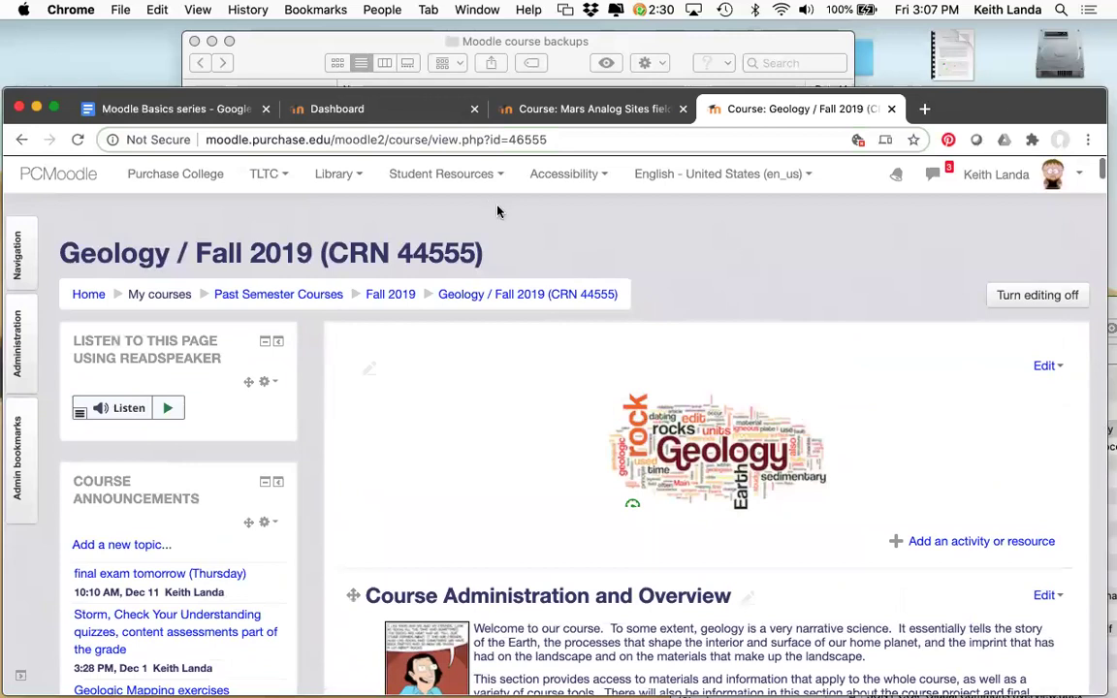
Step: Switch to the Moodle Basics series document and review the Attendance topic in the outline
click(180, 113)
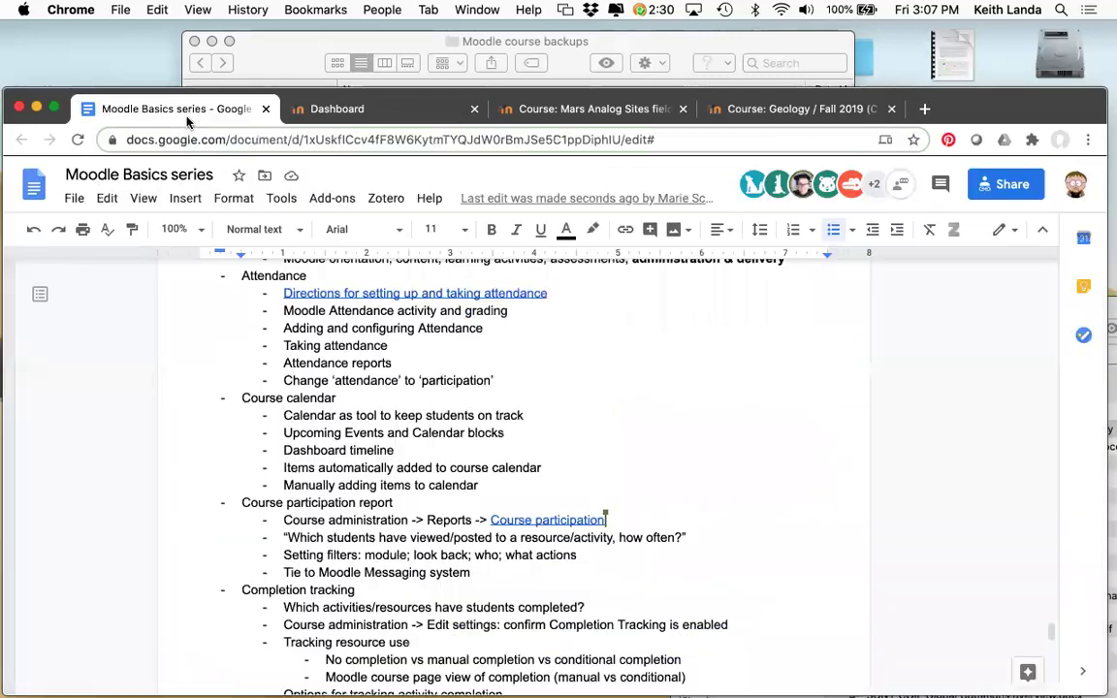
scroll(417, 412, up, 1)
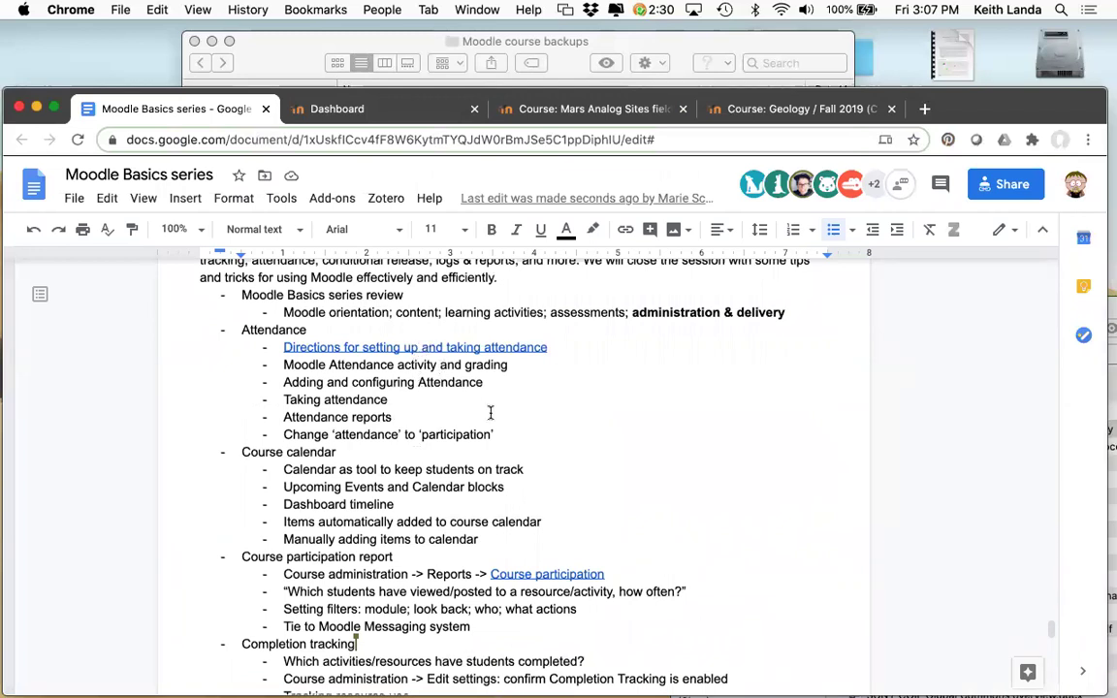
click(589, 108)
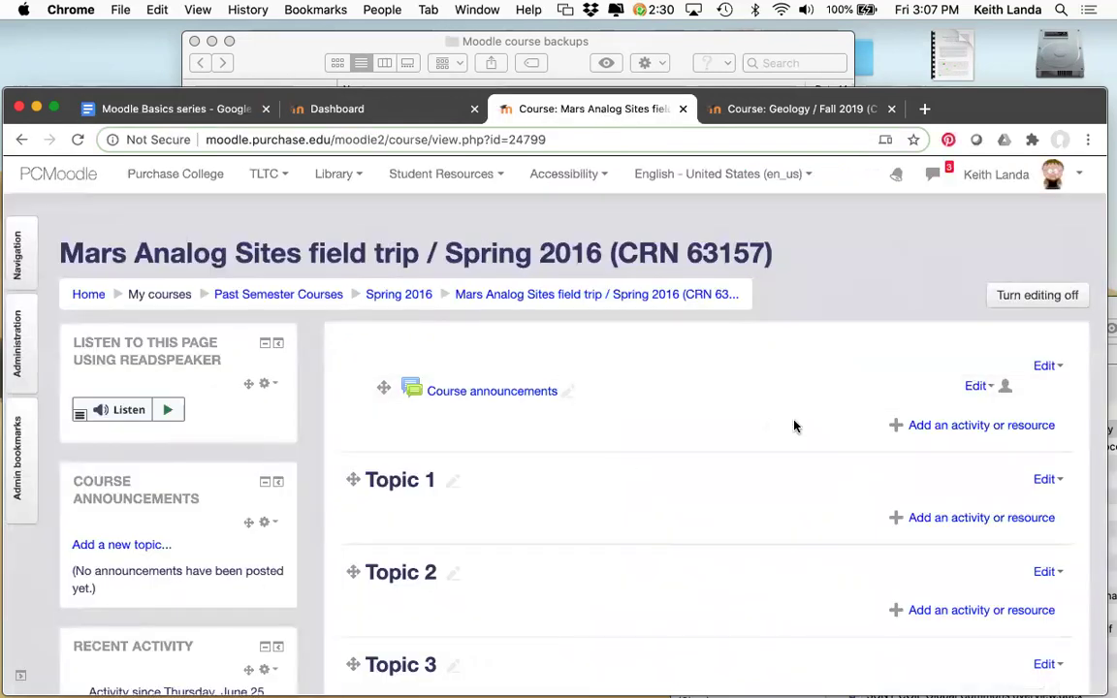
click(933, 427)
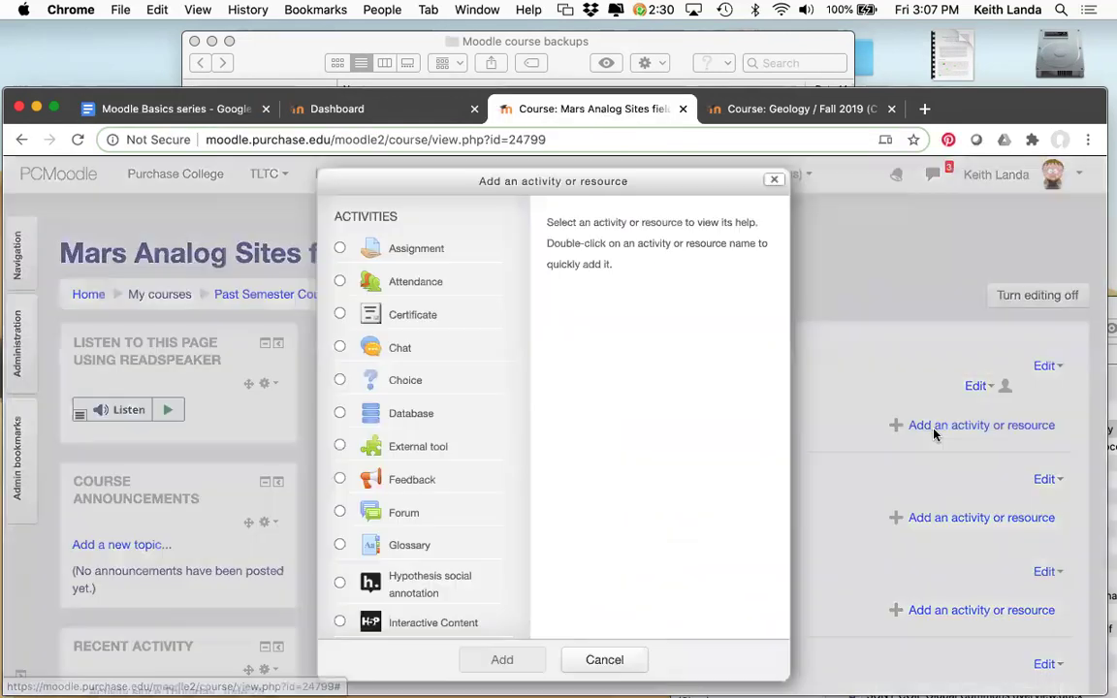
click(339, 283)
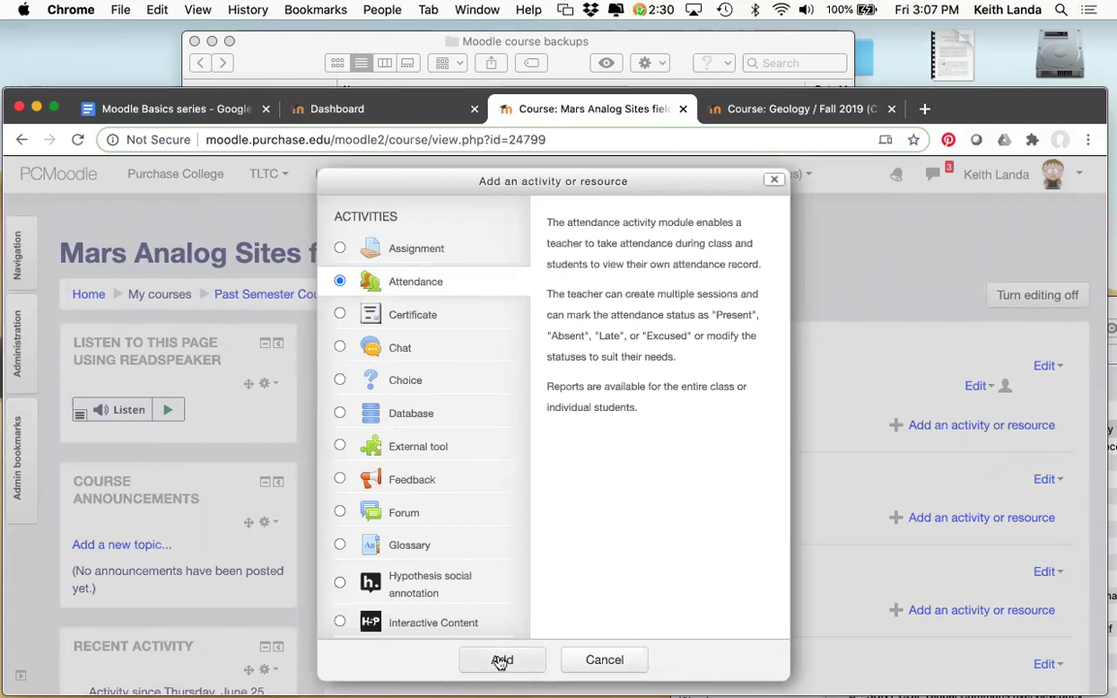
click(603, 659)
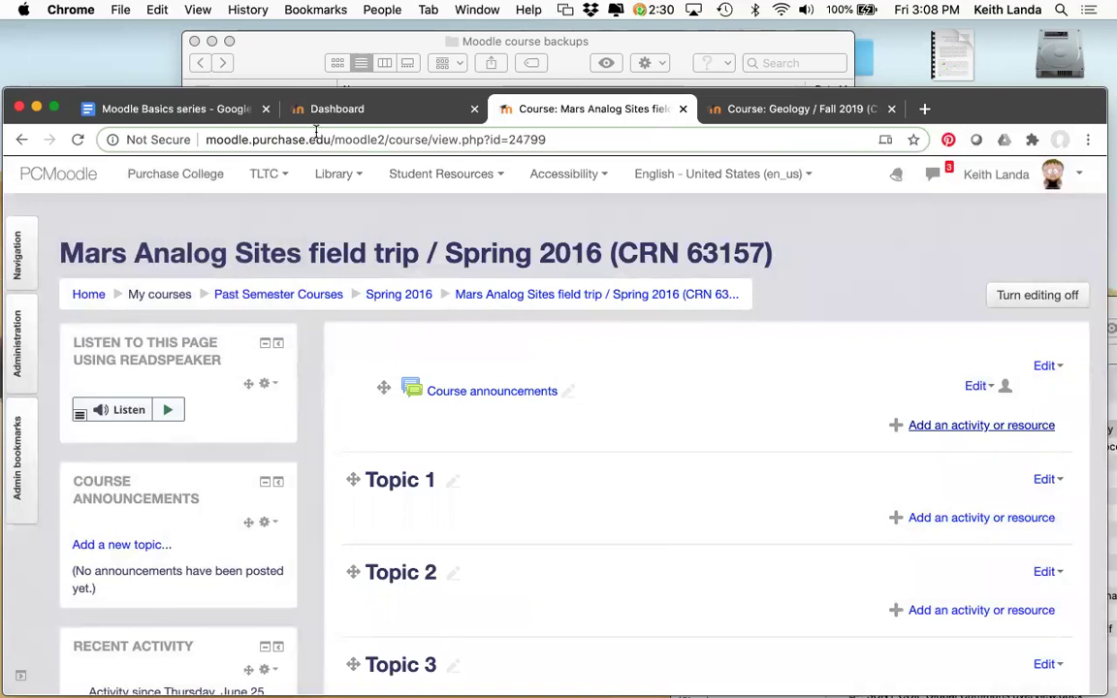
Step: Return to the webinar outline and select the line "Moodle Attendance activity and grading" under Attendance
click(173, 108)
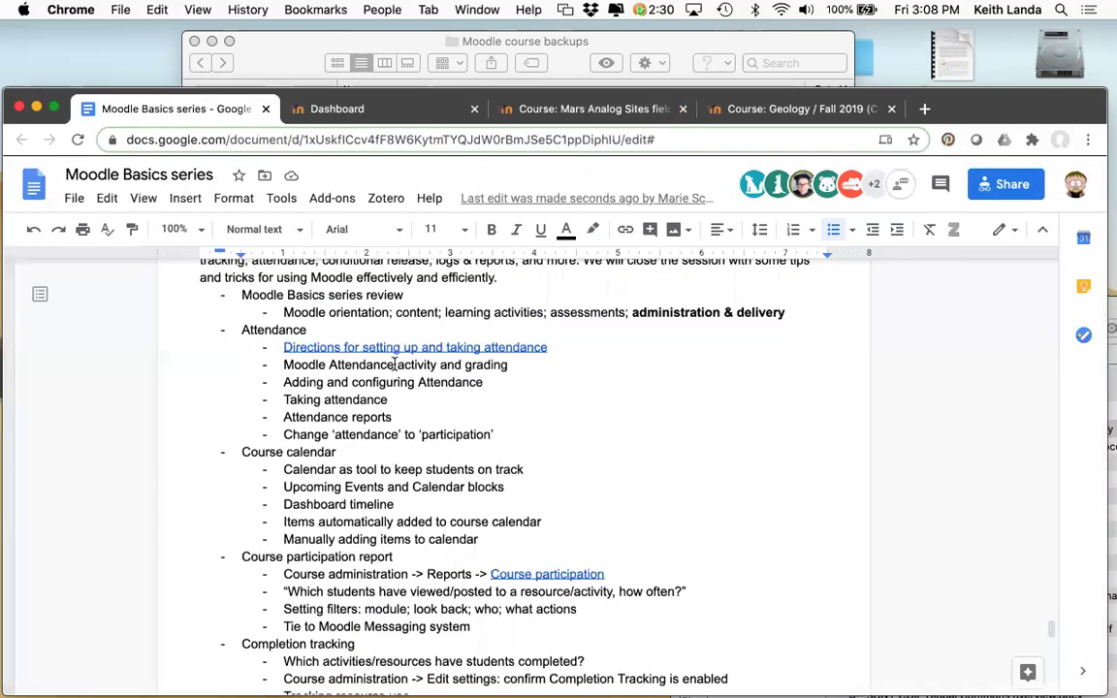
click(271, 371)
triple_click(270, 372)
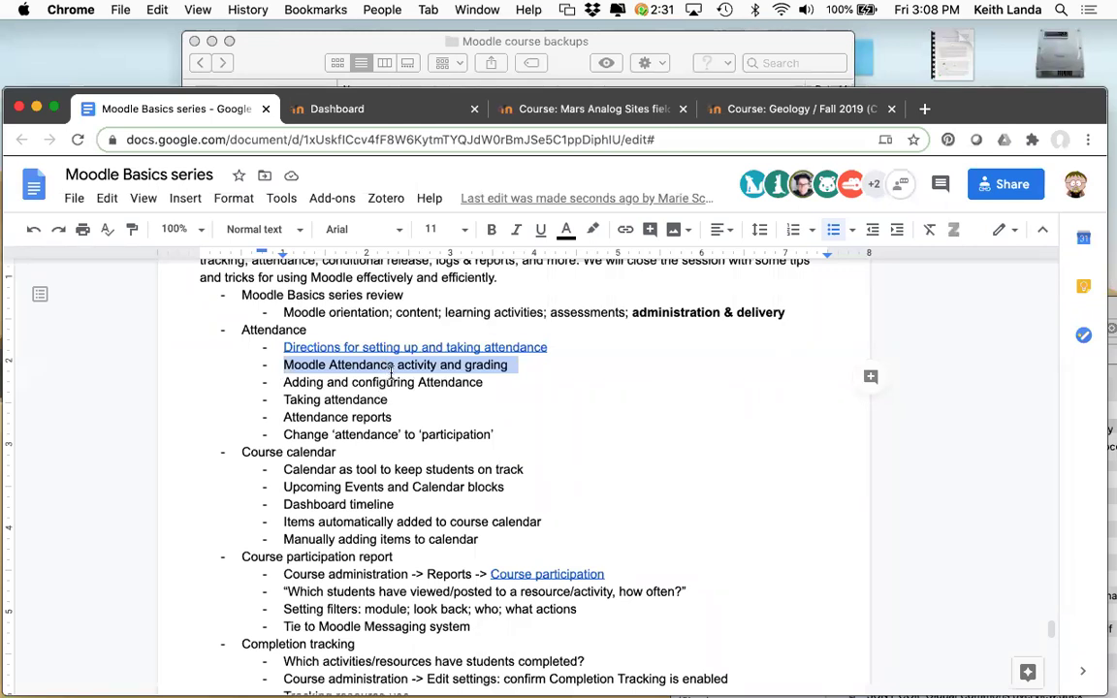
Step: Start adding an Attendance activity to the general section of the Mars Analog Sites field trip course
click(611, 112)
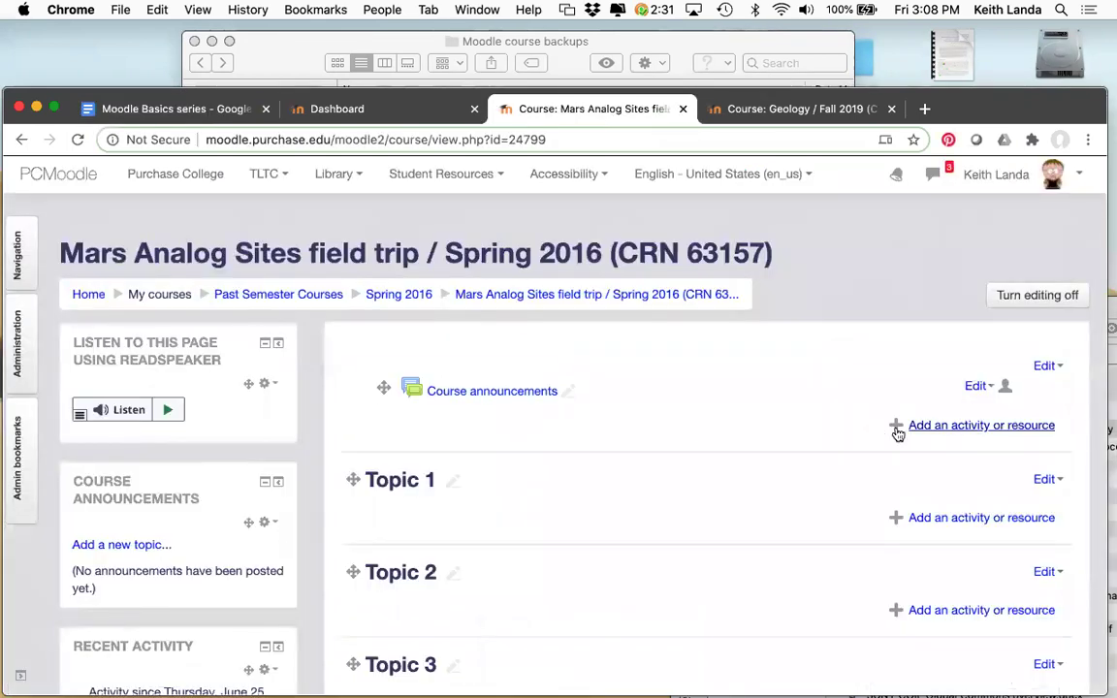
click(927, 429)
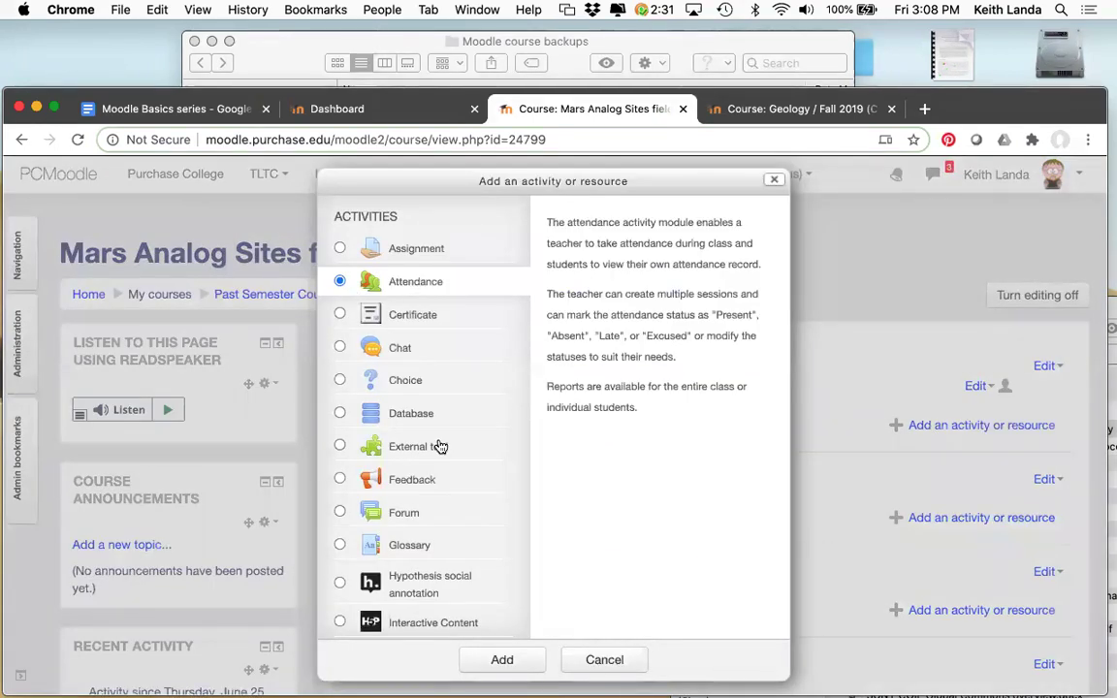
click(500, 659)
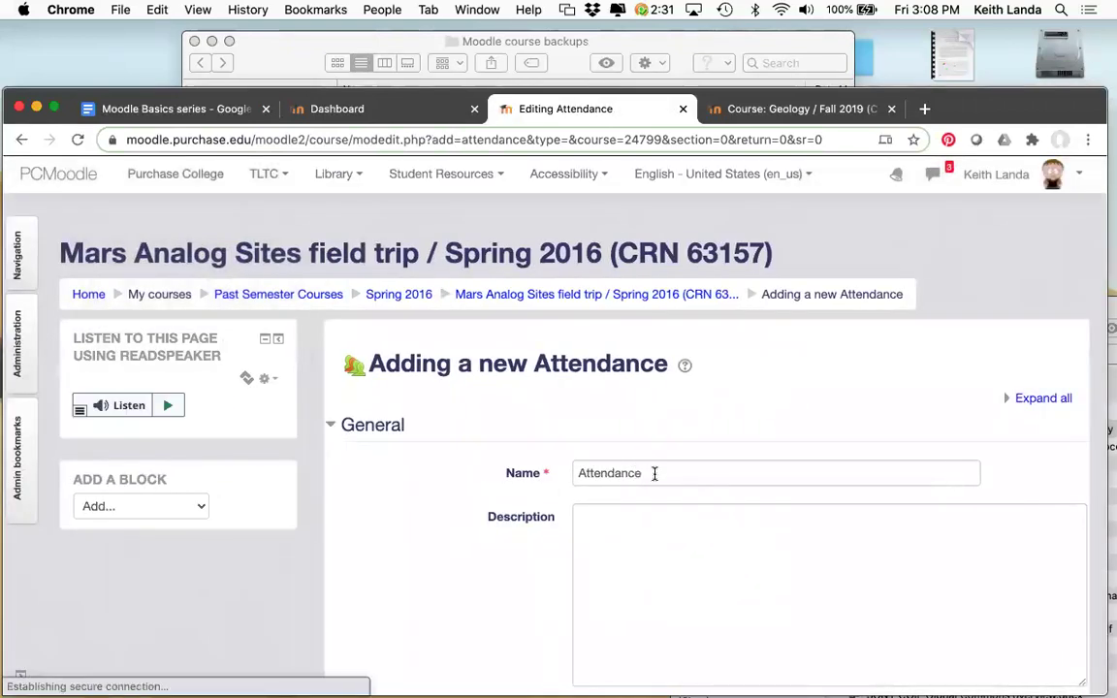
Step: Set the new Attendance activity's grade type to None and save it, returning to the course page
scroll(655, 473, down, 5)
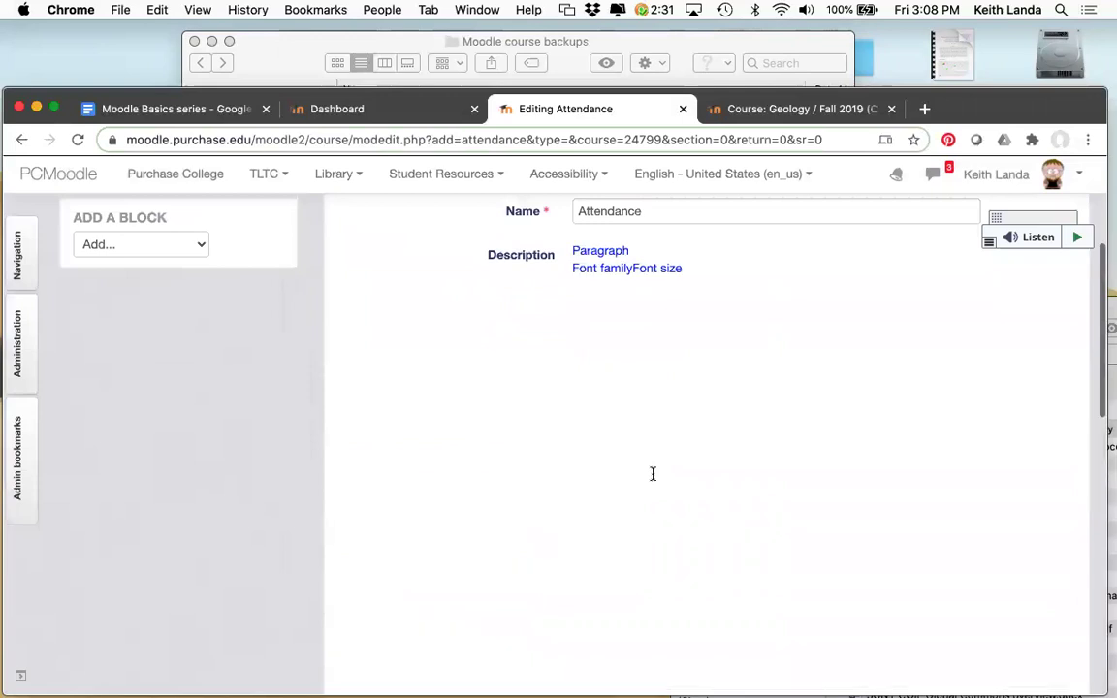
scroll(652, 473, down, 3)
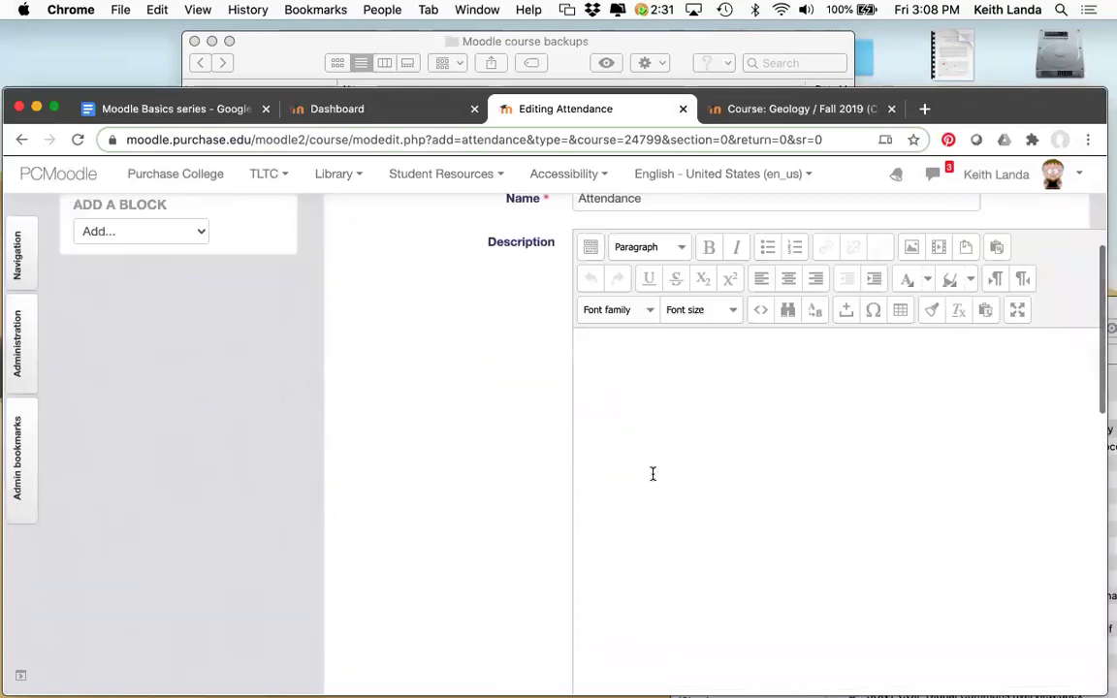
scroll(653, 473, down, 5)
click(383, 355)
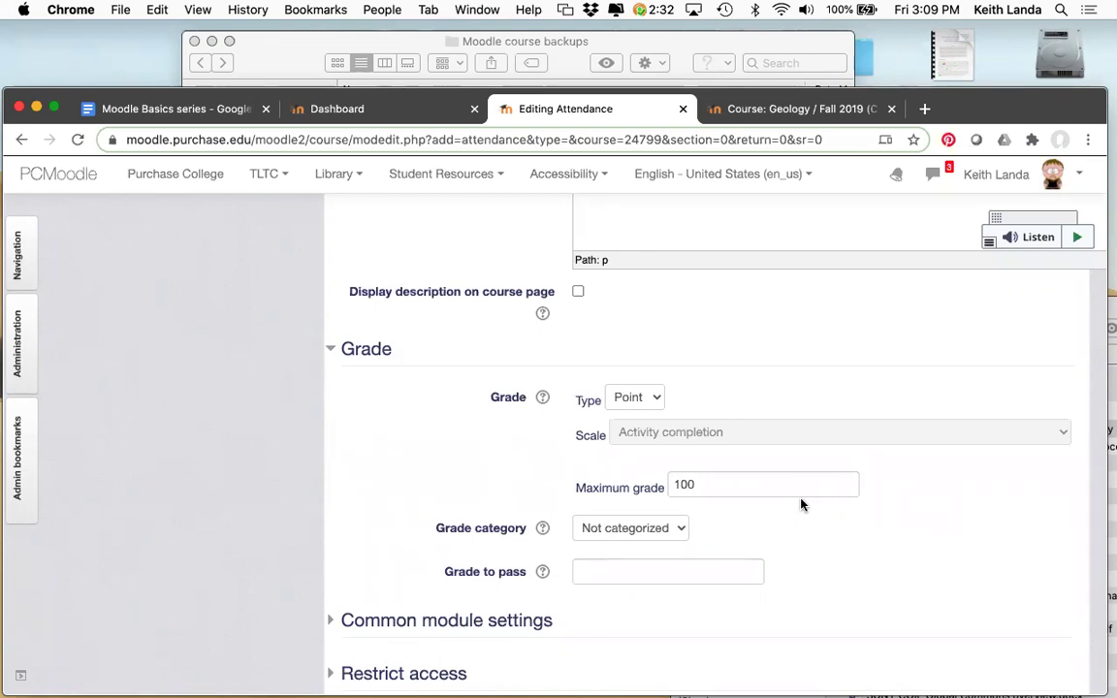
click(654, 401)
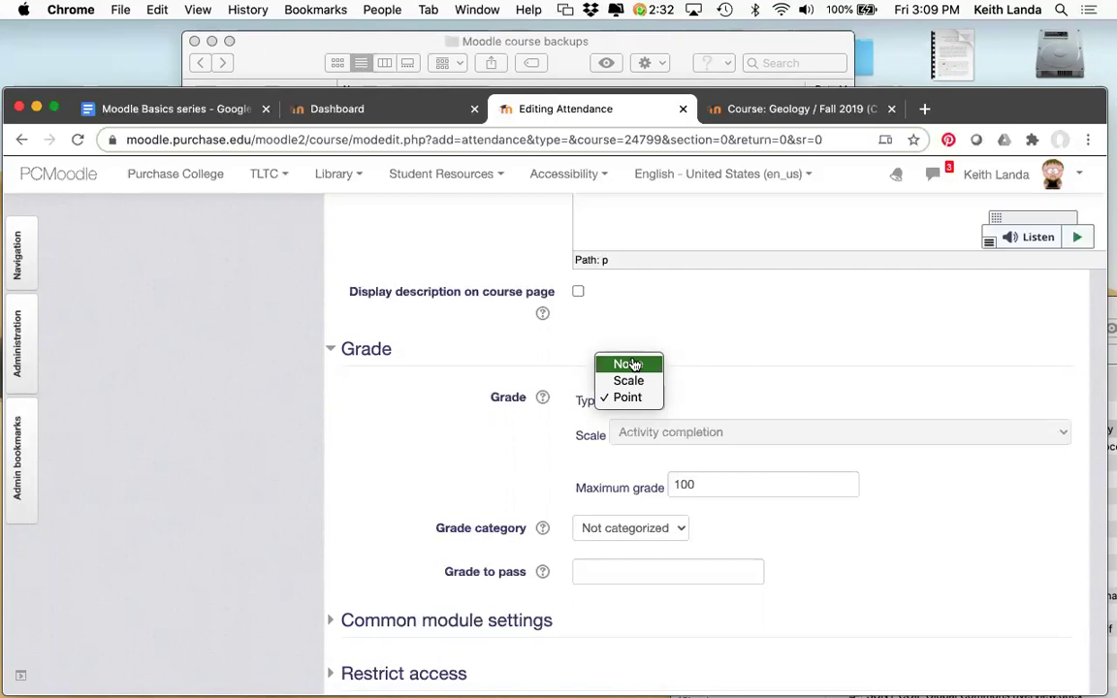
click(628, 364)
scroll(430, 499, down, 1)
scroll(431, 499, down, 6)
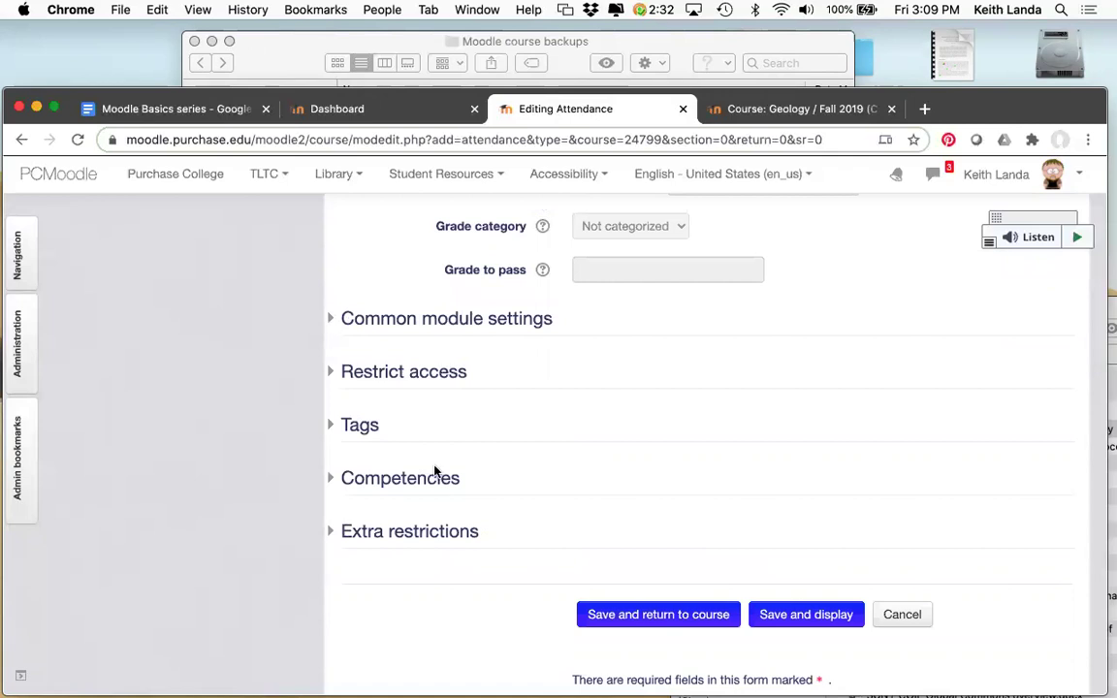
click(676, 615)
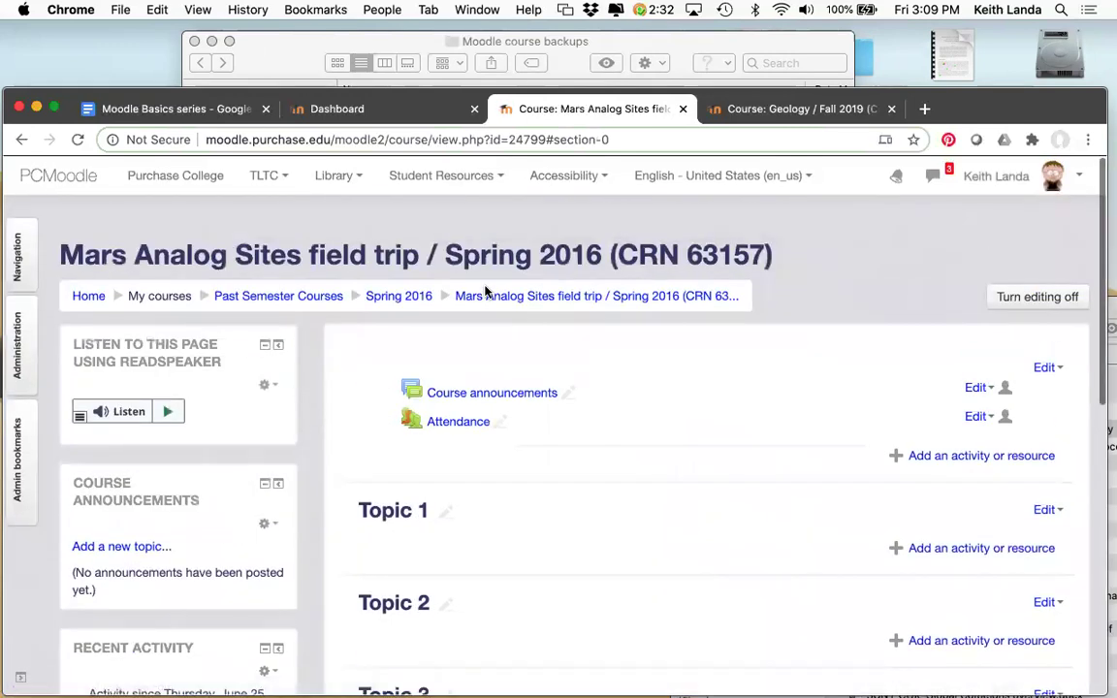
Step: Add the Attendance block to the Mars Analog Sites course page and view its links
scroll(487, 291, down, 8)
scroll(487, 291, down, 4)
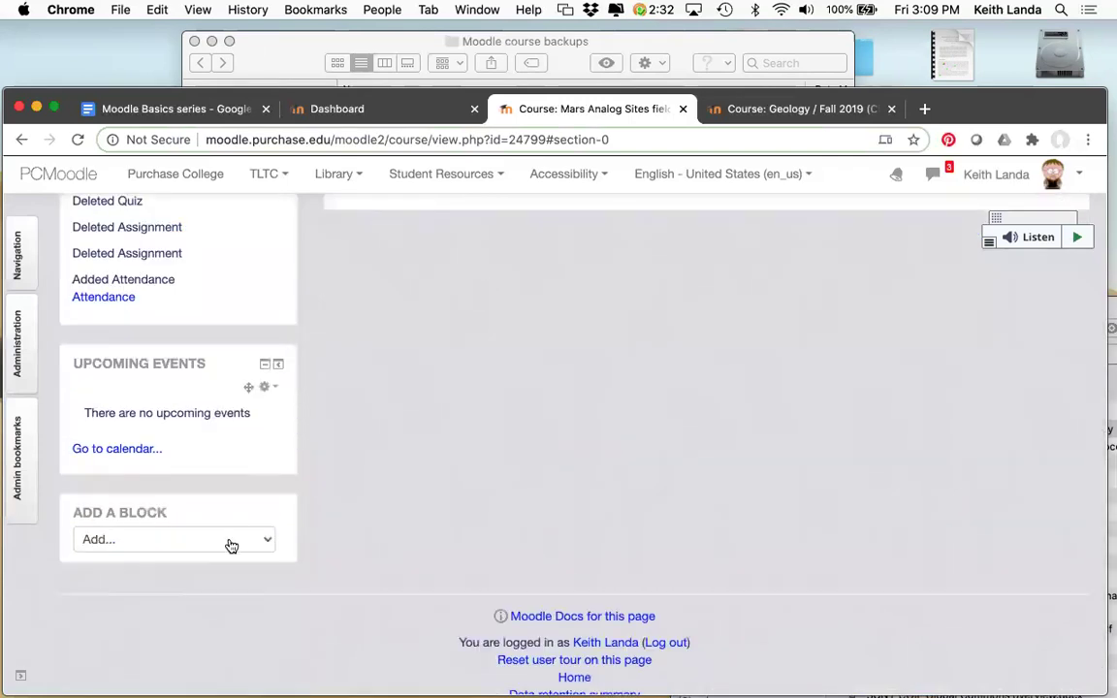
click(225, 540)
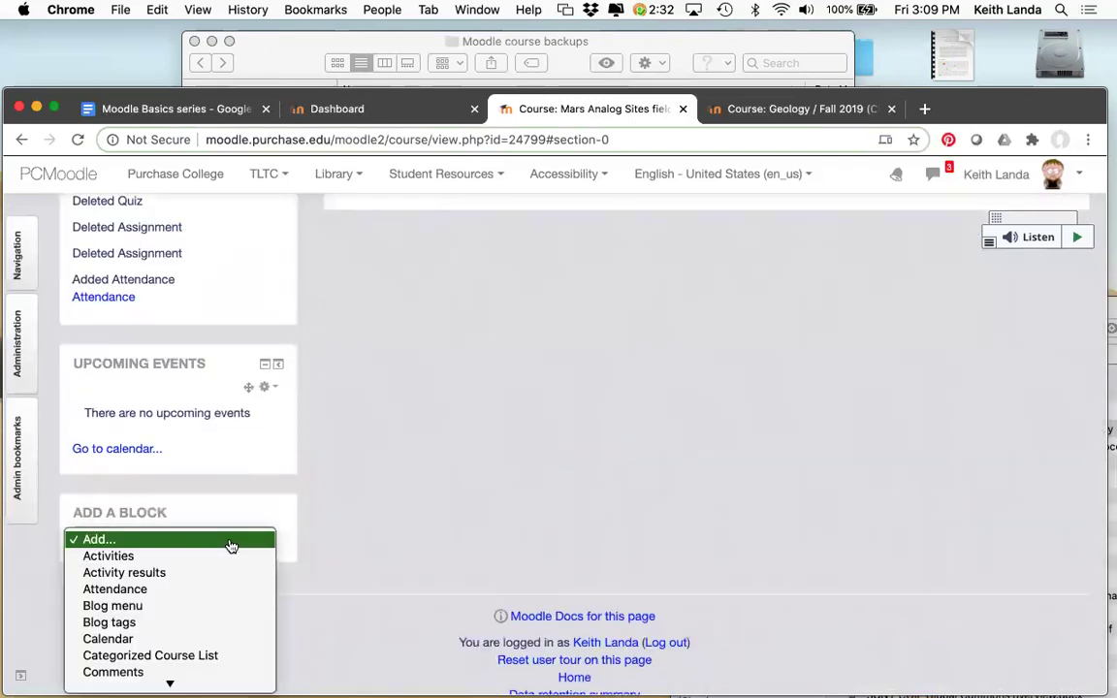
click(196, 590)
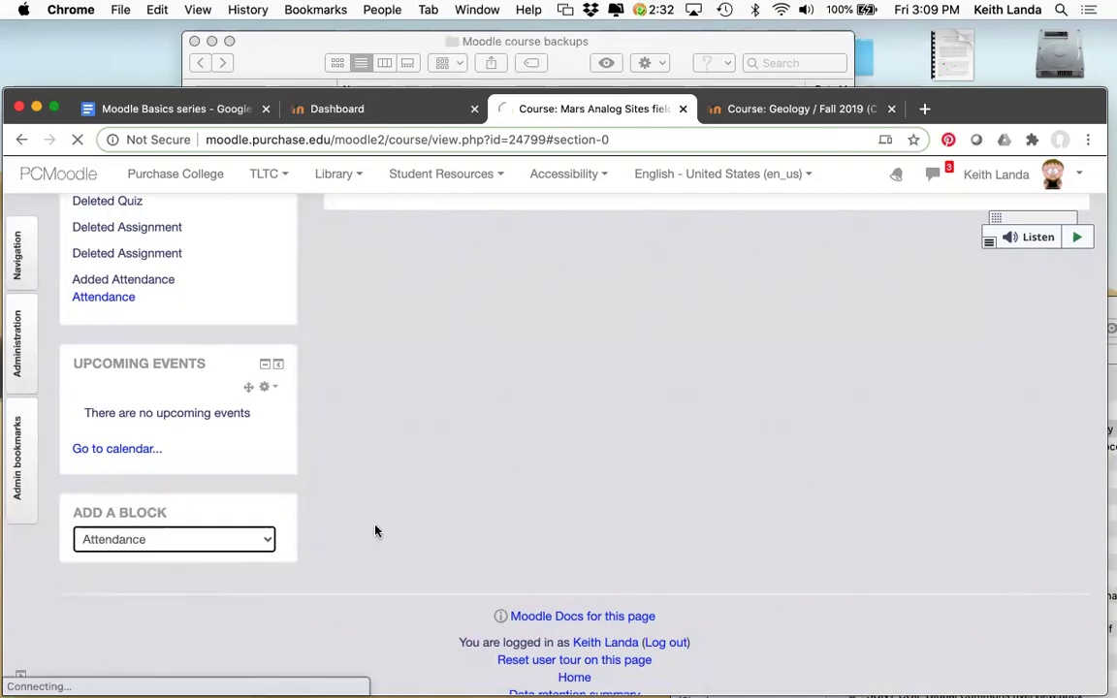
scroll(377, 530, down, 10)
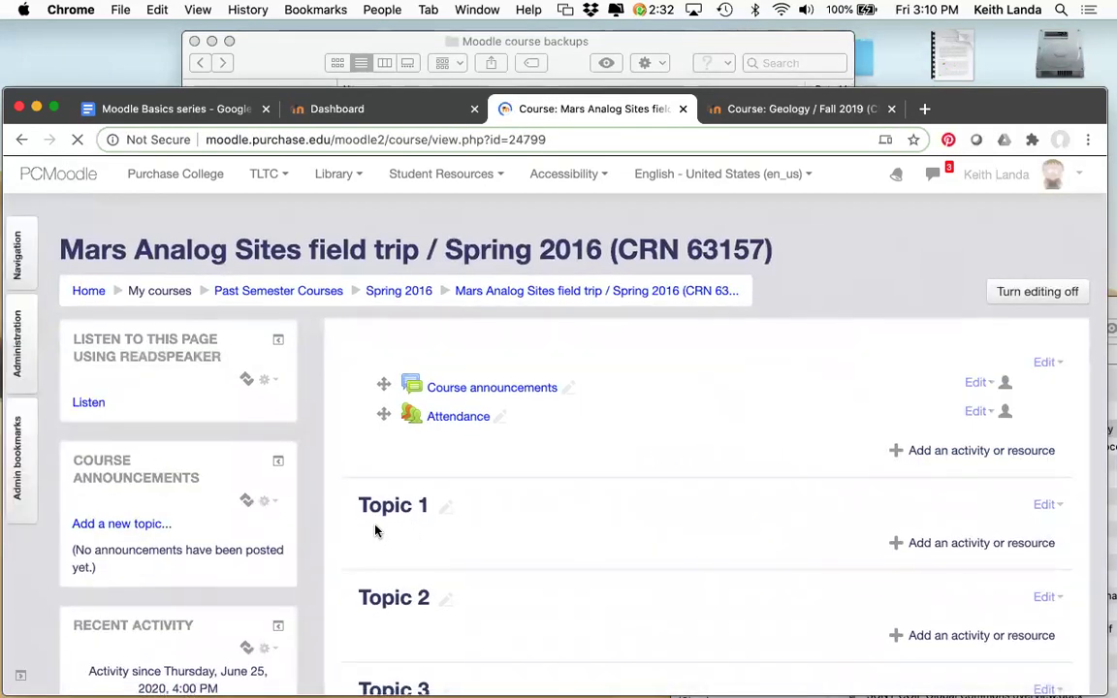
scroll(377, 530, down, 3)
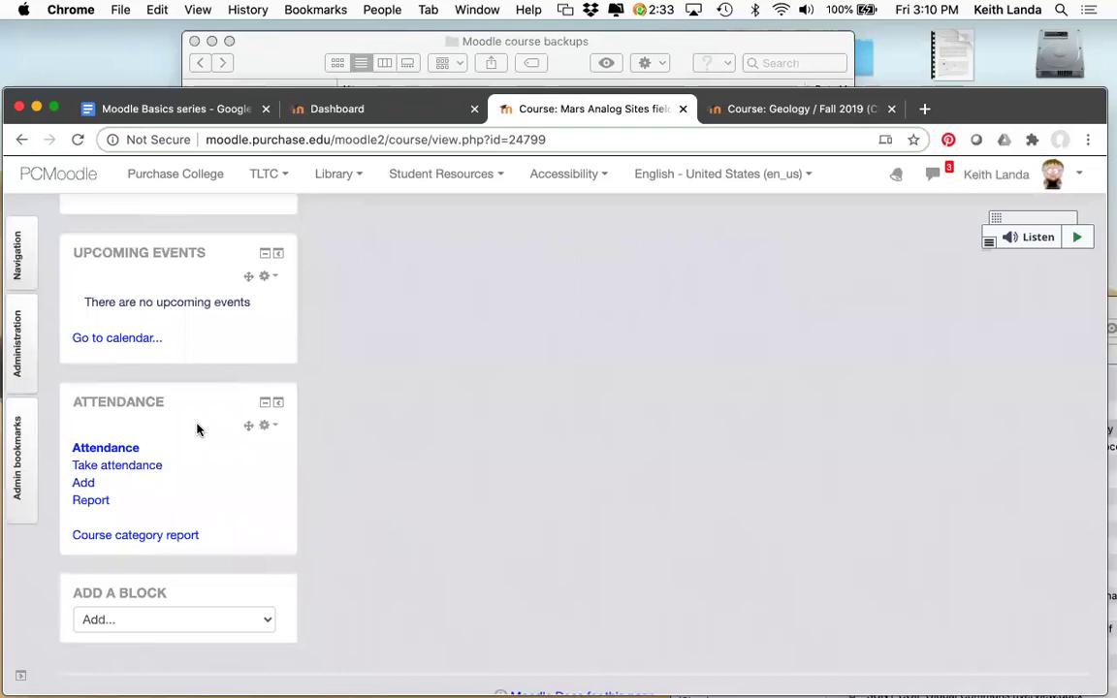
Step: Open the Attendance activity from the course's general section and start adding a session
scroll(310, 485, up, 2)
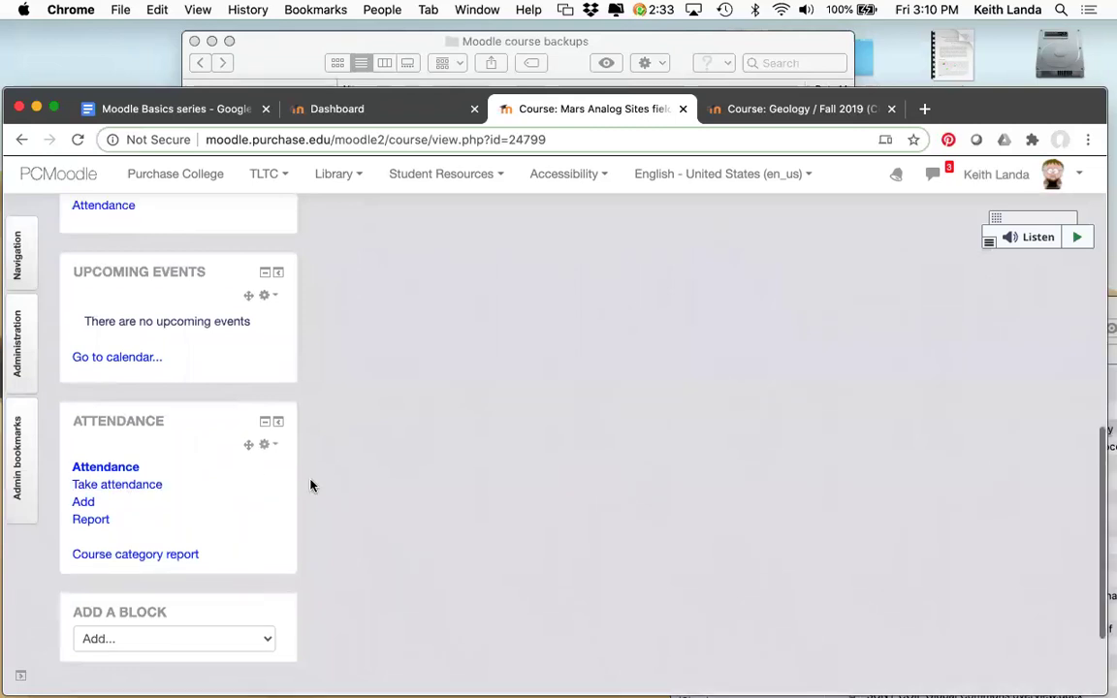
scroll(310, 485, up, 10)
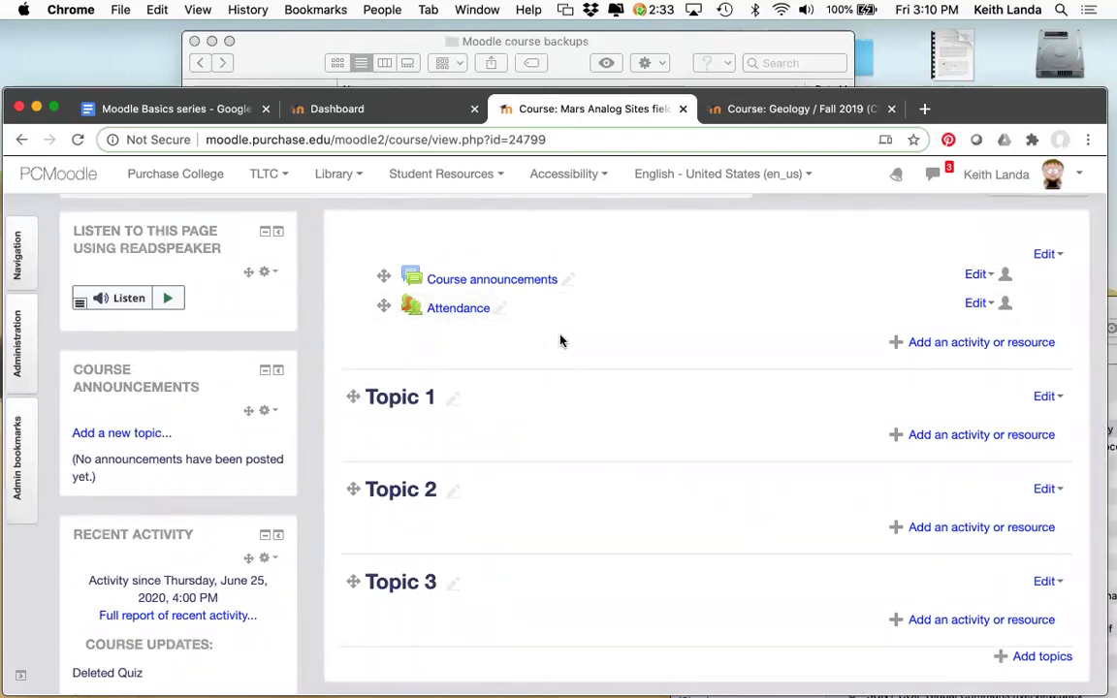
click(457, 310)
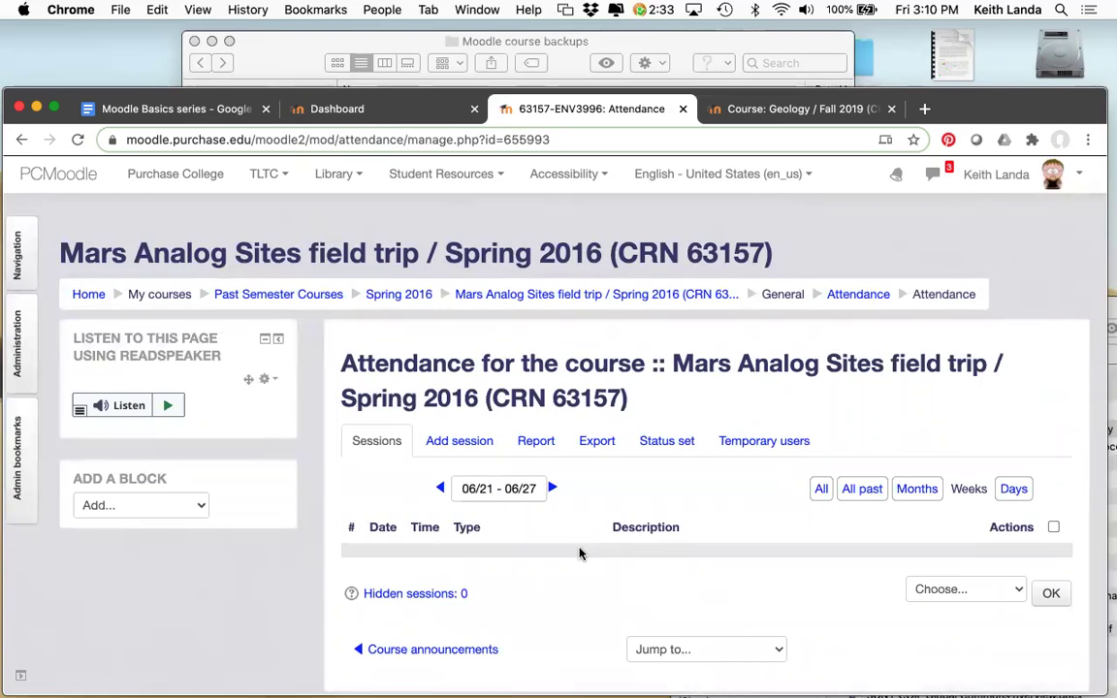
scroll(580, 553, down, 2)
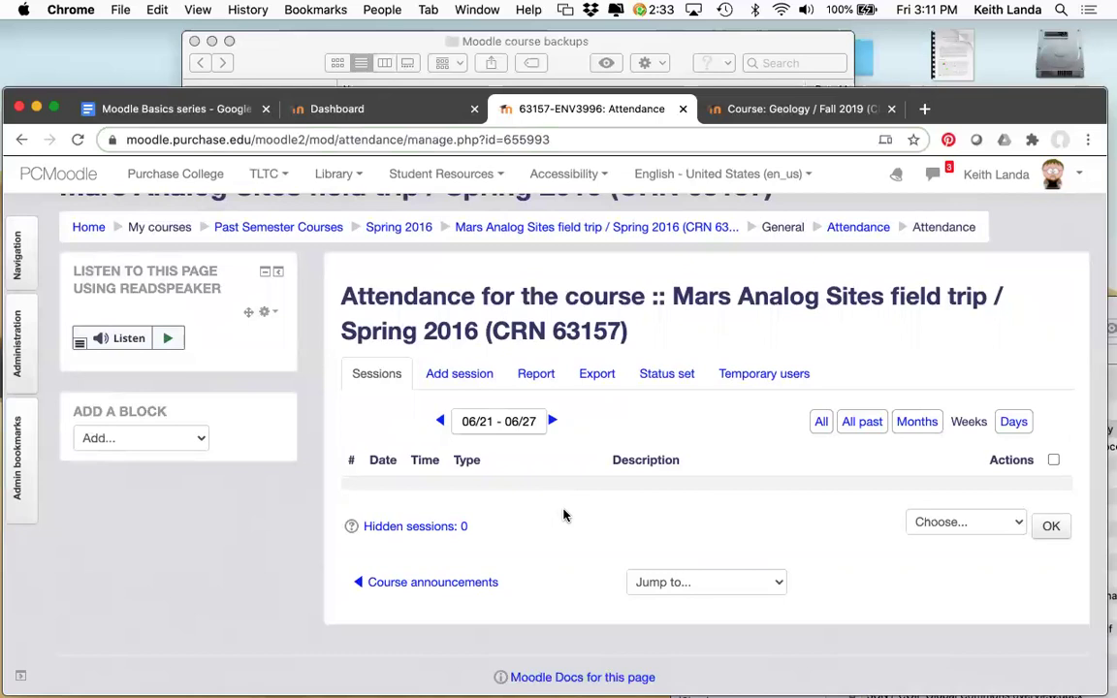
click(468, 380)
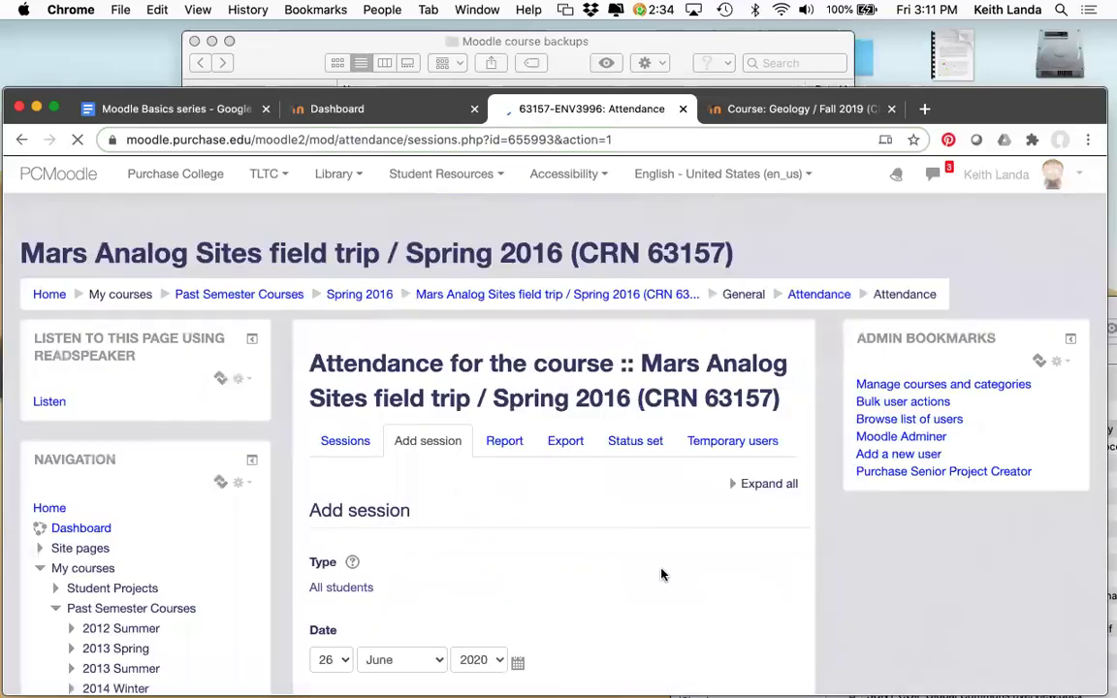
Step: Set the new attendance session's date to 31 August 2020
scroll(663, 576, down, 3)
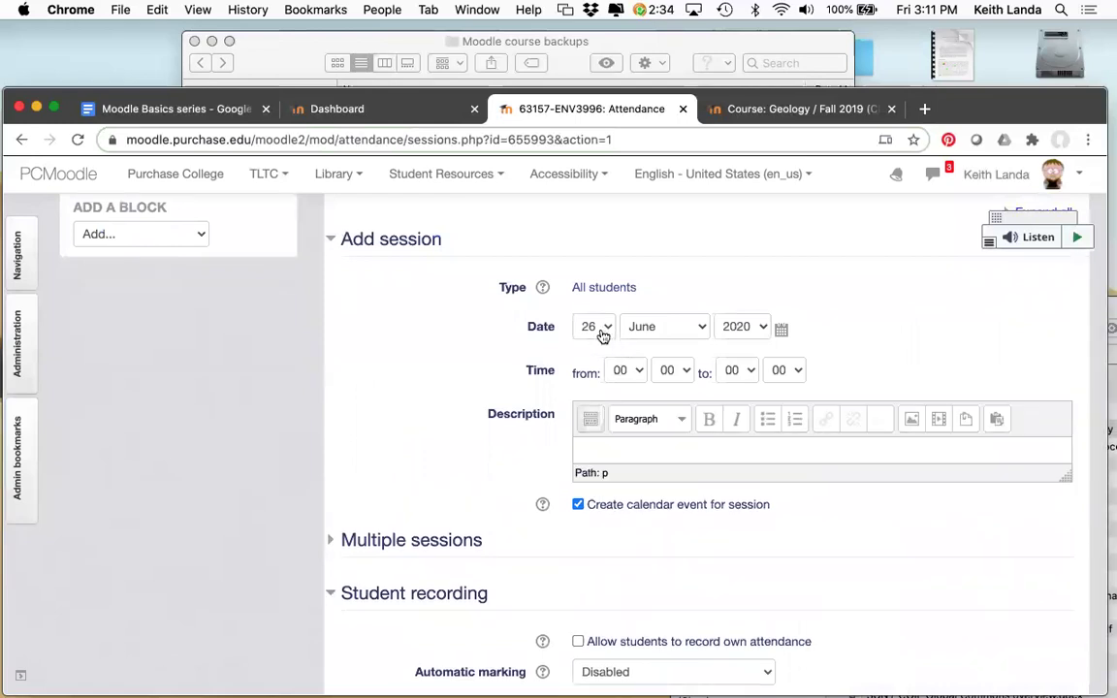
click(702, 327)
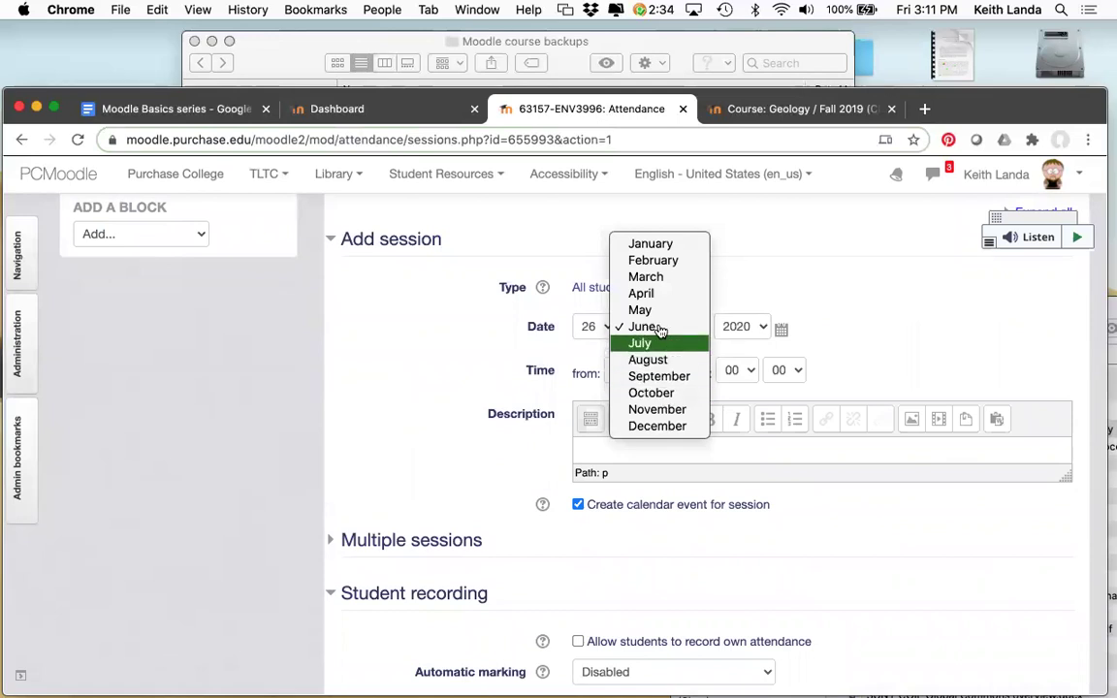
click(659, 360)
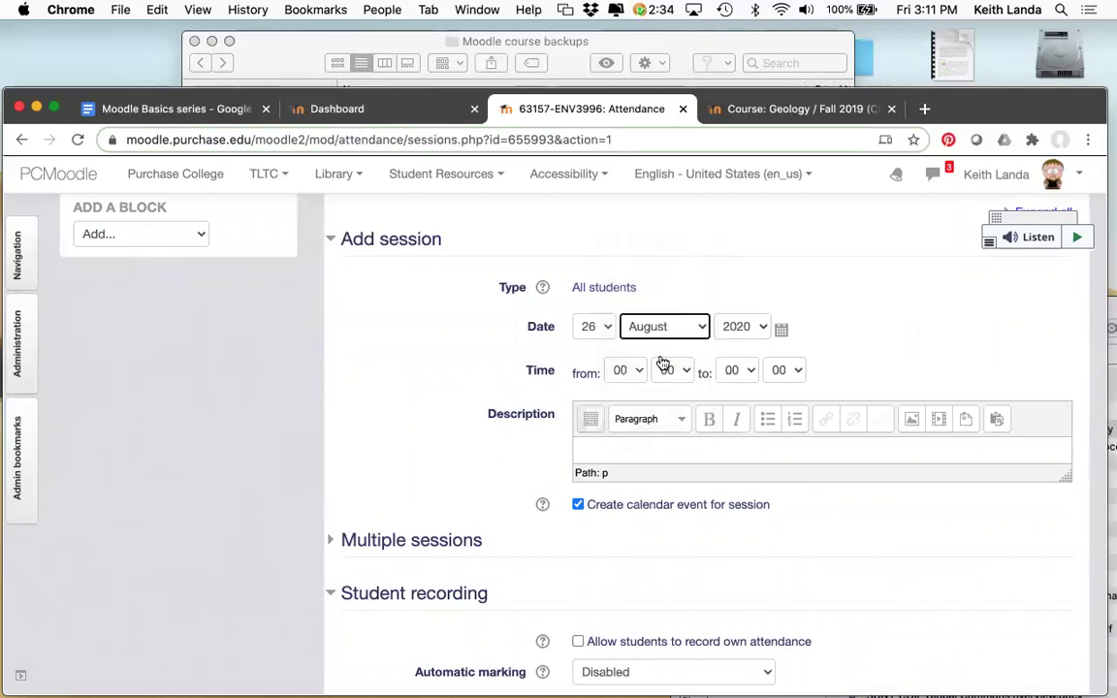
click(603, 328)
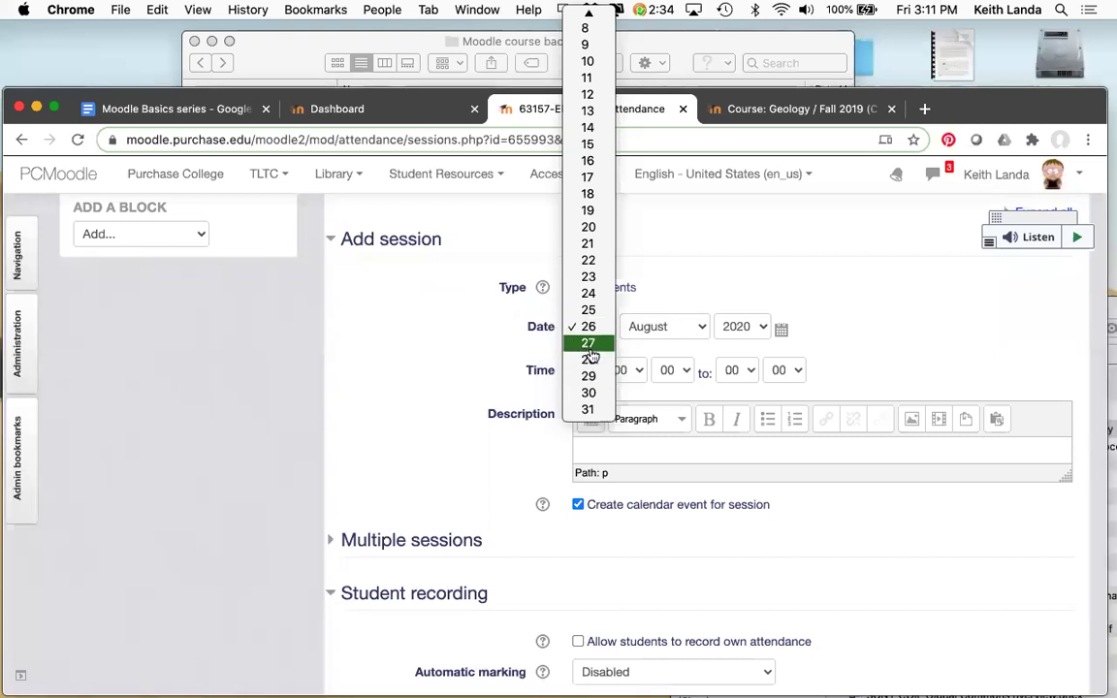
click(588, 360)
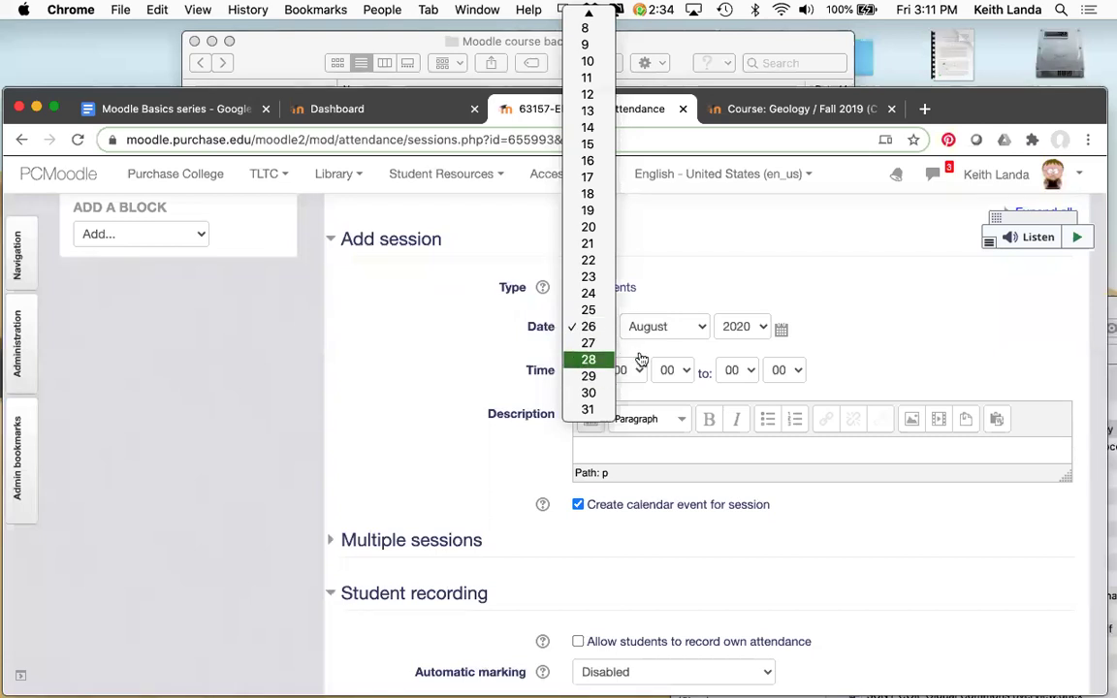
click(781, 332)
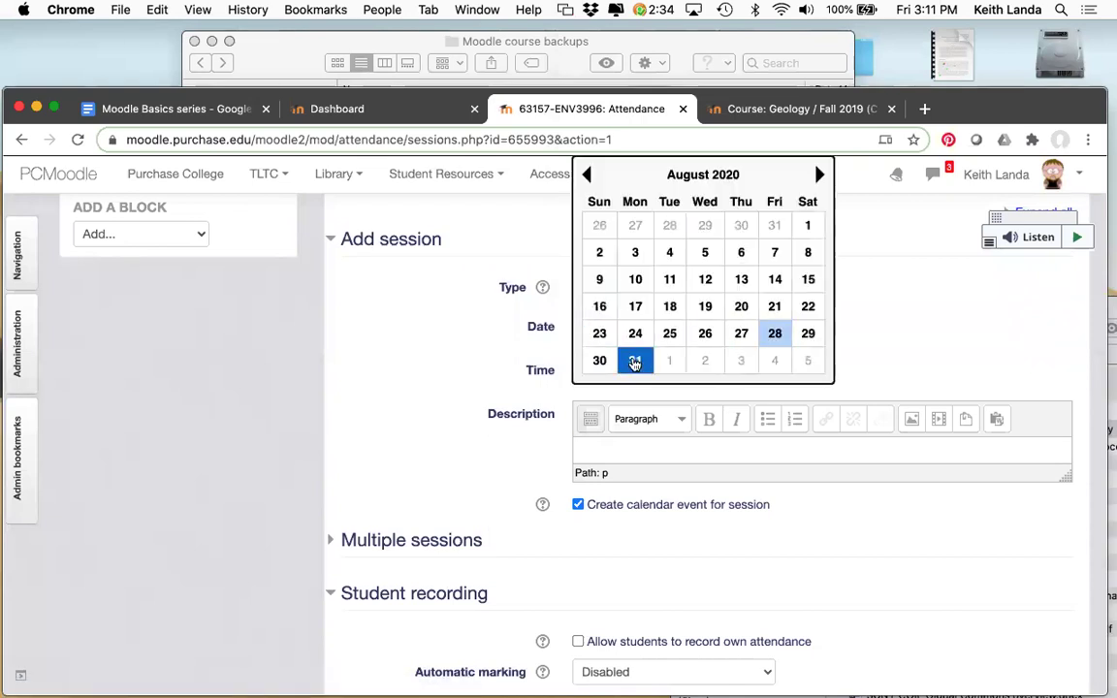
click(635, 360)
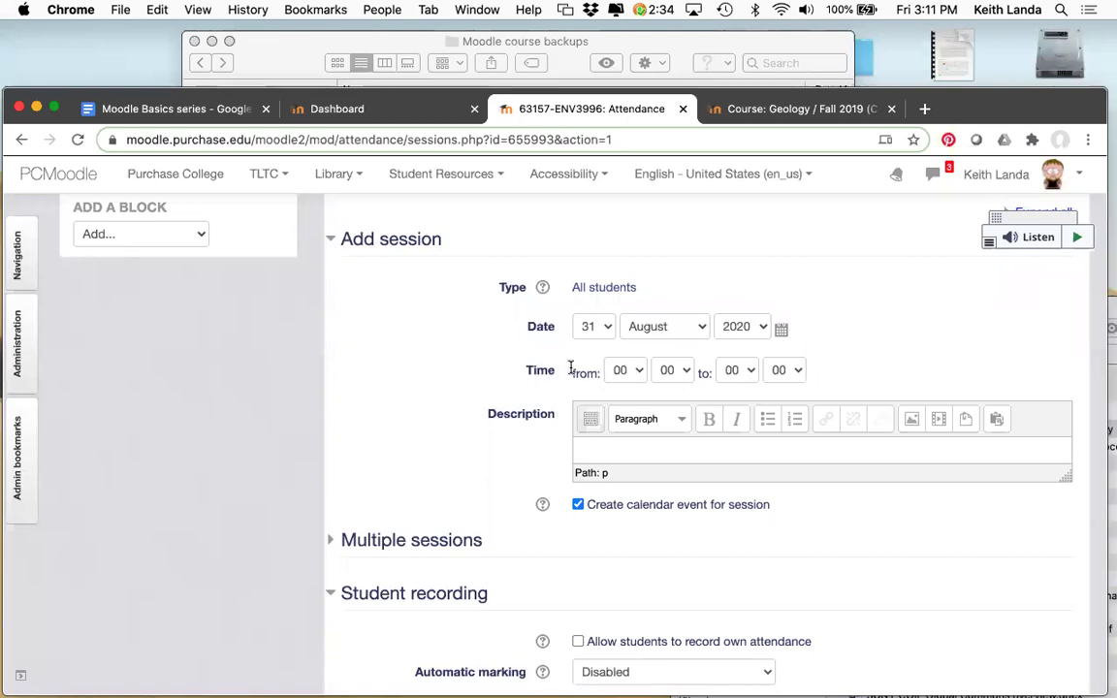
Step: Set the session time from 10:30 to 12:10 and turn off creating a calendar event for it
click(635, 374)
click(621, 537)
click(669, 379)
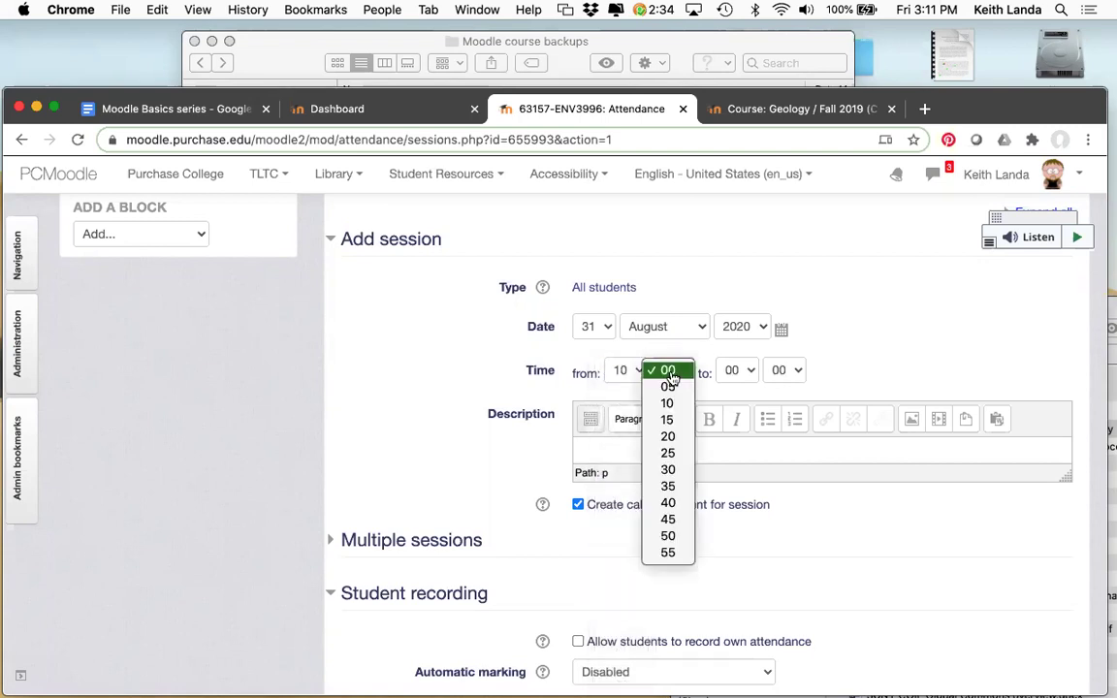
click(669, 470)
click(735, 376)
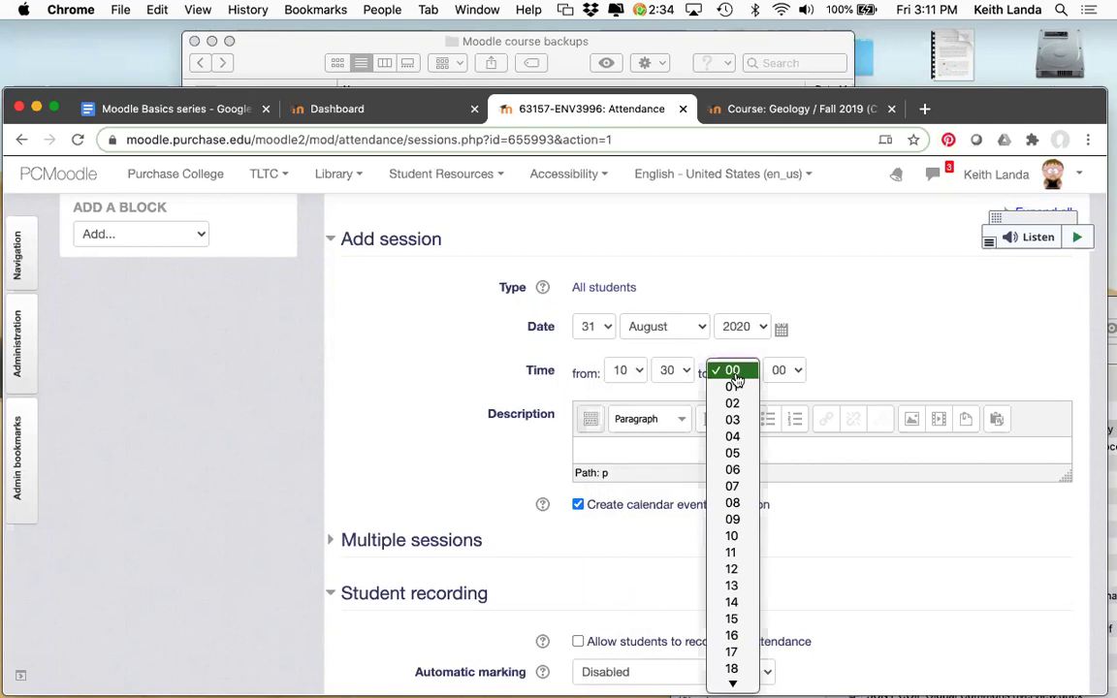
click(745, 569)
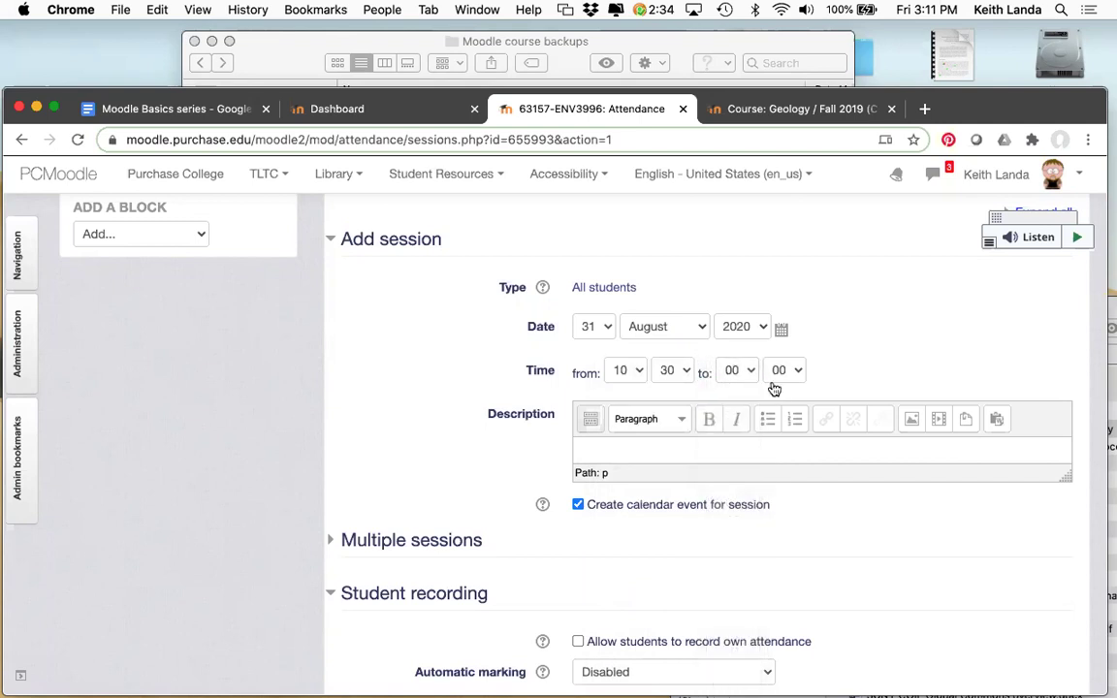
click(787, 377)
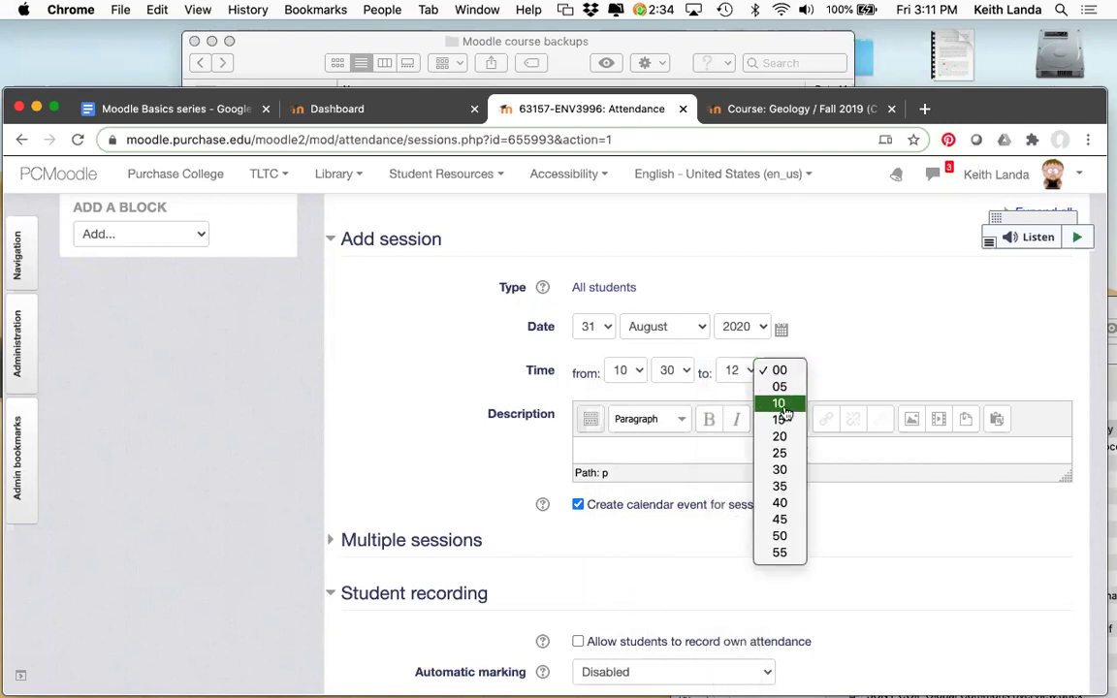
click(778, 403)
scroll(679, 514, down, 3)
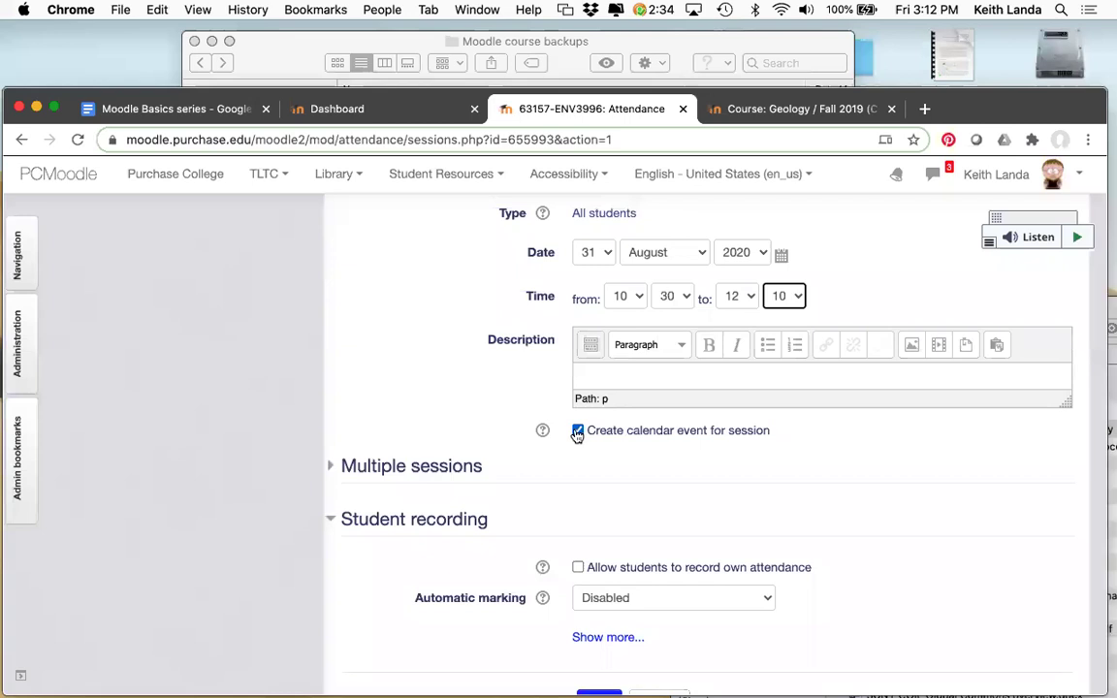
click(577, 432)
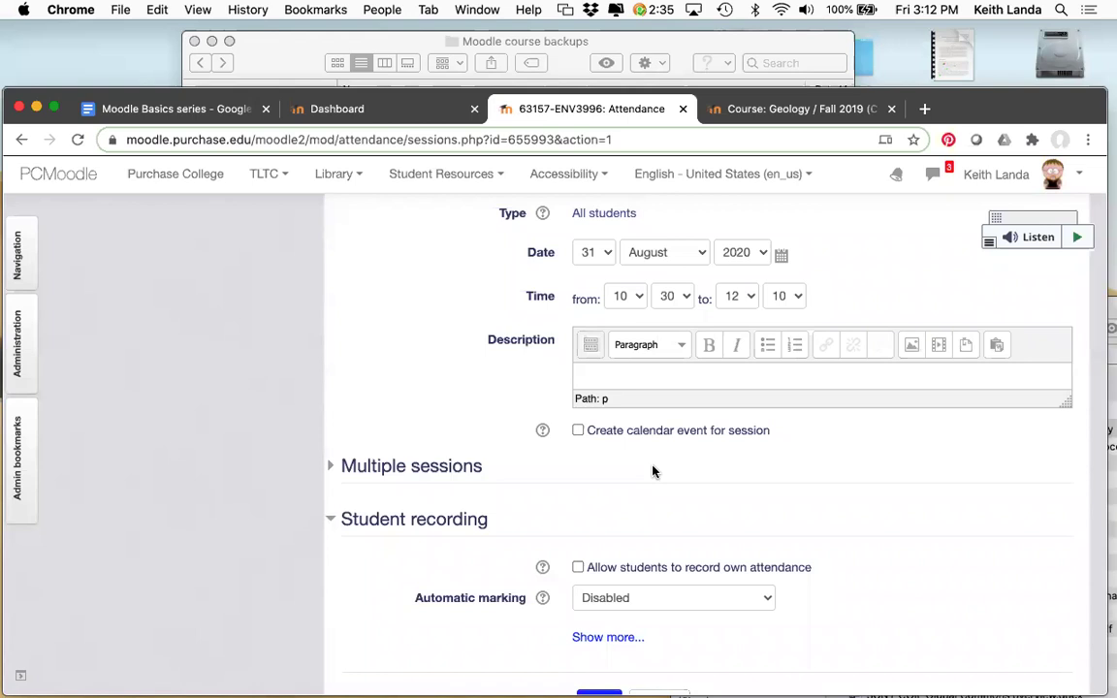
Step: Enable repeating the session and have it repeat on Monday and Thursday
click(441, 466)
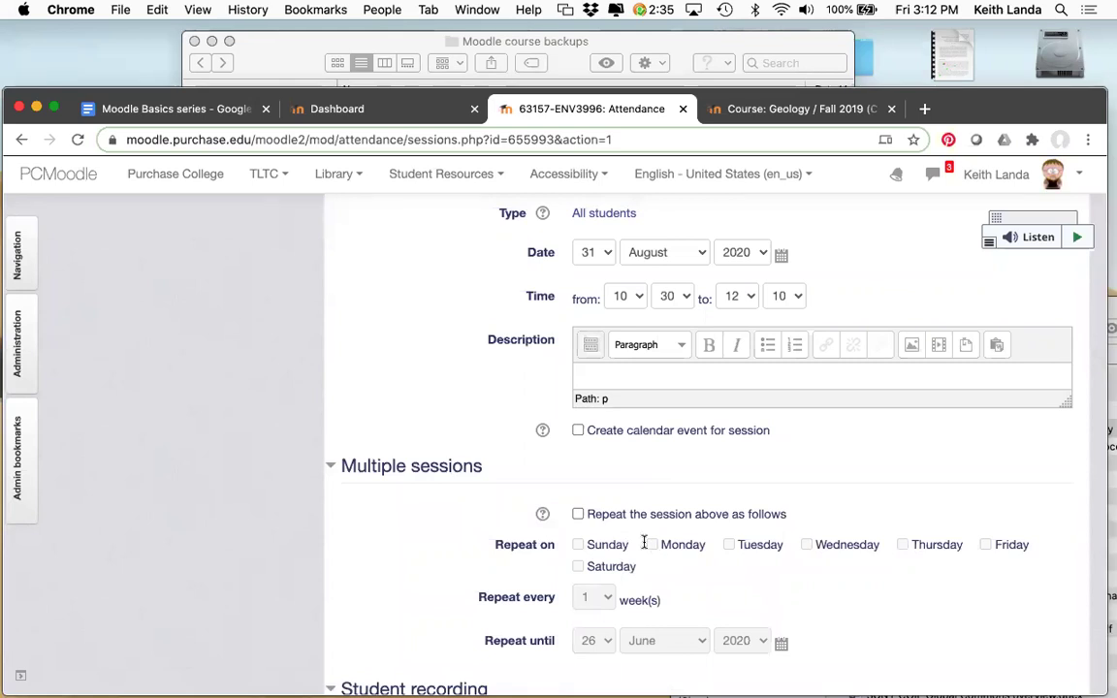
click(579, 515)
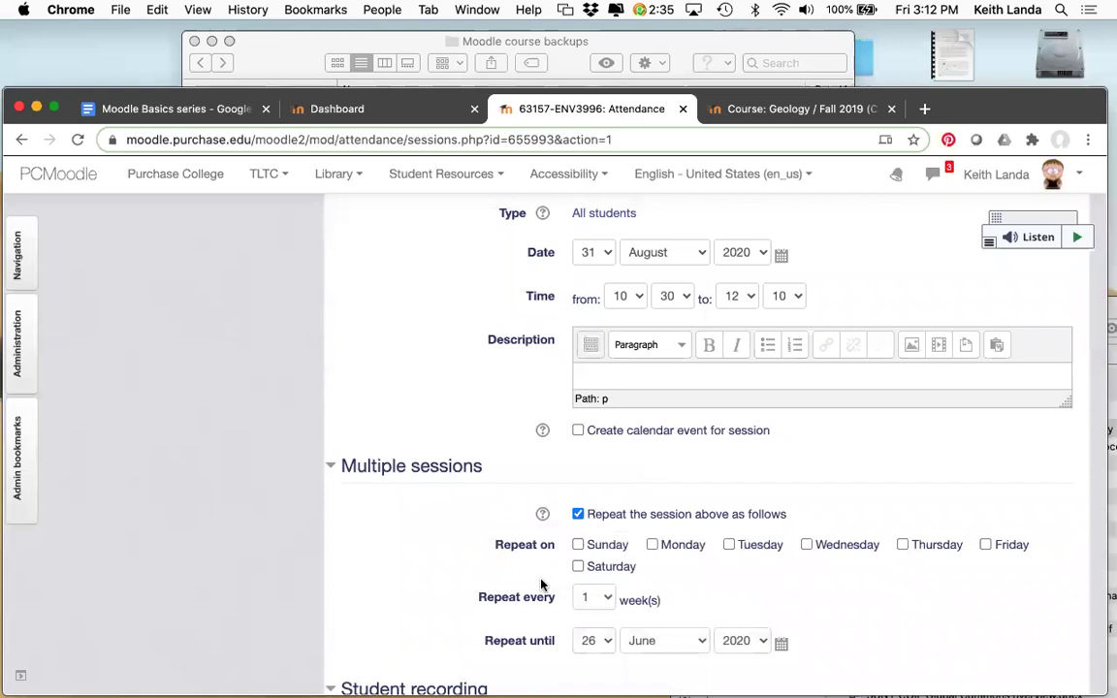
click(652, 545)
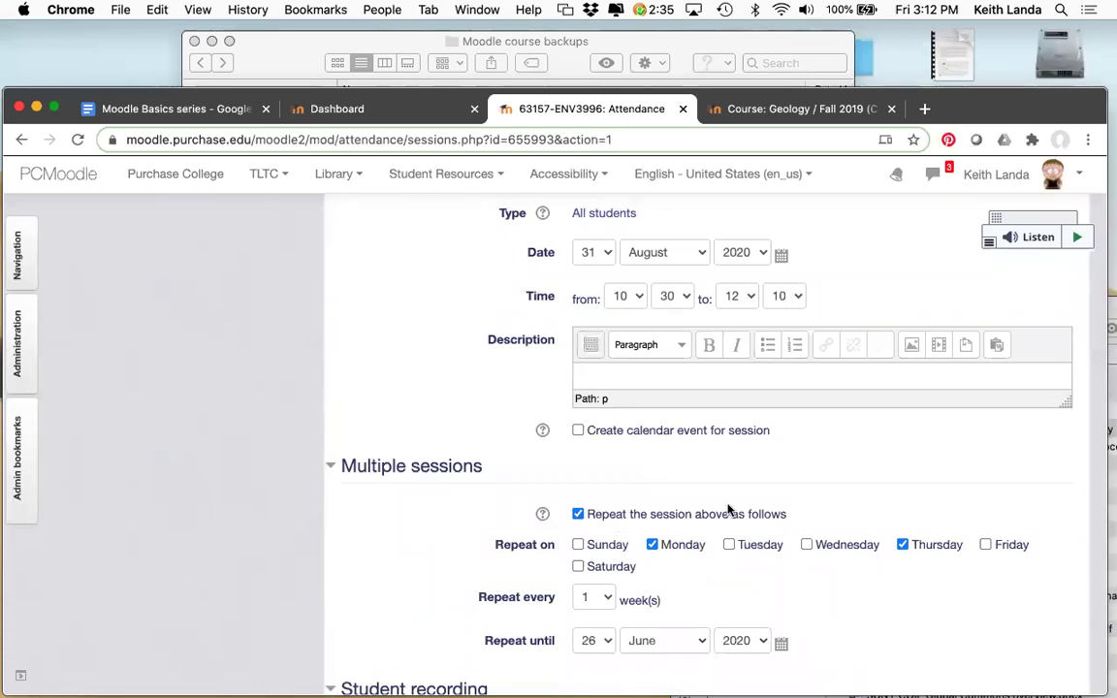
Step: Set the session's repeat-until date to 17 December 2020
scroll(718, 521, down, 3)
scroll(633, 374, up, 3)
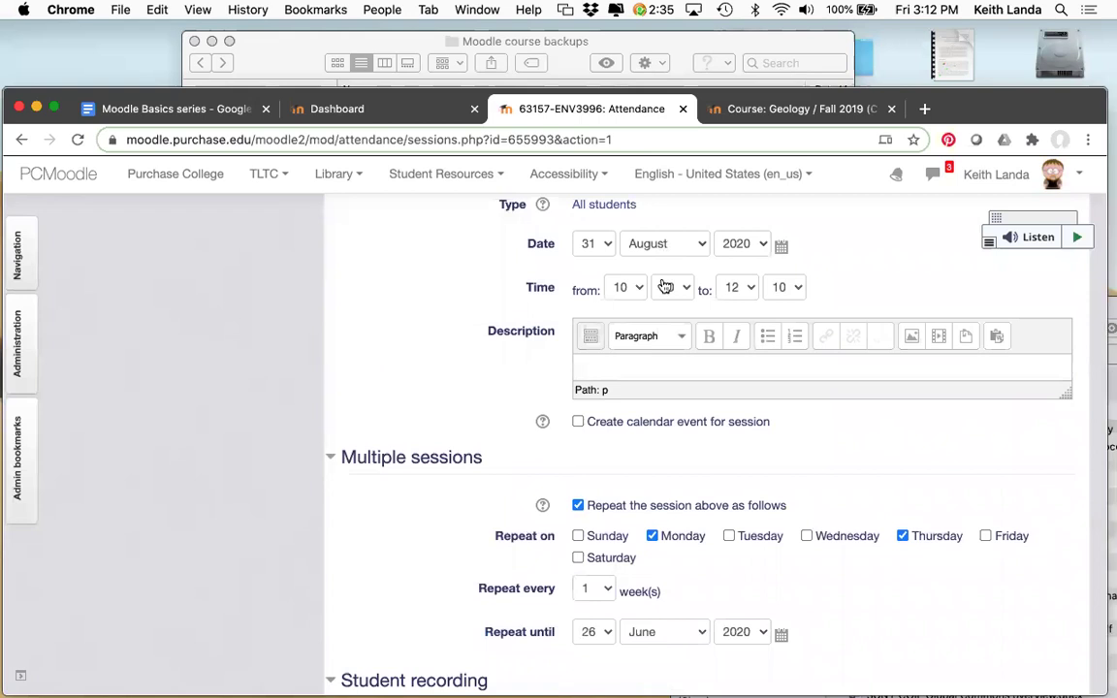
scroll(724, 526, down, 2)
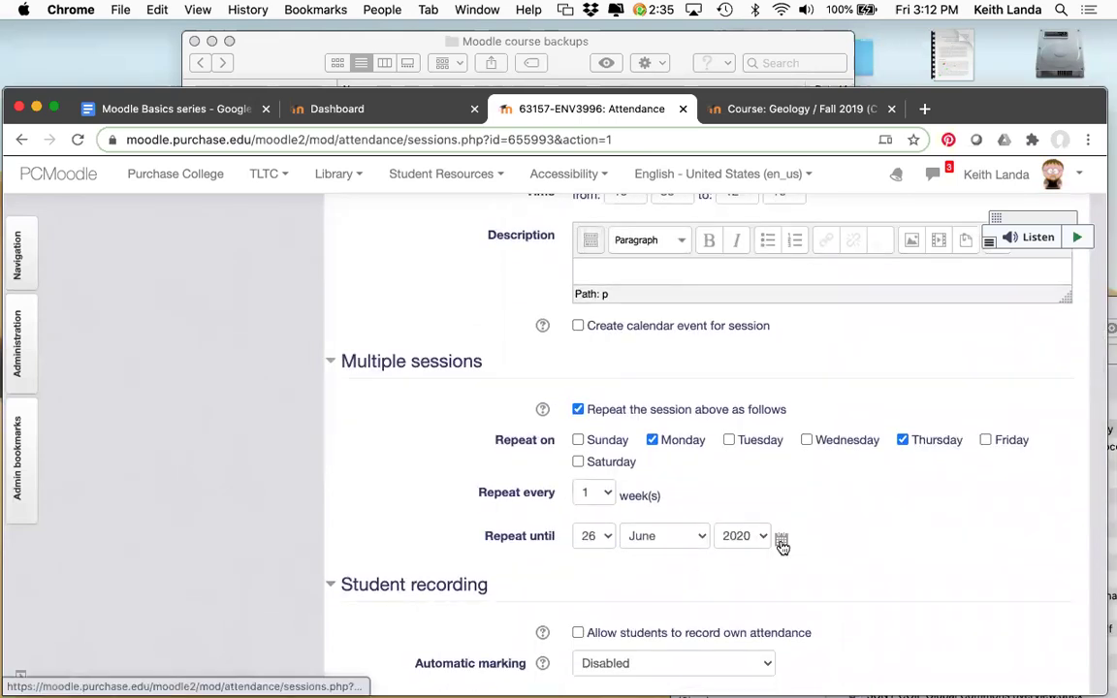
click(700, 538)
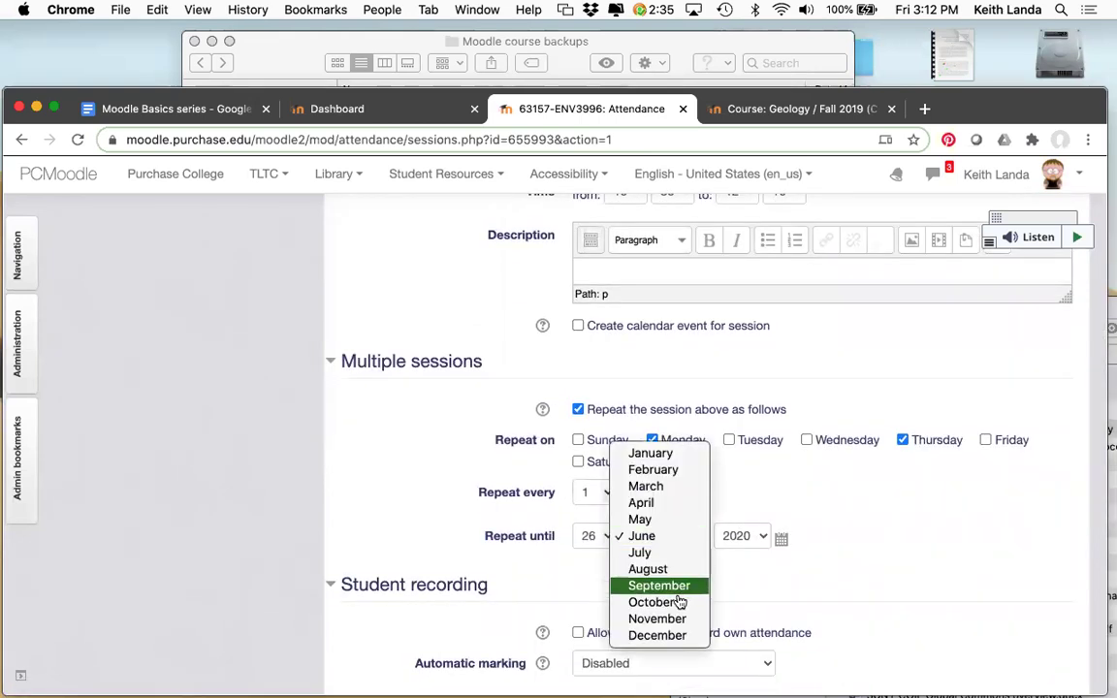
click(674, 637)
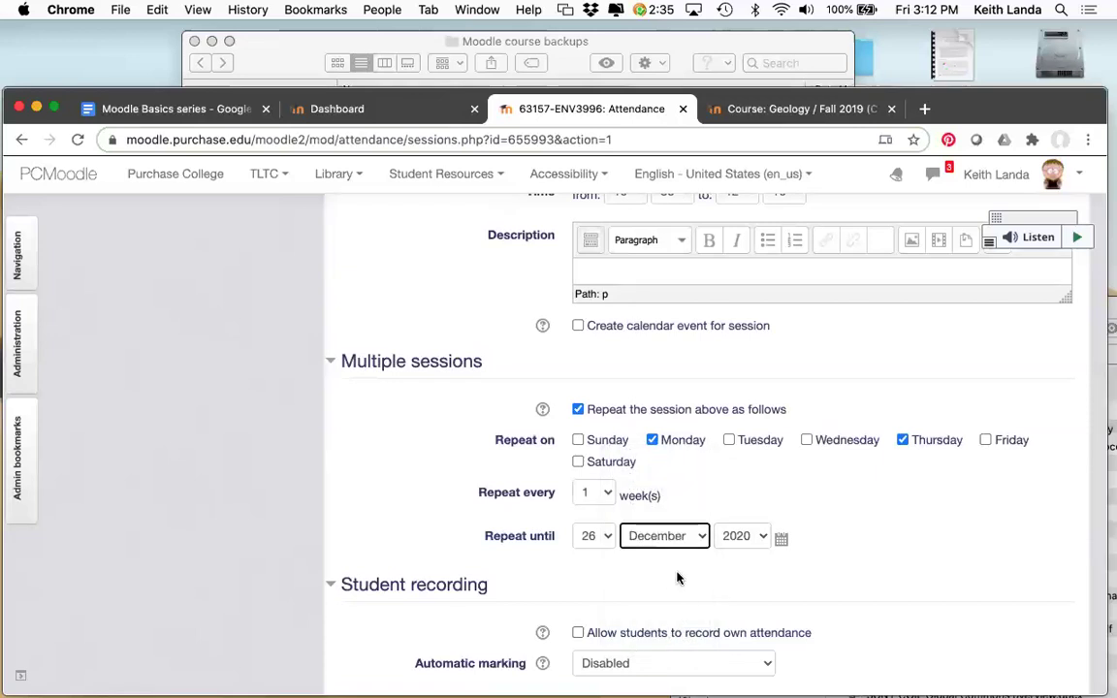
click(781, 540)
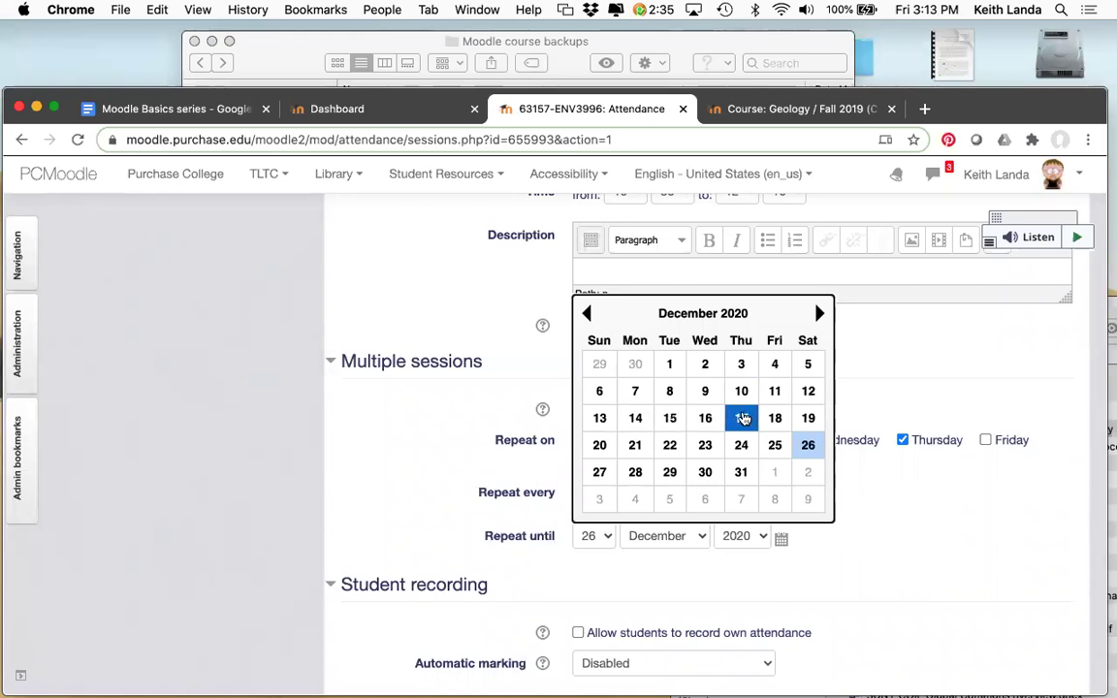
click(737, 417)
Step: Check the session date, time and repeat settings, and add the repeating sessions
scroll(843, 530, down, 5)
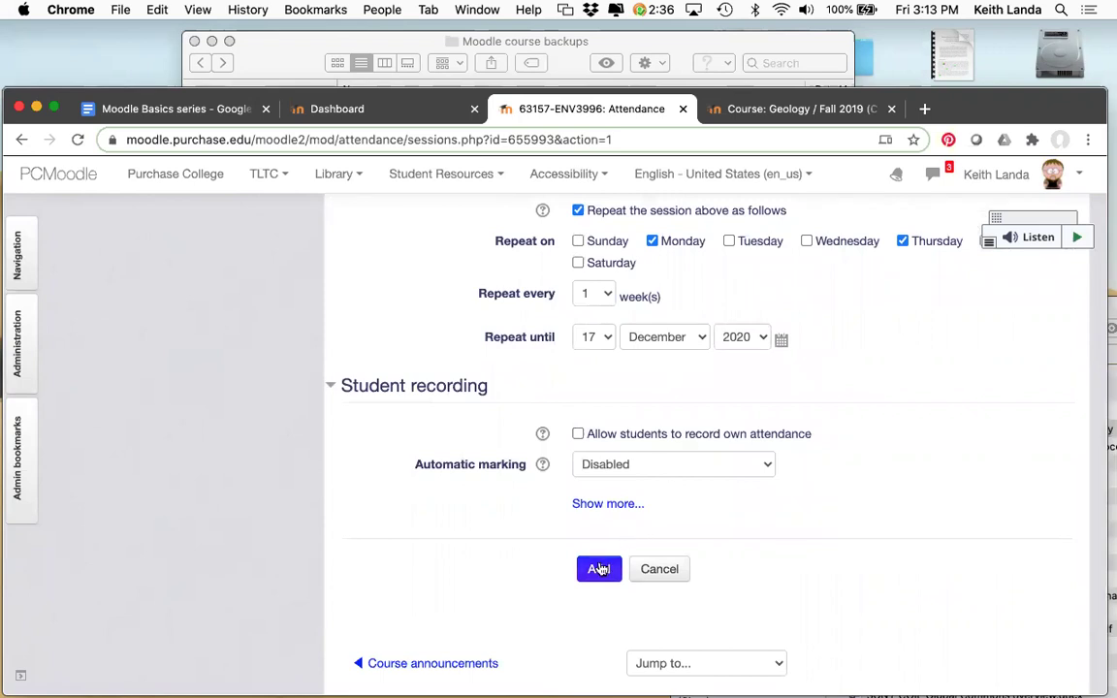
scroll(599, 569, up, 5)
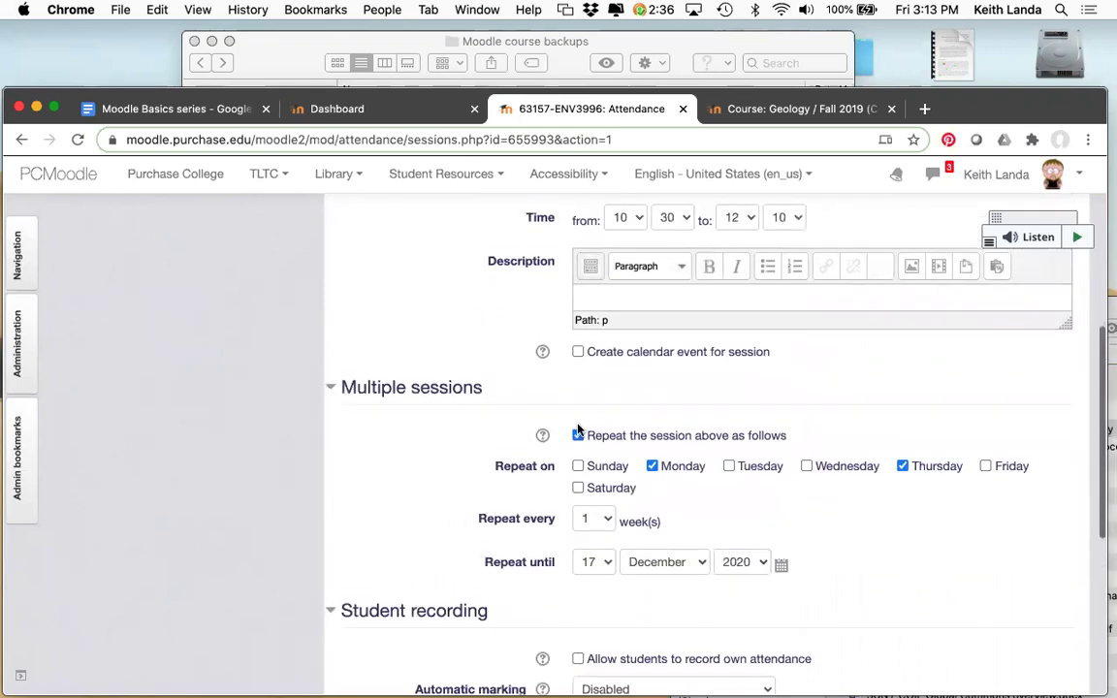
scroll(693, 429, up, 1)
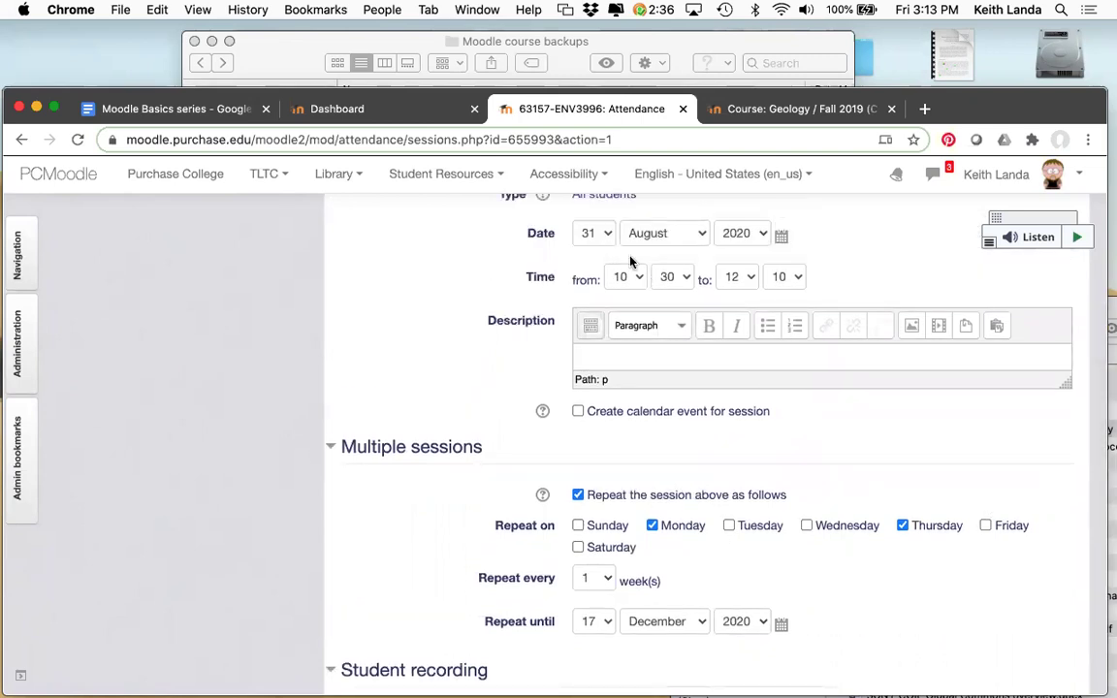
scroll(737, 606, down, 5)
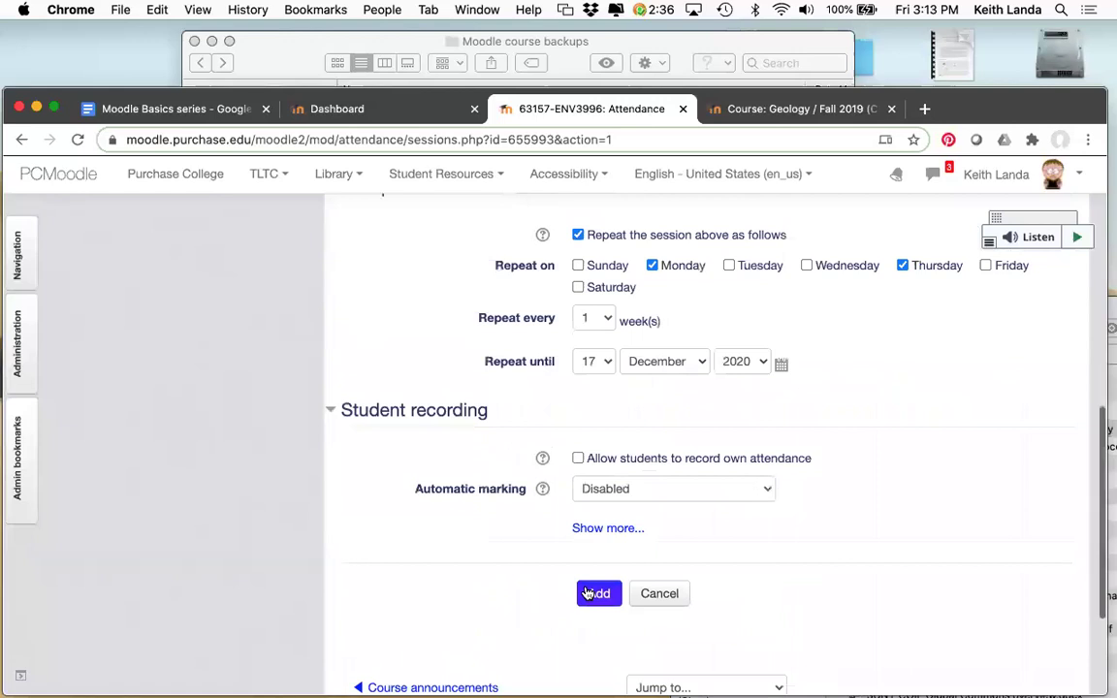
click(587, 593)
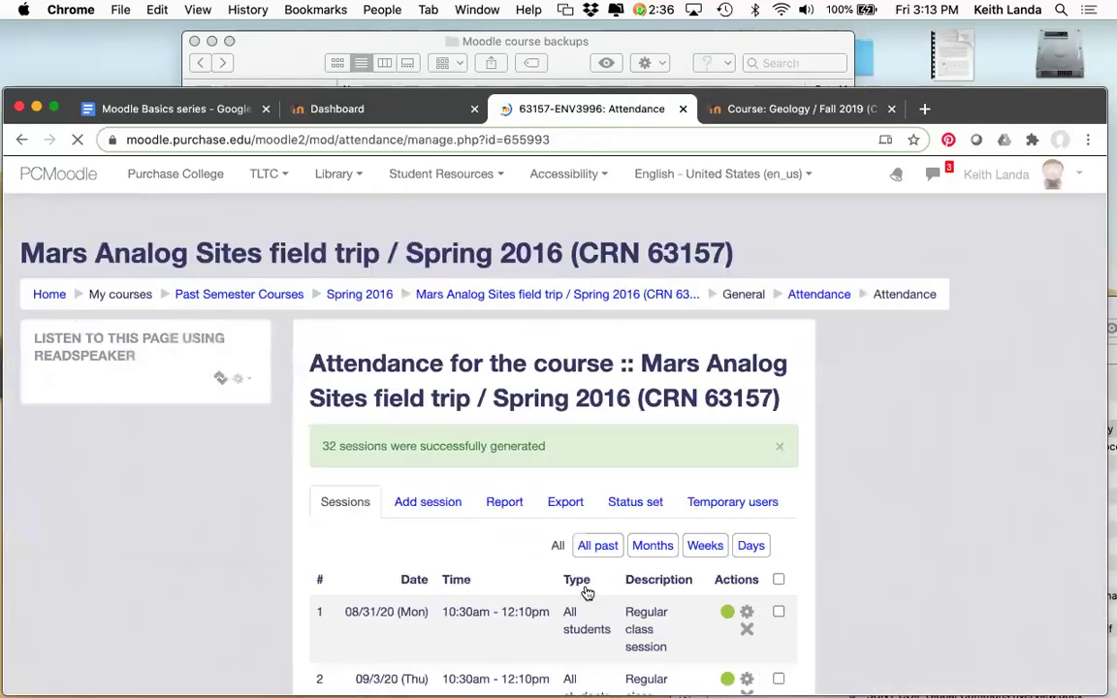
Step: Take attendance for the 08/31/20 session, marking all students Present except the fourth student as Late, and save it
scroll(587, 593, down, 3)
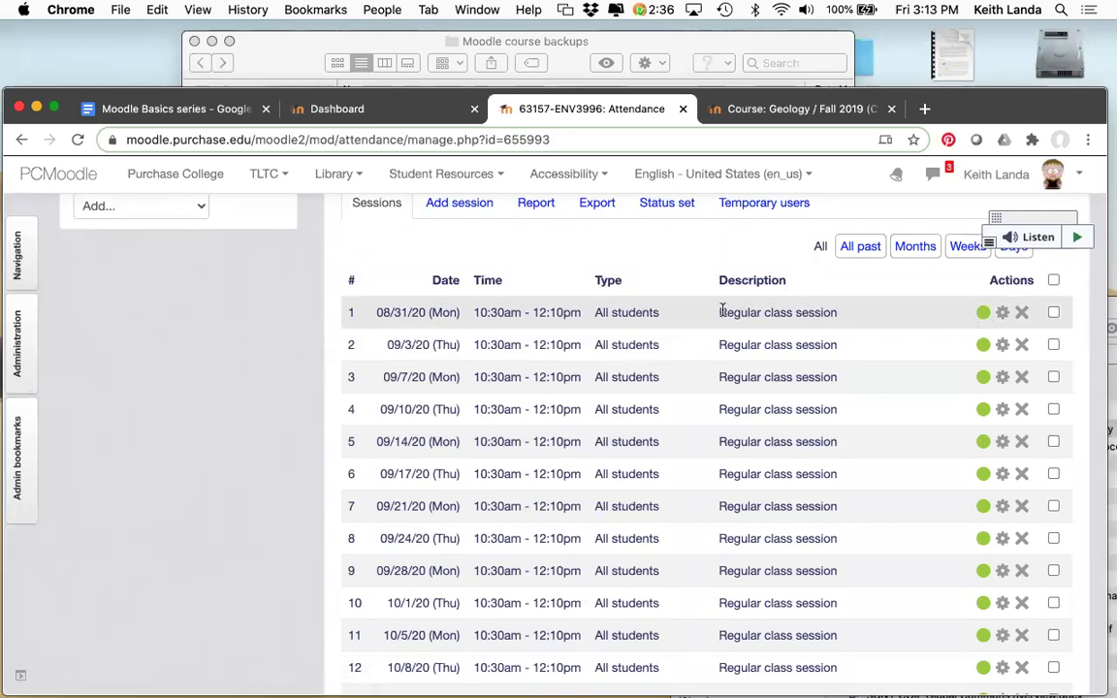
click(984, 313)
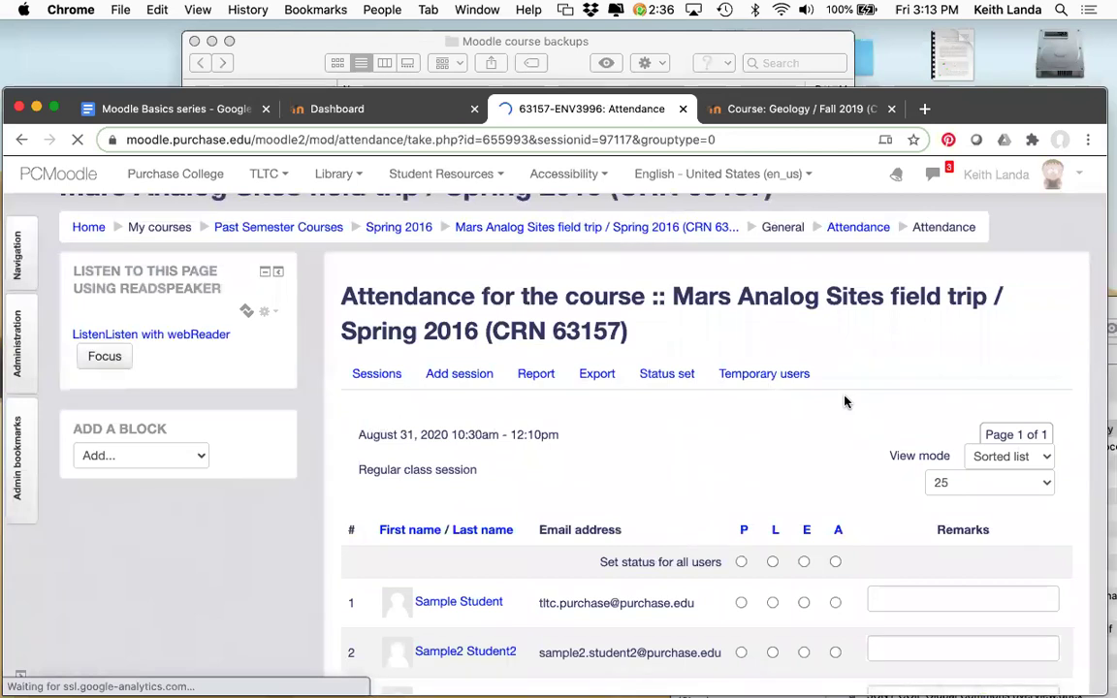
scroll(845, 402, down, 4)
scroll(845, 402, down, 2)
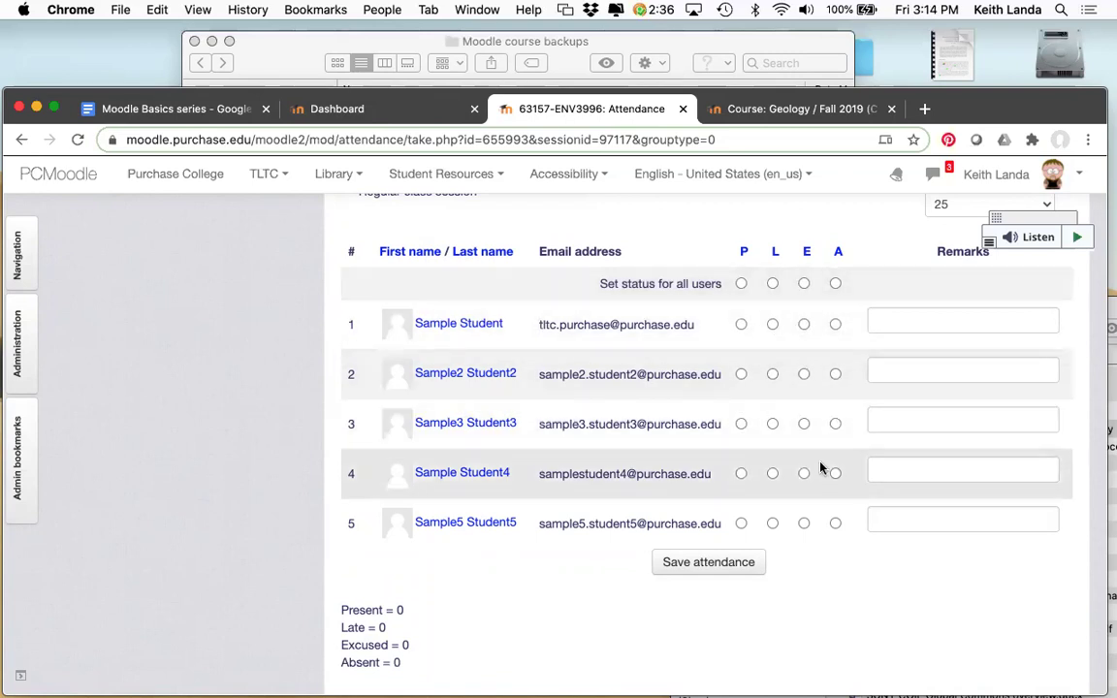
click(742, 284)
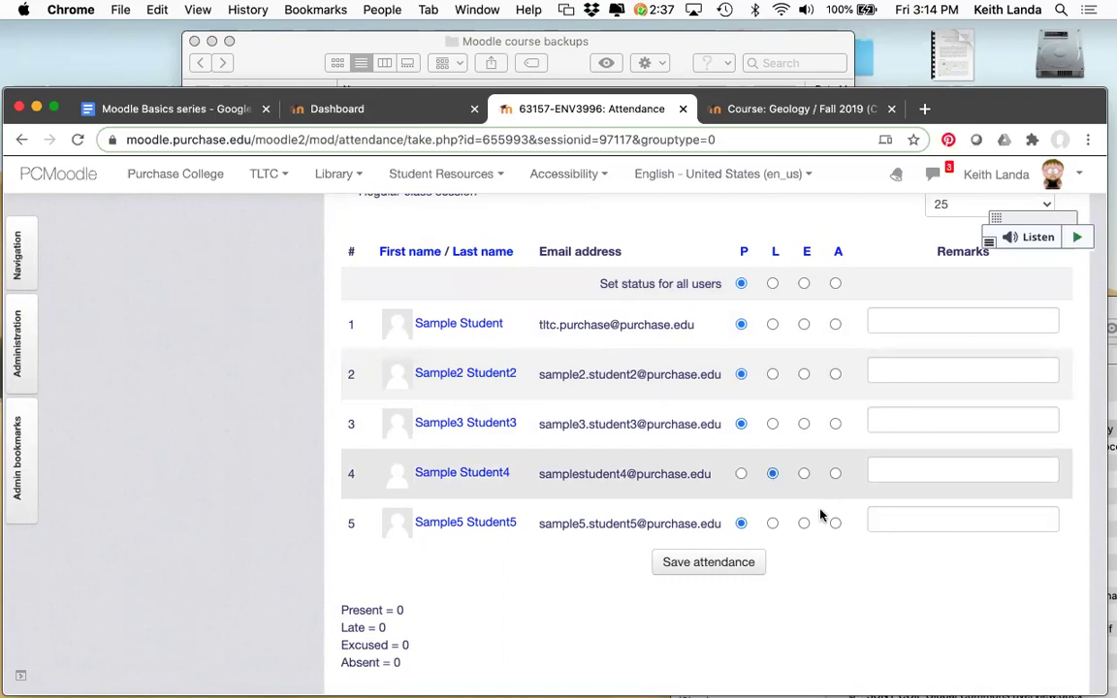
click(711, 570)
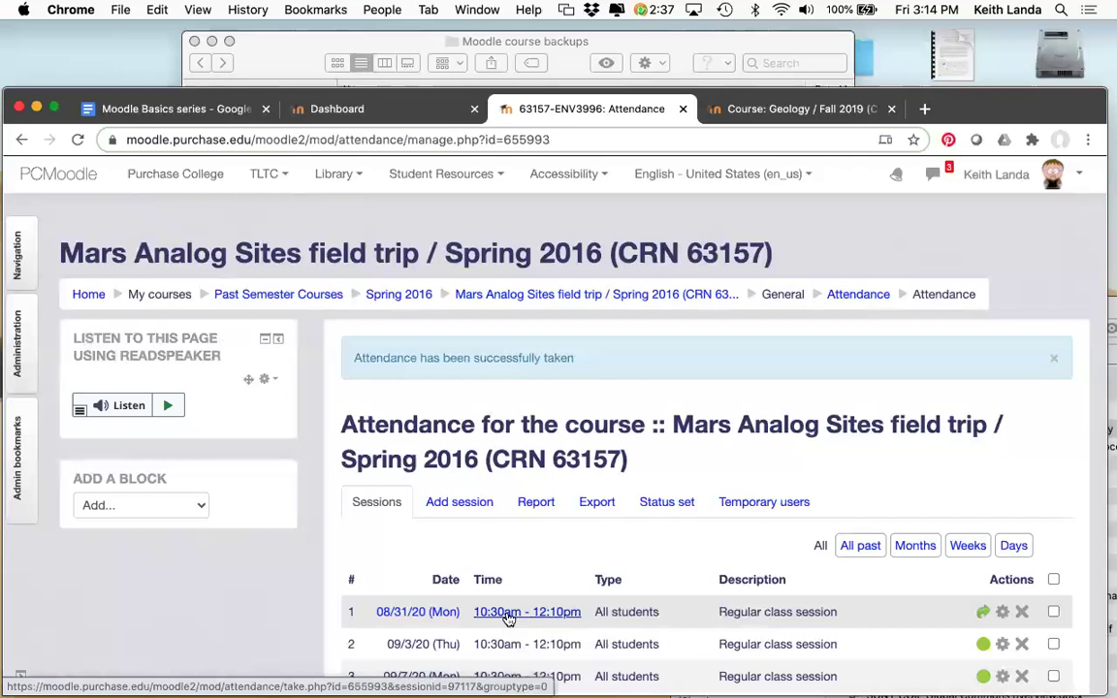
Step: Reopen the 08/31/20 session's attendance, add the remark "arrived 15 minutes late" for the fourth student, and save it
click(508, 618)
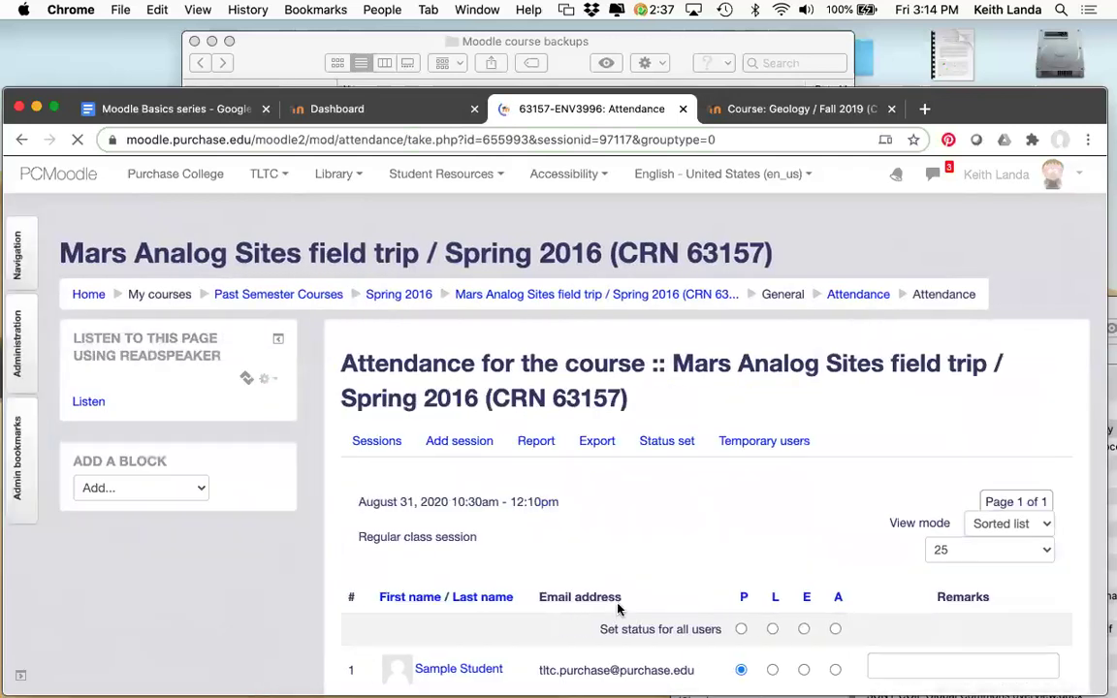
scroll(654, 516, down, 1)
scroll(925, 619, down, 3)
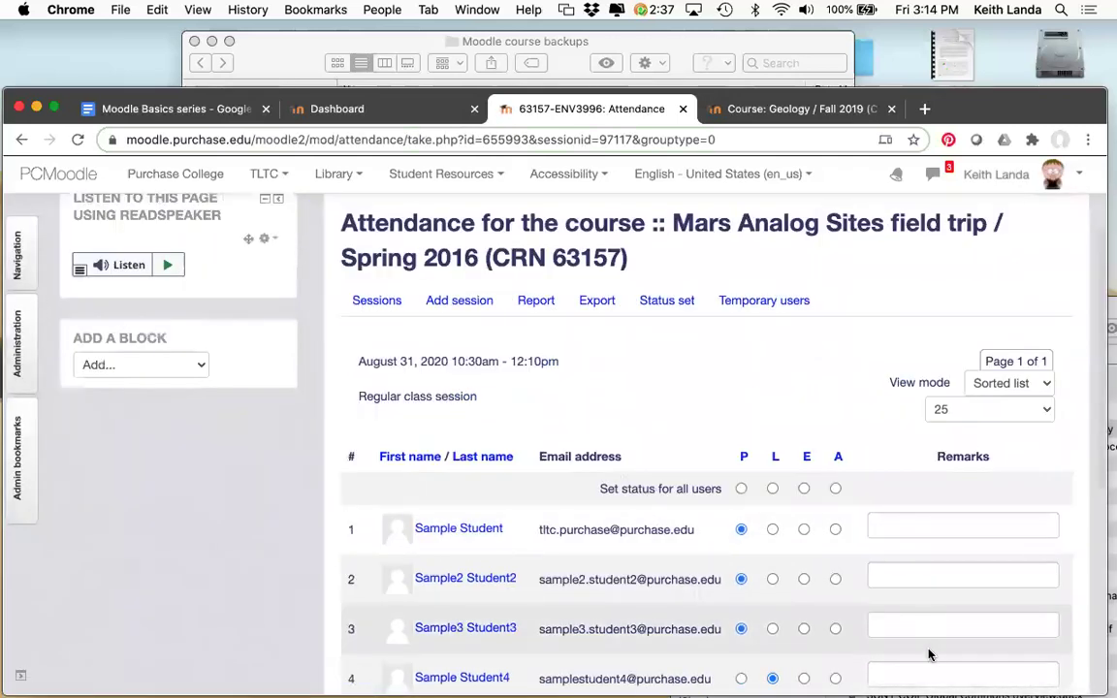
scroll(926, 619, down, 2)
text(arrived 15 minutes late)
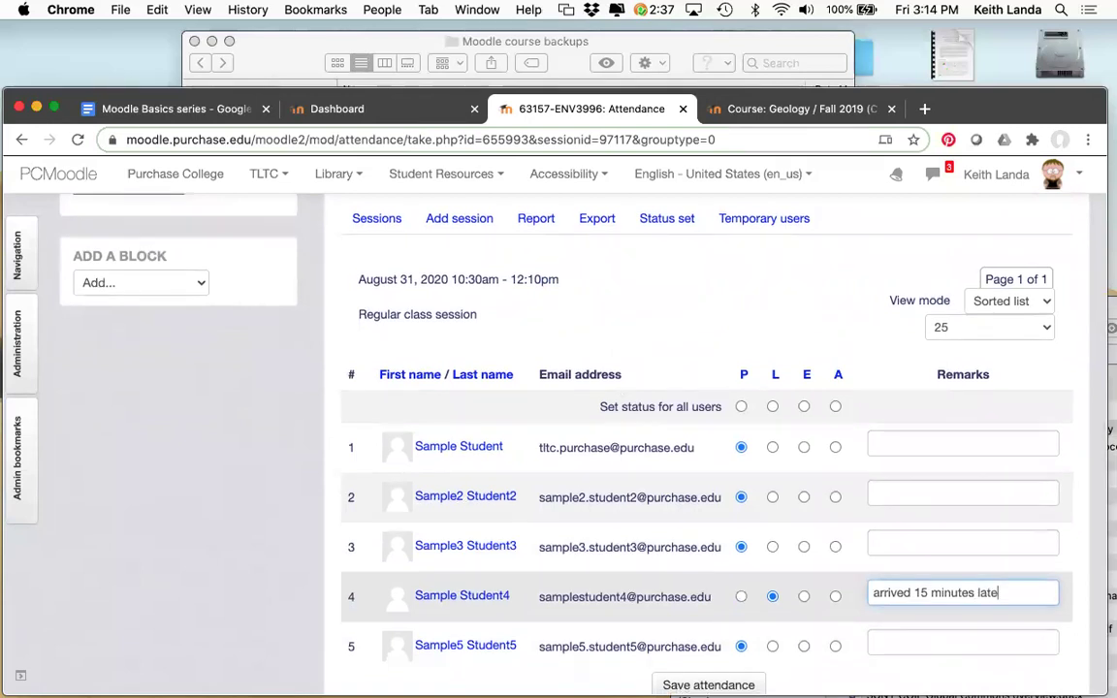
scroll(737, 603, down, 2)
click(713, 585)
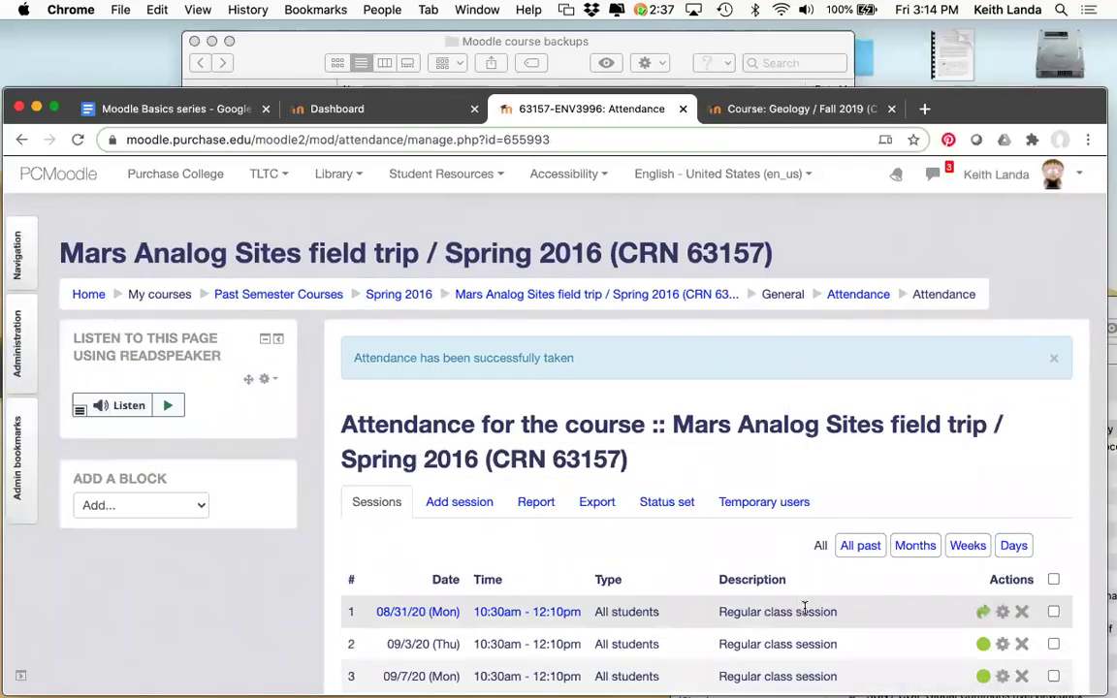
Step: Look over the session list, and open the attendance status set to examine its acronyms, descriptions and points
scroll(805, 609, down, 3)
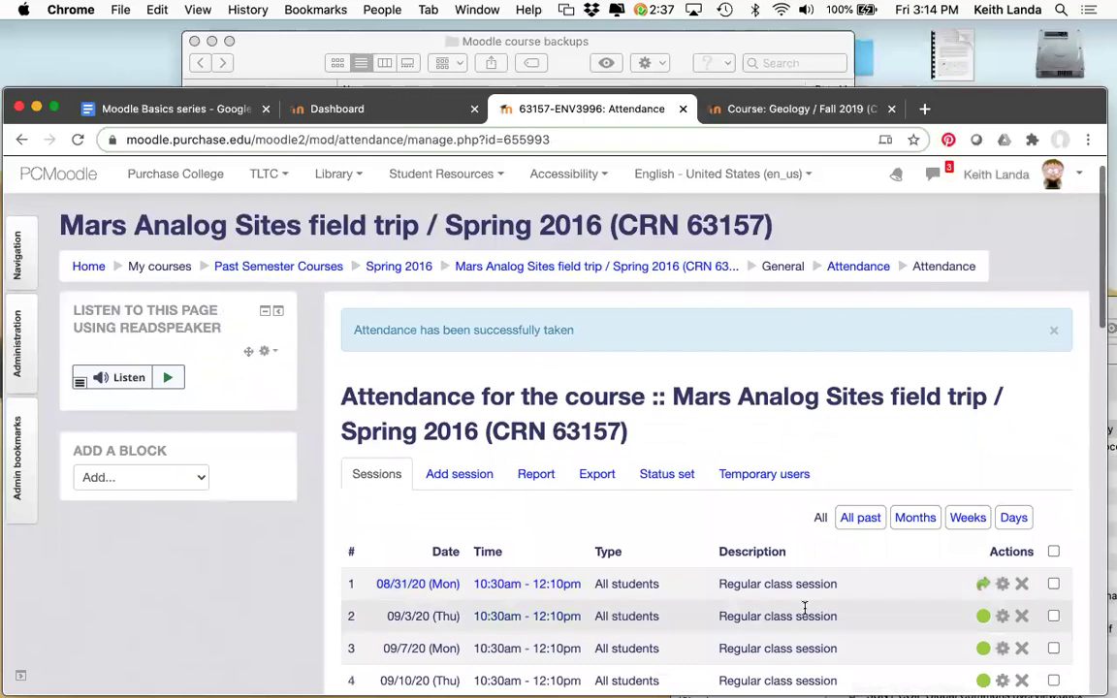
scroll(805, 608, down, 1)
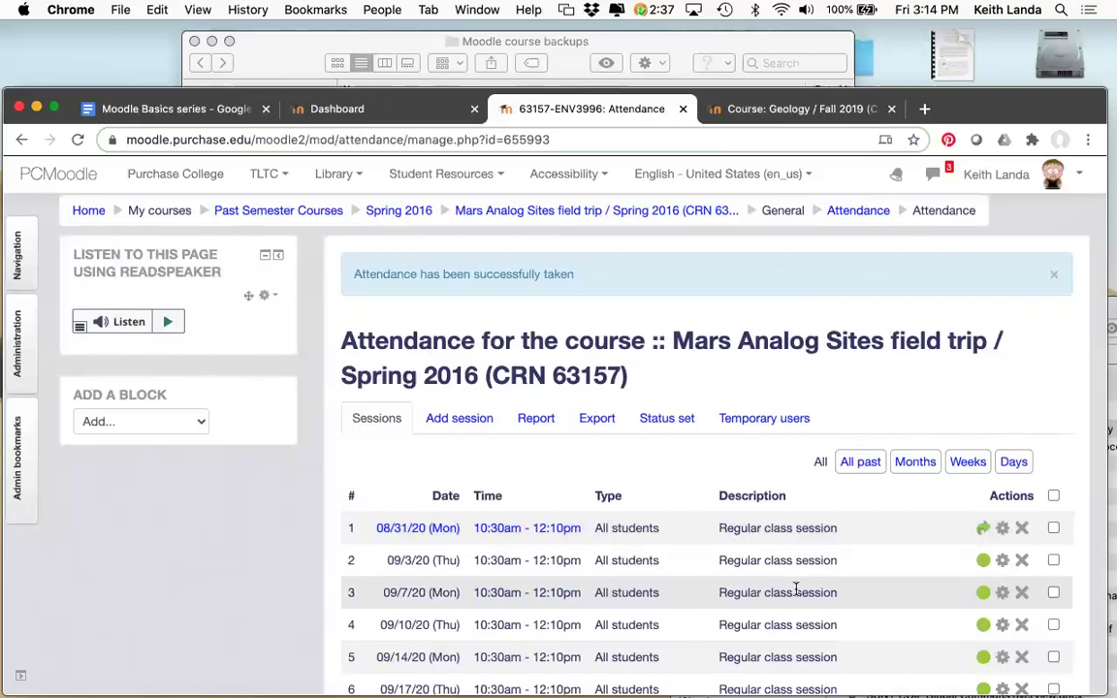
scroll(796, 589, down, 3)
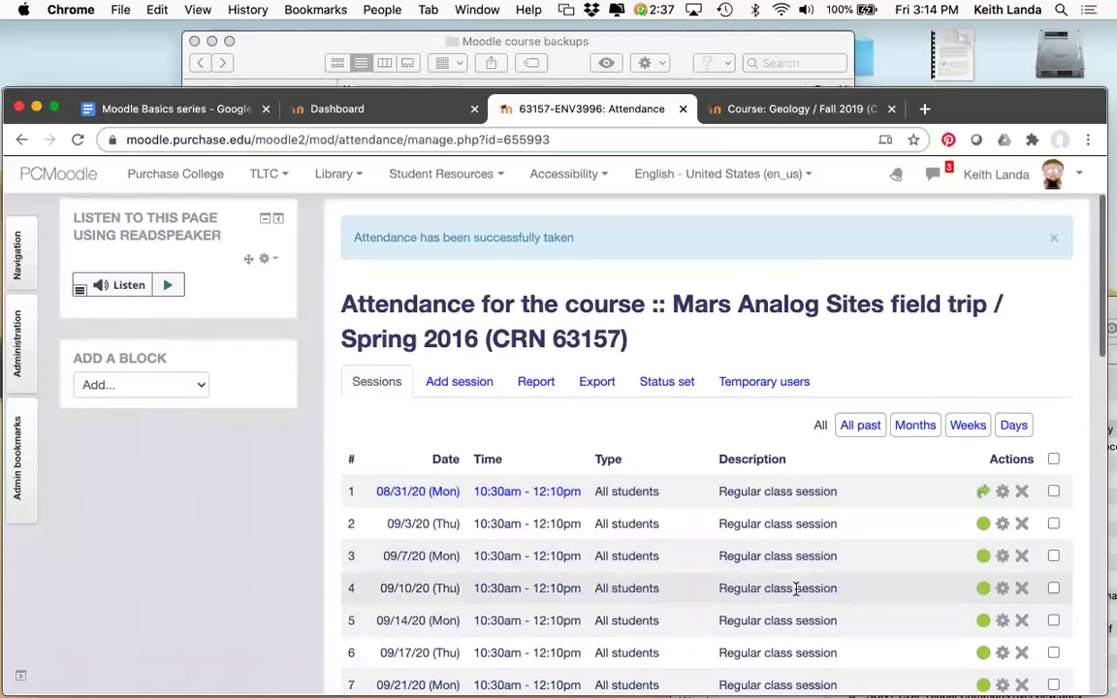
scroll(795, 589, down, 3)
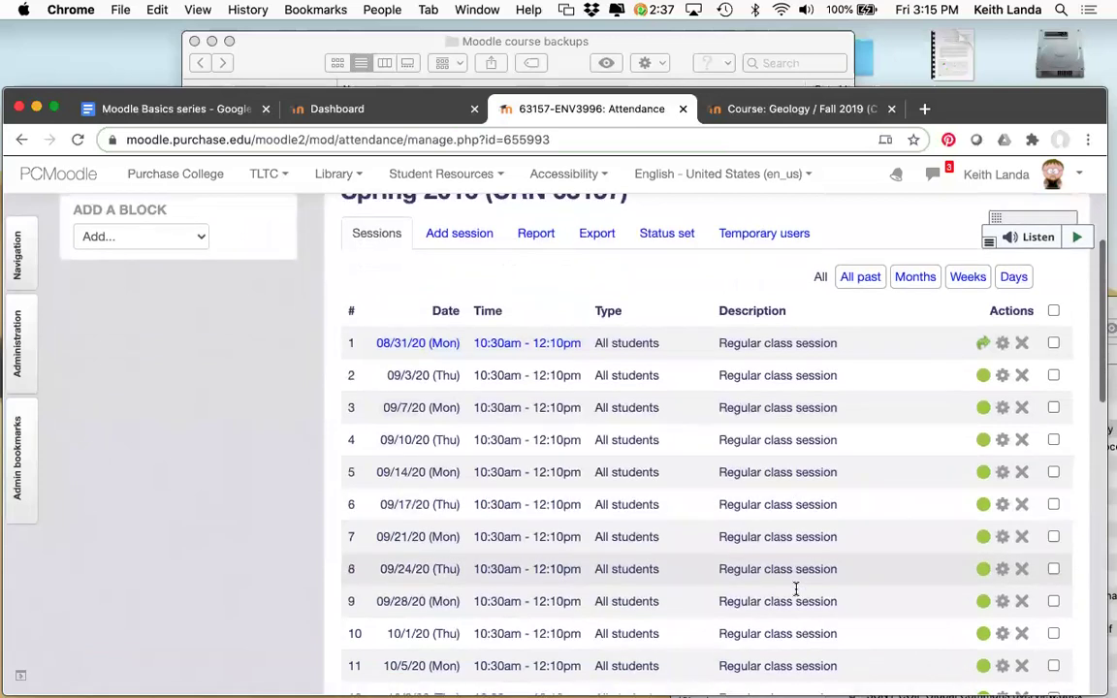
scroll(795, 591, up, 4)
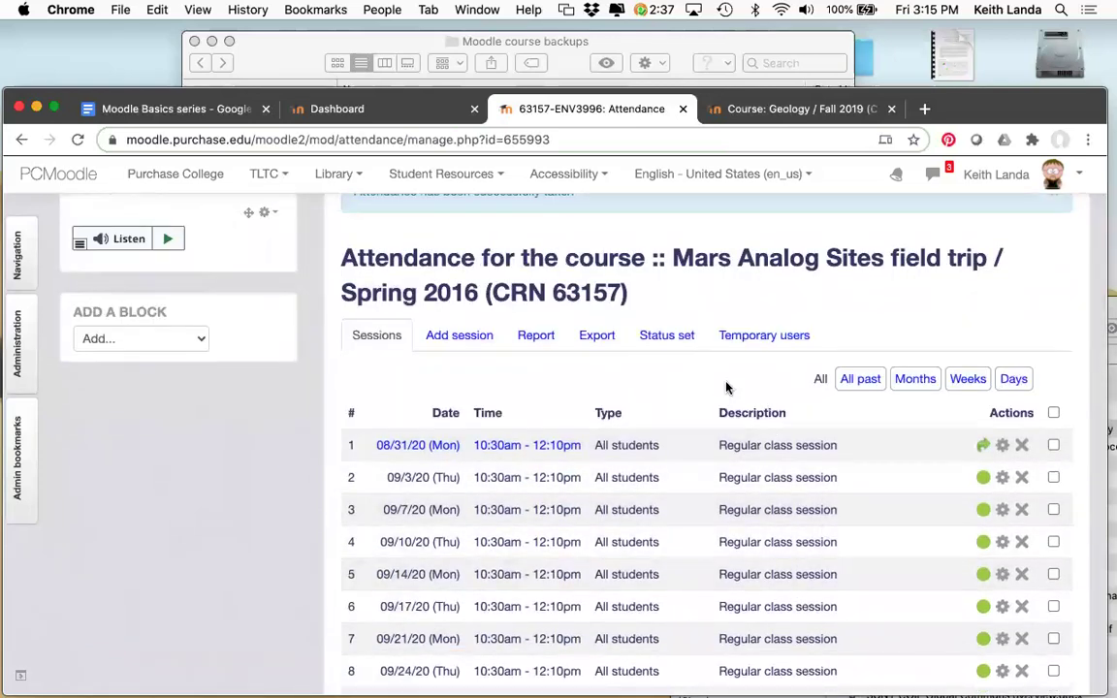
click(666, 337)
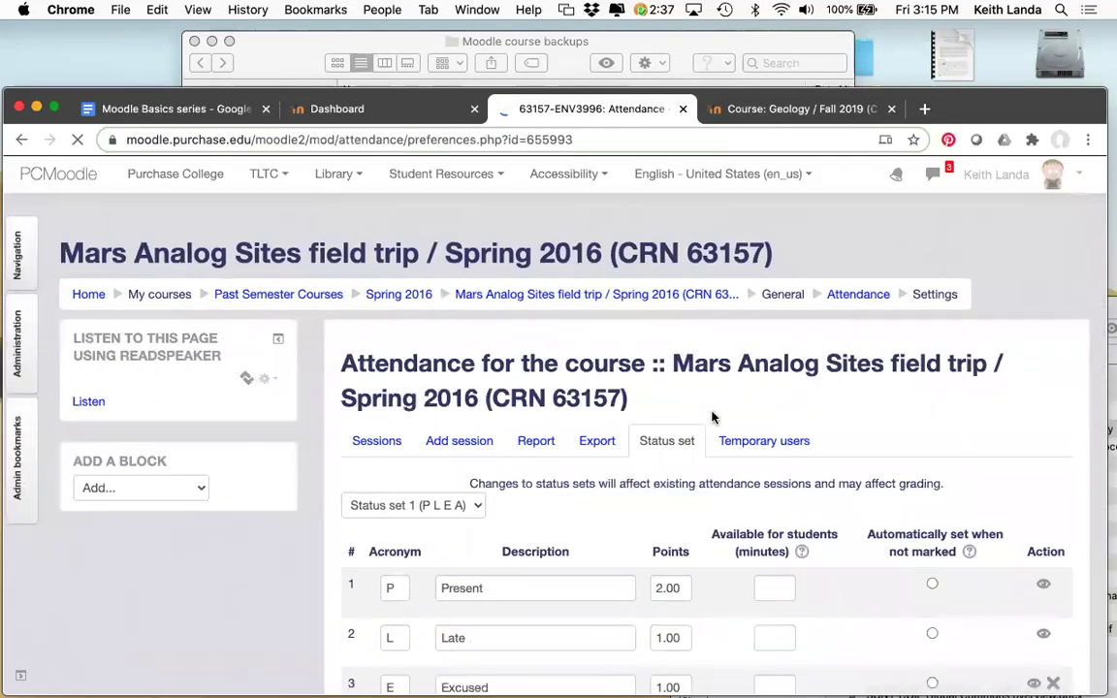
scroll(713, 417, down, 3)
scroll(713, 415, down, 2)
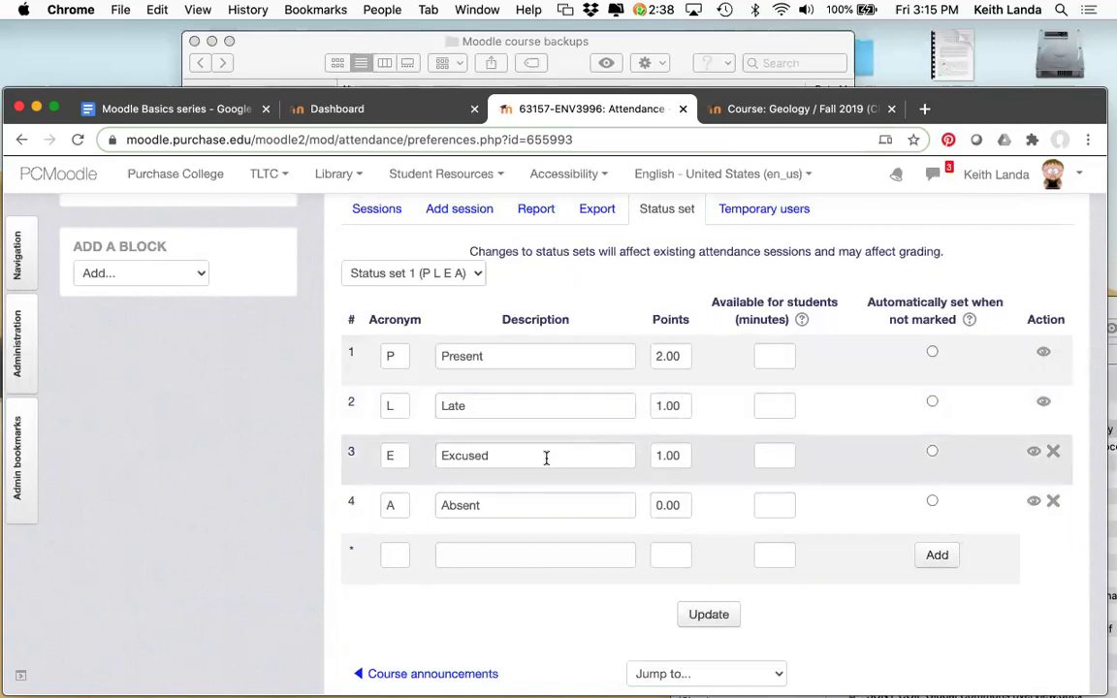
Step: Set the Excused status to 2 points in the attendance status set
click(662, 456)
key(Delete)
text(2)
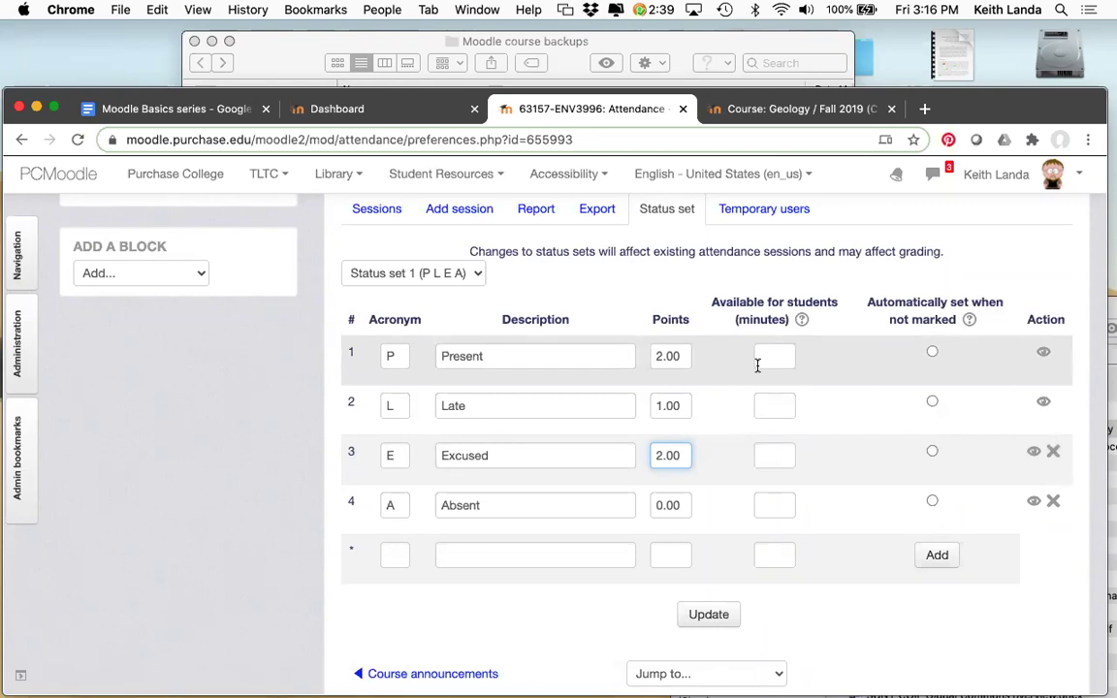
Step: Delete the Excused status from the status set and confirm the deletion
click(1055, 456)
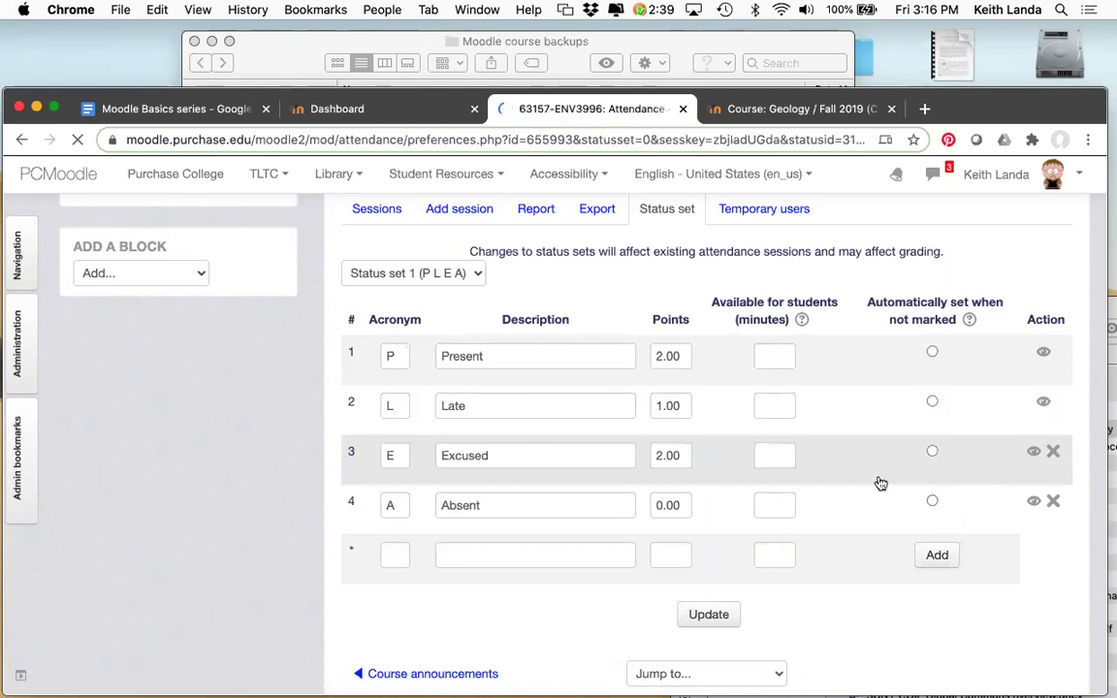
click(827, 607)
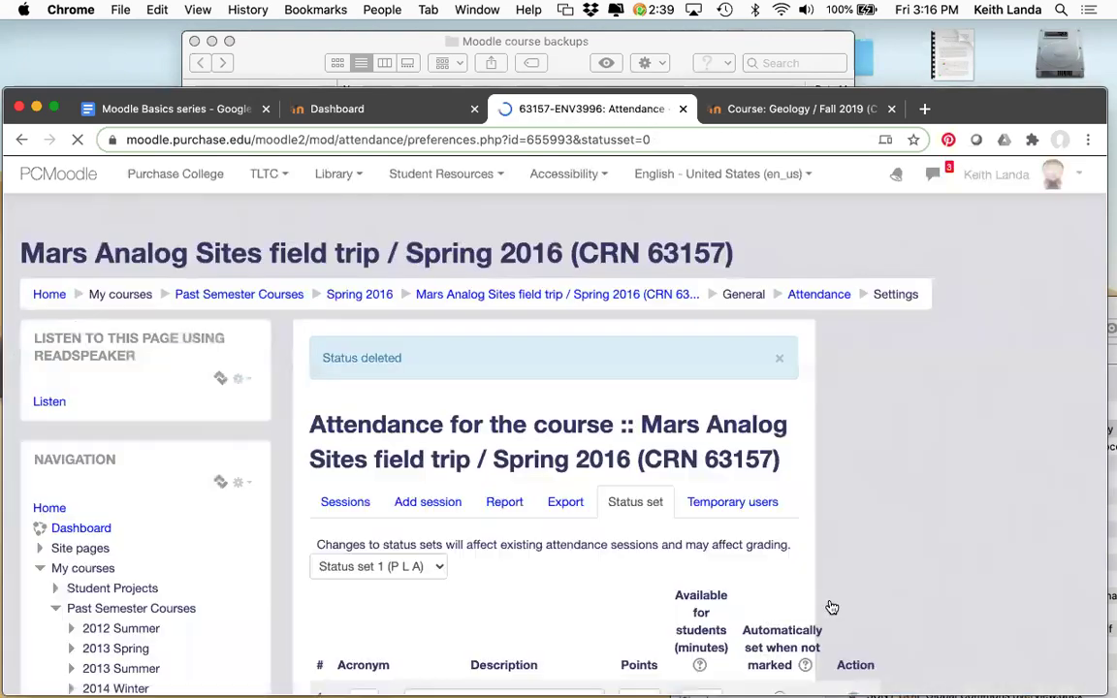
scroll(832, 607, down, 5)
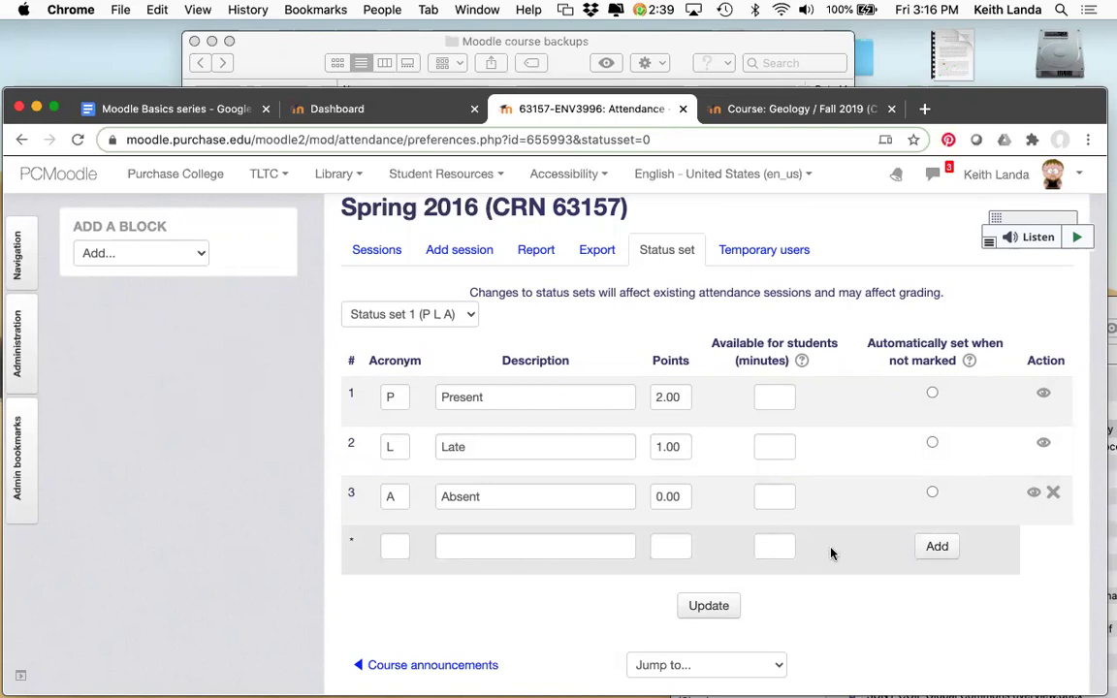
Step: Change the acronym of the Present status to F
click(400, 401)
key(BackSpace)
text(f)
key(BackSpace)
text(F)
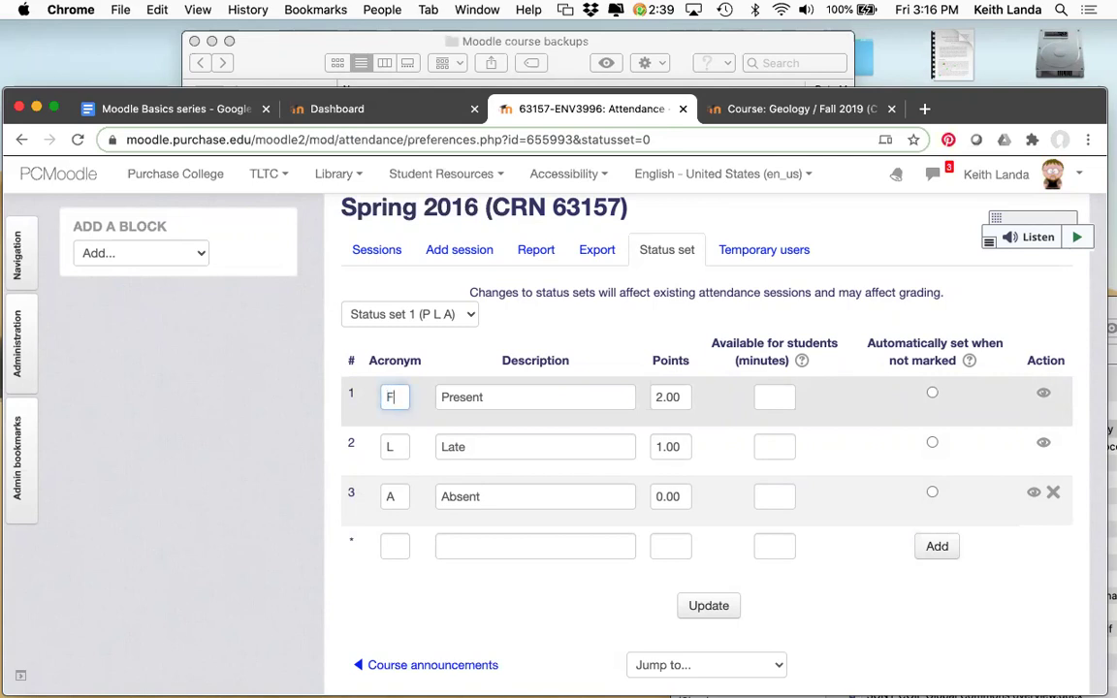
Step: Change the first status's description to "Full participation" and set its points to 5
key(Tab)
text(Full particp)
key(BackSpace)
text(ation)
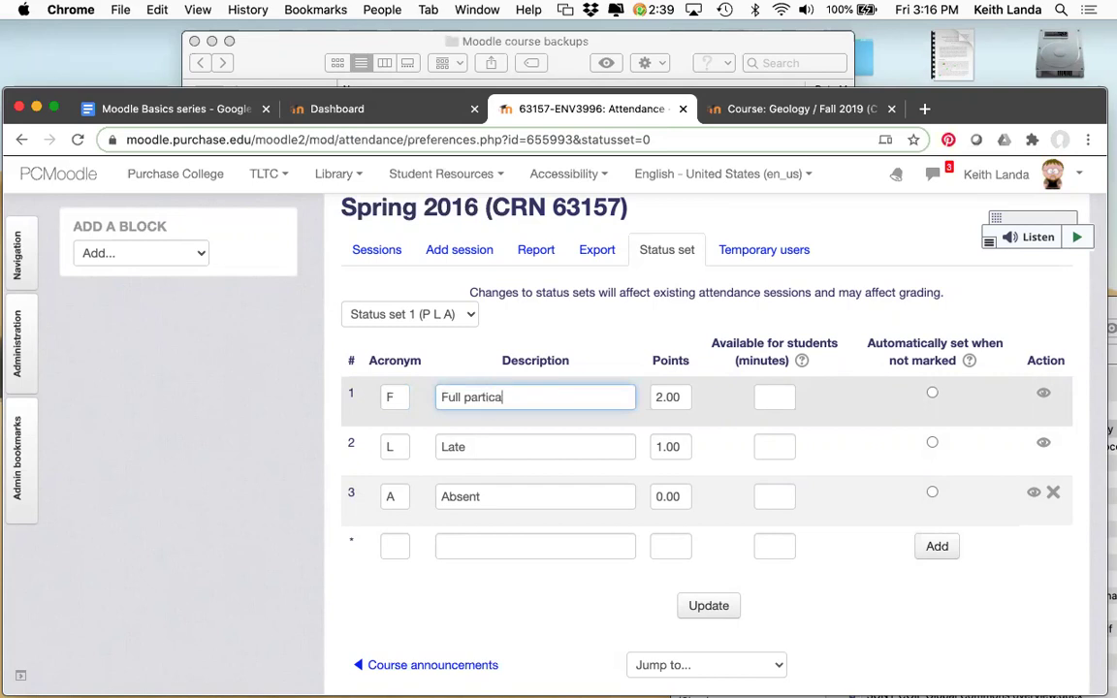
key(BackSpace)
key(BackSpace)
key(BackSpace)
key(BackSpace)
key(BackSpace)
text(ipation)
click(660, 397)
key(BackSpace)
text(5)
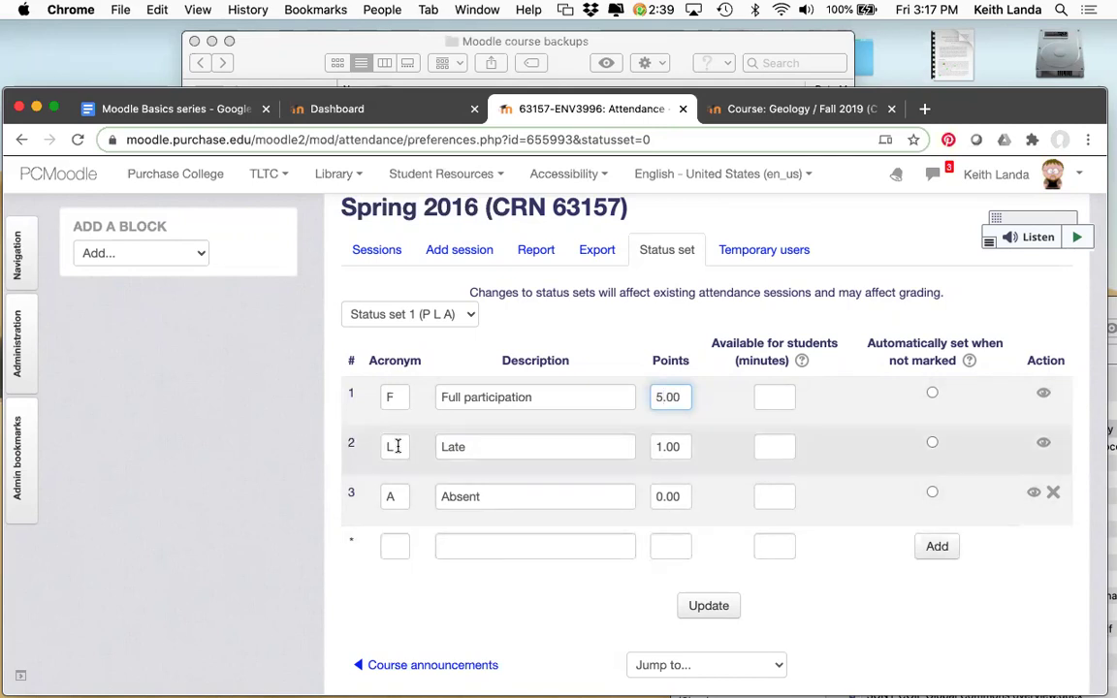
Step: Redefine the Late status with acronym S, description "Standard" and 4 points
drag(396, 446, 380, 451)
text(S)
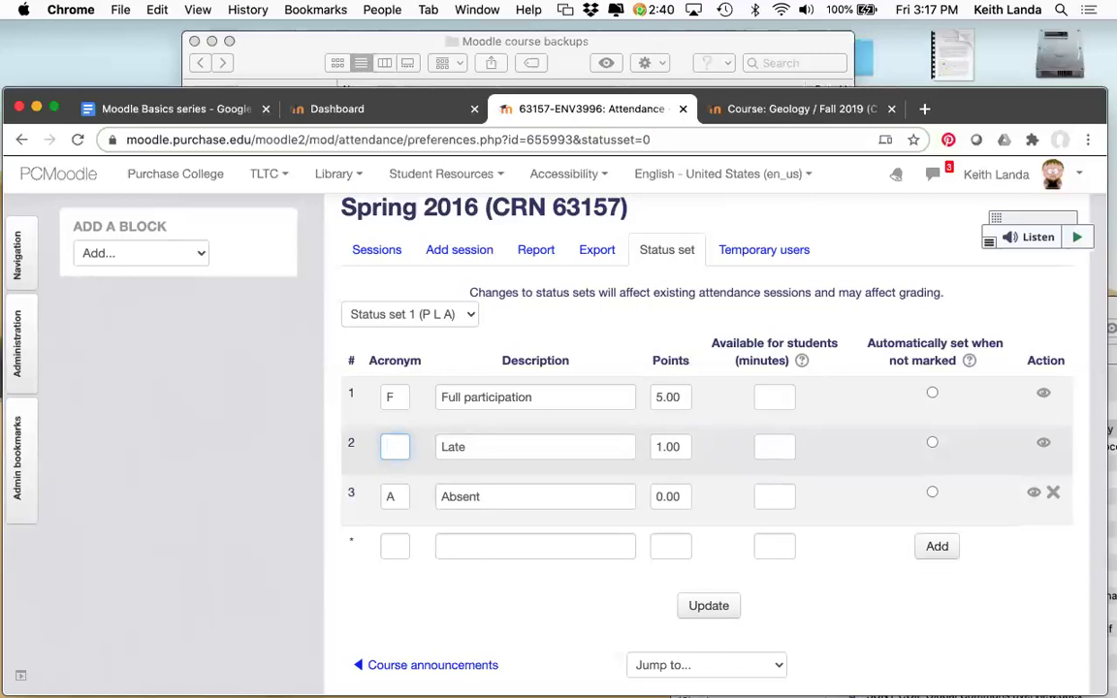
double_click(474, 451)
text(Standard)
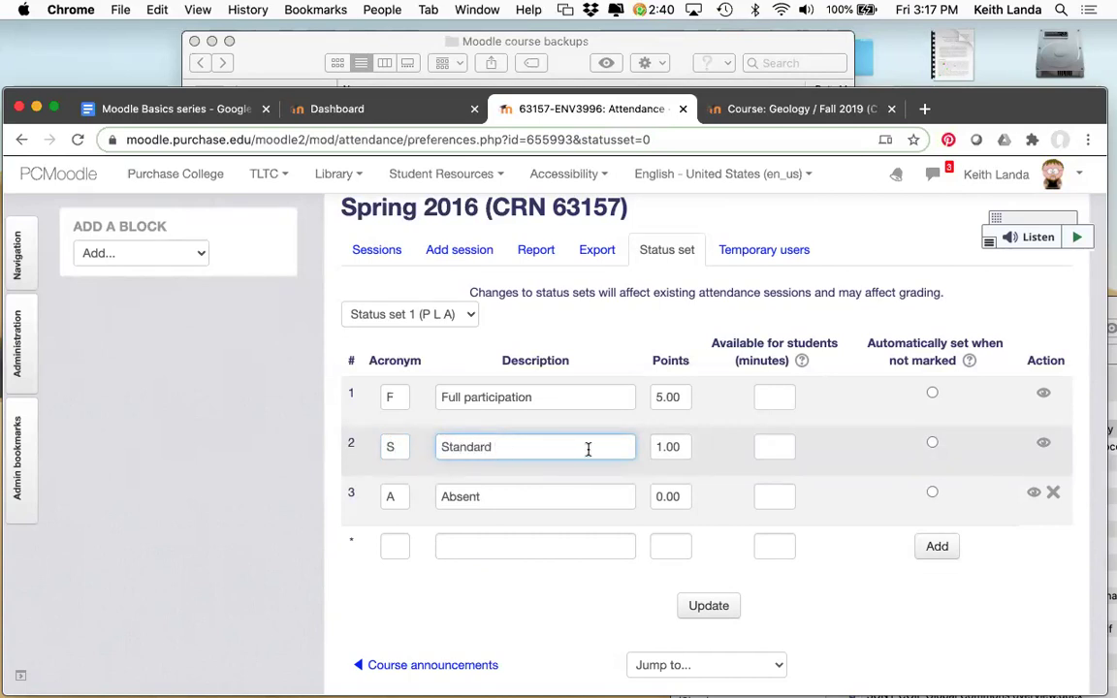
click(658, 449)
key(Delete)
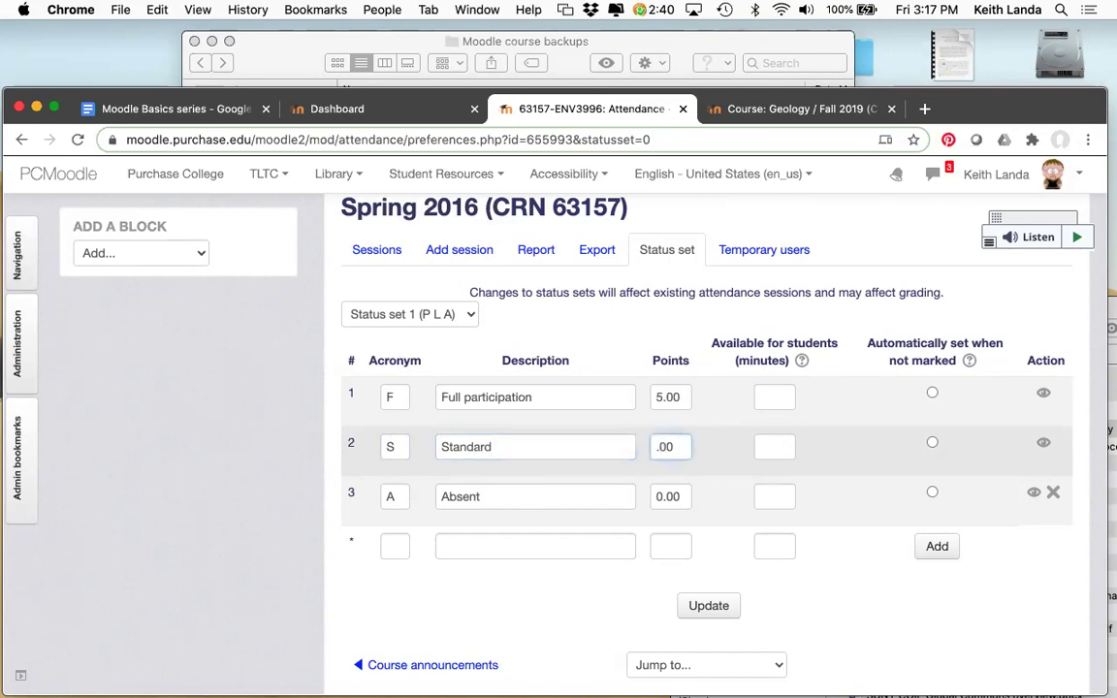
text(4)
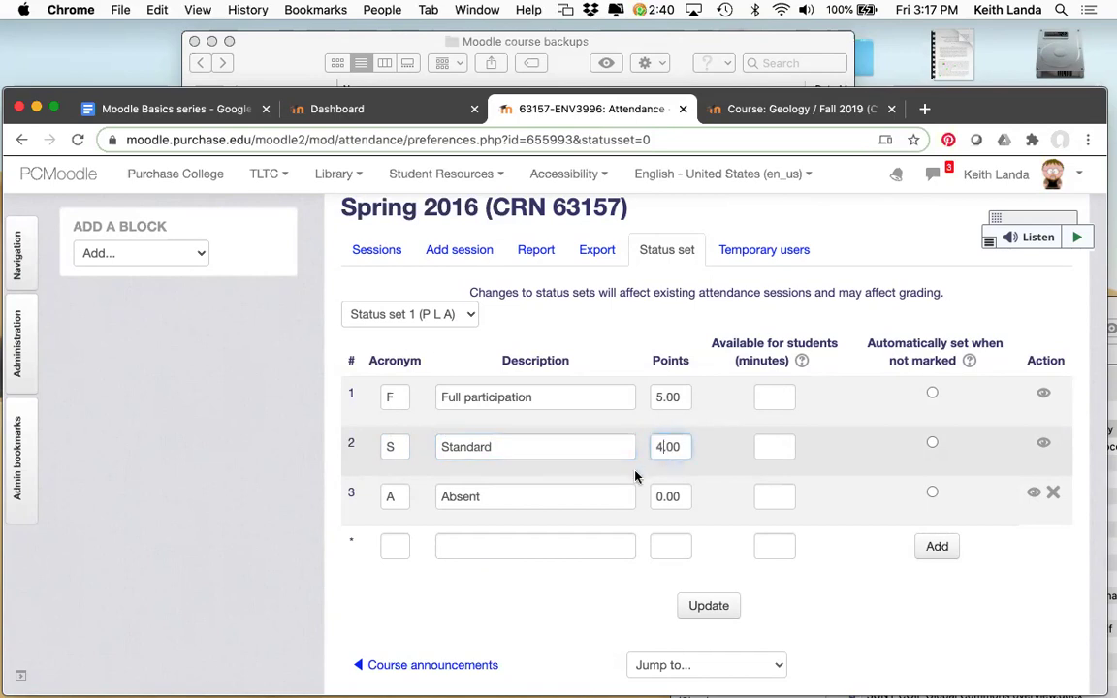
click(396, 496)
key(BackSpace)
text(P)
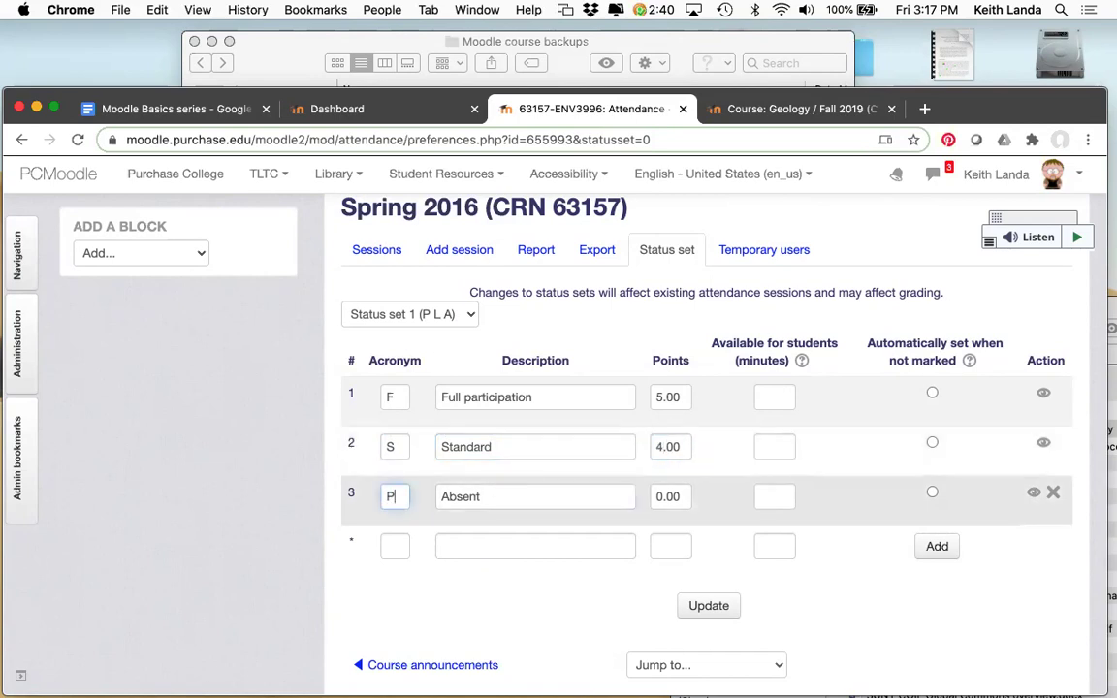
double_click(488, 497)
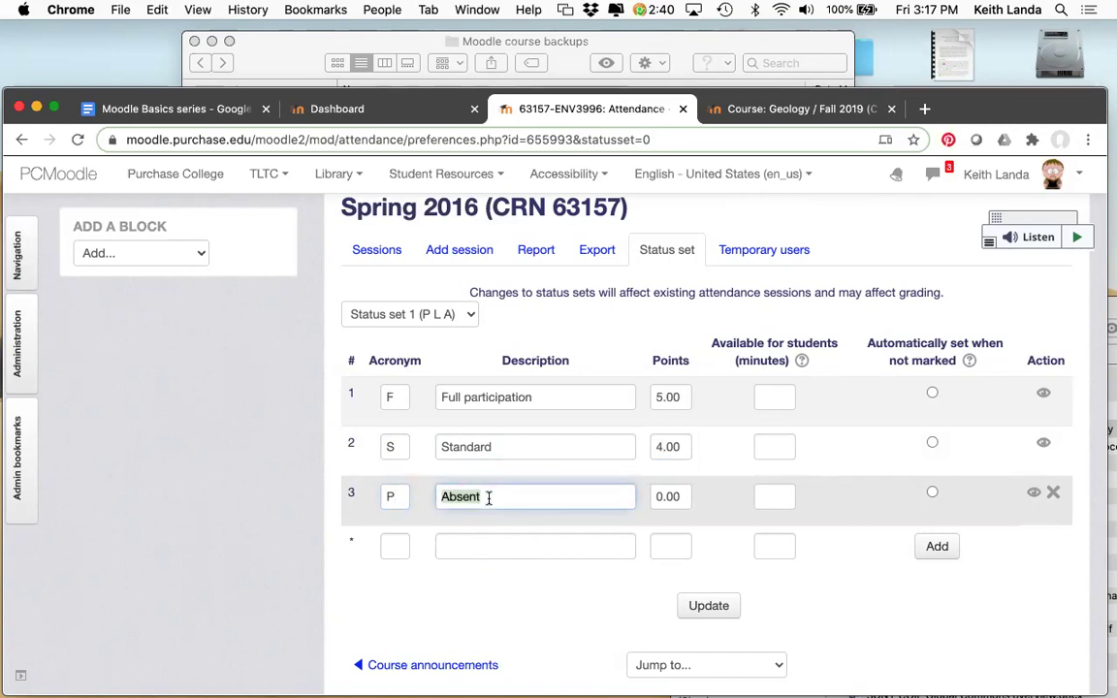
Step: Redefine the third status with acronym L, description "Limited" and 3 points
click(393, 496)
key(BackSpace)
text(L)
double_click(471, 497)
text(Limited)
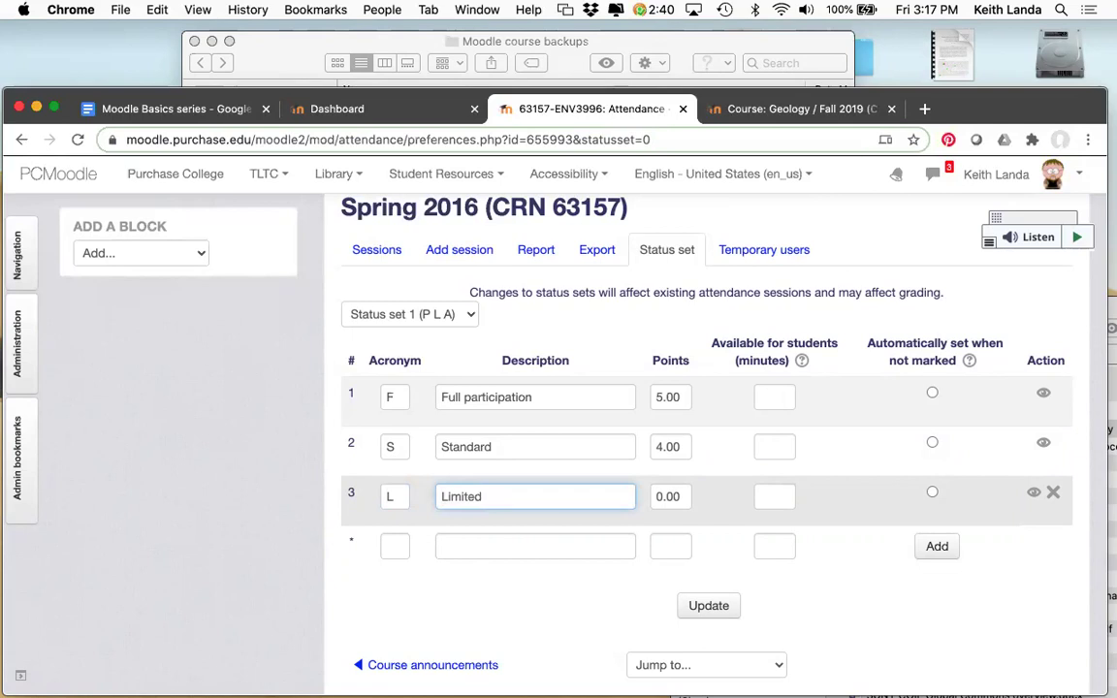
click(664, 499)
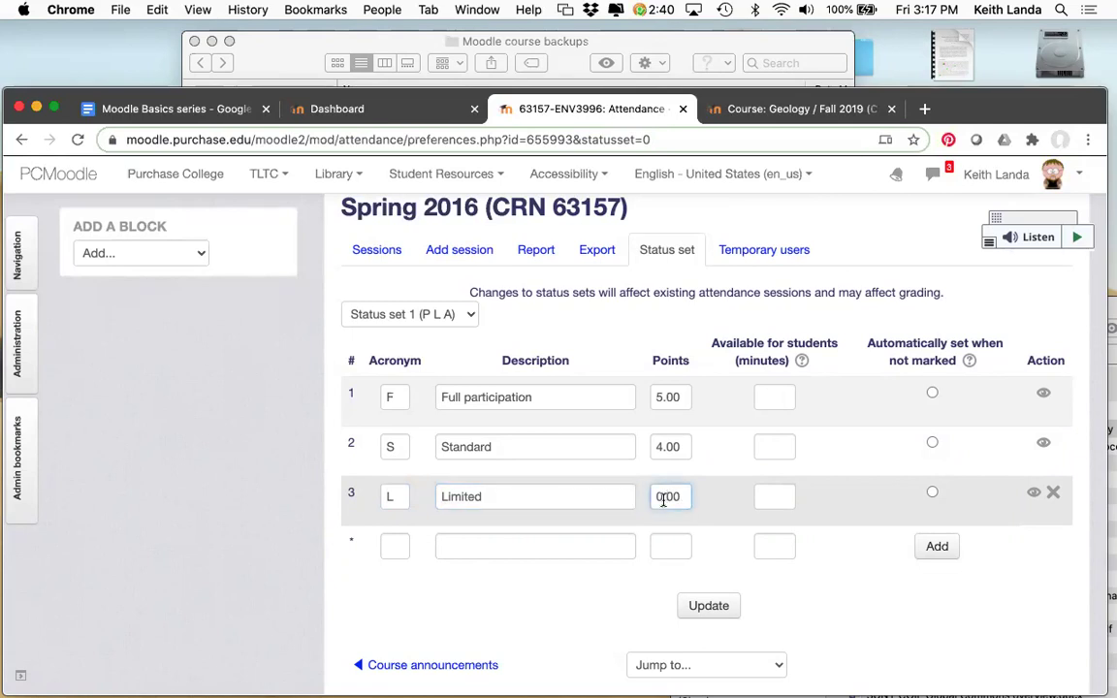
key(BackSpace)
text(3)
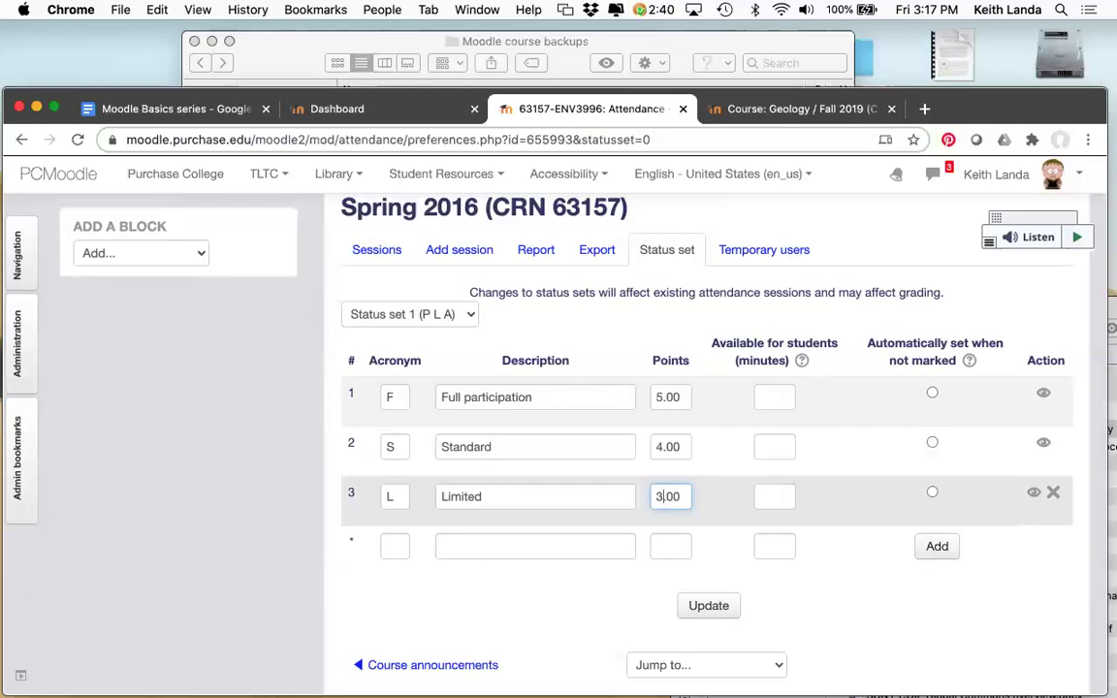
Step: Fill the blank status row with acronym A, description "Absent" and 0 points, and update the status set
click(391, 546)
text(A)
click(452, 548)
text(Absent)
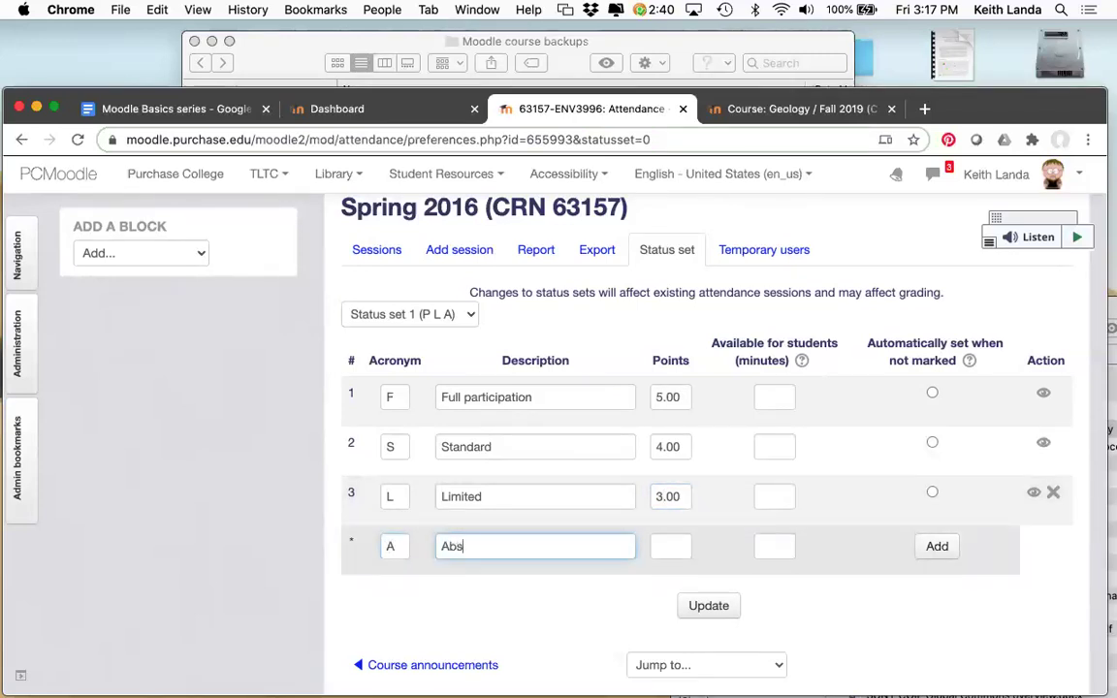
click(665, 547)
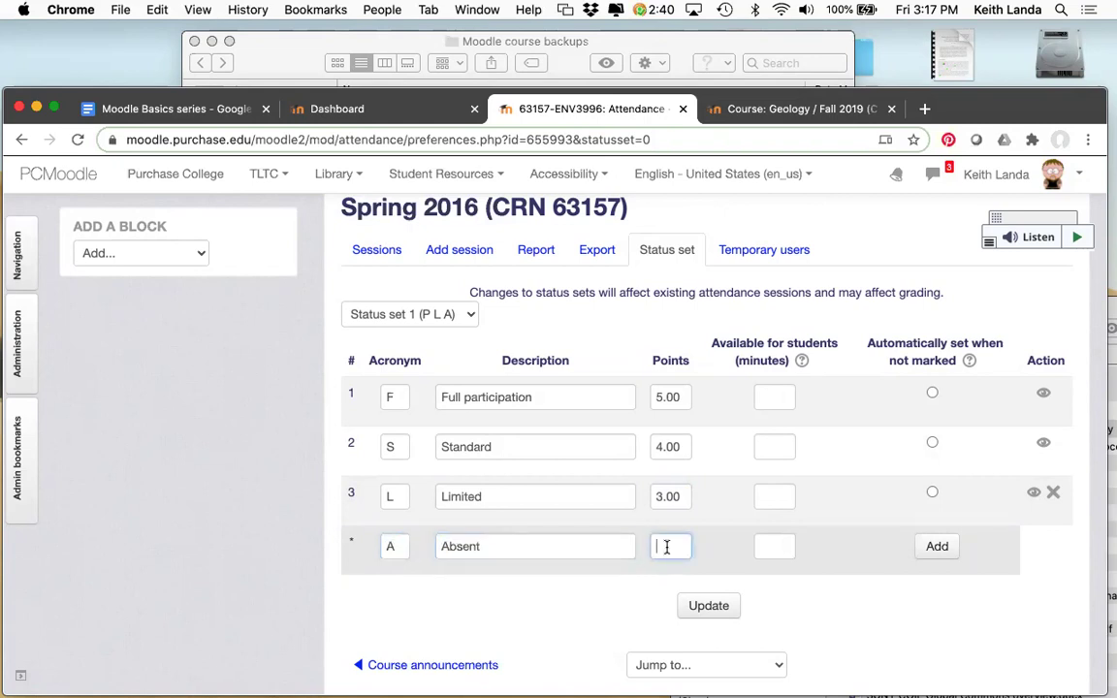
text(0)
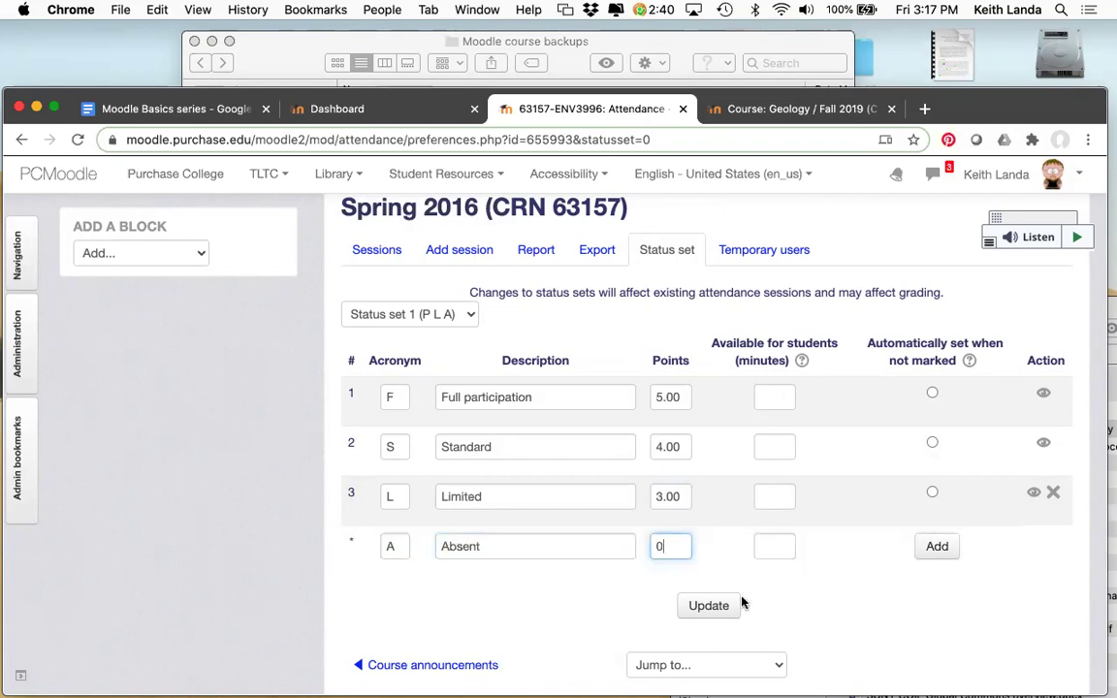
click(708, 605)
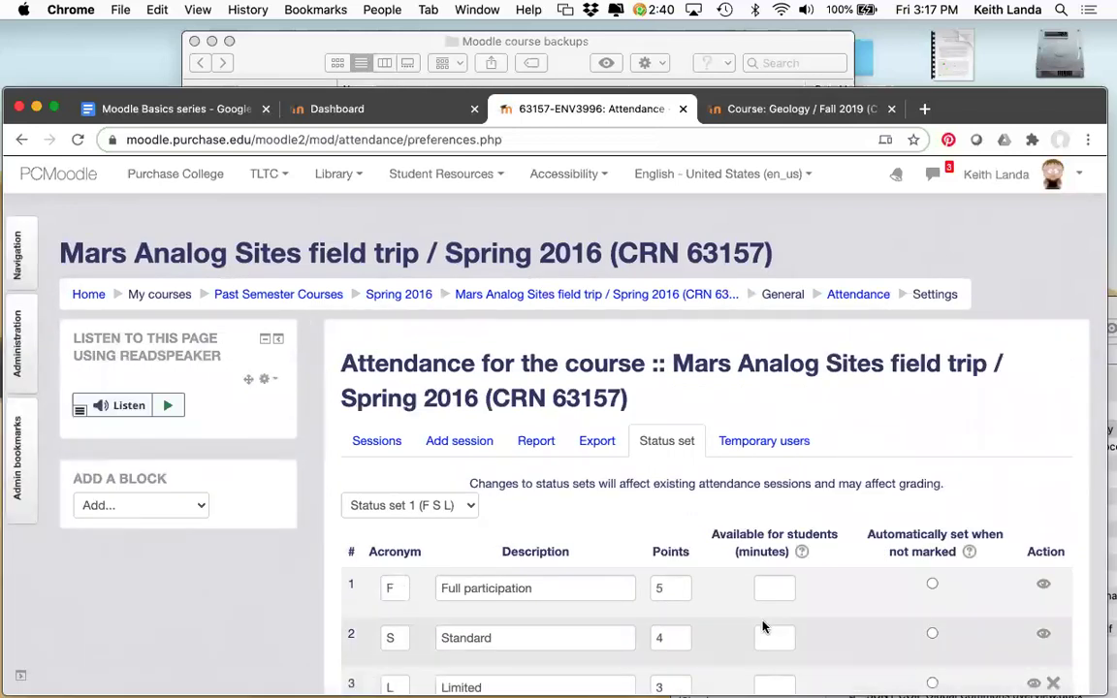
Step: Try to add a status with acronym A and 0 points, leaving its description blank
scroll(762, 628, down, 3)
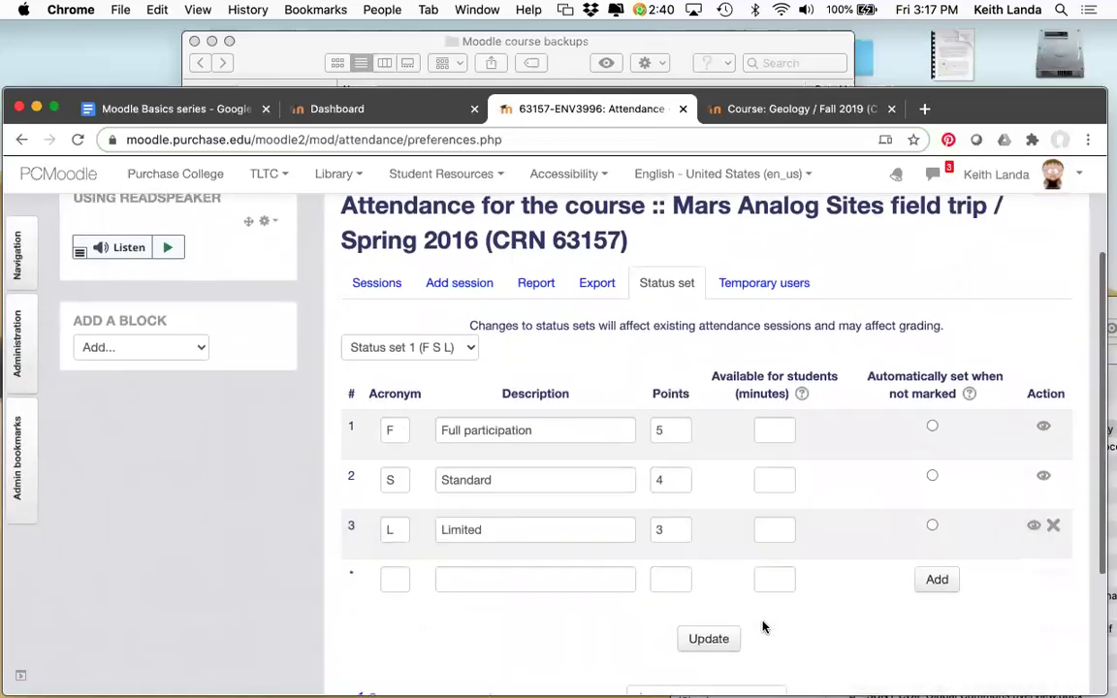
click(397, 579)
text(A)
click(676, 576)
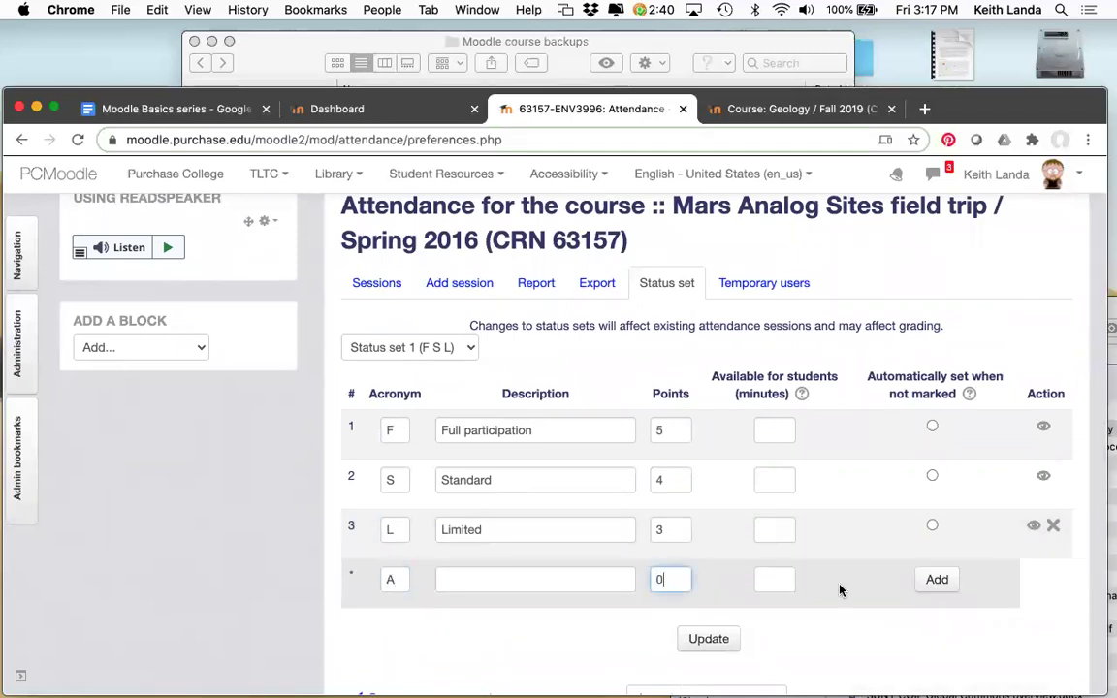
click(937, 579)
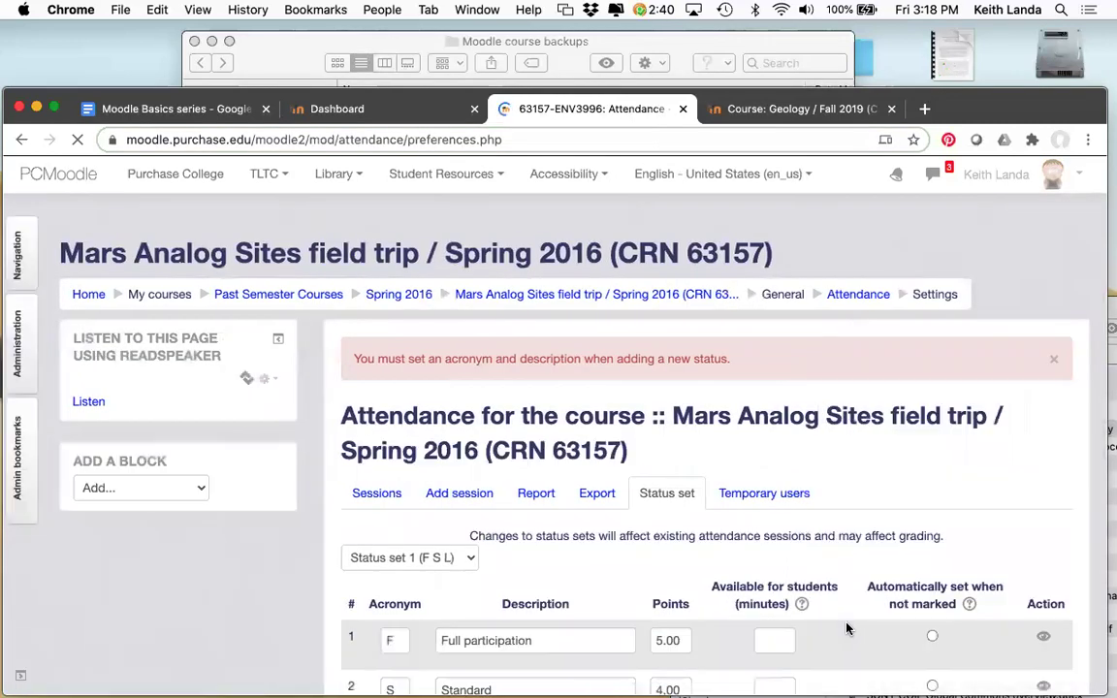
Step: Add a status with acronym A, description "Absent" and 0 points, and update the status set
scroll(533, 601, down, 5)
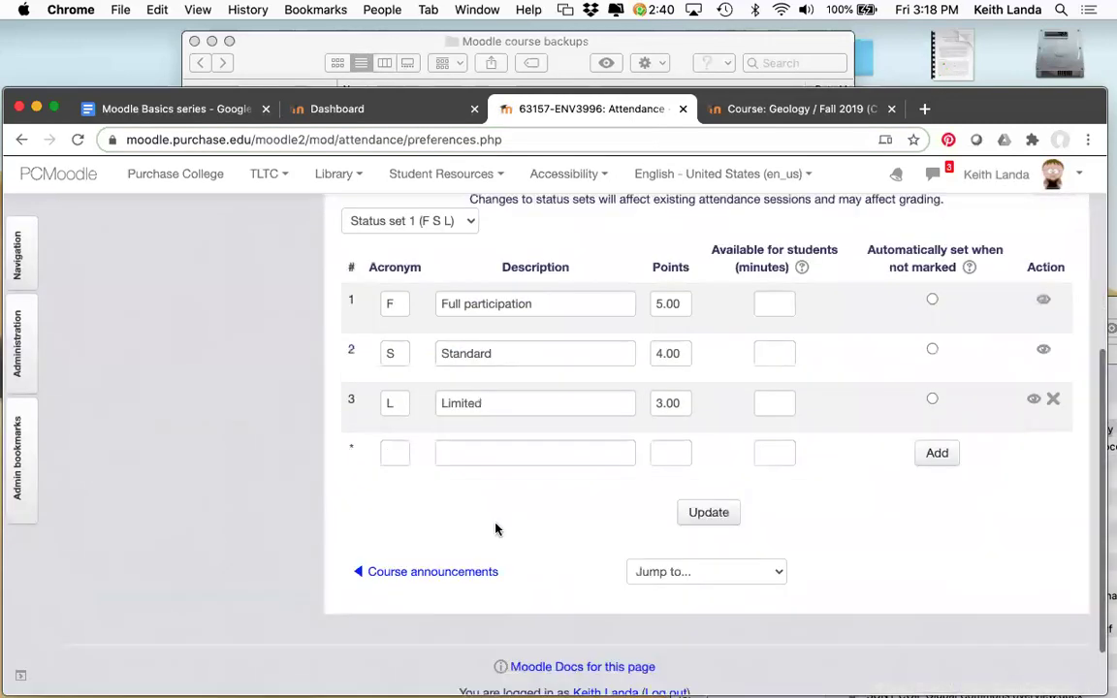
click(398, 453)
text(A)
click(451, 454)
text(Absent)
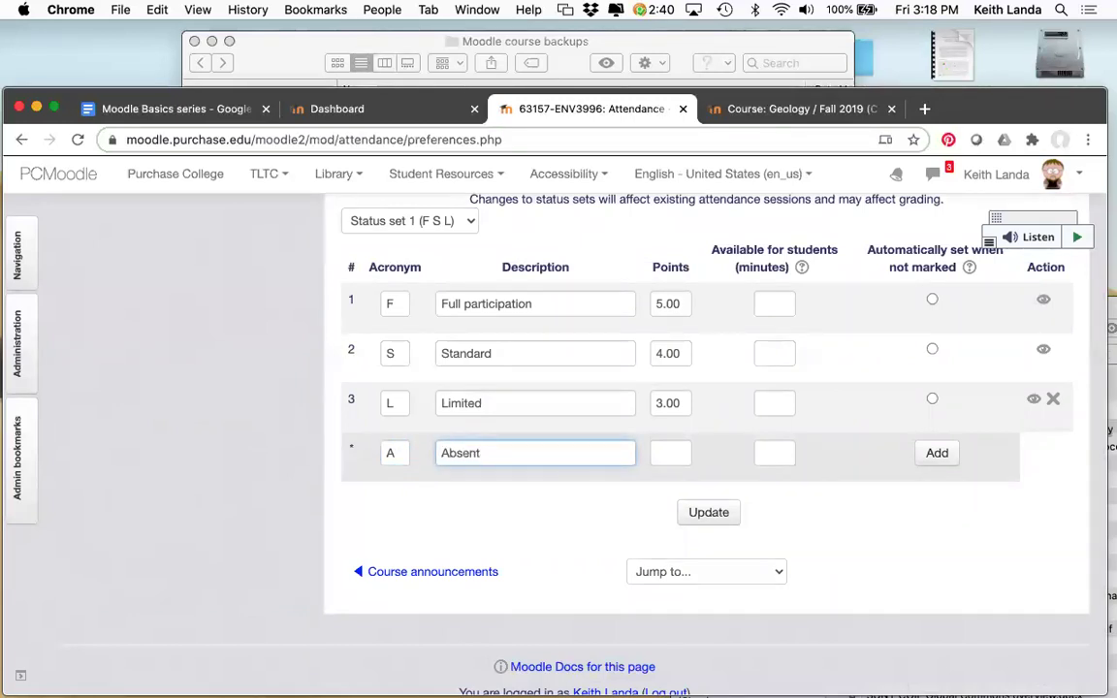
click(664, 455)
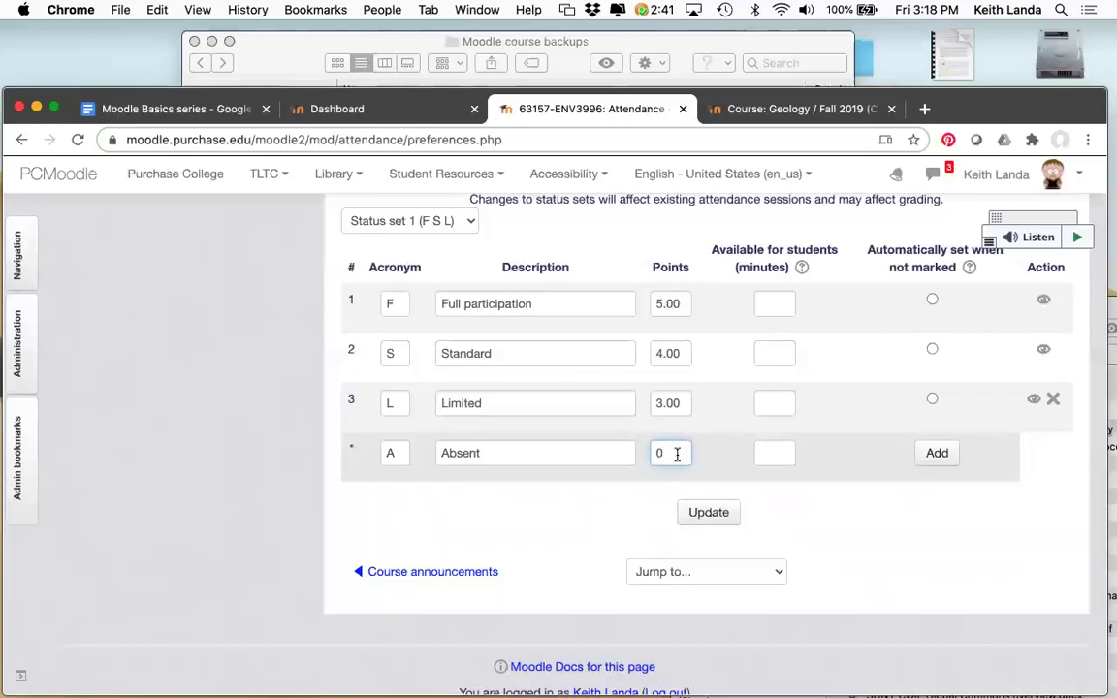
click(931, 453)
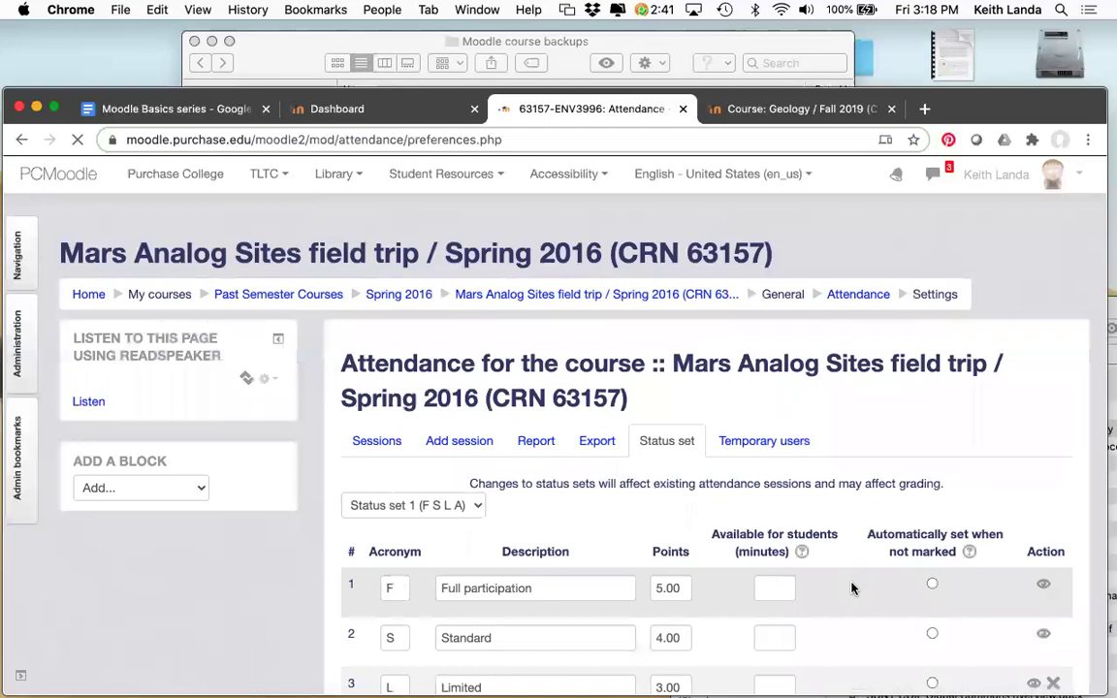
scroll(852, 588, down, 5)
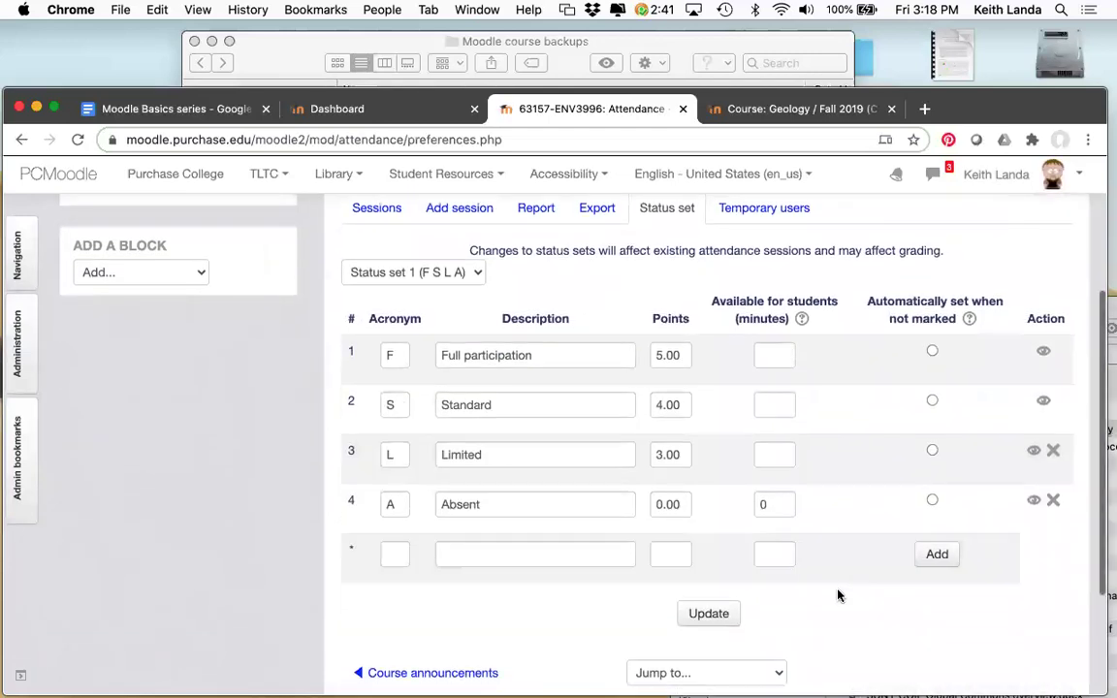
click(720, 615)
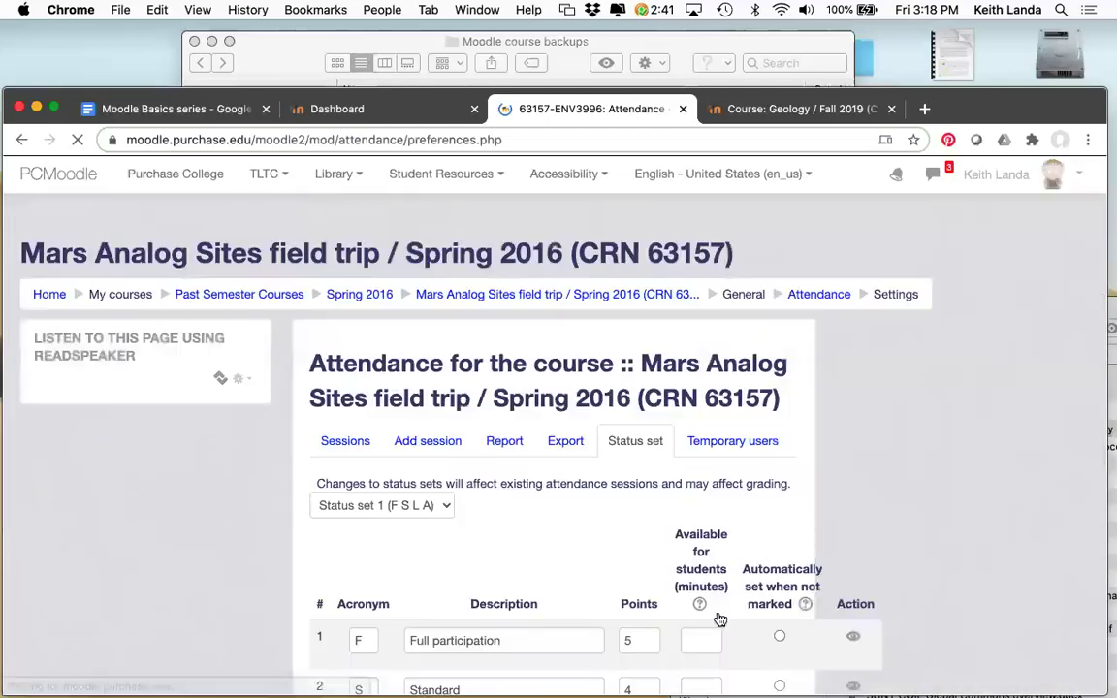
scroll(720, 619, down, 5)
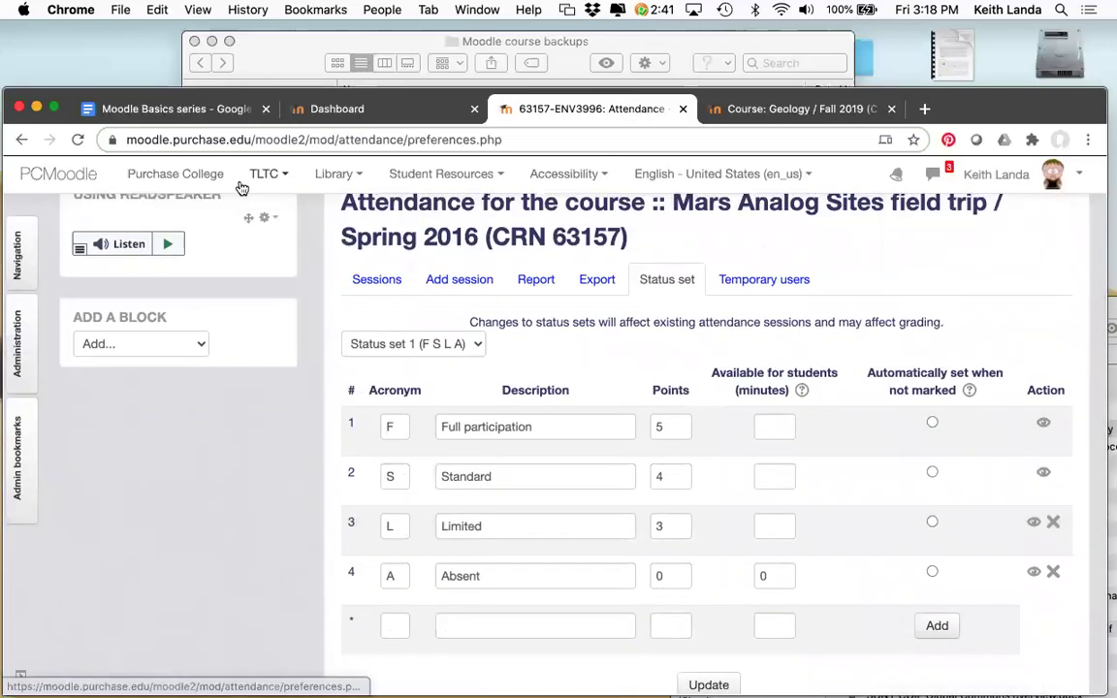
Step: Switch to the "Moodle Basics series" Google Docs outline, check the Attendance and Course calendar topics, and return to the Moodle Attendance page
scroll(242, 187, up, 2)
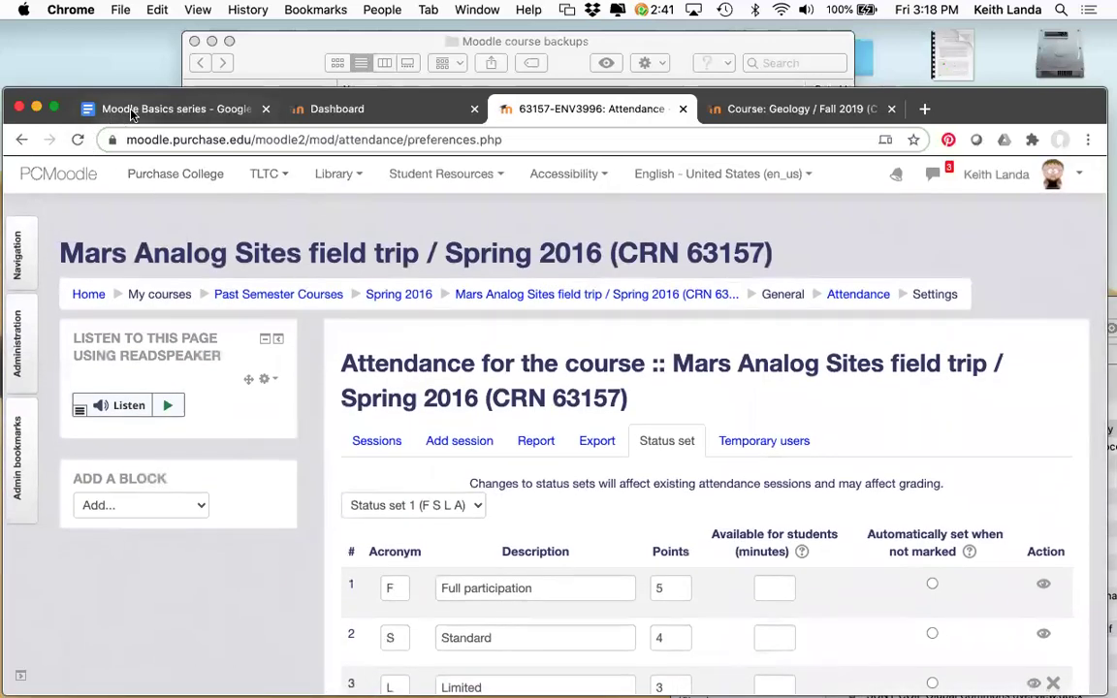
click(133, 110)
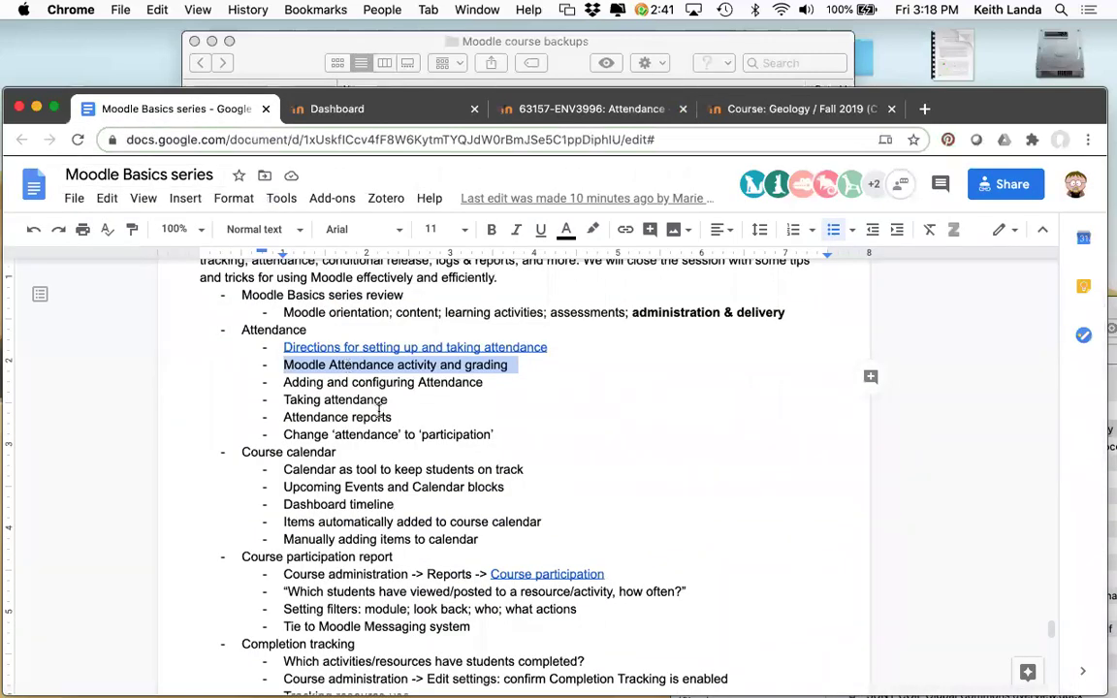
scroll(379, 412, down, 3)
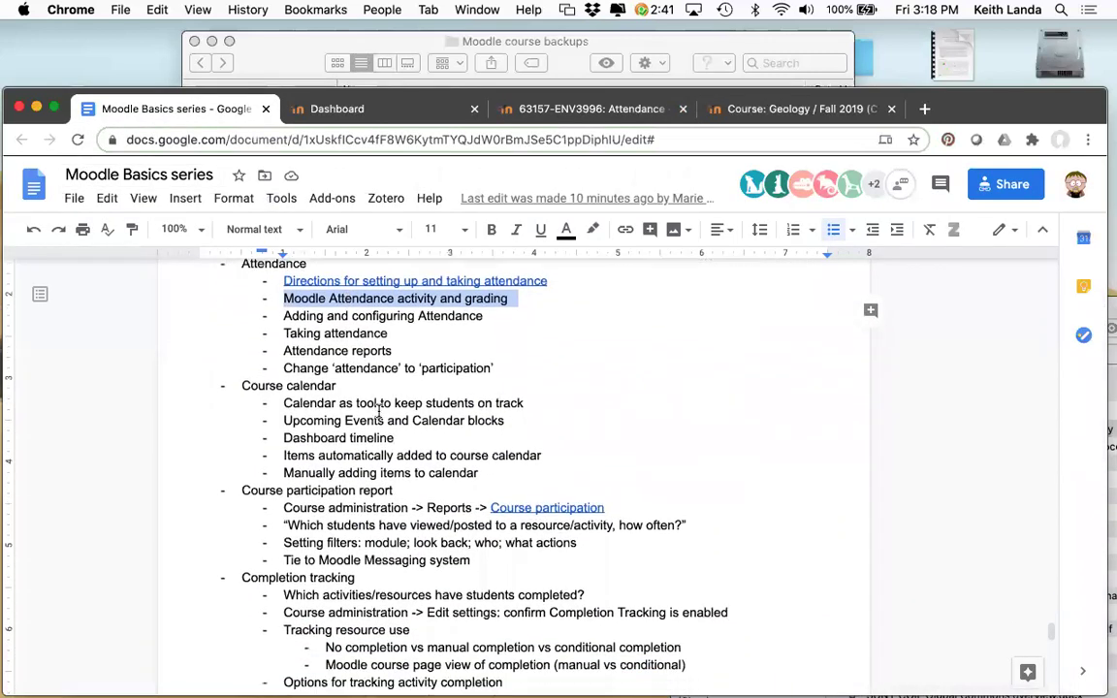
scroll(379, 411, down, 1)
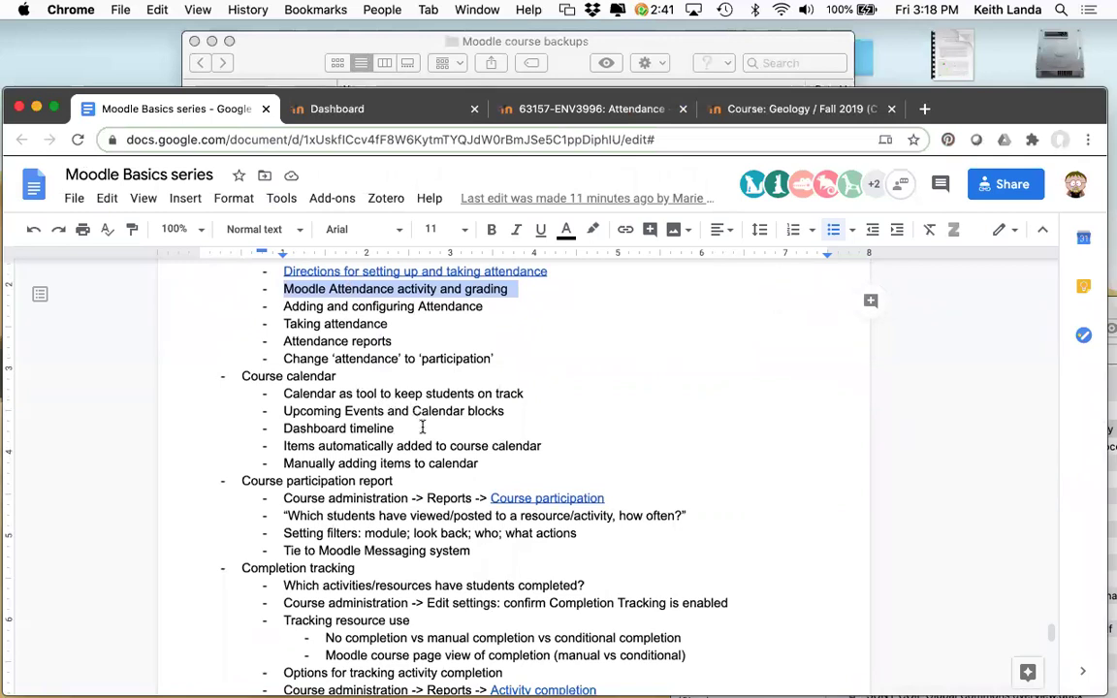
click(573, 116)
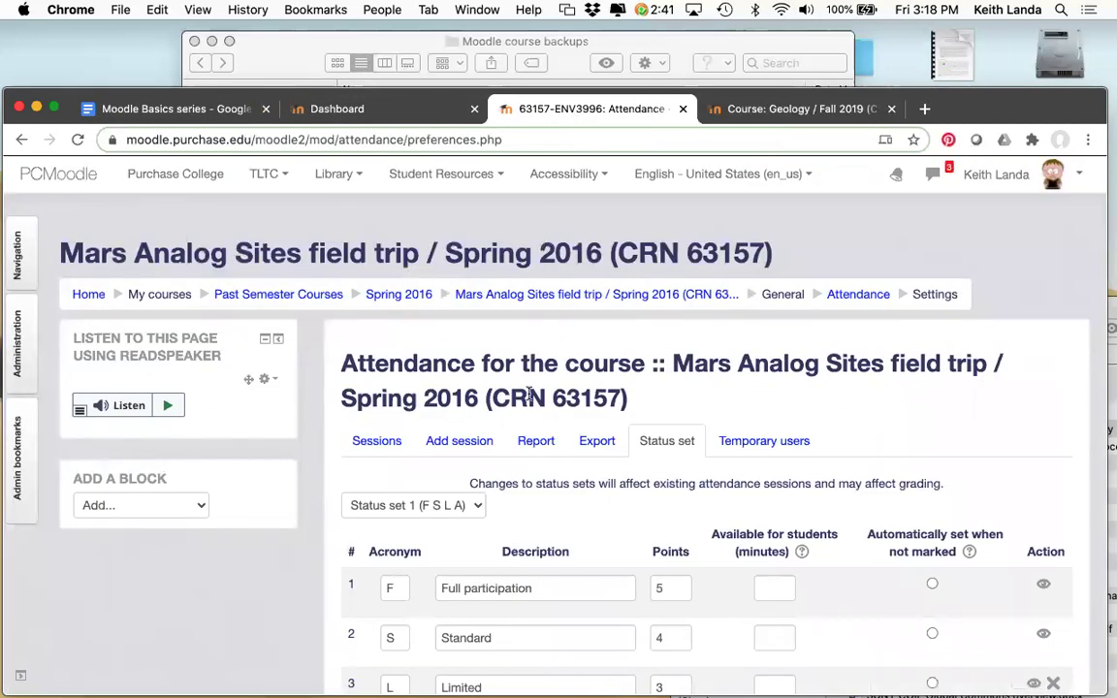
Step: Open the Mars Analog Sites course page, highlight "Items automatically added to course calendar" in the Google Docs outline, and return to the Moodle course
click(511, 296)
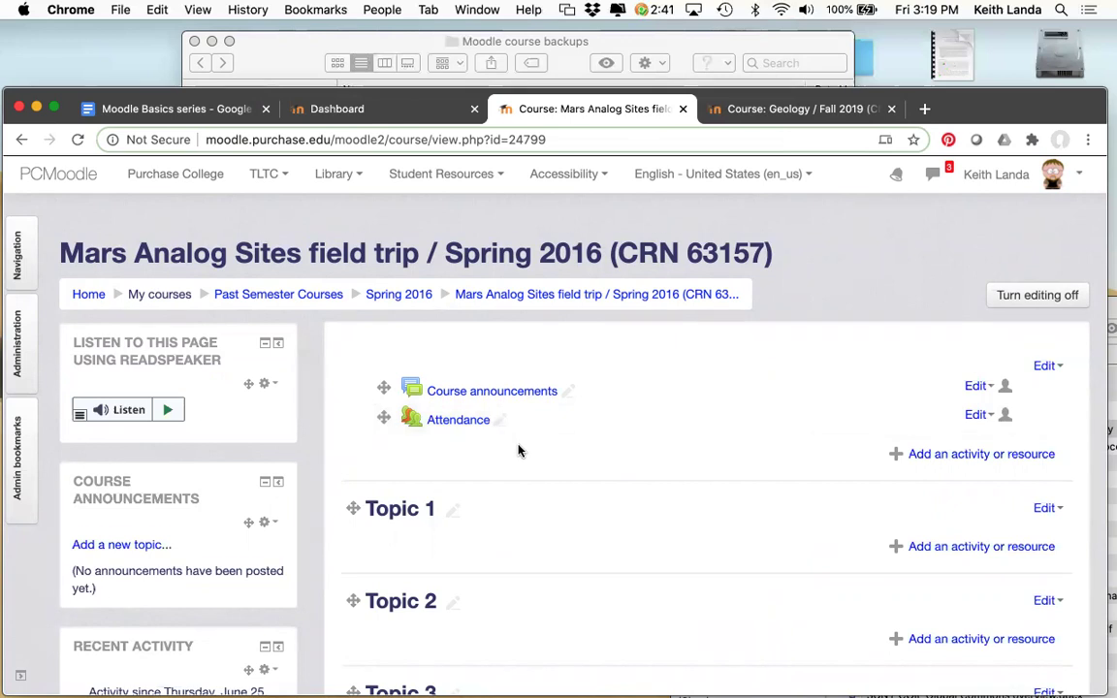
scroll(519, 451, down, 2)
scroll(494, 436, up, 1)
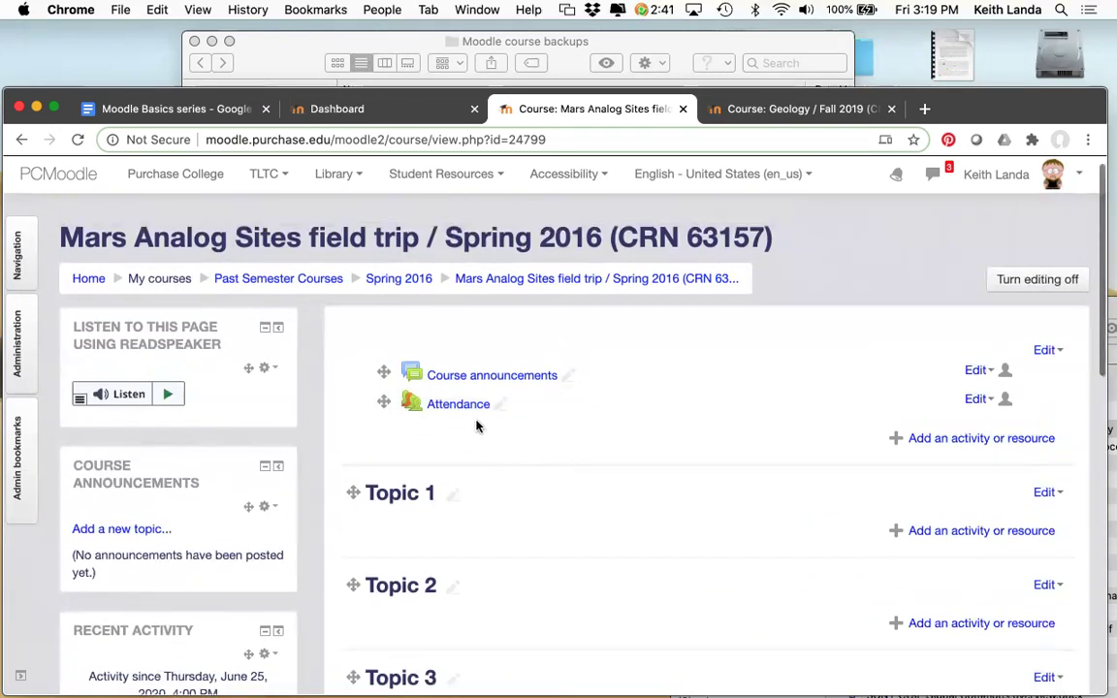
click(165, 110)
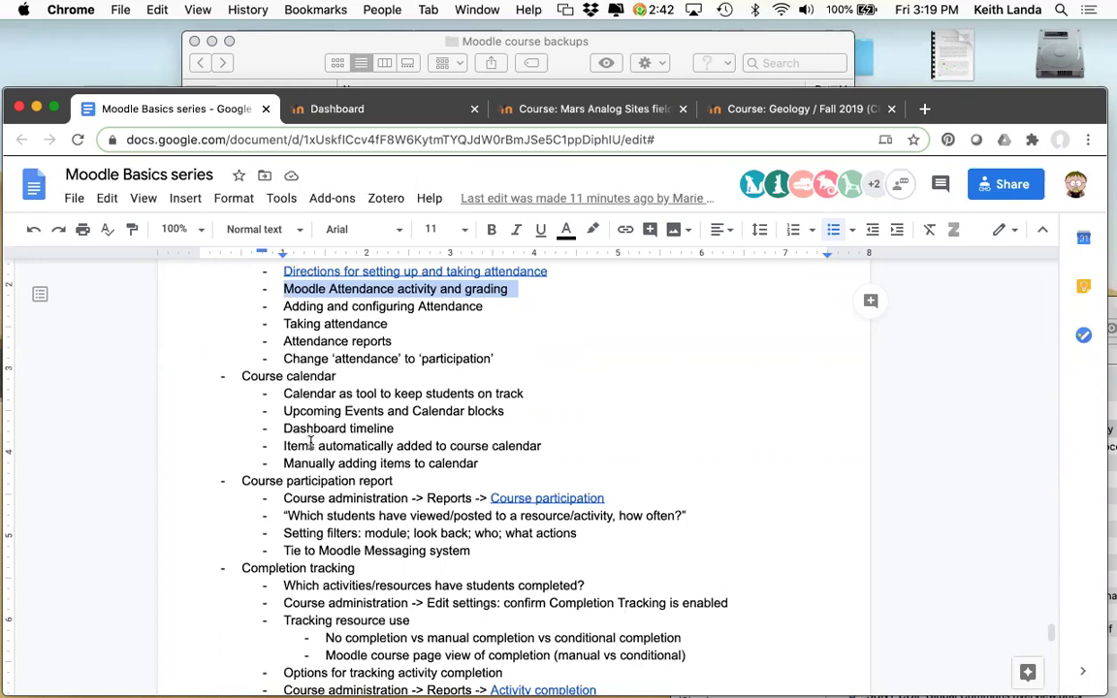
drag(283, 446, 545, 450)
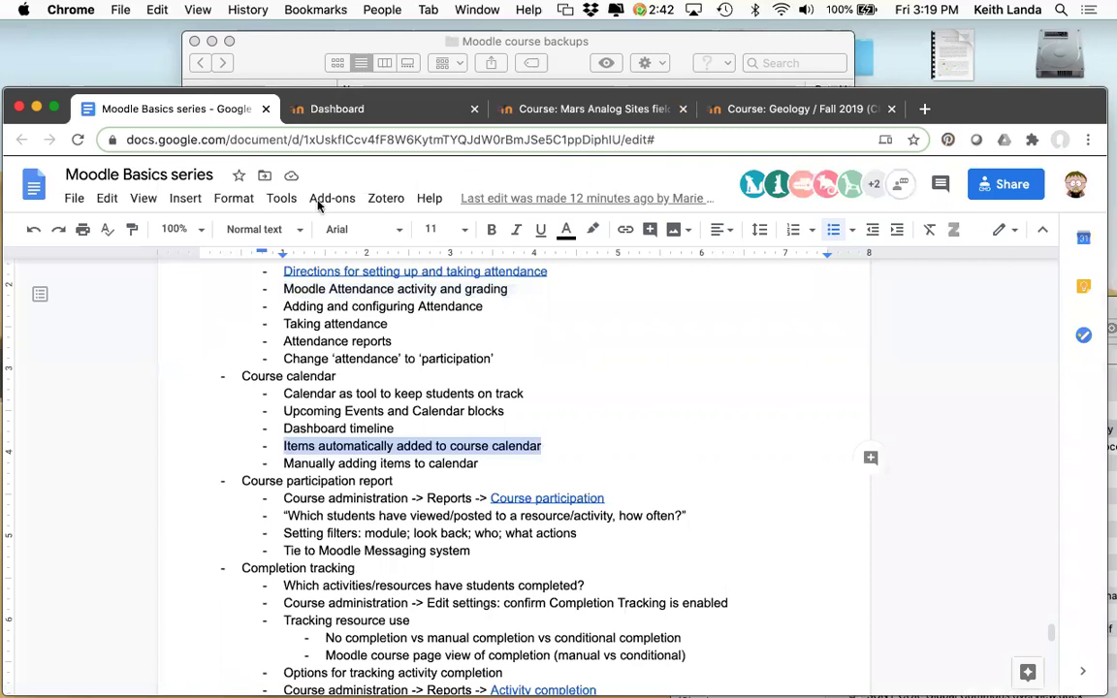
click(597, 108)
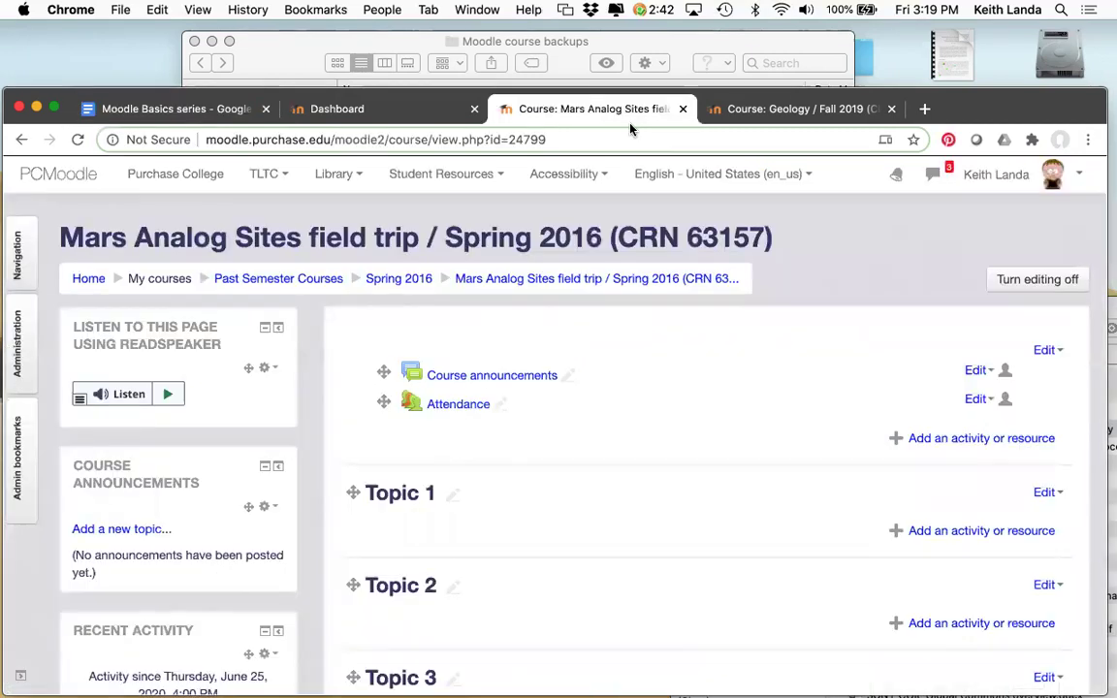
Step: Browse the blocks available to add to the course page and close the list without choosing one
scroll(514, 349, down, 15)
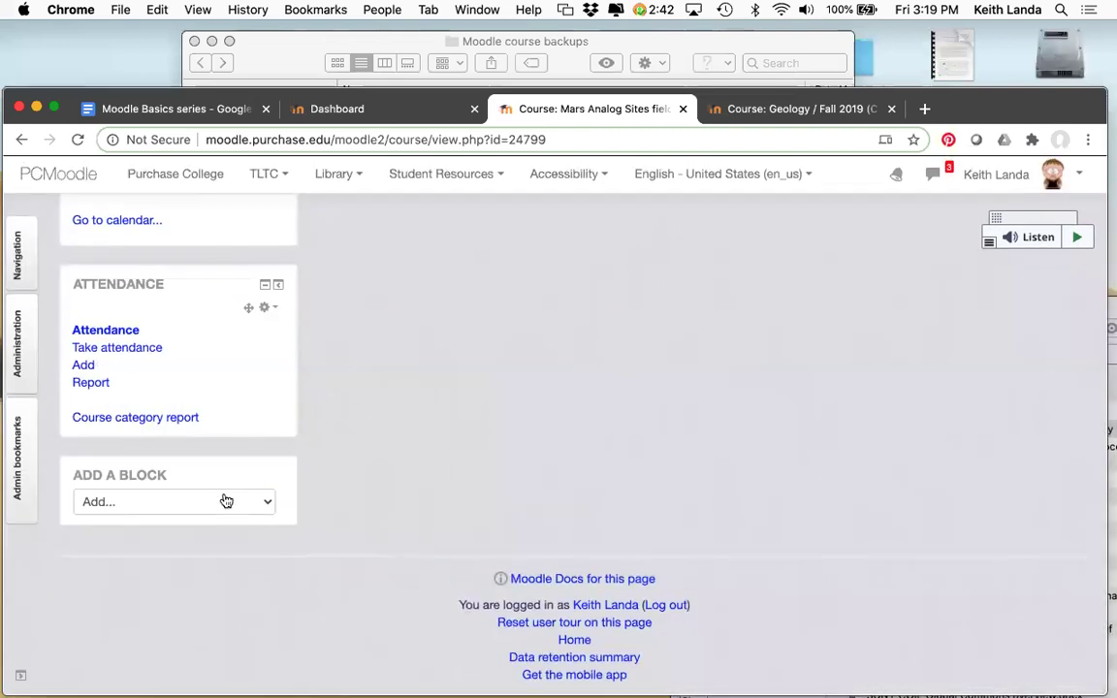
click(223, 502)
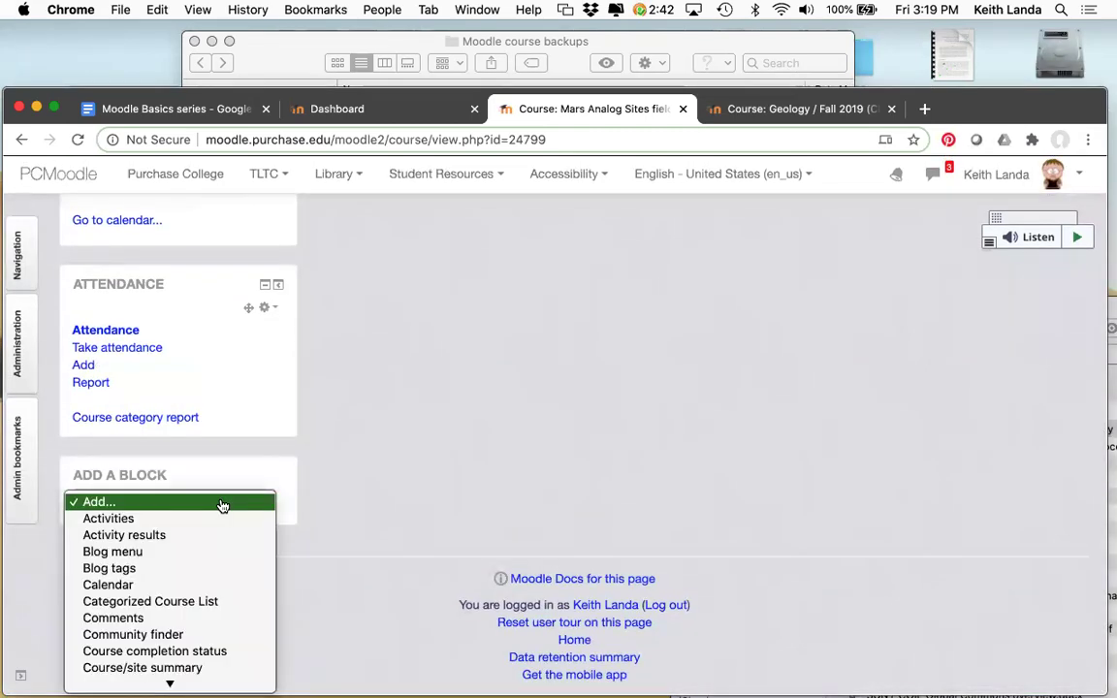
scroll(220, 505, down, 5)
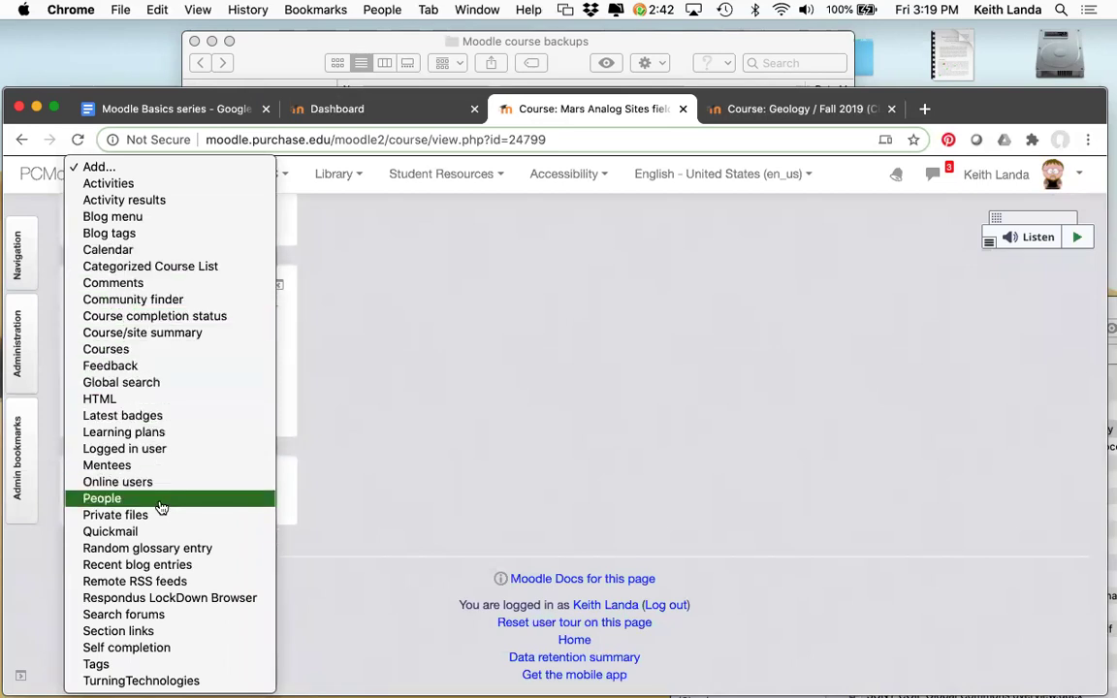
click(299, 503)
scroll(299, 503, up, 5)
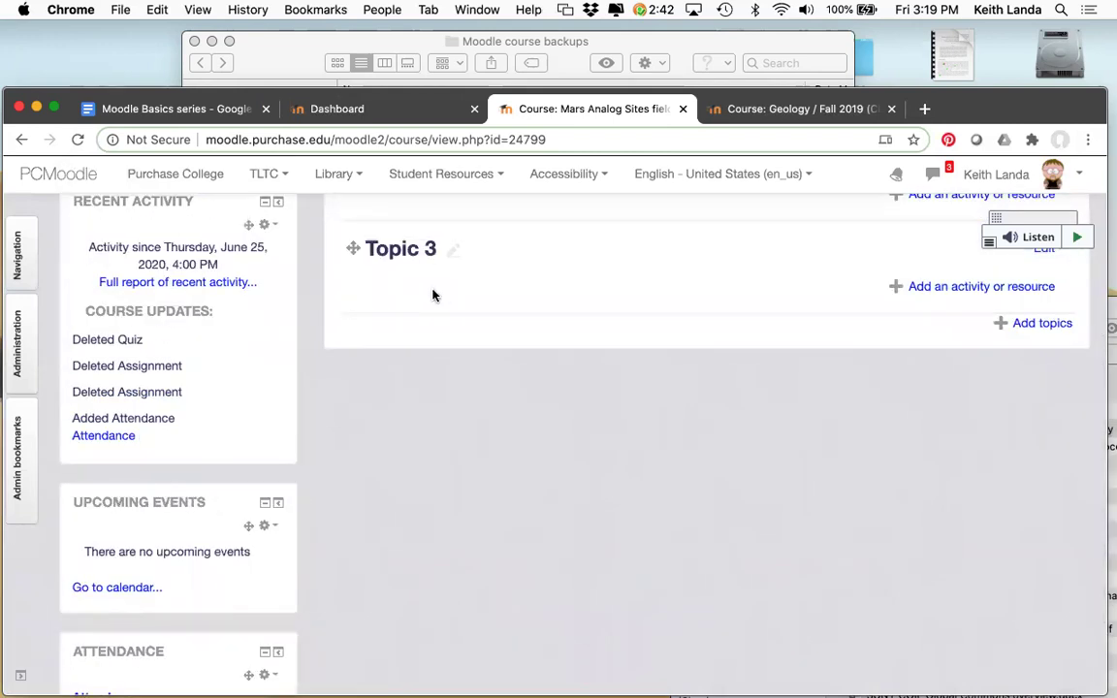
Step: Add a new Assignment to Topic 3 and name it "Final Project"
click(974, 287)
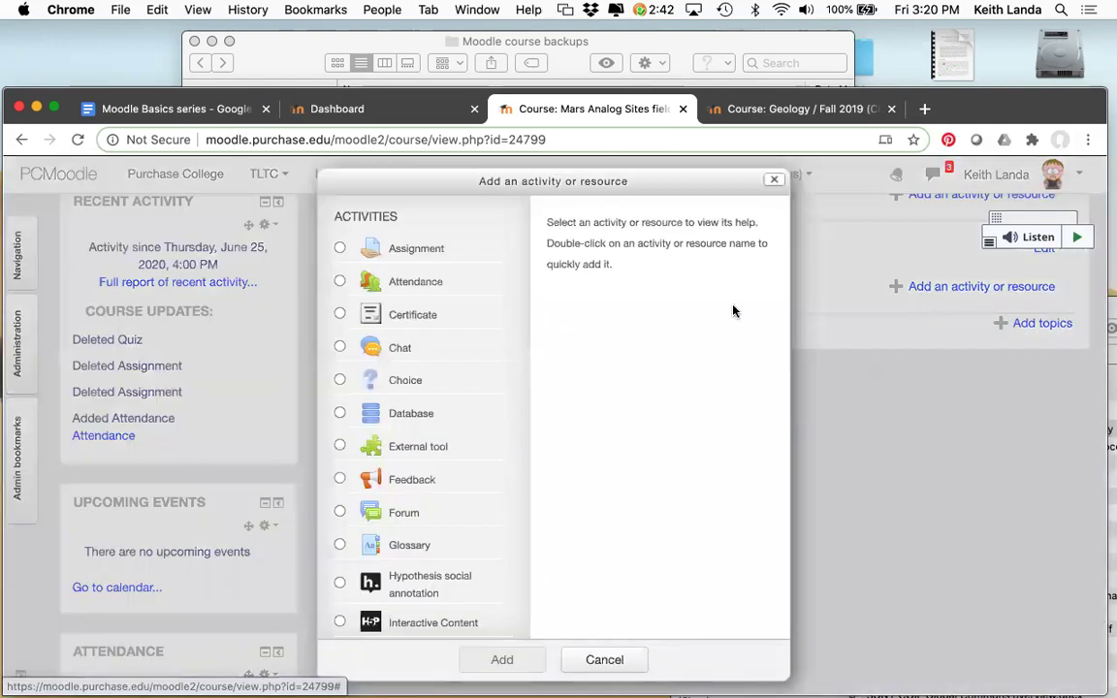
click(341, 252)
click(502, 658)
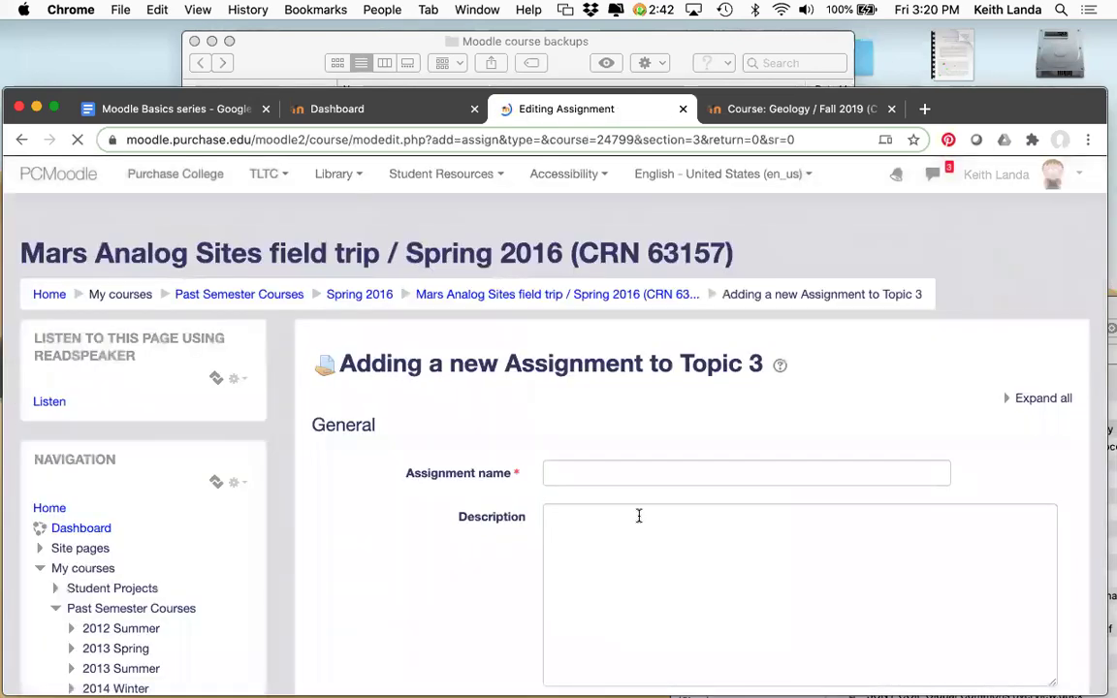
click(607, 472)
text(F)
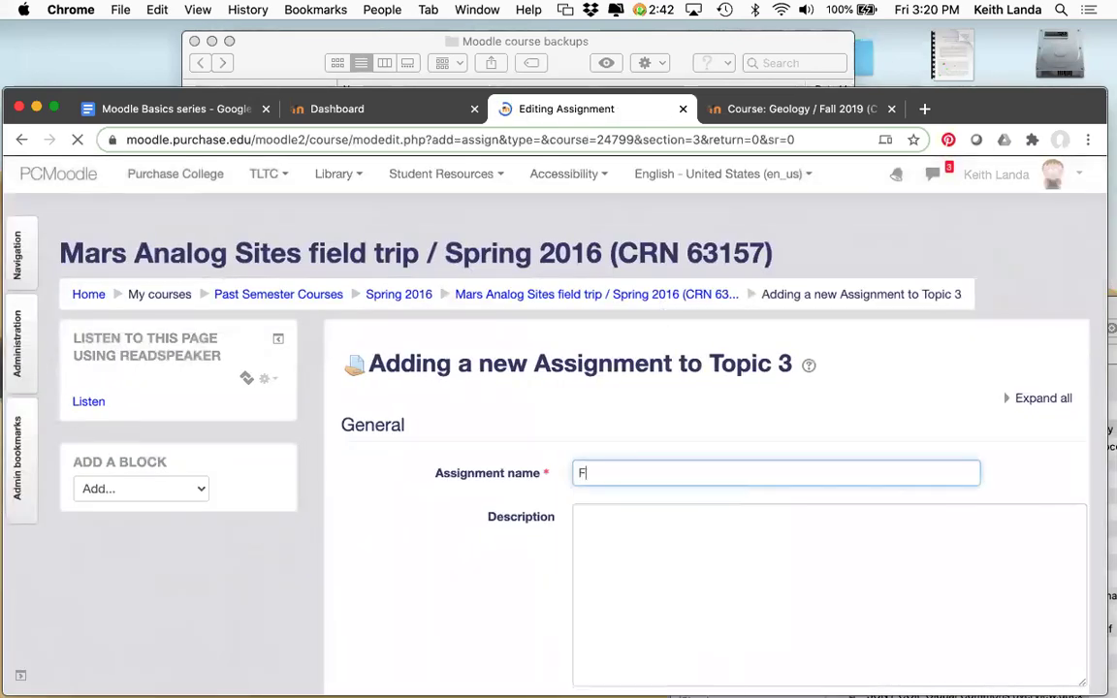
text(inal Project)
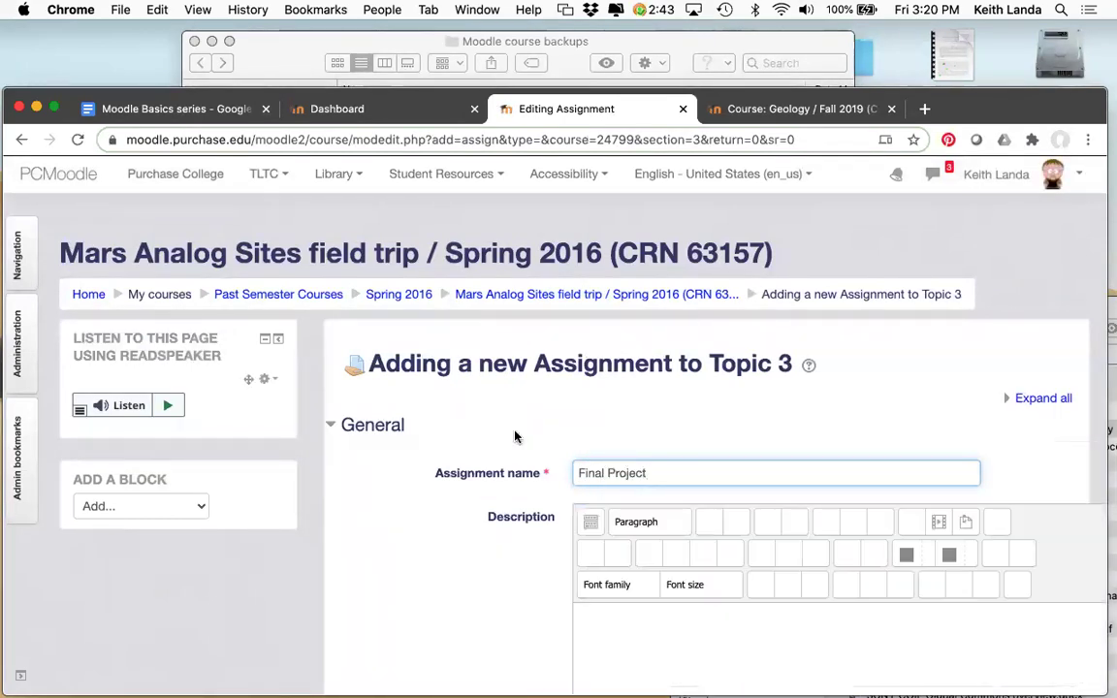
Step: Review the assignment's availability dates and submission settings, keep the defaults, and save it, returning to the course
scroll(515, 437, down, 5)
scroll(515, 436, down, 10)
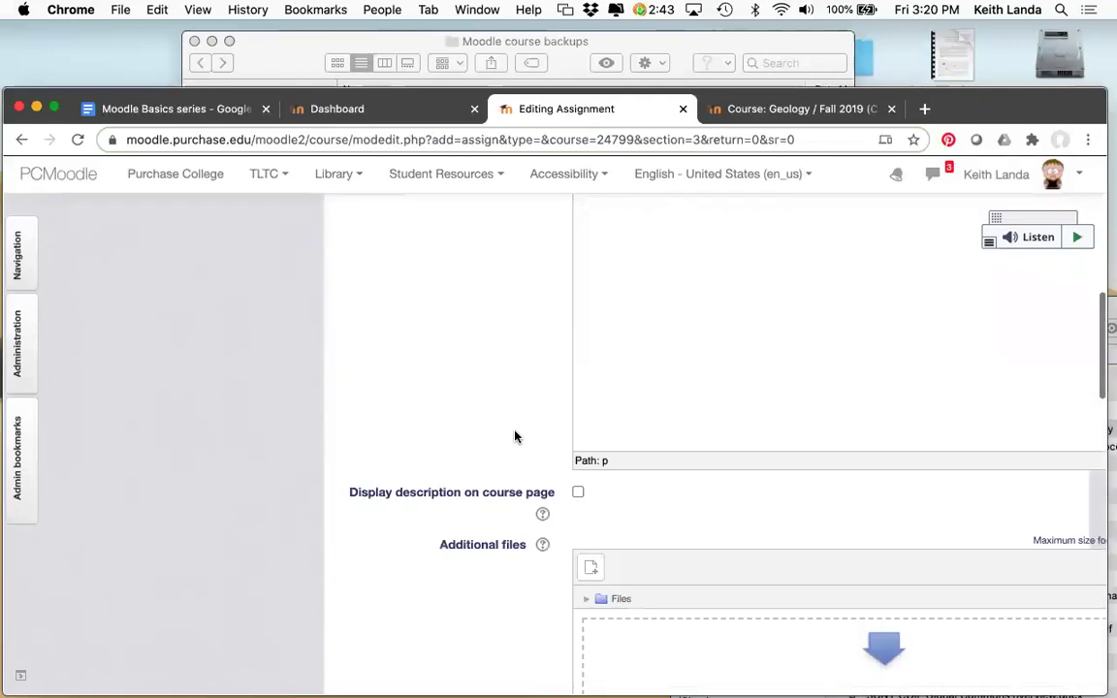
scroll(515, 436, down, 3)
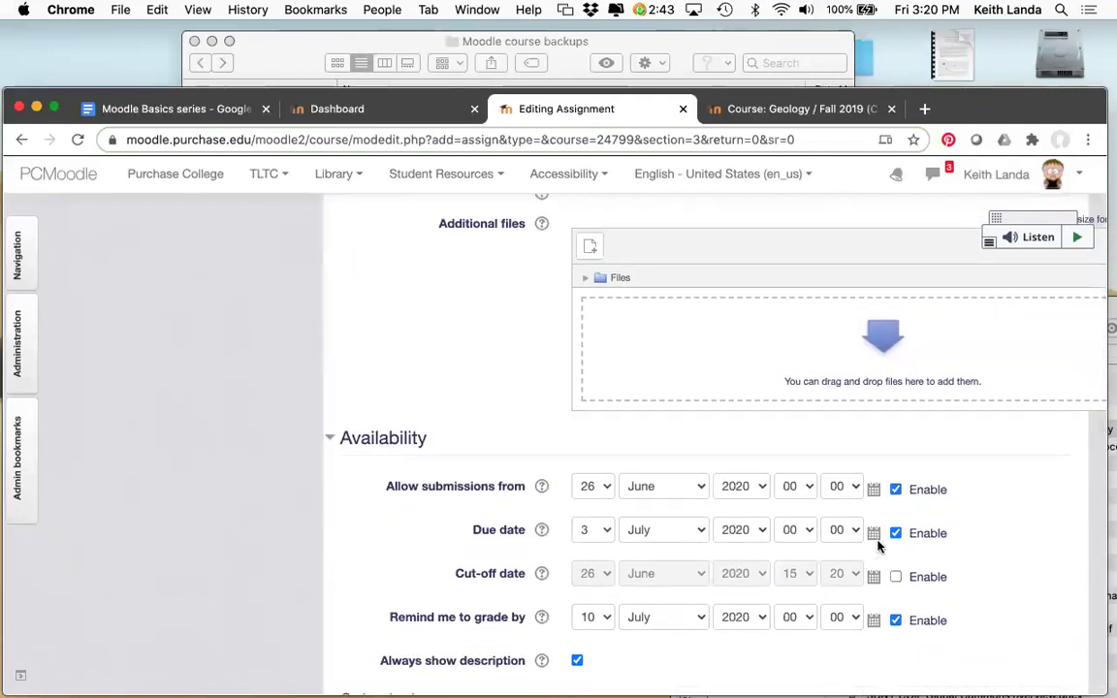
scroll(752, 569, down, 9)
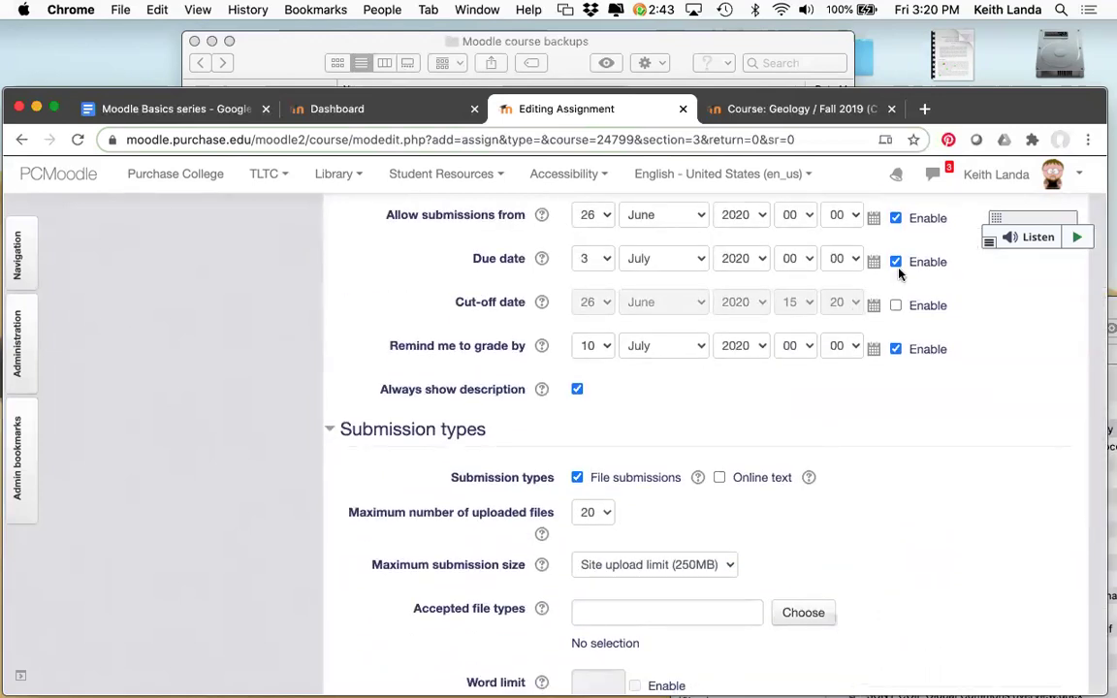
scroll(800, 473, down, 15)
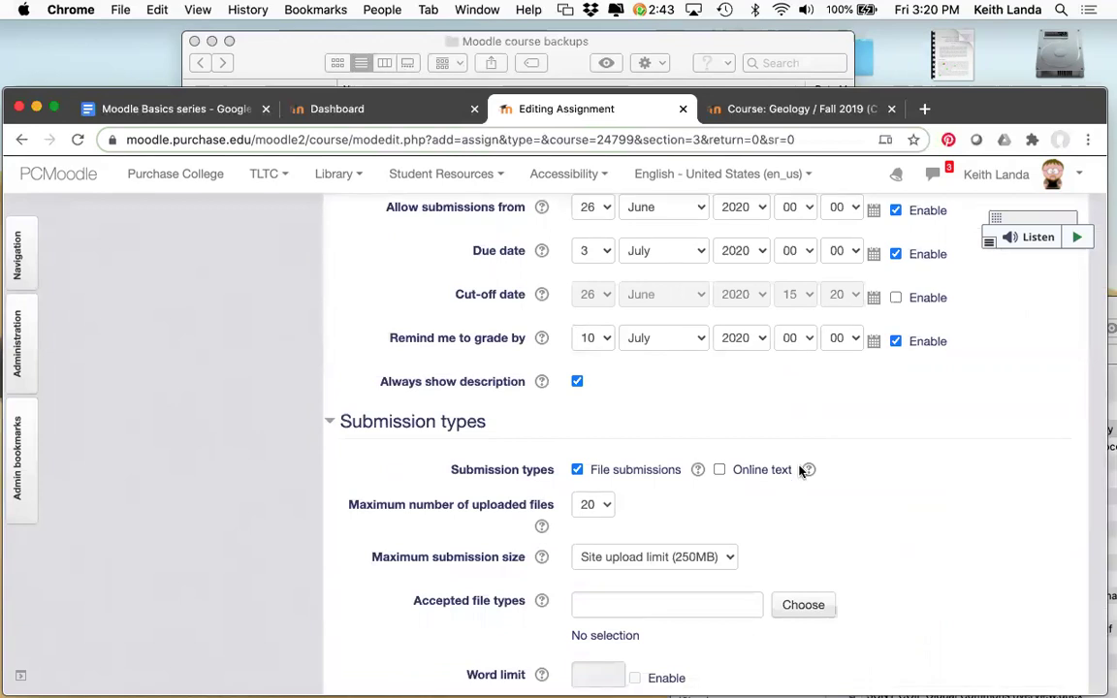
scroll(800, 472, down, 8)
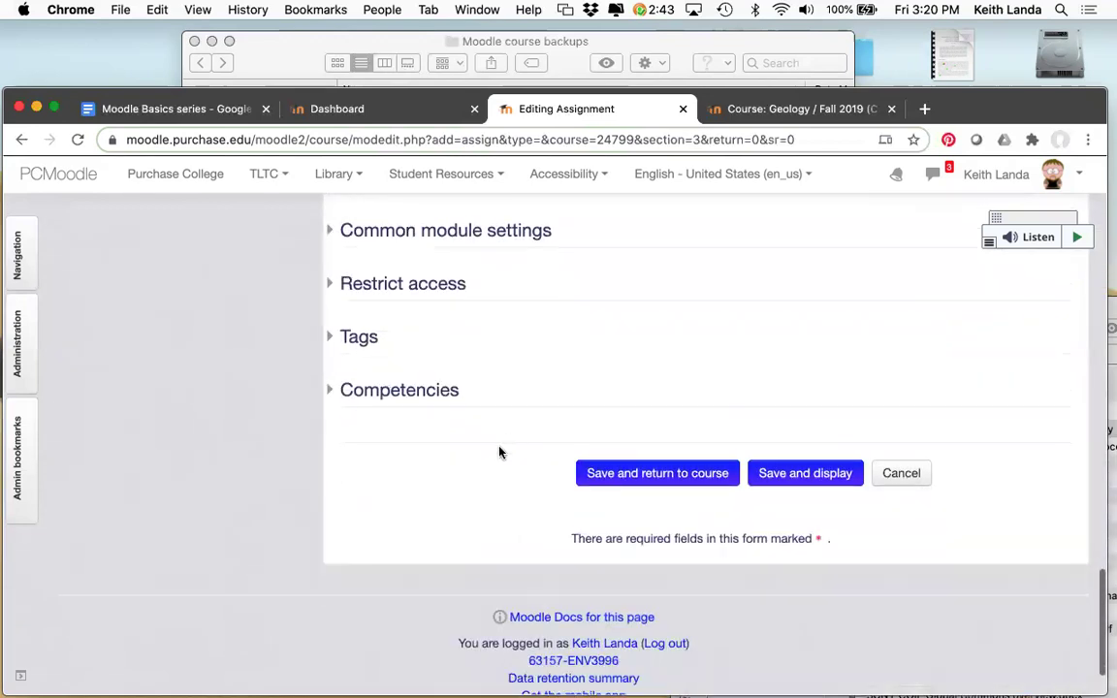
click(702, 475)
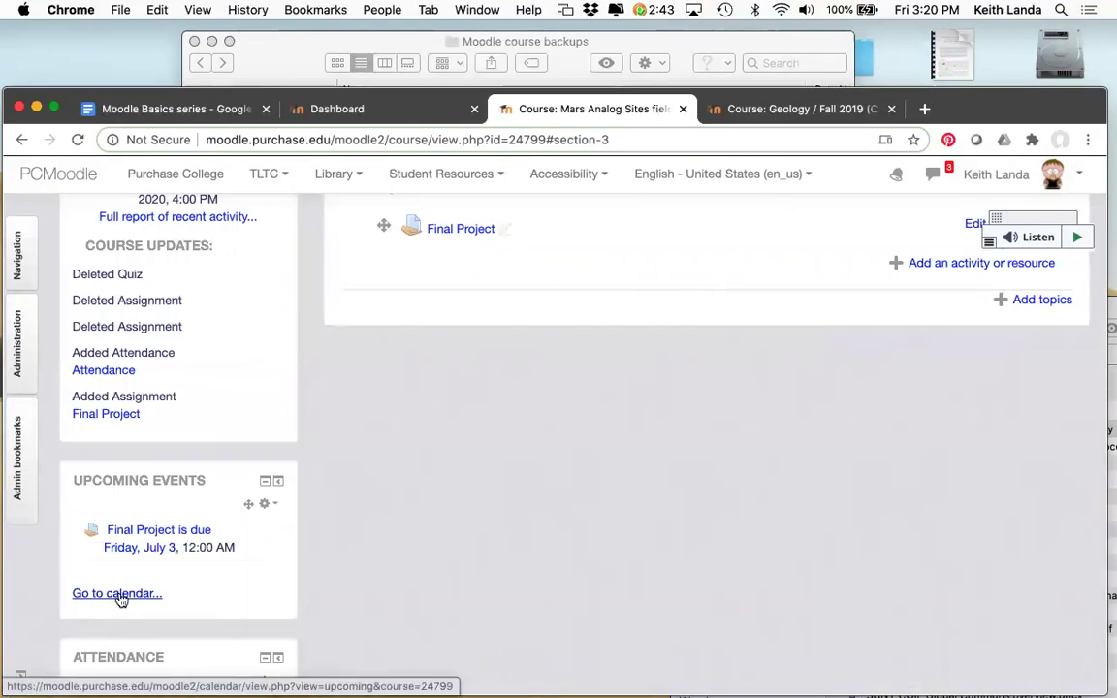
Step: Add a Calendar block to the course page
scroll(337, 571, down, 5)
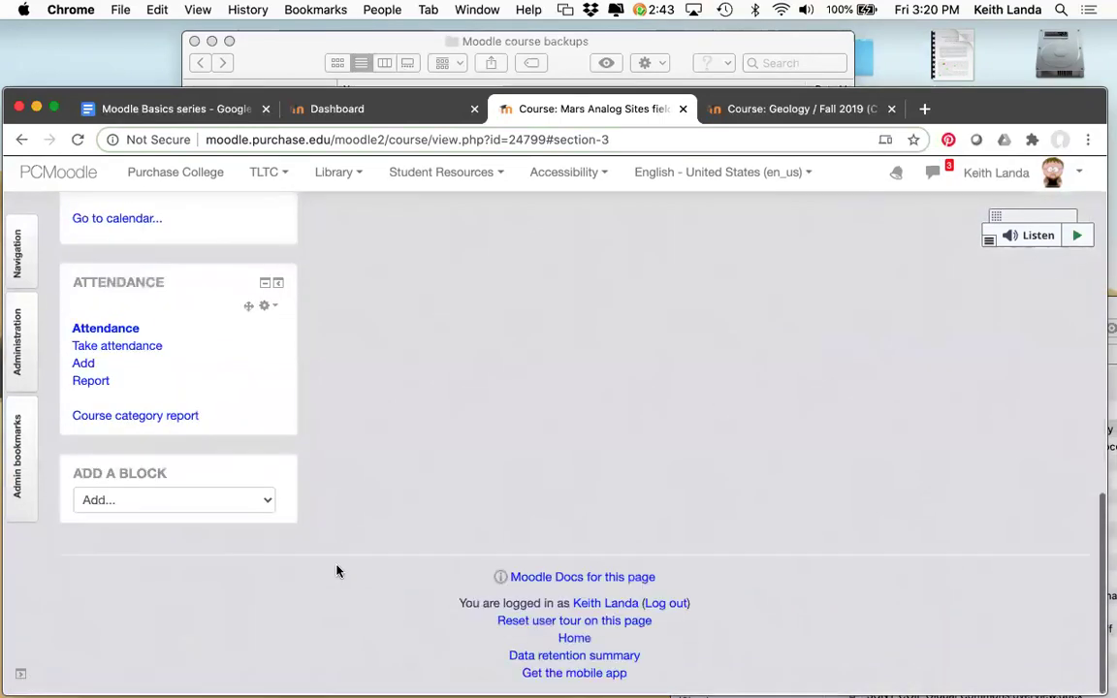
click(209, 502)
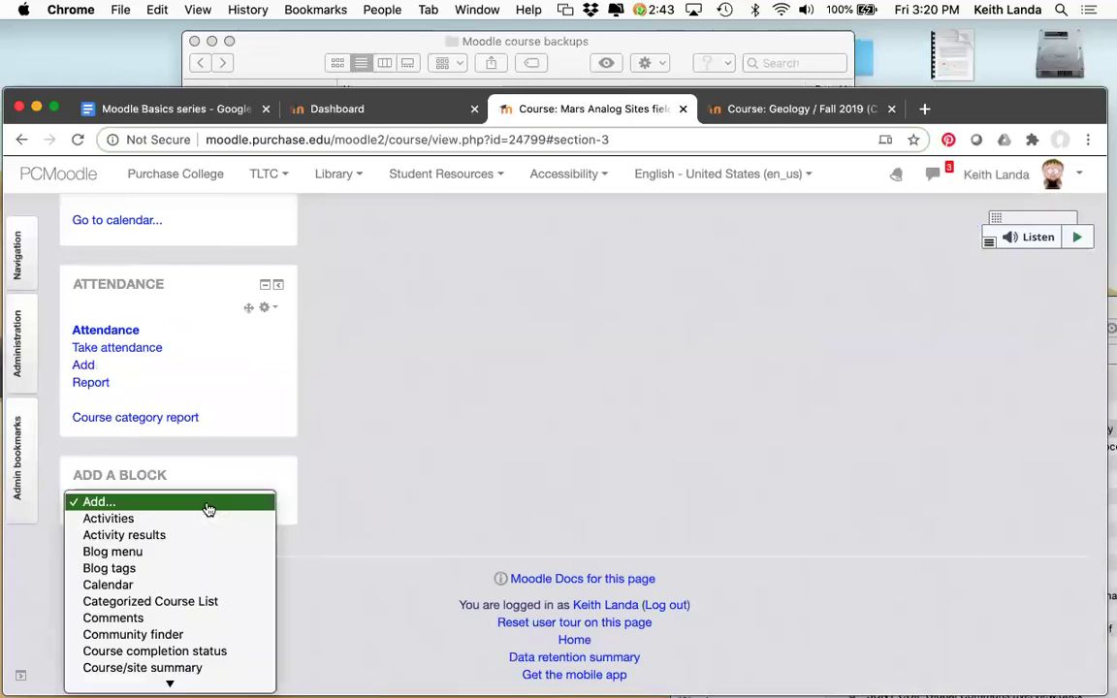
click(178, 586)
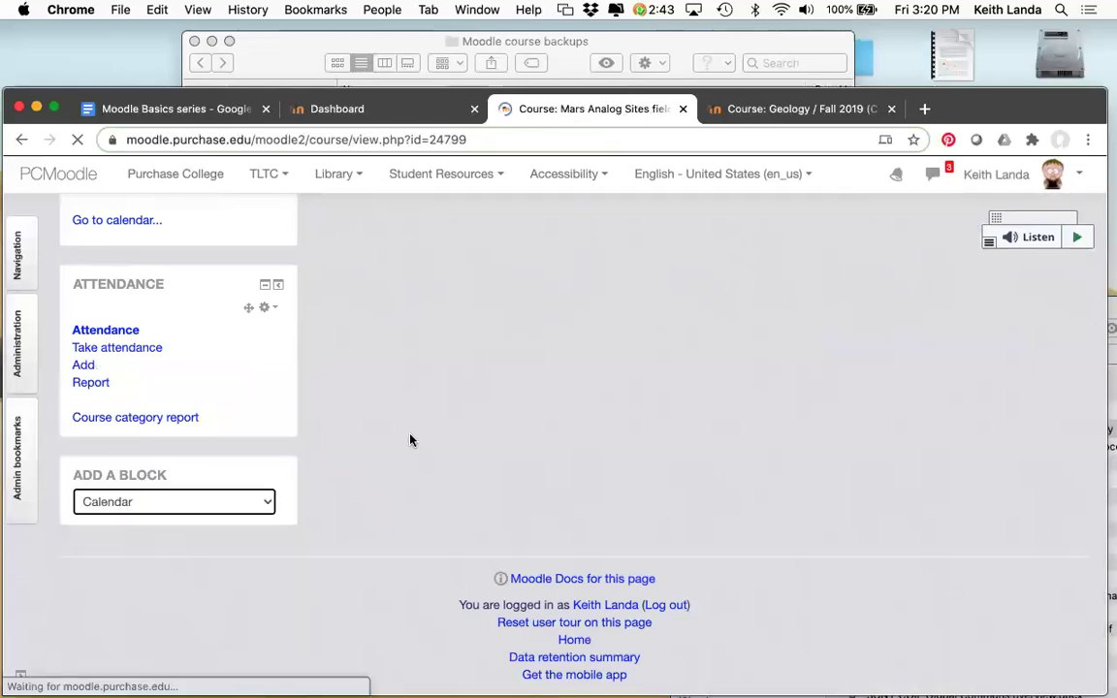
Step: Advance the Calendar block to July 2020, check the events on July 3, and review the Upcoming Events block
scroll(409, 440, down, 6)
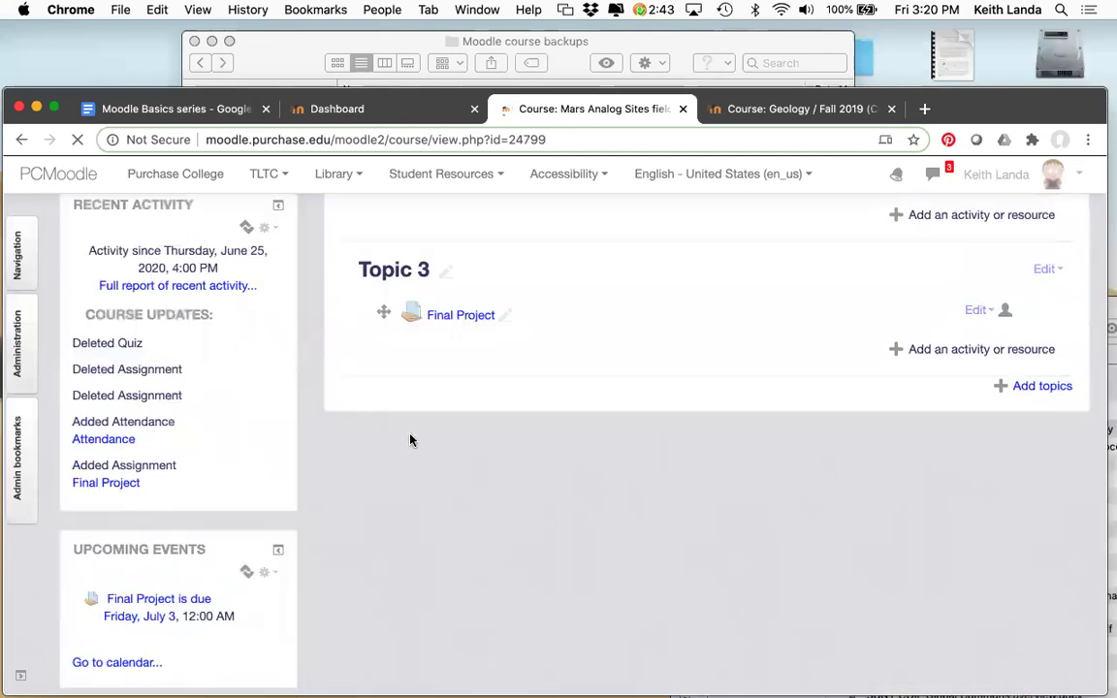
scroll(410, 439, down, 5)
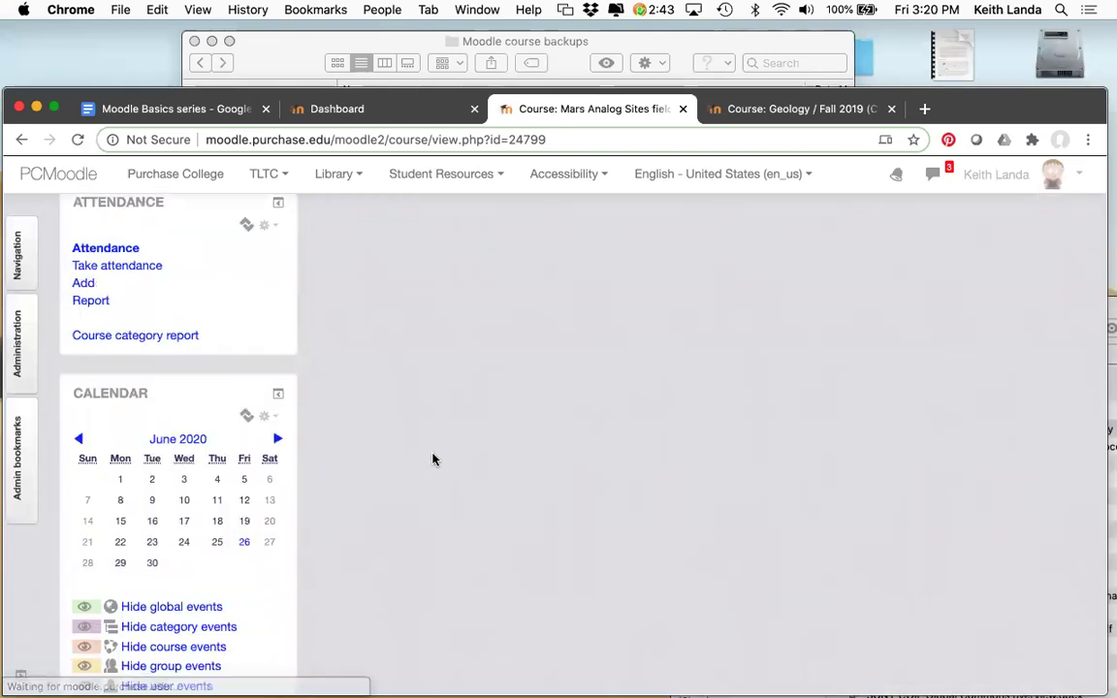
scroll(444, 504, down, 1)
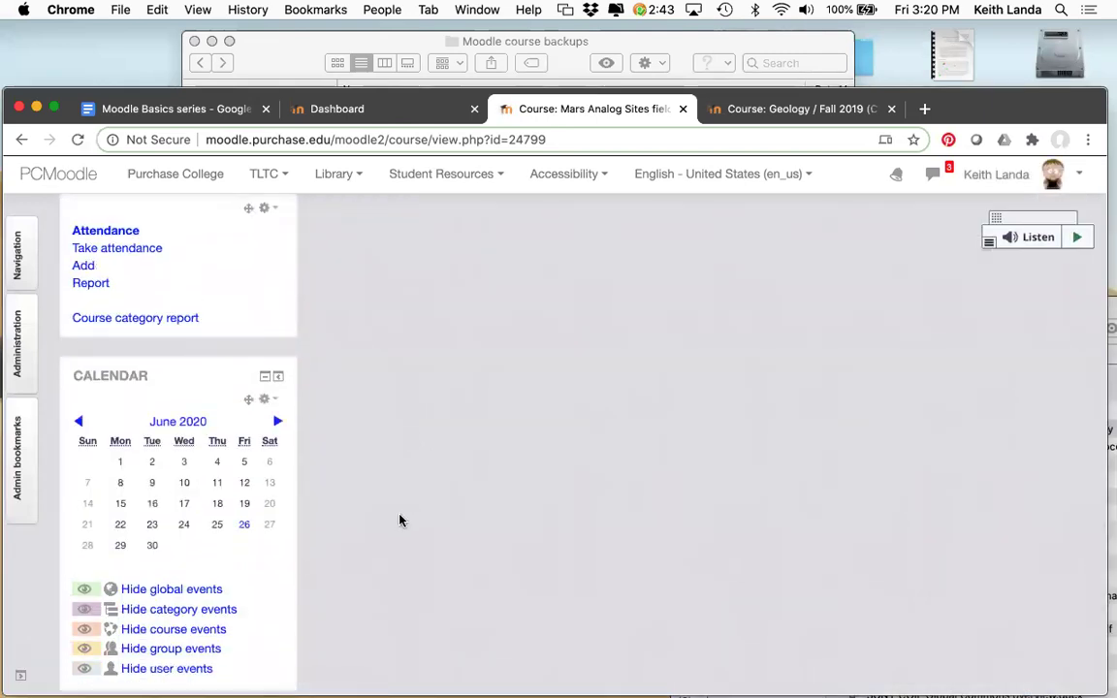
click(278, 423)
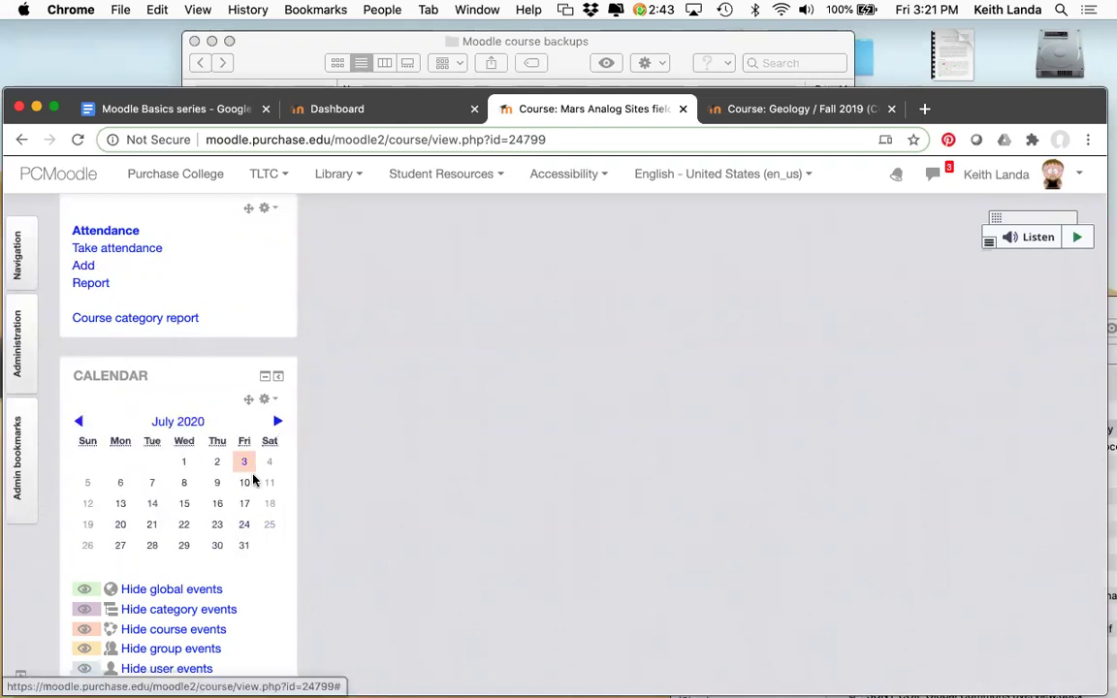
mouse_move(247, 470)
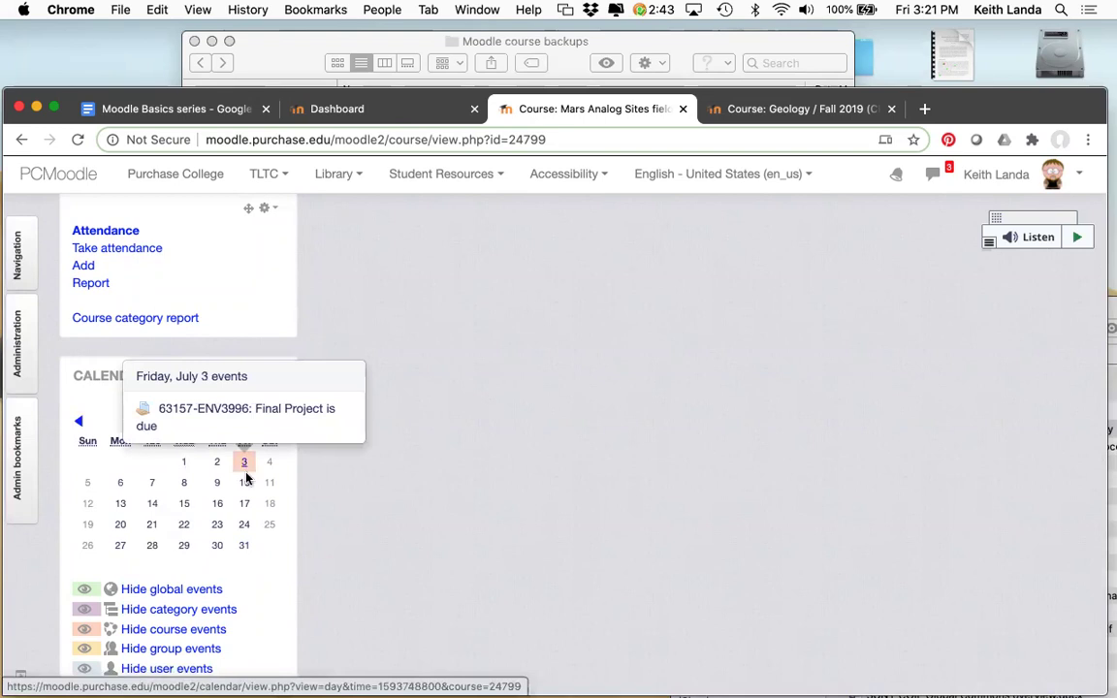
scroll(258, 573, up, 3)
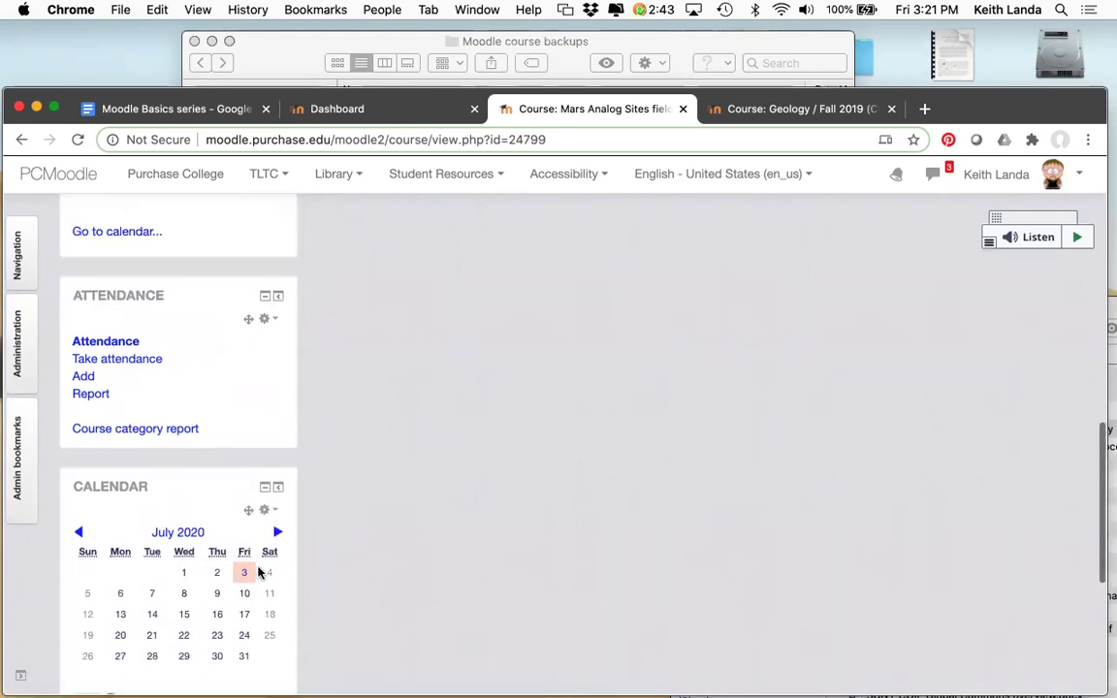
scroll(258, 573, up, 10)
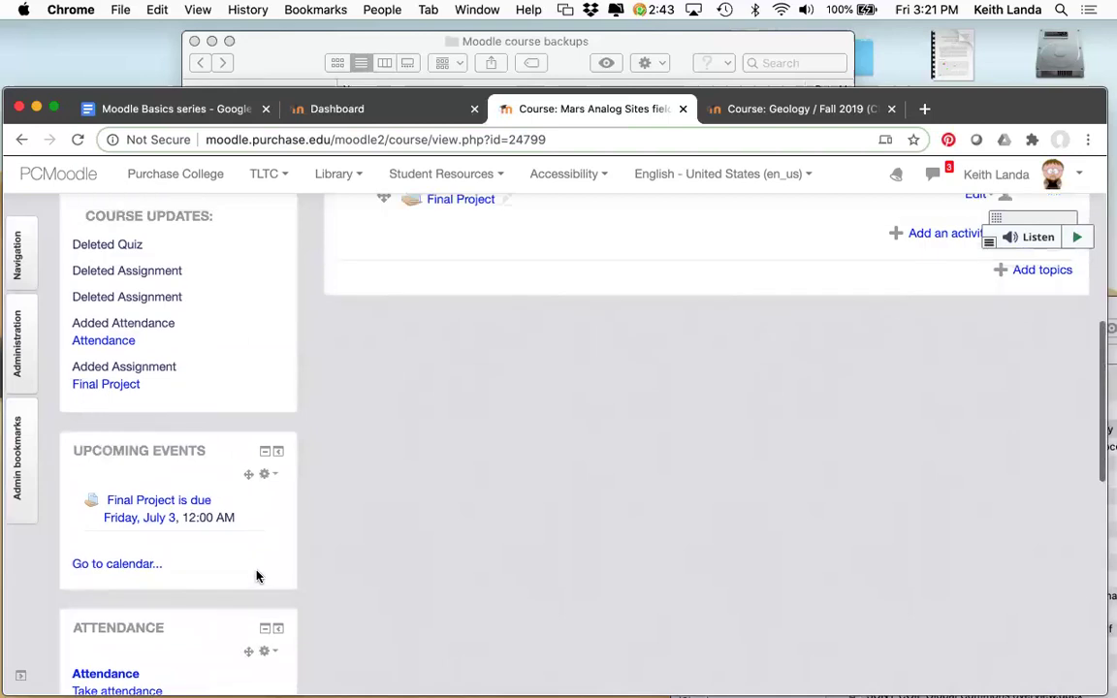
scroll(257, 578, up, 1)
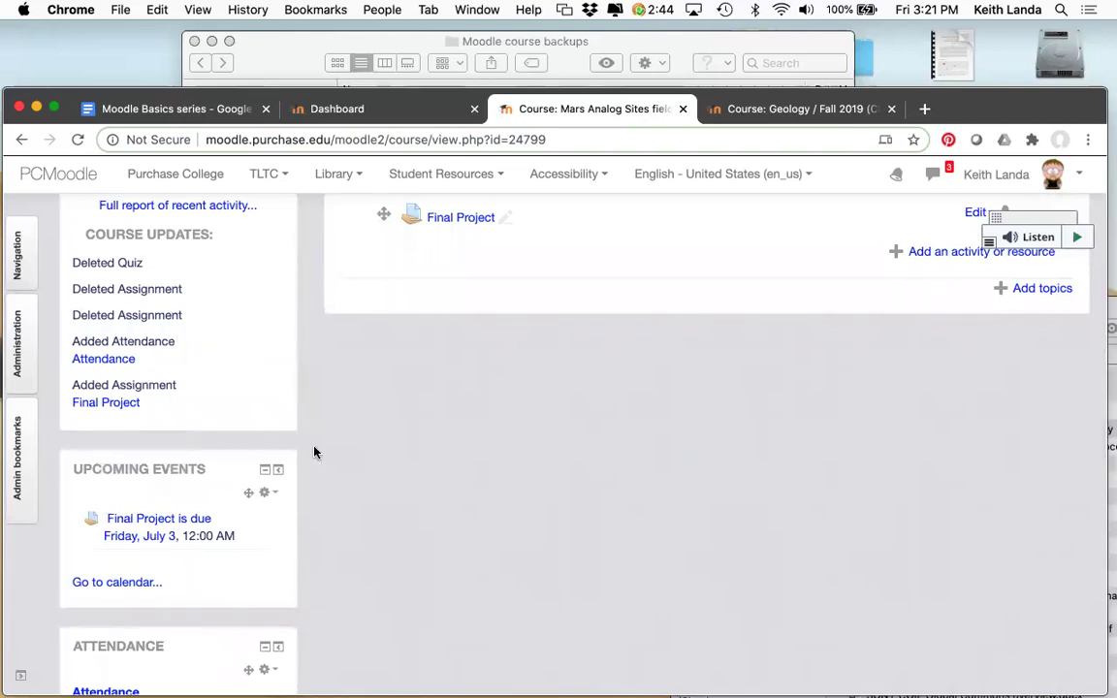
Step: Switch to the Moodle Dashboard, go to the site home page, and reopen the Dashboard from there
scroll(314, 452, up, 5)
scroll(313, 452, up, 3)
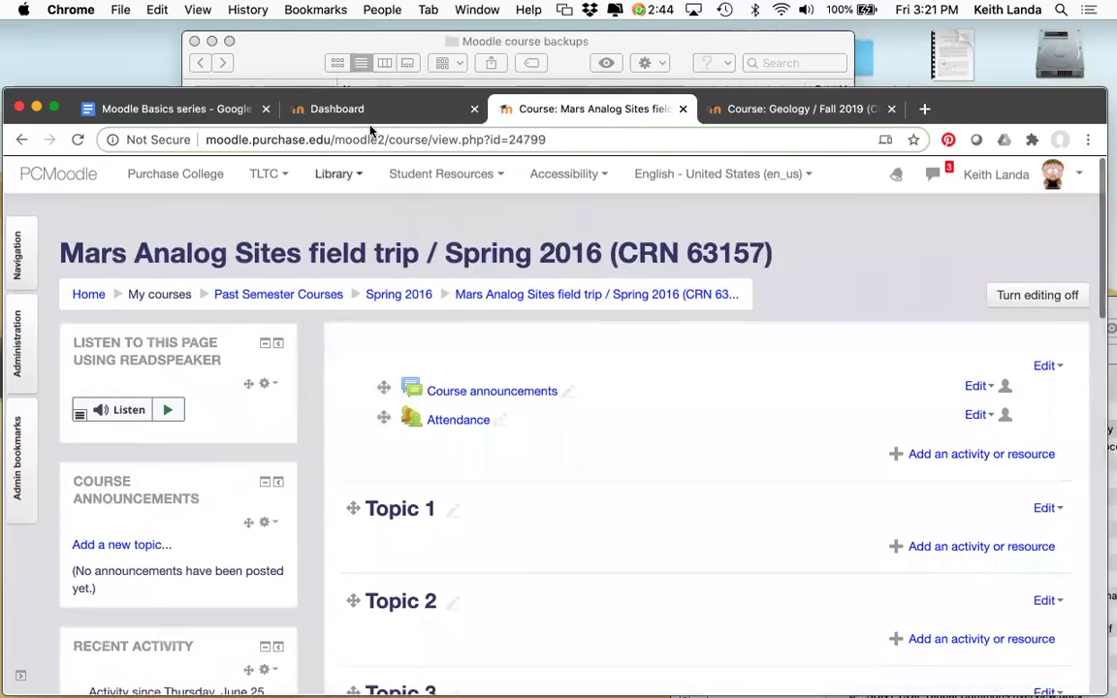
click(335, 108)
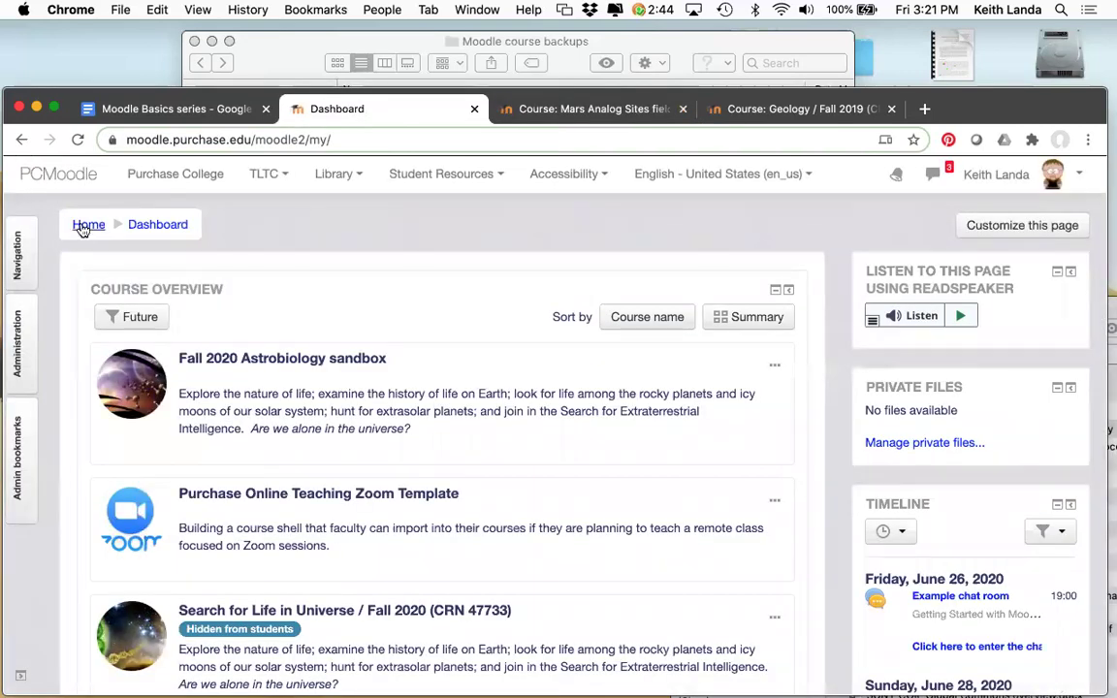
click(88, 224)
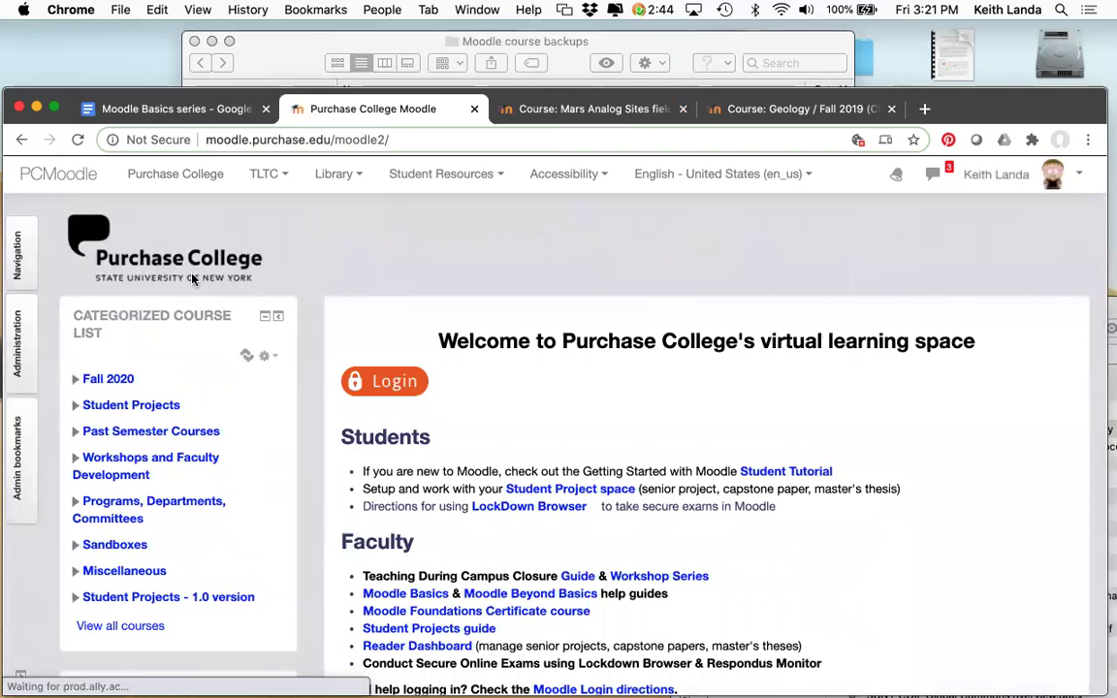
click(19, 248)
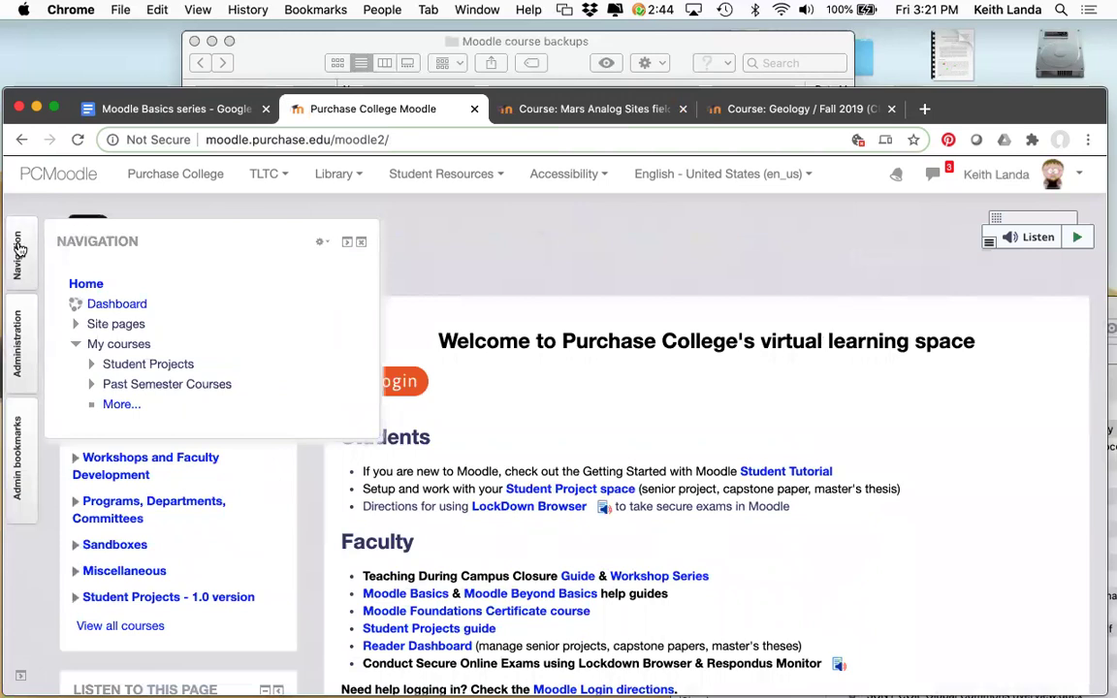
click(108, 305)
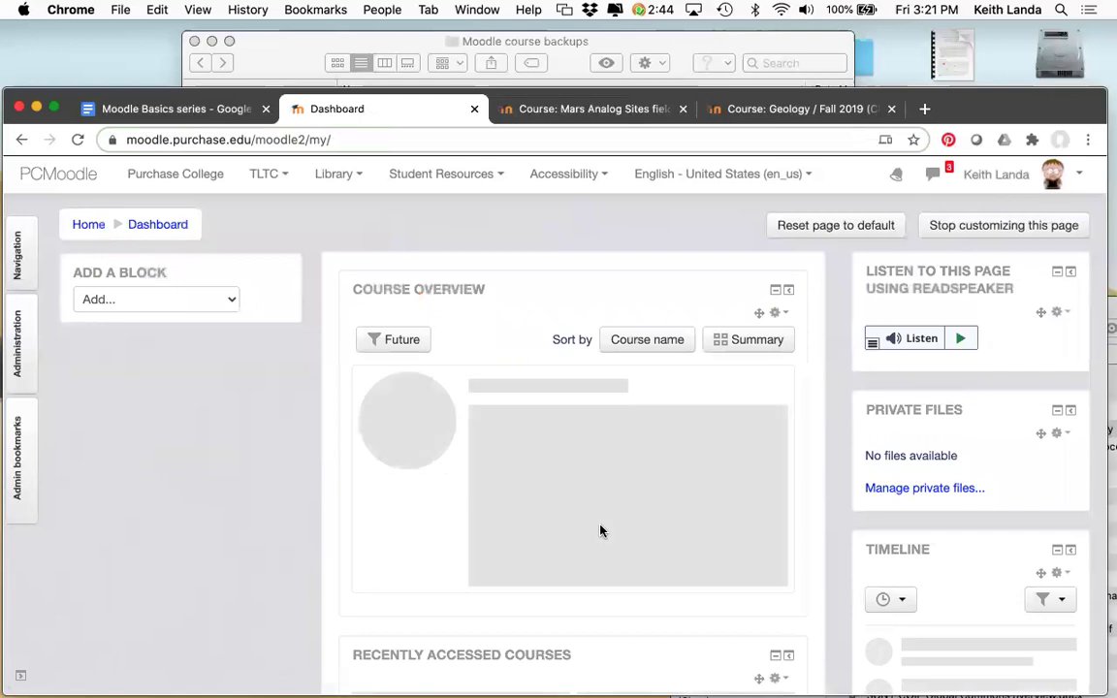
Step: Set the Dashboard's Timeline block to show 10 items and check the Final Project entry listed for July 3, 2020
scroll(601, 534, down, 3)
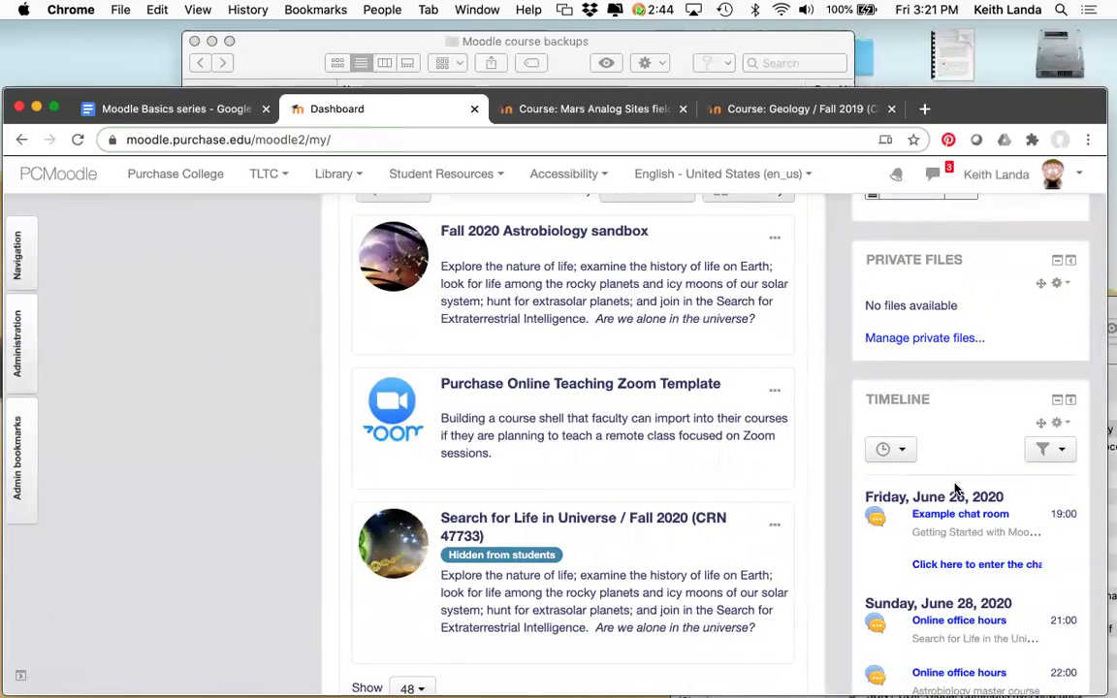
scroll(955, 490, down, 5)
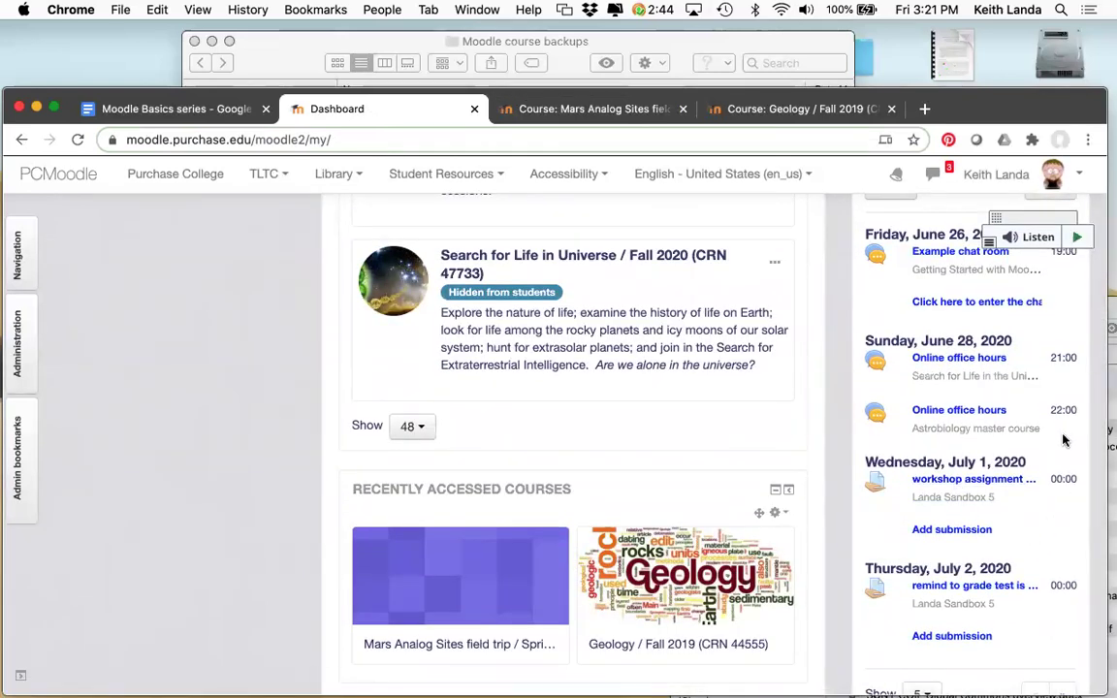
scroll(1067, 441, up, 1)
scroll(1063, 441, up, 2)
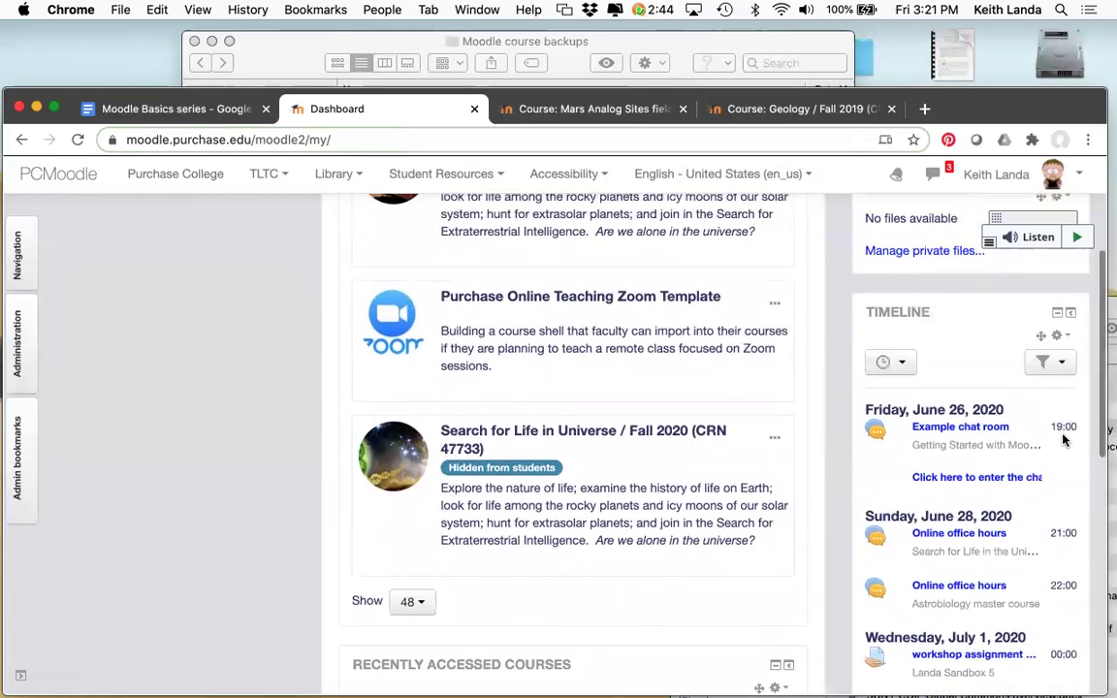
scroll(1063, 441, up, 1)
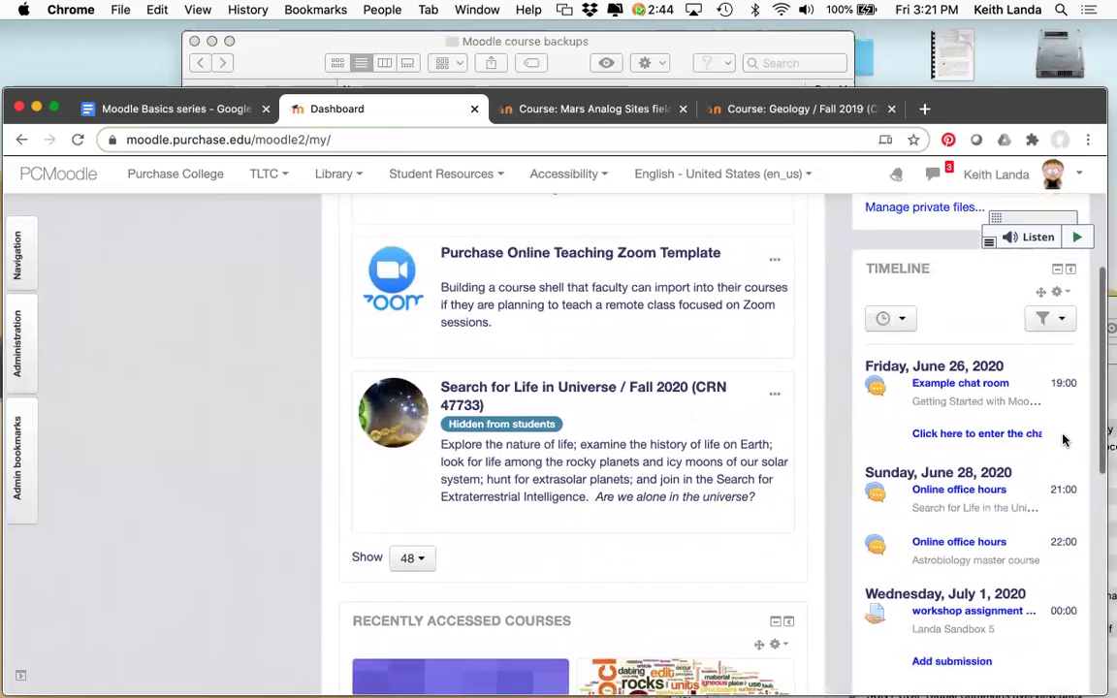
scroll(1063, 440, down, 3)
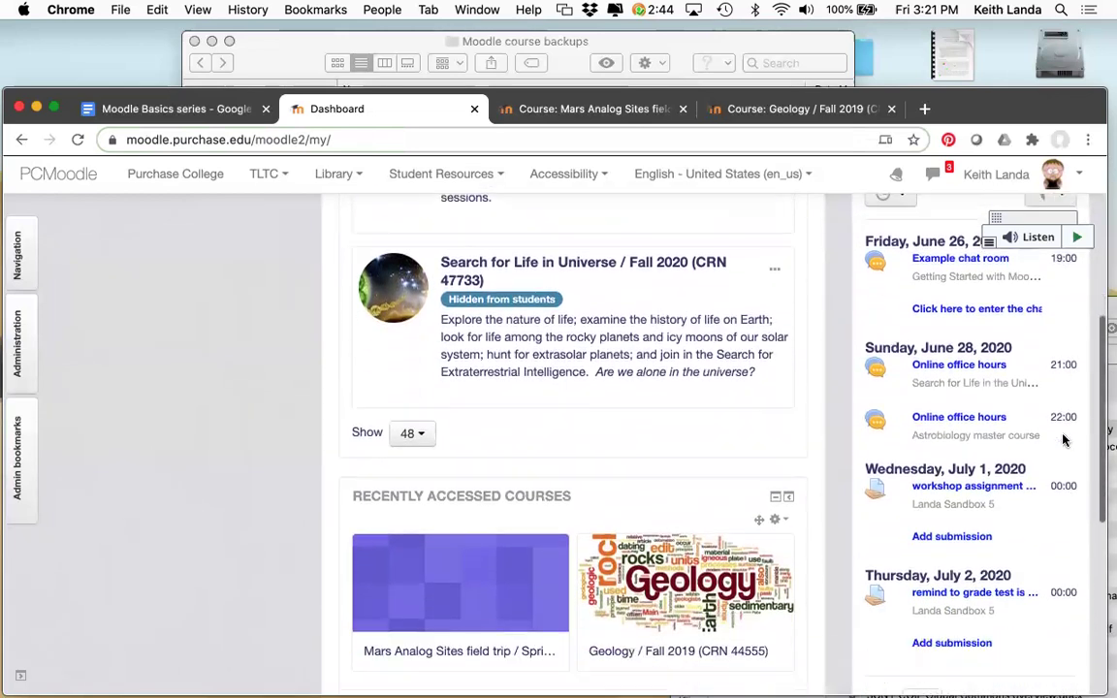
scroll(1063, 440, down, 3)
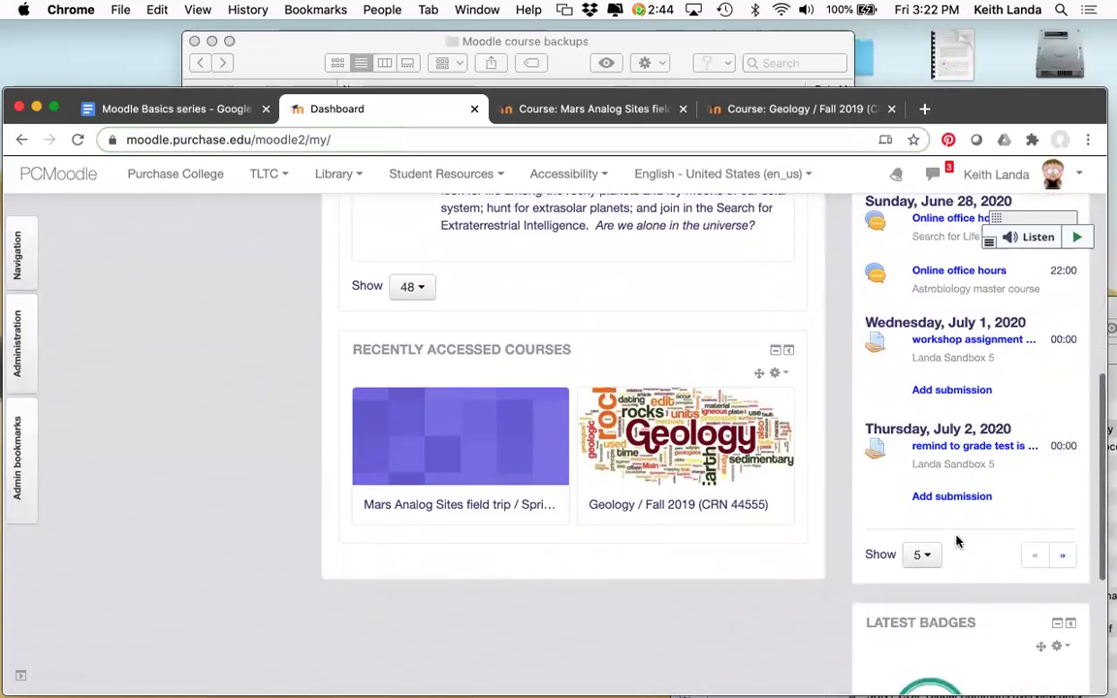
click(926, 560)
click(948, 611)
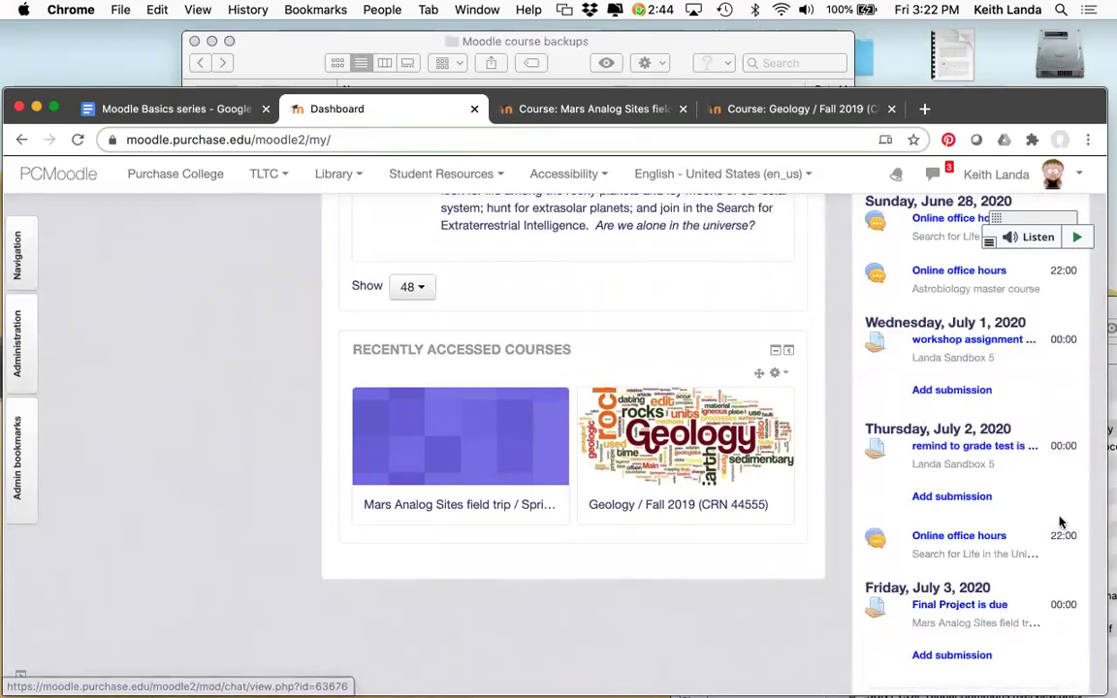
scroll(1060, 524, down, 2)
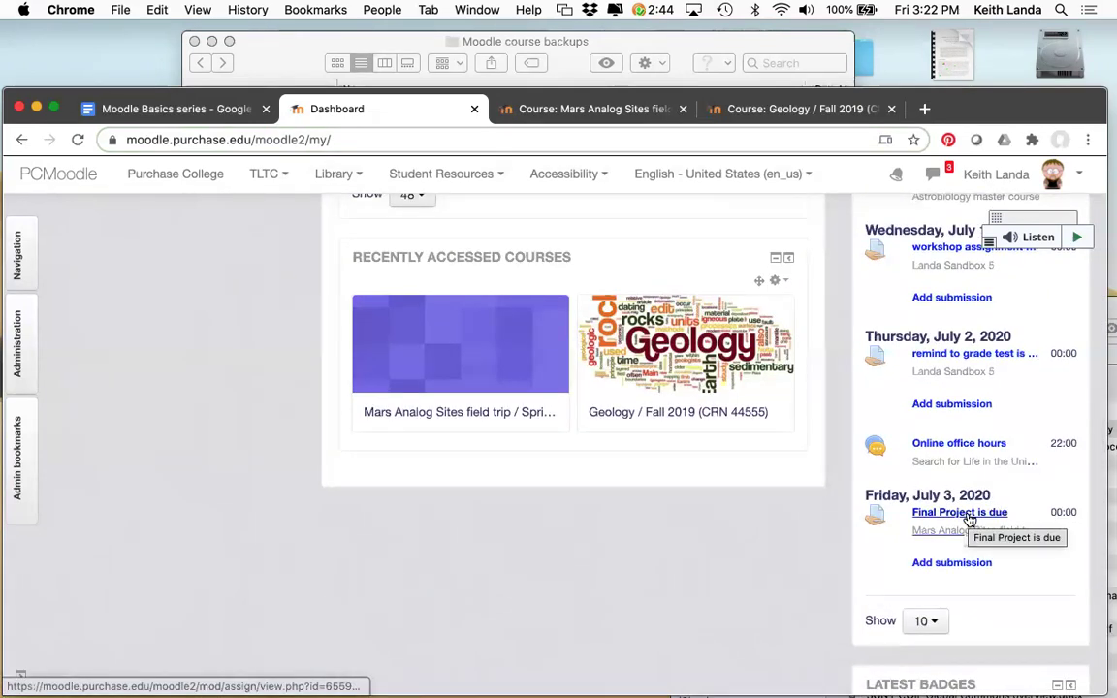
scroll(970, 520, up, 10)
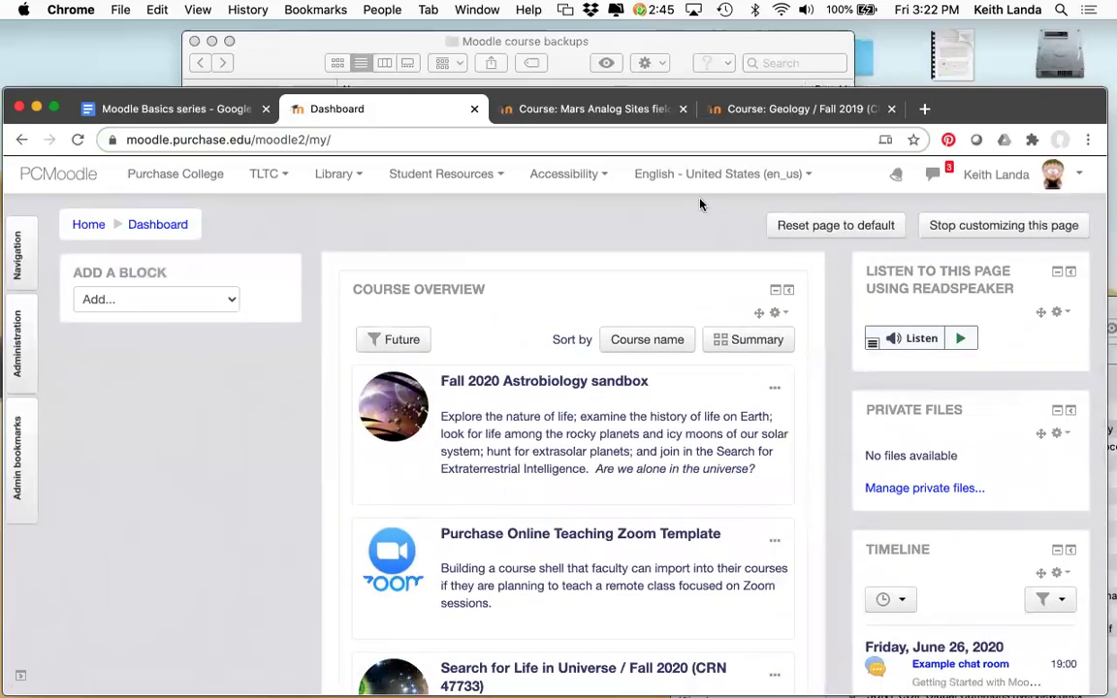
Step: Switch to the Mars Analog Sites course and open its full calendar from the Upcoming Events block
click(592, 110)
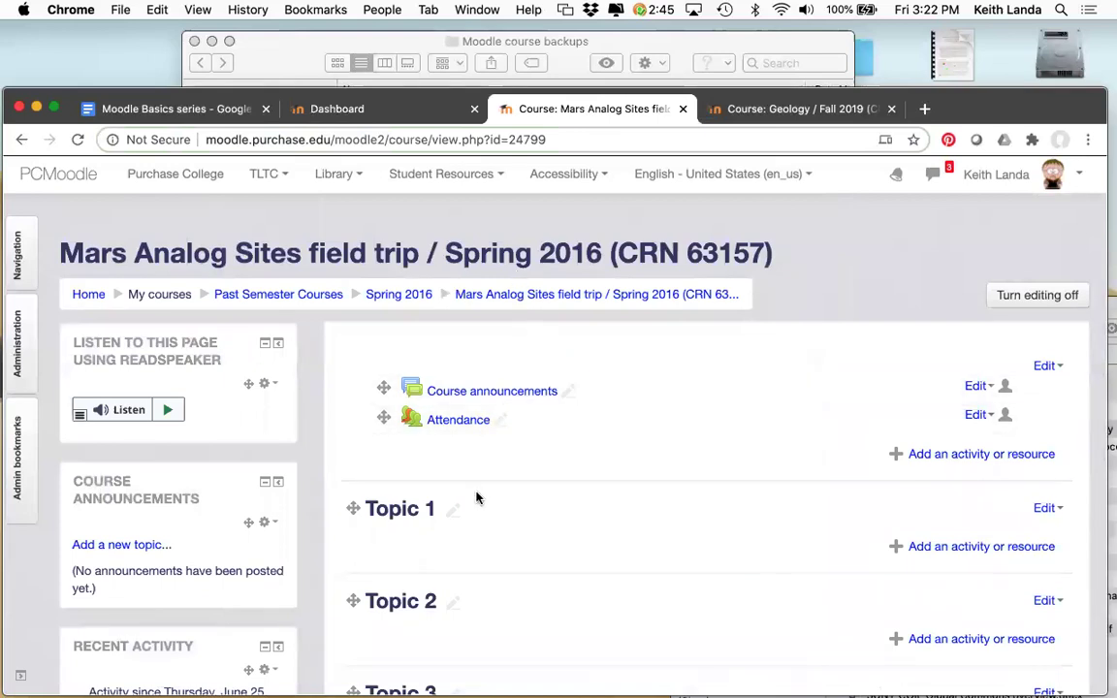
scroll(476, 497, down, 10)
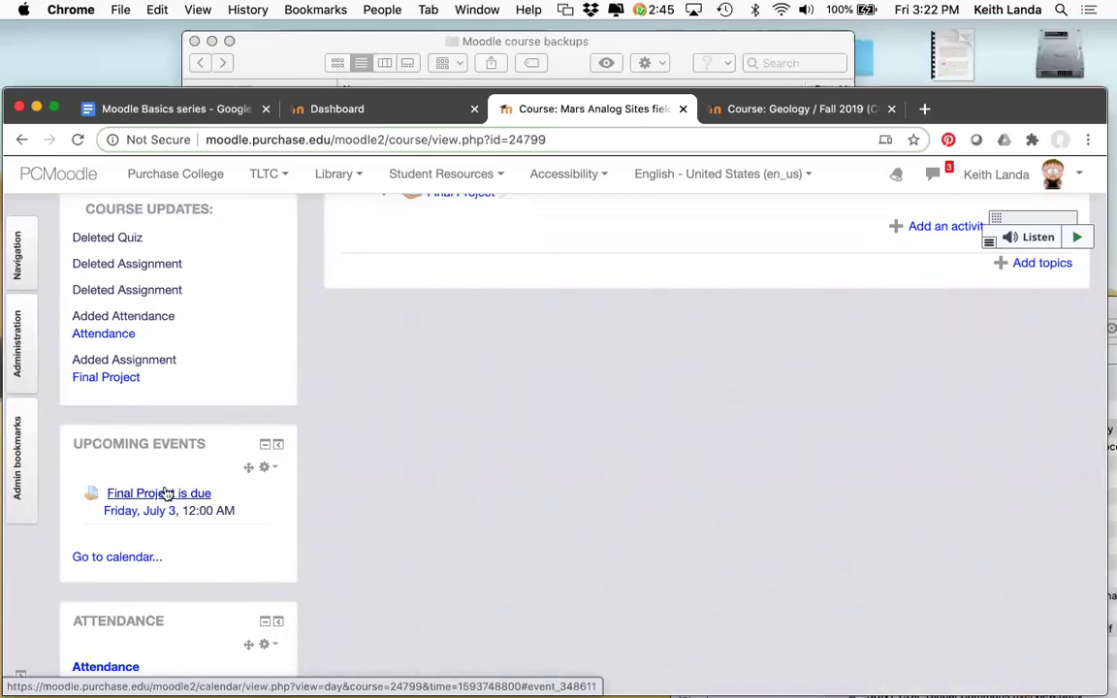
click(127, 558)
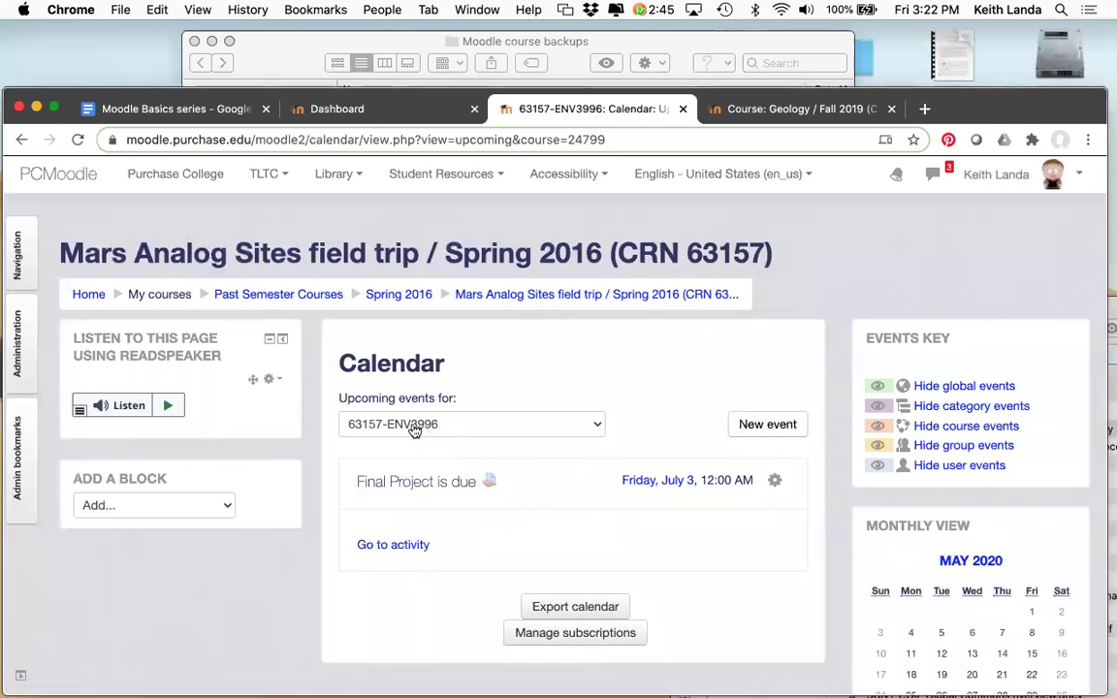
Step: Start a new calendar event titled "Read chapter 3"
click(775, 427)
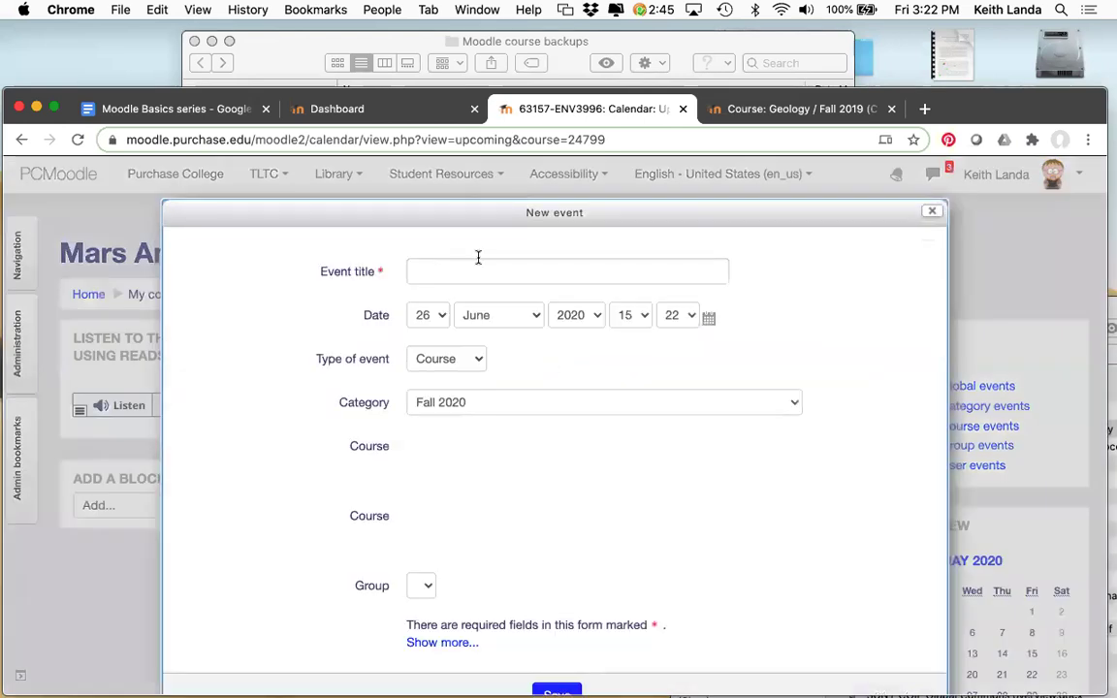
click(474, 269)
text(Read )
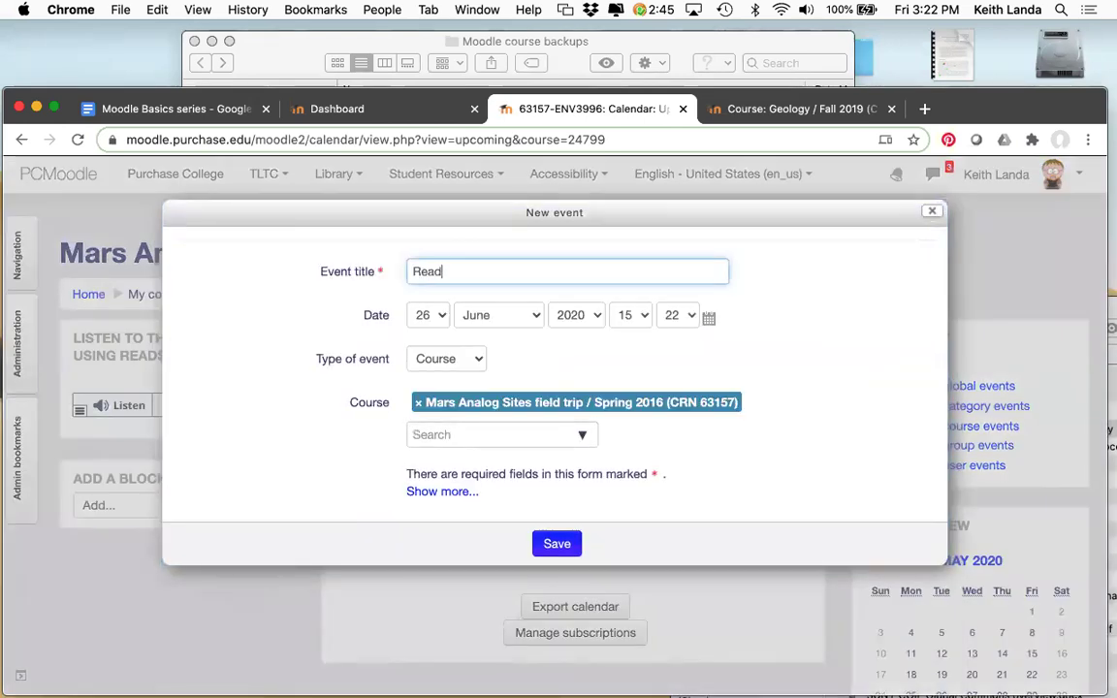
text(chapter 3)
Step: Set the new event's date to July 2, 2020, leaving the time as it is
click(508, 317)
click(441, 327)
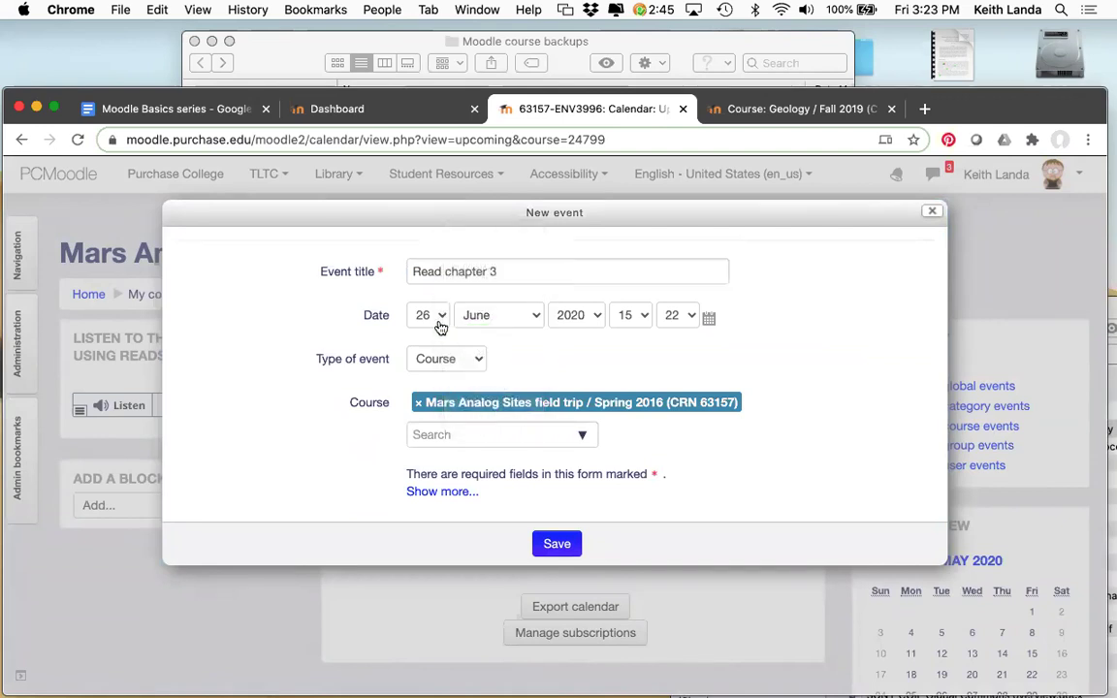
click(428, 318)
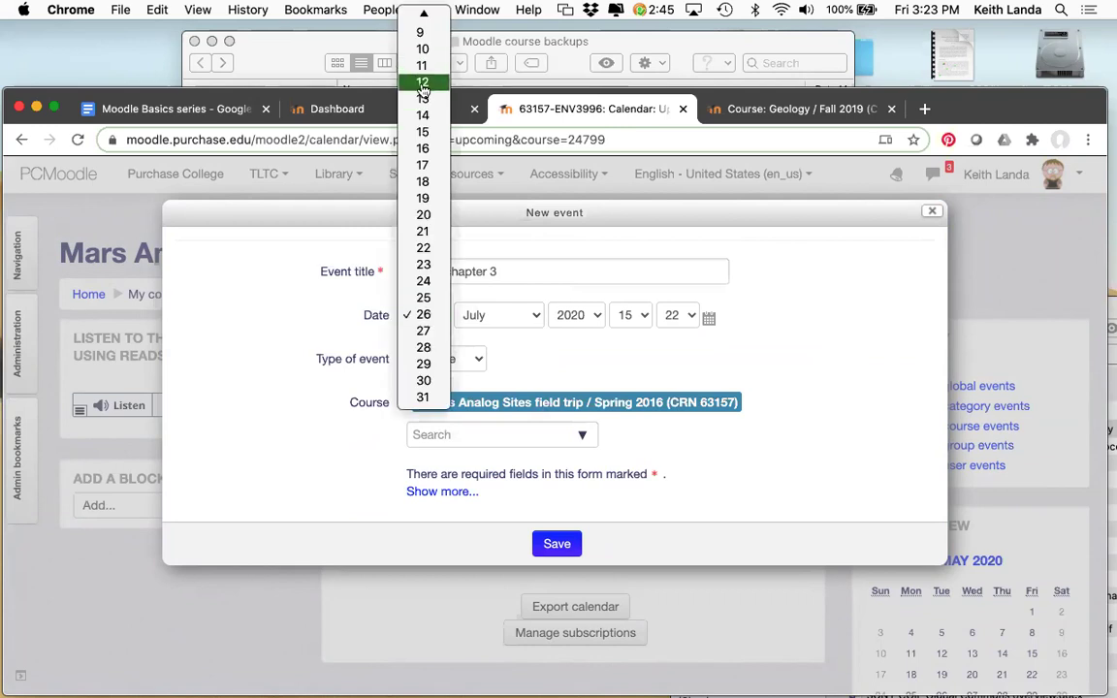
scroll(423, 87, up, 3)
click(420, 34)
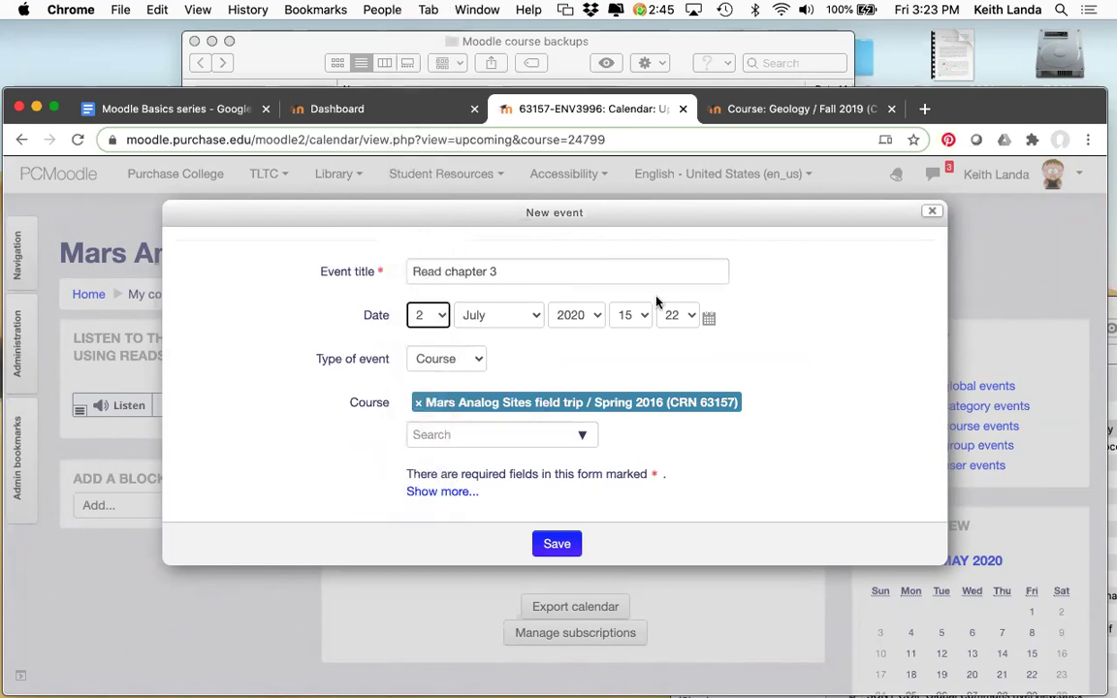
Step: Review the available event types, keep Course, and save the event
click(477, 363)
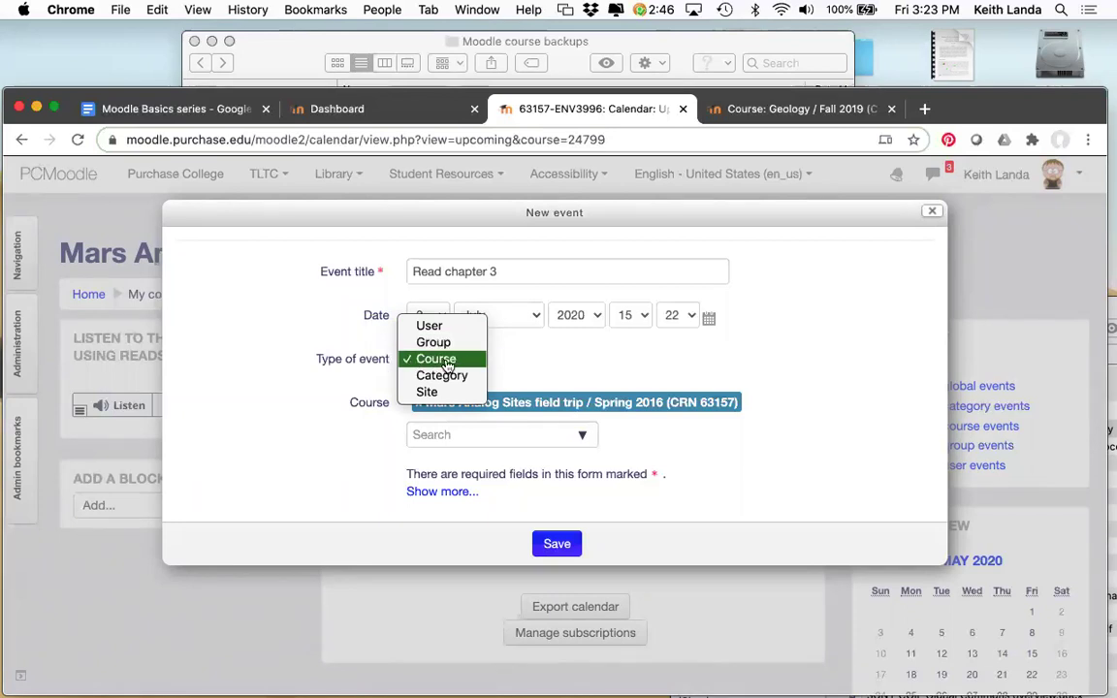
click(516, 364)
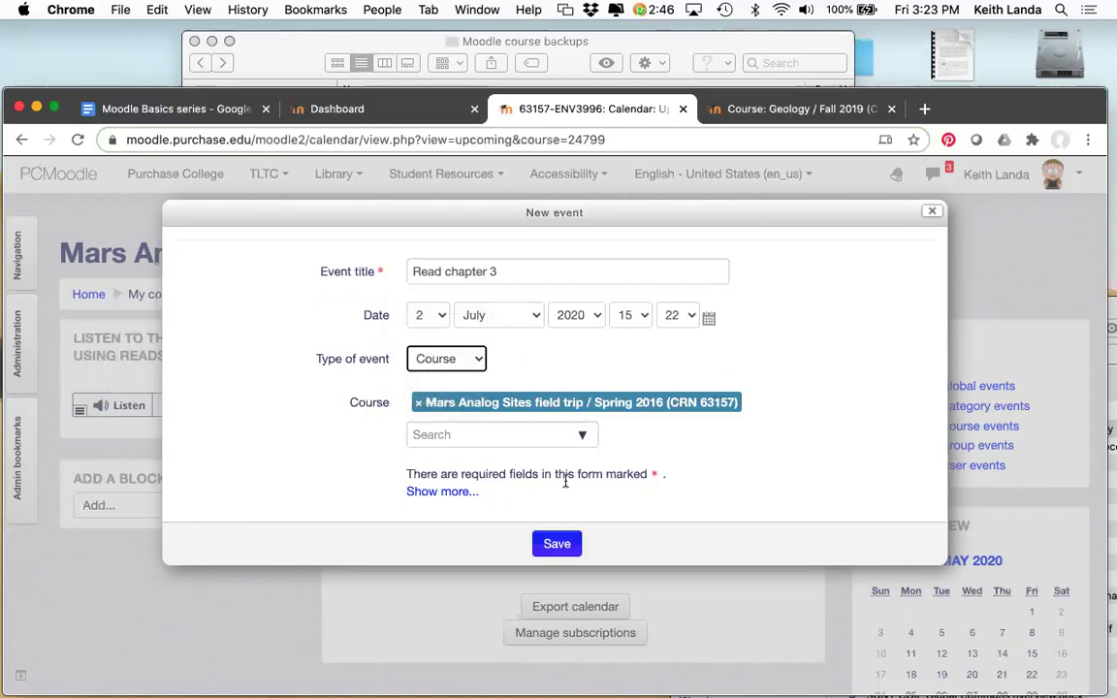
click(567, 544)
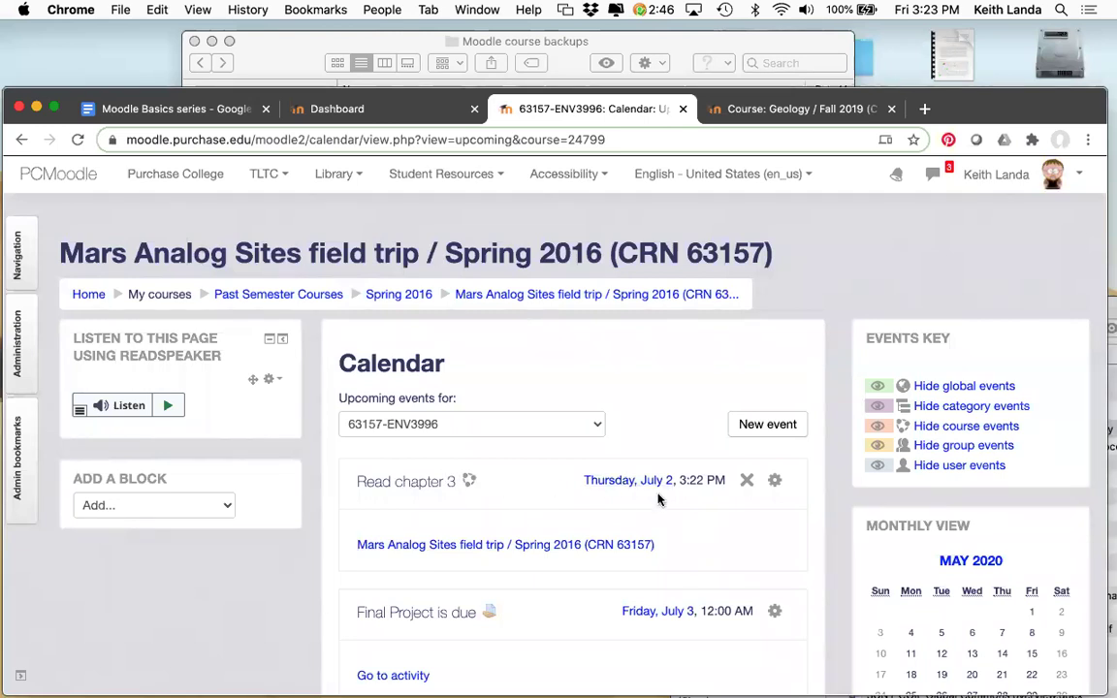
Step: Return to the Mars Analog Sites course page and check the Upcoming Events block for the new reading event
click(482, 305)
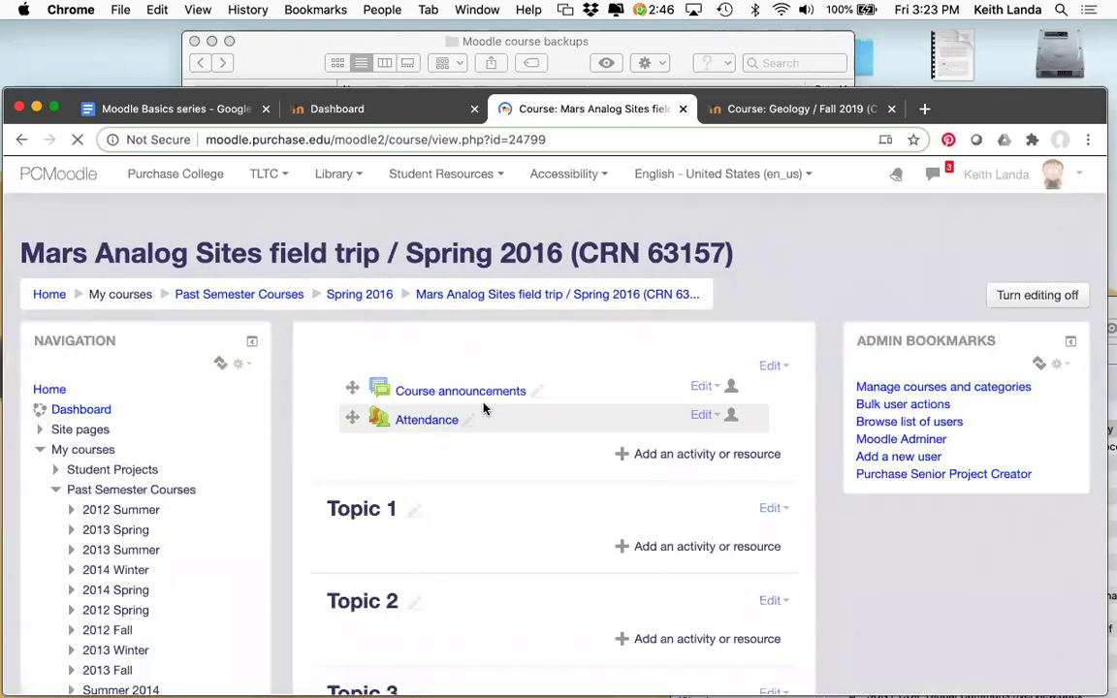
scroll(483, 408, down, 8)
scroll(483, 408, down, 10)
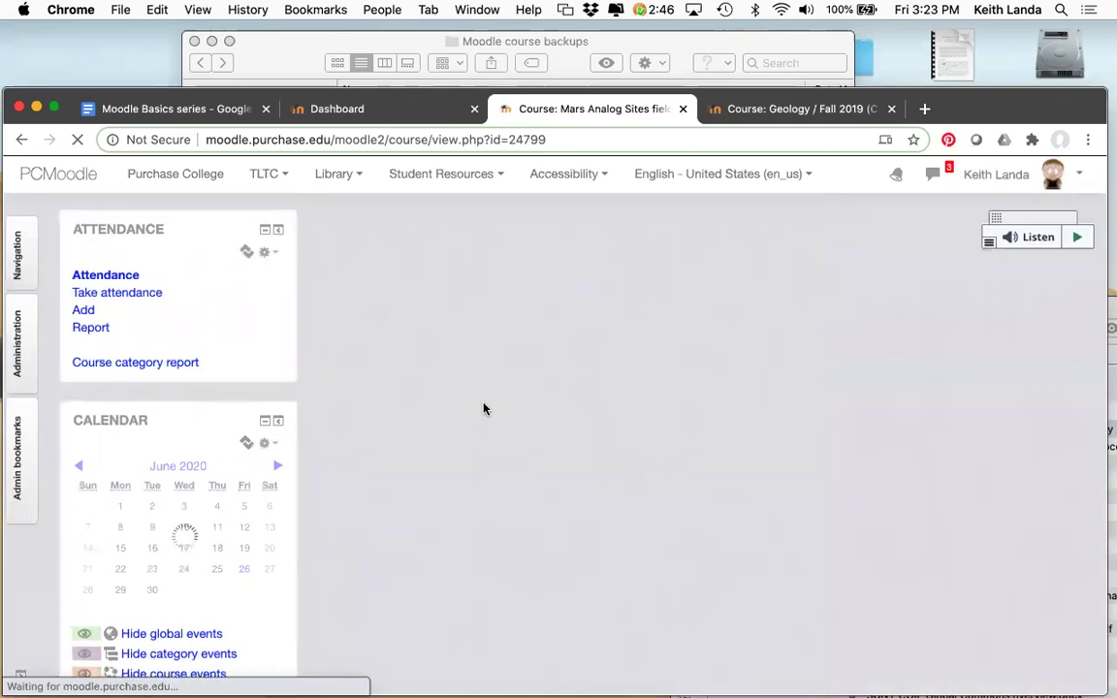
scroll(484, 409, up, 4)
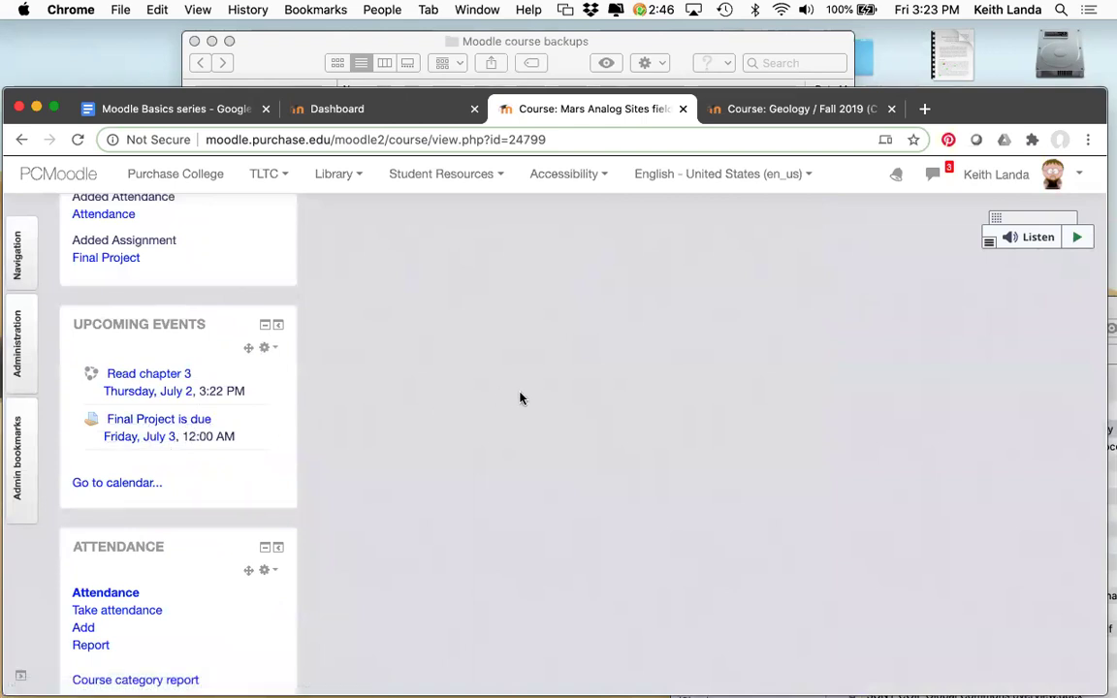
scroll(520, 397, up, 5)
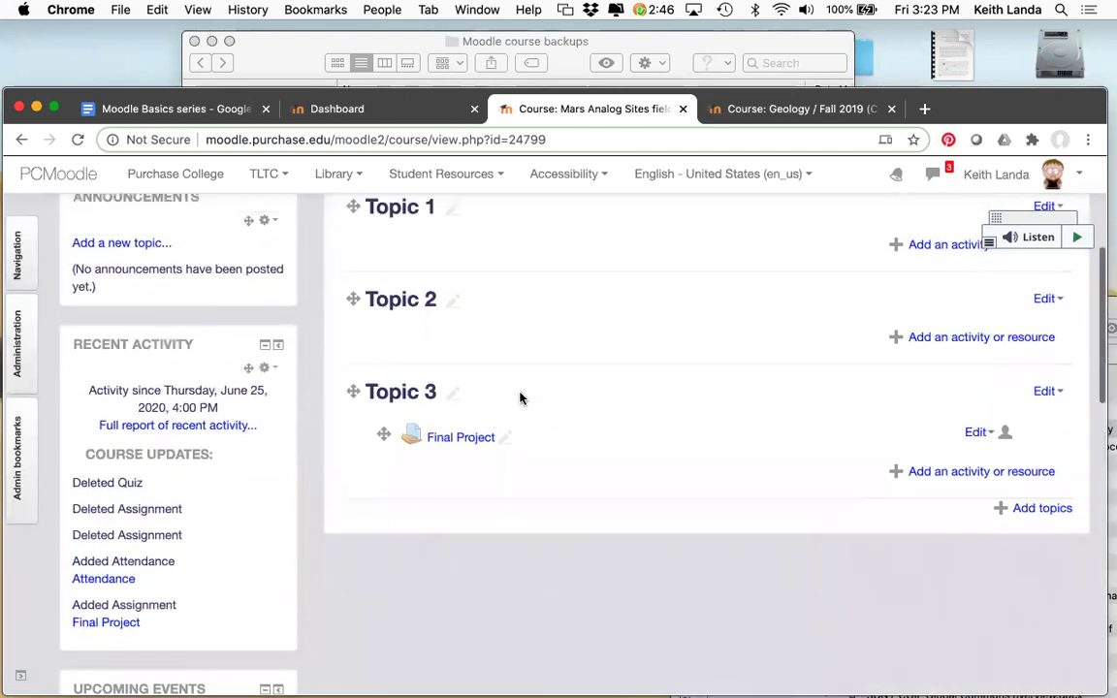
scroll(520, 398, up, 5)
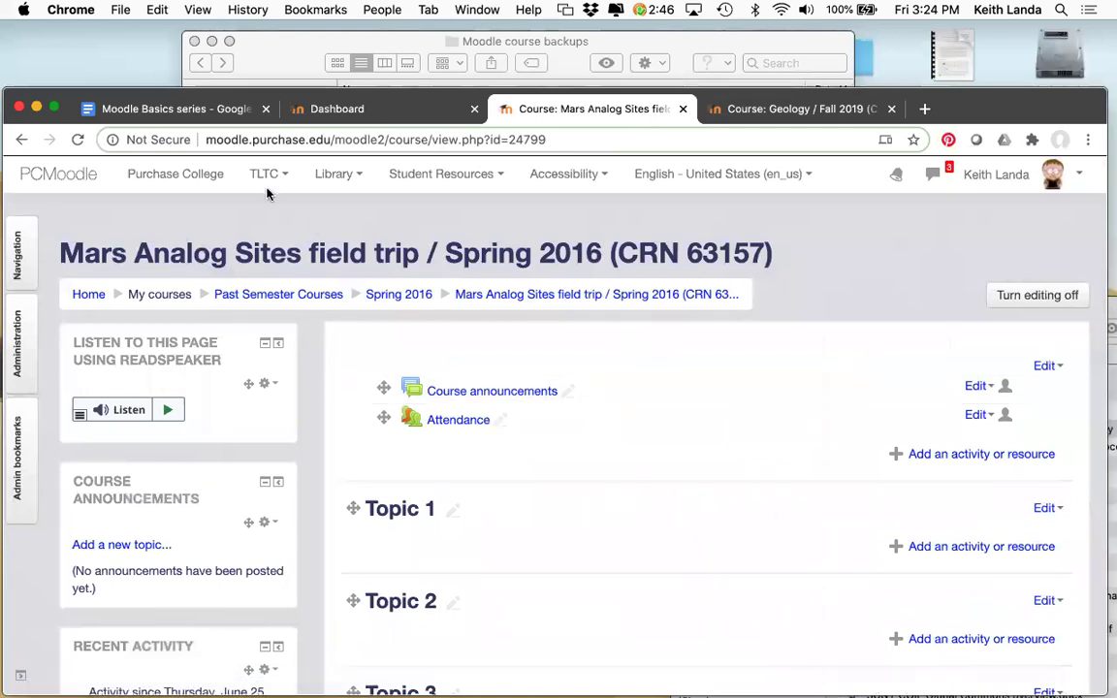
Step: Switch to the Moodle Basics series document in Google Docs and review the outline from Attendance through Completion tracking
click(178, 111)
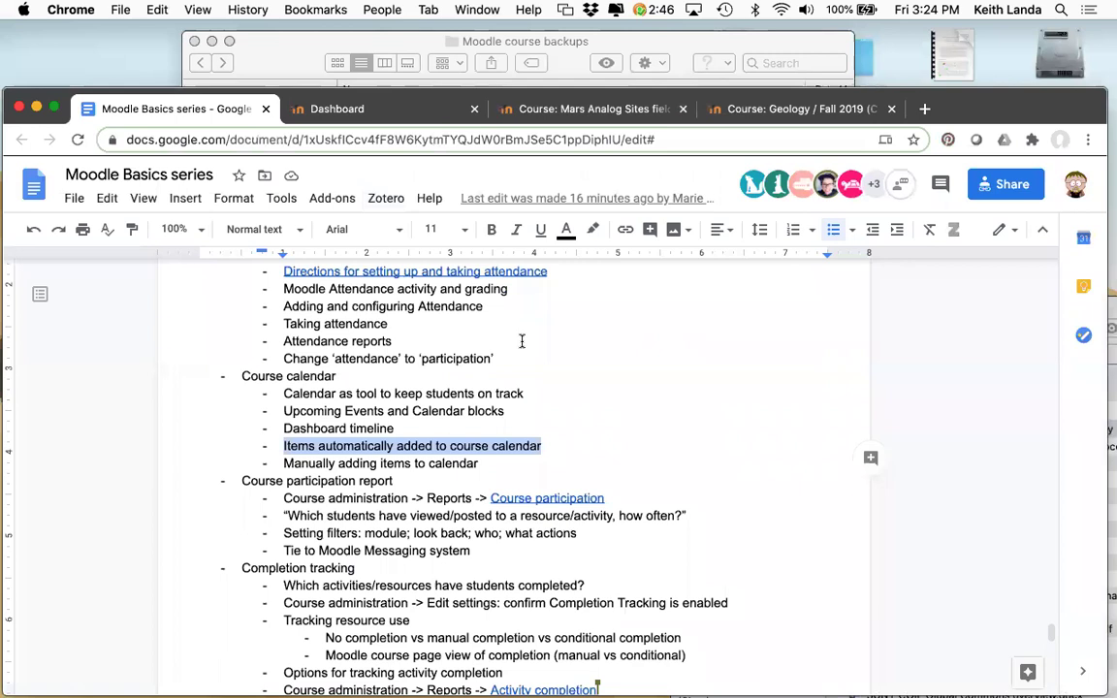
scroll(522, 341, up, 3)
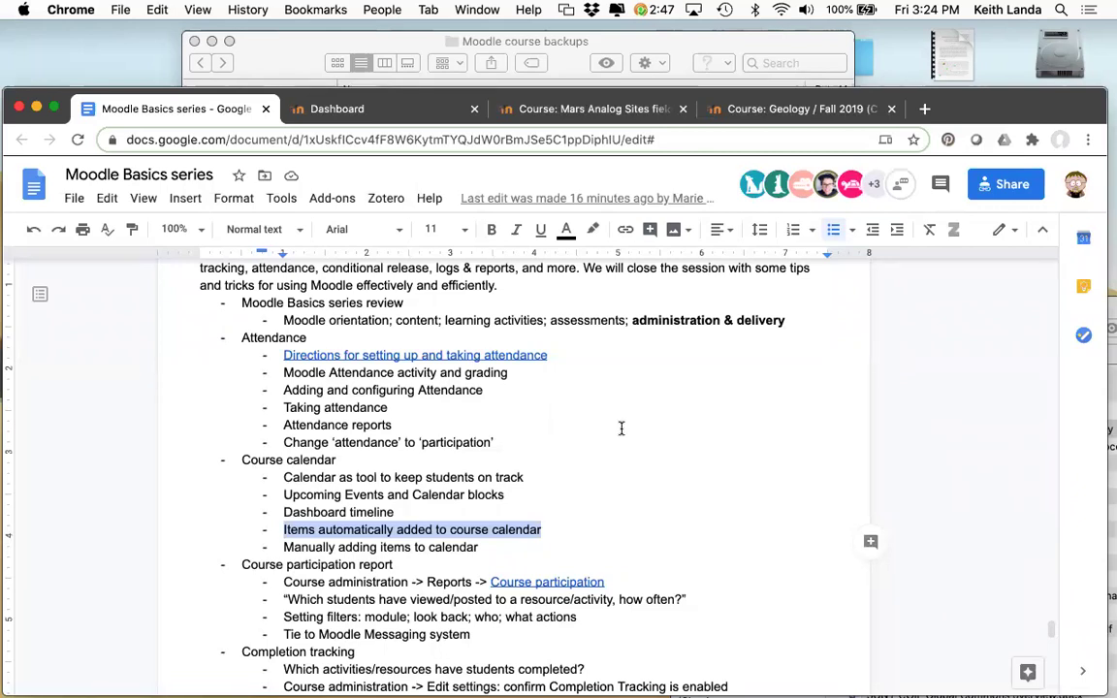
scroll(622, 428, down, 5)
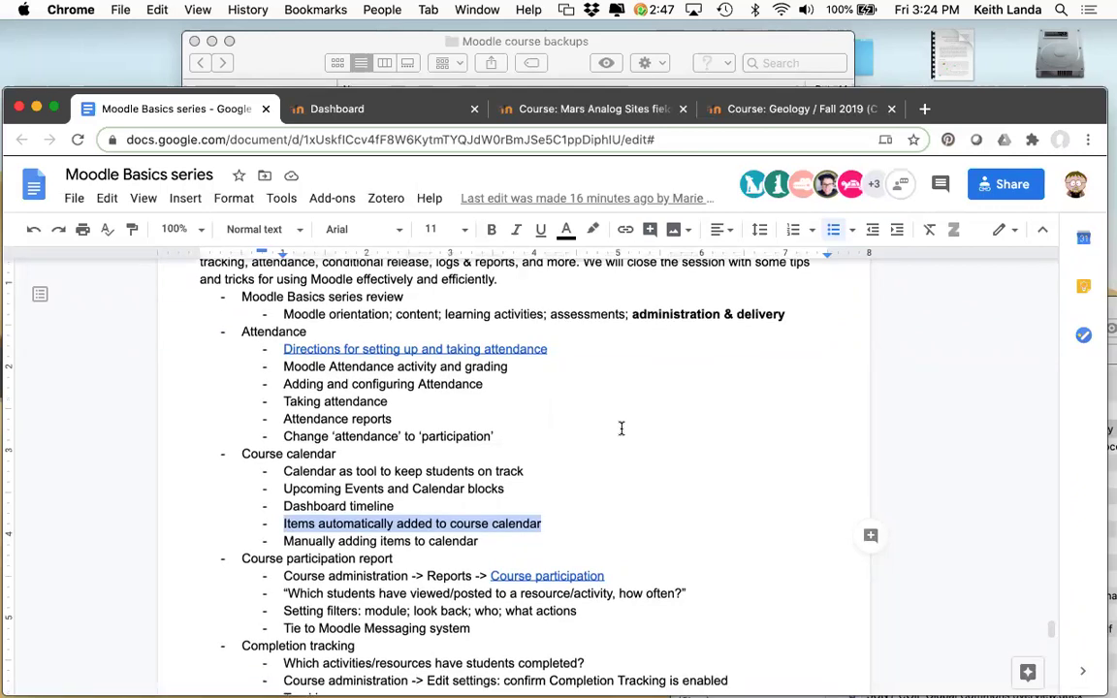
scroll(645, 426, down, 2)
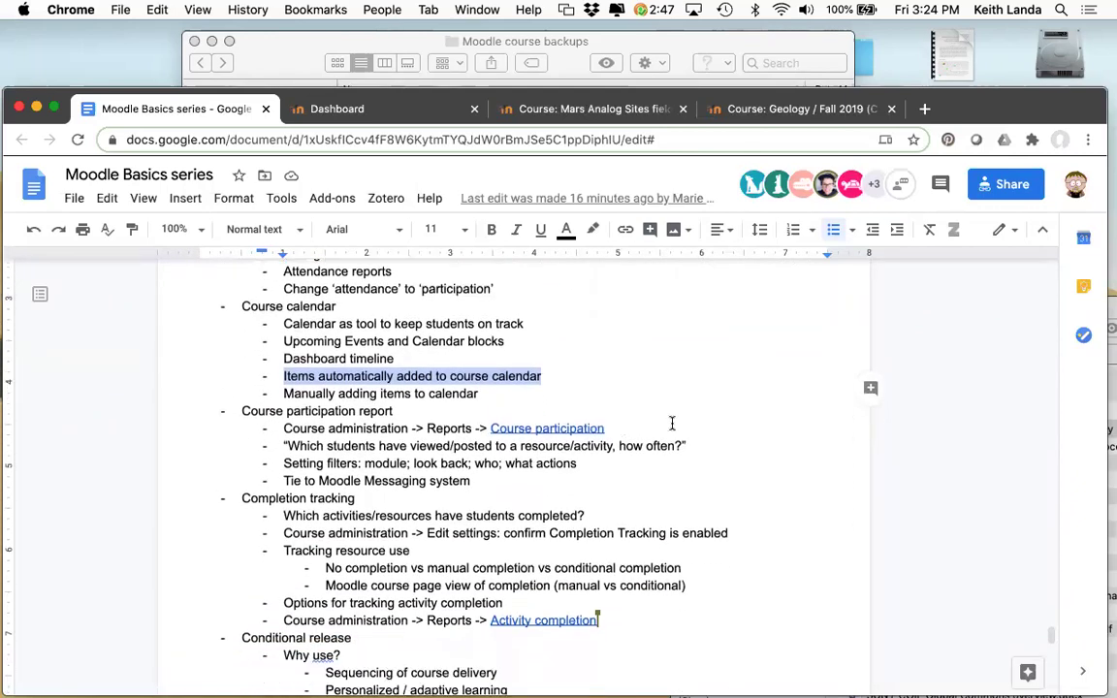
scroll(695, 437, down, 2)
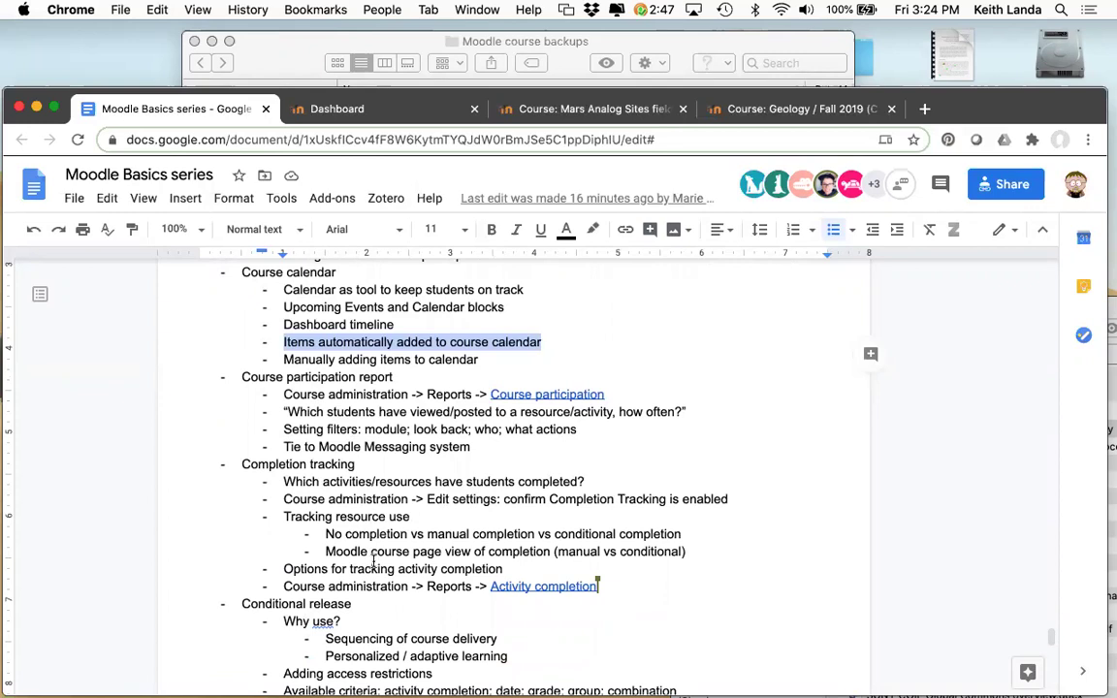
Step: Highlight the Course participation report, Completion tracking and Conditional release sections of the outline in turn to review them
drag(218, 376, 203, 459)
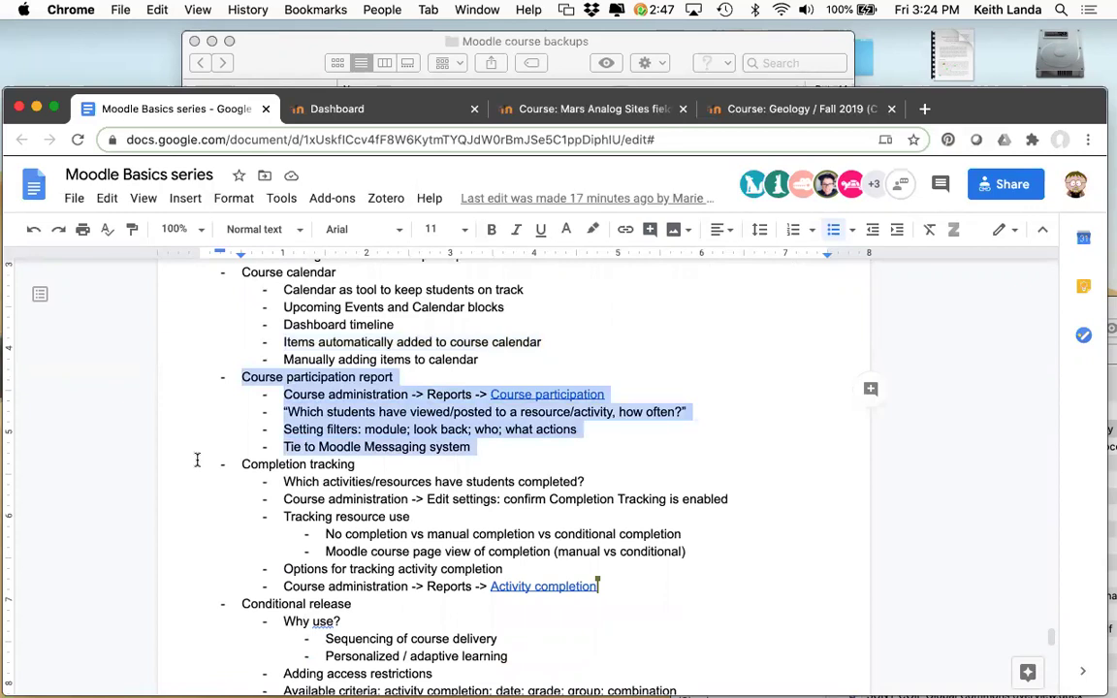
drag(199, 465, 176, 603)
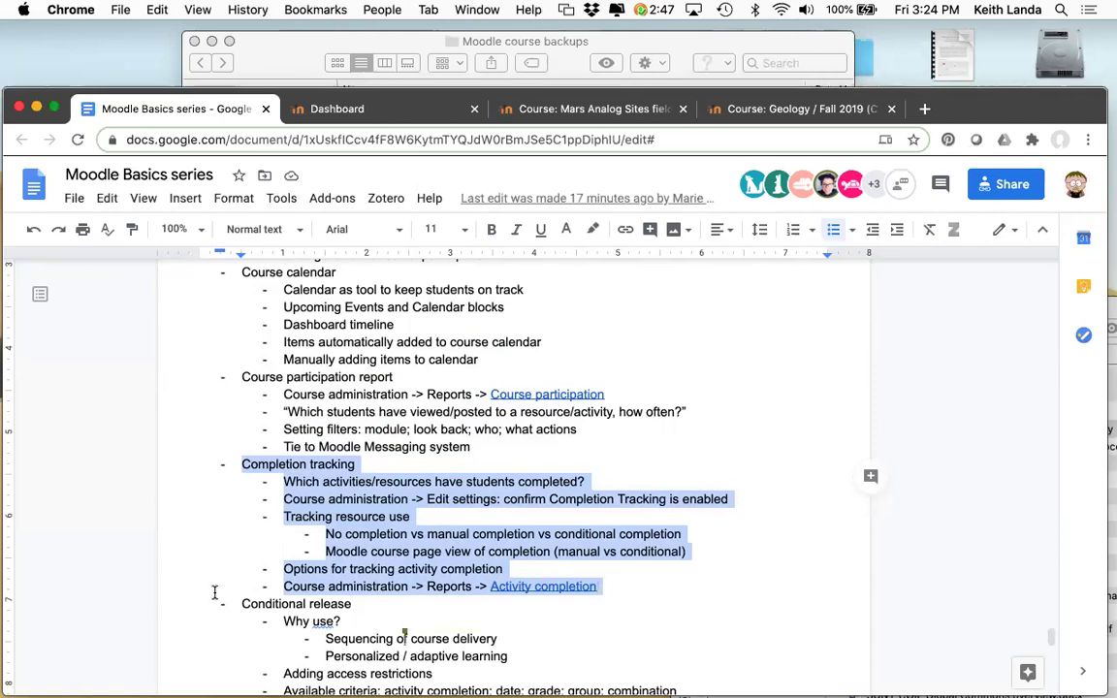
scroll(215, 590, down, 5)
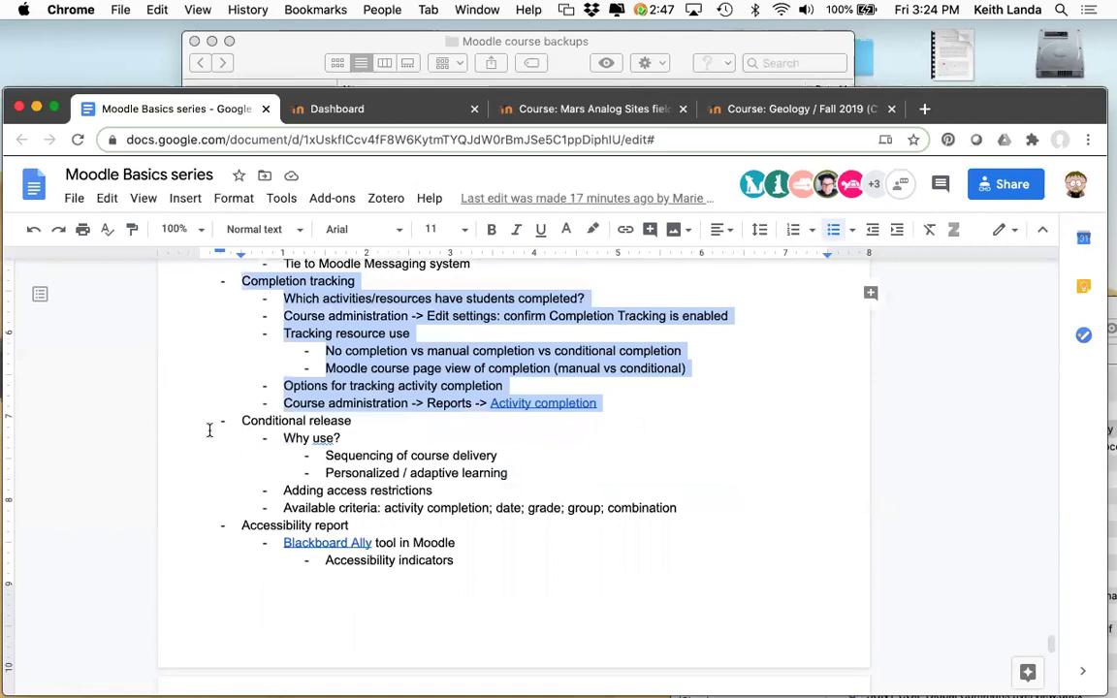
drag(206, 419, 190, 522)
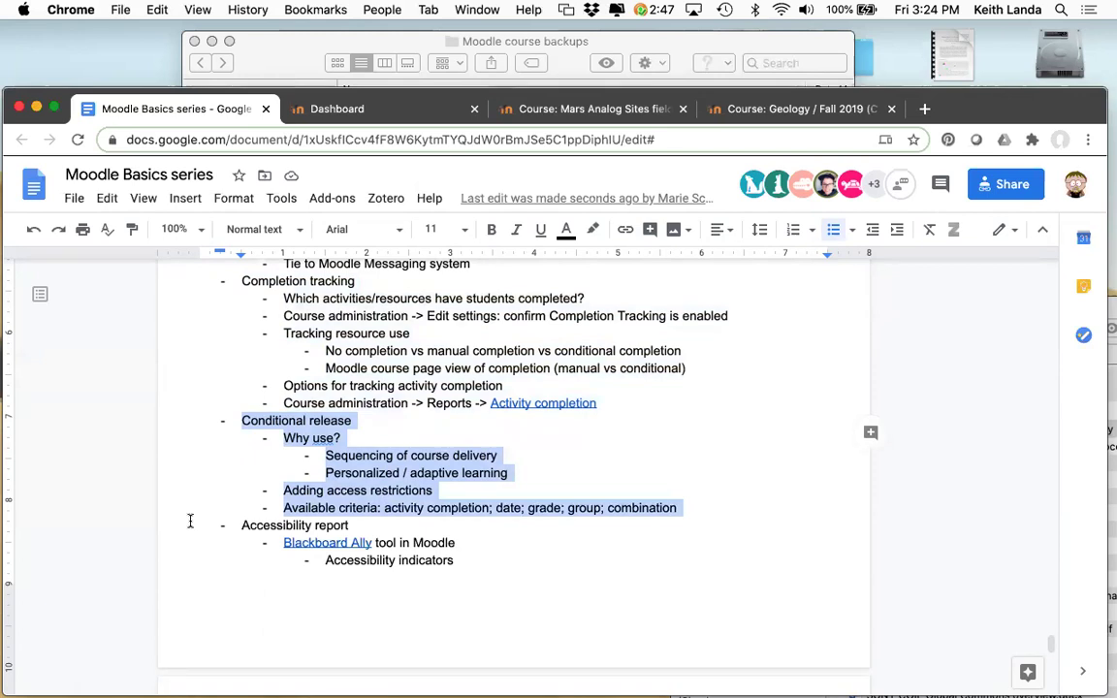
scroll(190, 522, up, 6)
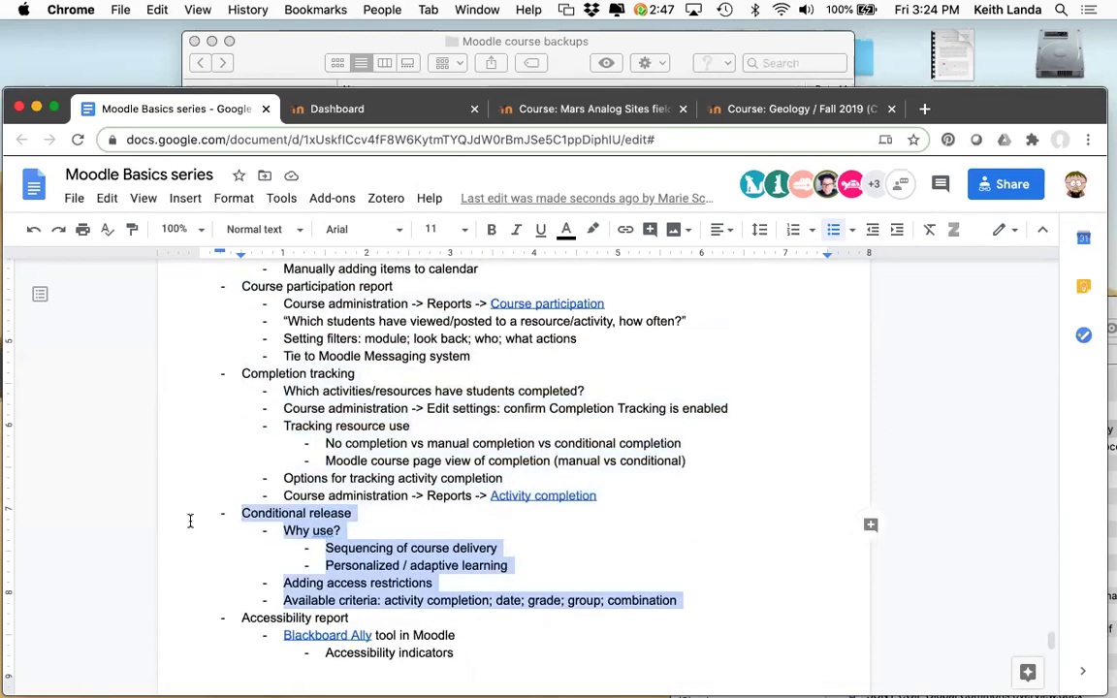
Step: Switch to the Geology / Fall 2019 course page and look through its content down to the Measuring geologic time topic
scroll(190, 521, up, 1)
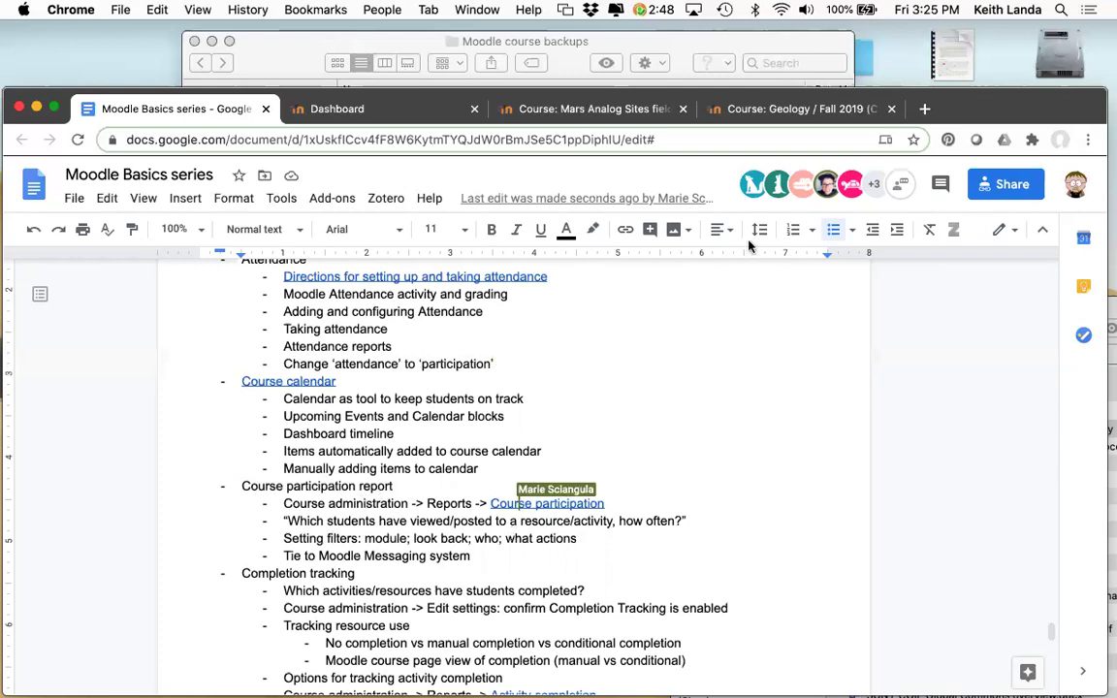
click(769, 110)
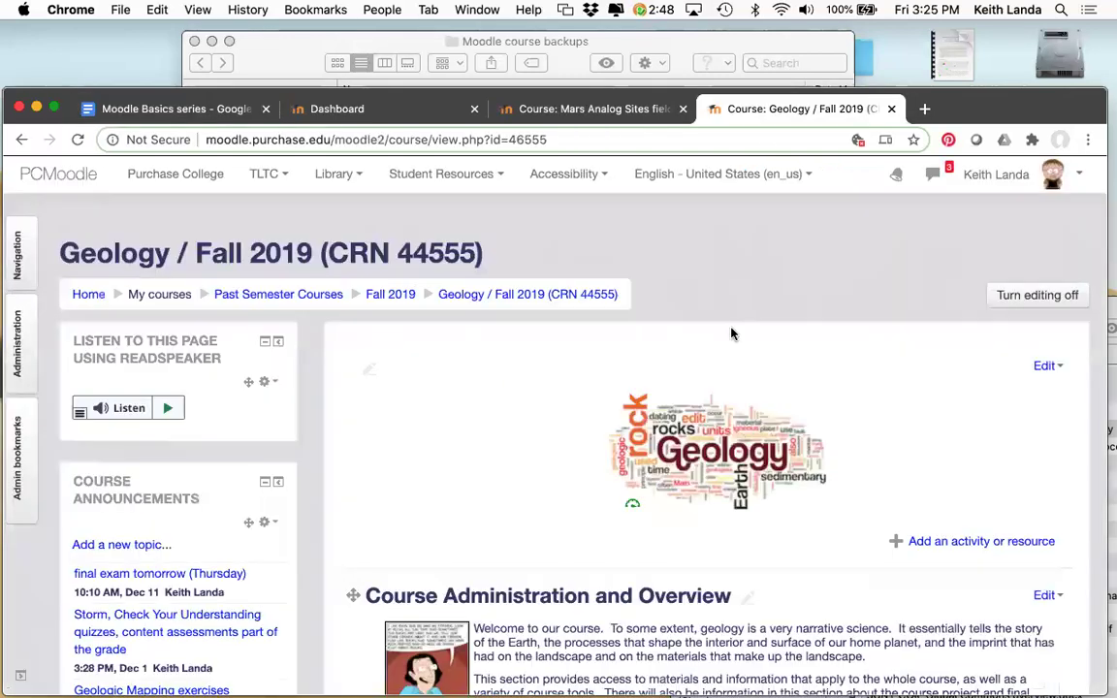
scroll(733, 334, down, 5)
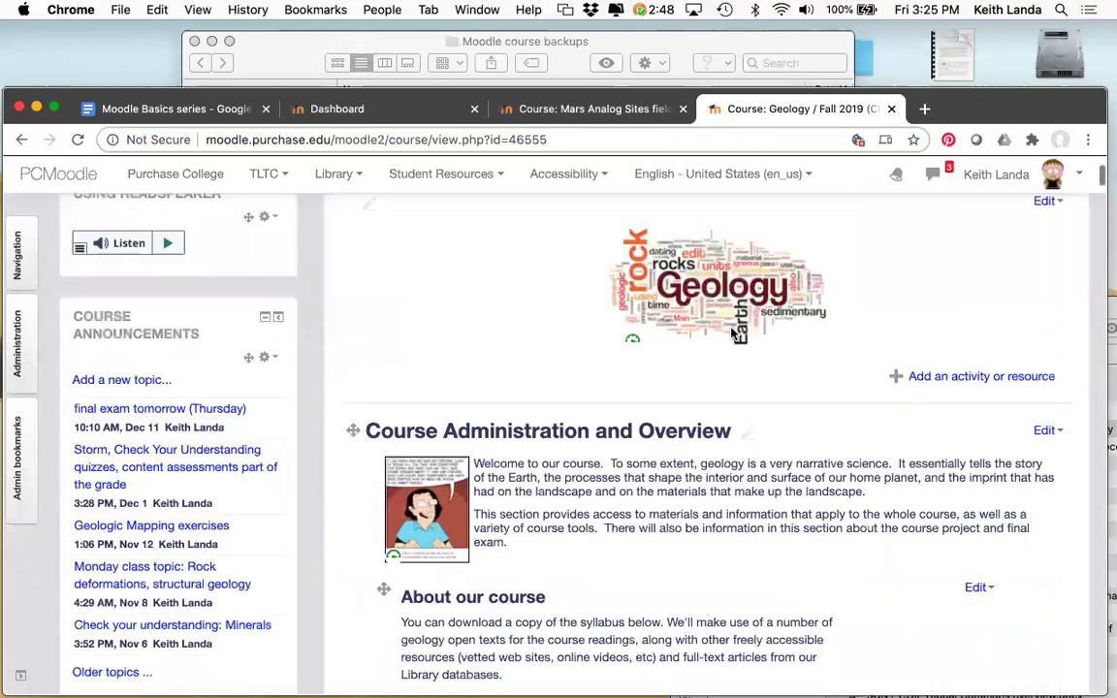
scroll(732, 334, down, 15)
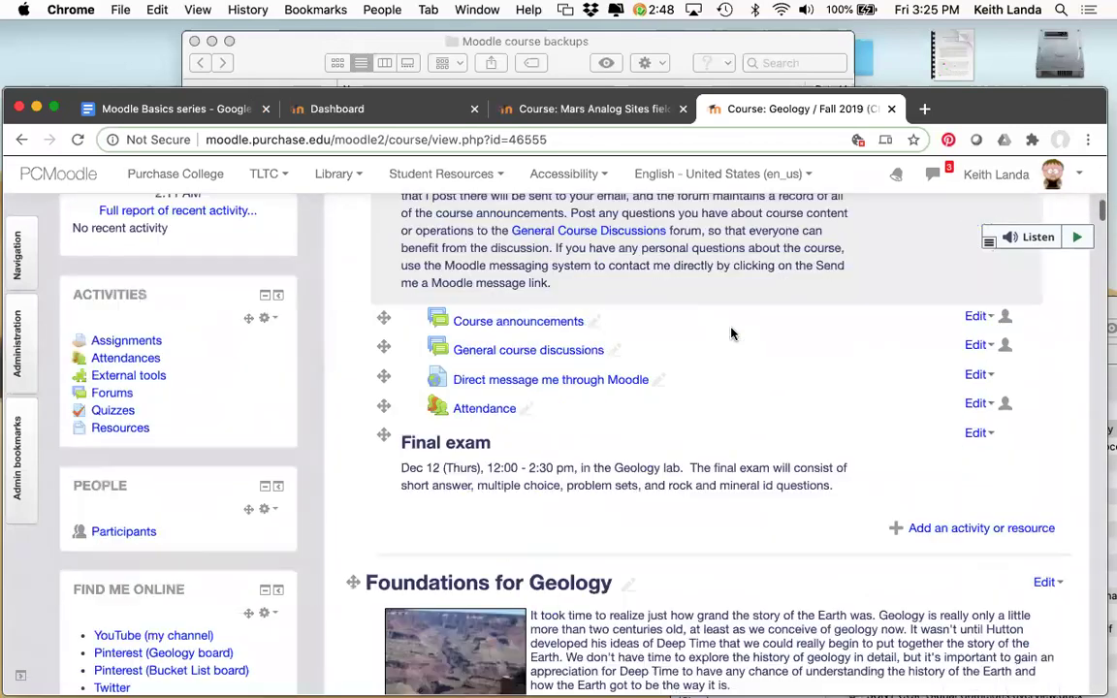
scroll(733, 334, down, 14)
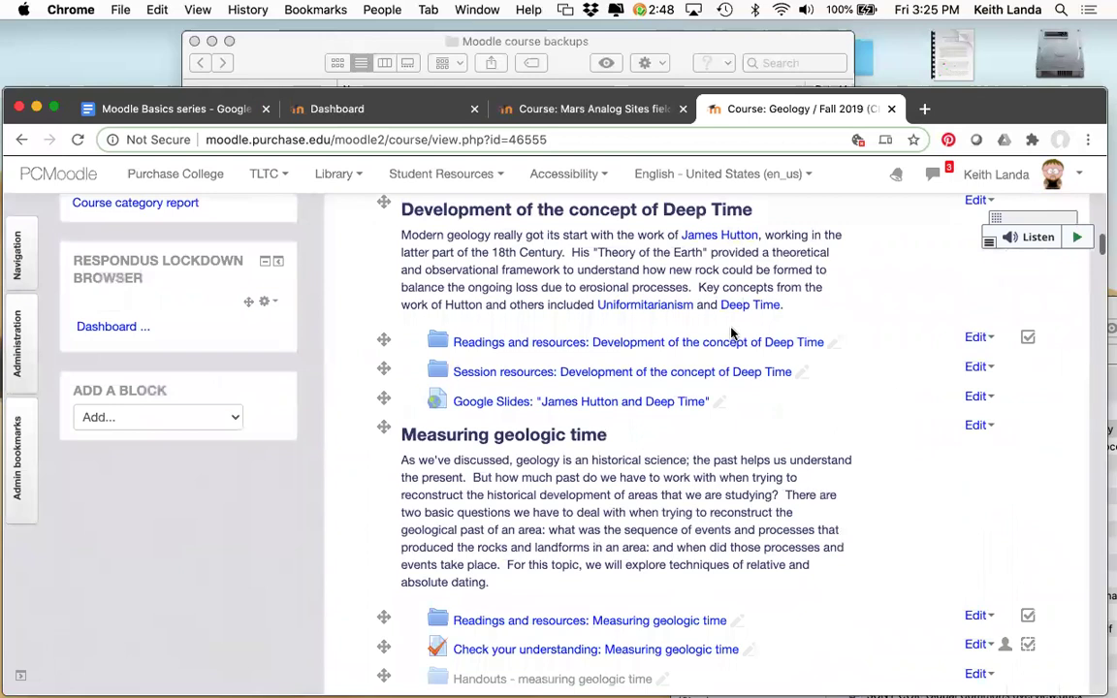
scroll(733, 333, down, 2)
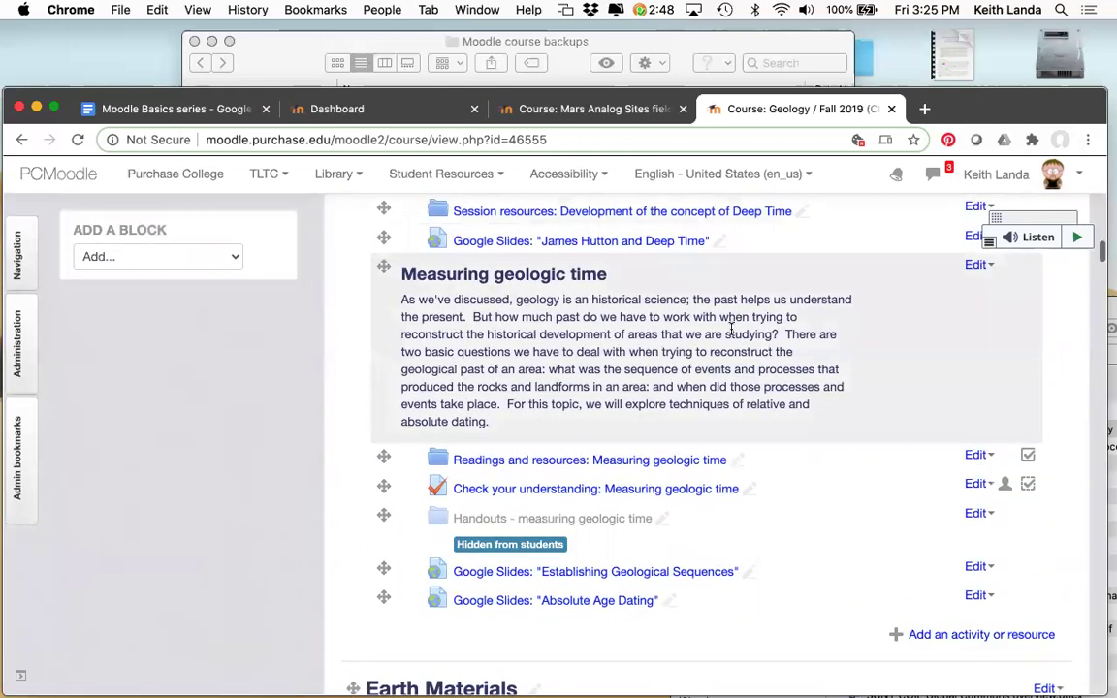
scroll(732, 329, up, 4)
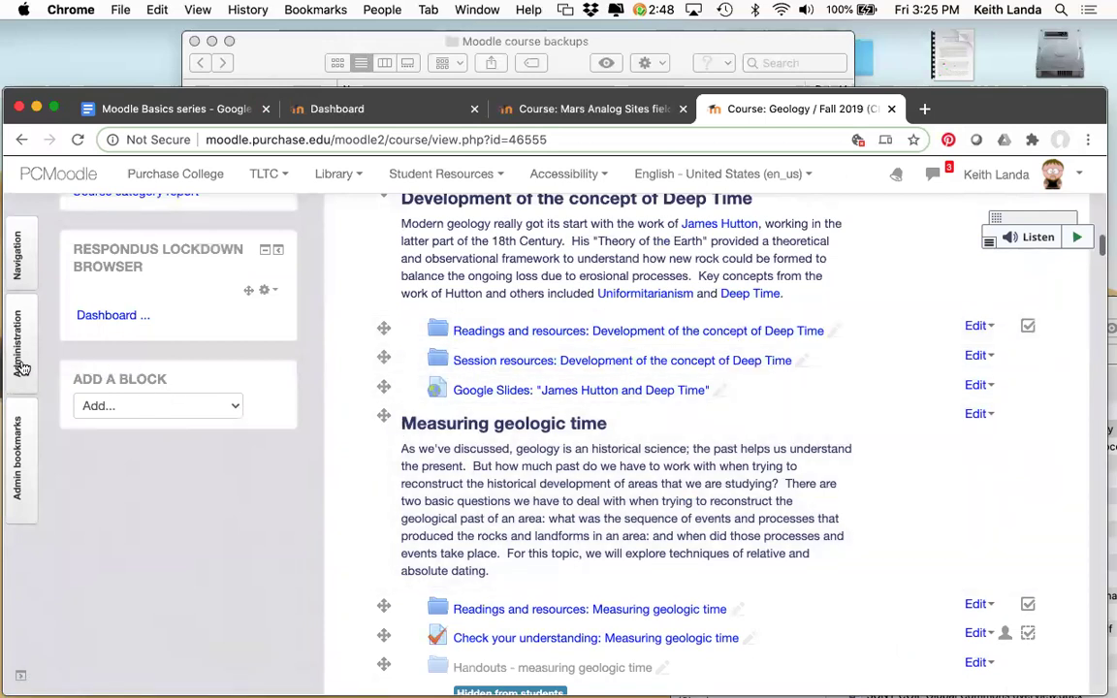
Step: Check the report's path in the Moodle Basics outline, then open the Geology course's Course participation report
mouse_move(21, 367)
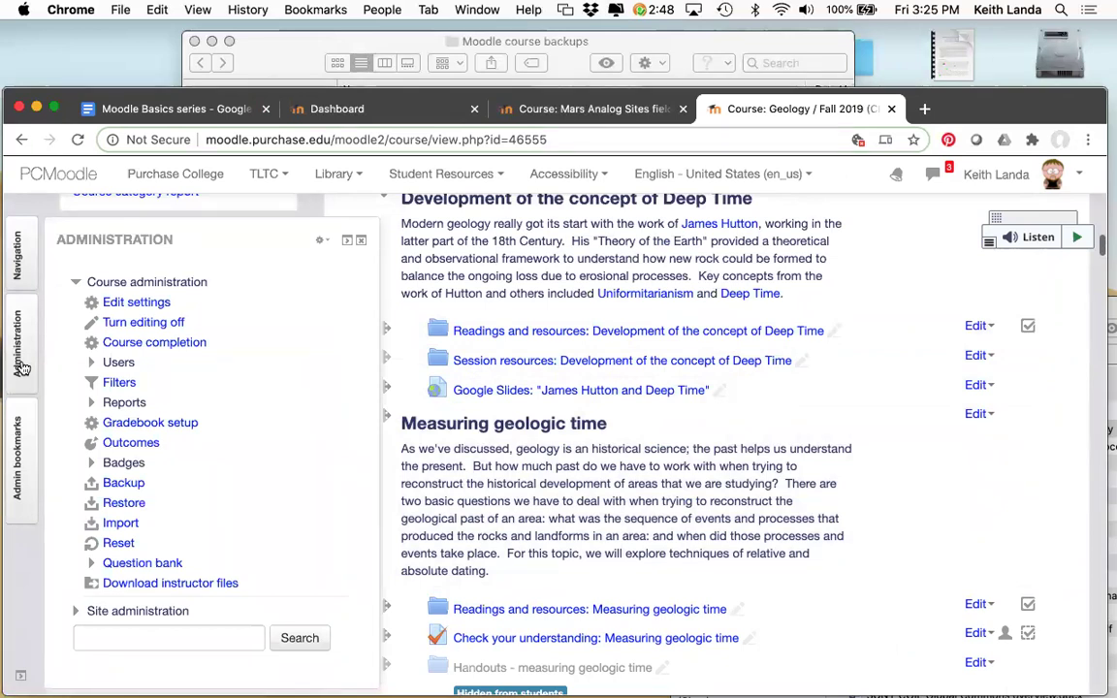
click(209, 111)
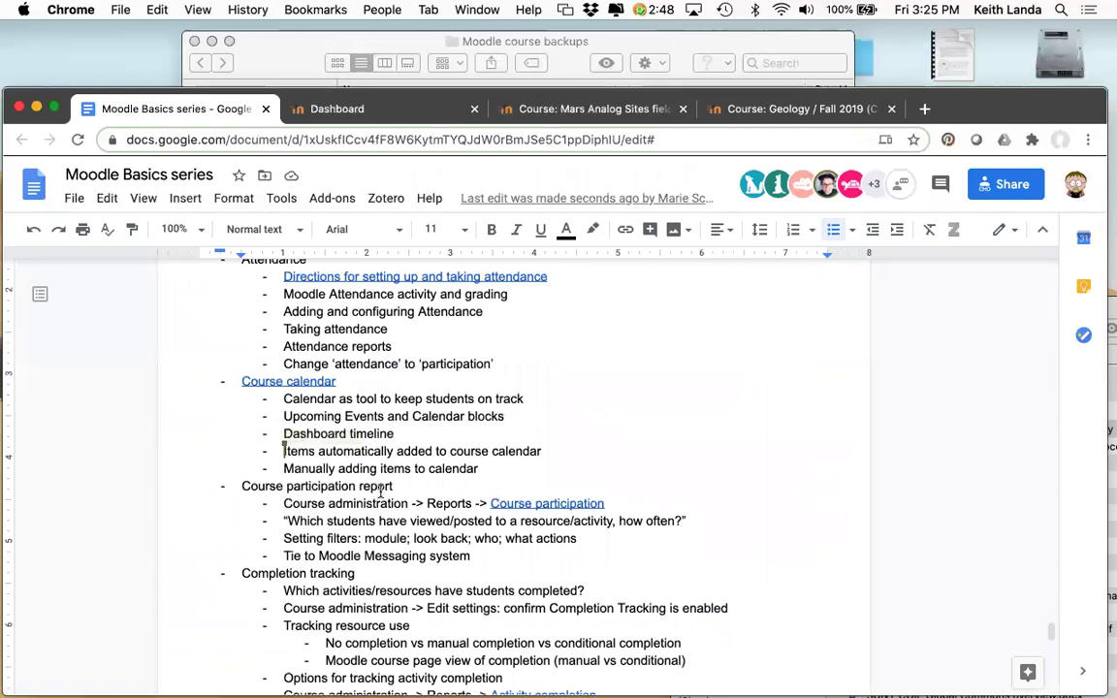
click(742, 108)
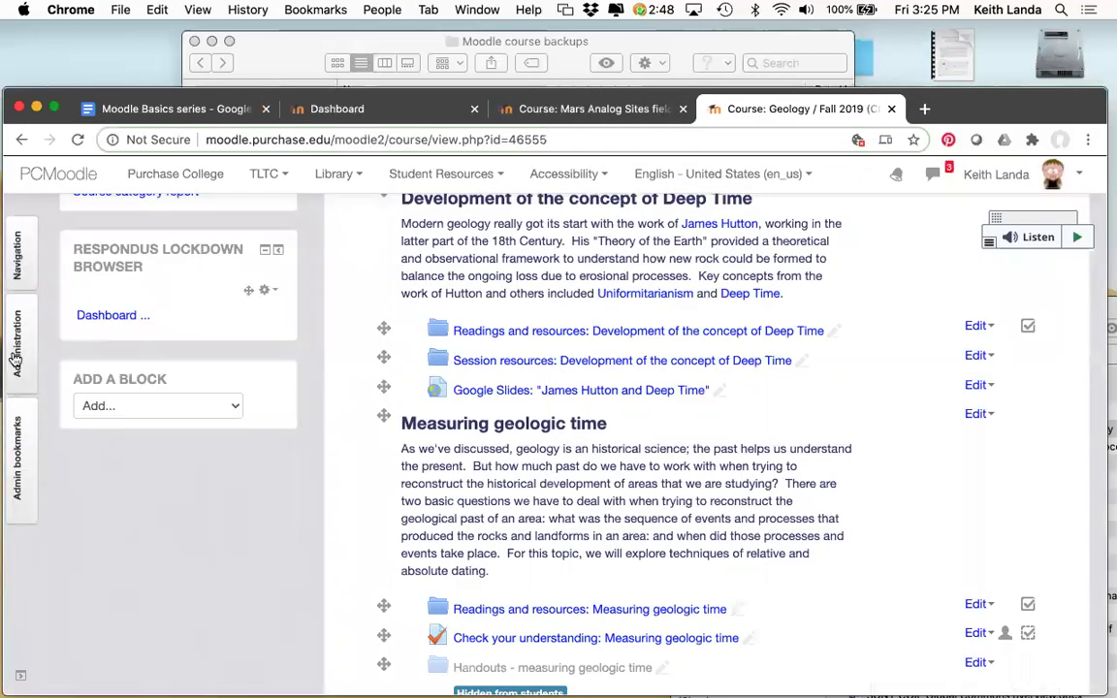
mouse_move(15, 358)
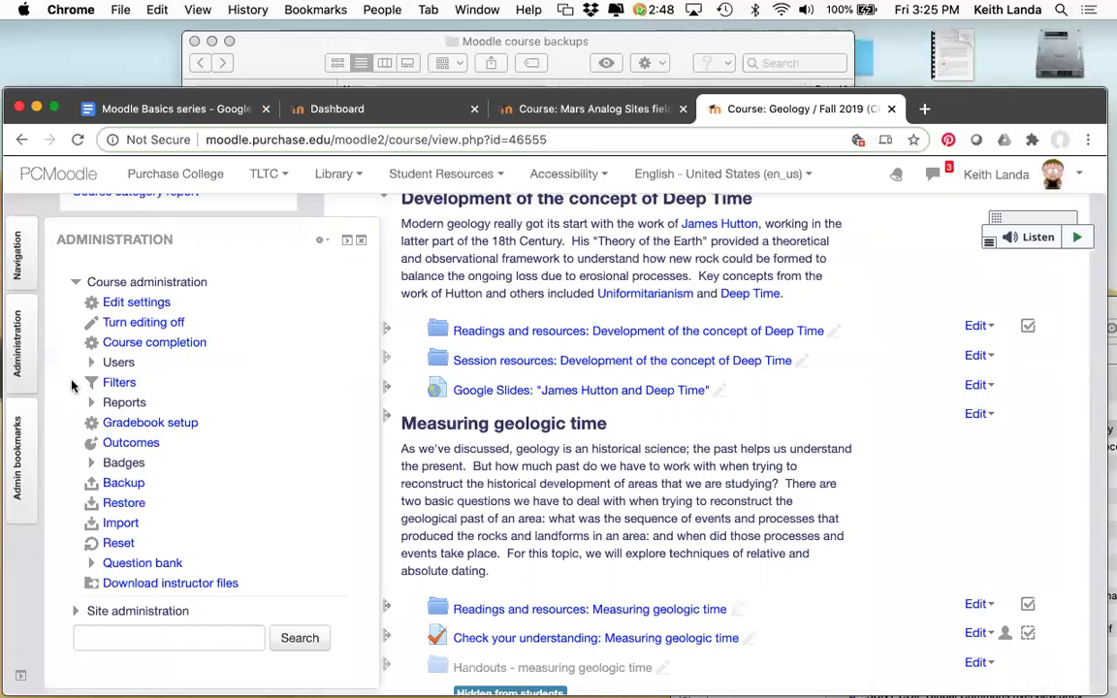
click(117, 402)
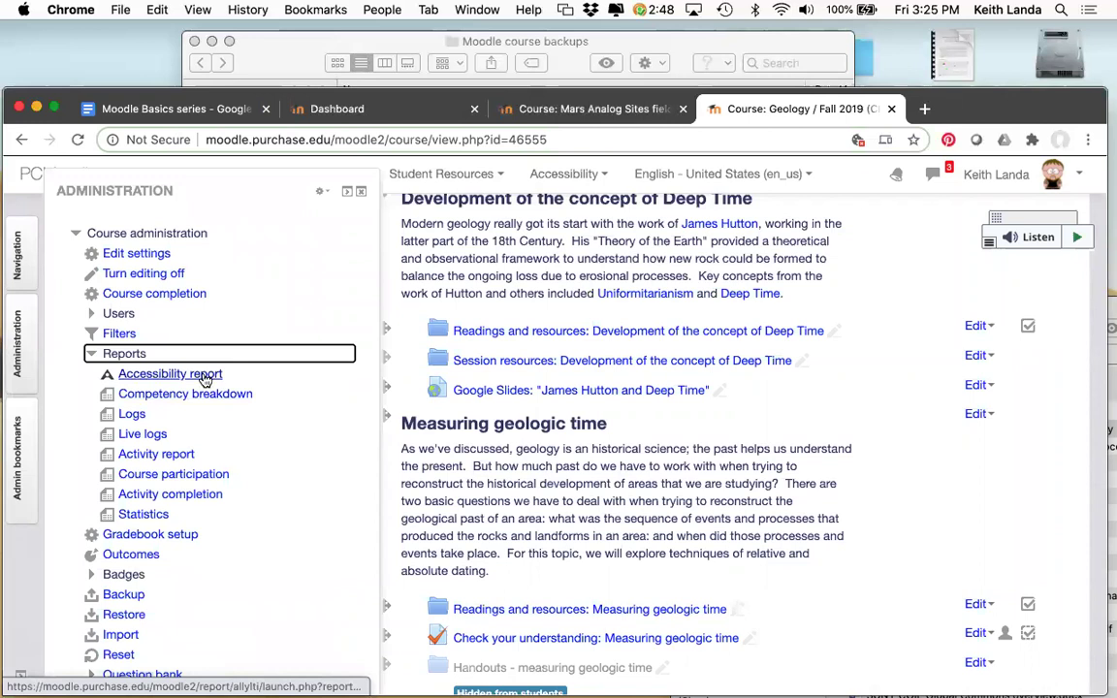
click(199, 474)
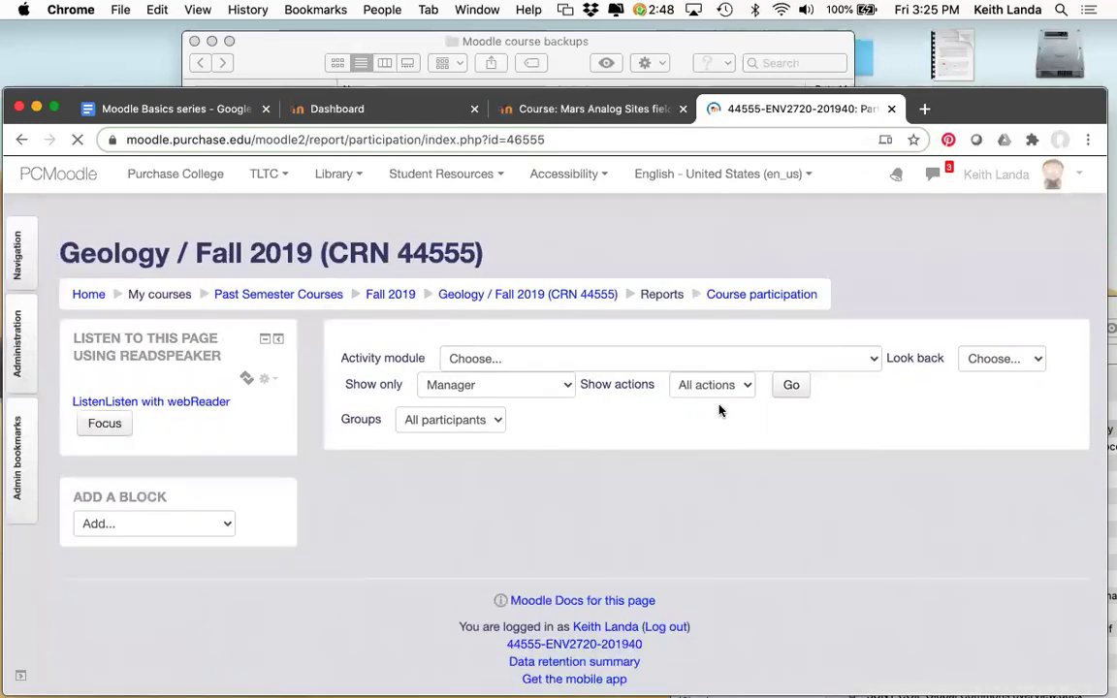
Step: Set the participation report's activity module to Geology Open Textbooks and its look-back period to Last year
click(762, 368)
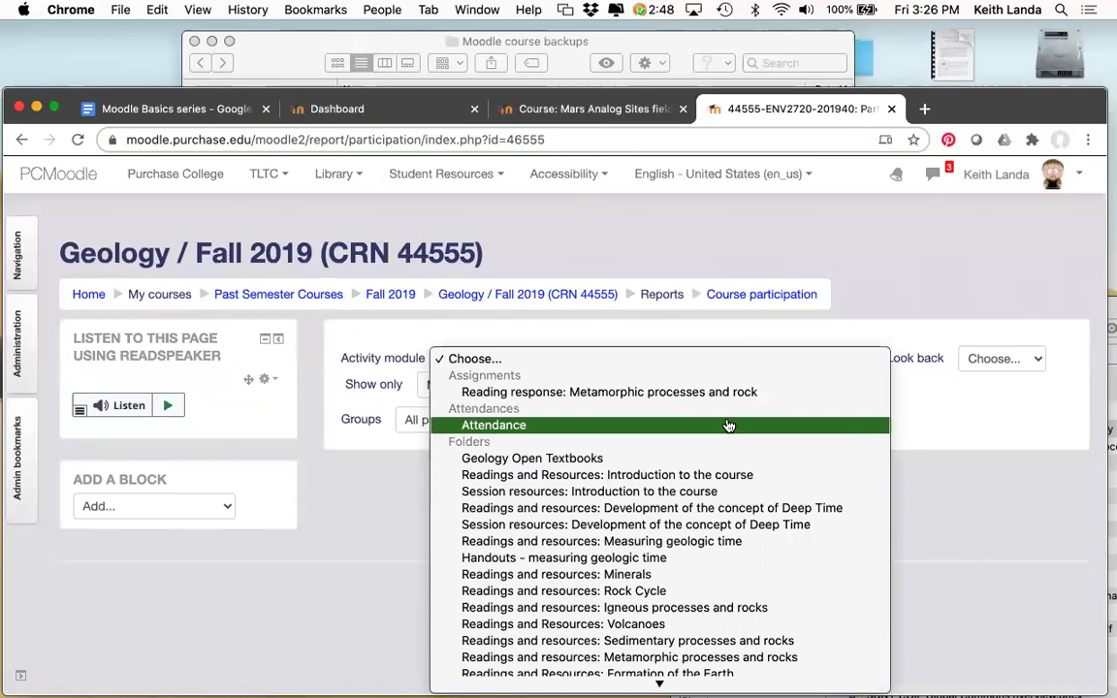
click(611, 459)
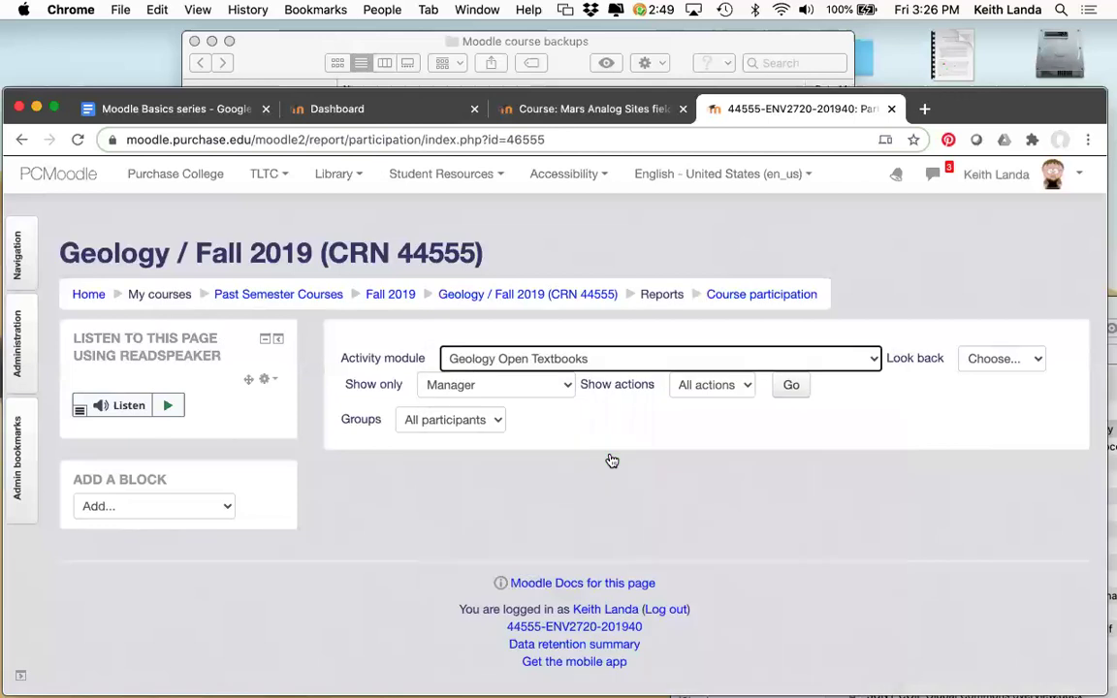
click(1015, 359)
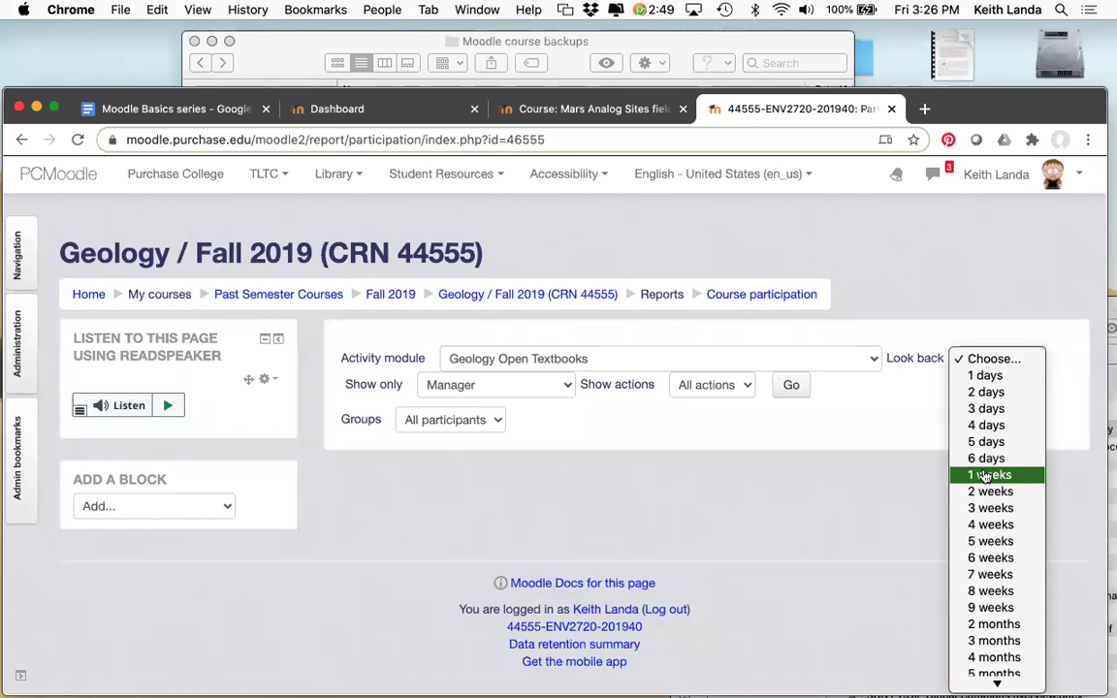
scroll(987, 473, down, 3)
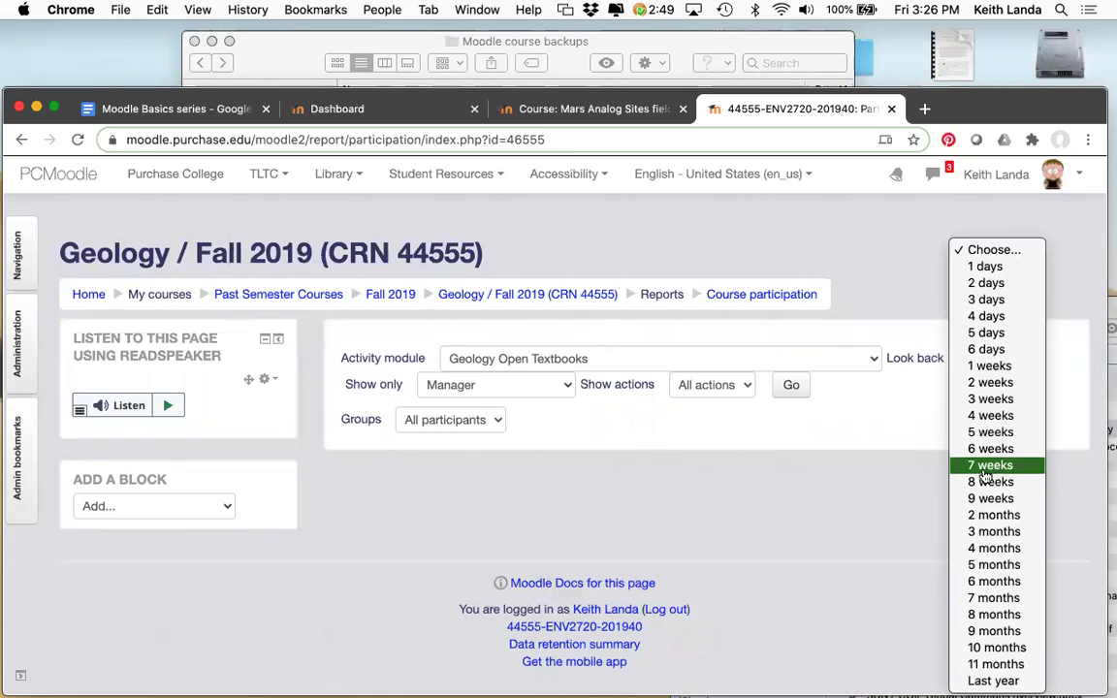
click(990, 681)
Step: Limit the report to the Student role and View actions, and run it
click(560, 393)
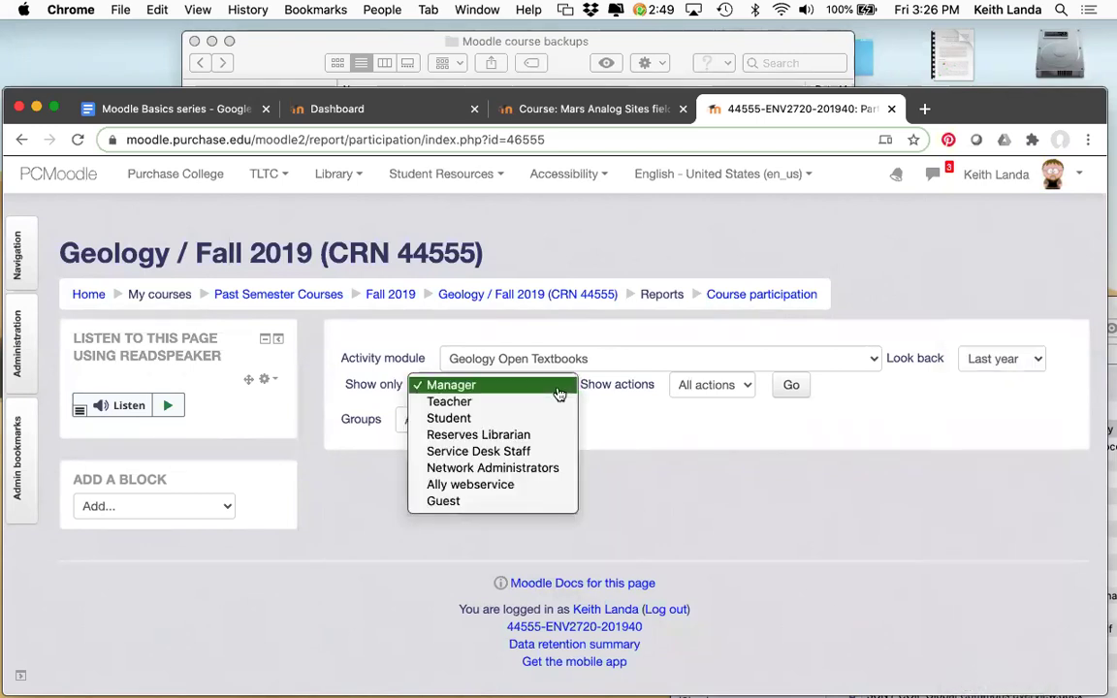
click(485, 417)
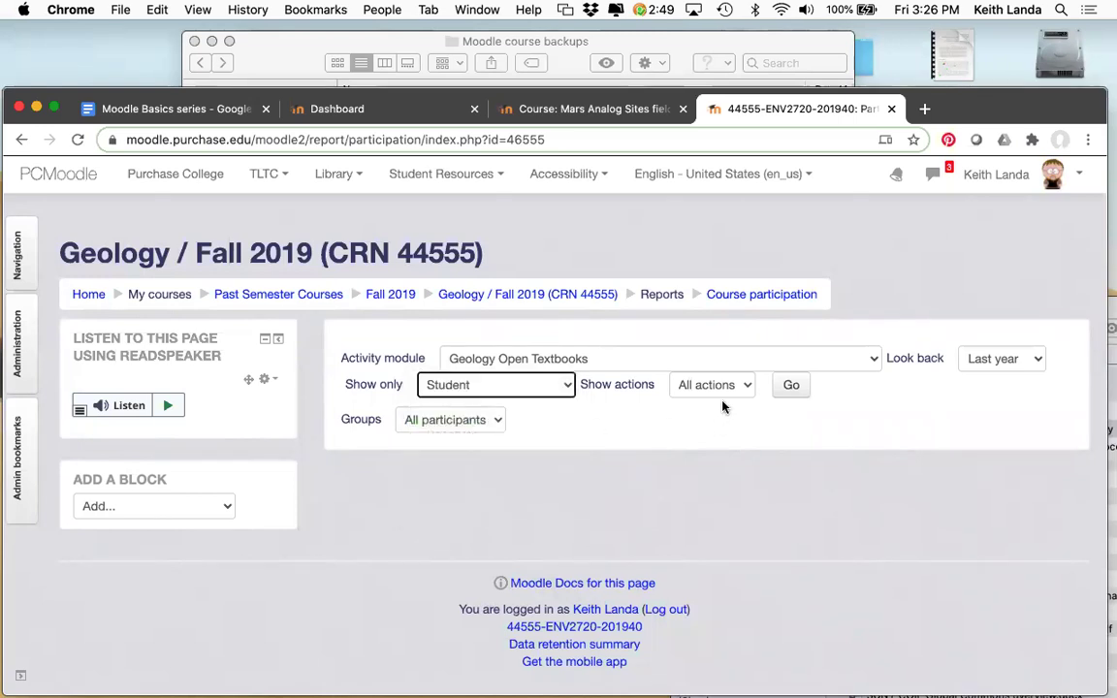
click(732, 389)
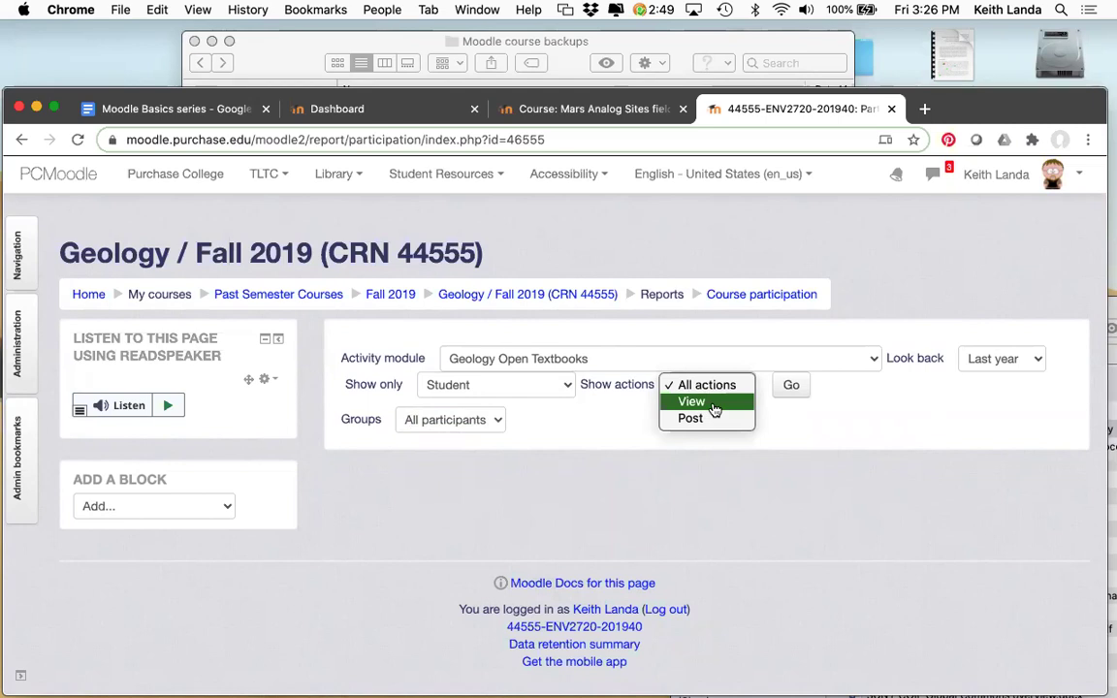
click(715, 408)
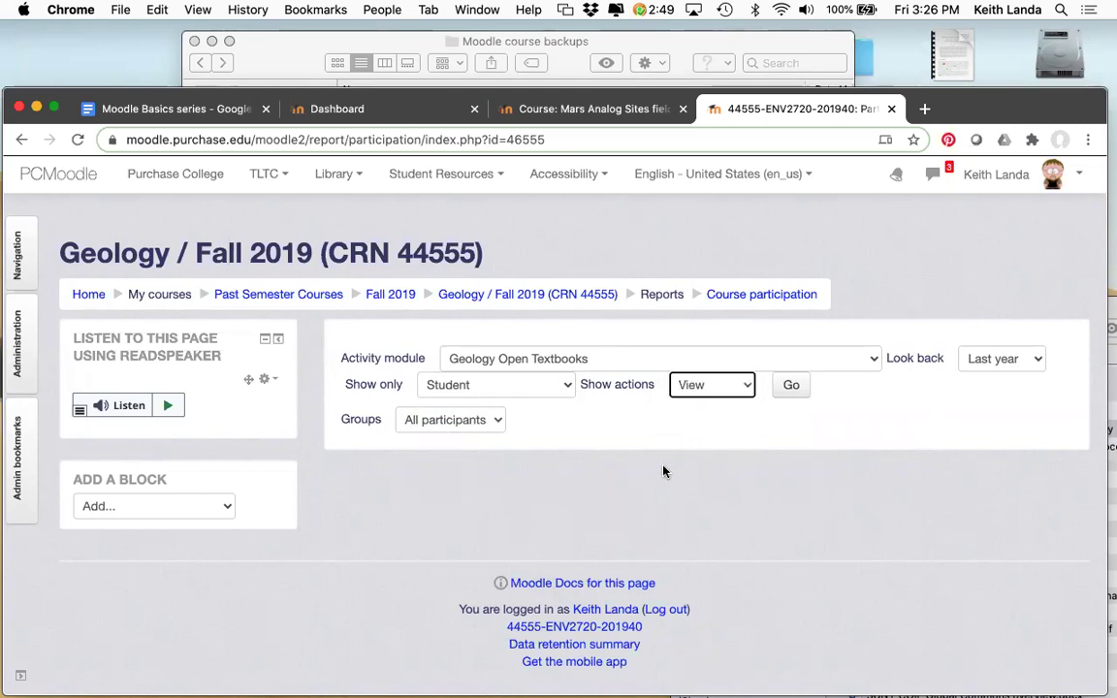
click(791, 387)
click(792, 387)
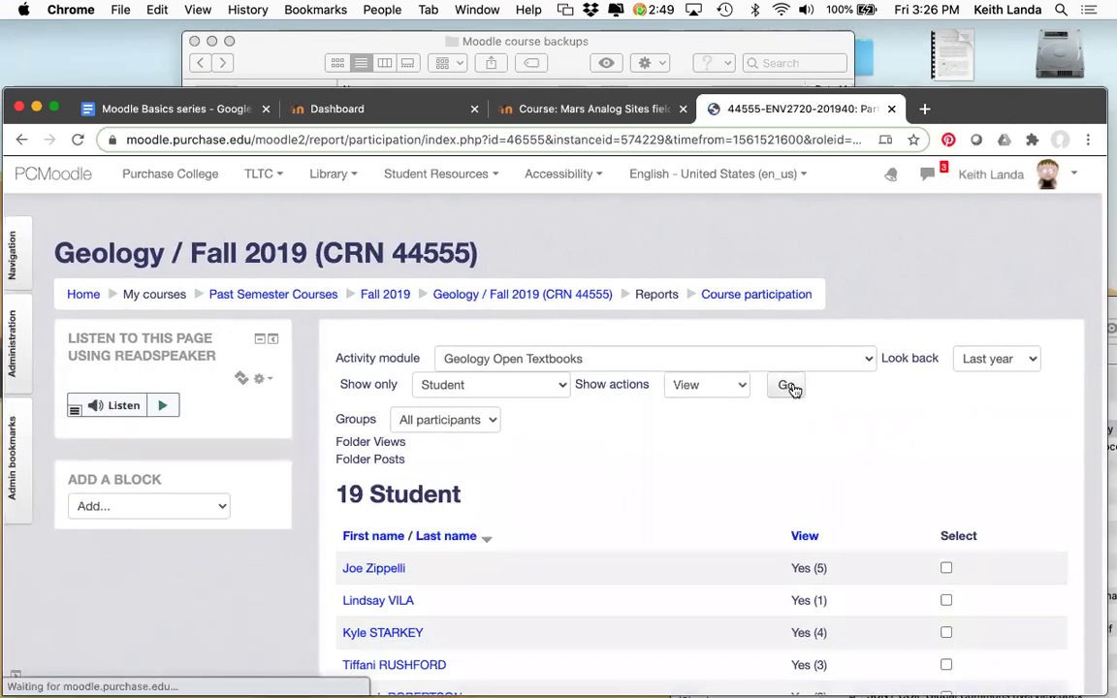
Step: Examine the student list to see who has viewed Geology Open Textbooks and how often
scroll(793, 389, down, 5)
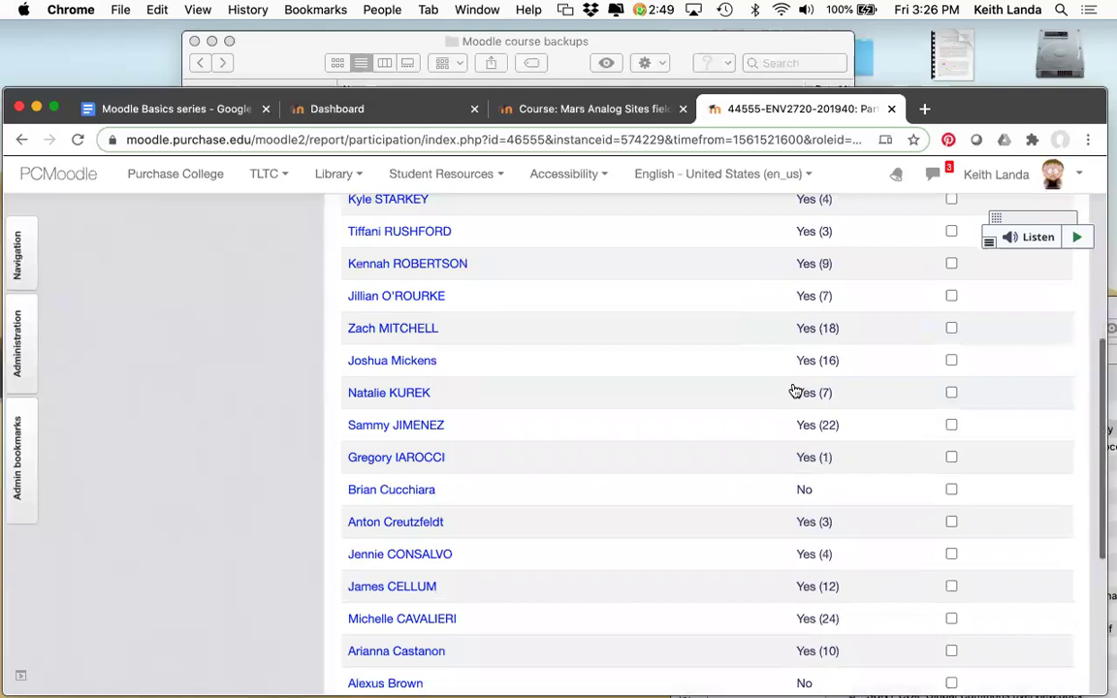
scroll(793, 391, up, 2)
scroll(550, 460, up, 3)
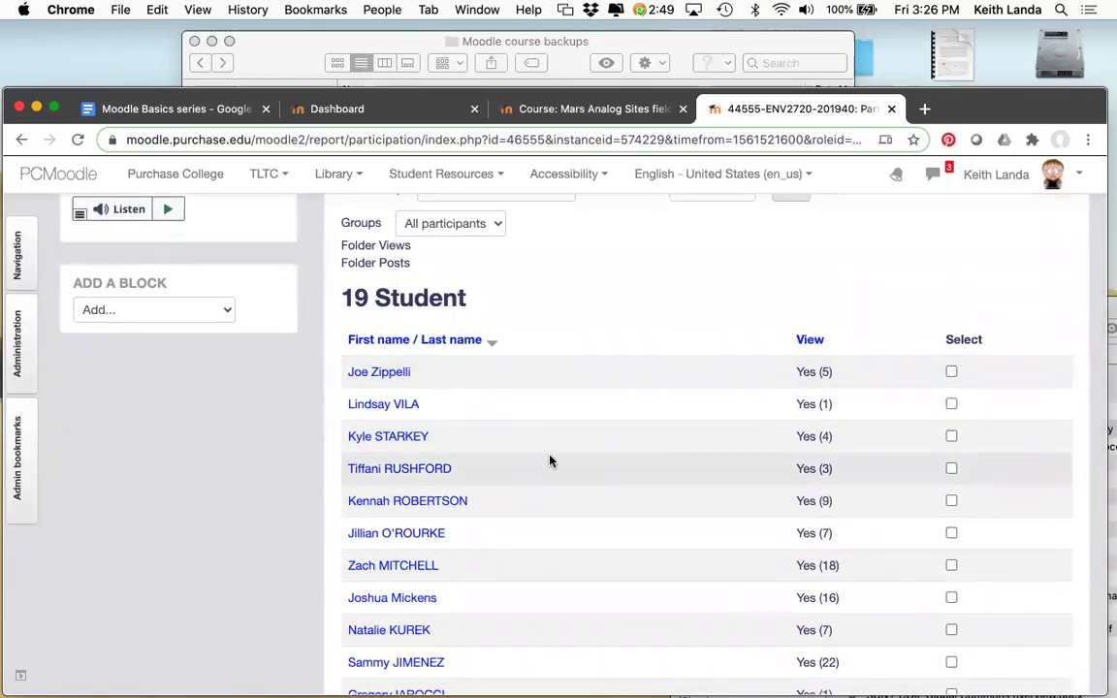
scroll(550, 461, down, 3)
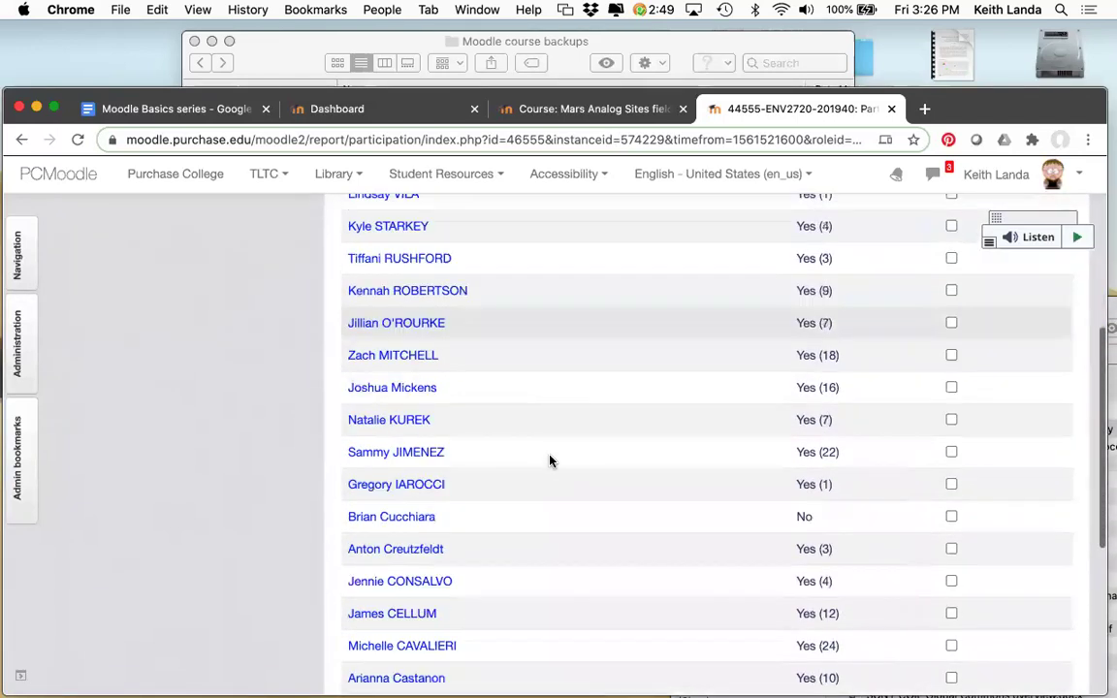
scroll(550, 461, down, 3)
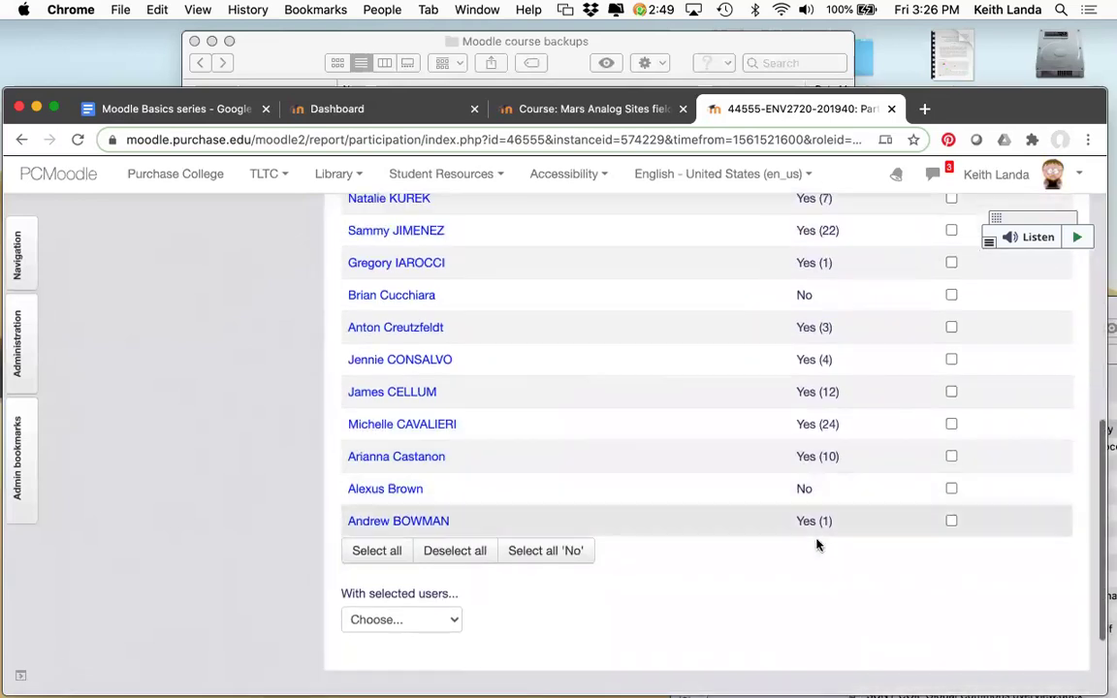
scroll(869, 393, up, 1)
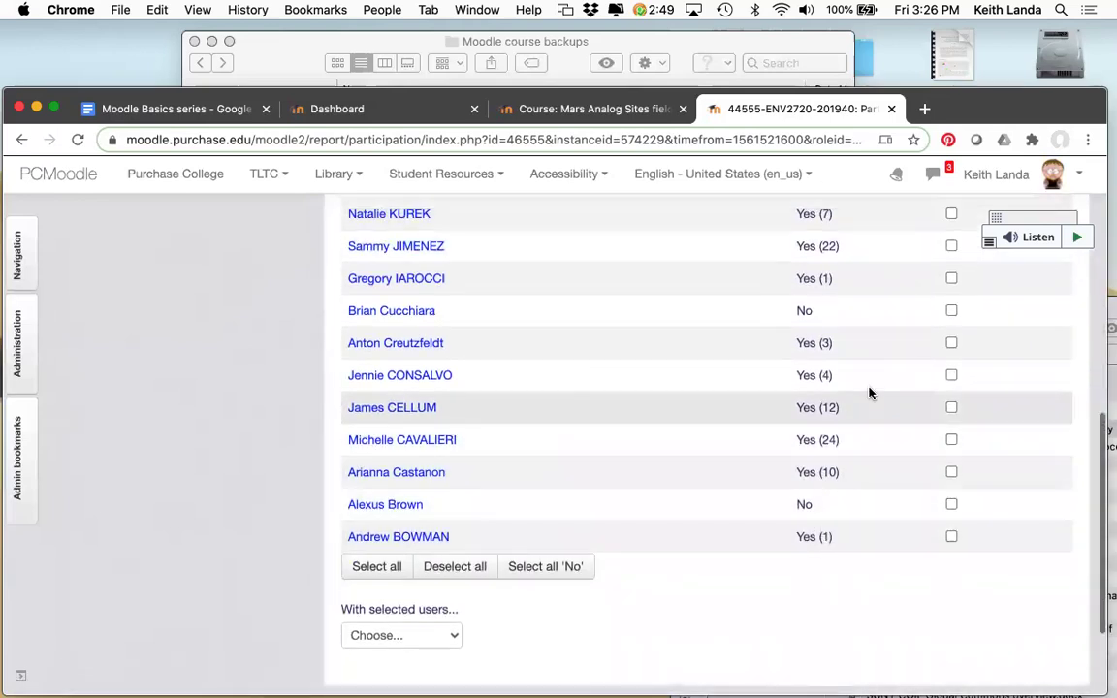
scroll(855, 439, up, 3)
scroll(854, 455, down, 1)
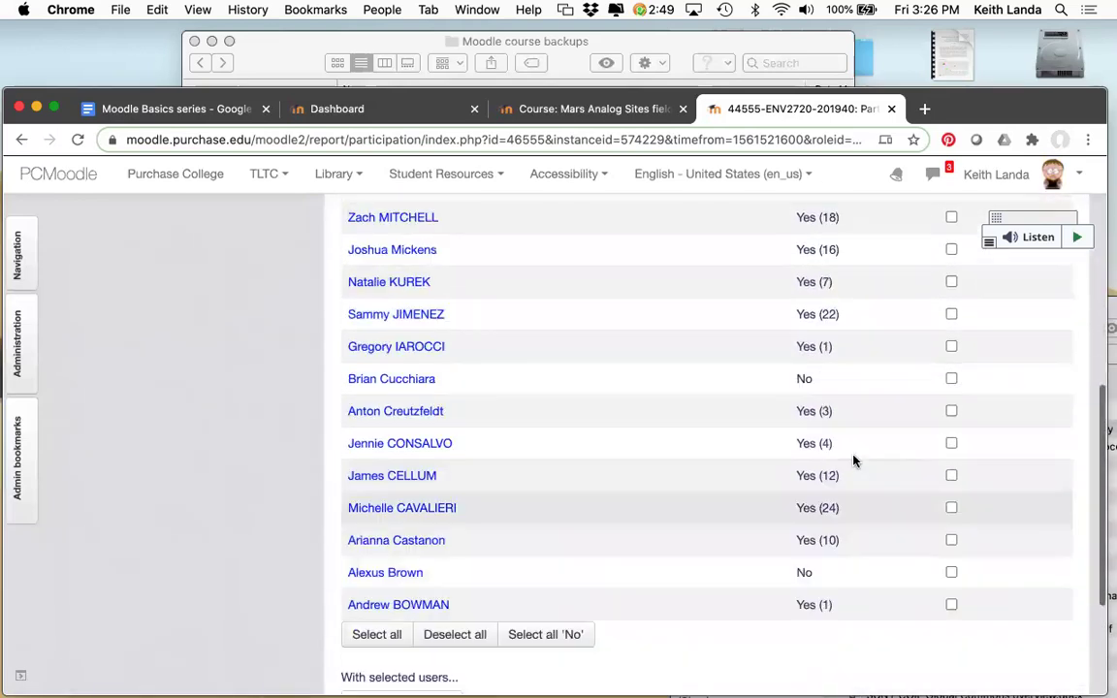
scroll(854, 461, down, 3)
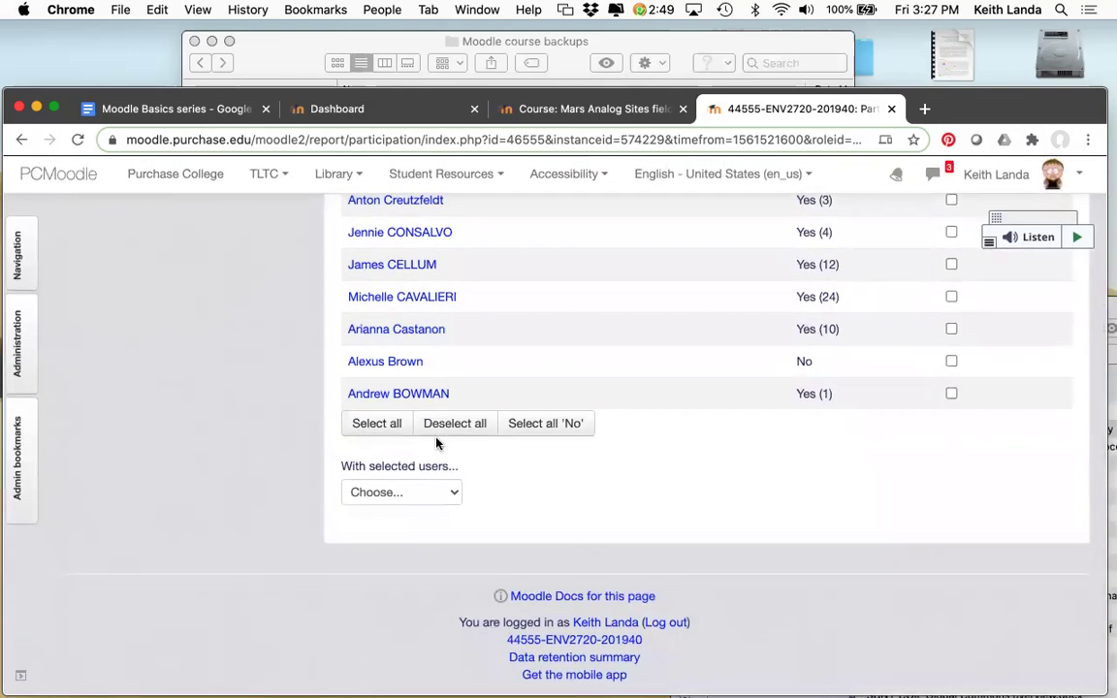
Step: Select all students marked 'No' and open the Send a message form for them, cancelling without sending
click(539, 427)
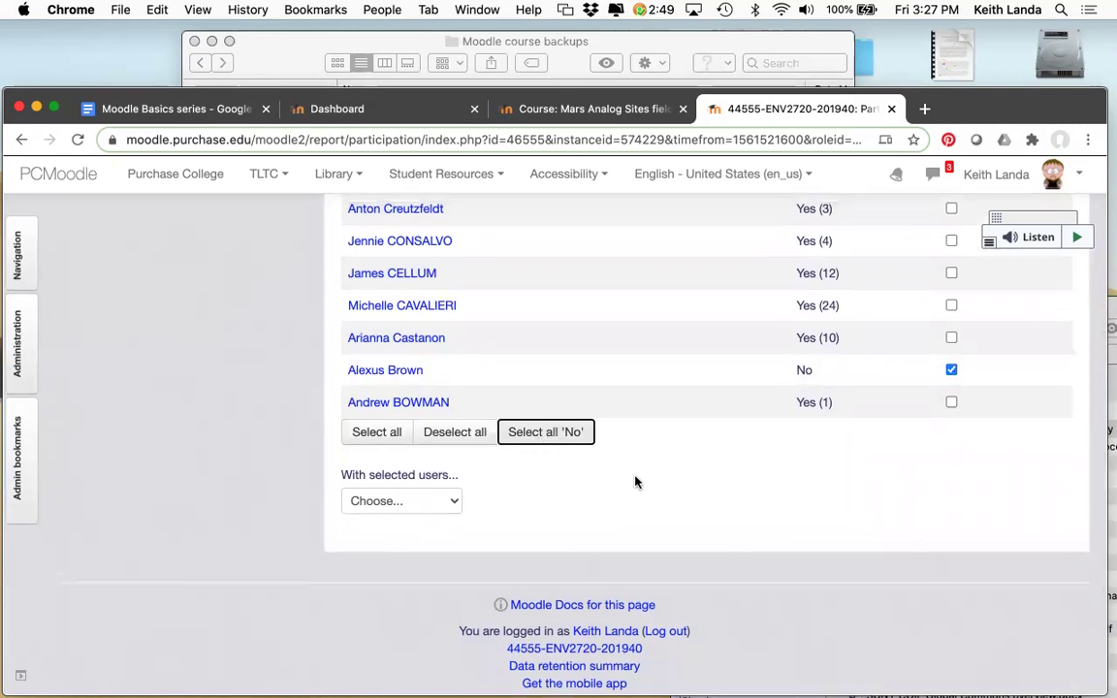
scroll(638, 481, up, 5)
scroll(638, 481, down, 5)
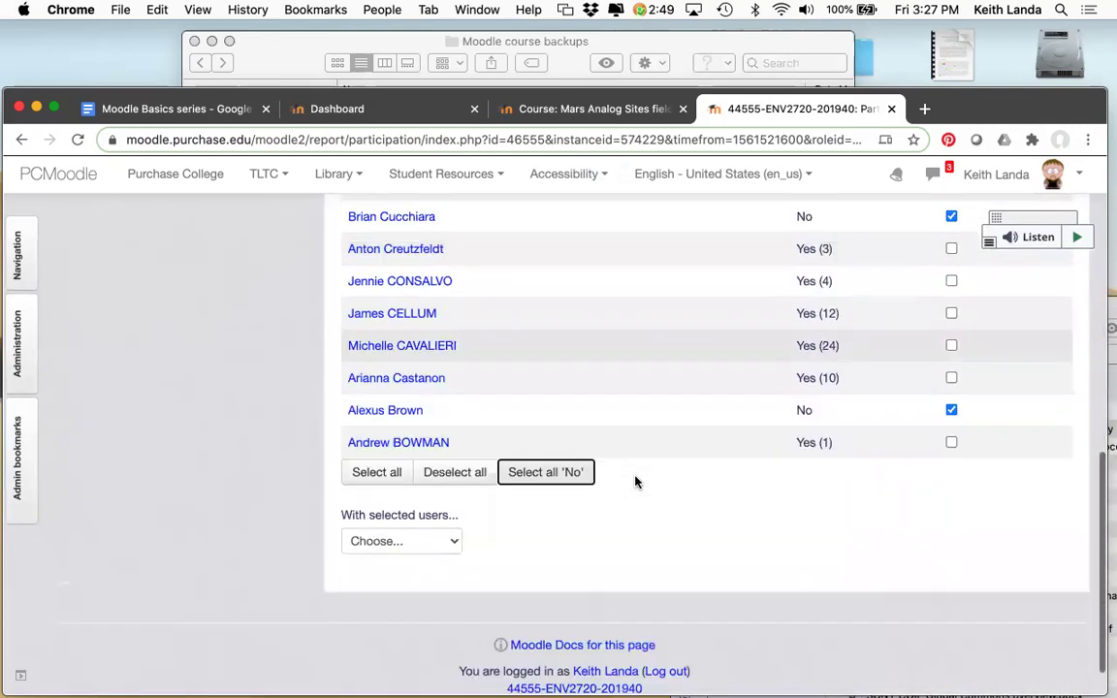
click(429, 507)
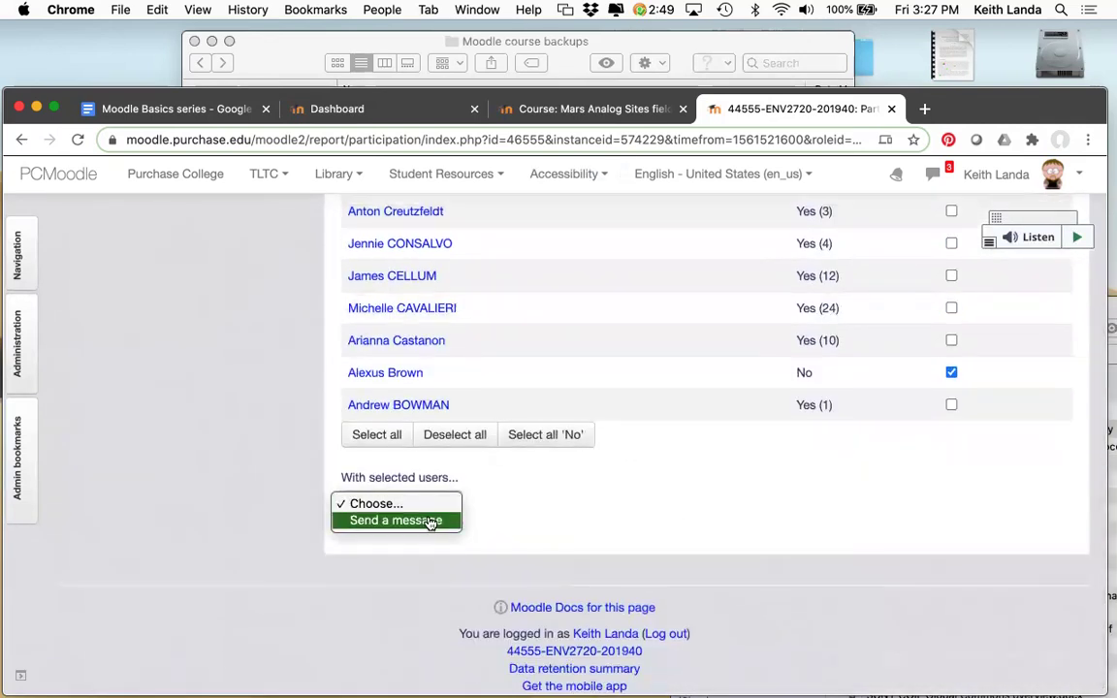
click(429, 522)
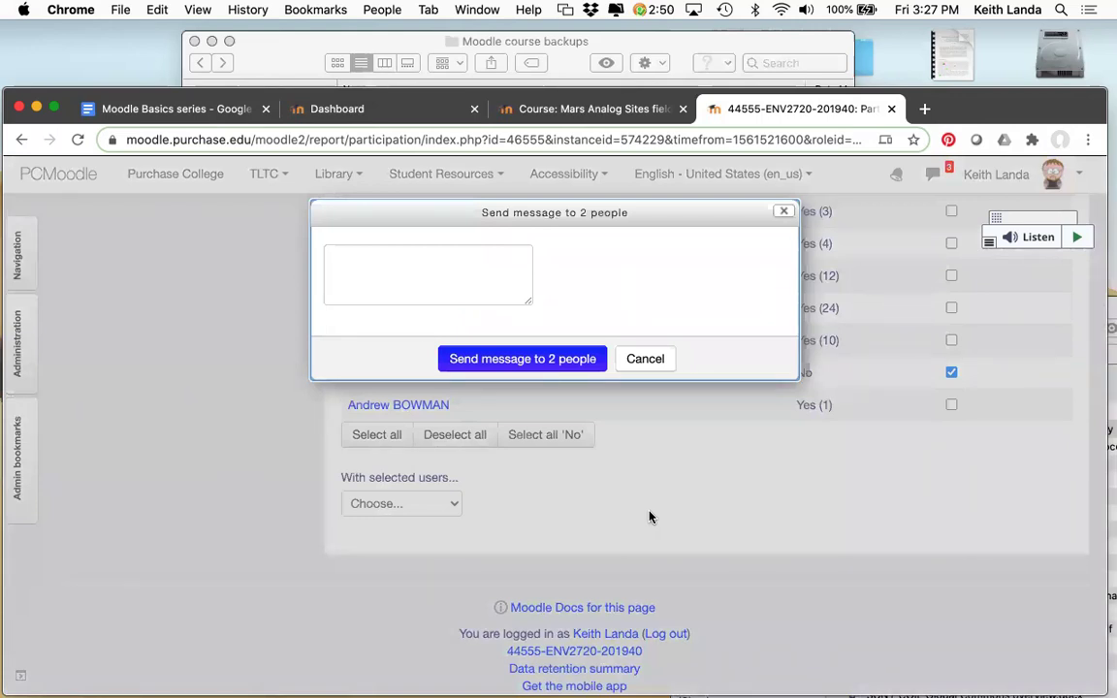
click(647, 360)
Step: Return from the participation report to the Geology / Fall 2019 course page
scroll(628, 377, up, 10)
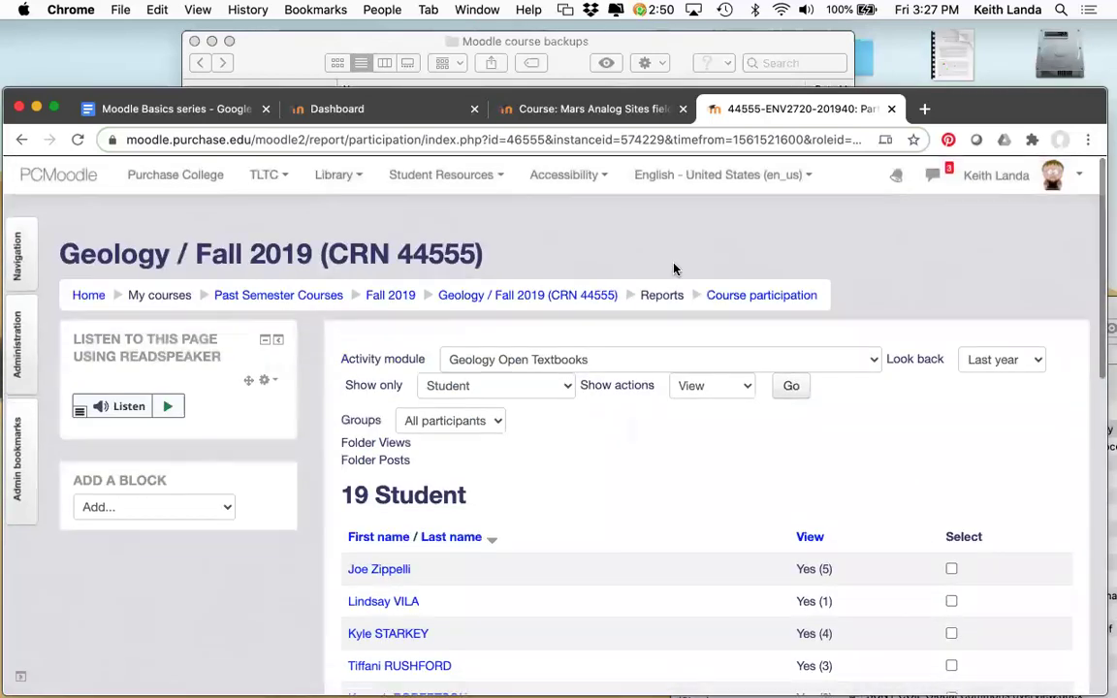
click(540, 295)
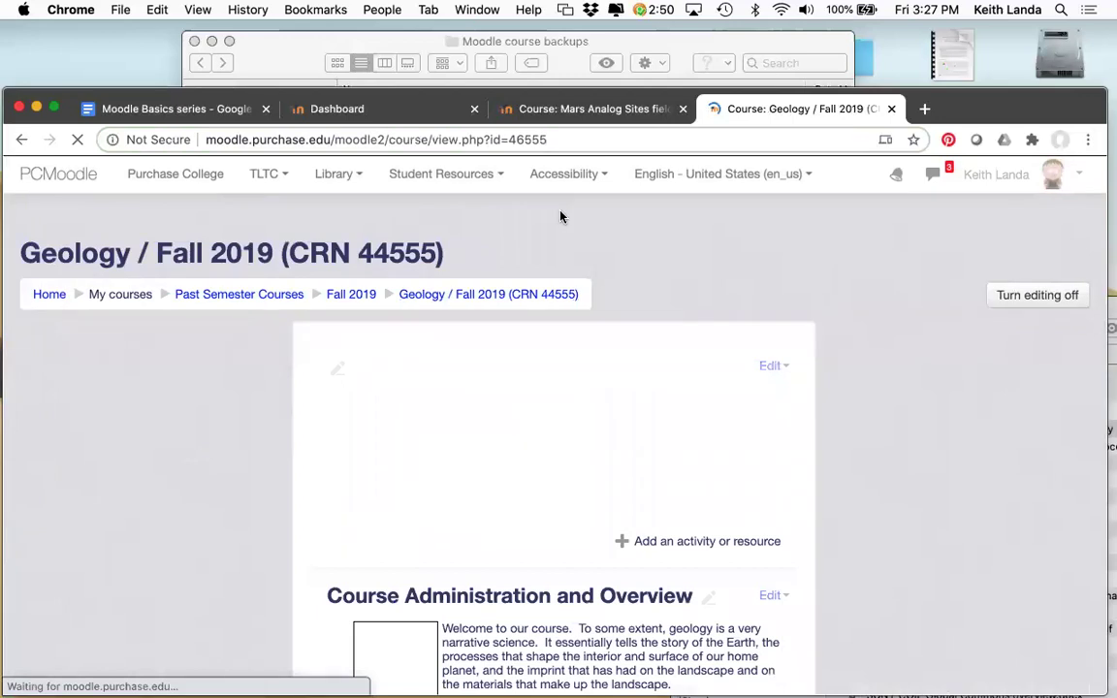
Step: Switch to the Mars Analog Sites field trip course and open its Course participation report
click(580, 112)
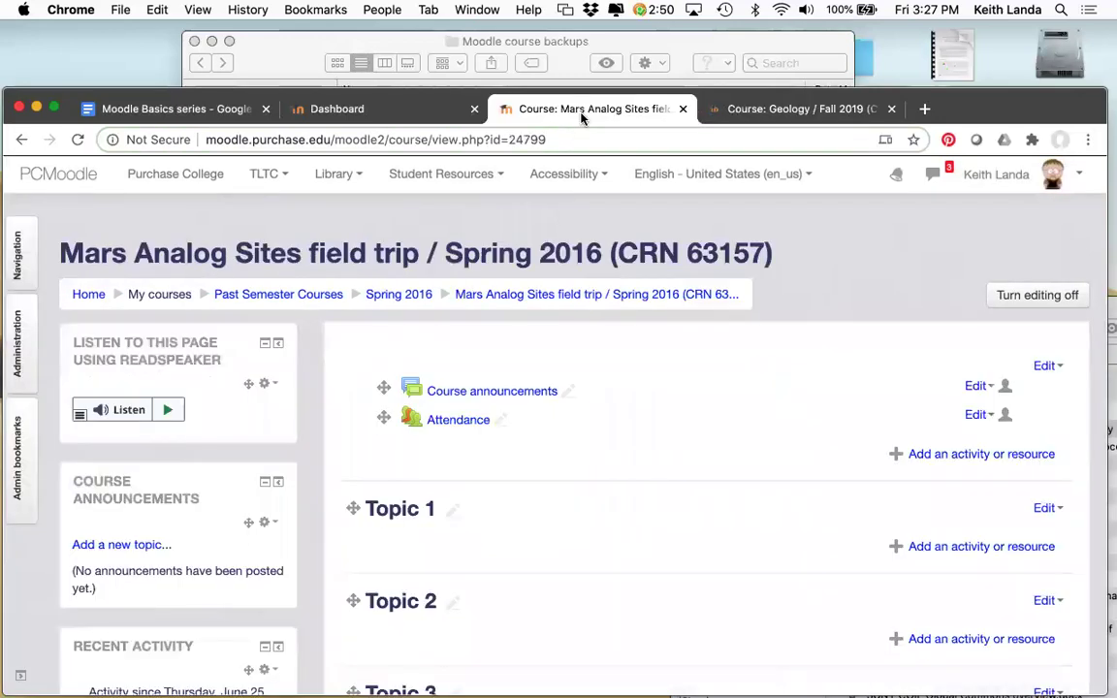
scroll(516, 388, down, 5)
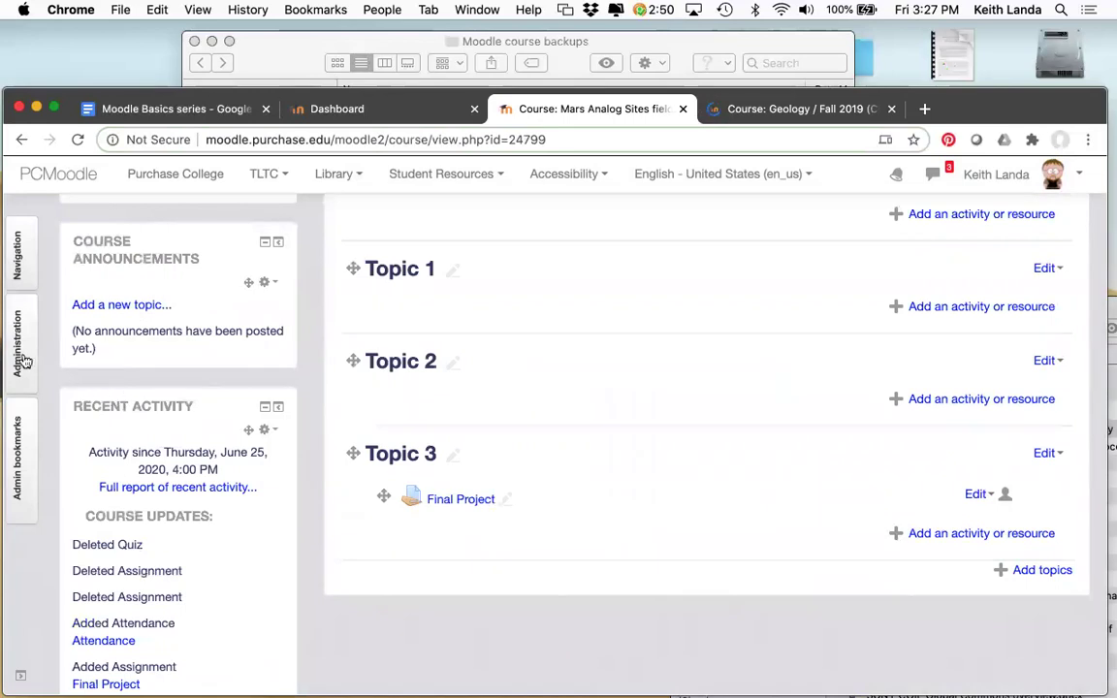
click(23, 361)
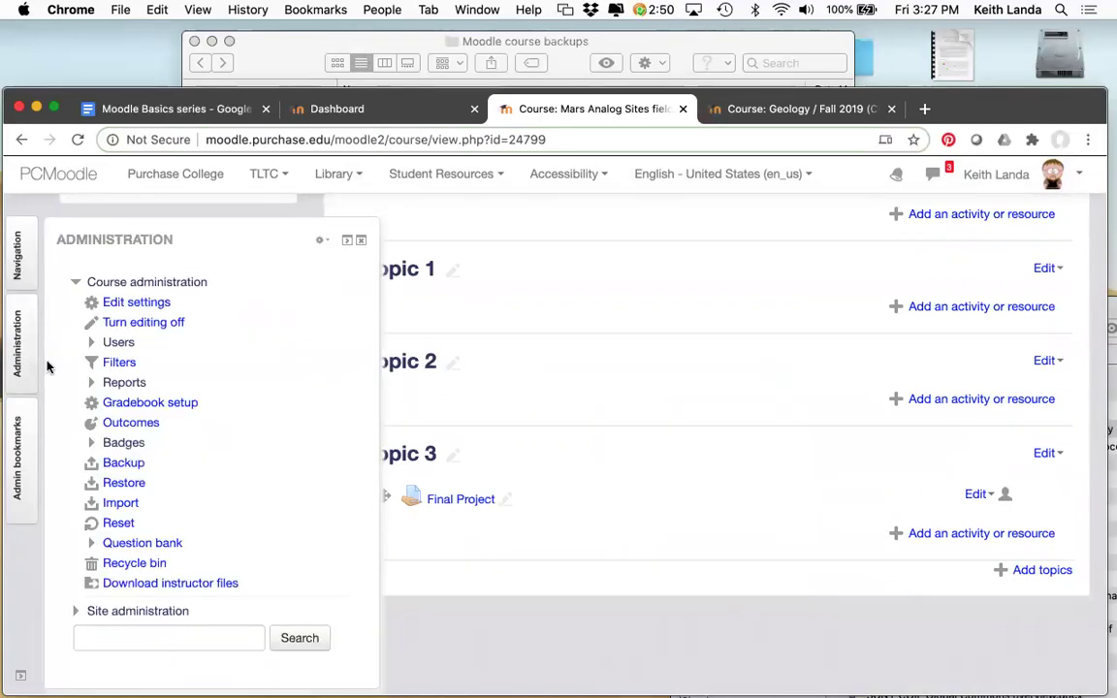
click(92, 381)
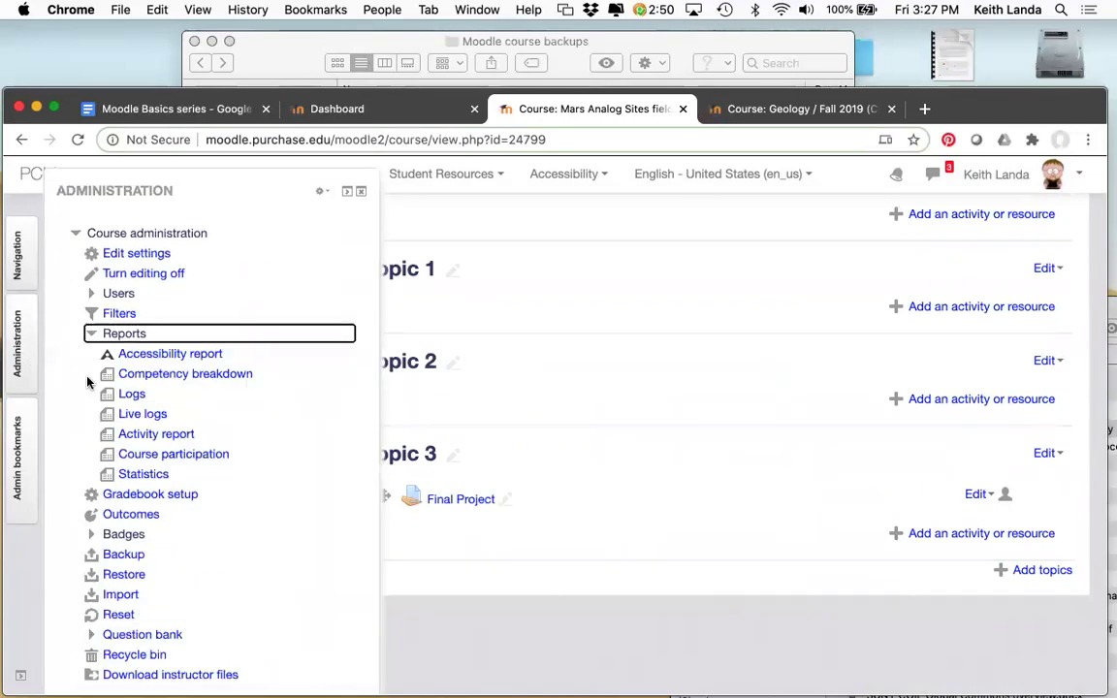
click(189, 455)
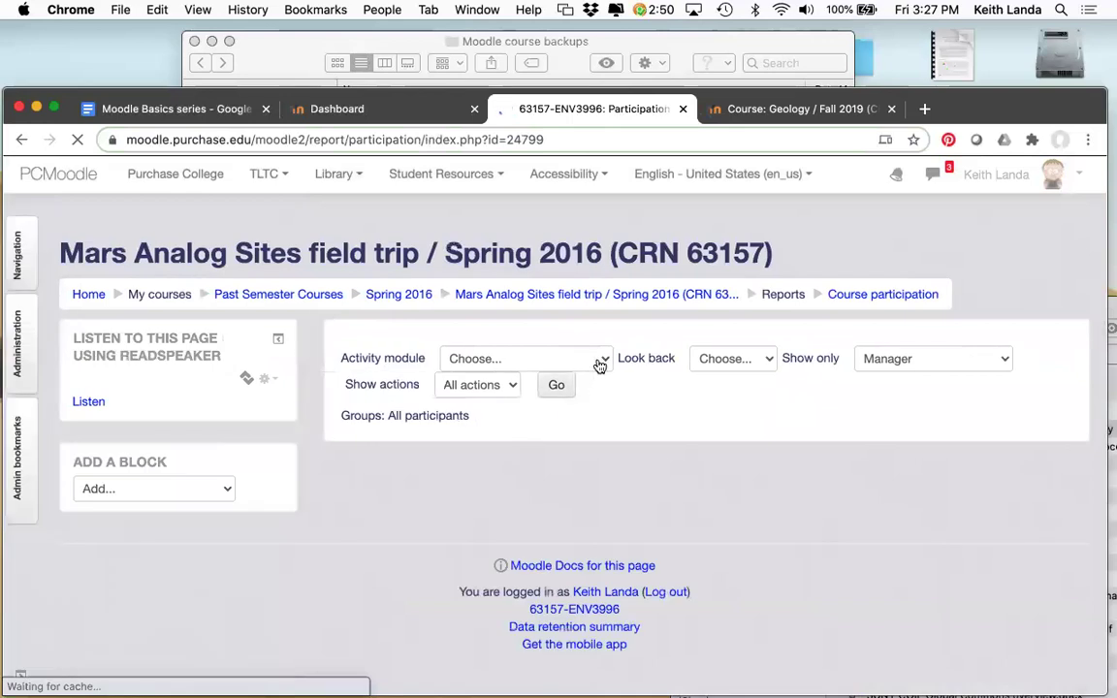
Step: Run the participation report for Final Project with a look back of 2 weeks, the Student role and Post actions
click(600, 362)
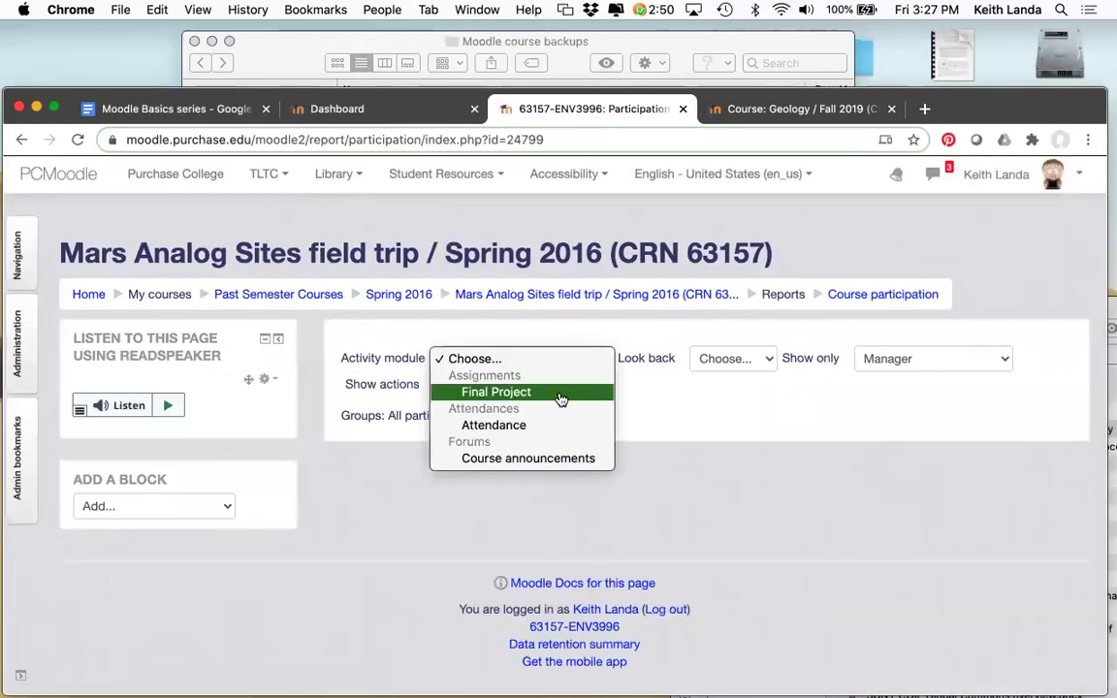
click(561, 395)
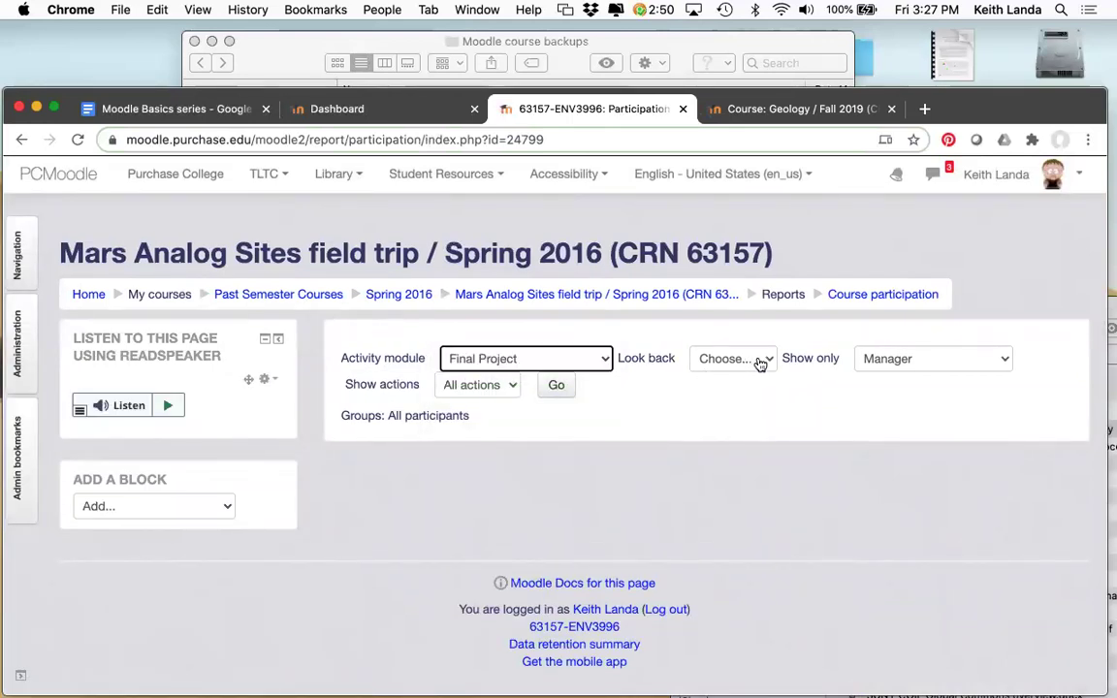
click(759, 362)
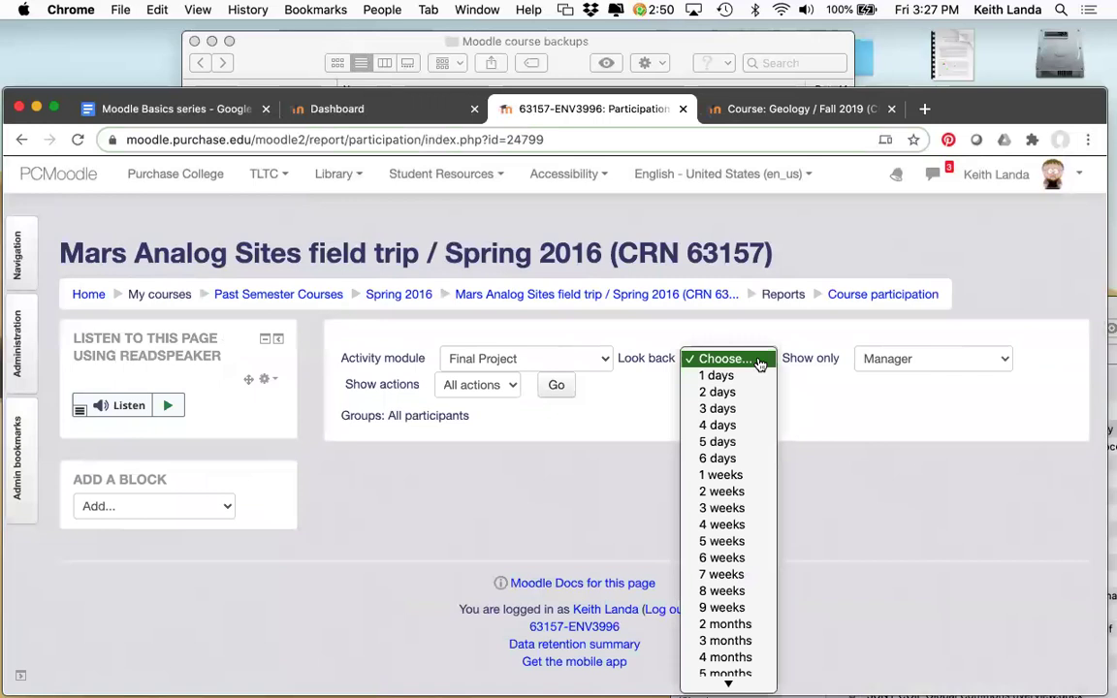
click(737, 493)
click(924, 368)
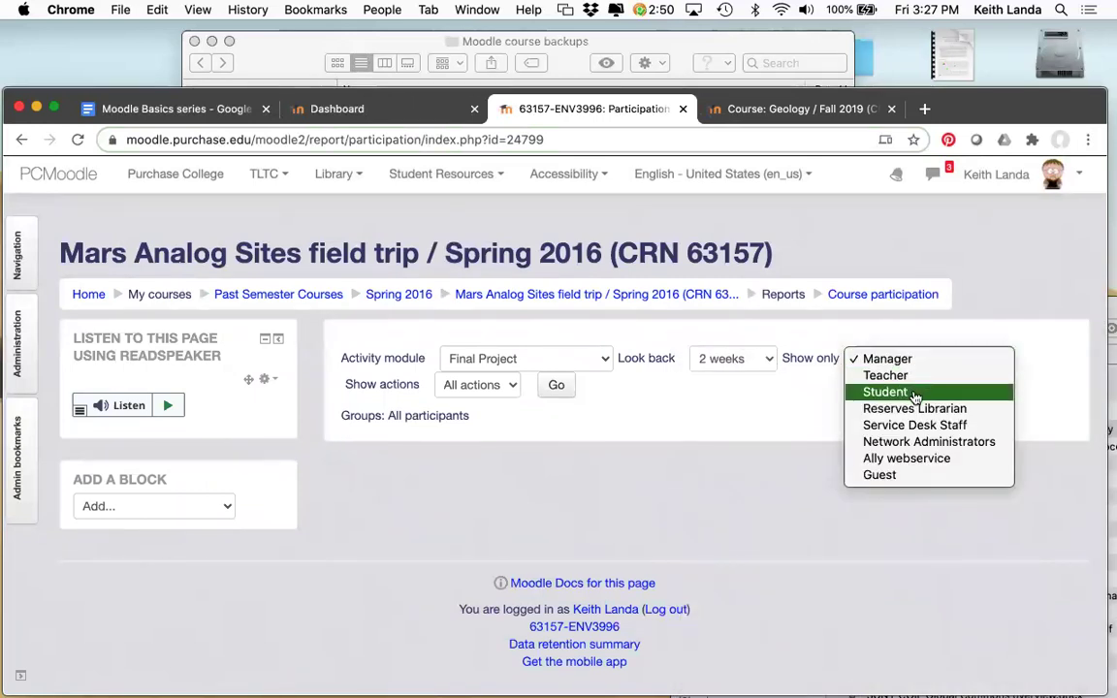
click(914, 397)
click(503, 389)
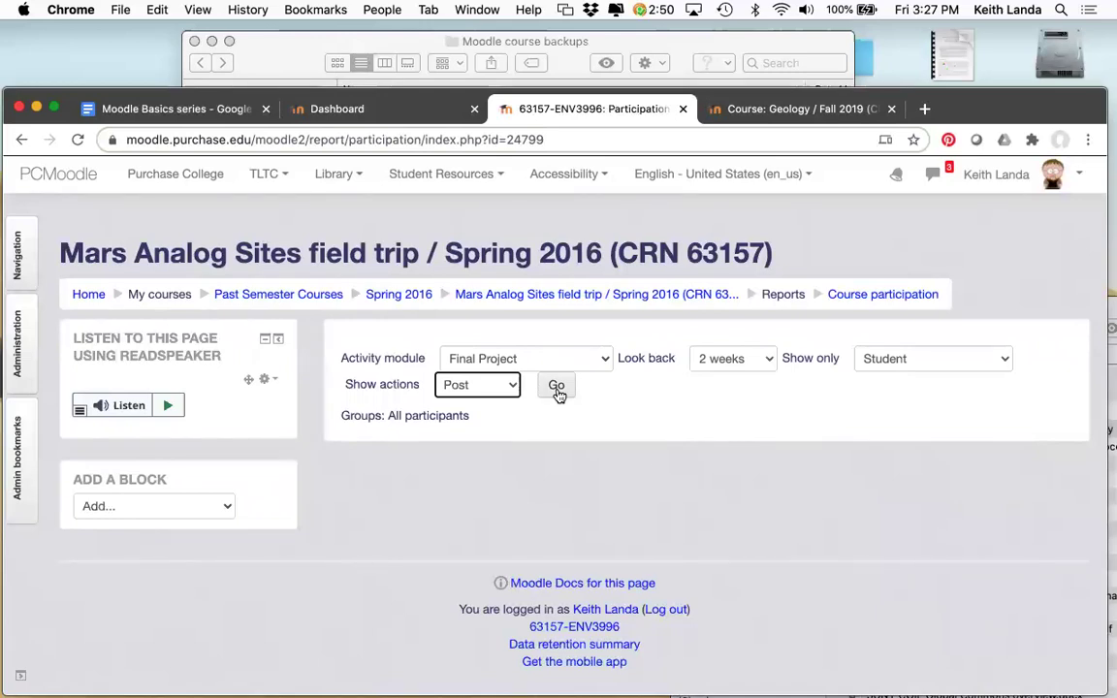
click(557, 387)
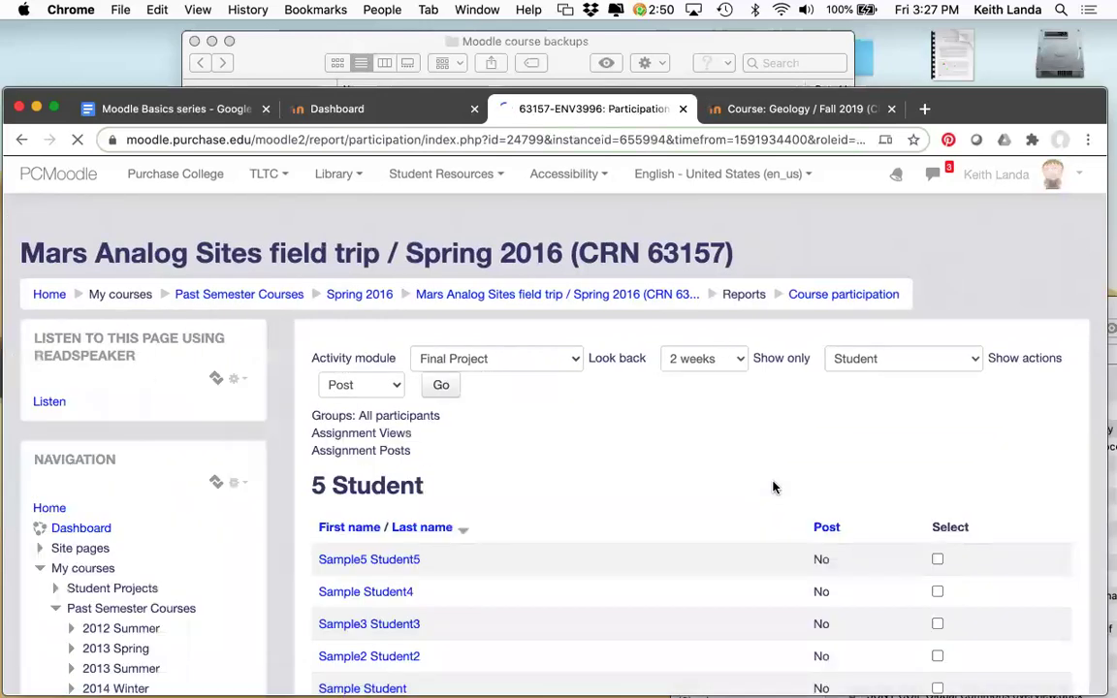
Step: Select all students marked 'No' for posting to Final Project and open the message form for them, cancelling without sending
scroll(773, 486, down, 3)
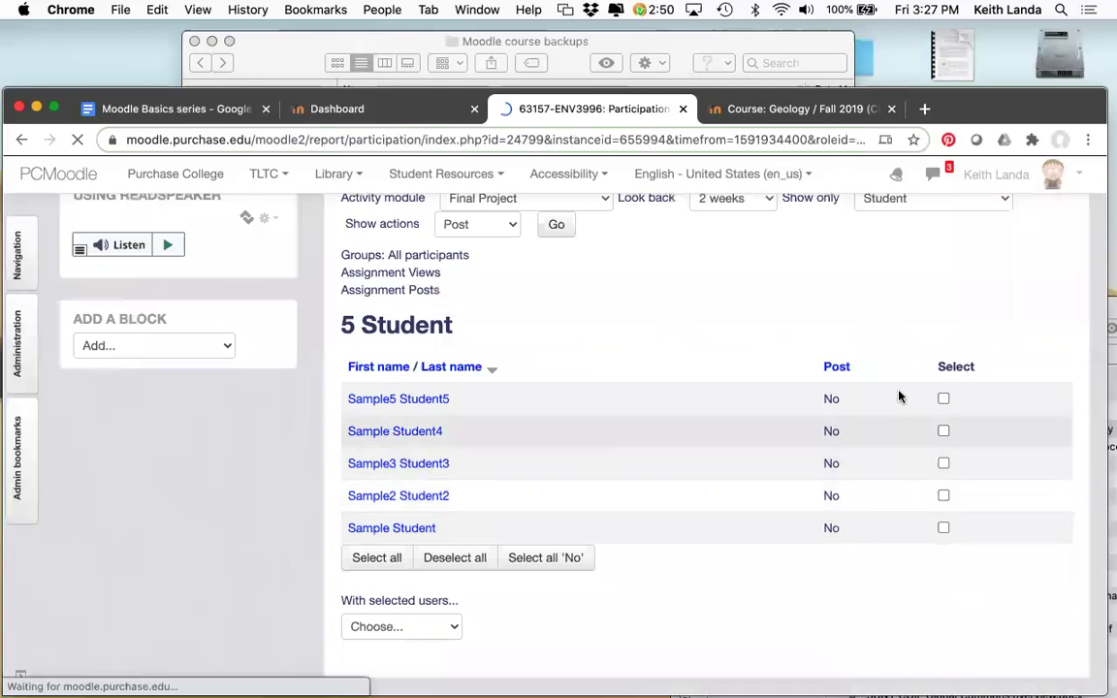
click(549, 560)
scroll(685, 576, down, 3)
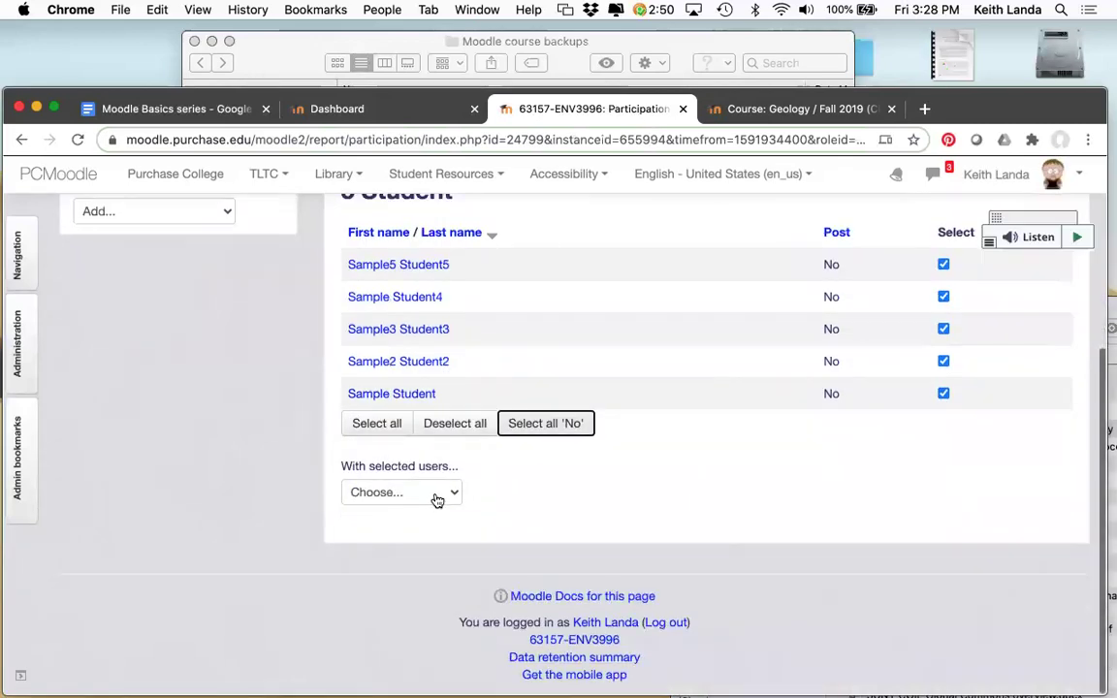
click(437, 497)
click(430, 510)
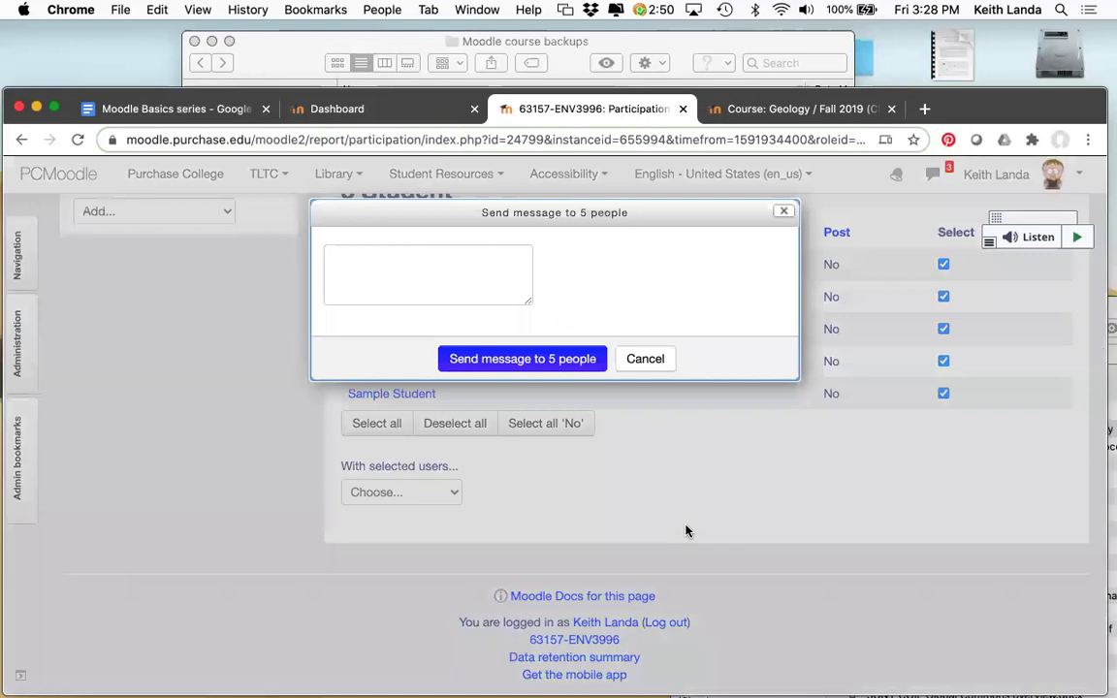
click(645, 361)
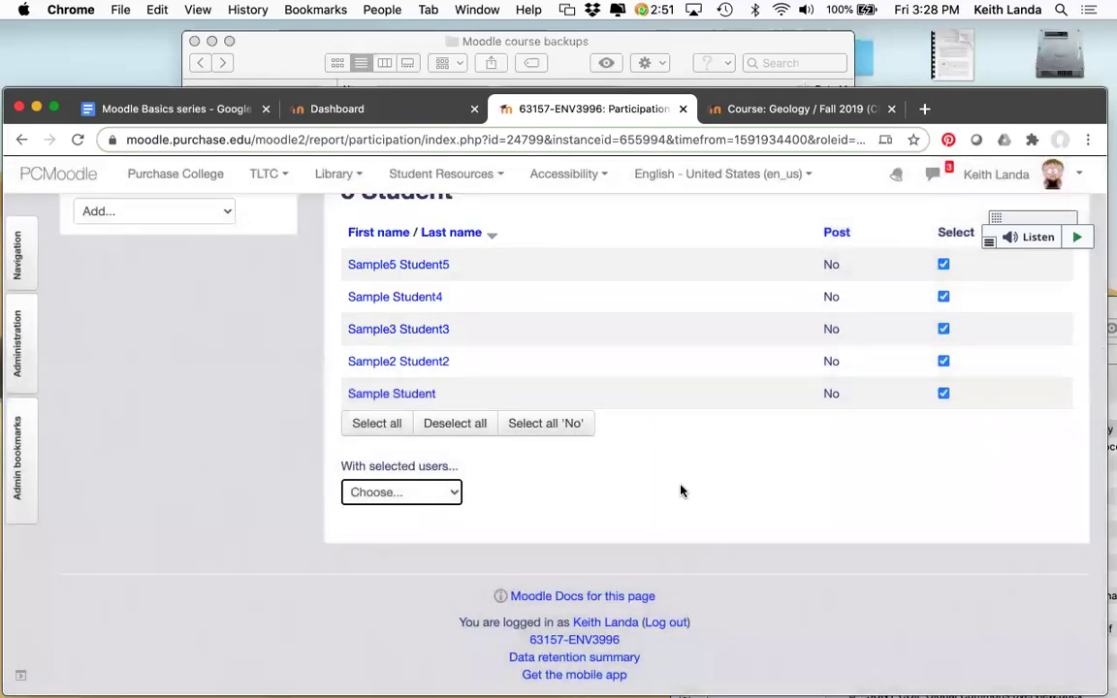
Step: Return to the Mars Analog Sites course page and check the Completion tracking notes in the Moodle Basics series document
scroll(681, 524, up, 5)
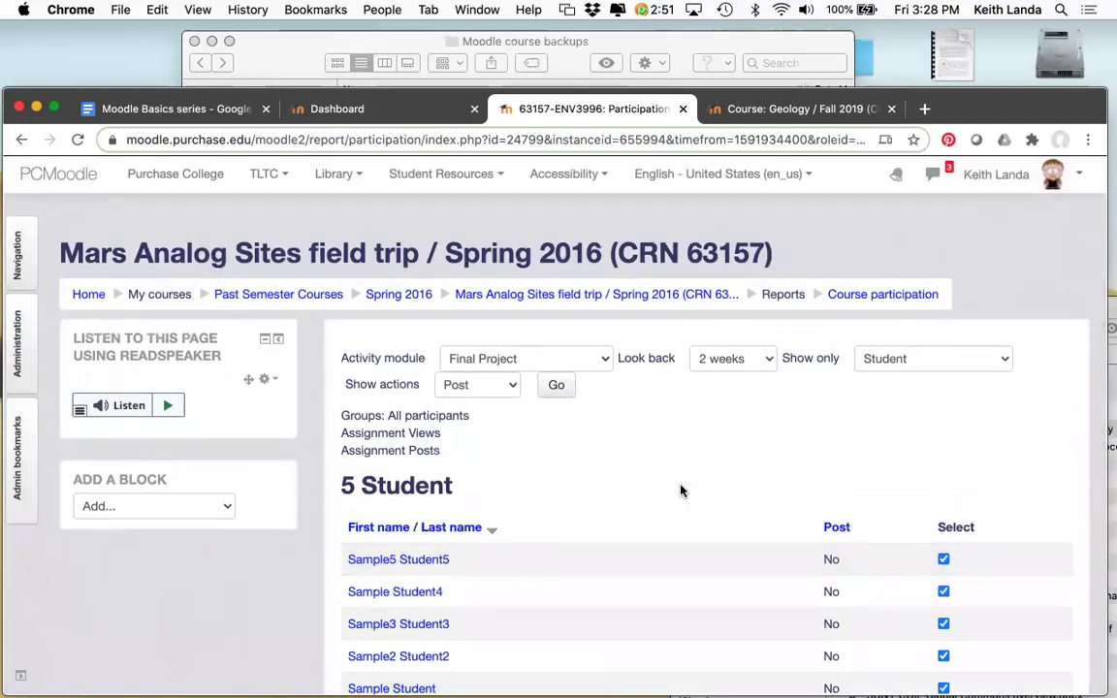
click(565, 301)
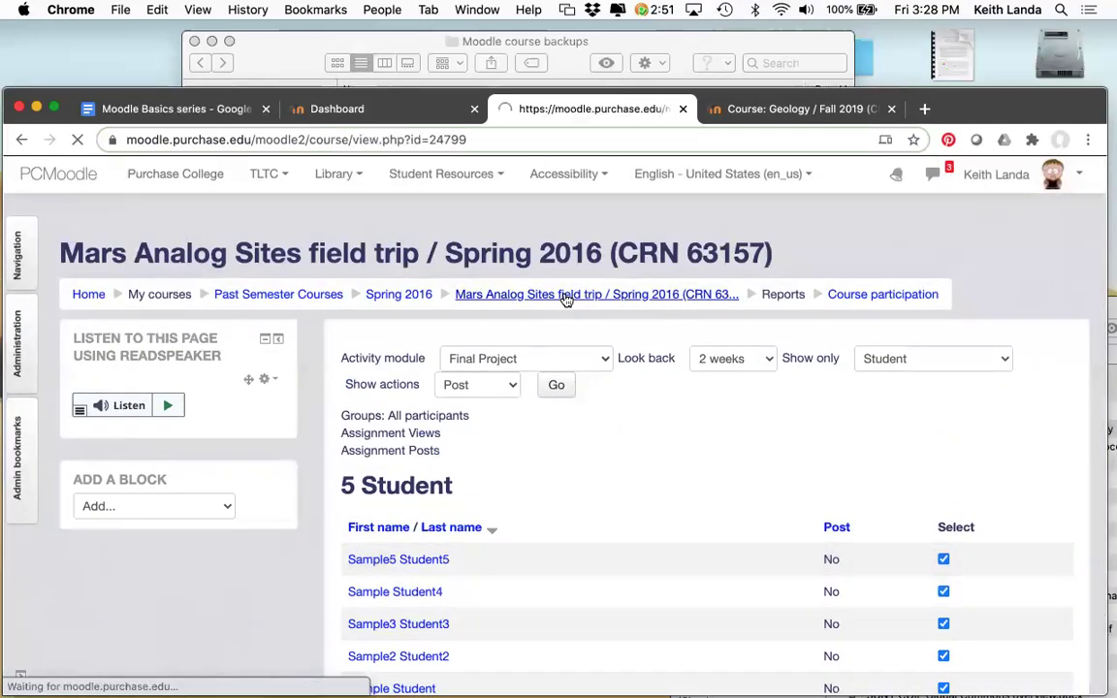
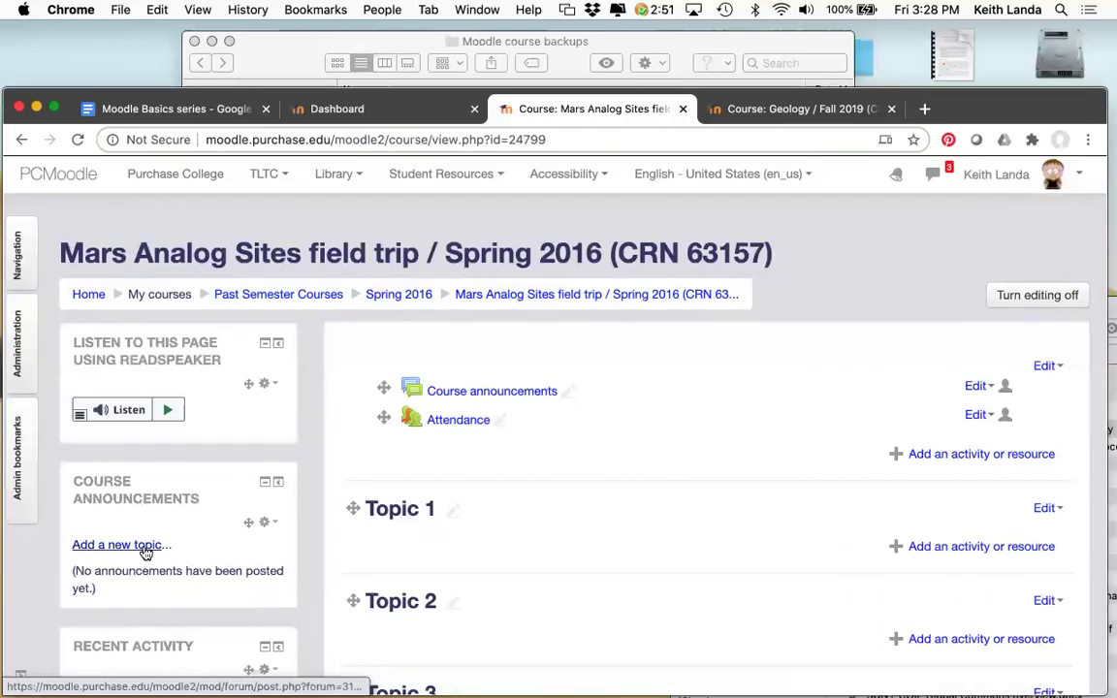
click(178, 109)
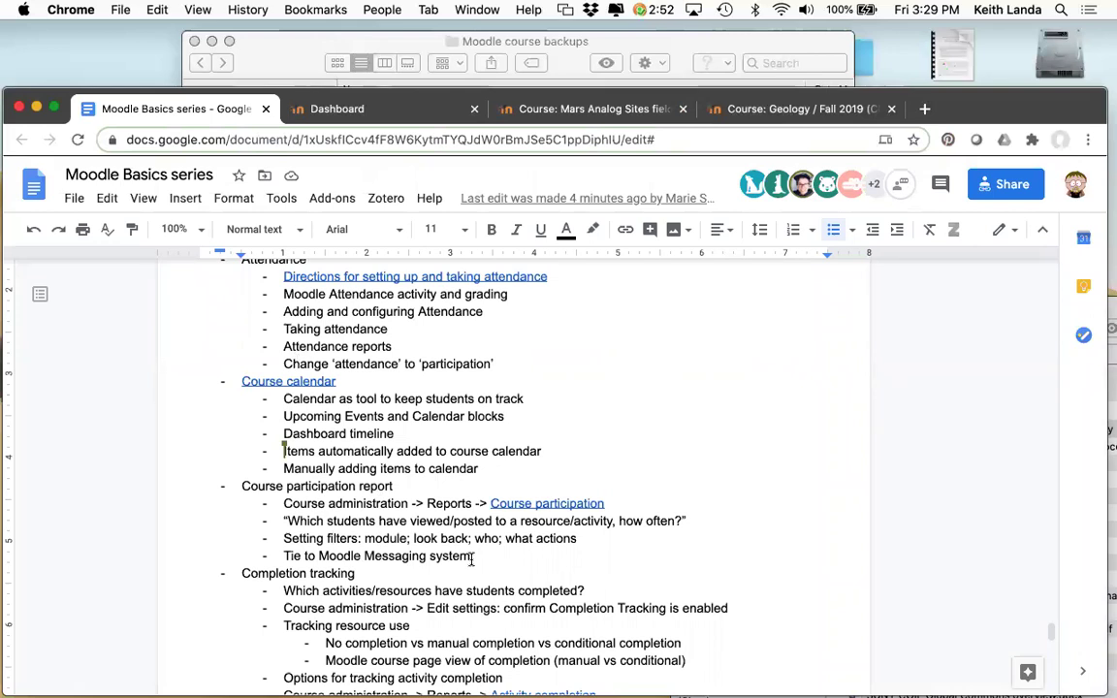
scroll(473, 560, down, 1)
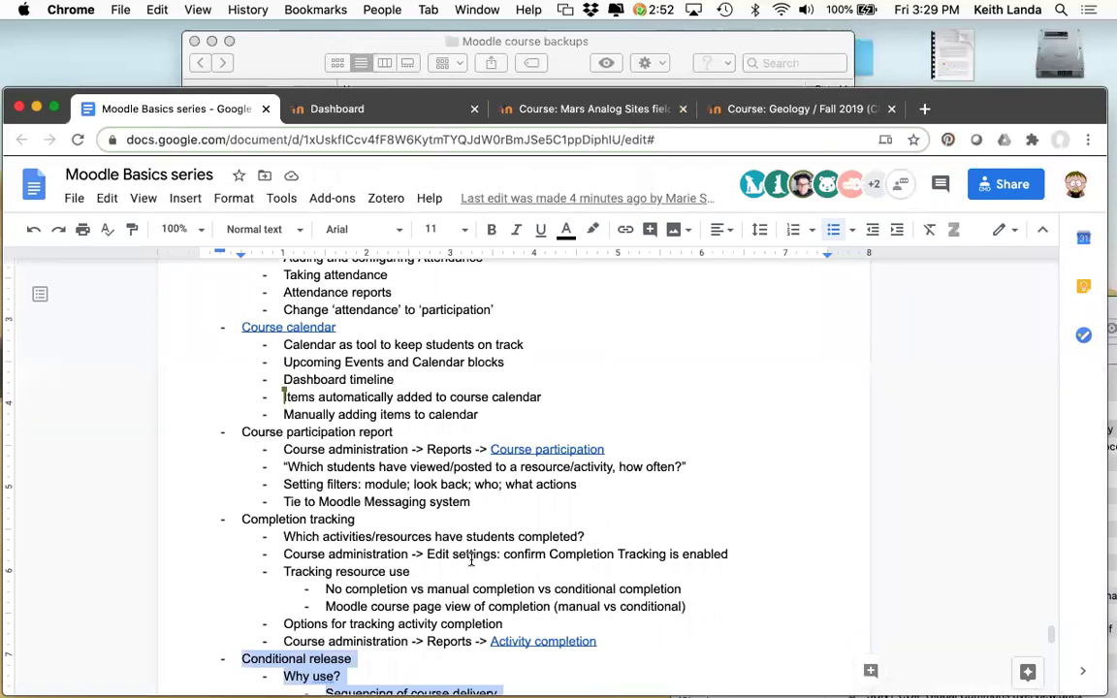
scroll(471, 559, up, 1)
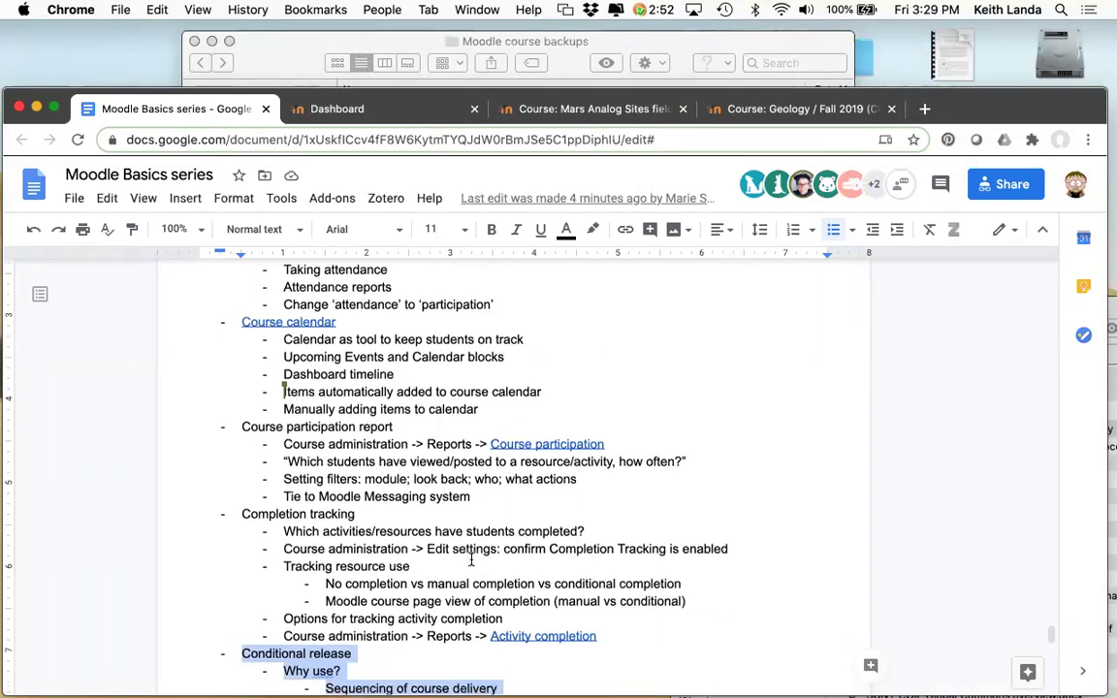
Step: Go back to the Mars Analog Sites course and look over its topics and activities
click(600, 107)
scroll(574, 419, down, 3)
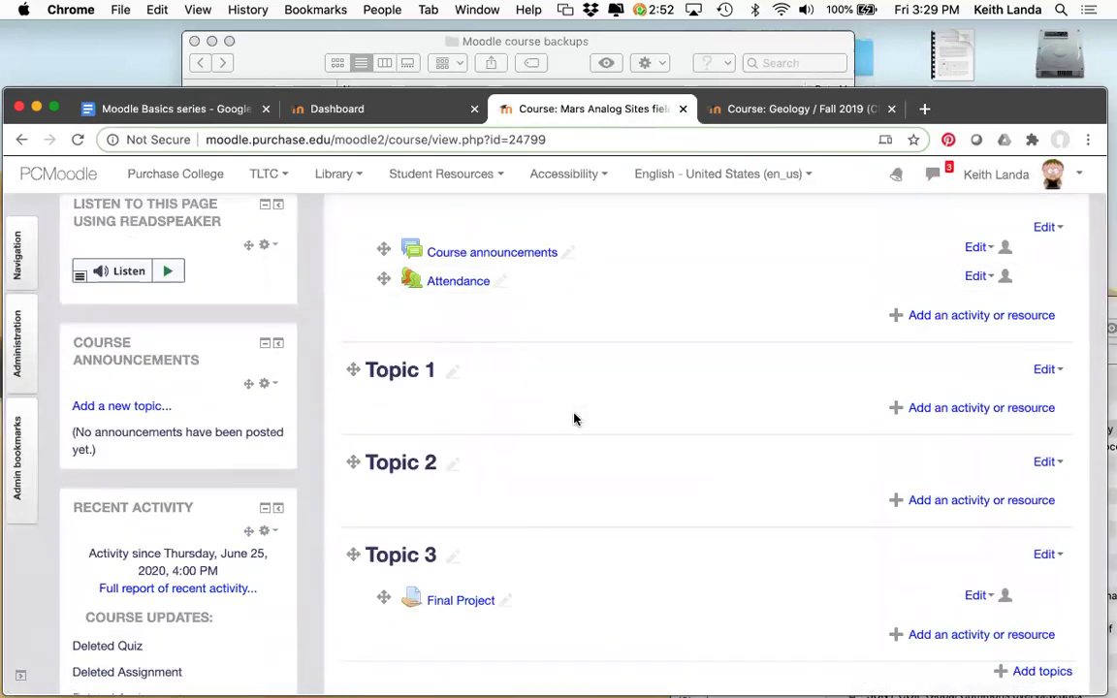
scroll(574, 419, up, 1)
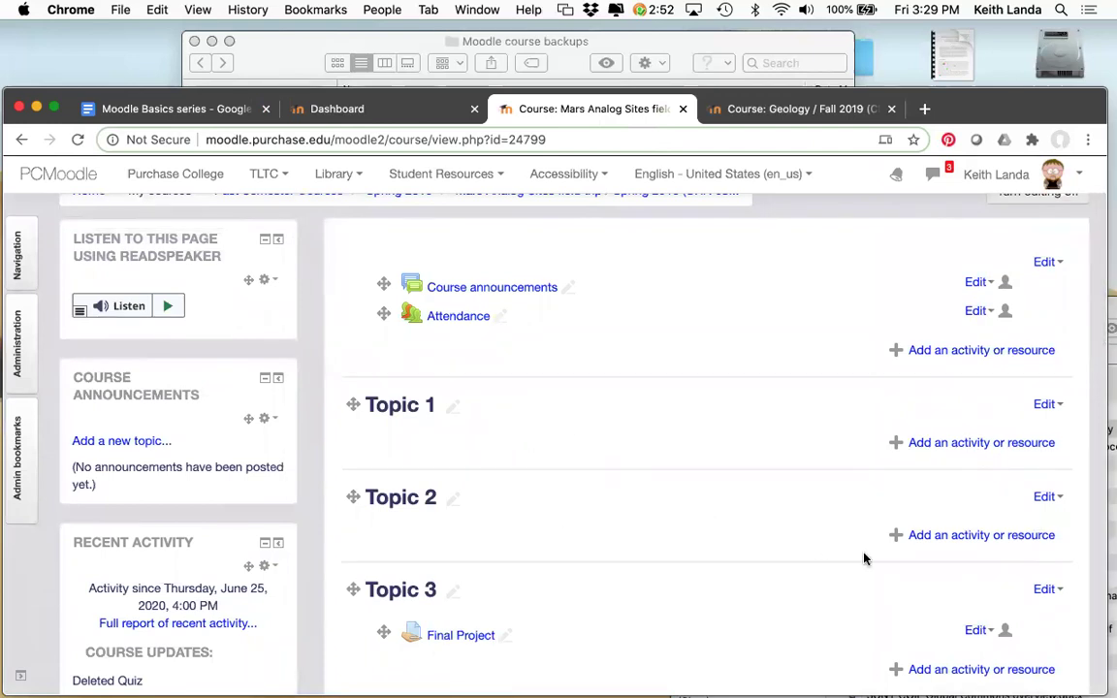
scroll(770, 507, up, 1)
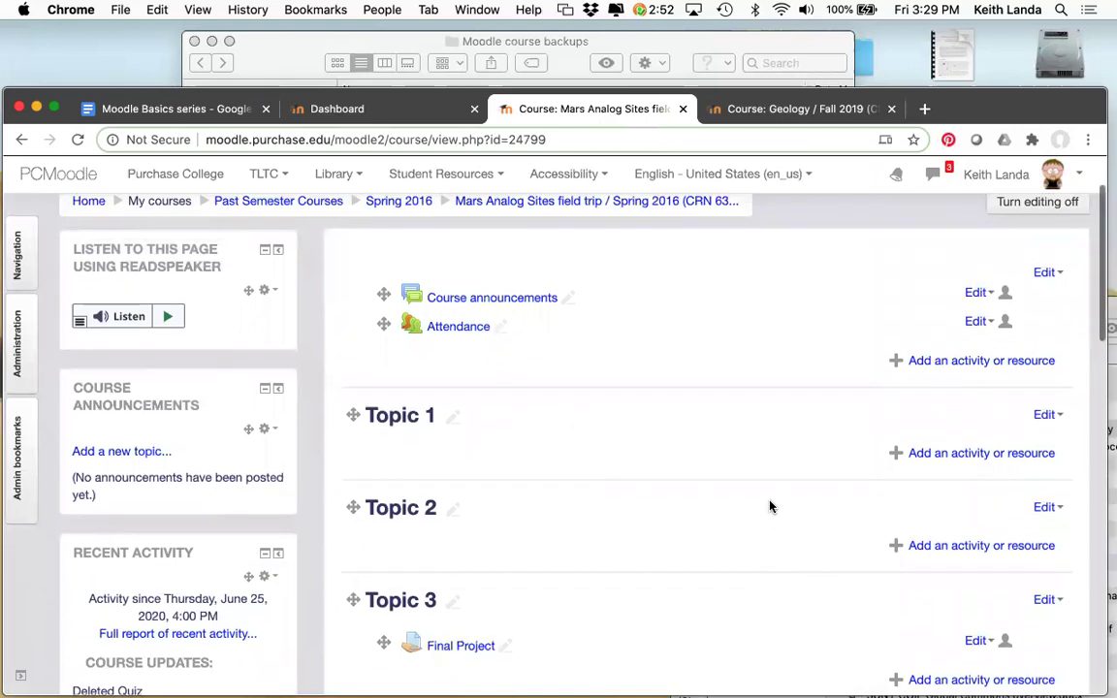
scroll(770, 506, up, 2)
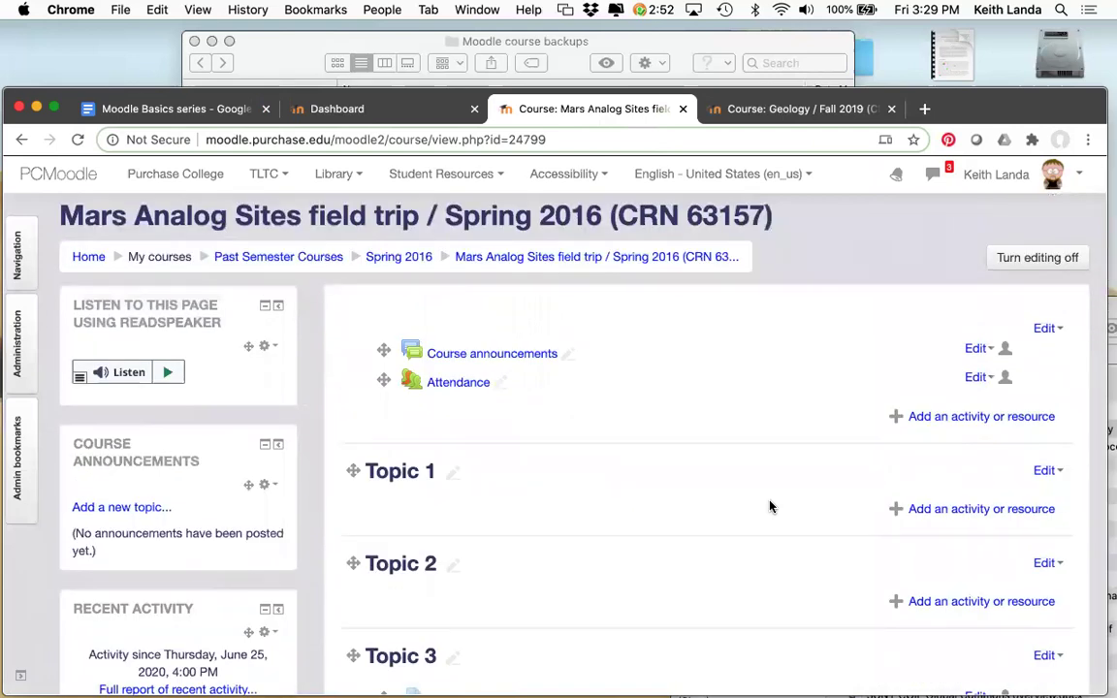
Step: Switch to Finder to reach the open file windows
key(super+Tab)
key(super+Tab)
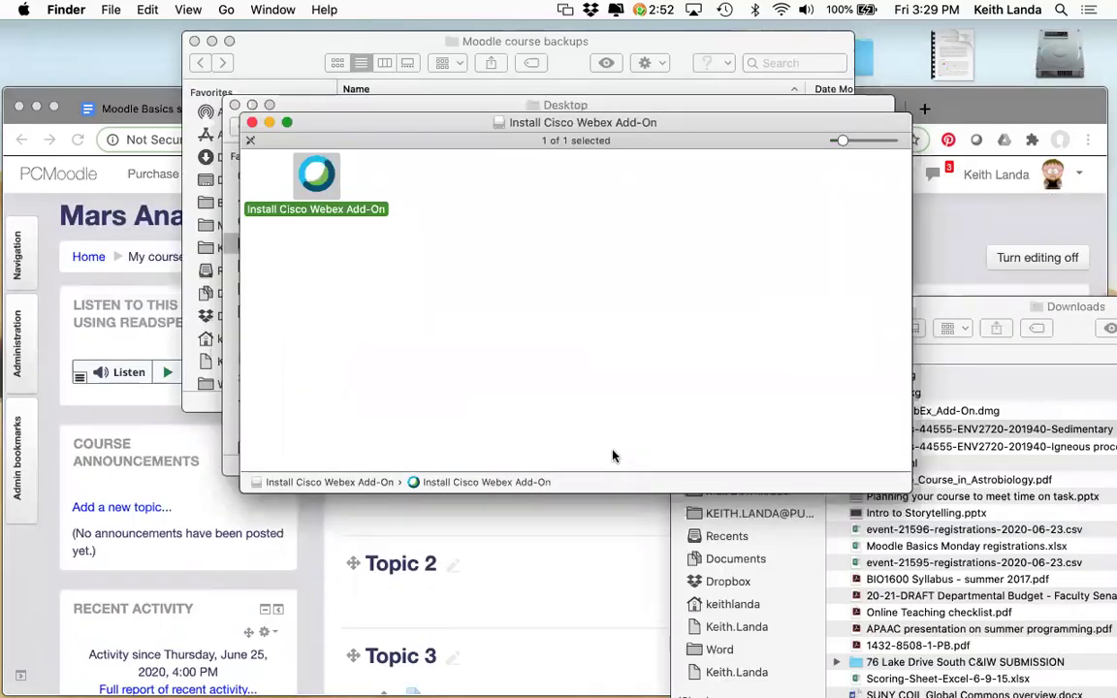
Step: Upload Intro to Storytelling.pptx from the Downloads folder to Topic 1 and Online Teaching checklist.pdf to Topic 2 of the Moodle course
click(1016, 393)
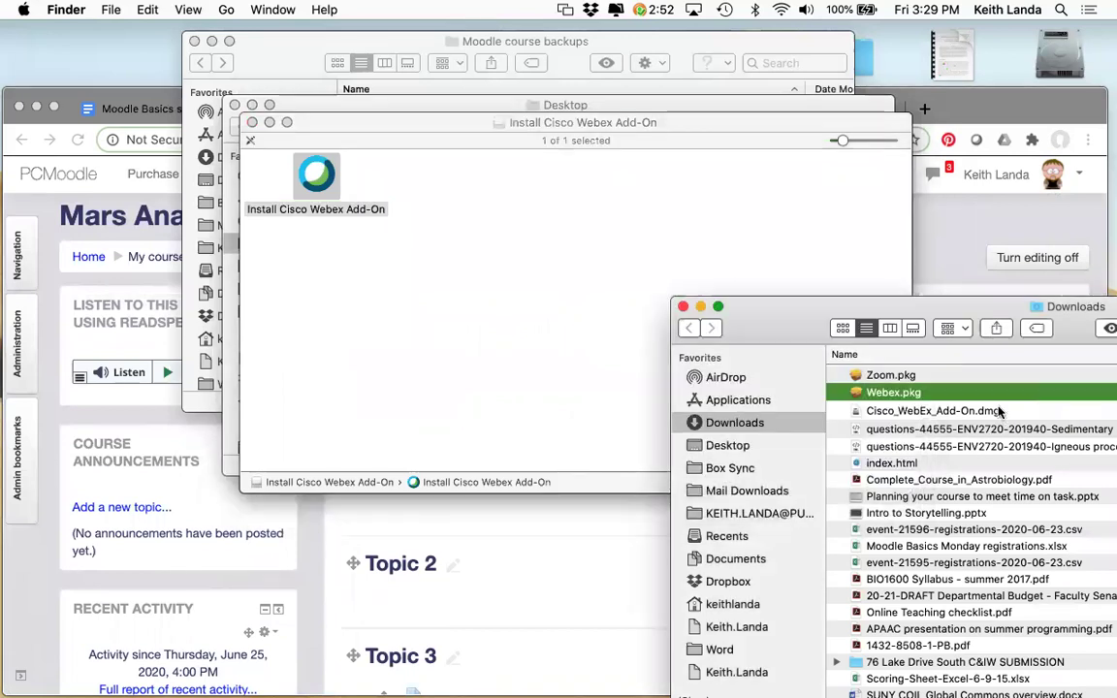
drag(853, 517, 505, 526)
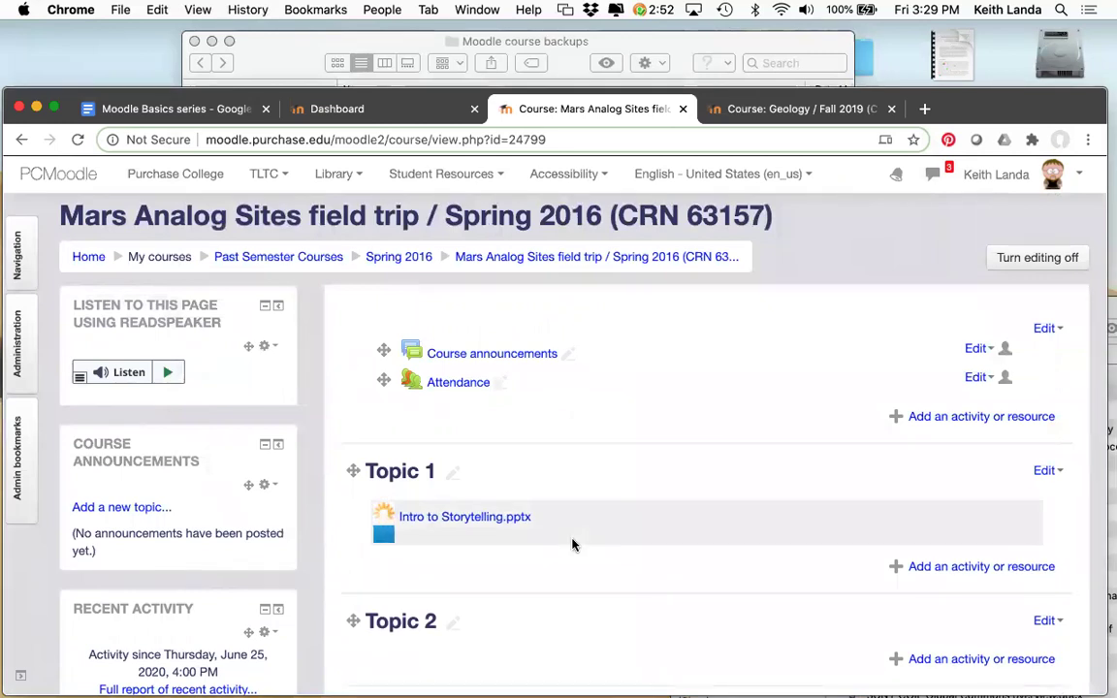
key(super+Tab)
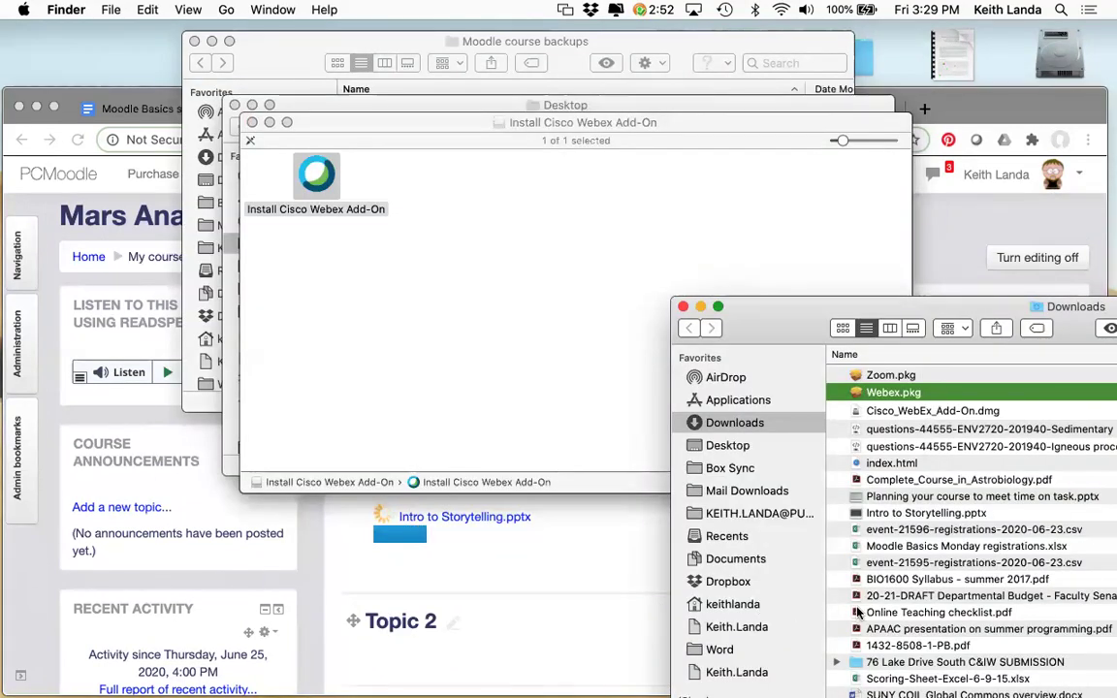
drag(859, 612, 443, 668)
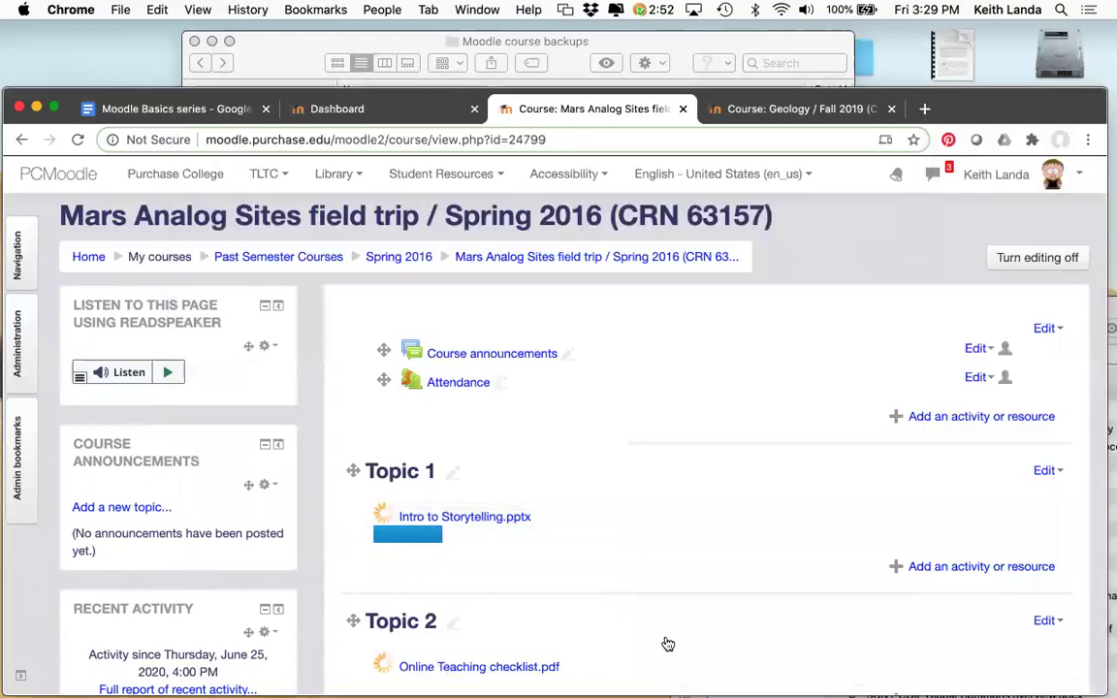
scroll(771, 631, down, 5)
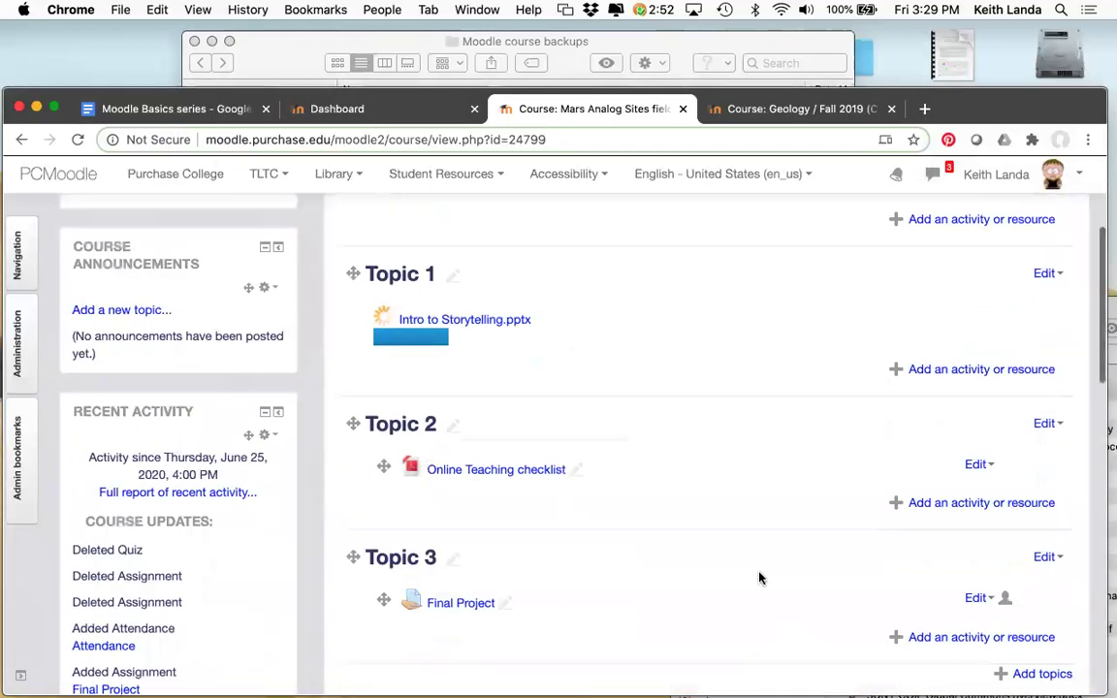
Step: Add a new Quiz activity to Topic 2 of the course
click(926, 503)
scroll(430, 484, down, 3)
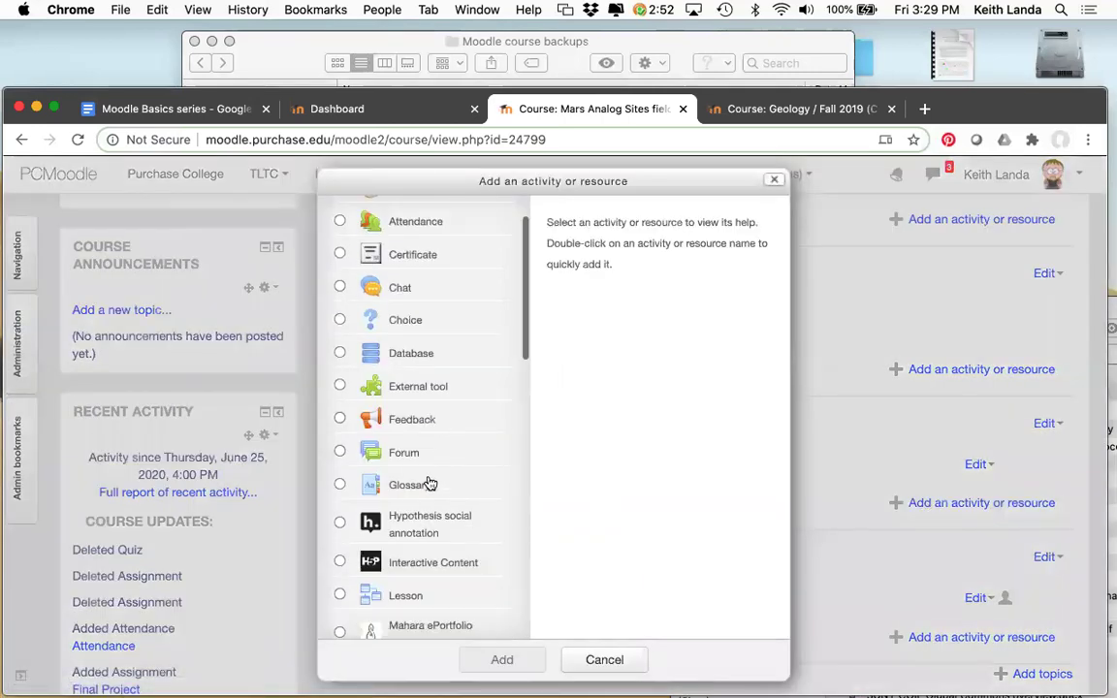
scroll(430, 484, down, 6)
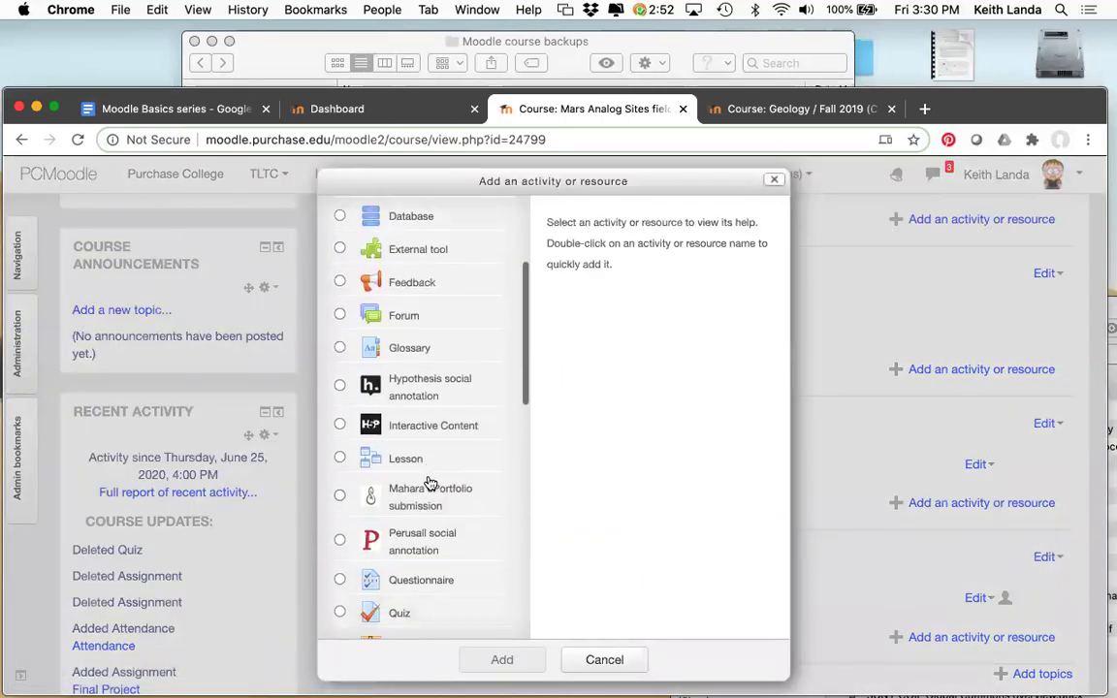
click(341, 546)
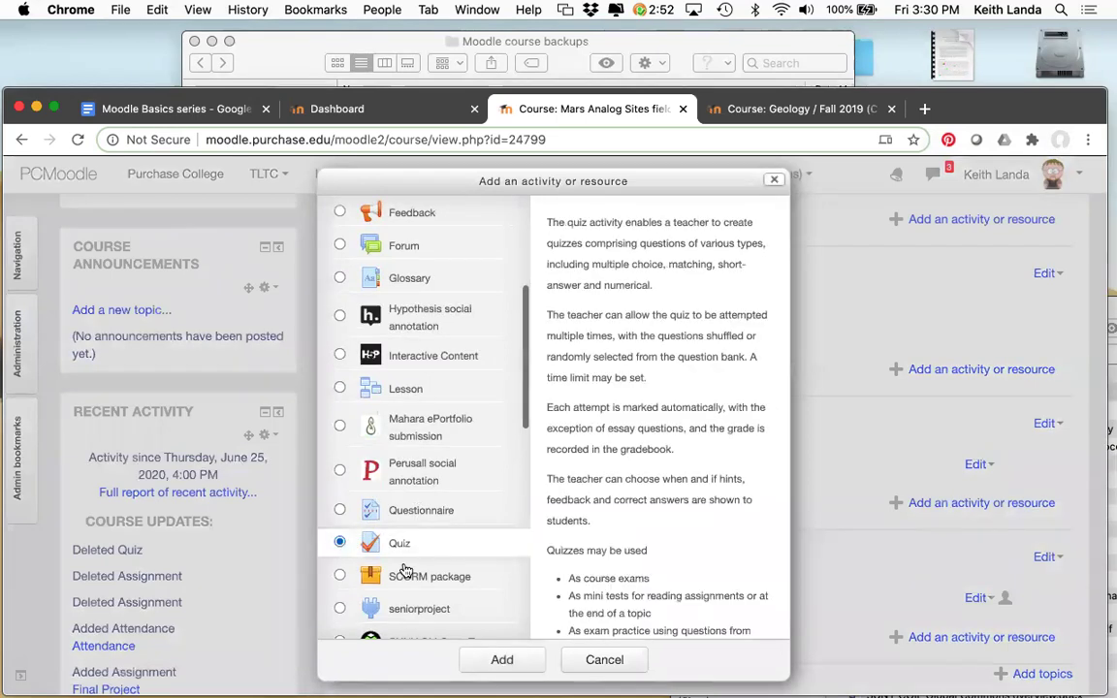
click(501, 660)
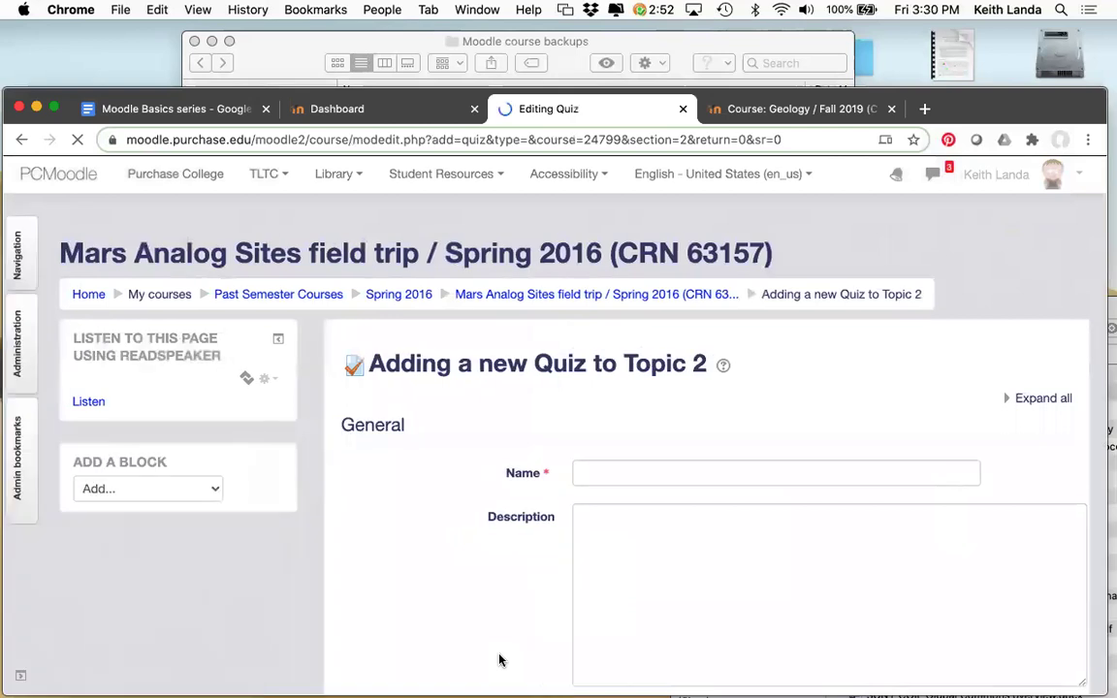
Step: Name the quiz "example quiz" and save it with its default settings, returning to the course page
click(650, 477)
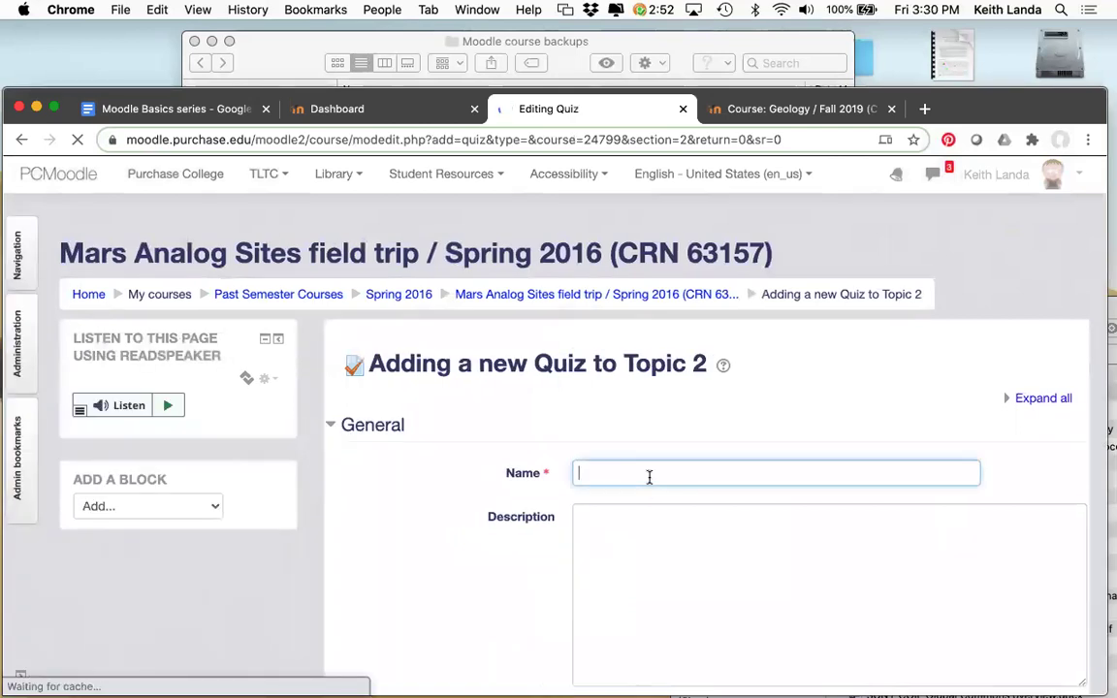
text(example )
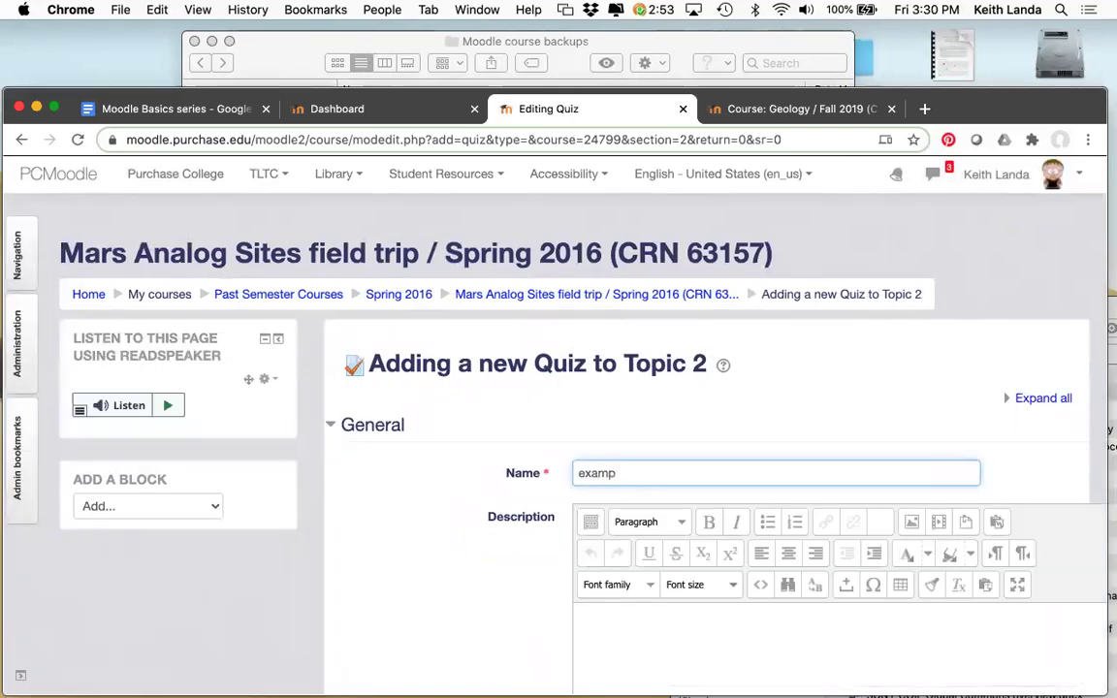
text(quiz)
scroll(516, 562, down, 2)
scroll(517, 562, down, 15)
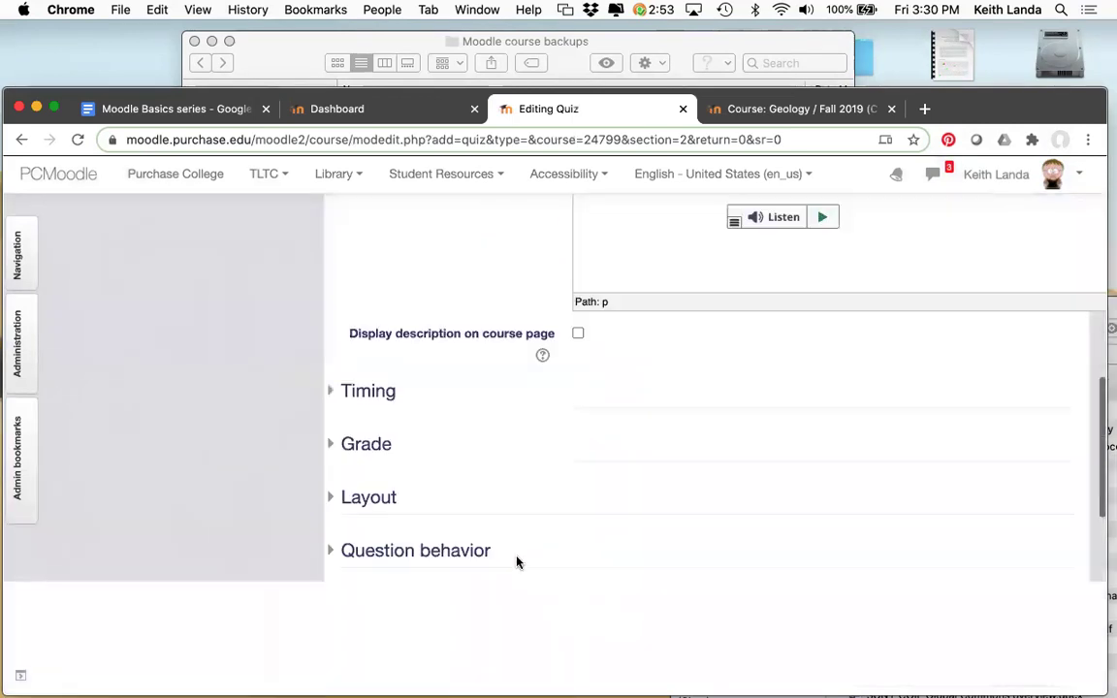
click(656, 453)
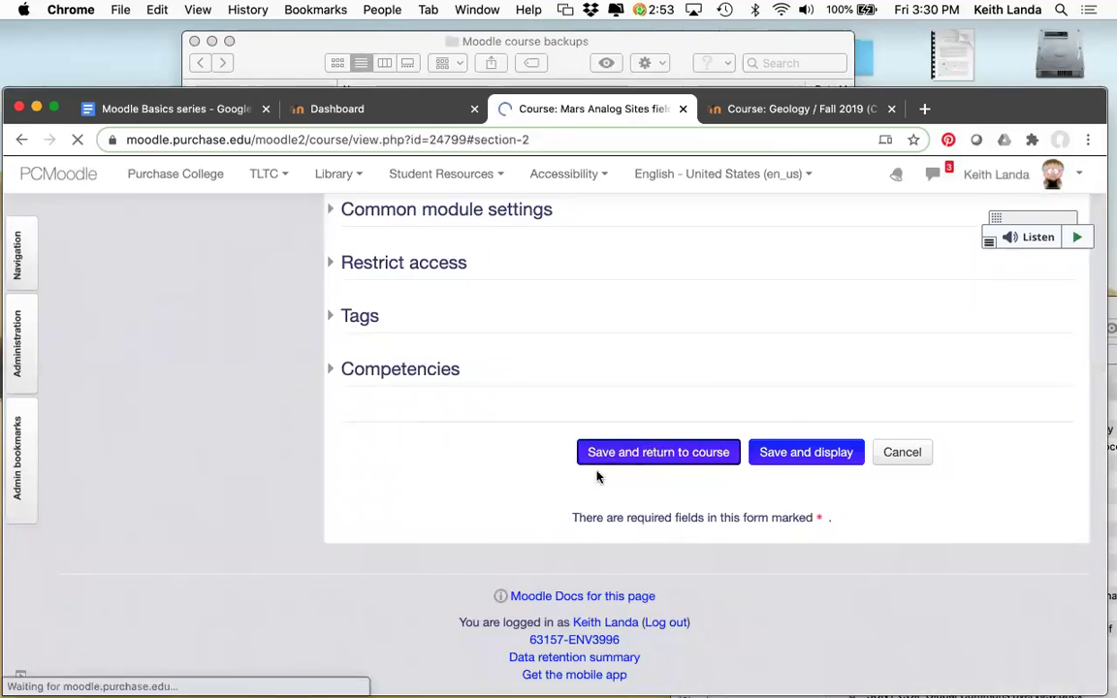
scroll(619, 523, up, 4)
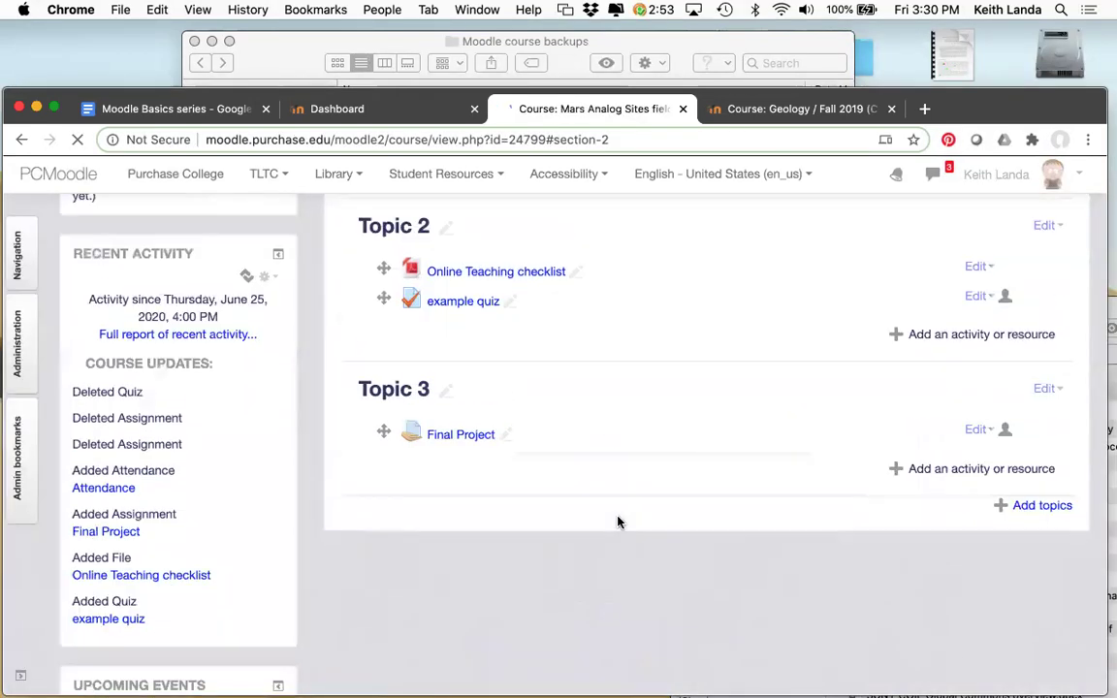
scroll(618, 522, up, 2)
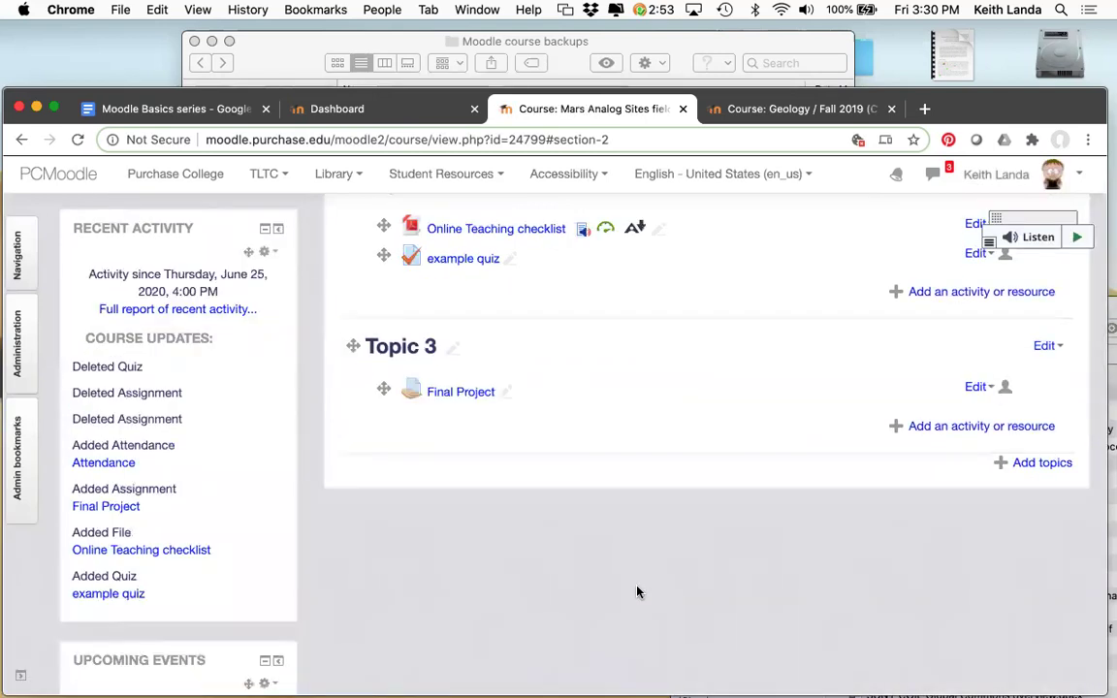
scroll(637, 593, up, 4)
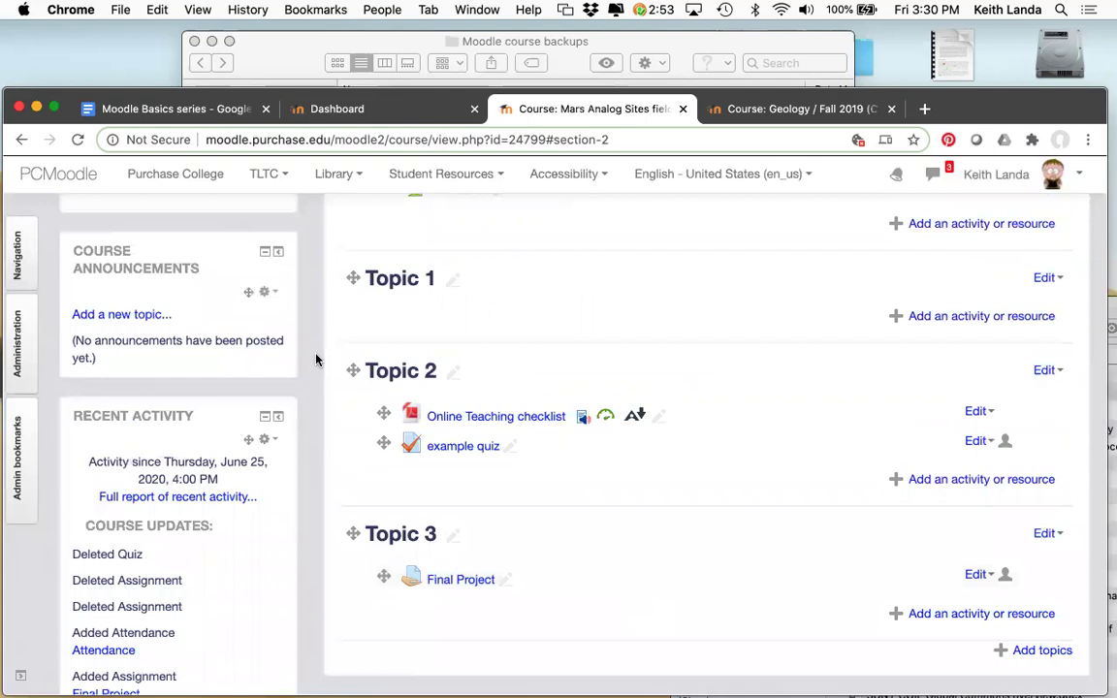
Step: Check the Moodle Basics series outline, and add a new Page resource to Topic 2 of the Mars Analog Sites course
click(206, 113)
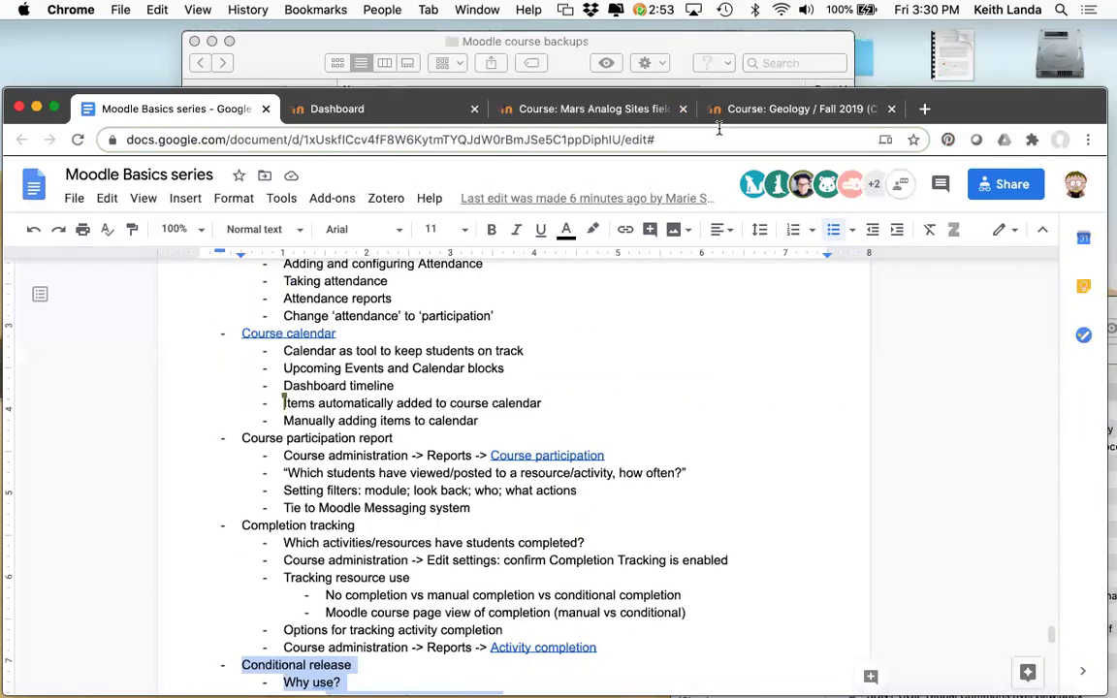
click(509, 107)
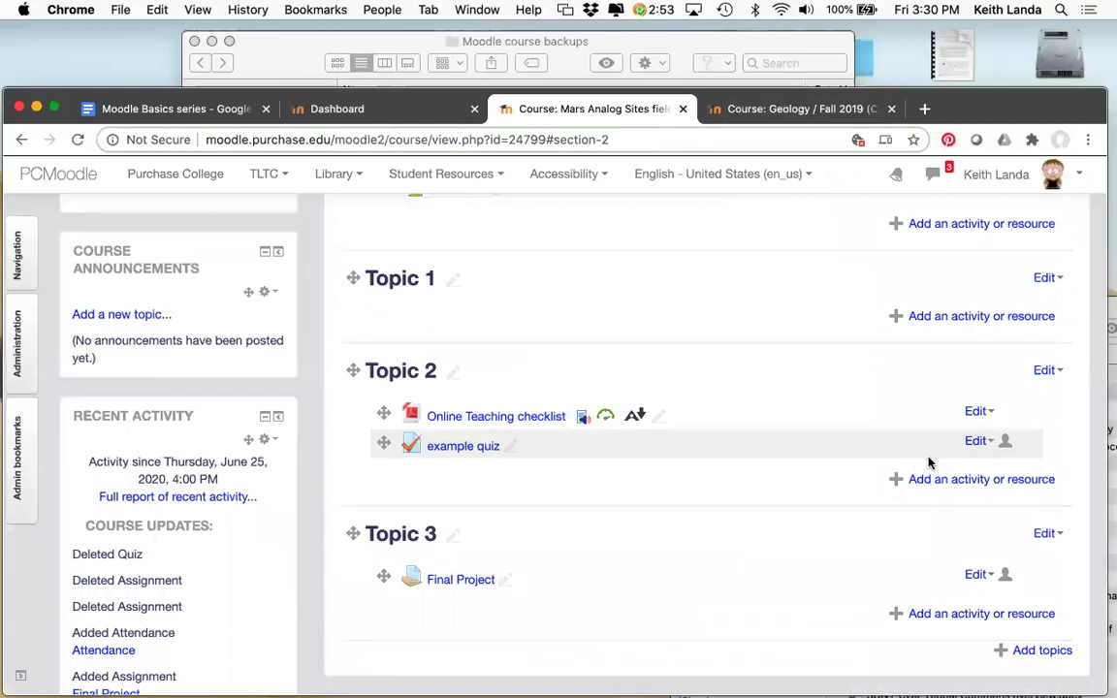
click(968, 480)
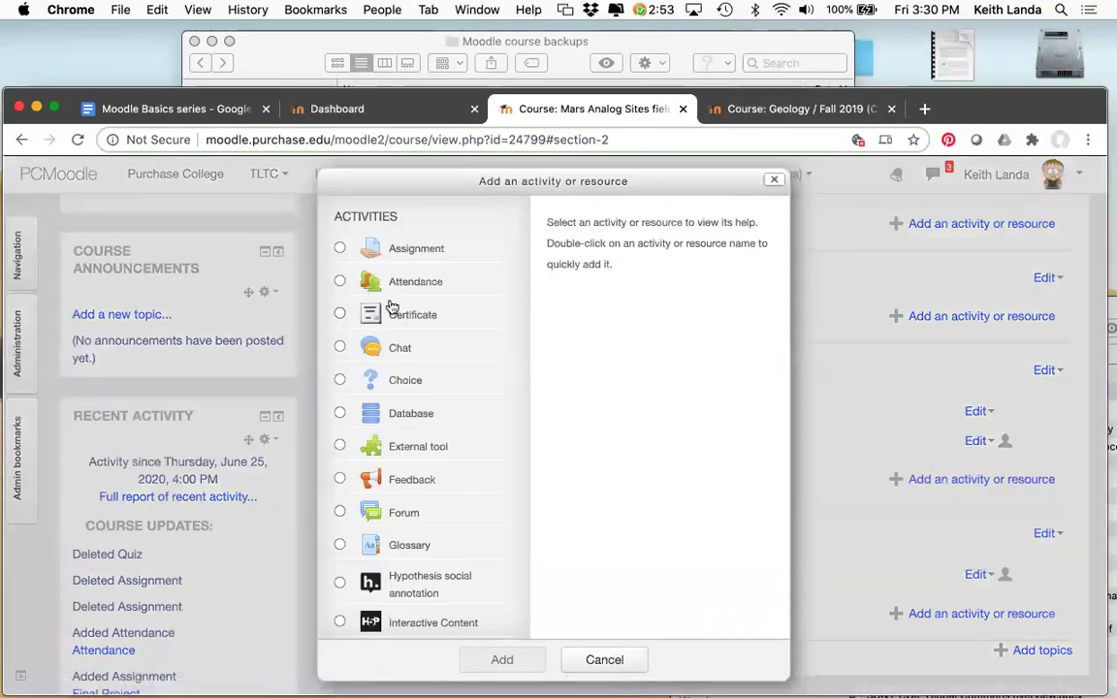
scroll(391, 584, down, 10)
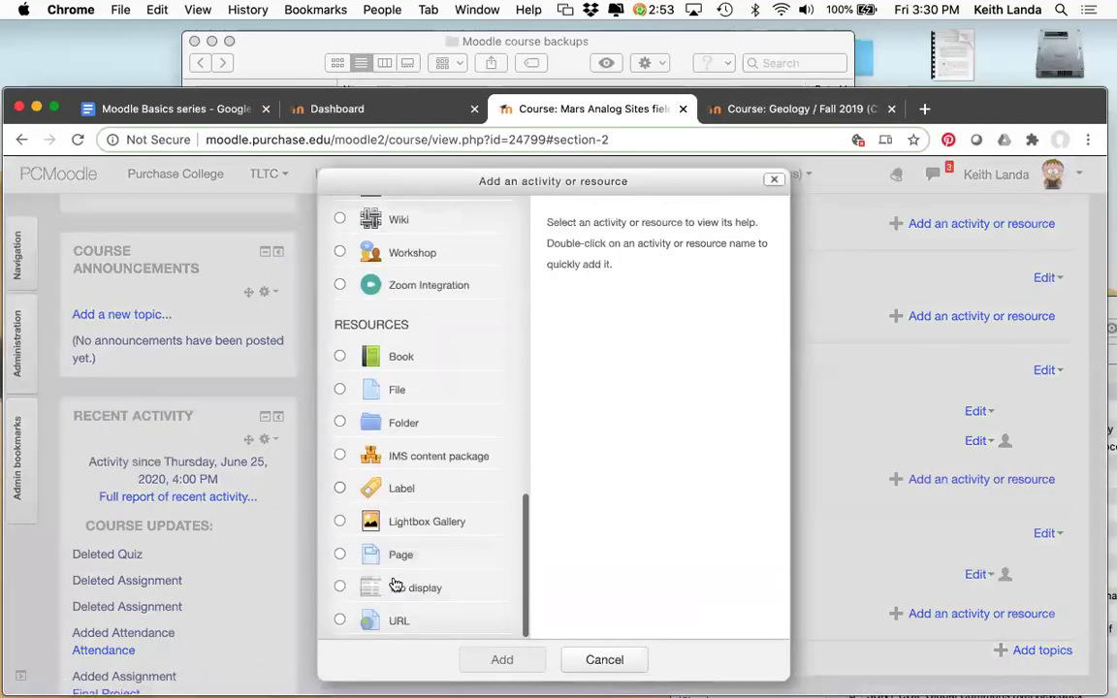
click(341, 555)
click(501, 660)
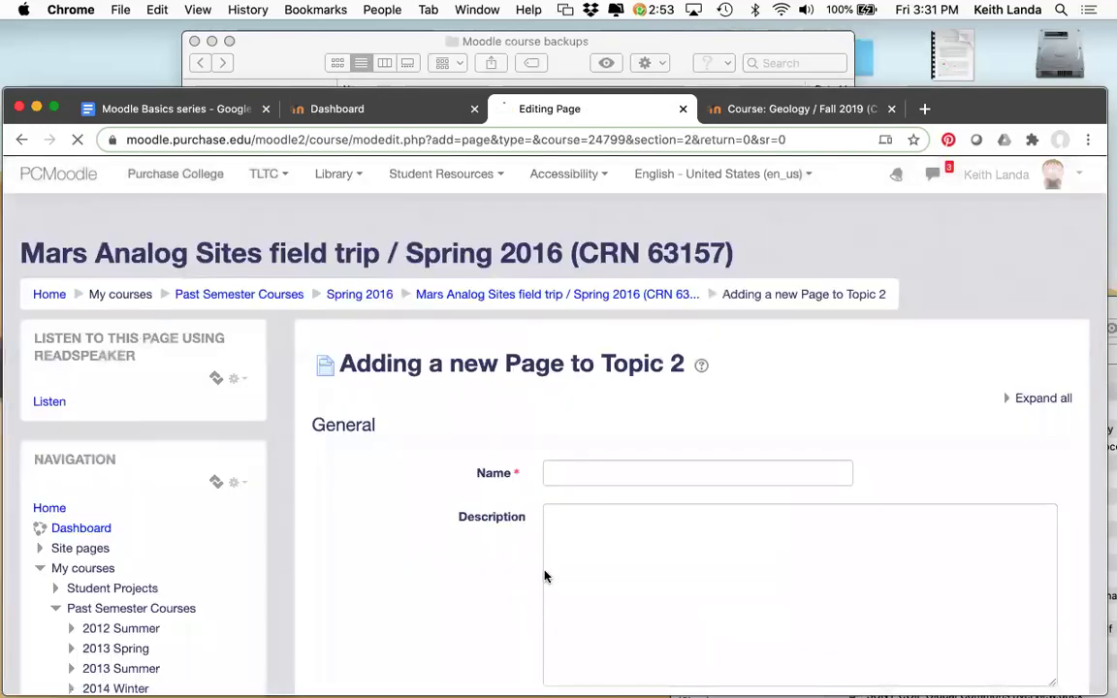
Step: Name the page "Lecture notes", fill its page content with random placeholder text, and save it back to the course
click(608, 477)
text(Lecture notes)
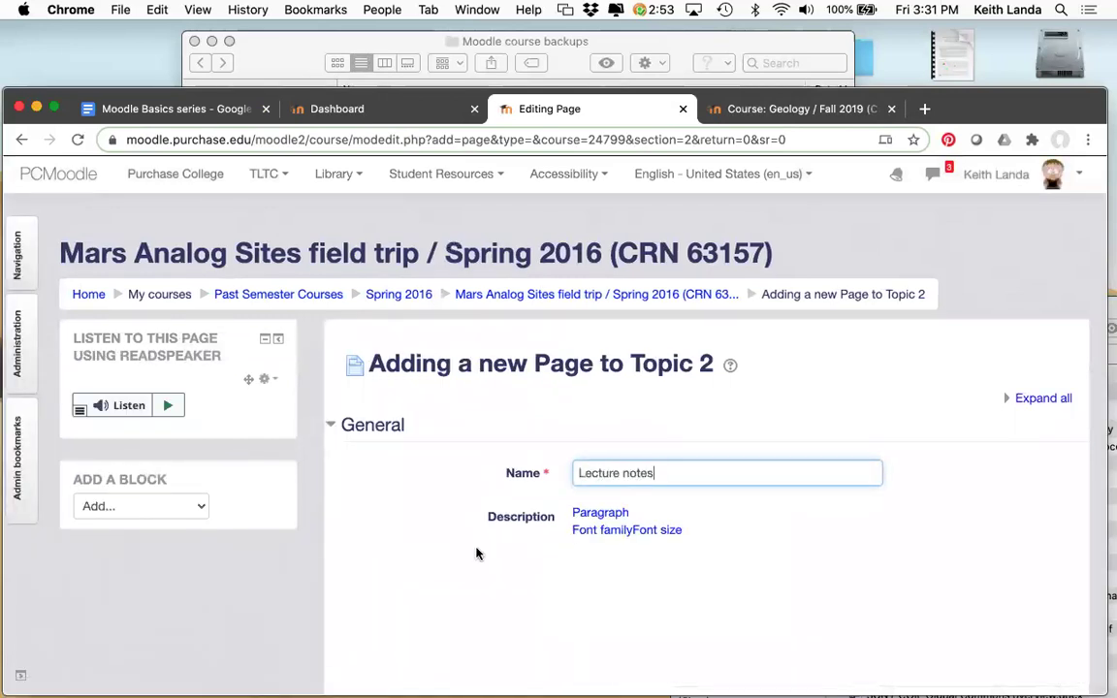
scroll(478, 551, down, 5)
scroll(476, 553, down, 3)
click(647, 577)
text(j fklajf lkajlk fjas)
text(lkj flkaj lkjal)
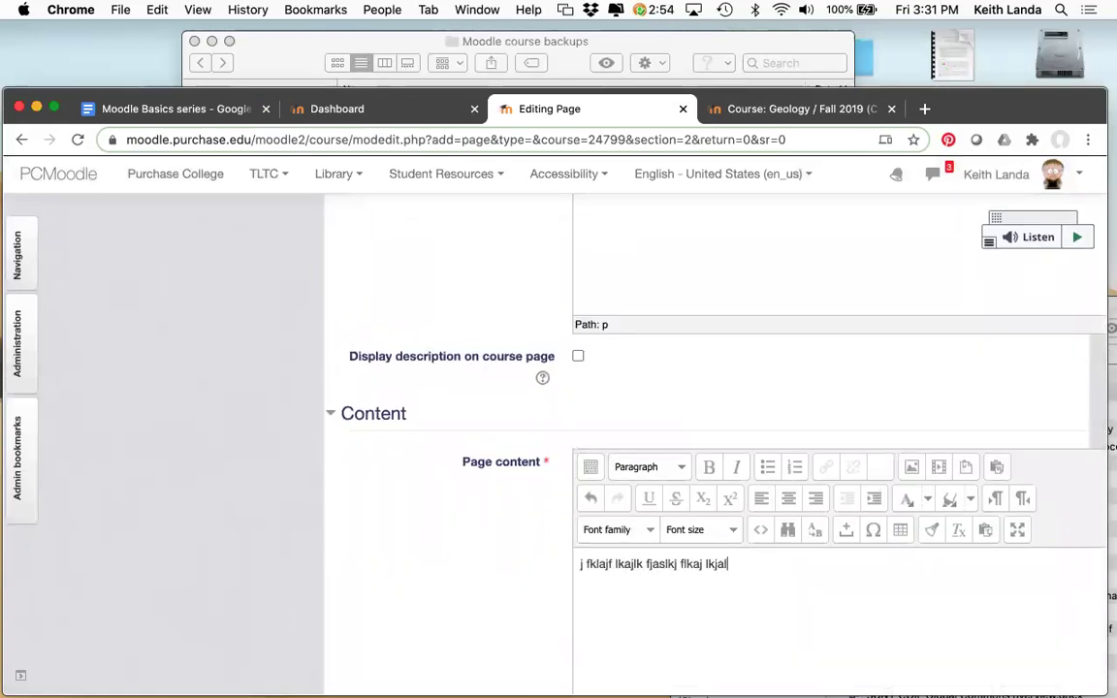
text(k jfaj flkaj fja jfdaj fkadj fj afj alj flaj la jlkfja l)
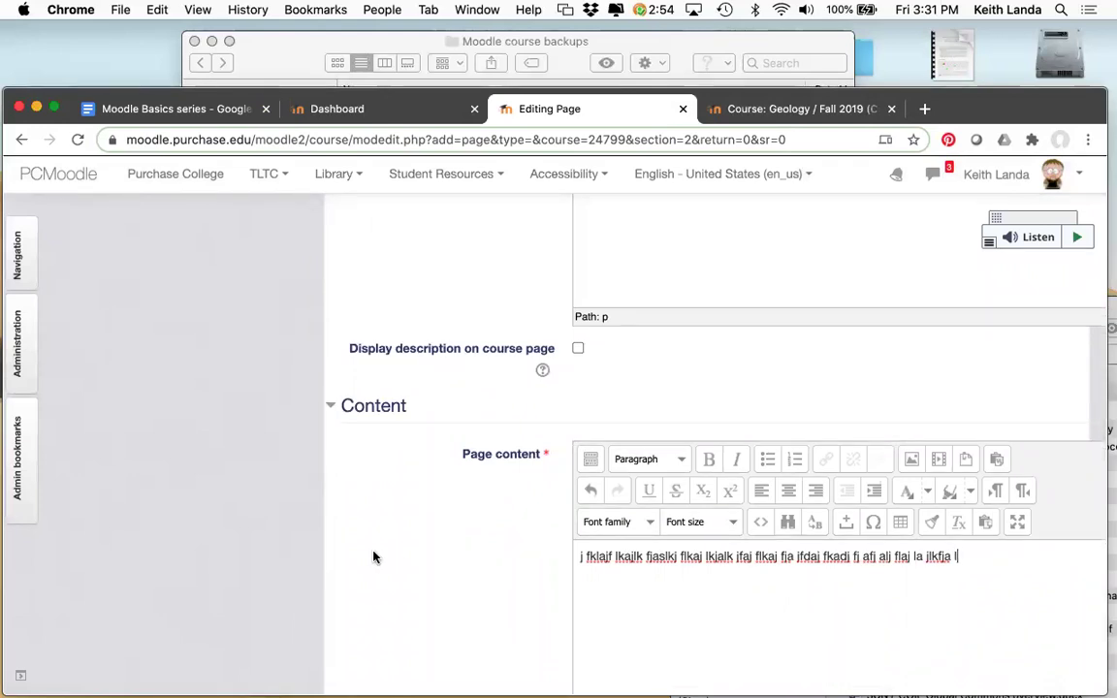
scroll(374, 558, down, 10)
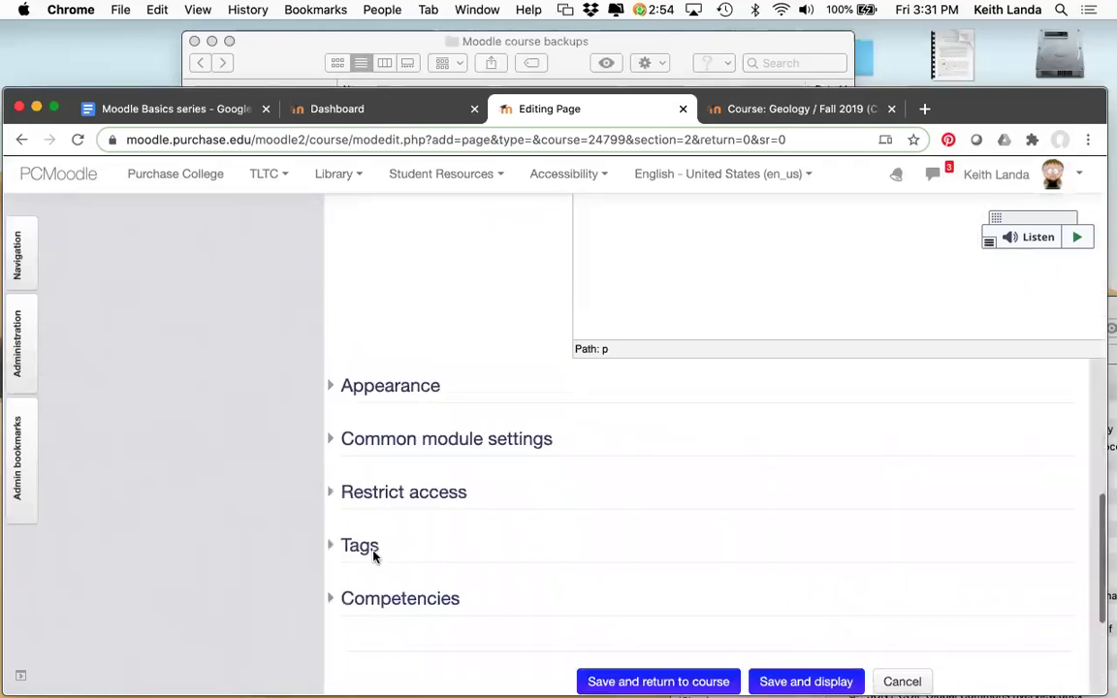
click(651, 483)
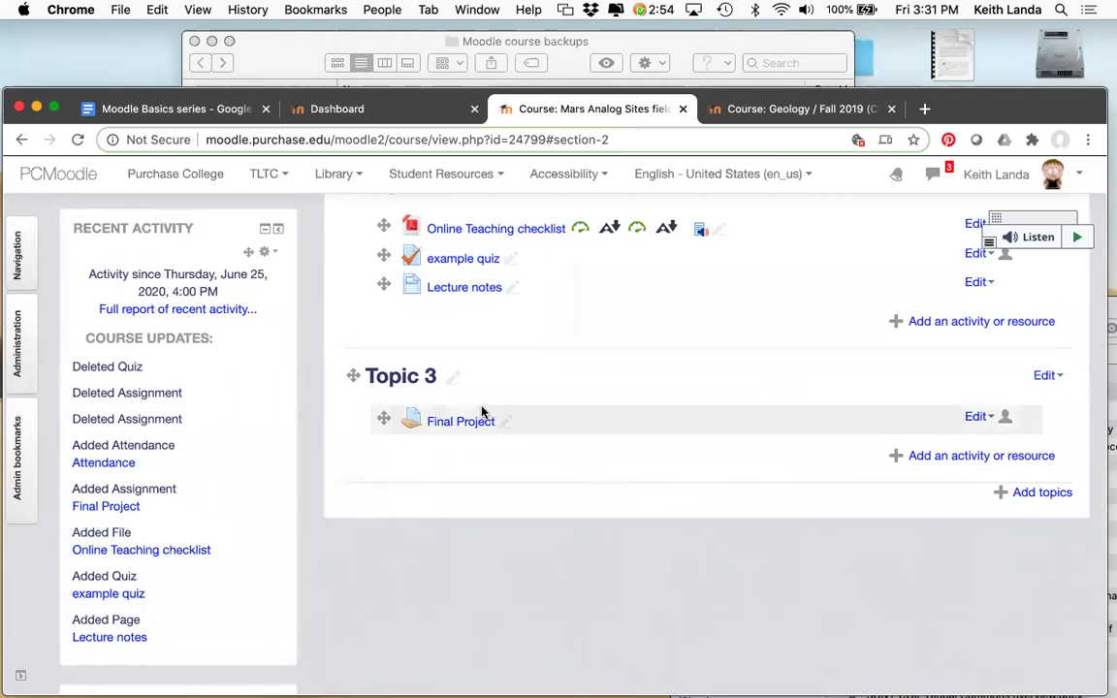
Step: Check the completion tracking notes in the Moodle Basics series outline, and open the Mars Analog Sites course's settings for editing
click(184, 108)
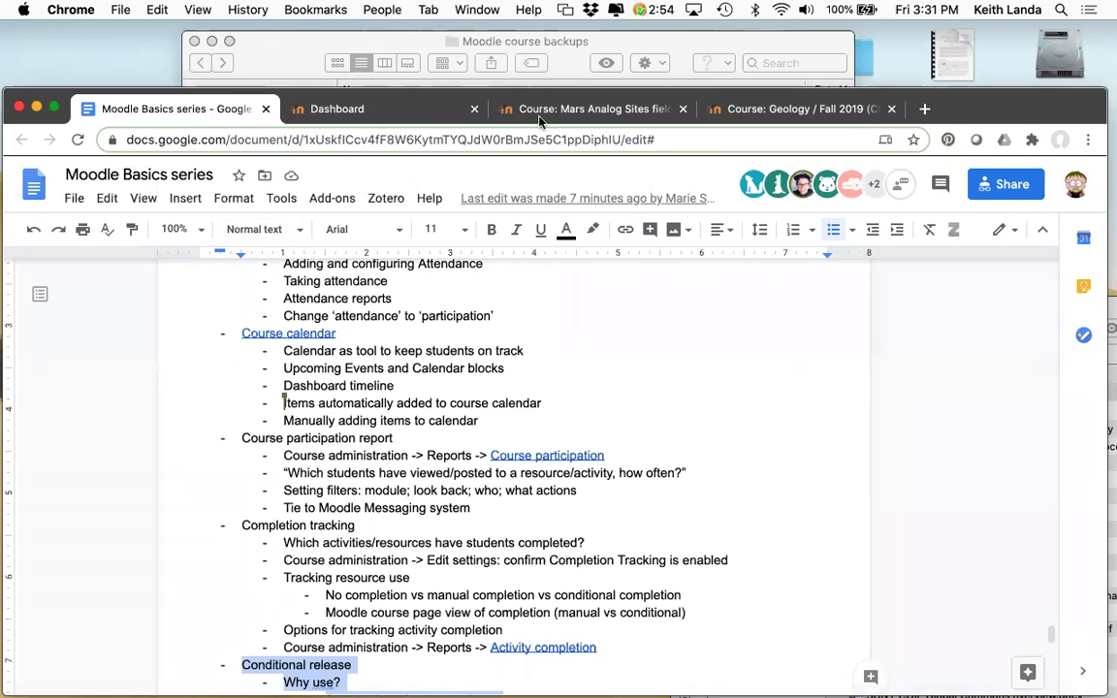
click(568, 113)
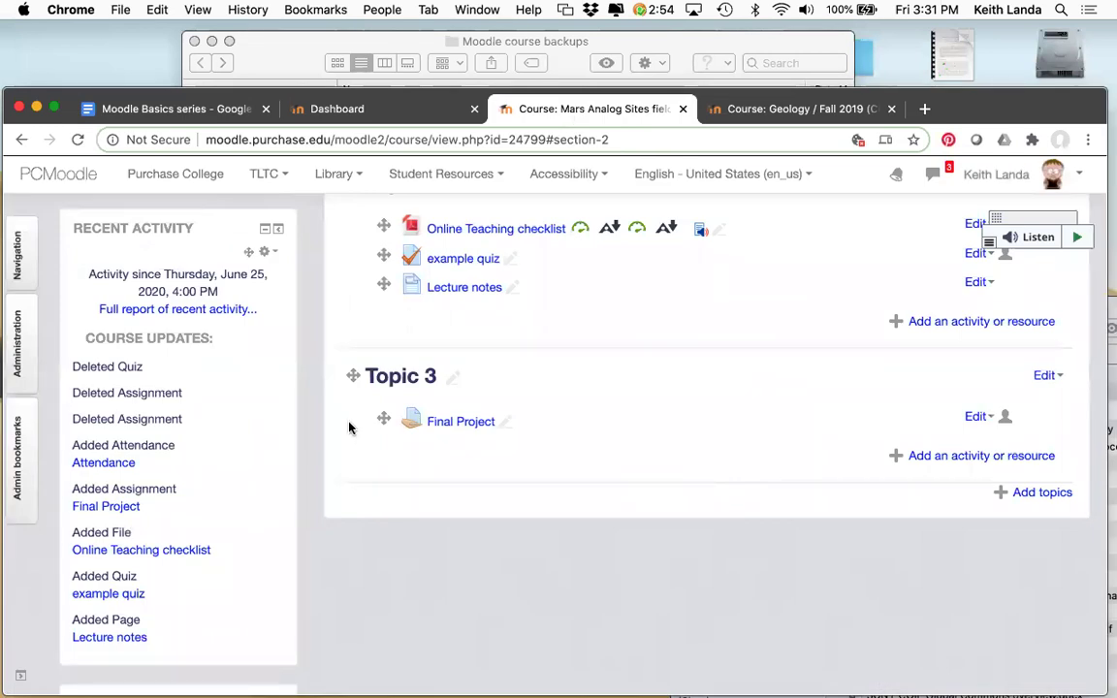
scroll(354, 402, up, 5)
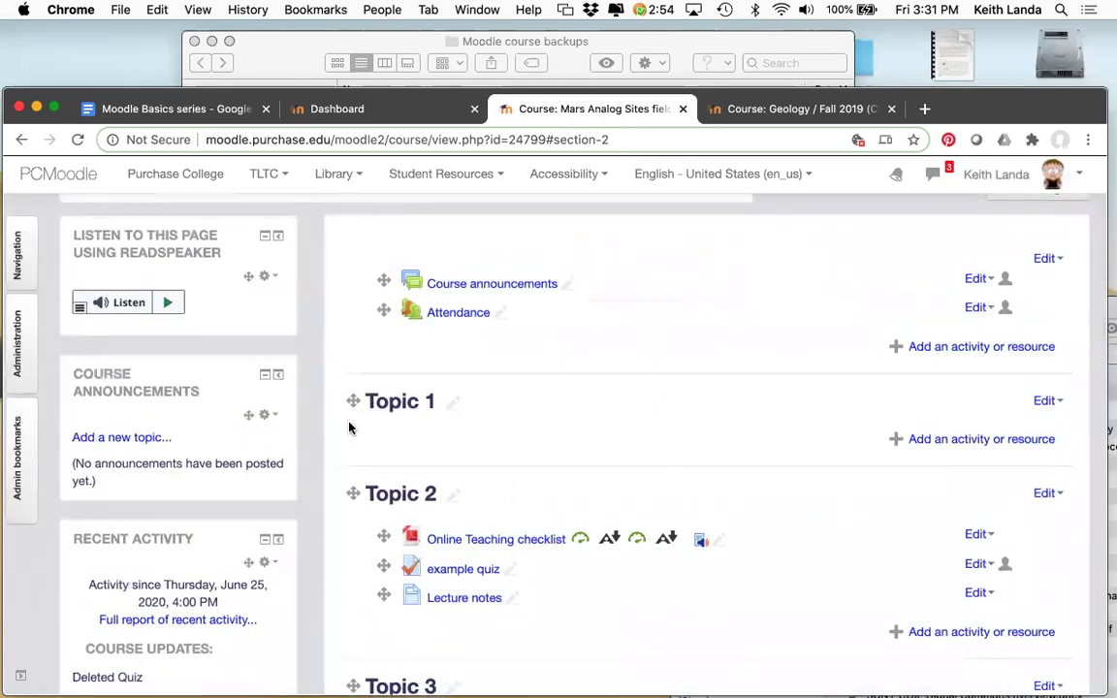
scroll(350, 428, up, 1)
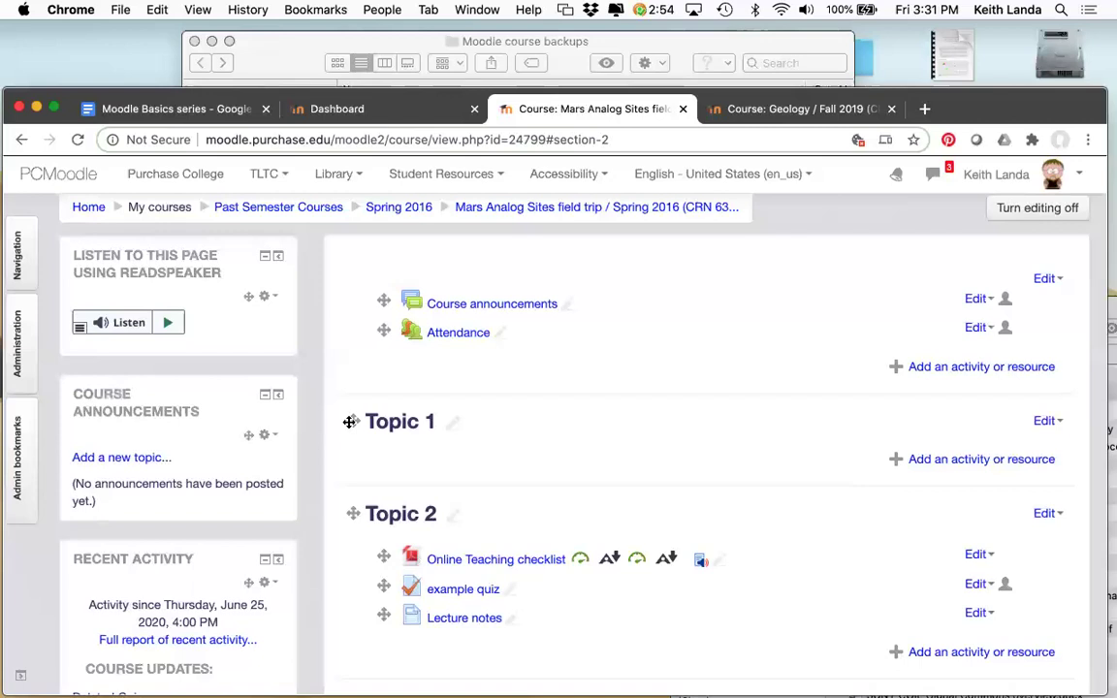
click(24, 339)
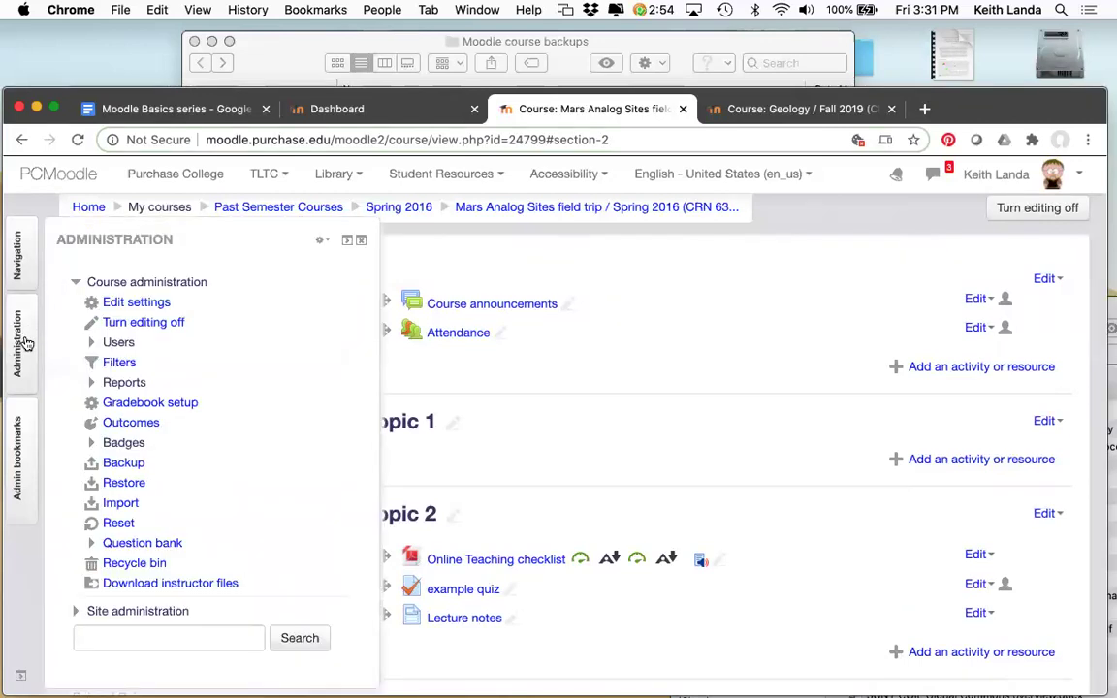
click(137, 302)
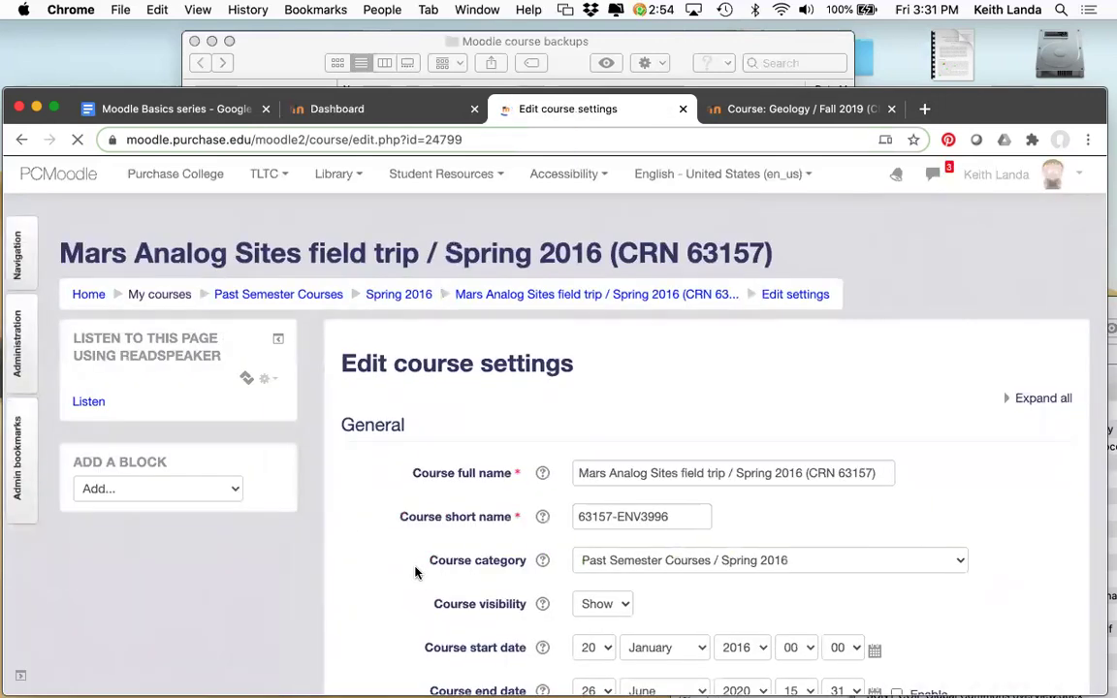
Step: Set Enable completion tracking to Yes in the course settings, and save them to display the course page
scroll(415, 573, down, 10)
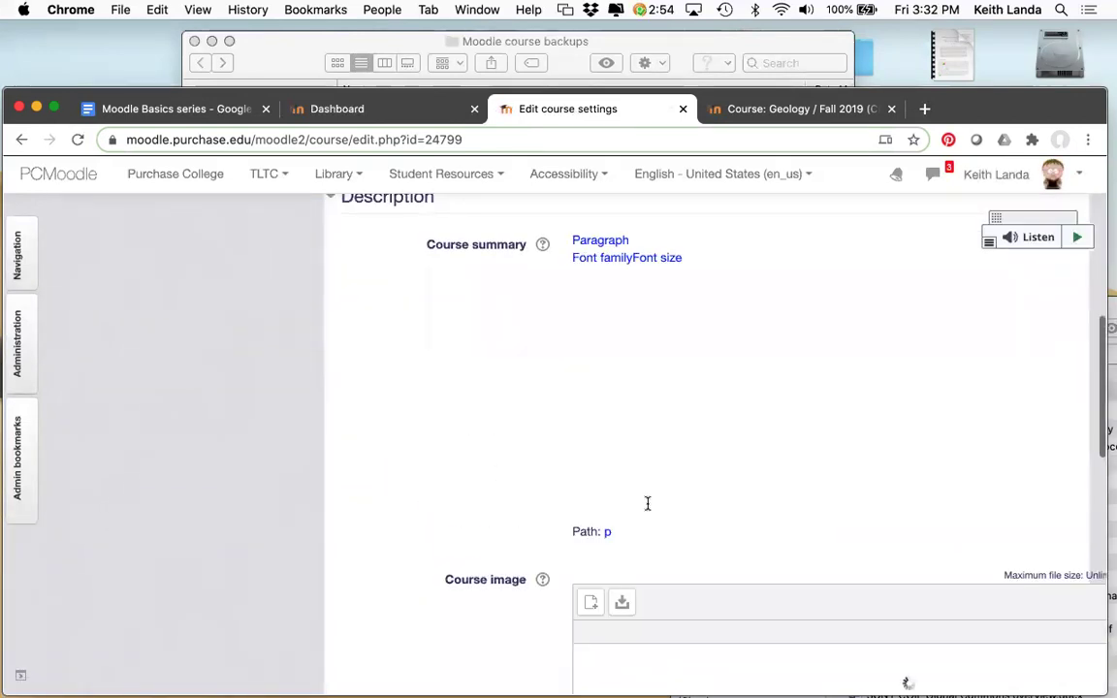
scroll(648, 503, down, 5)
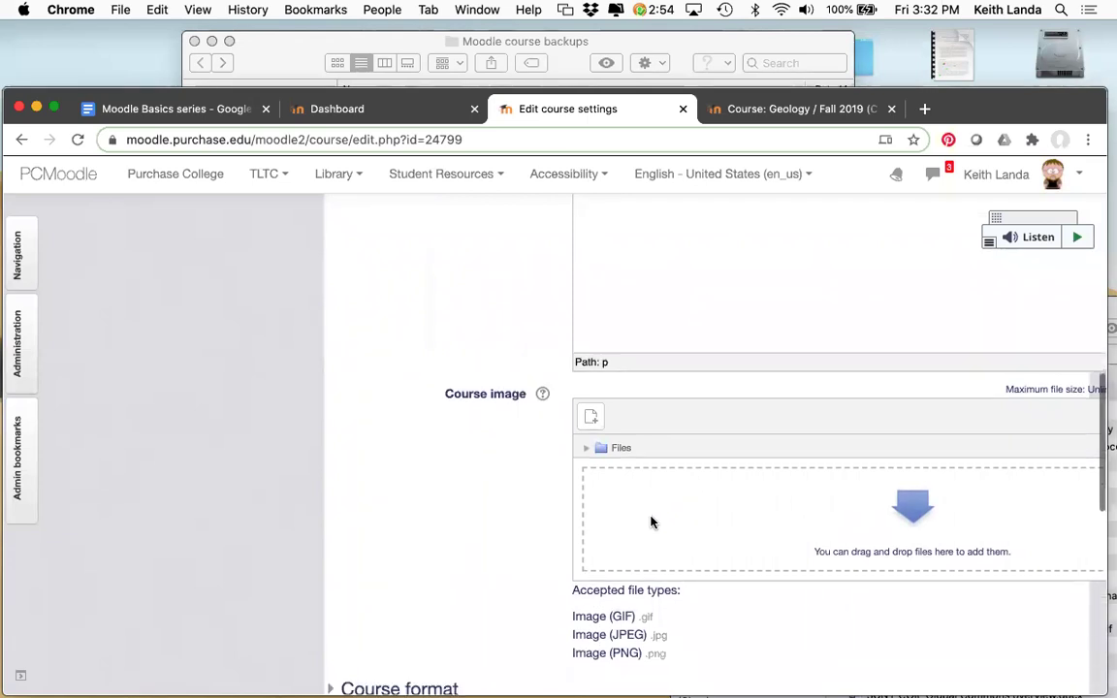
scroll(651, 522, down, 10)
scroll(651, 522, up, 3)
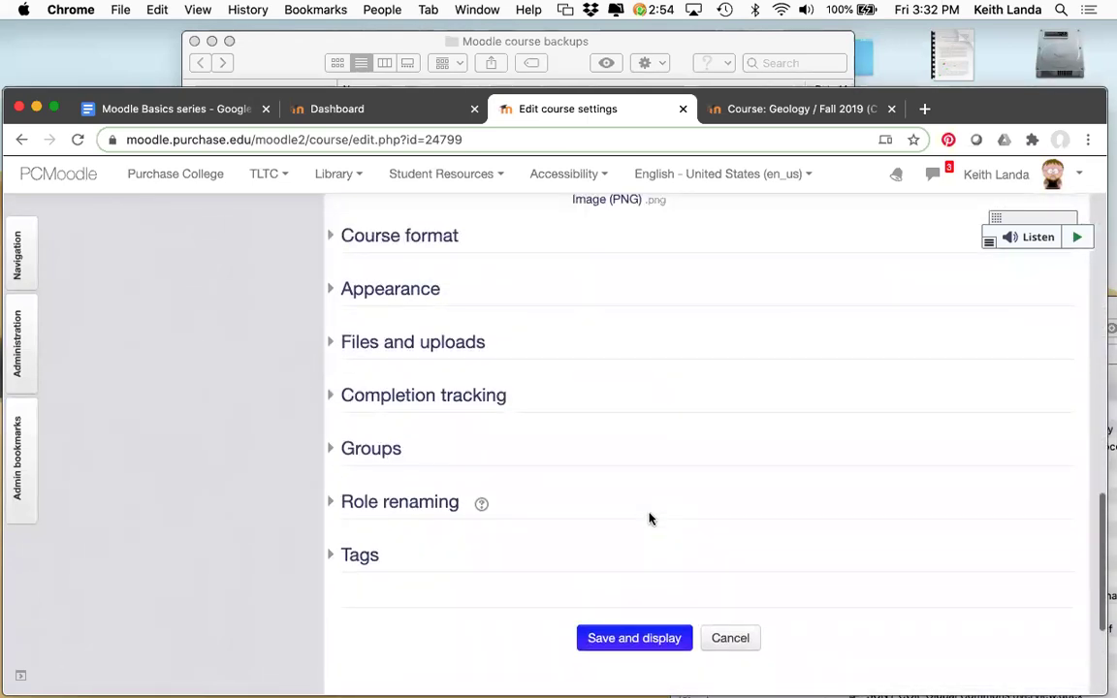
click(332, 398)
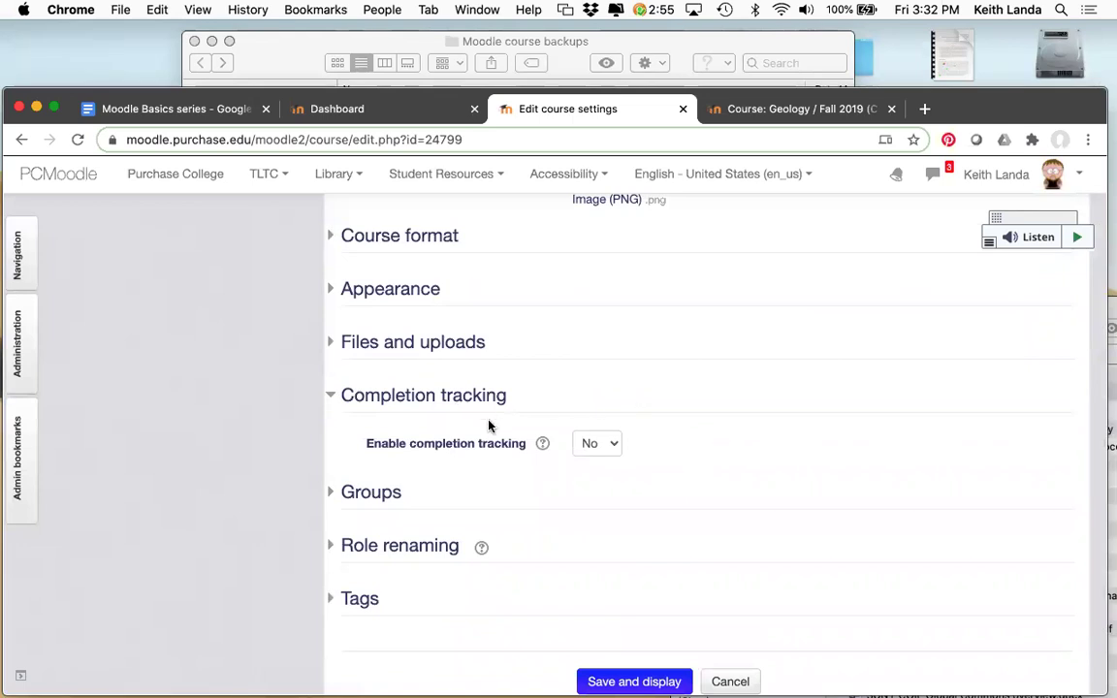
click(608, 446)
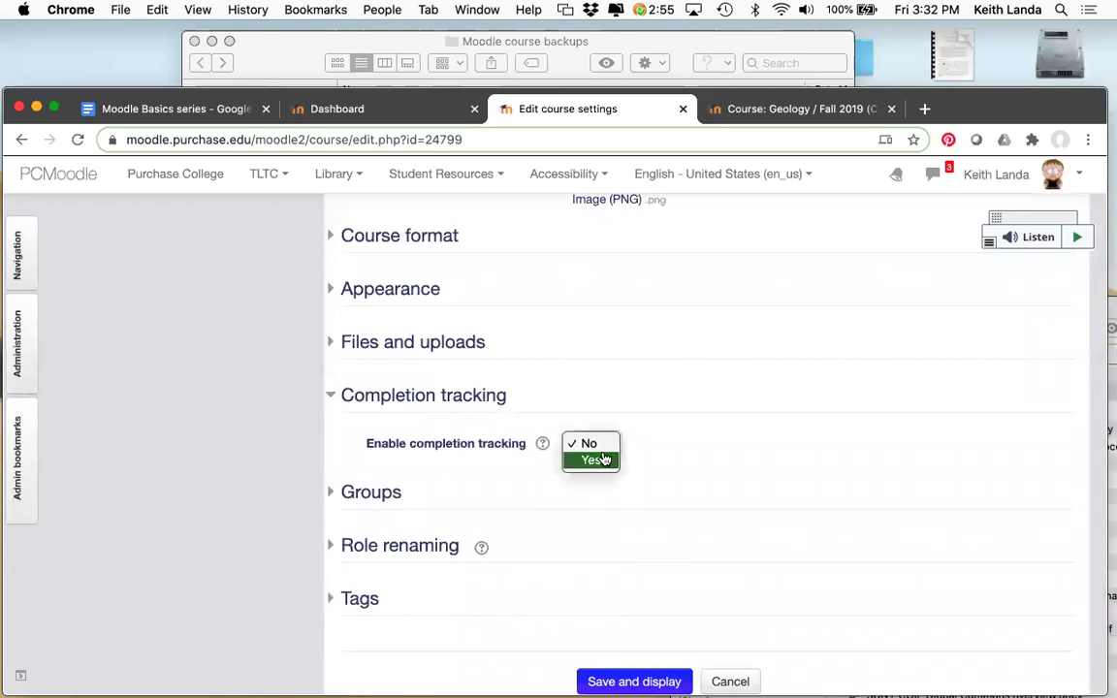
click(592, 460)
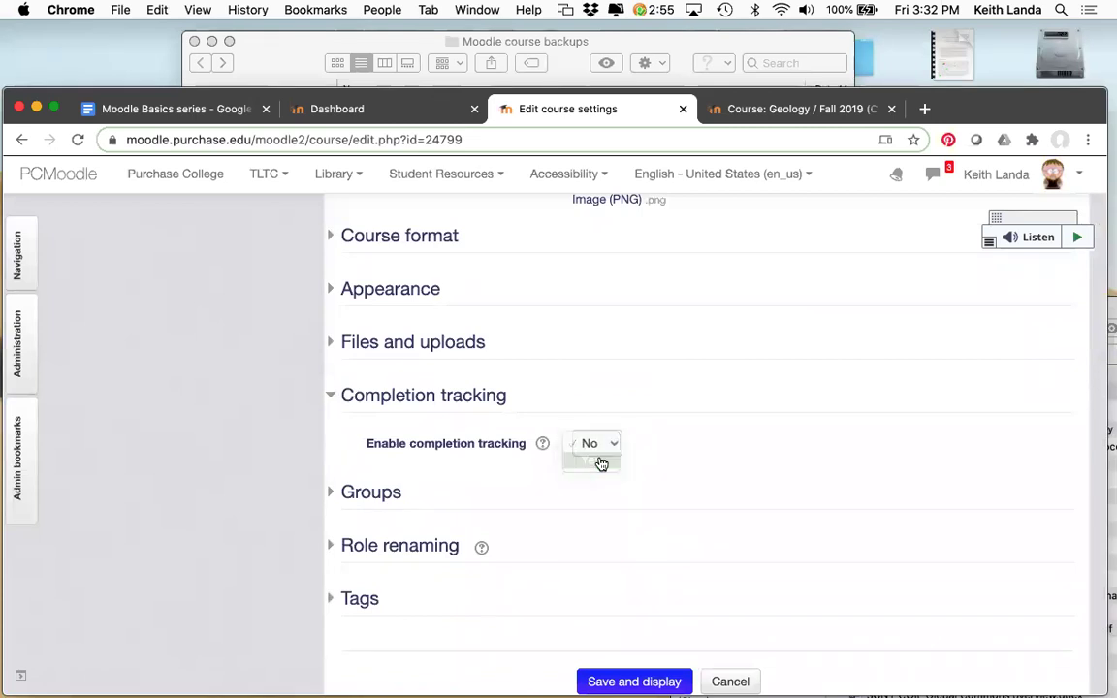
scroll(635, 618, down, 2)
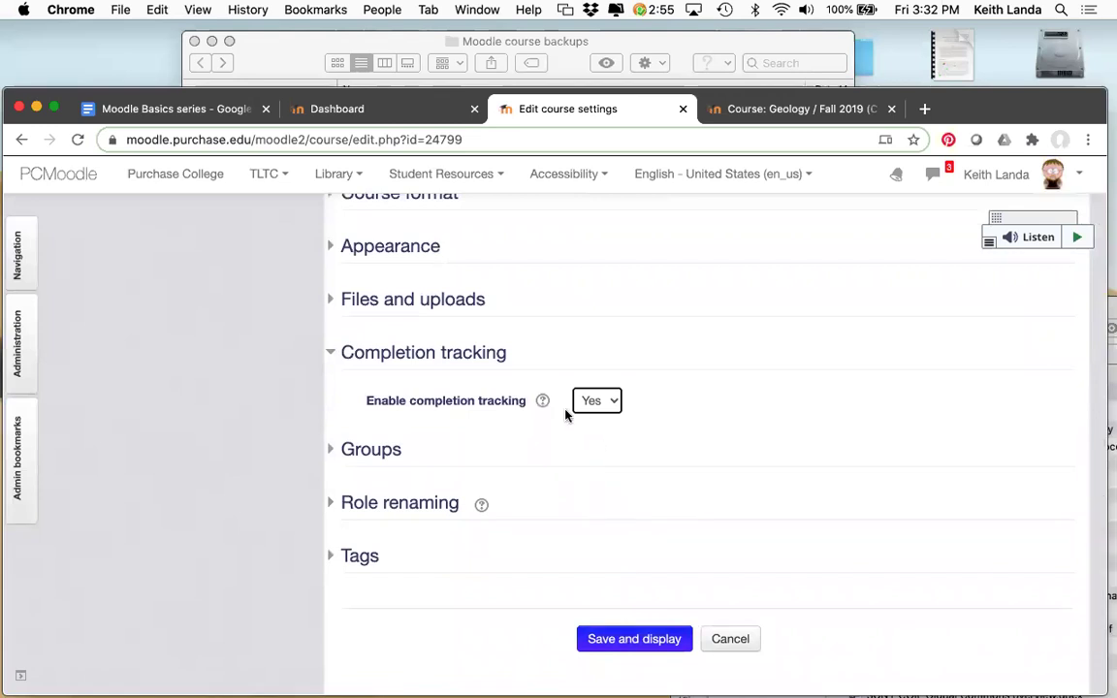
click(624, 641)
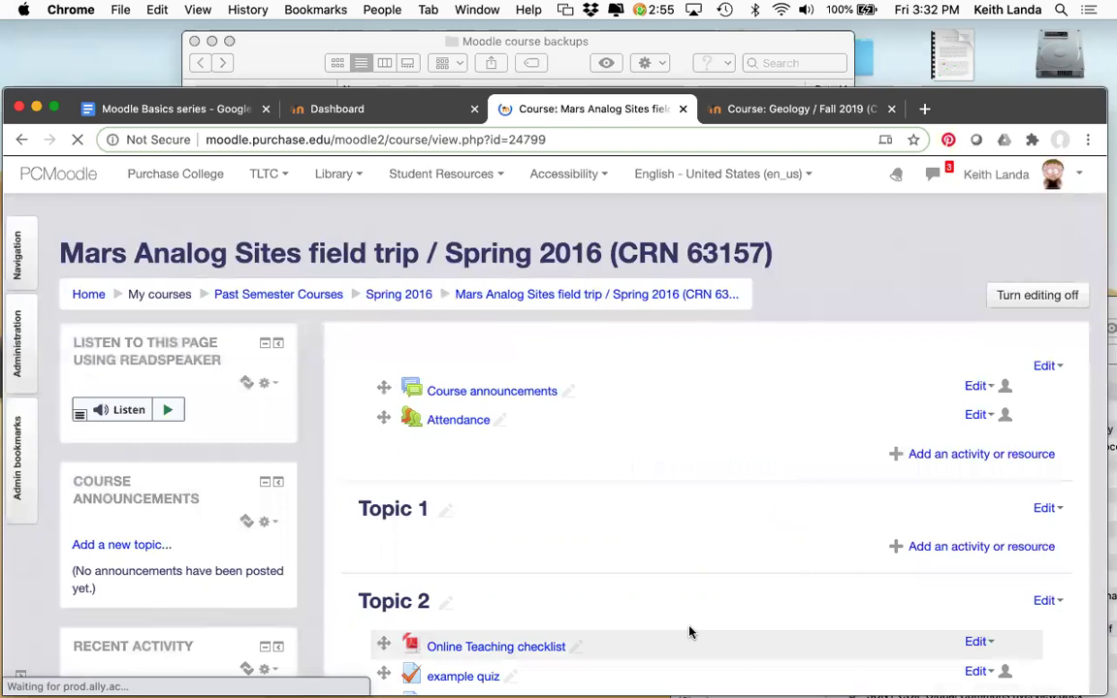
Step: Add a new Forum activity to Topic 3 of the course
scroll(689, 635, down, 5)
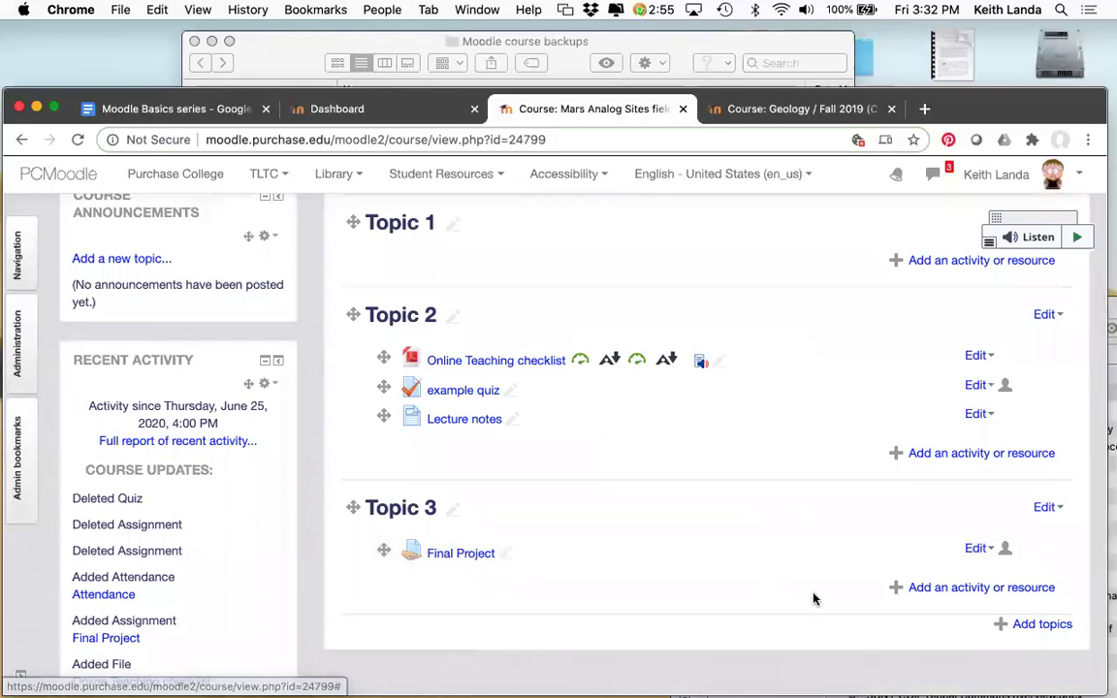
click(949, 589)
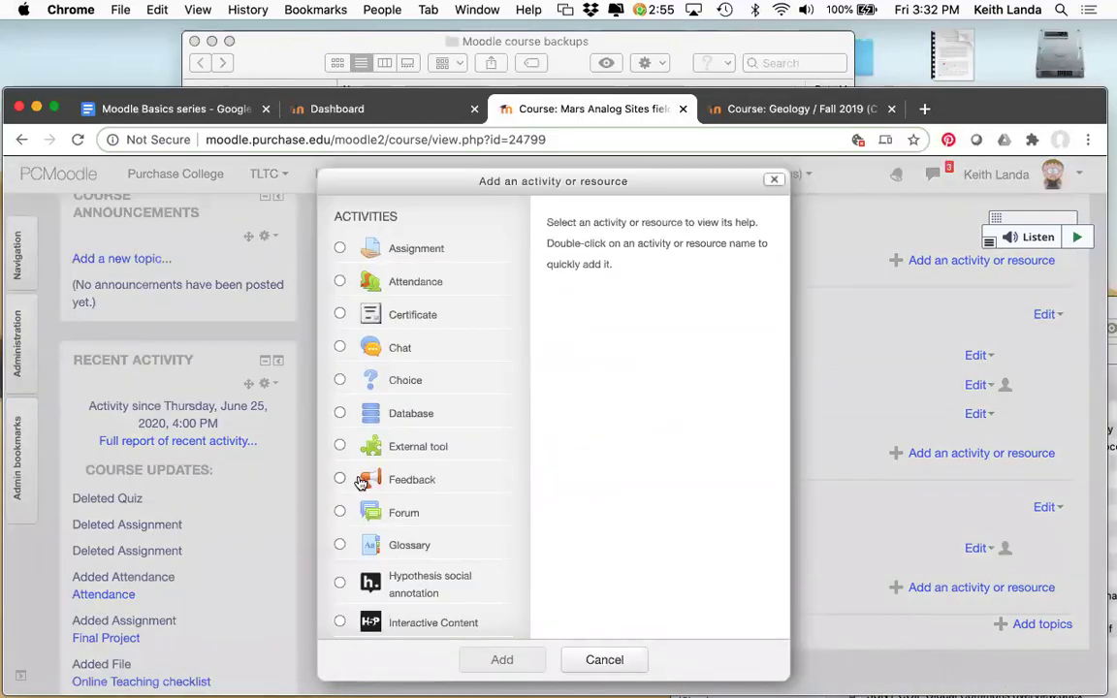
click(339, 512)
click(500, 660)
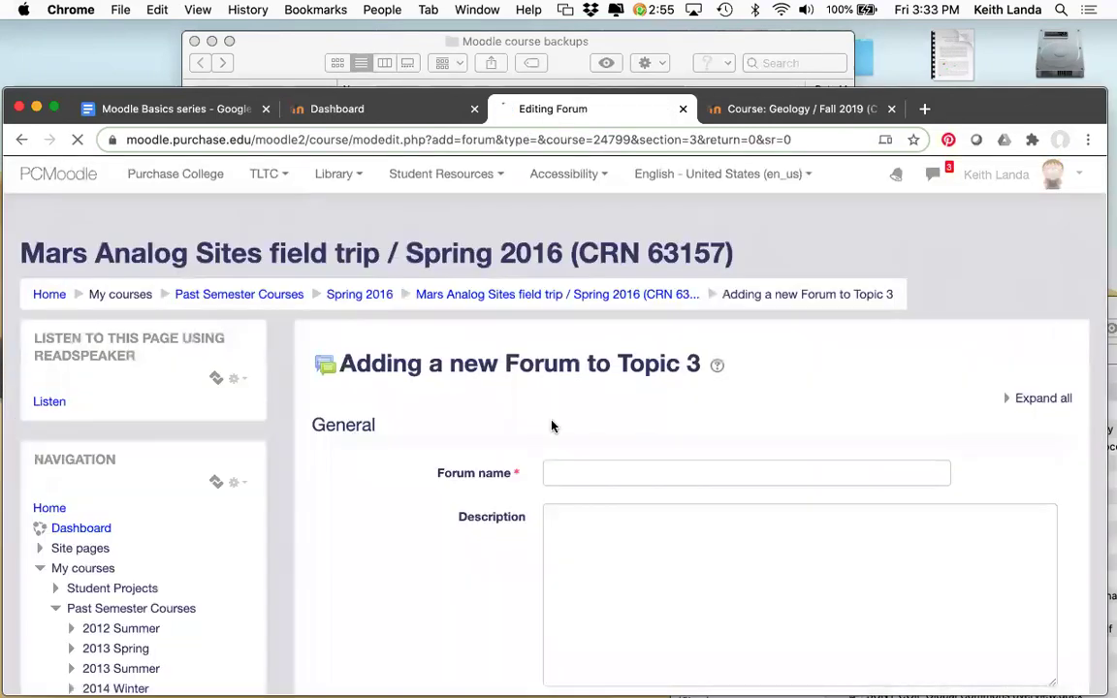
Step: Name the forum "Final reflections on the course" and set its forum type to "A single simple discussion"
click(581, 481)
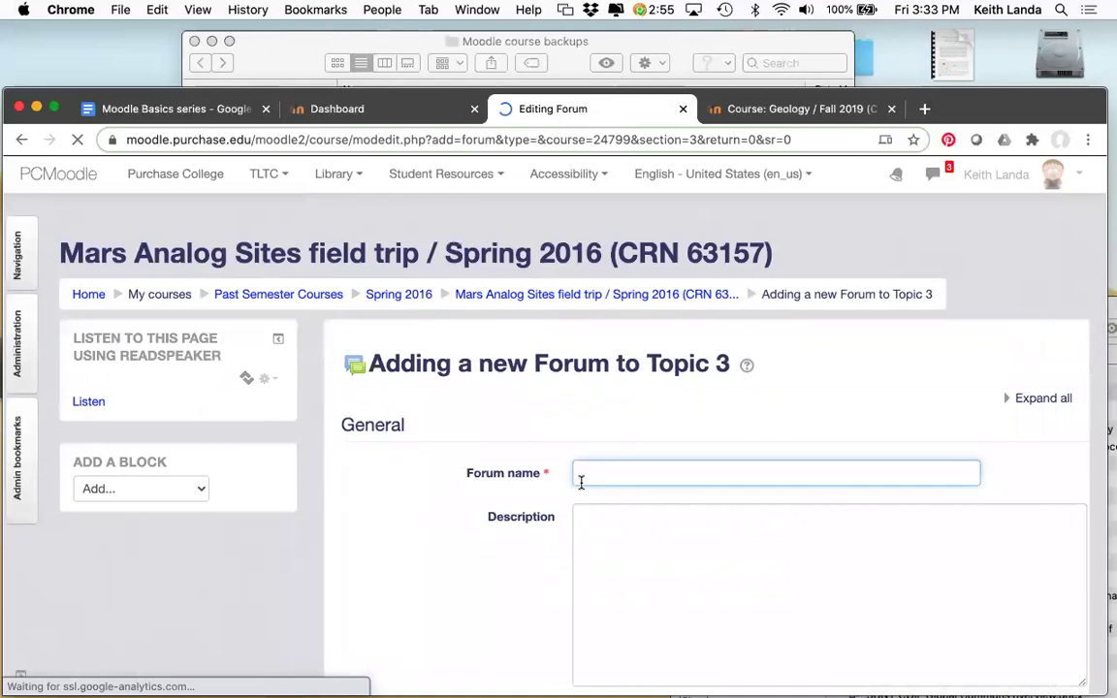
text(Final refl)
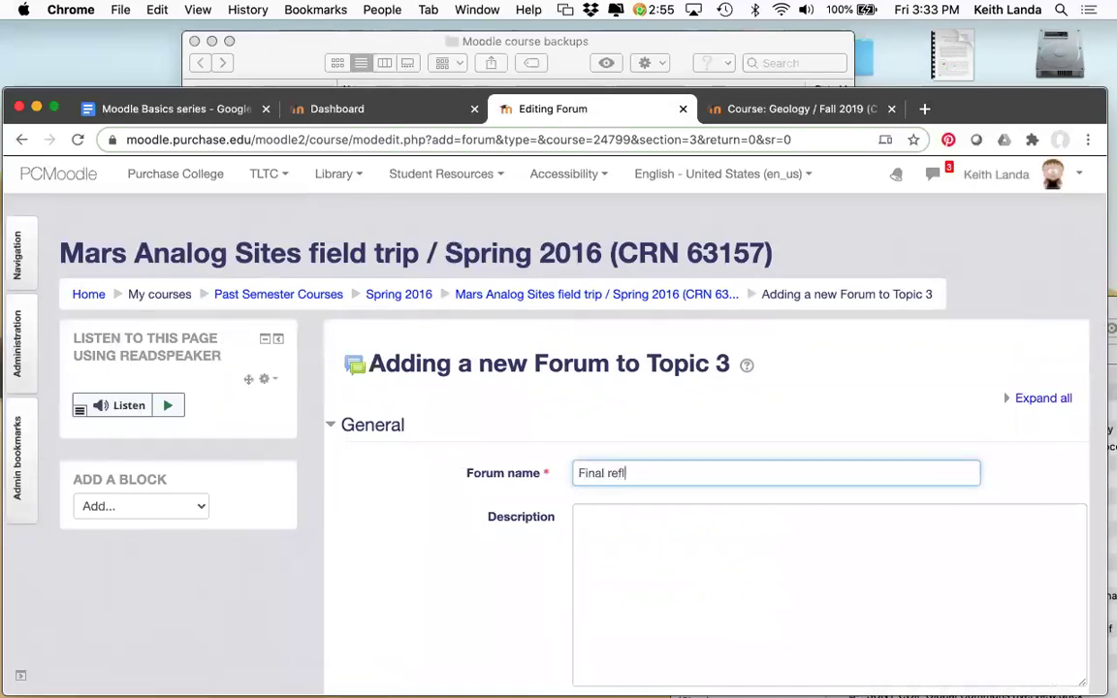
text(ections on the s course)
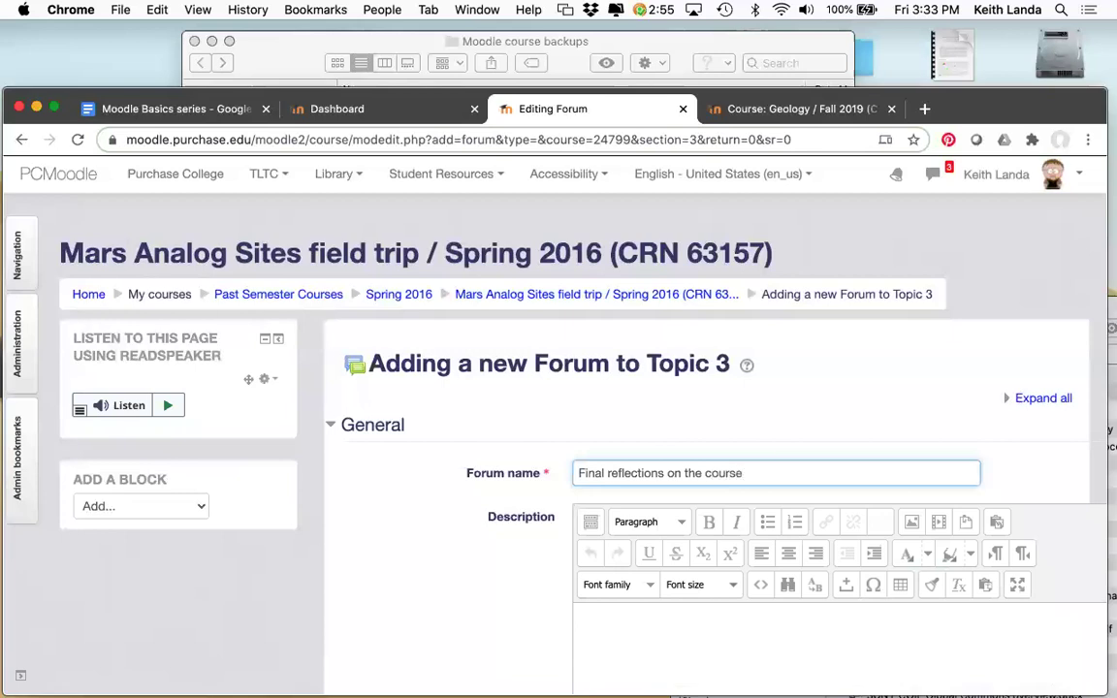
scroll(445, 555, down, 10)
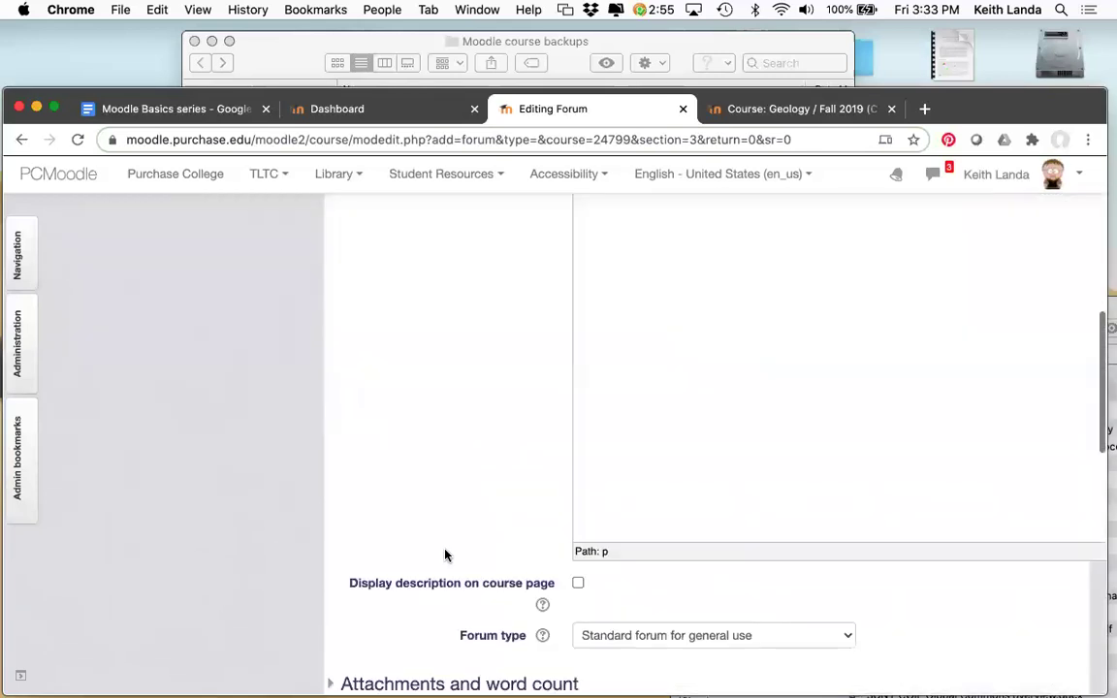
click(647, 559)
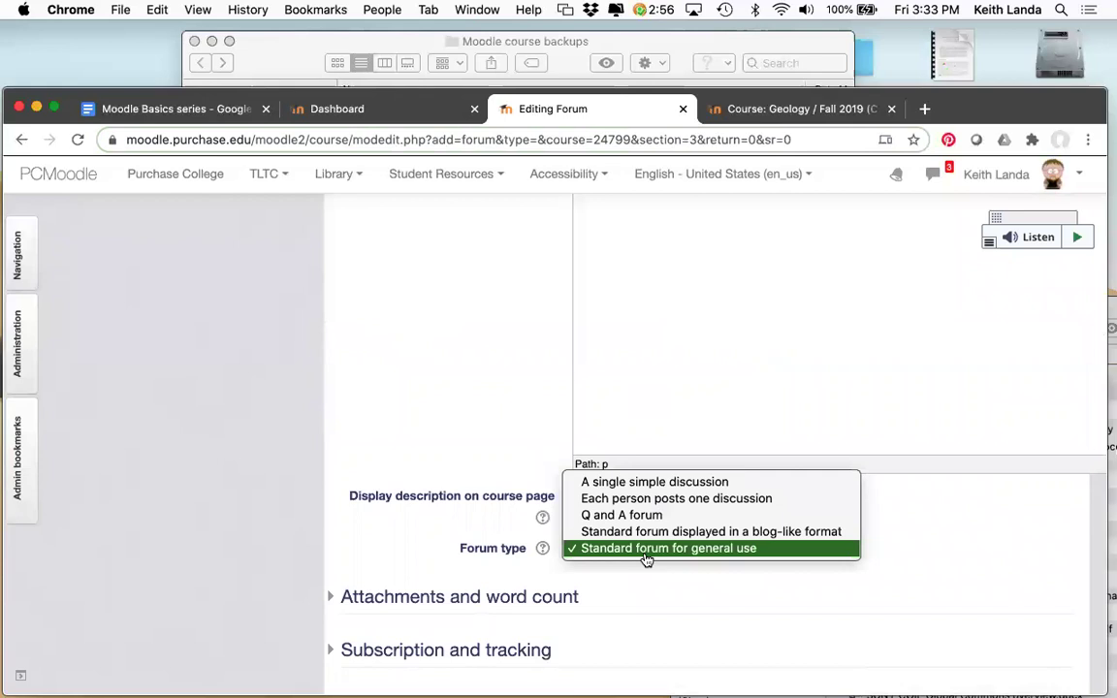
click(645, 482)
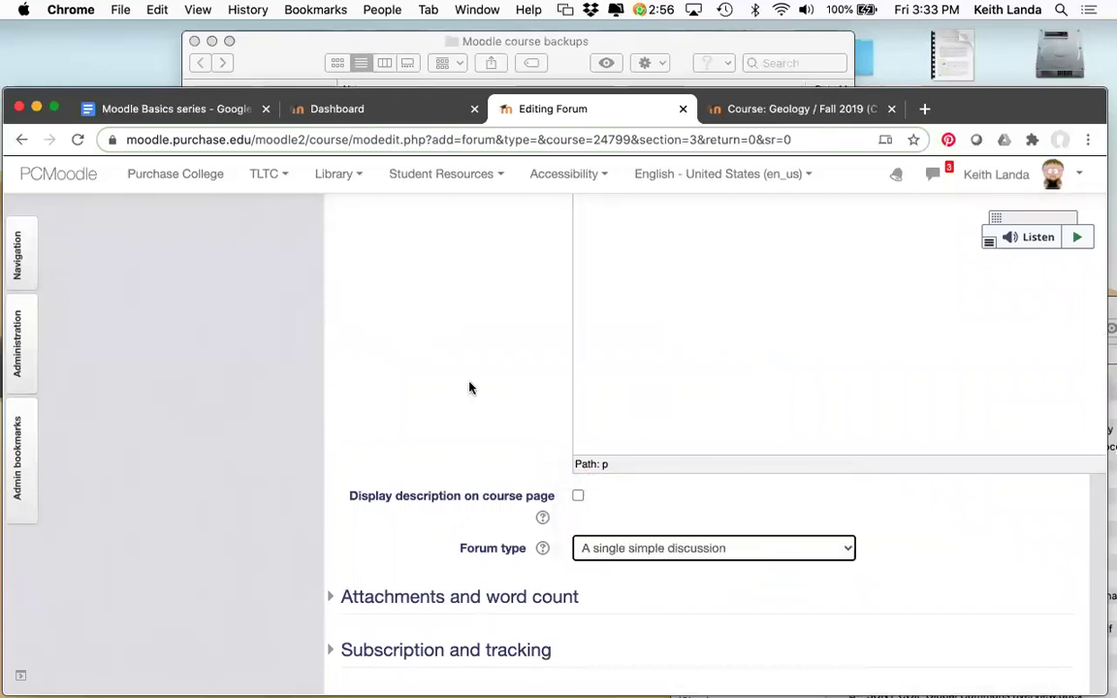
Step: Enter "What did you think" as the forum's description, and save the forum, returning to the course page
scroll(469, 388, up, 2)
scroll(470, 388, up, 10)
click(677, 492)
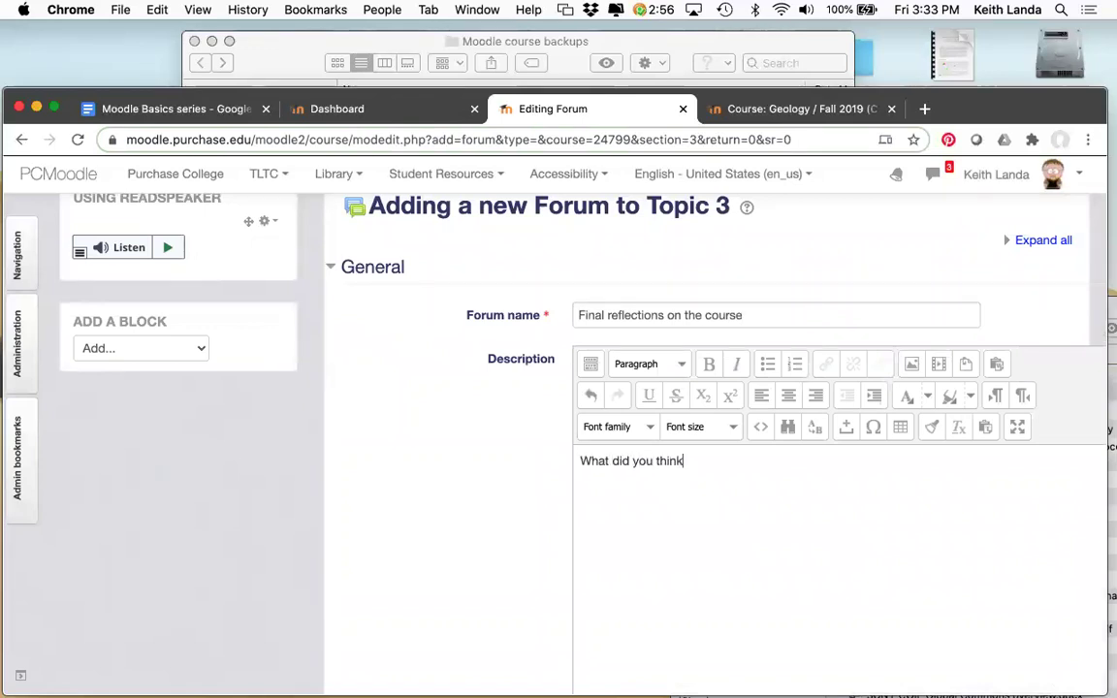
scroll(501, 549, down, 15)
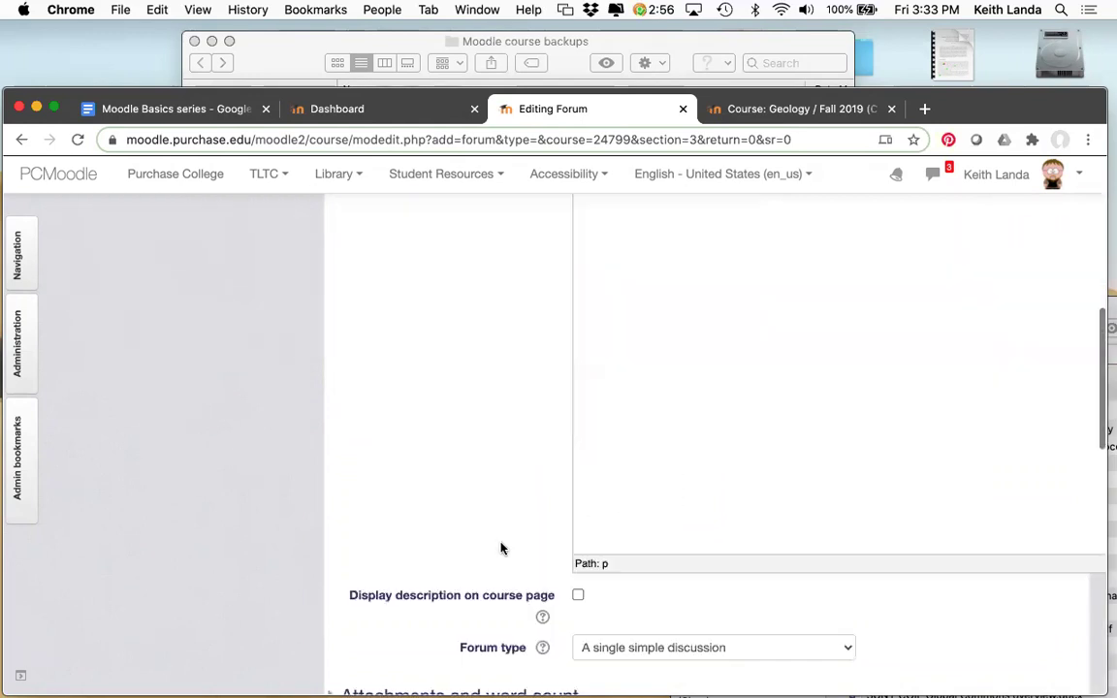
click(677, 452)
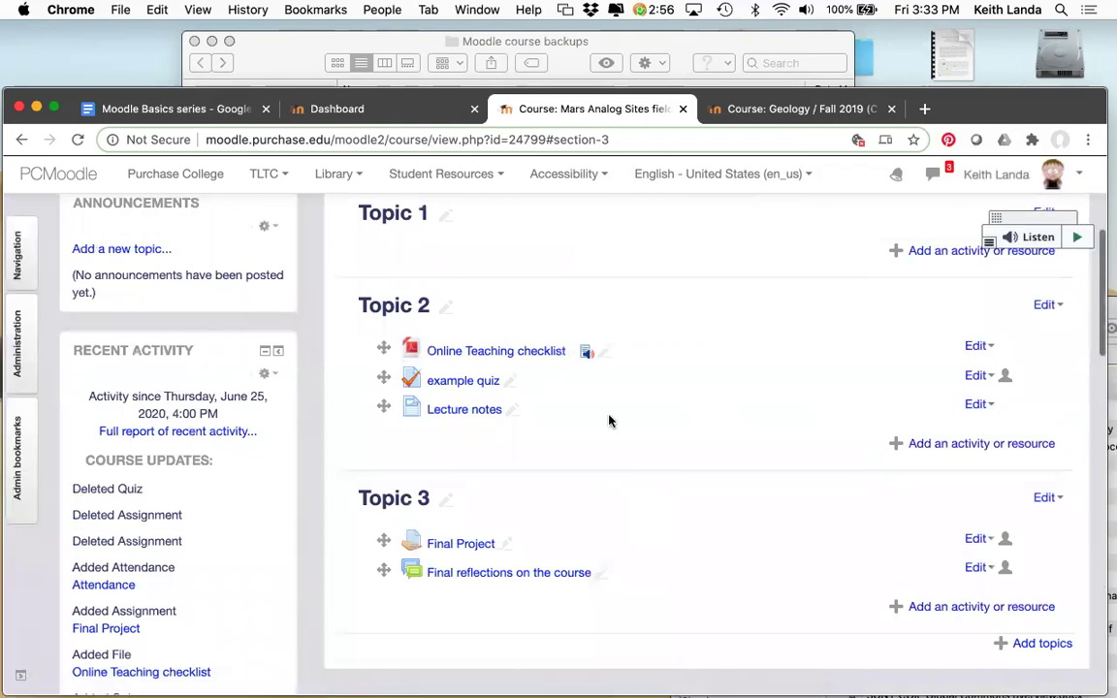
Step: Edit the Online Teaching checklist file in Topic 2, setting its completion tracking to "Show activity as complete when conditions are met"
scroll(596, 396, up, 3)
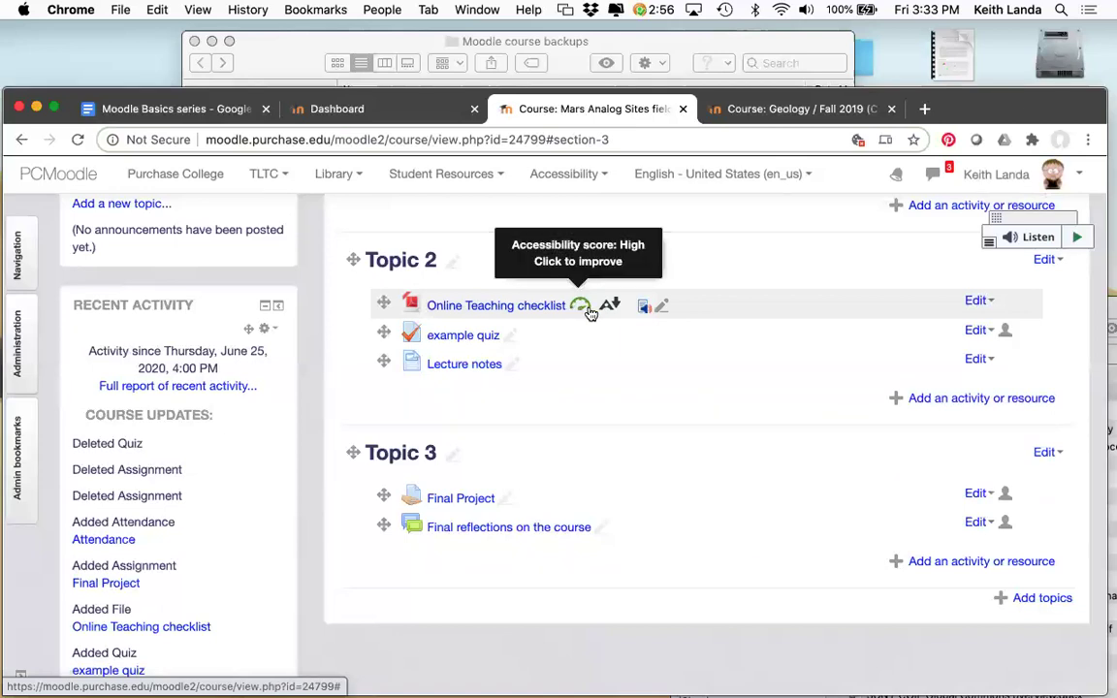
click(980, 301)
click(974, 326)
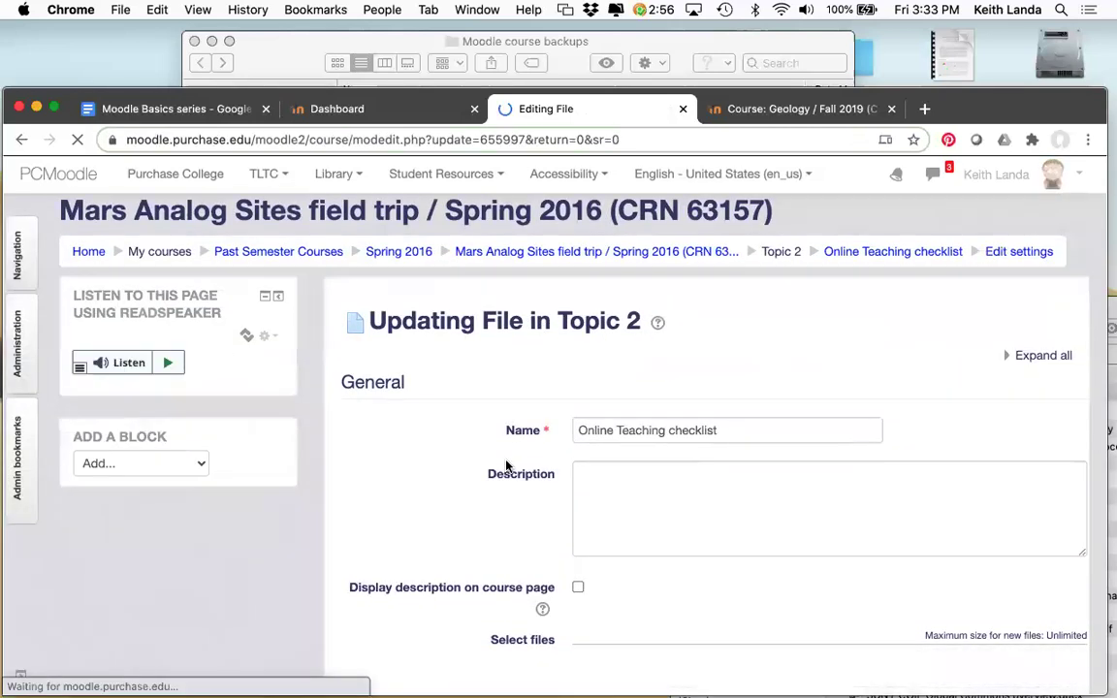
scroll(505, 466, down, 3)
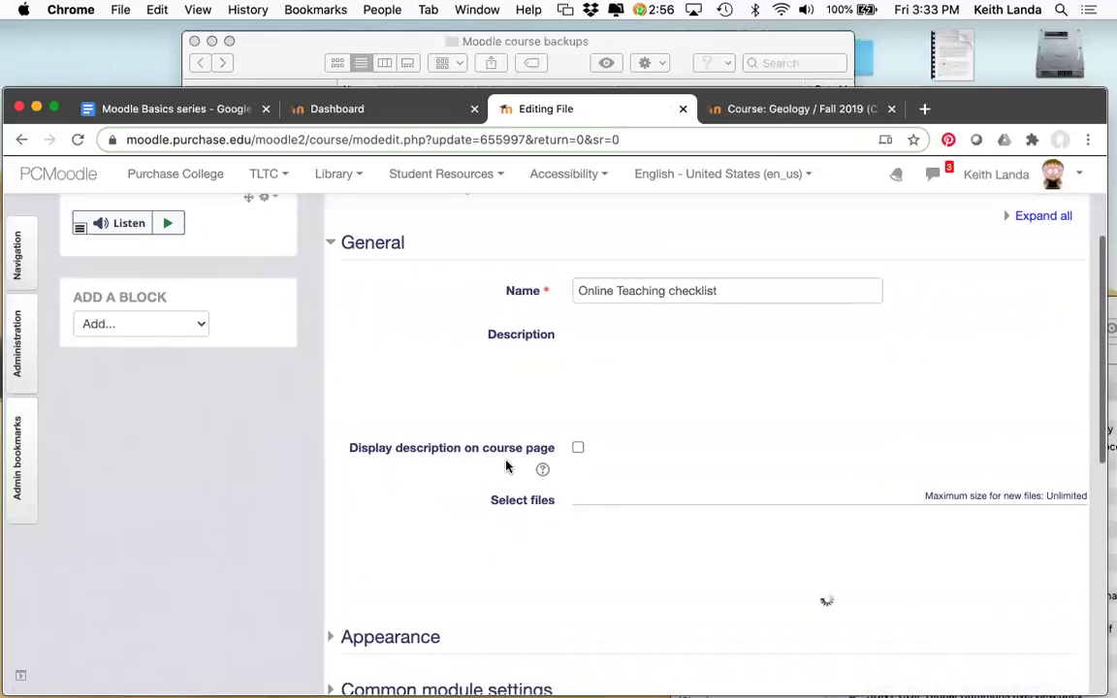
scroll(505, 466, up, 5)
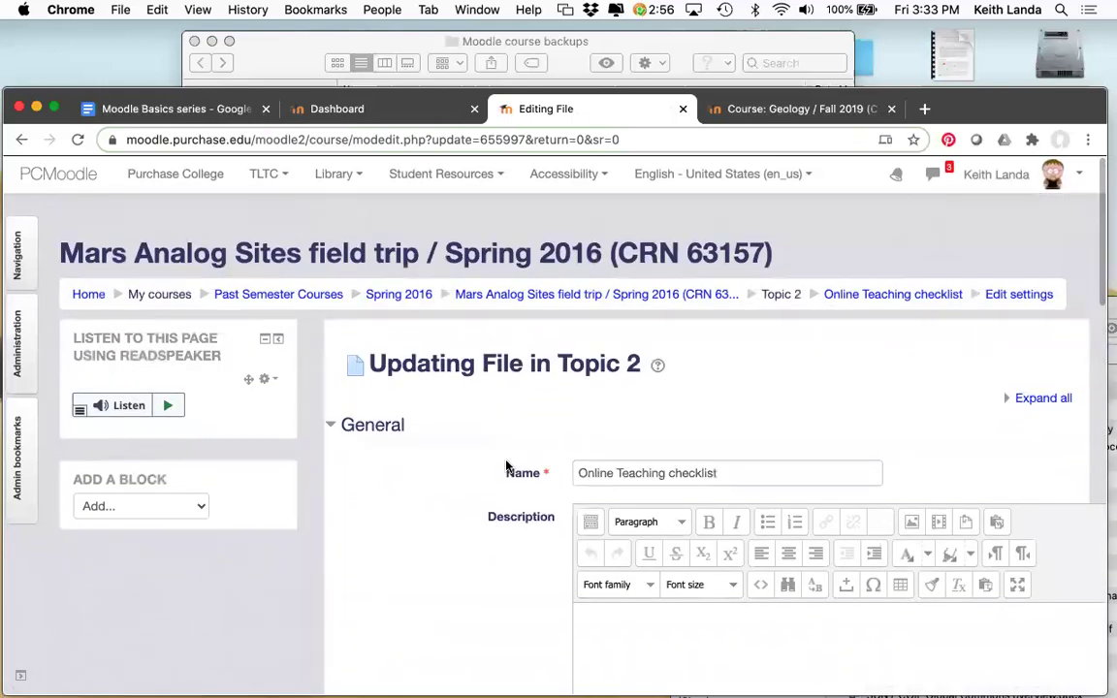
scroll(505, 466, down, 3)
scroll(505, 467, down, 10)
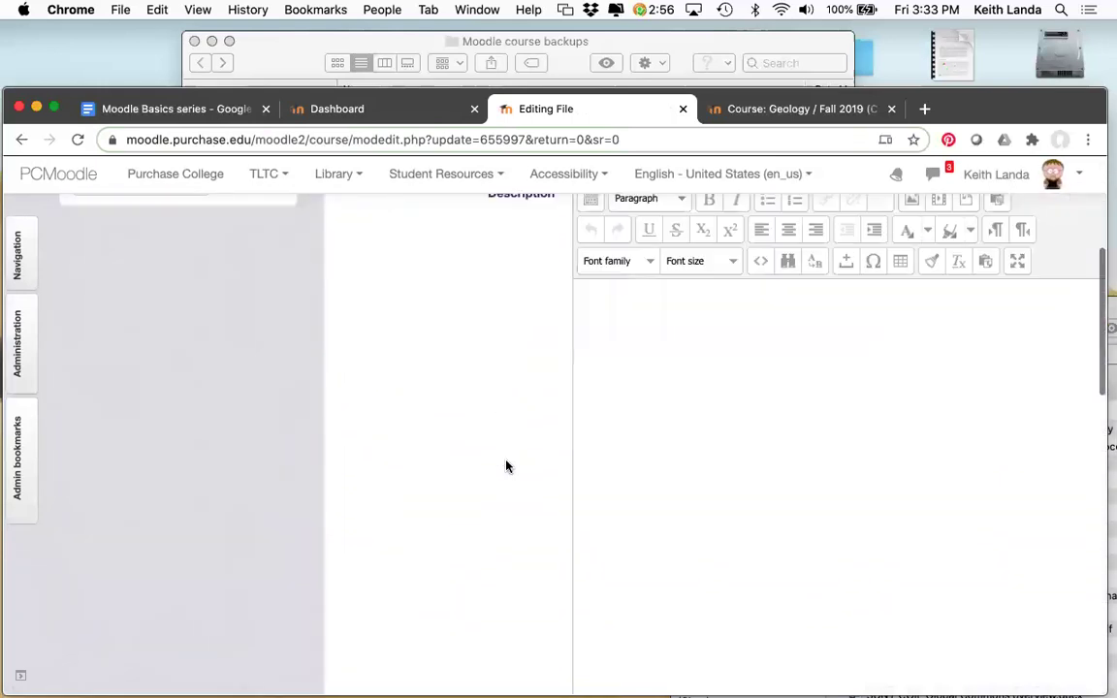
scroll(506, 467, down, 4)
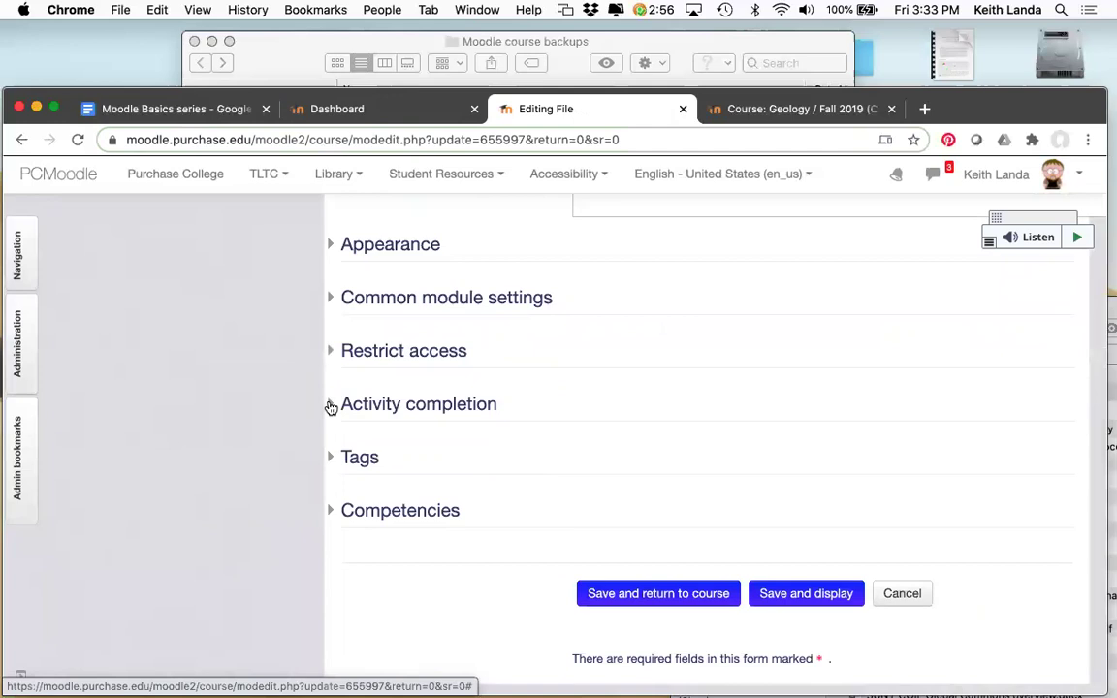
click(331, 406)
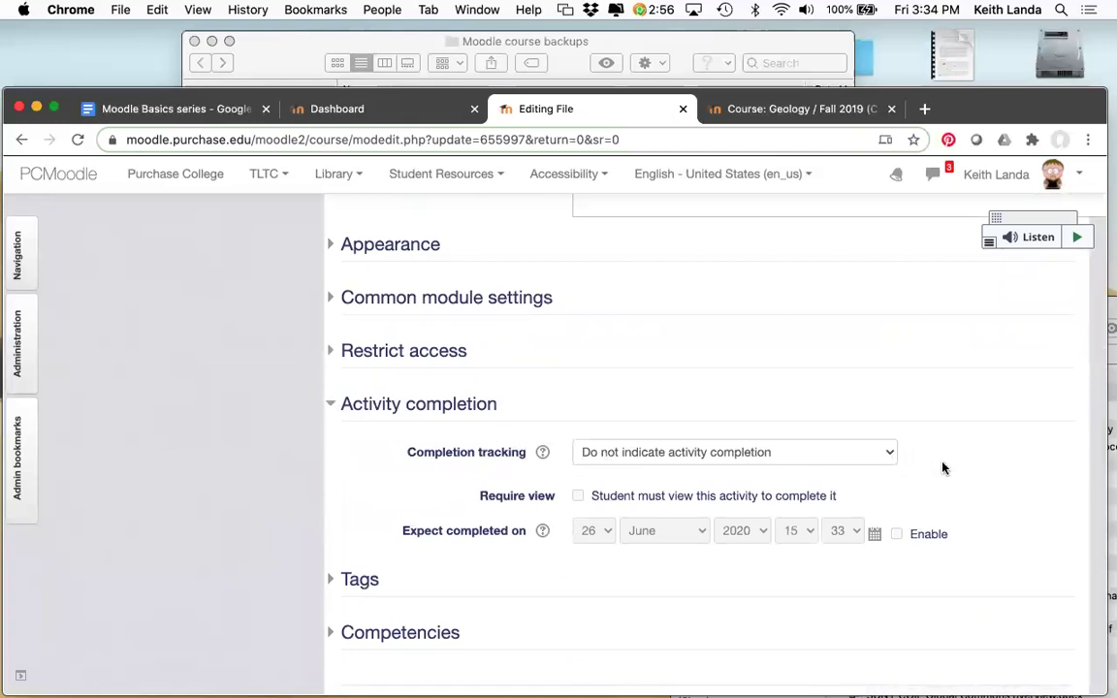
click(880, 463)
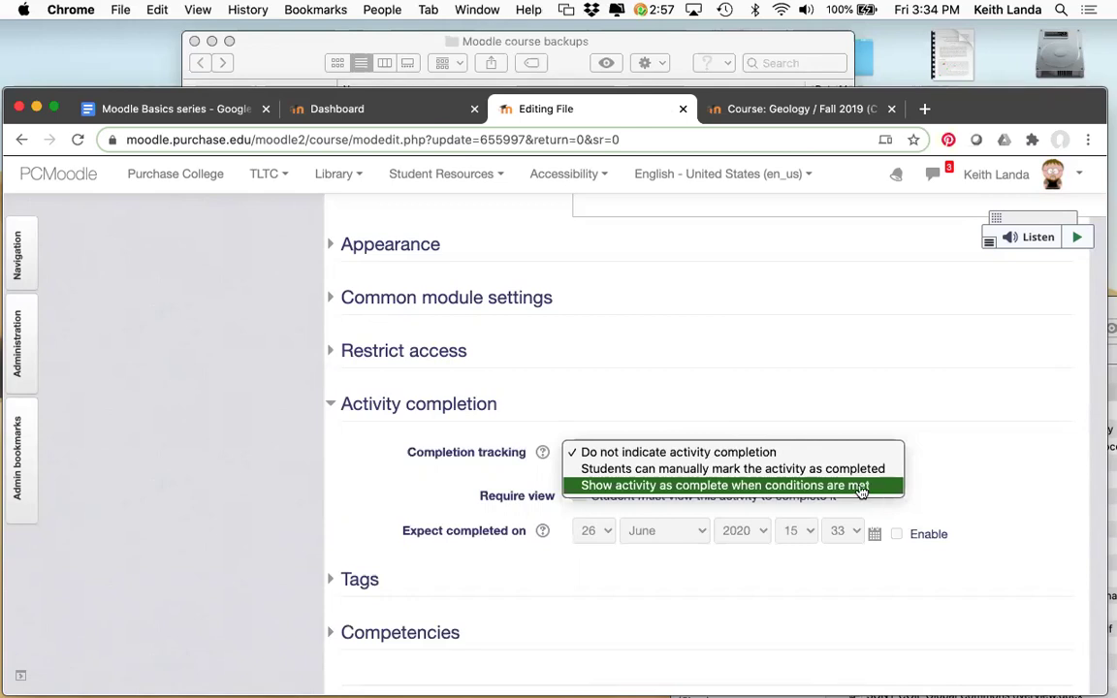
click(686, 488)
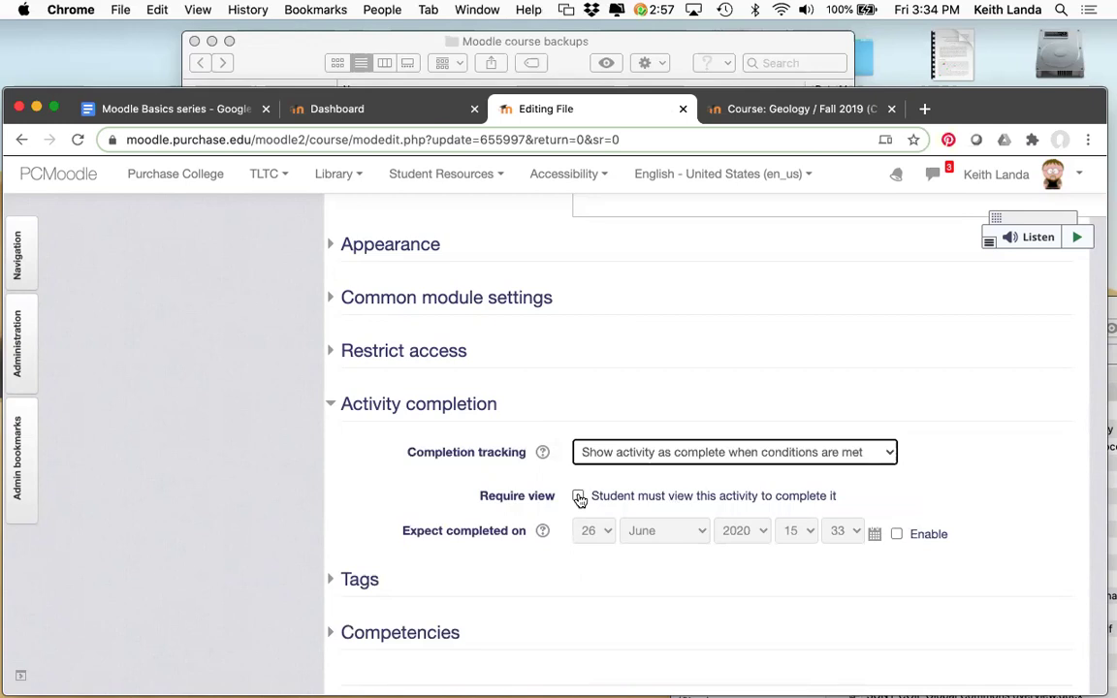
Step: Require students to view the Online Teaching checklist to complete it, and save the file's settings, returning to the course page
click(579, 497)
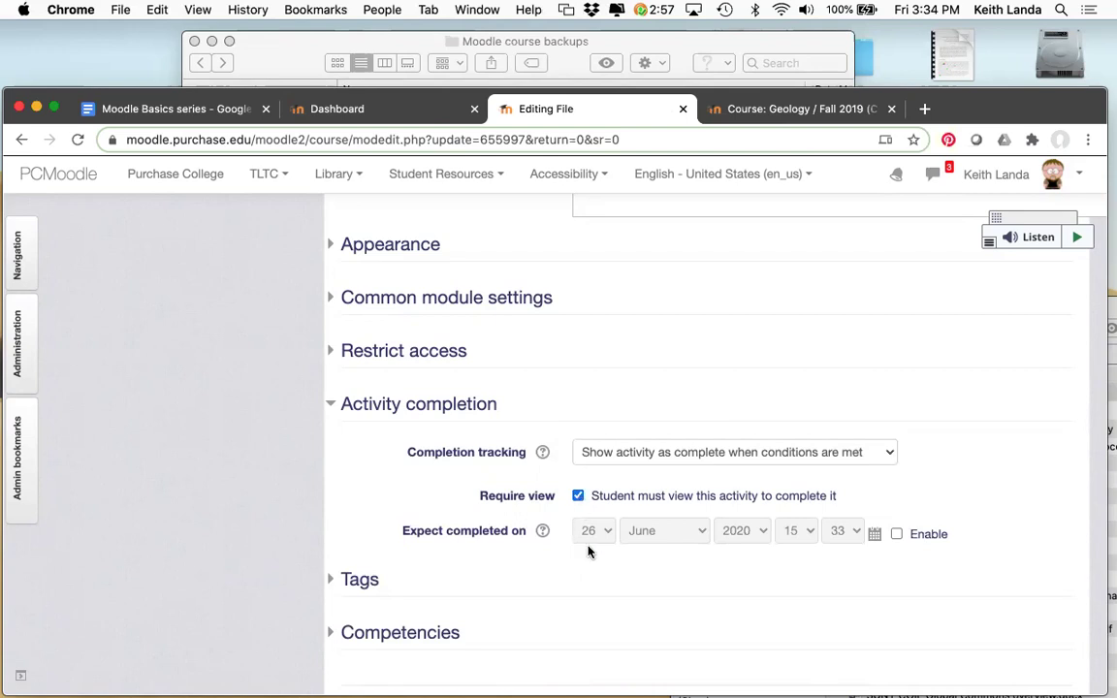
scroll(589, 549, down, 3)
click(638, 581)
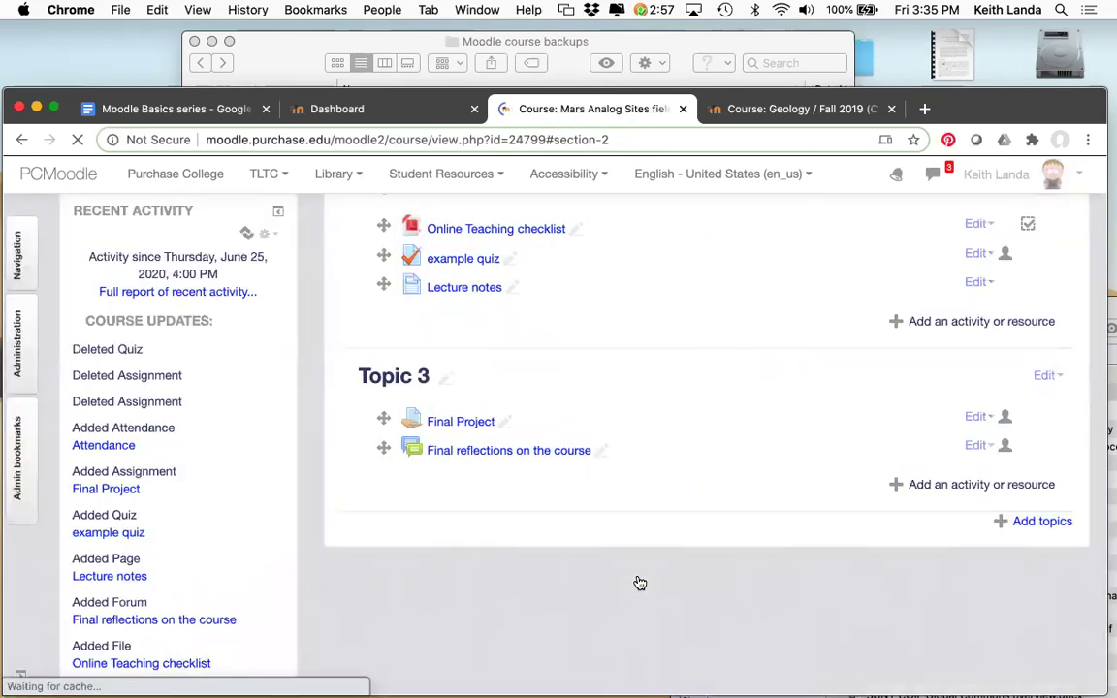
Step: Examine the course page's topics and the completion indicator beside the Online Teaching checklist, including its description of how completion is marked
scroll(640, 583, up, 3)
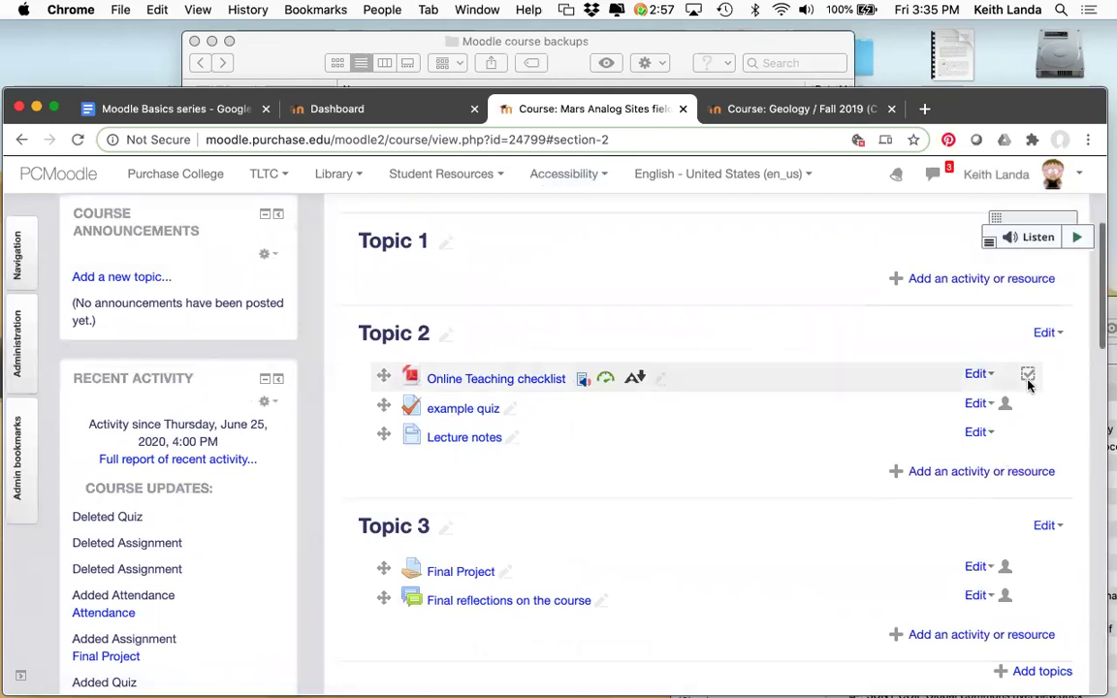
scroll(1055, 388, up, 3)
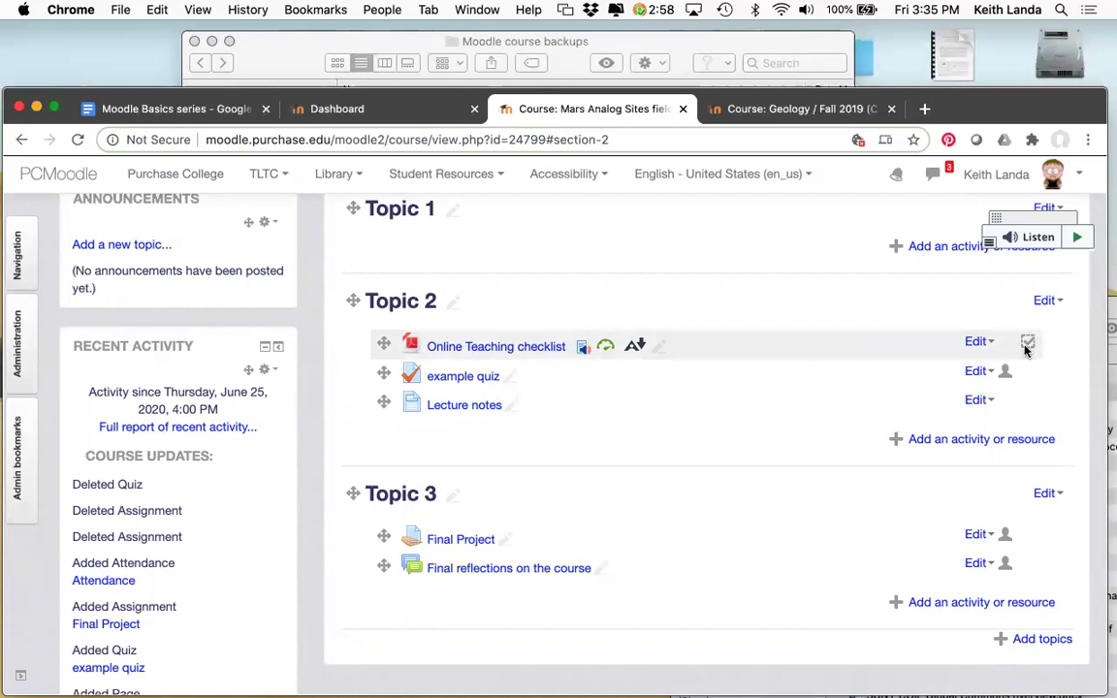
mouse_move(1024, 351)
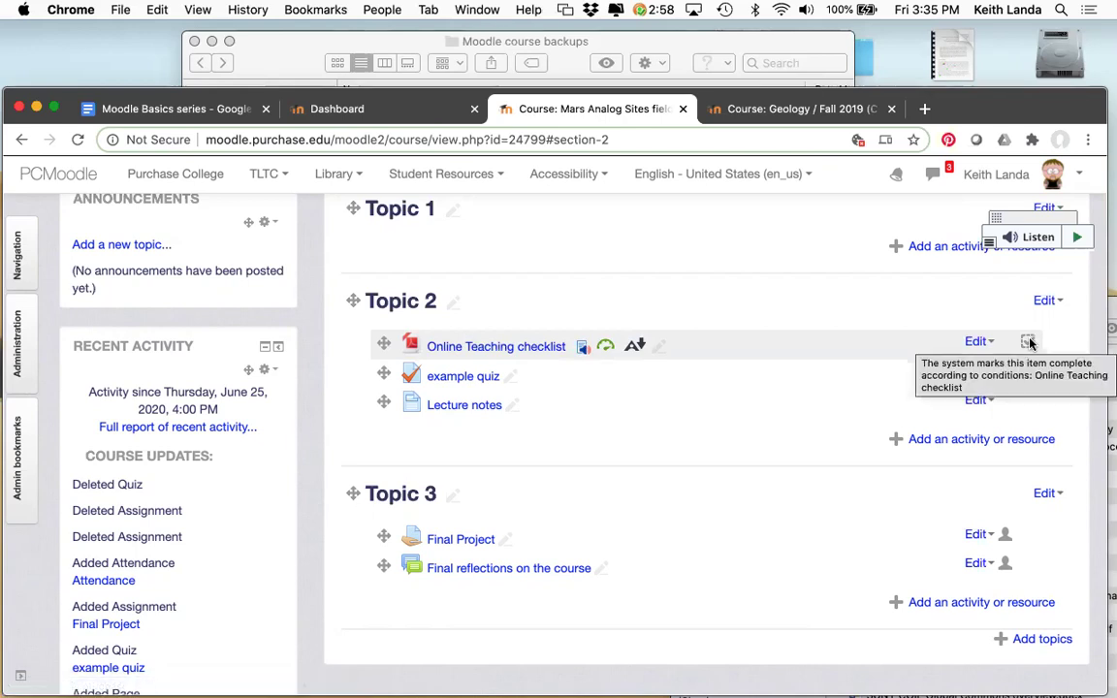
scroll(1031, 346, up, 5)
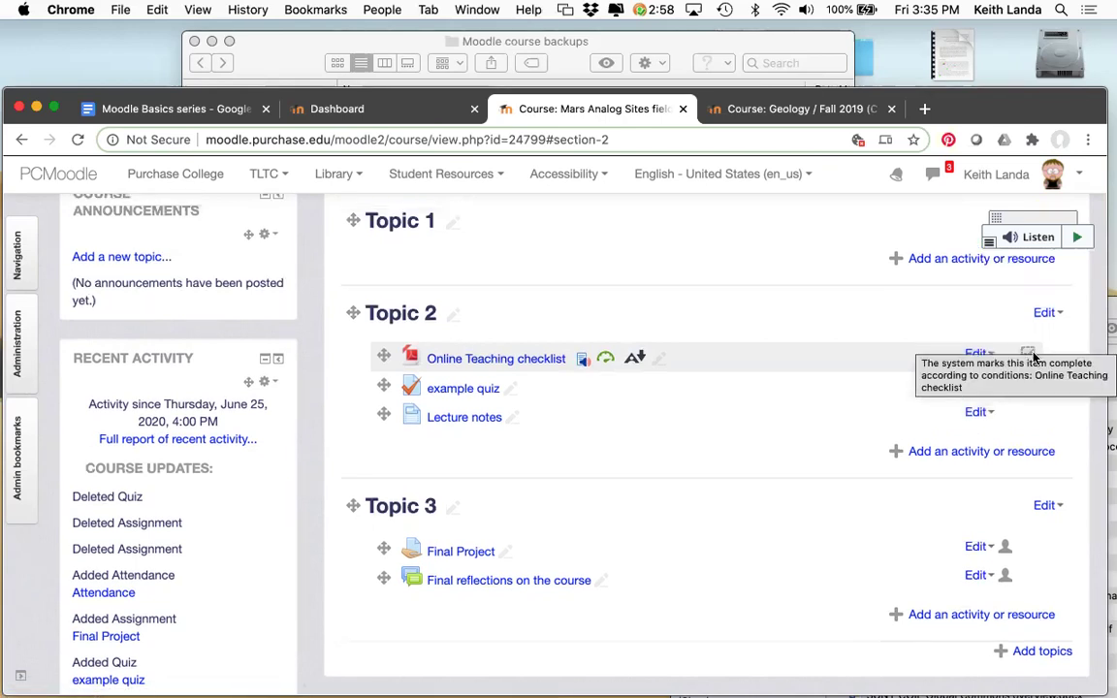
scroll(1036, 360, down, 3)
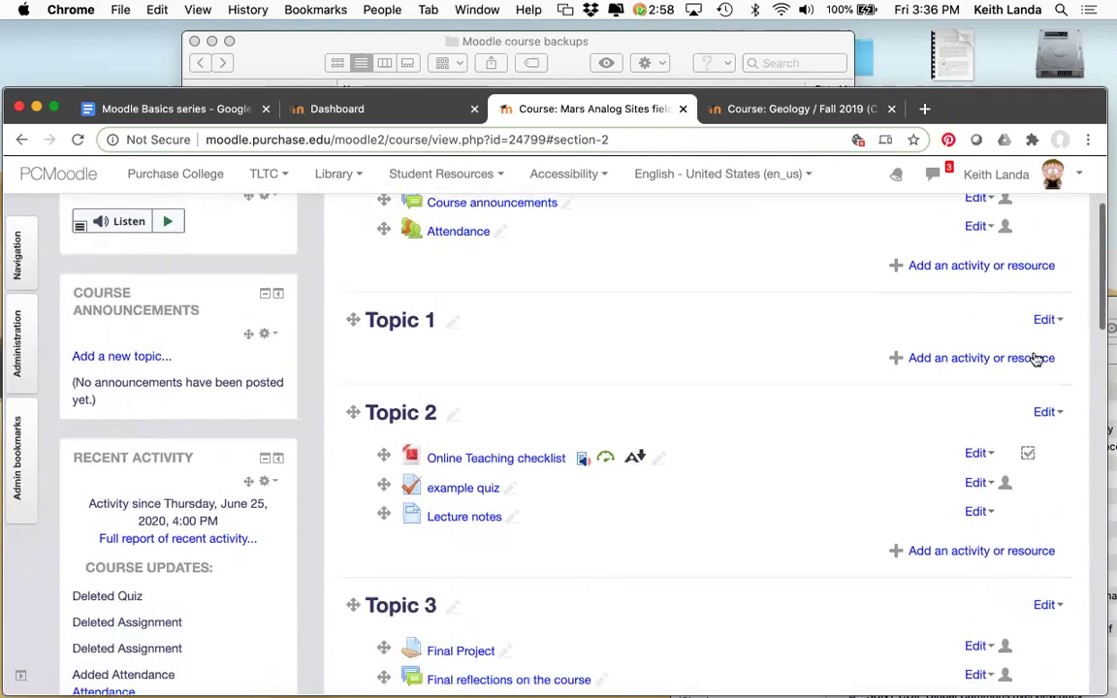
scroll(1036, 360, down, 6)
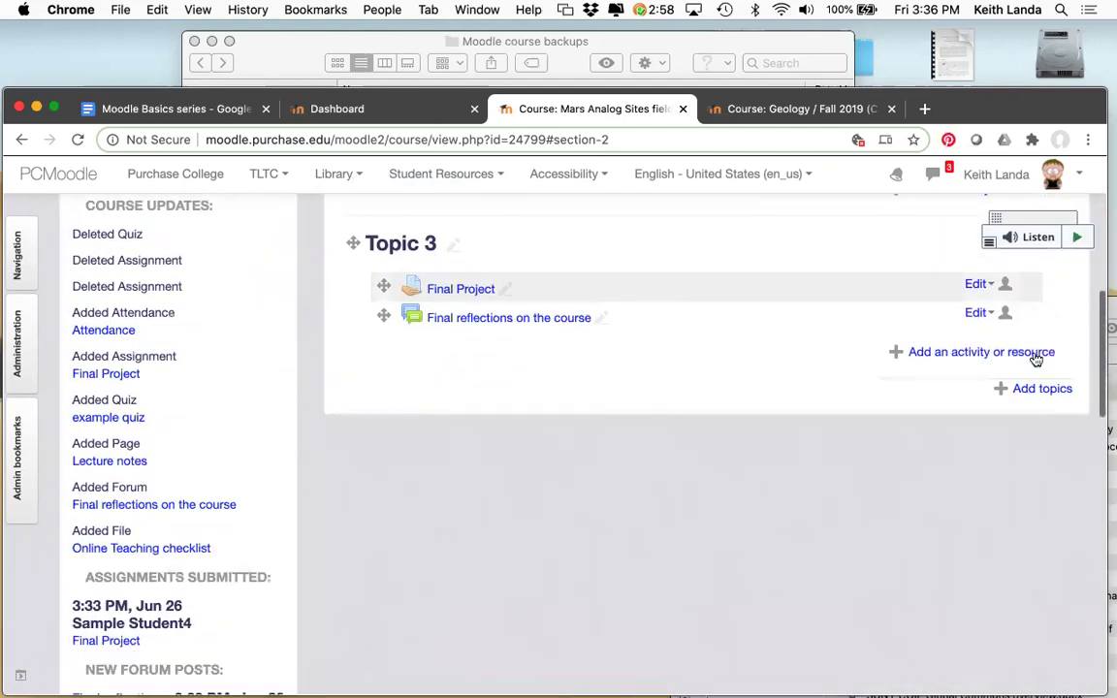
scroll(1034, 358, down, 2)
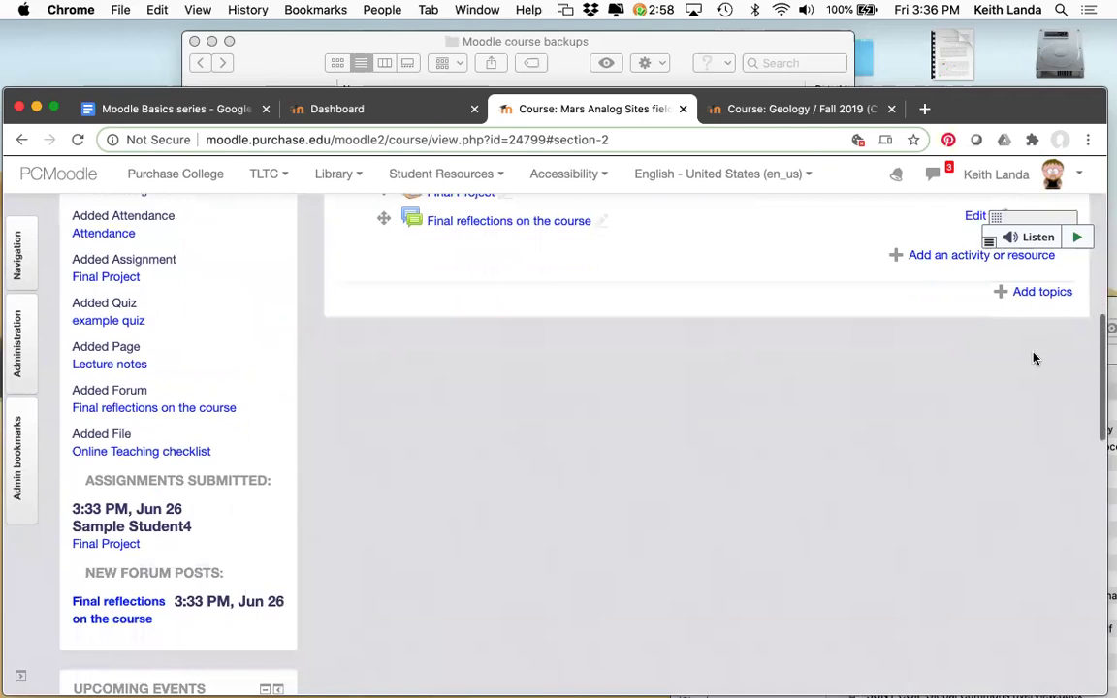
scroll(1034, 357, up, 5)
scroll(1034, 358, up, 5)
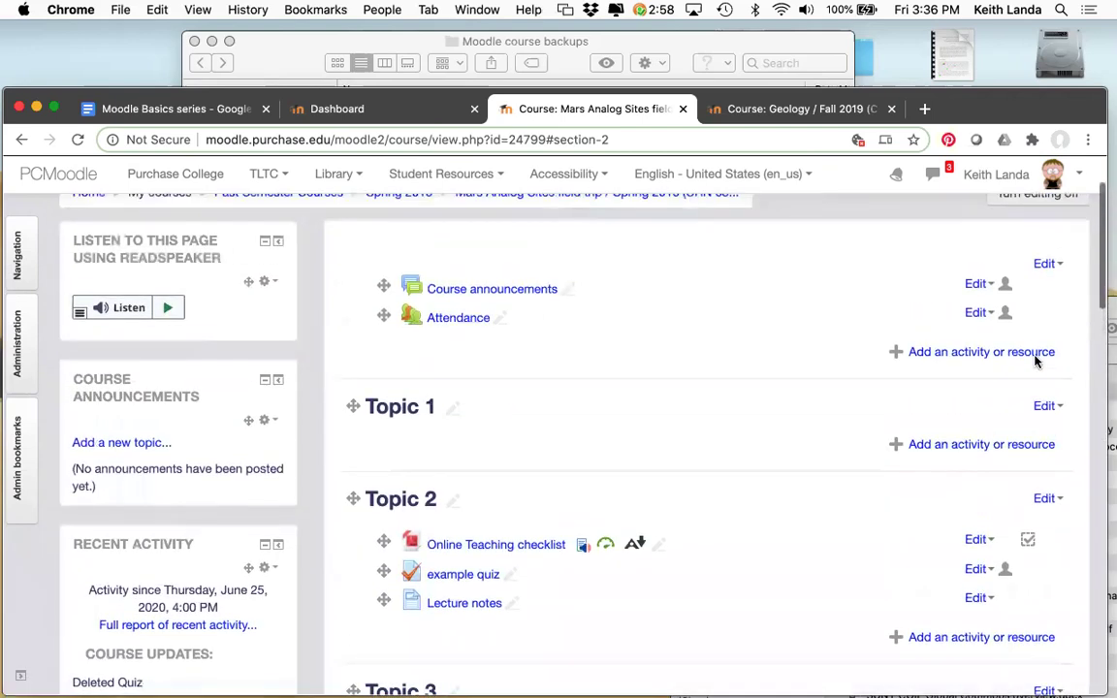
scroll(1036, 361, down, 2)
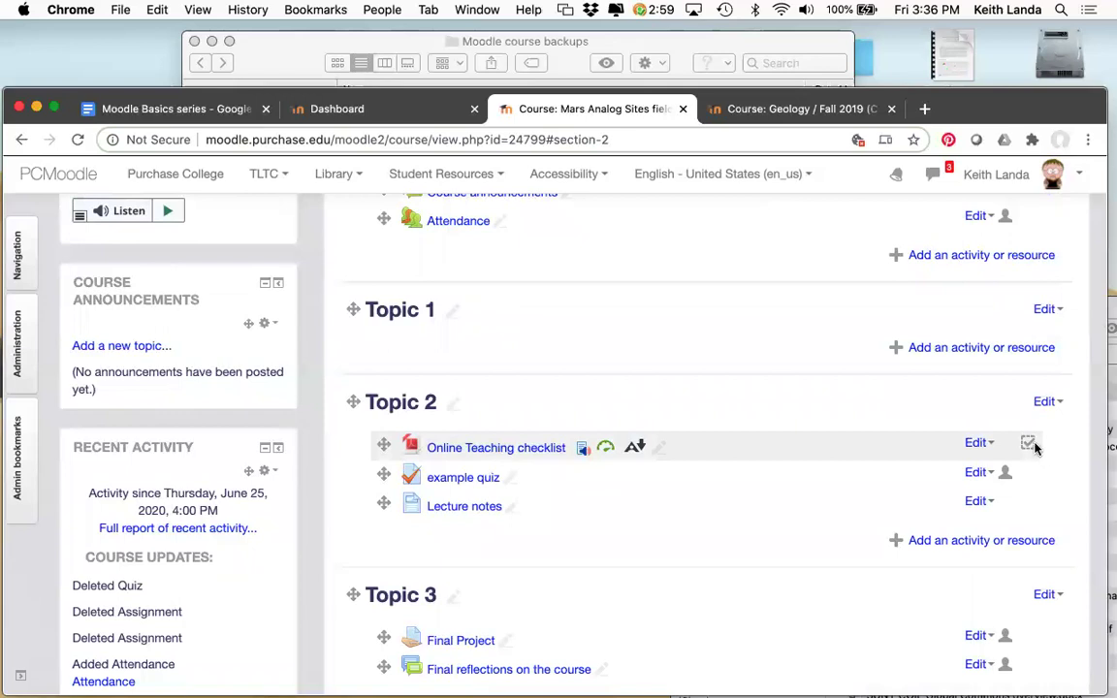
mouse_move(1034, 446)
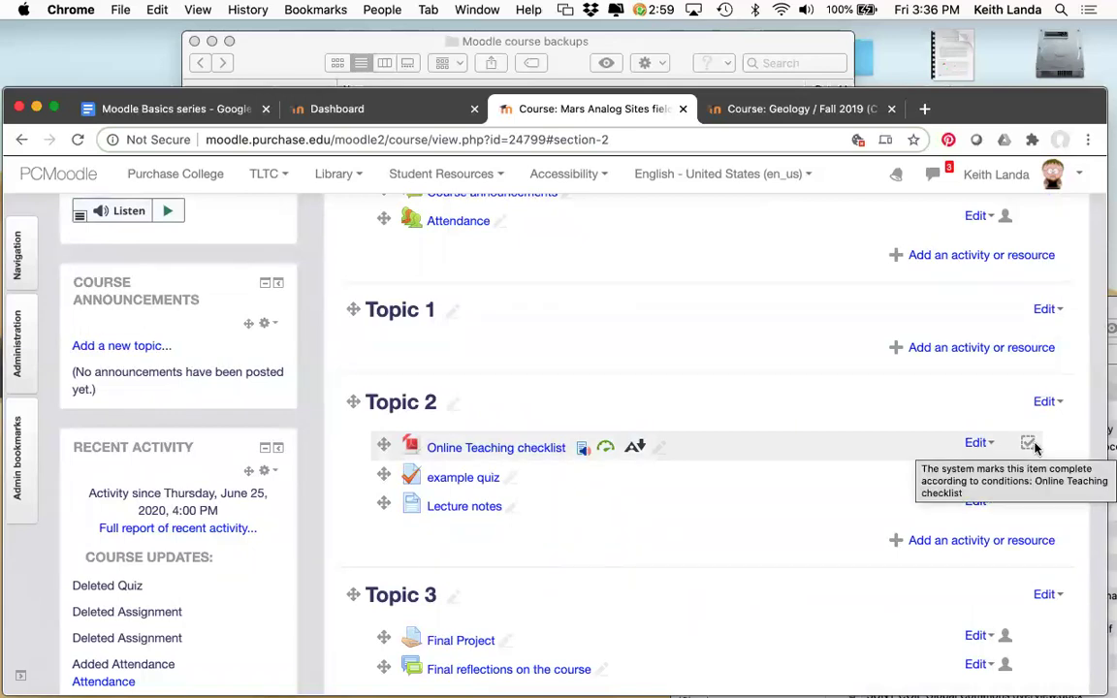
Step: Open the settings of the Lecture notes page in Topic 2 and expand its activity completion options
scroll(1036, 455, down, 1)
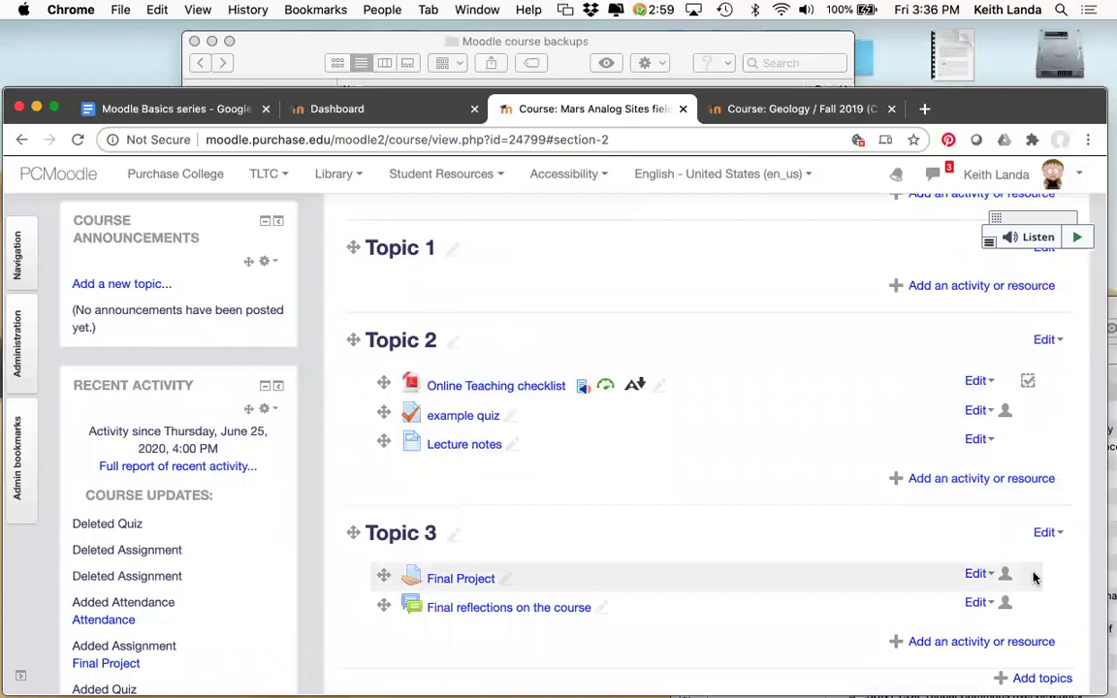
scroll(1033, 578, down, 1)
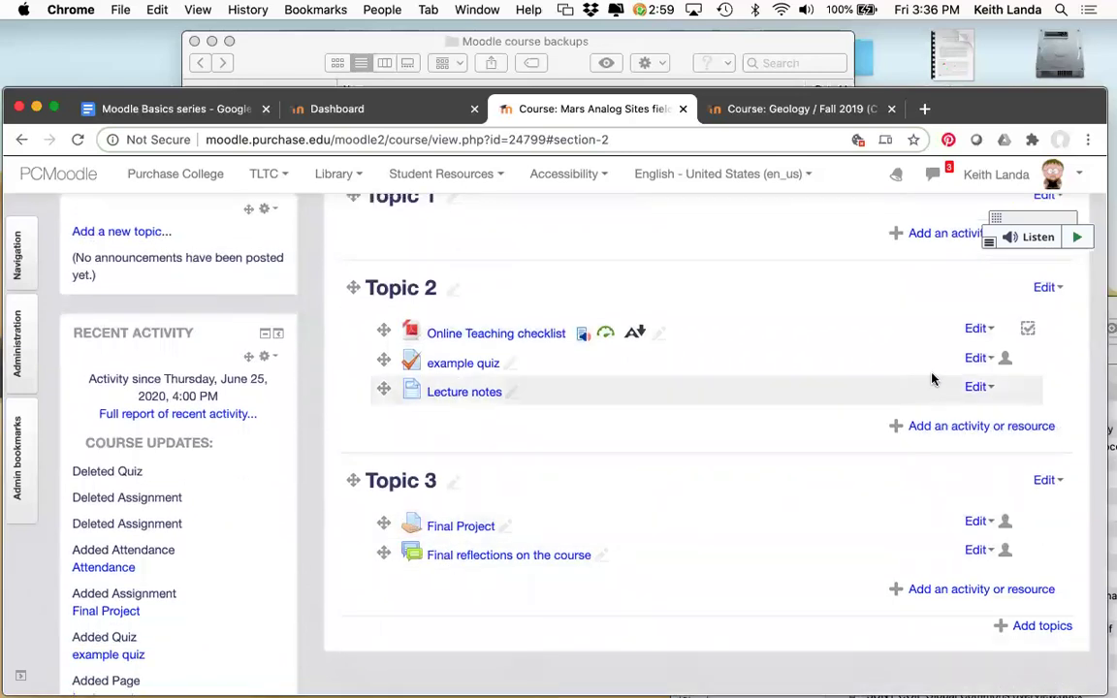
click(982, 388)
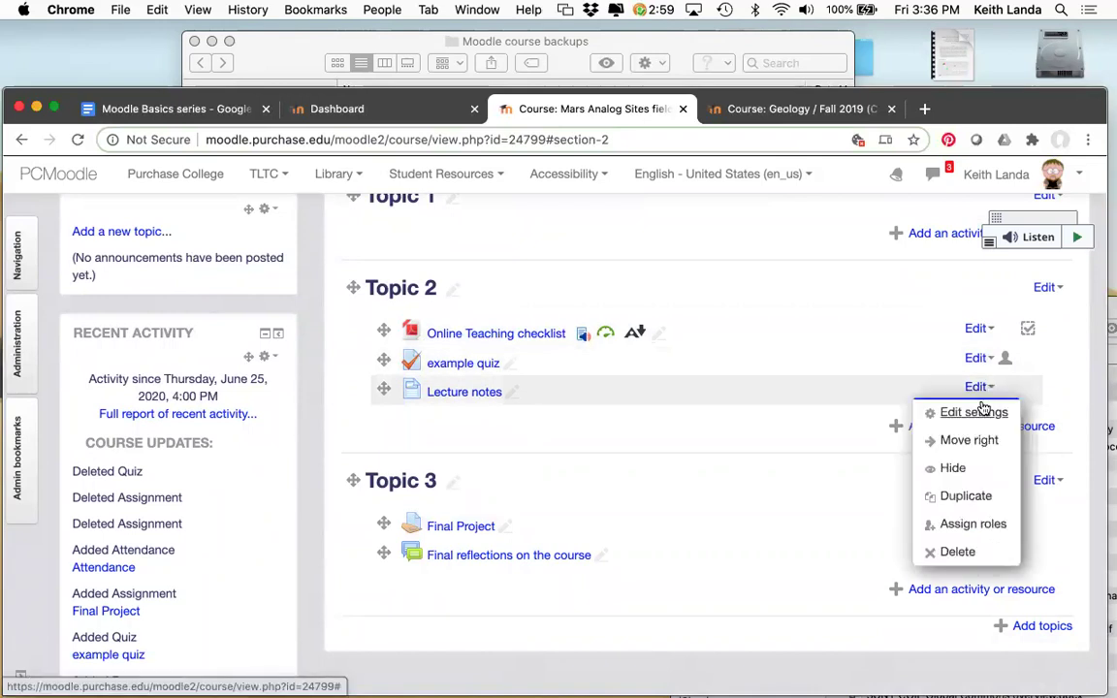
click(977, 414)
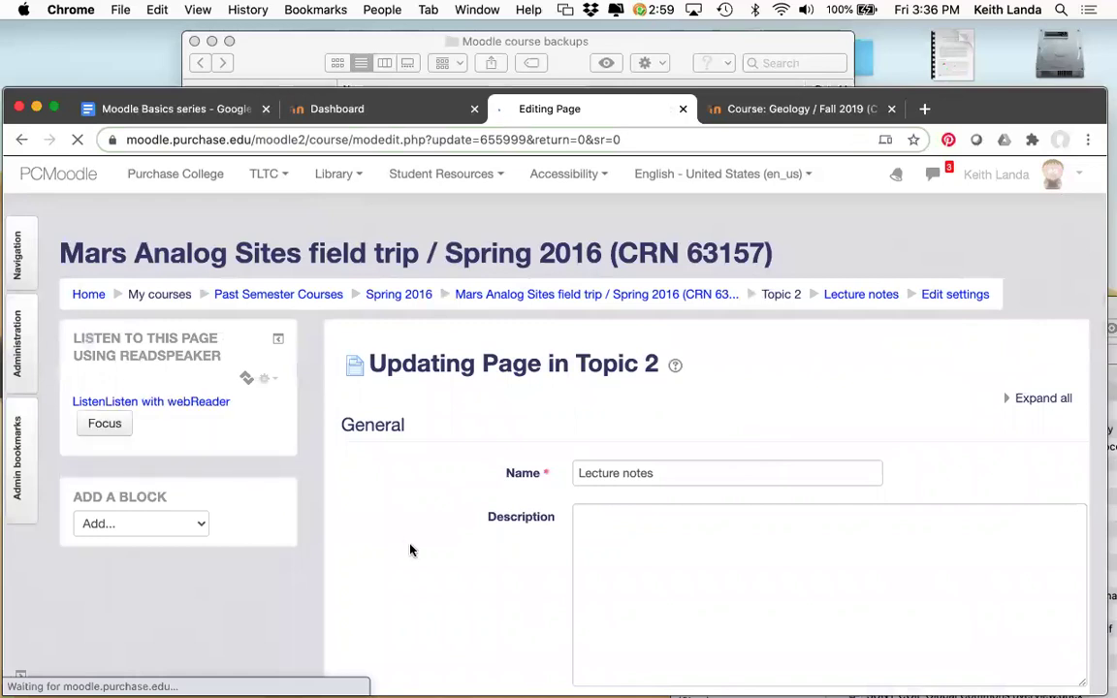
scroll(408, 549, down, 5)
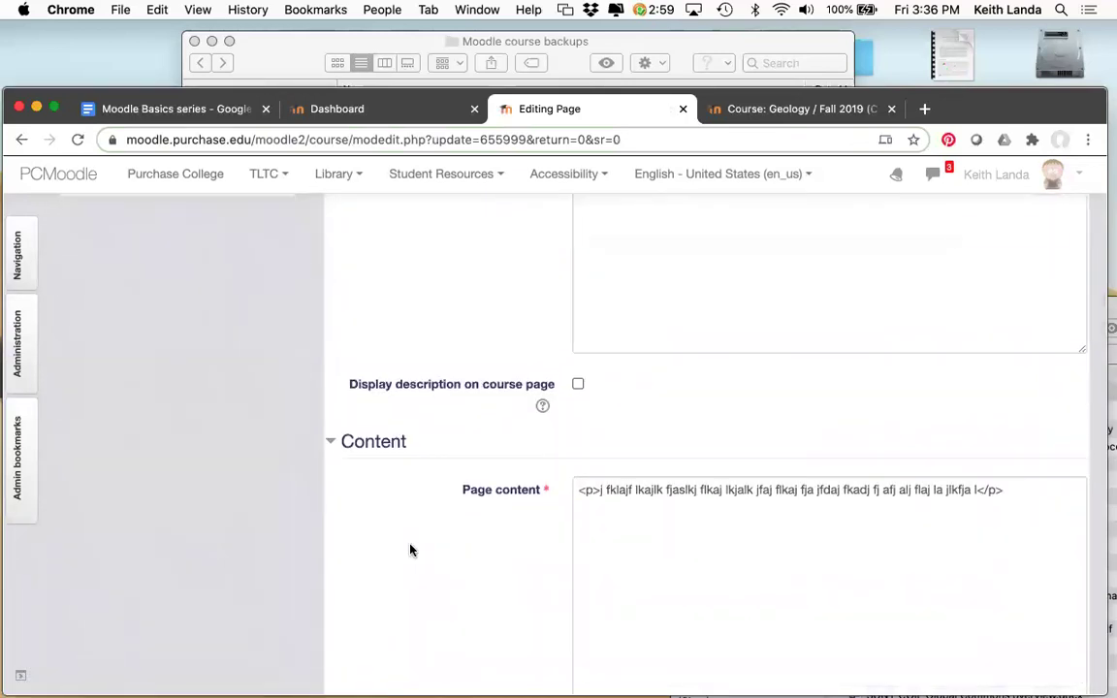
scroll(412, 551, down, 2)
scroll(411, 550, down, 5)
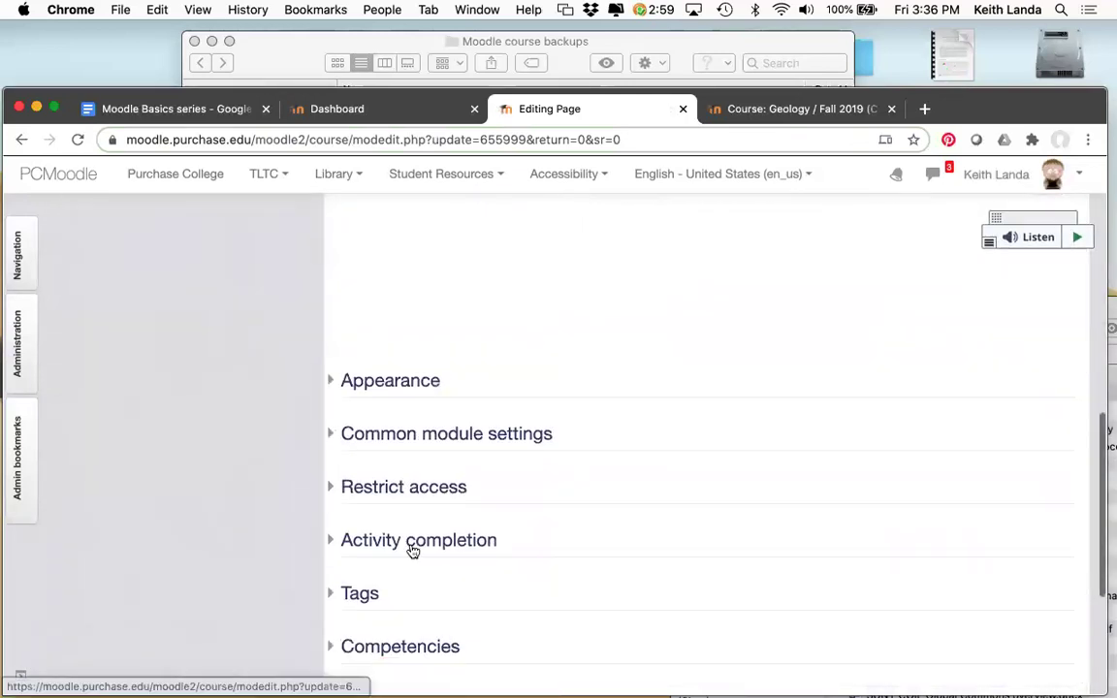
scroll(432, 515, down, 3)
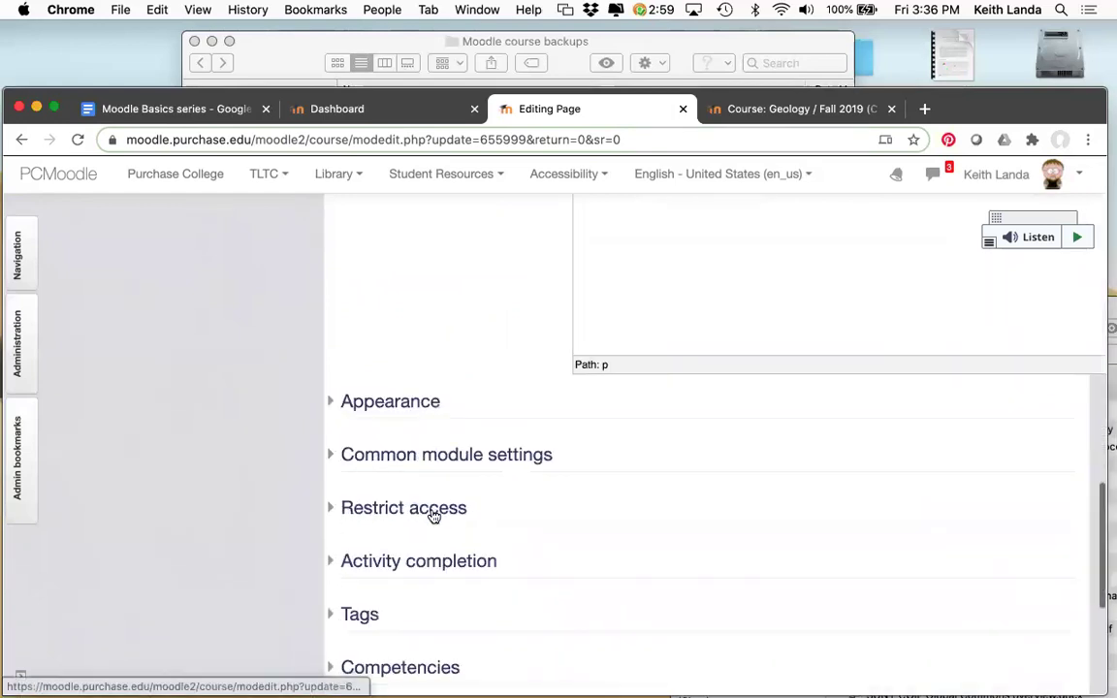
click(470, 498)
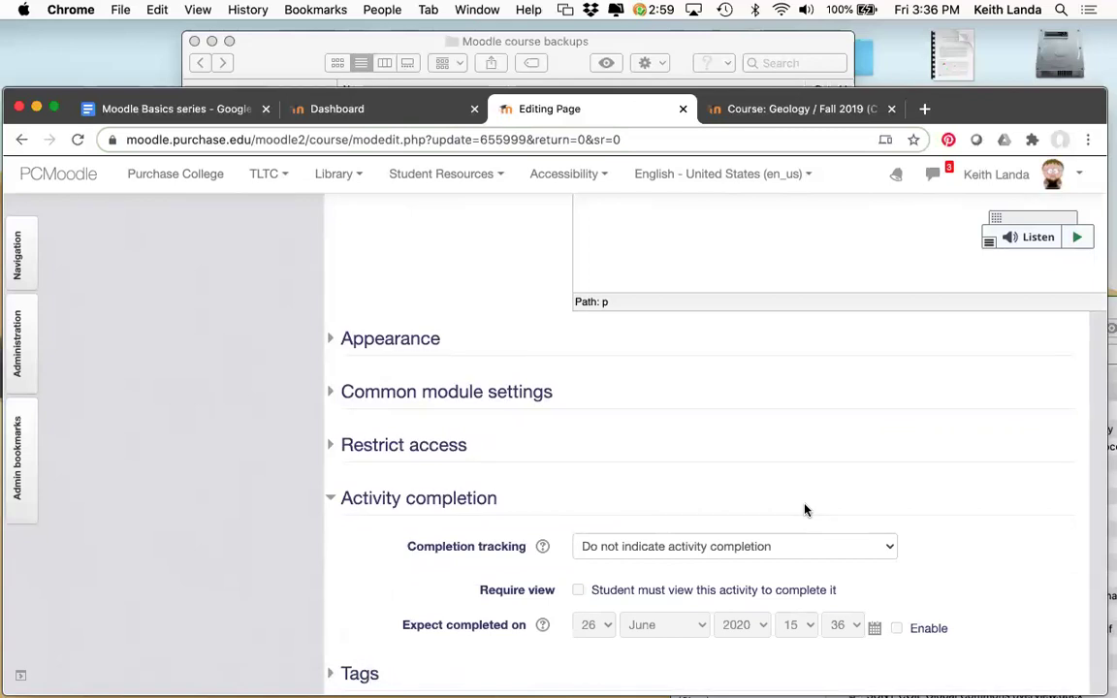
Step: Try "Show activity as complete when conditions are met" with the view requirement for Lecture notes, and clear that requirement
click(832, 551)
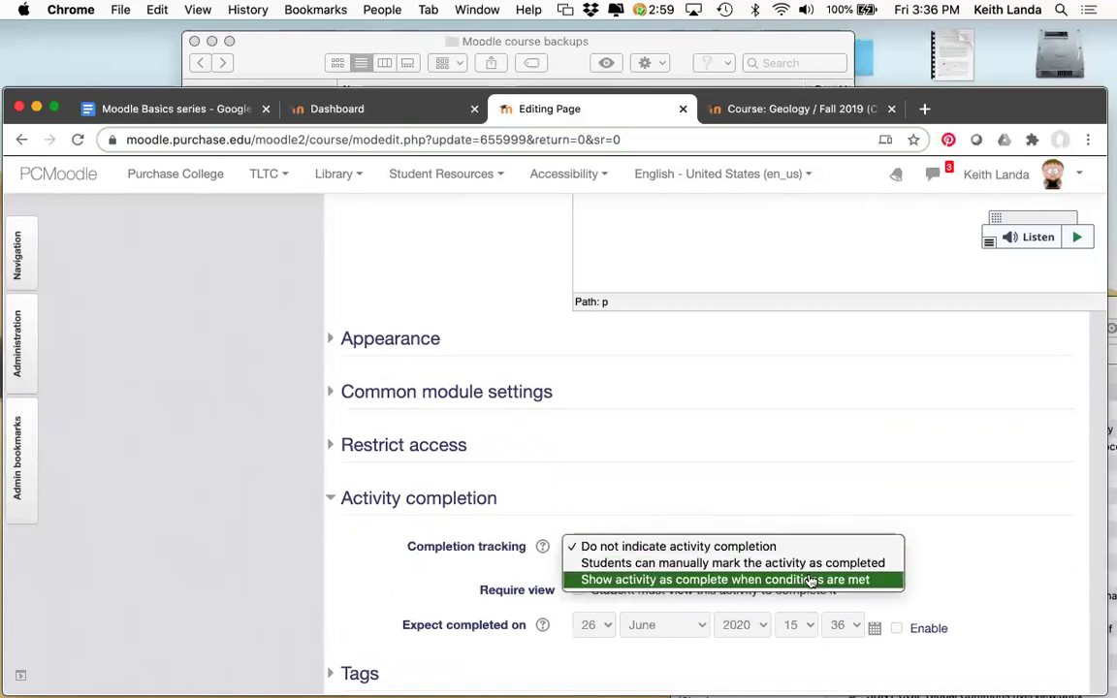
click(810, 581)
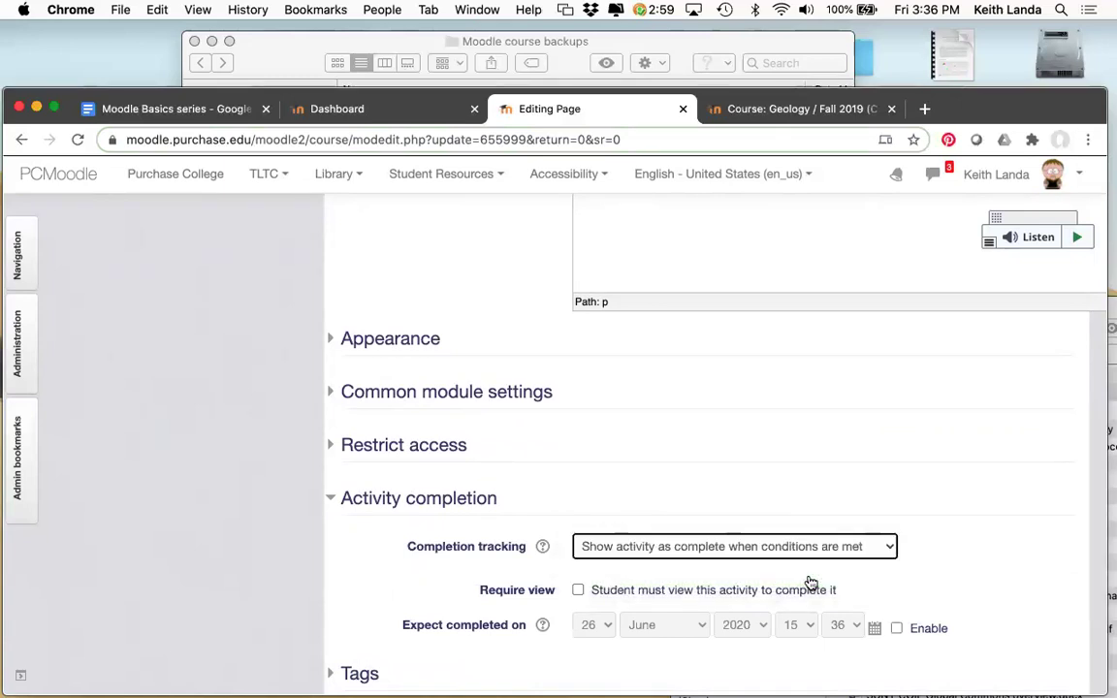
click(578, 590)
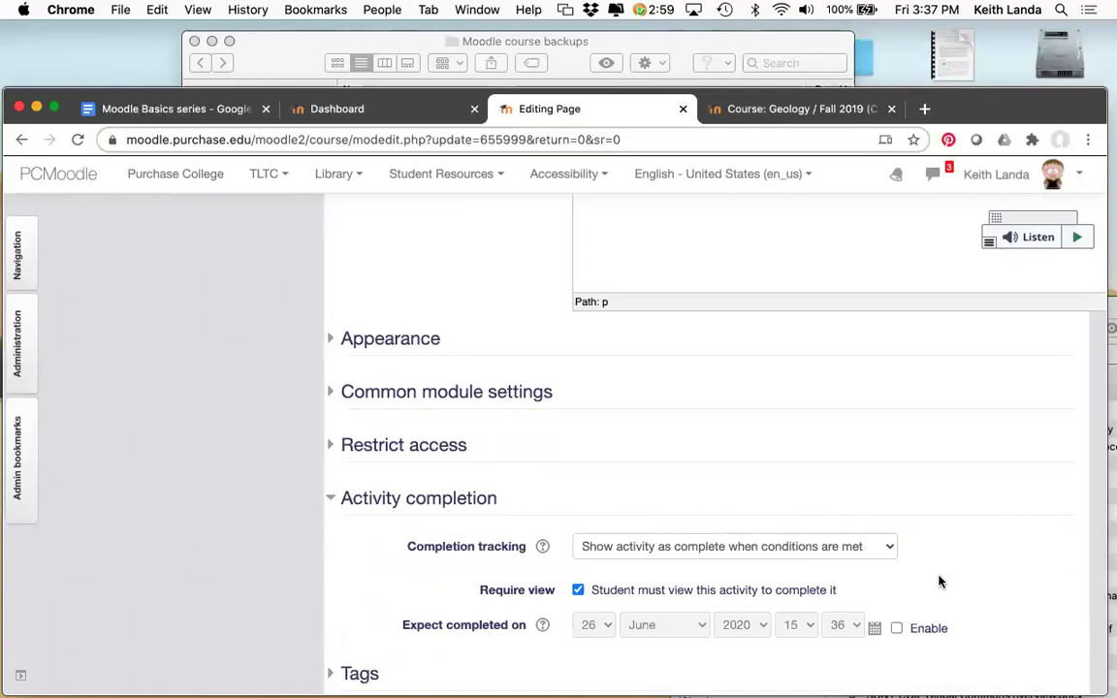
click(578, 590)
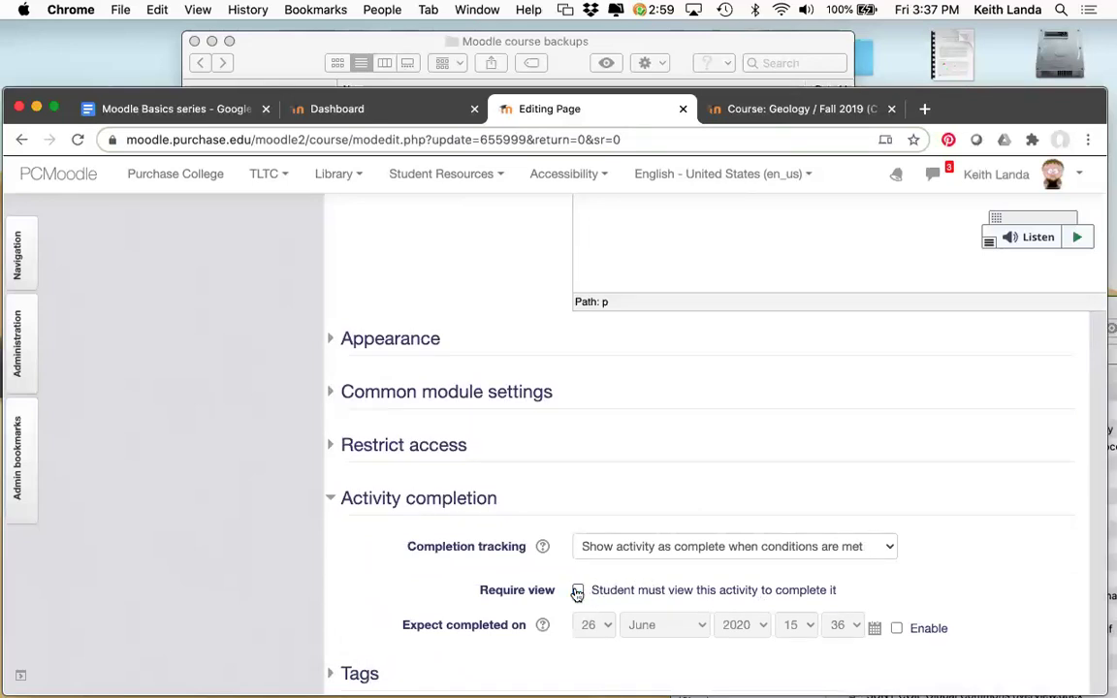
Step: Set Lecture notes' completion tracking to "Students can manually mark the activity as completed" and save, returning to the course page
click(648, 548)
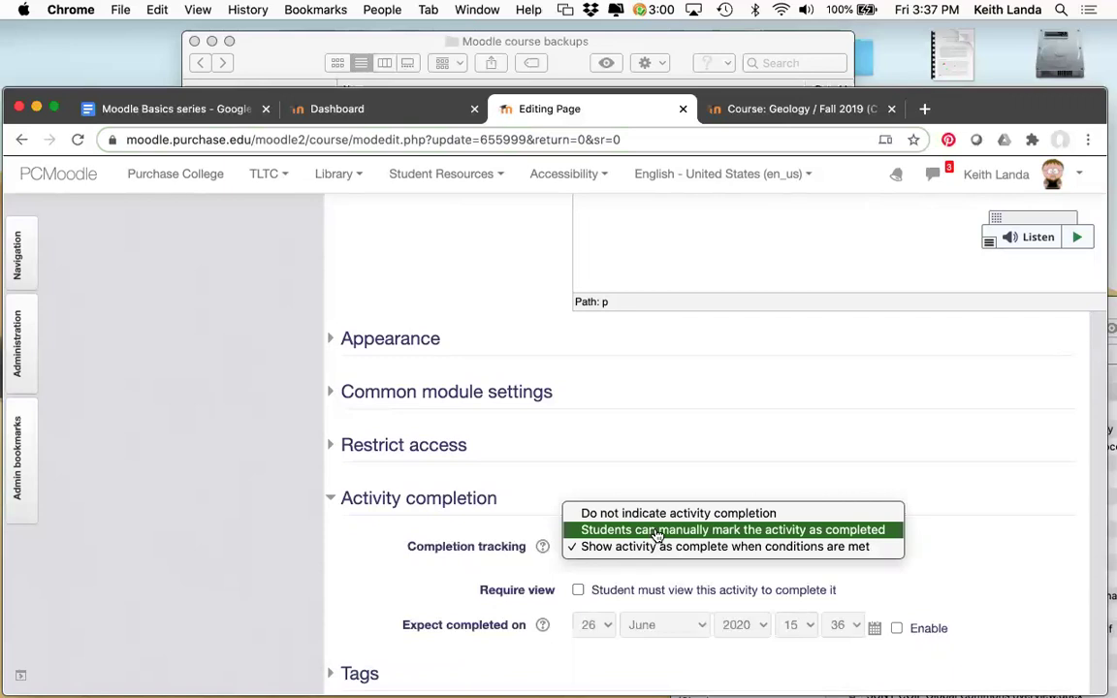
click(657, 531)
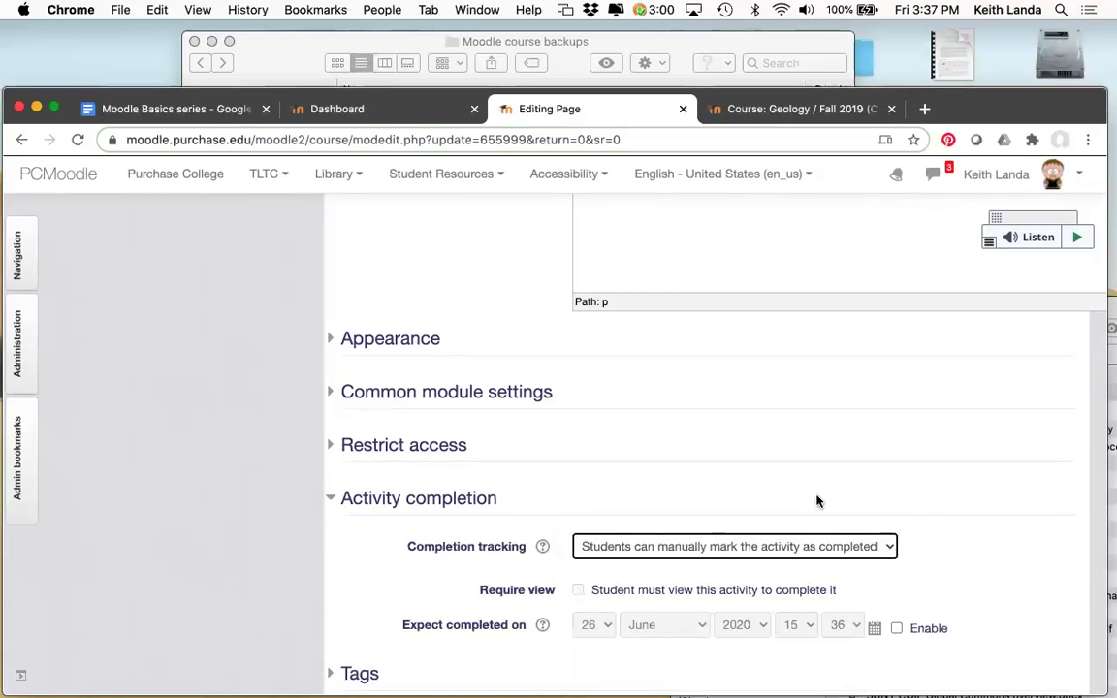
scroll(817, 499, down, 3)
scroll(818, 500, down, 5)
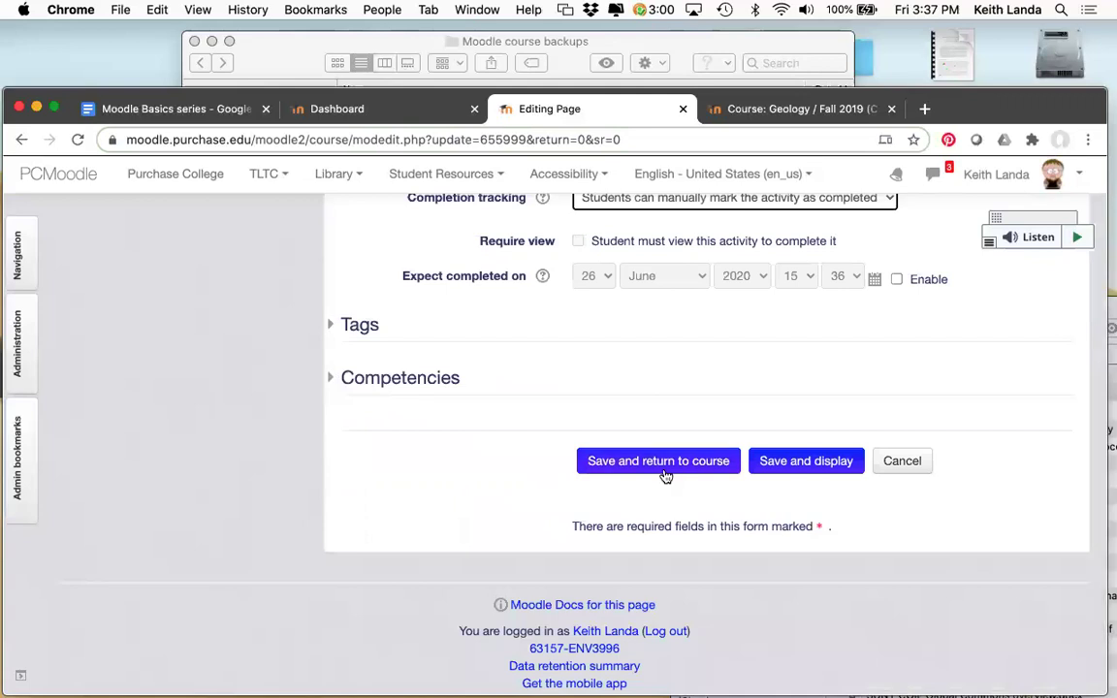
click(666, 466)
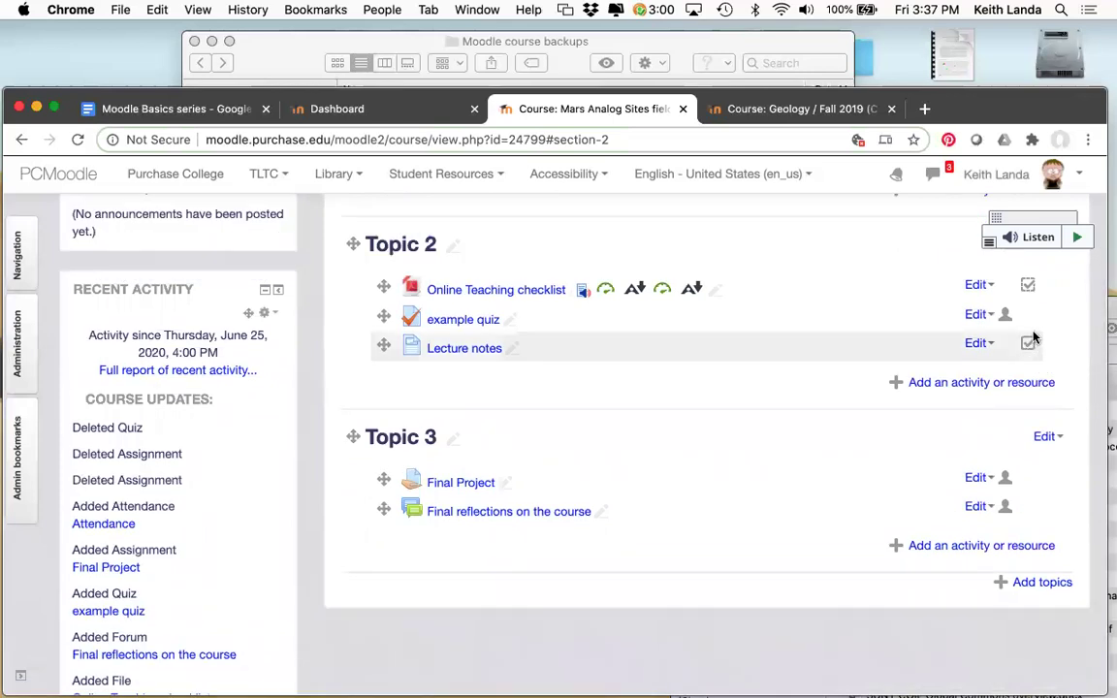
click(1028, 345)
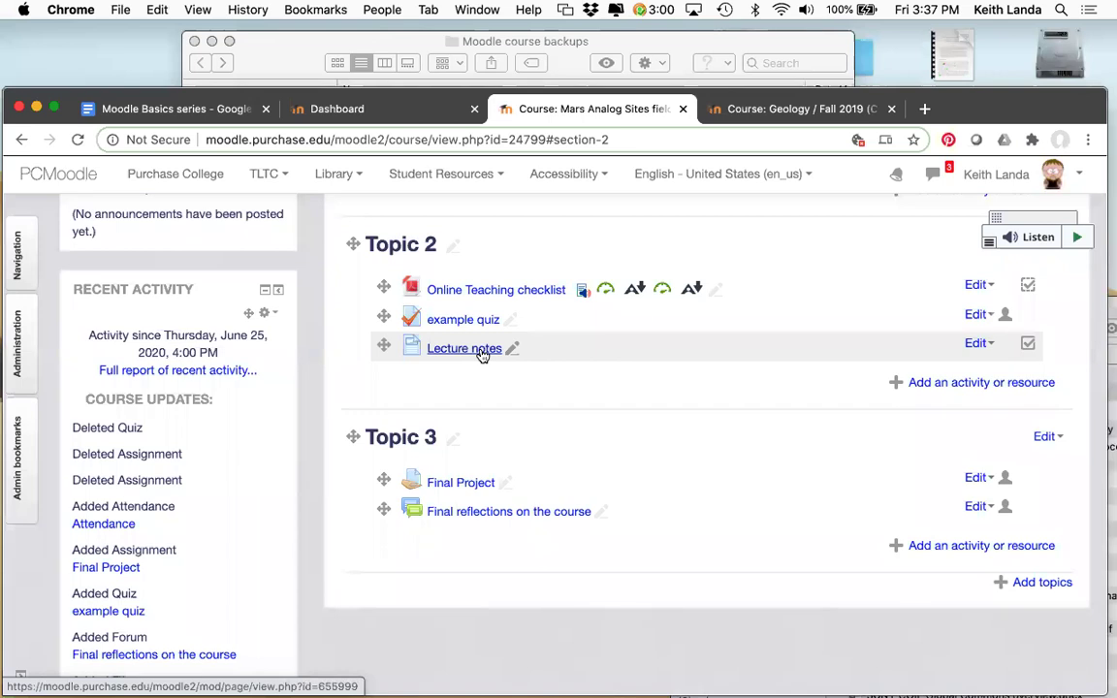
click(1028, 344)
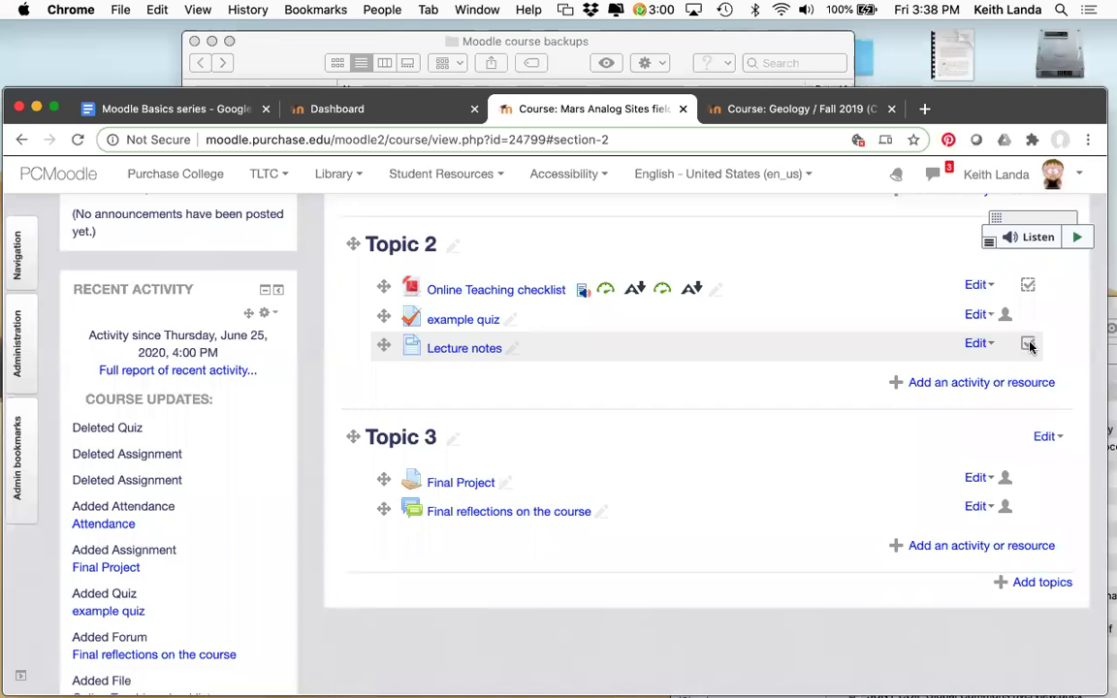
click(1028, 344)
click(1028, 286)
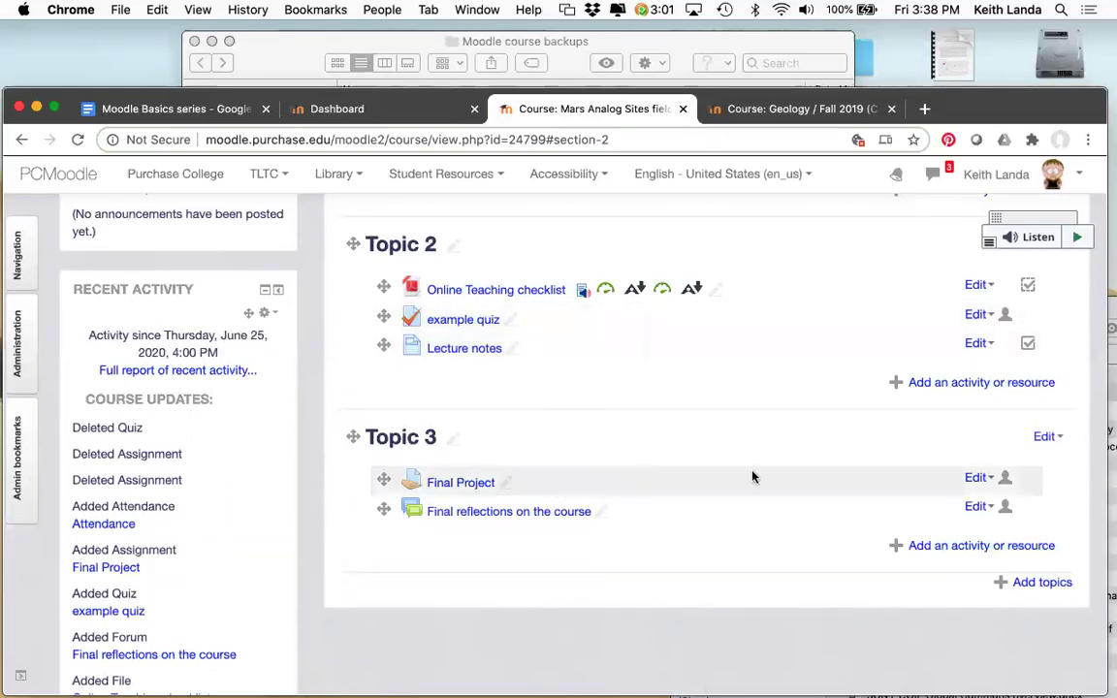
Step: Open the settings of the Final Project assignment in Topic 3 and expand its activity completion options
click(979, 480)
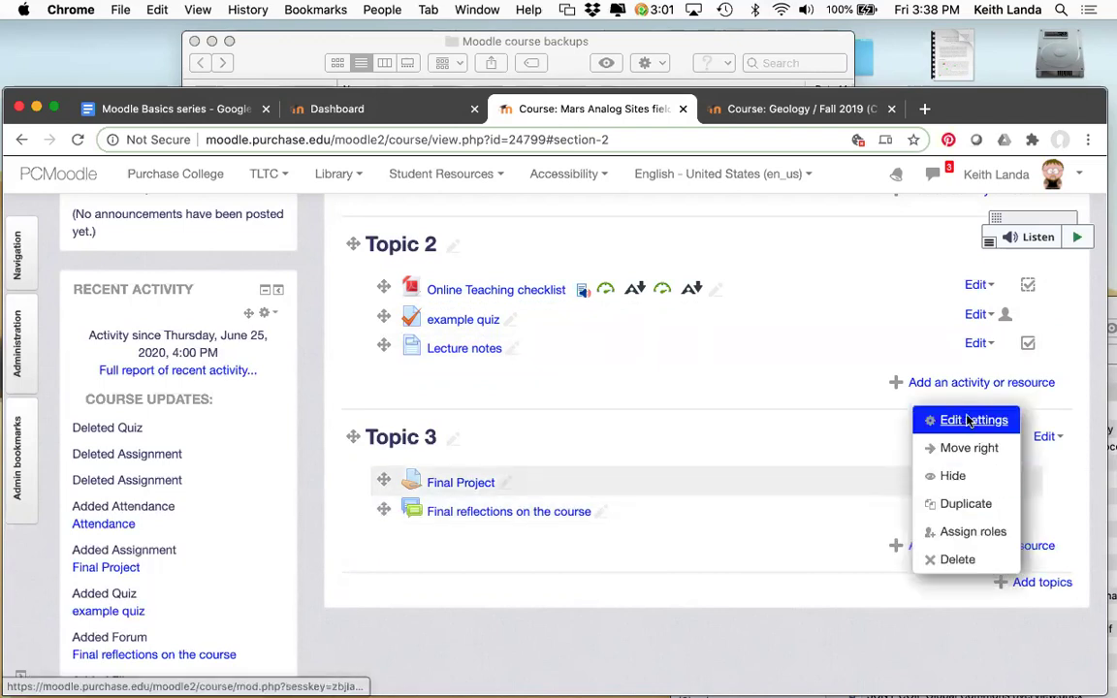
click(968, 420)
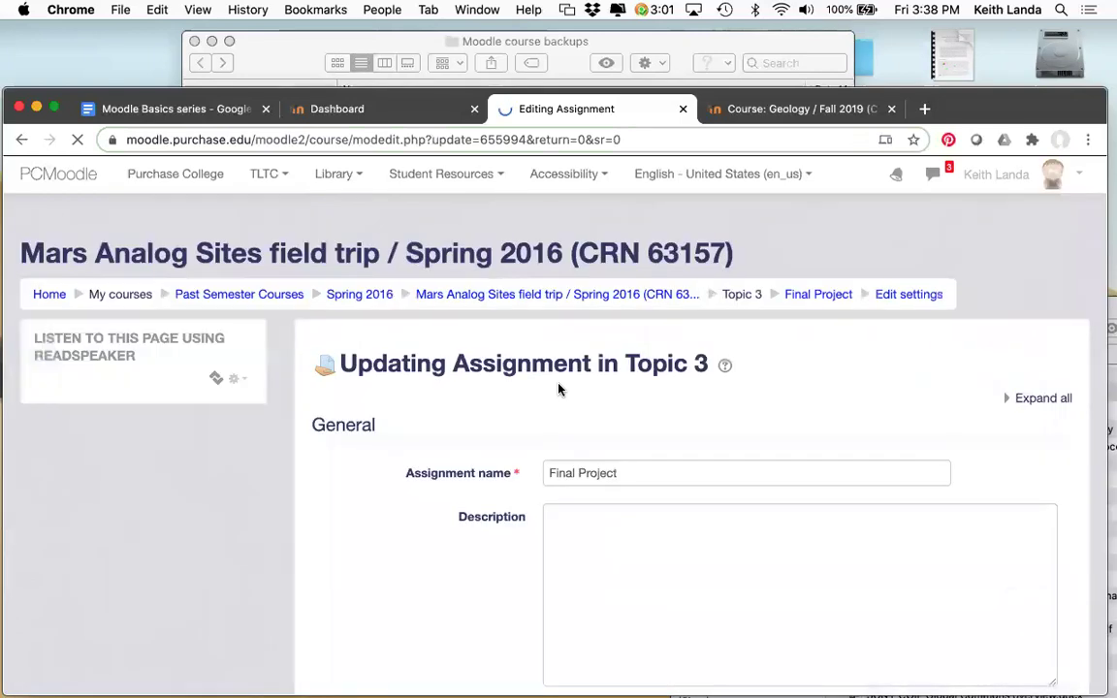
scroll(559, 389, down, 10)
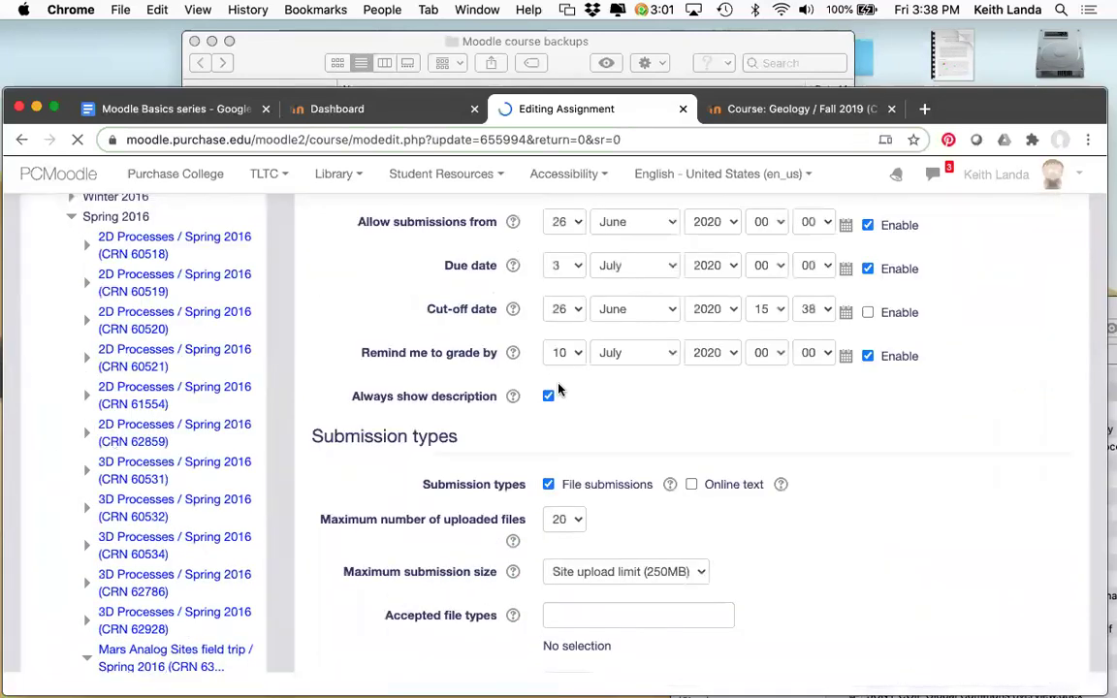
scroll(559, 389, down, 5)
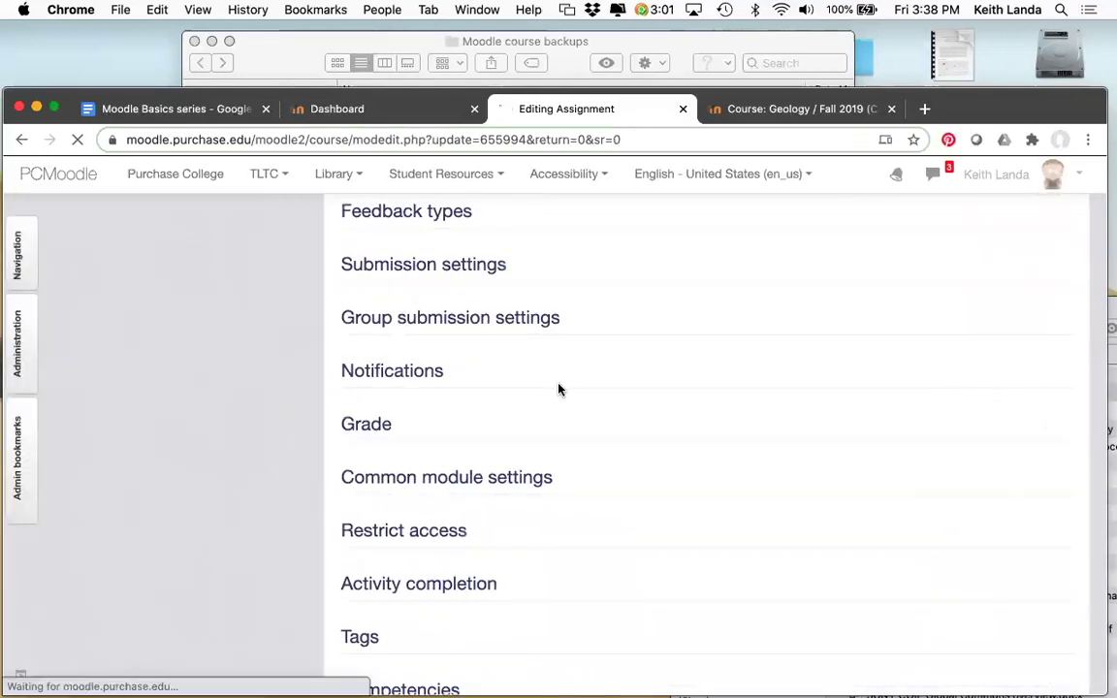
scroll(558, 389, down, 2)
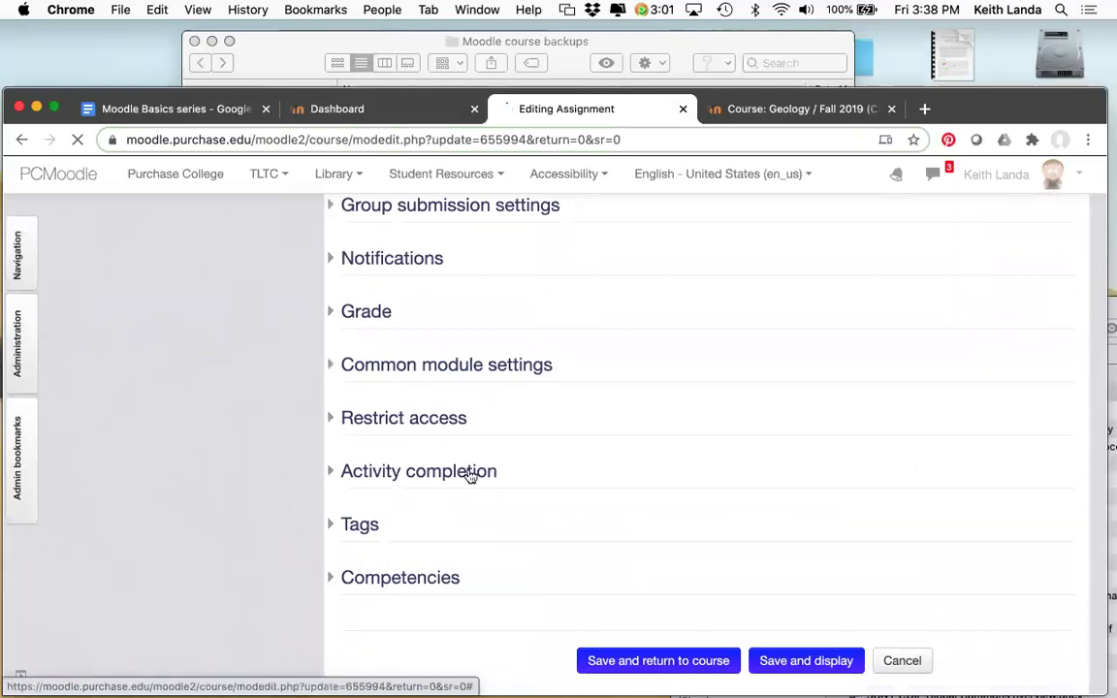
click(334, 472)
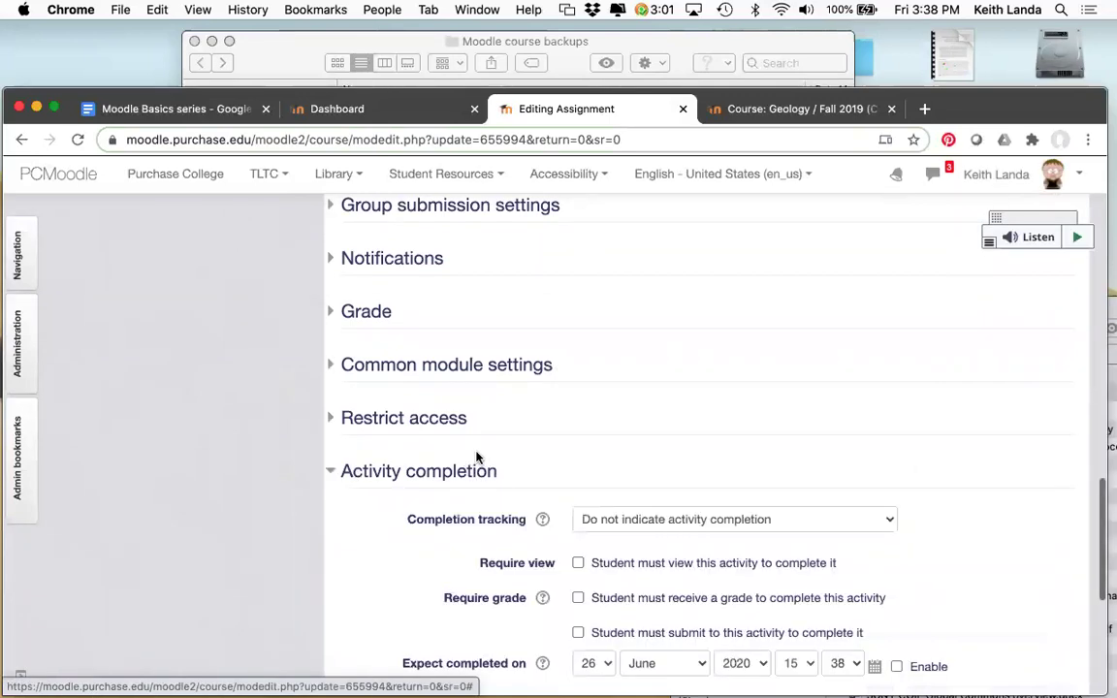
Step: Set Final Project's completion tracking to "Show activity as complete when conditions are met", requiring students to view and submit to the activity
scroll(477, 459, down, 3)
scroll(582, 407, down, 1)
click(669, 340)
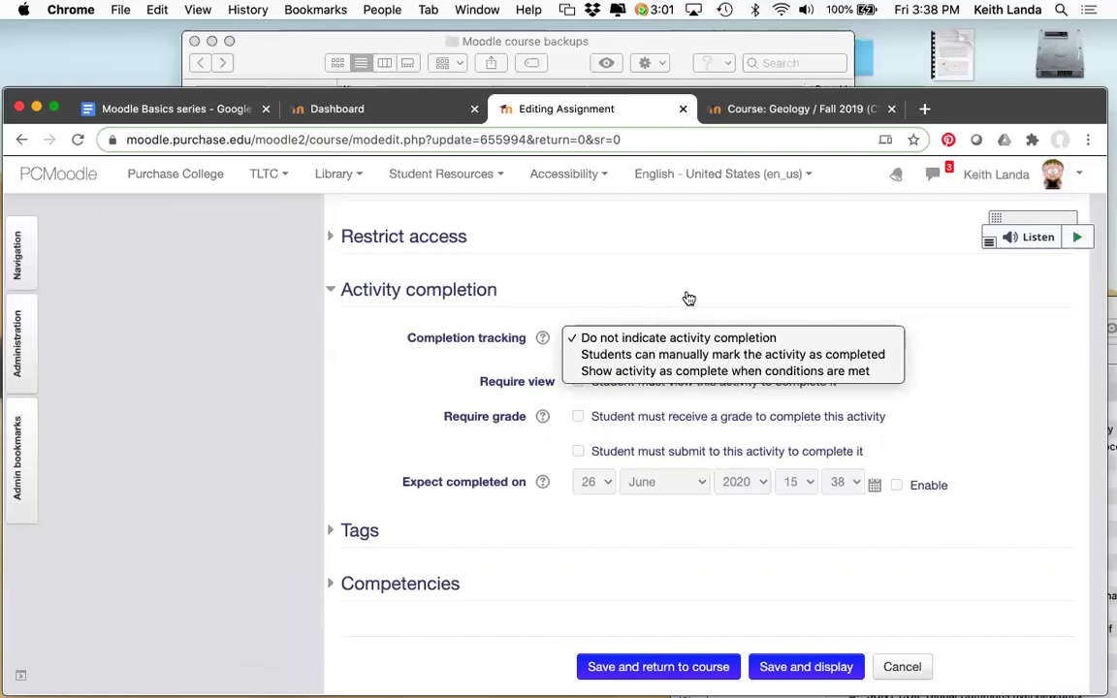
click(682, 375)
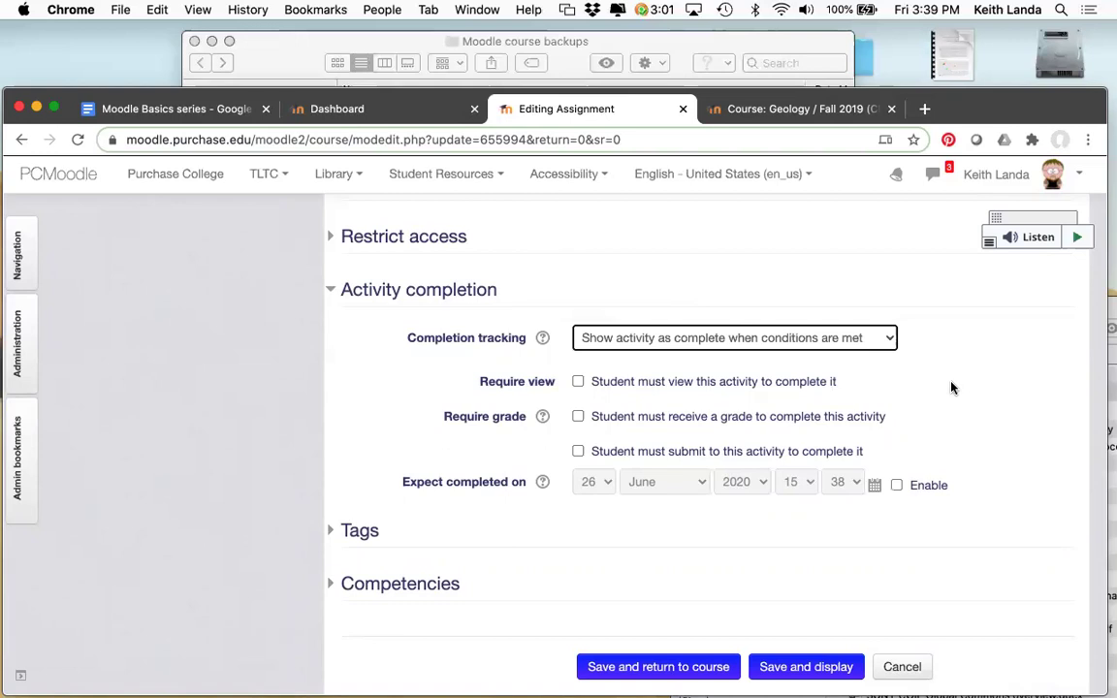
click(578, 382)
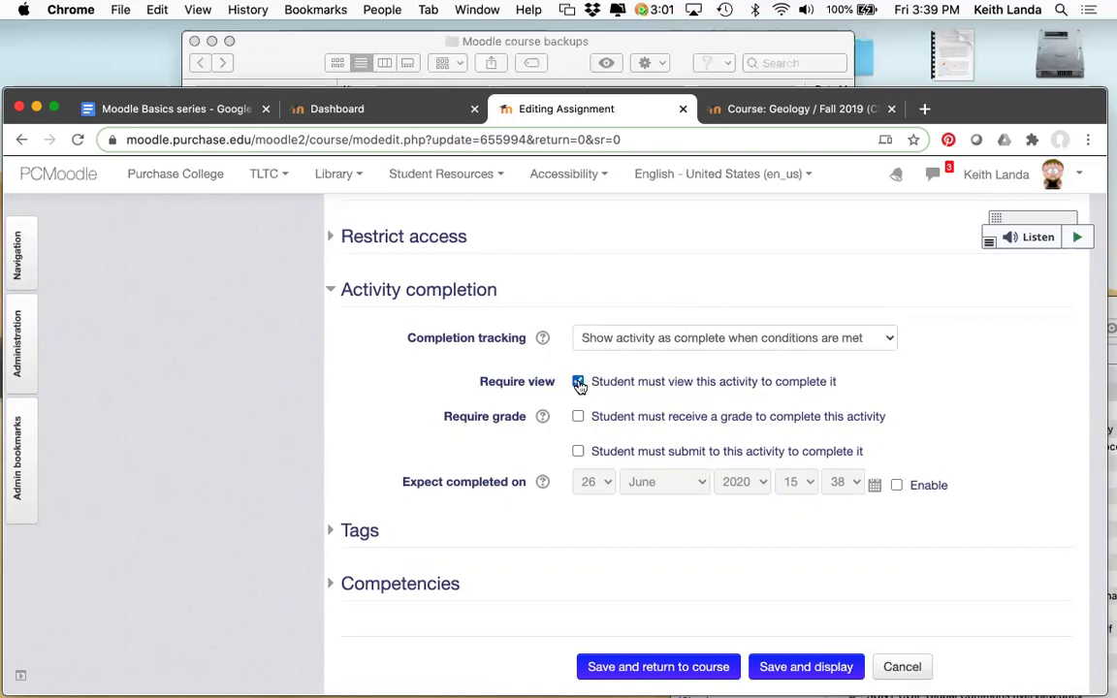
click(579, 453)
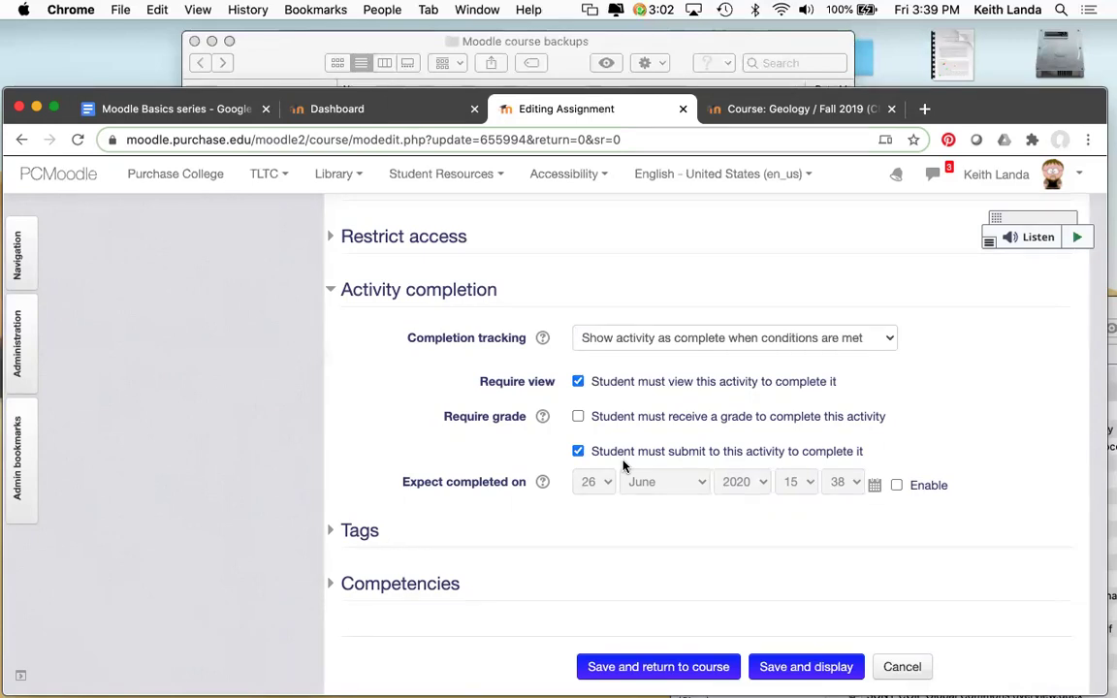
Step: Try the receive-a-grade requirement for Final Project, clear it again, and save the assignment, returning to the course page
click(578, 418)
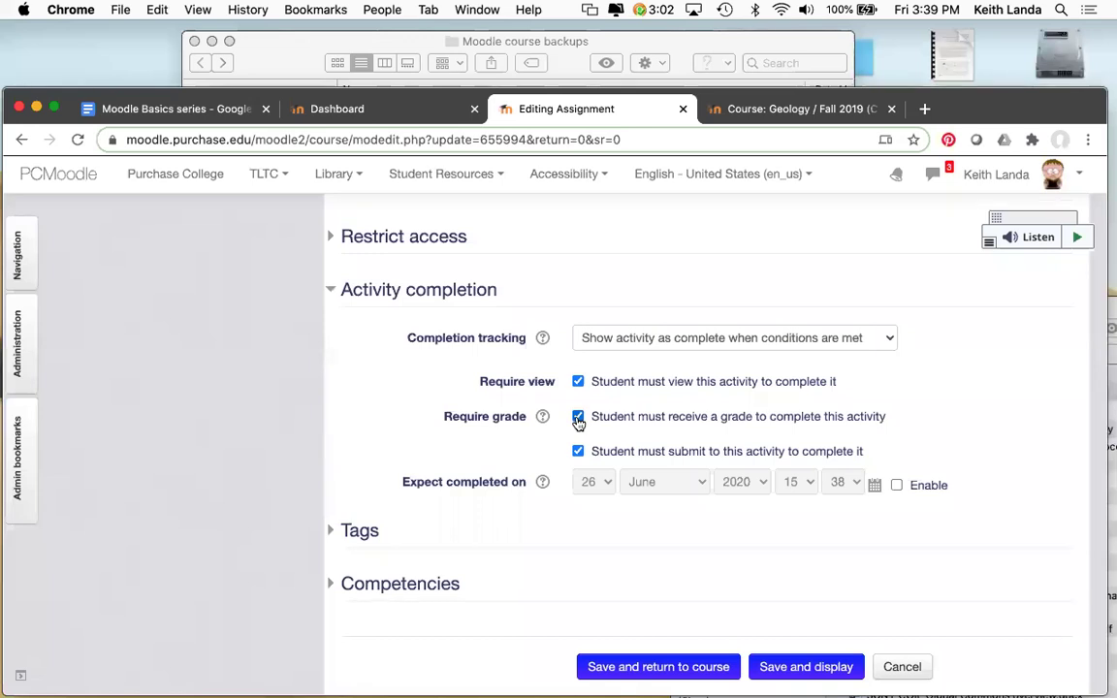
click(578, 417)
scroll(585, 422, right, 1)
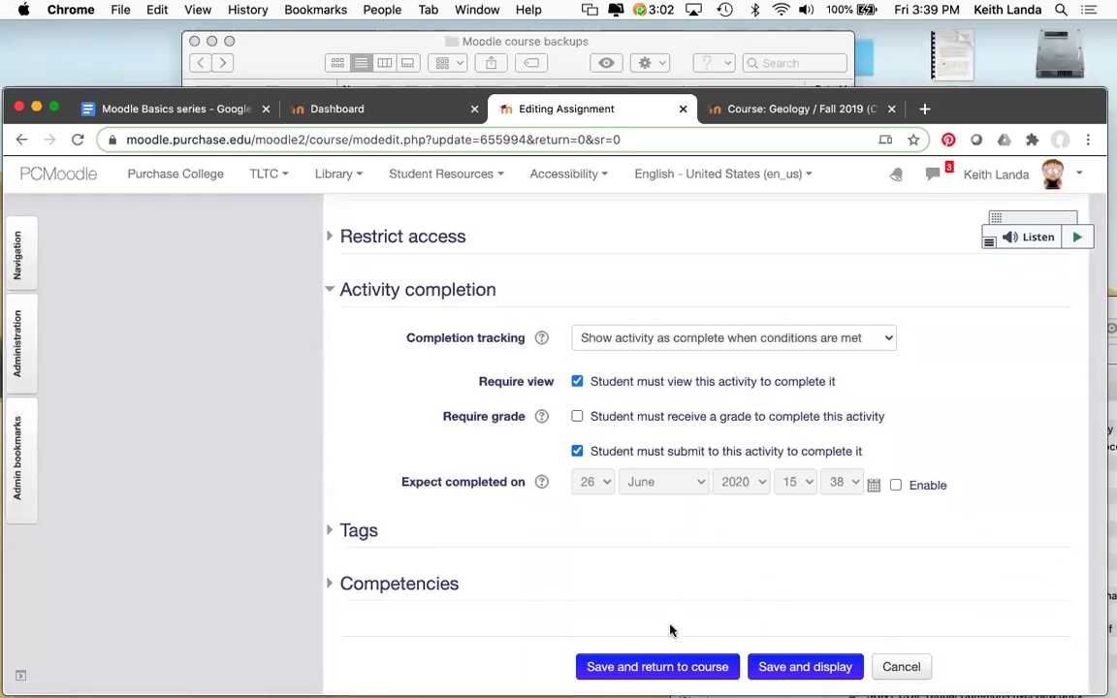
click(671, 667)
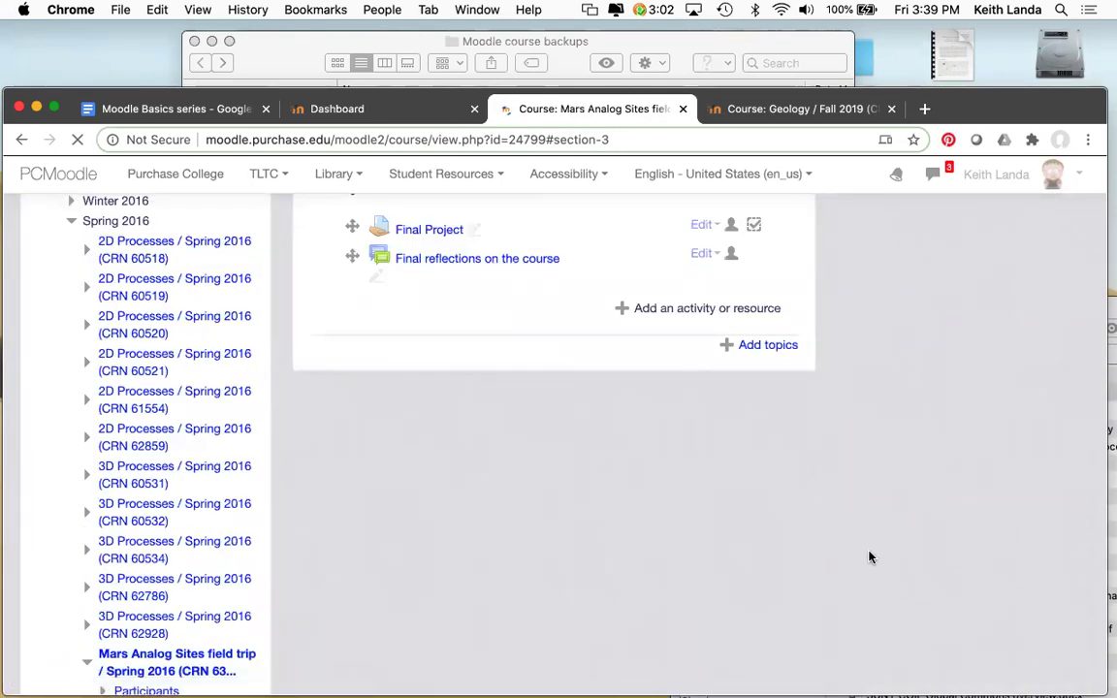
Step: Check Final Project's completion indicator, and open the settings of the example quiz in Topic 2 with its activity completion options expanded
scroll(869, 557, up, 4)
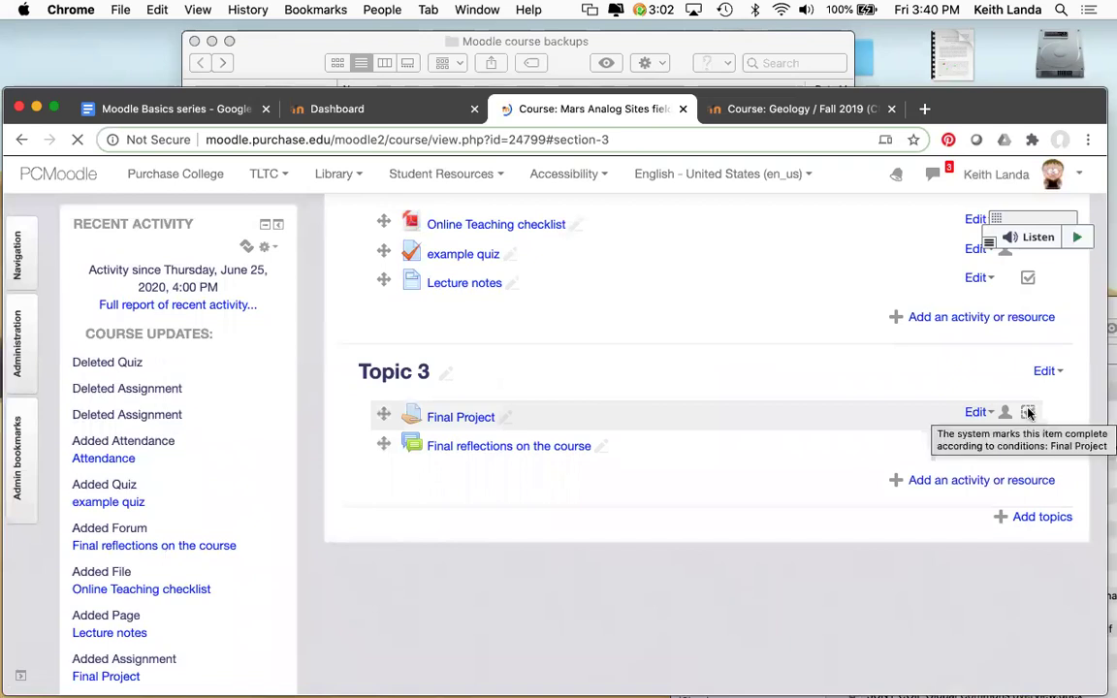
scroll(1028, 414, down, 4)
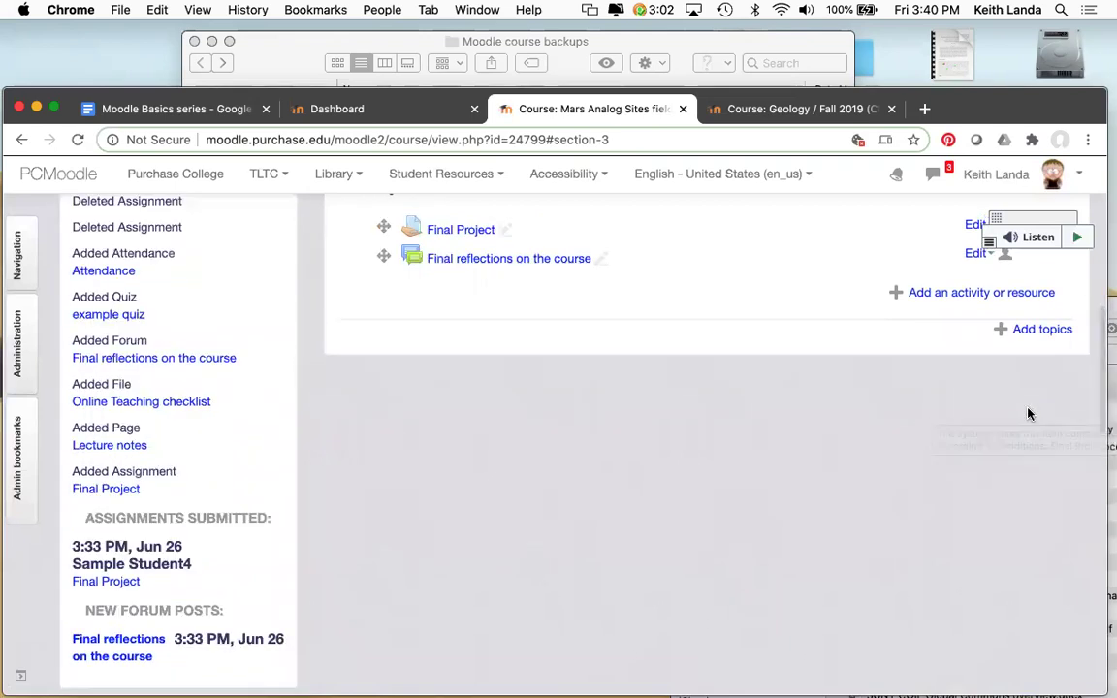
scroll(1028, 413, up, 3)
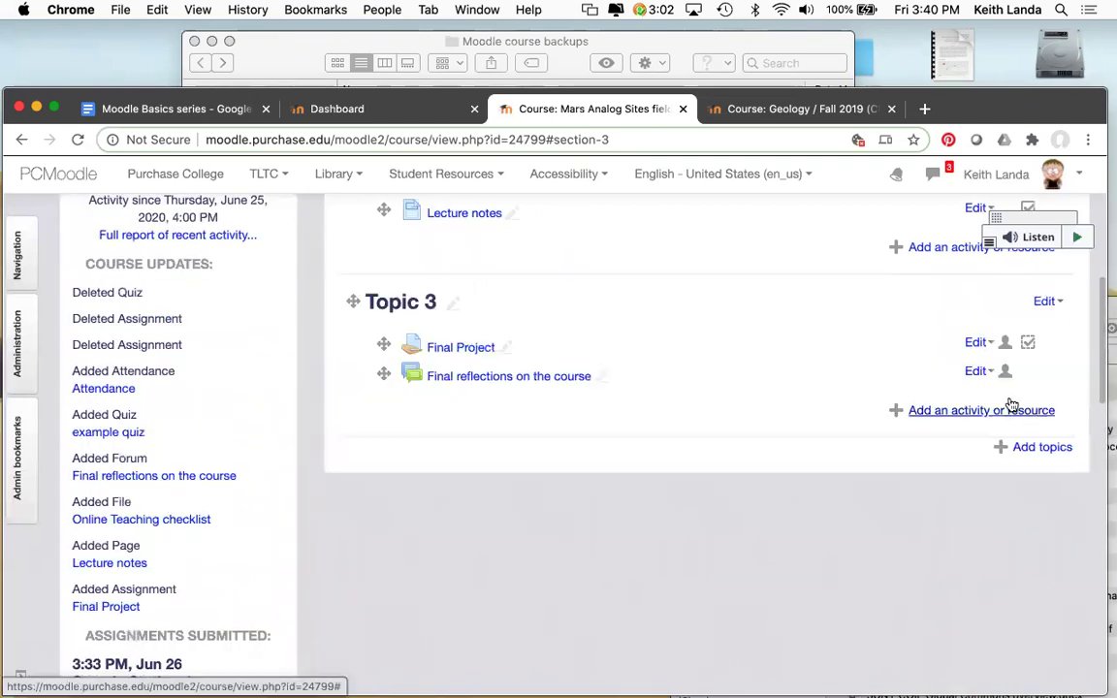
scroll(1013, 370, up, 4)
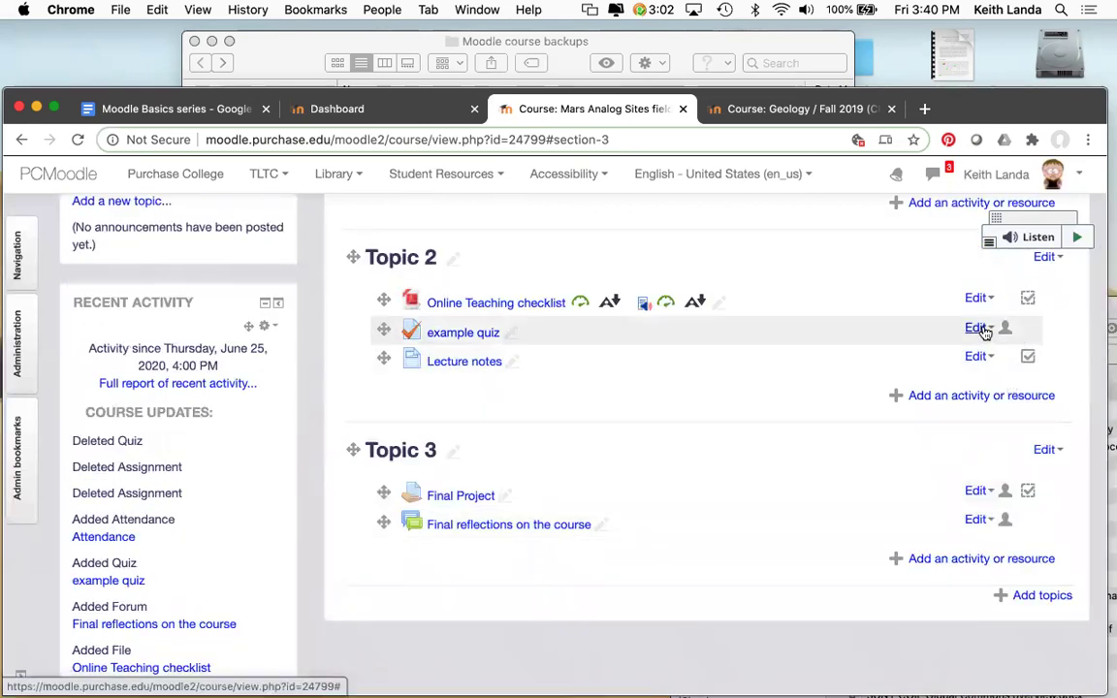
click(980, 328)
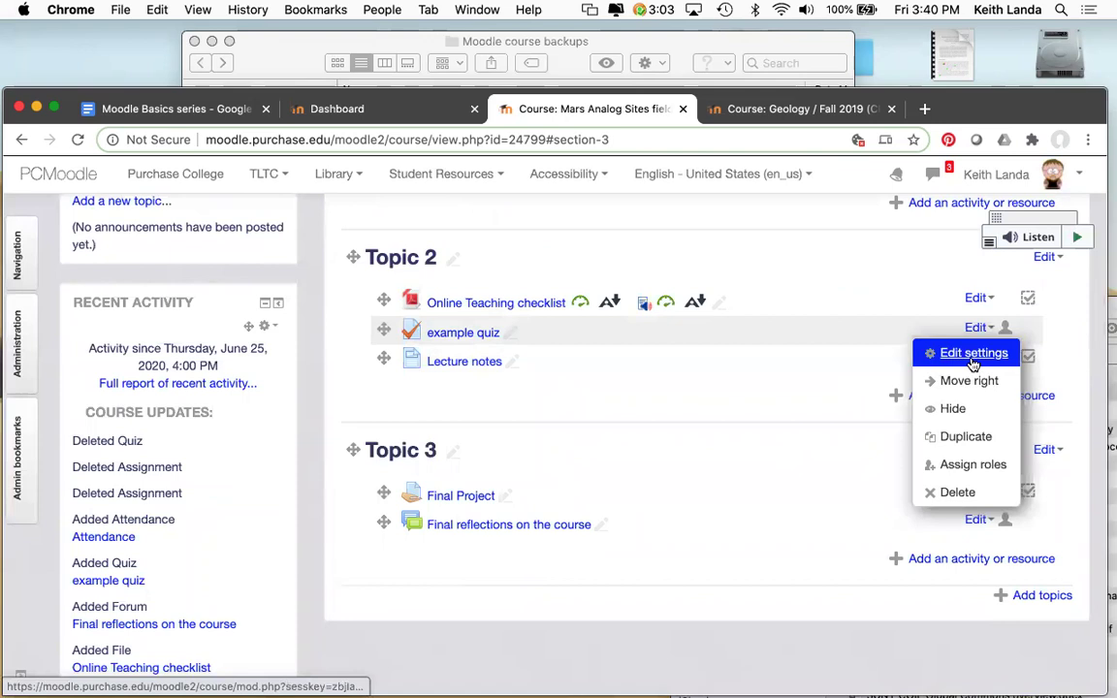
click(973, 355)
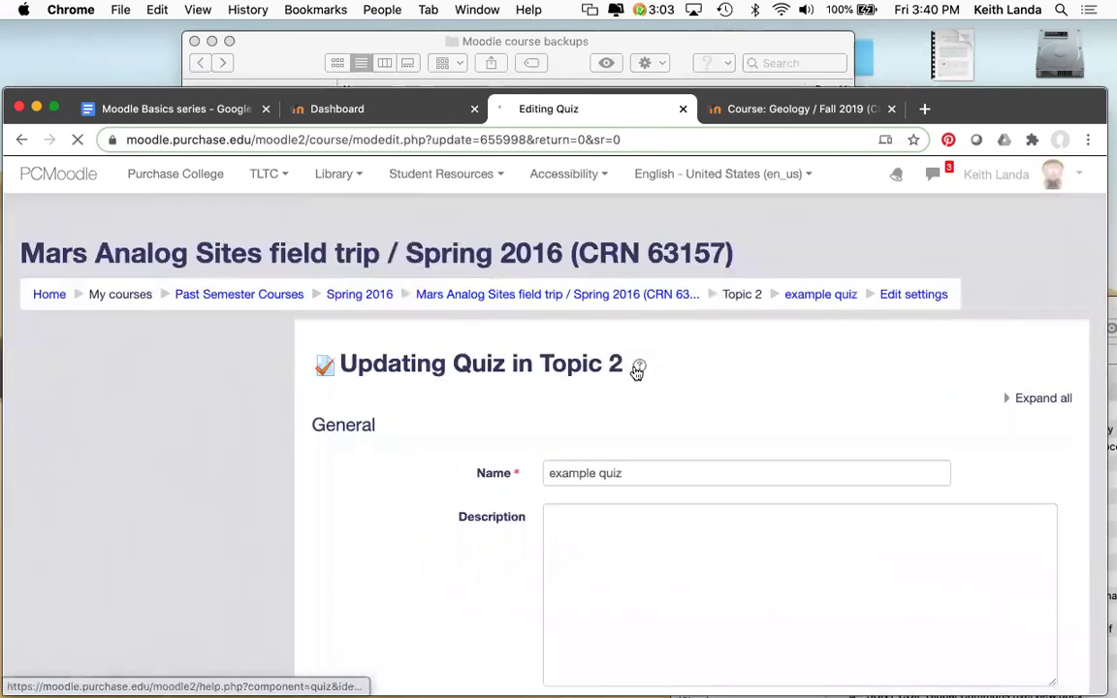
scroll(512, 419, down, 8)
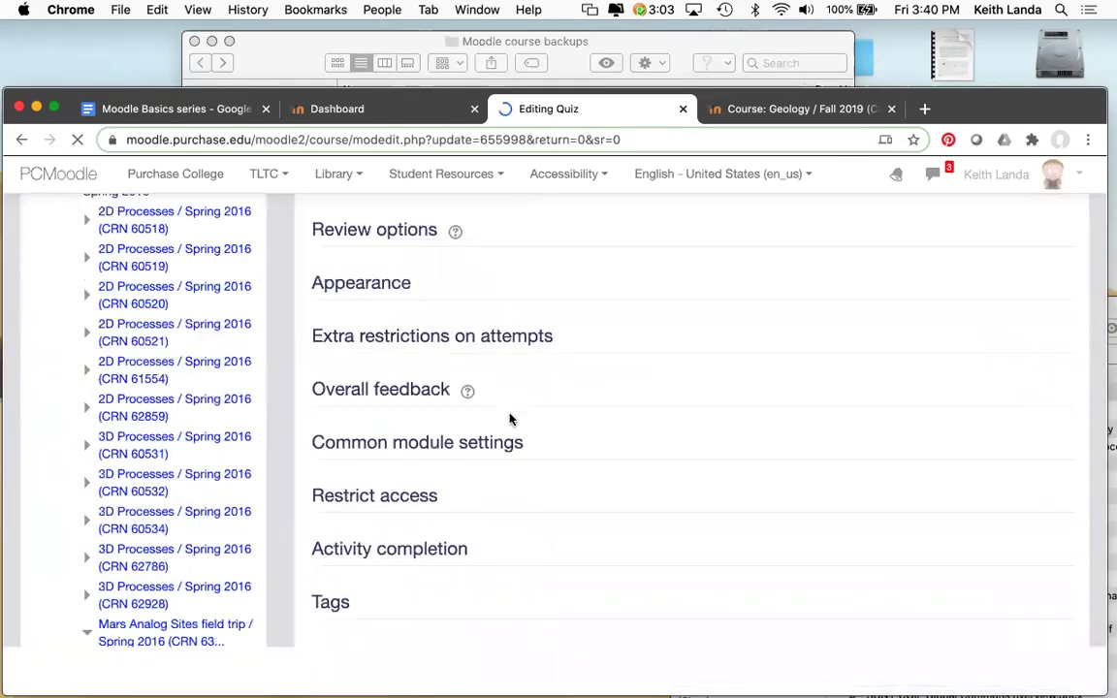
scroll(511, 419, down, 2)
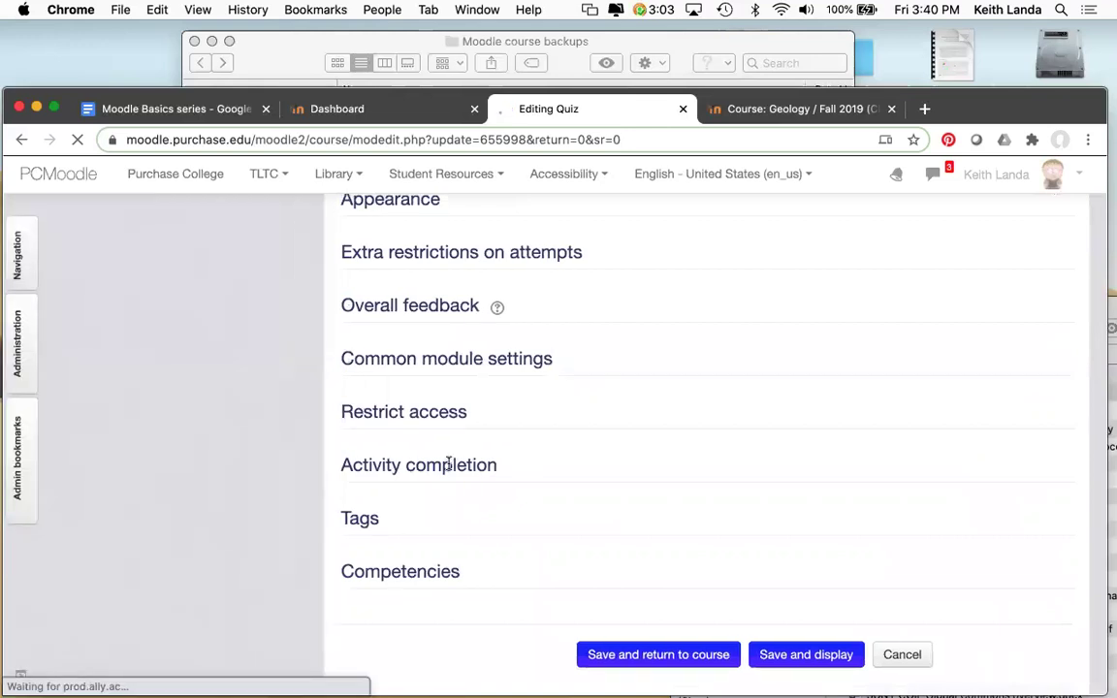
click(341, 471)
scroll(582, 436, down, 2)
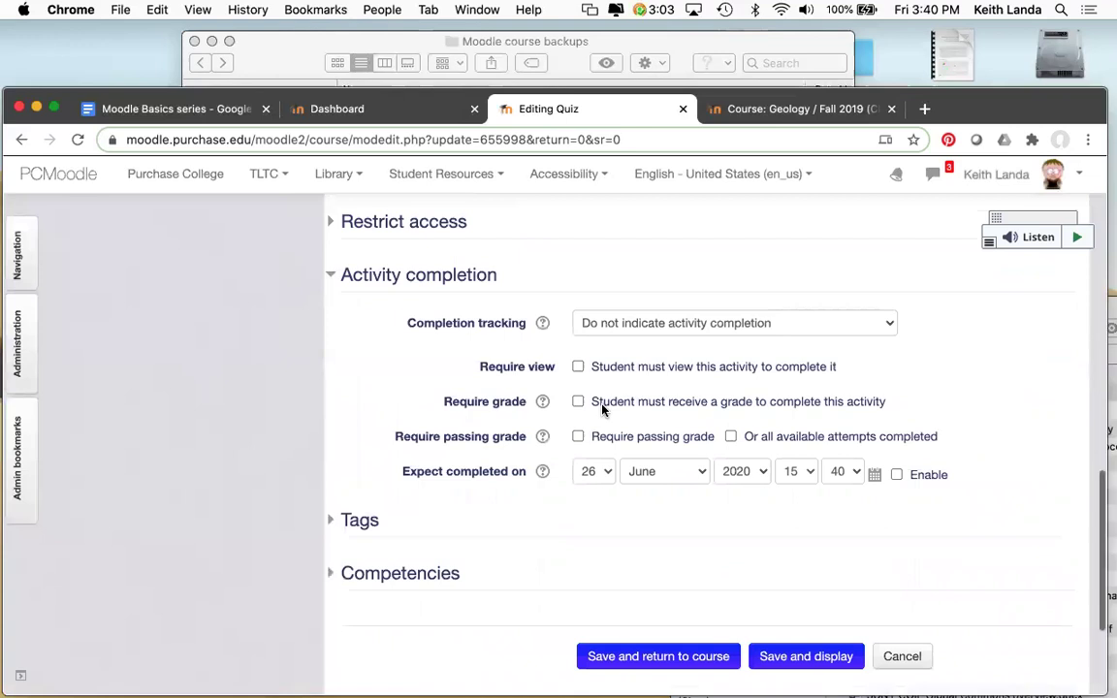
Step: Set the example quiz to "Show activity as complete when conditions are met" with the view requirement, and save, returning to the course page
click(664, 306)
click(663, 339)
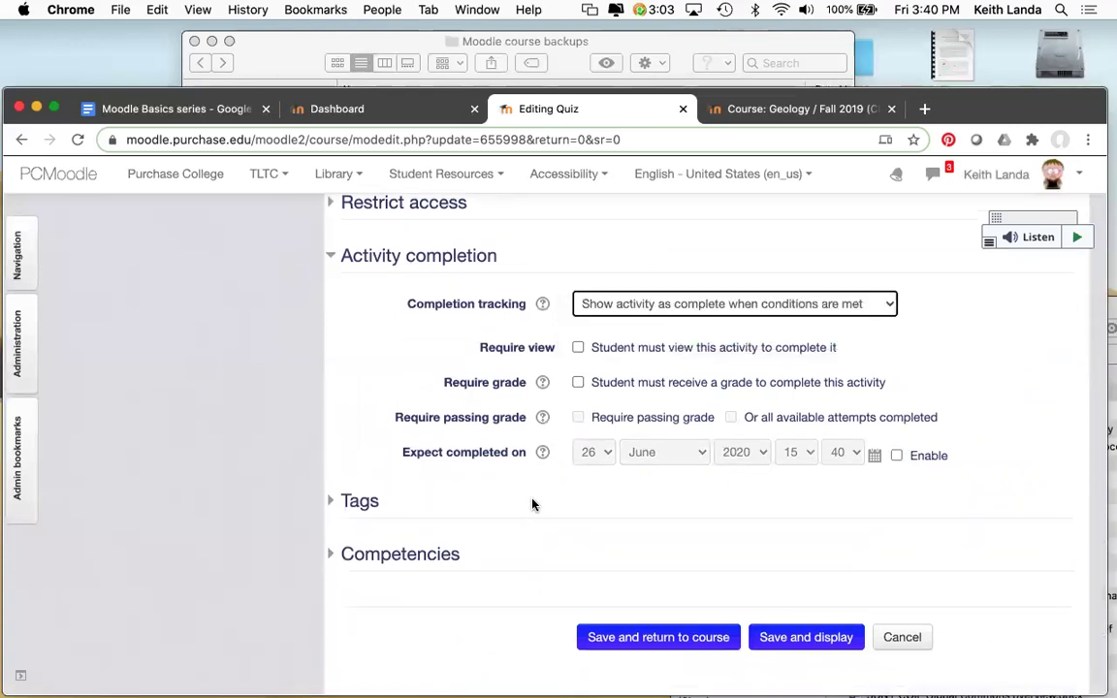
click(579, 349)
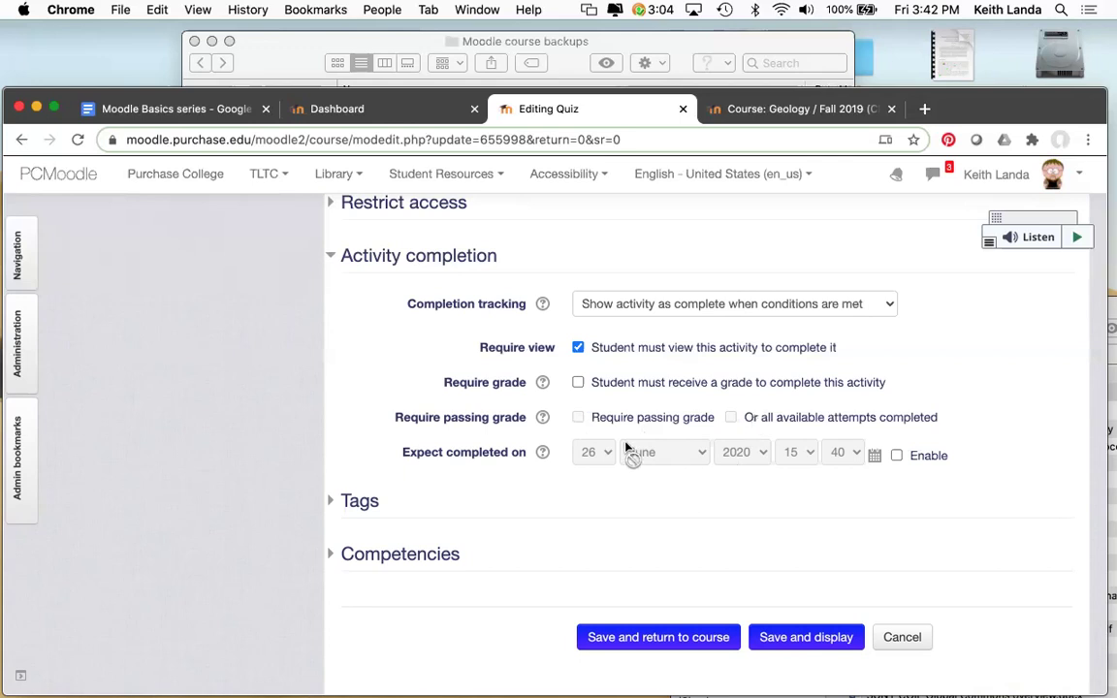
click(656, 633)
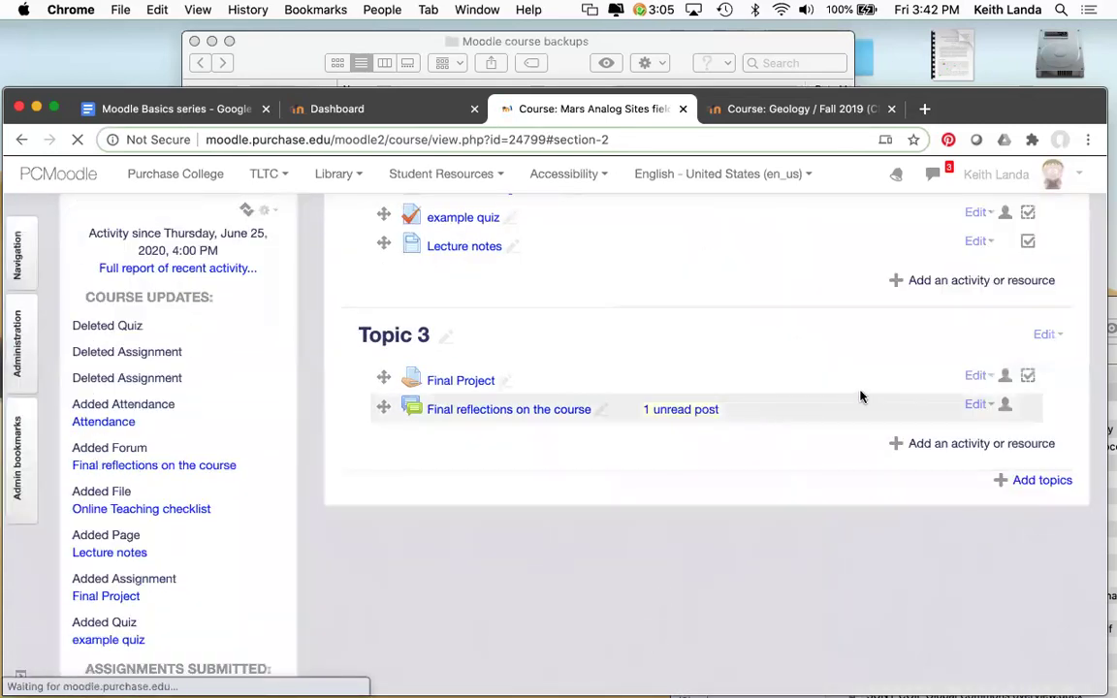
Step: Open the settings of the "Final reflections on the course" forum in Topic 3 and expand its activity completion options
click(980, 406)
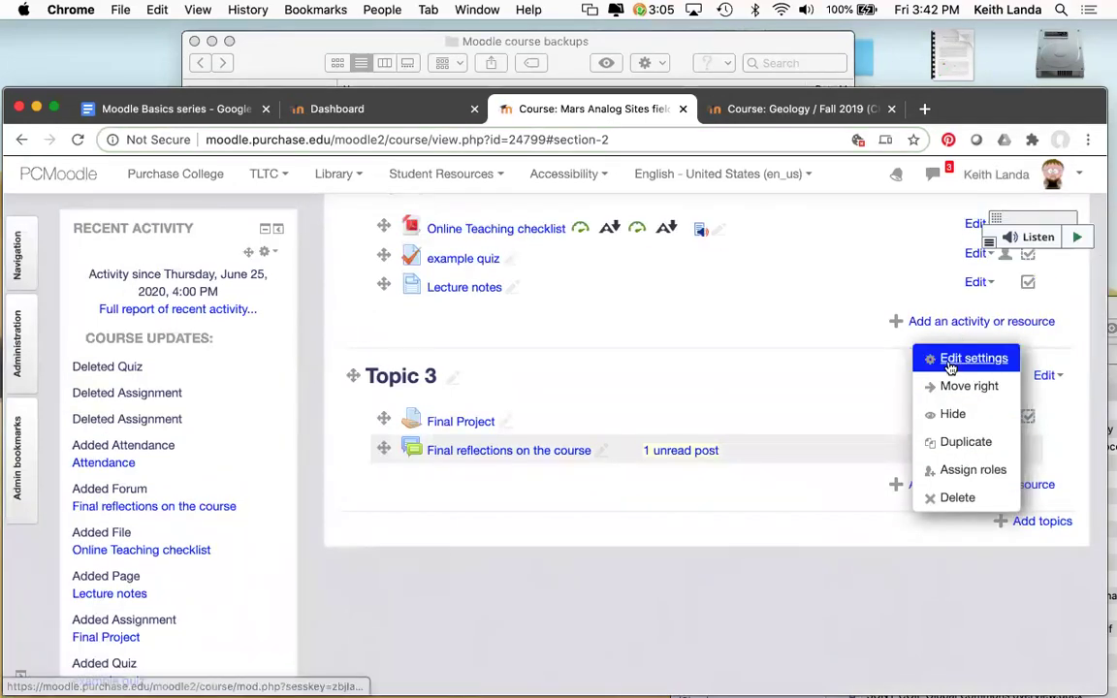
click(953, 359)
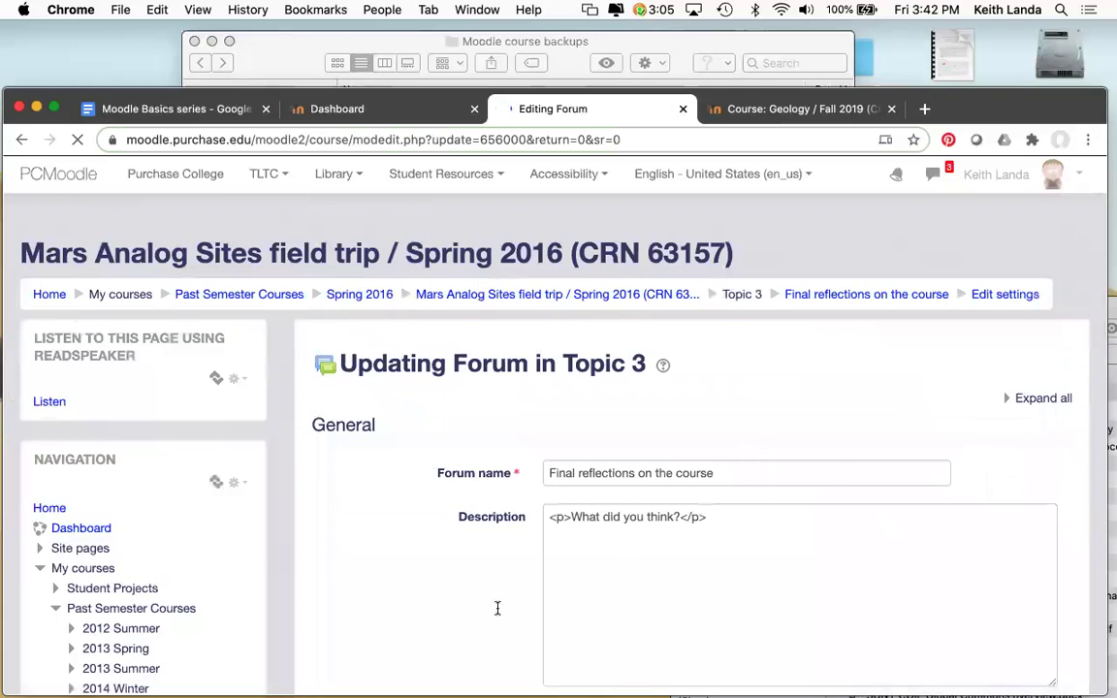
scroll(465, 616, down, 3)
scroll(466, 615, down, 5)
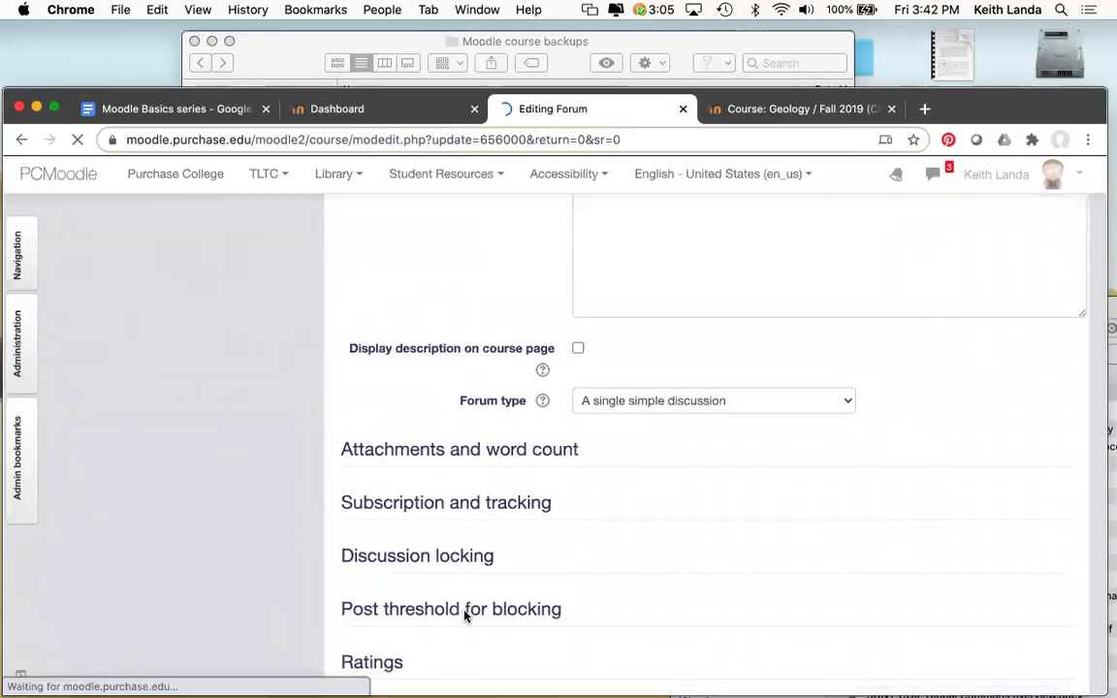
scroll(465, 617, down, 1)
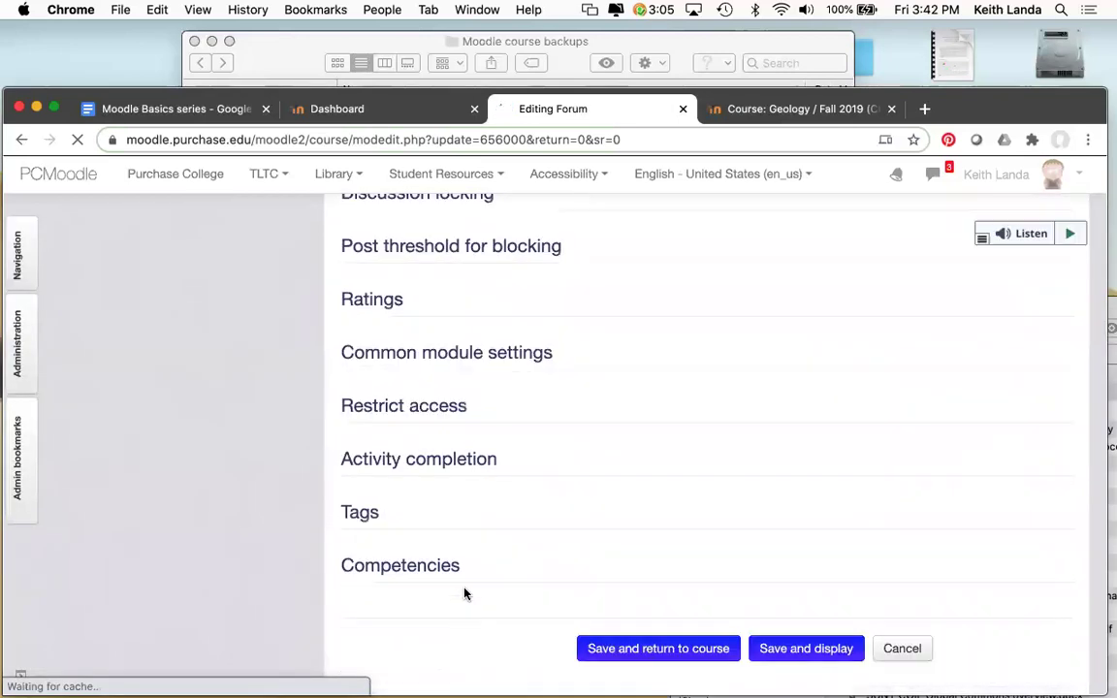
click(334, 461)
scroll(572, 527, down, 2)
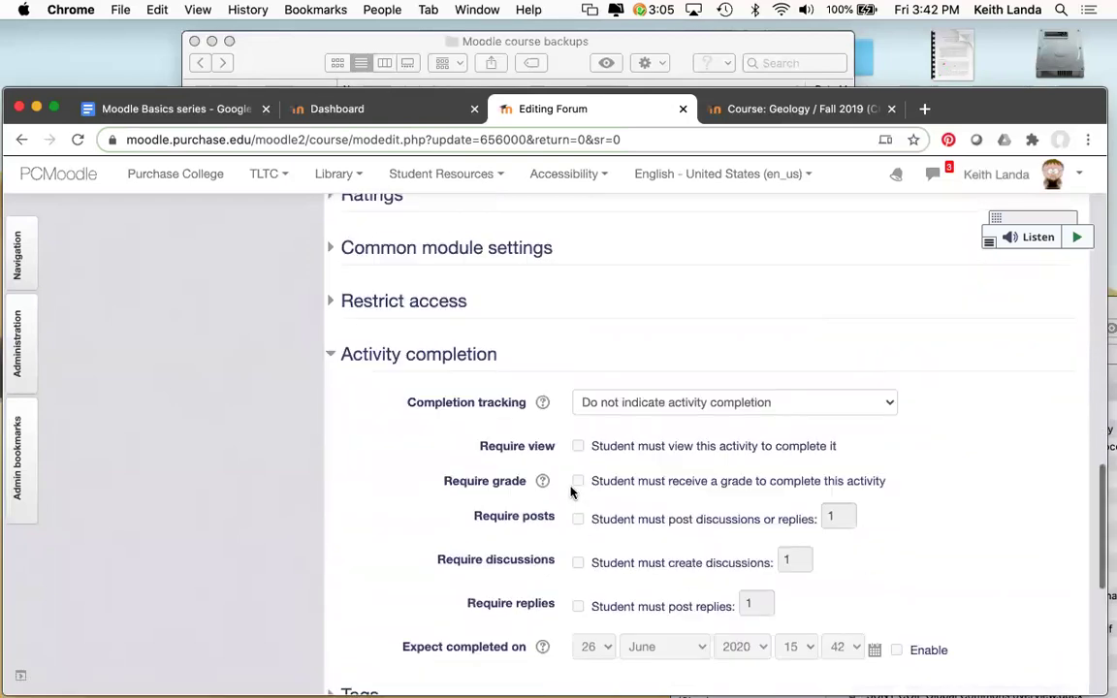
Step: Set the forum to "Show activity as complete when conditions are met", requiring students to view it and post 1 discussion or reply
click(628, 407)
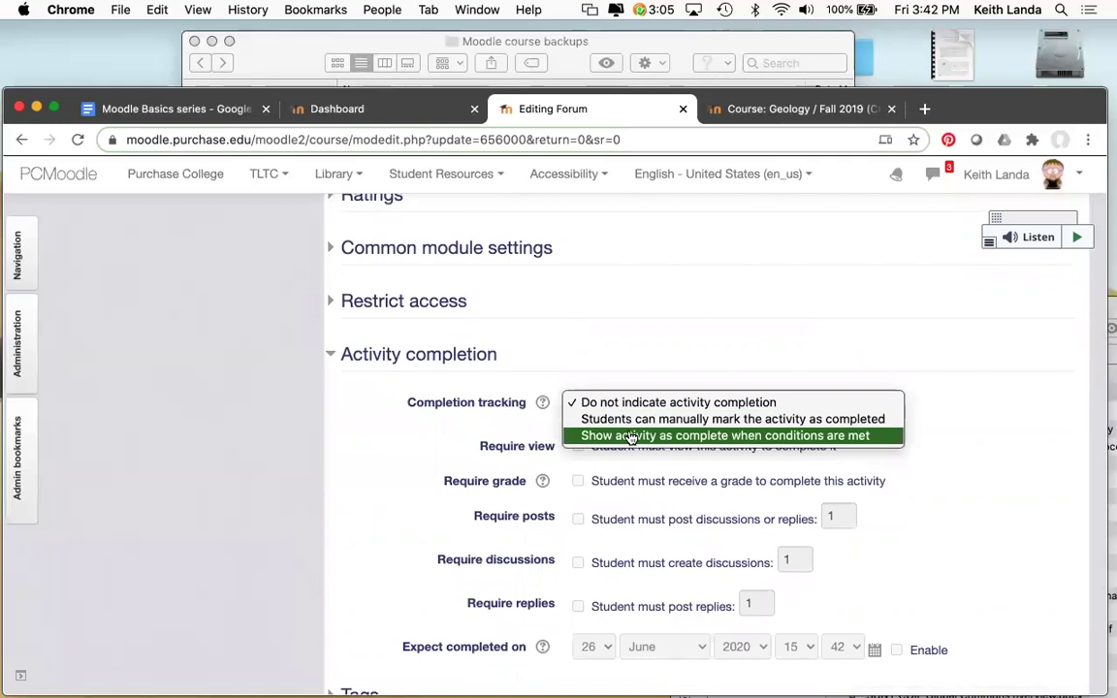
click(628, 437)
click(579, 447)
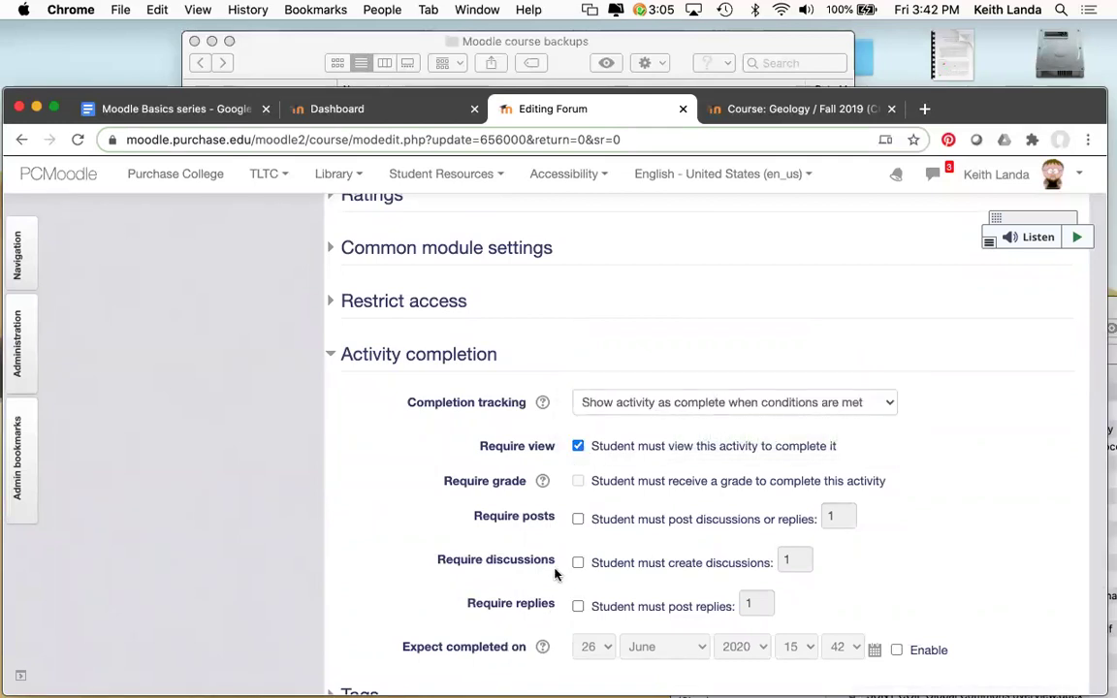
click(579, 524)
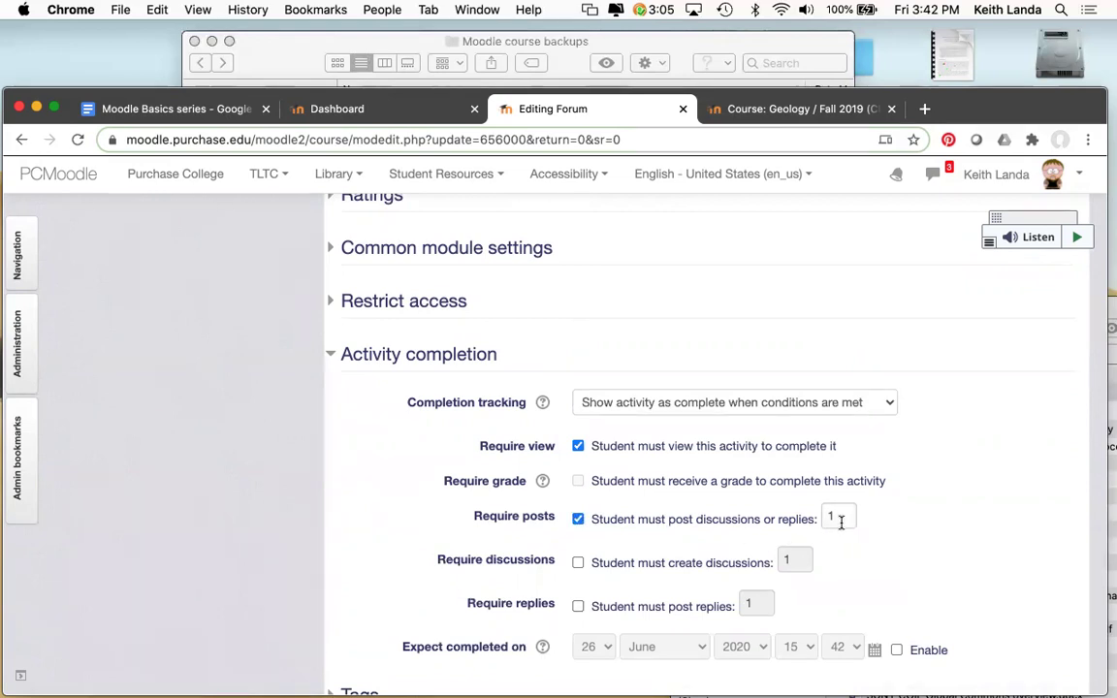
Step: Require students to create 1 discussion and post 4 replies to complete the forum
click(579, 569)
click(578, 608)
click(762, 601)
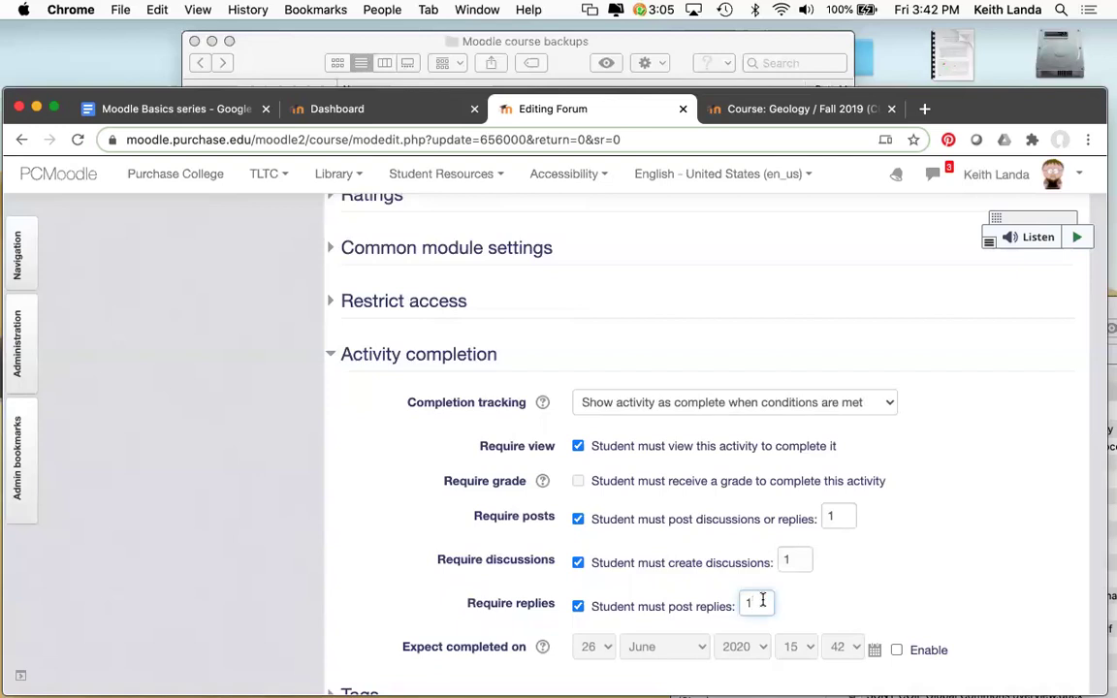
click(821, 605)
scroll(842, 572, down, 2)
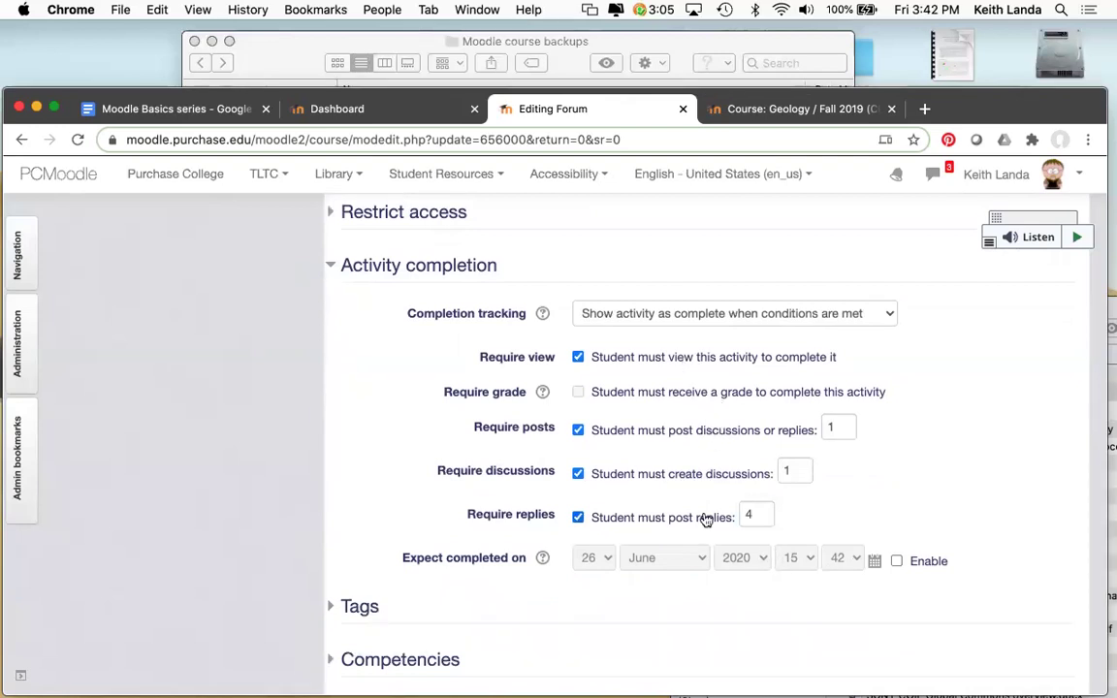
Step: Save the forum's completion settings and return to the course page
scroll(631, 663, down, 4)
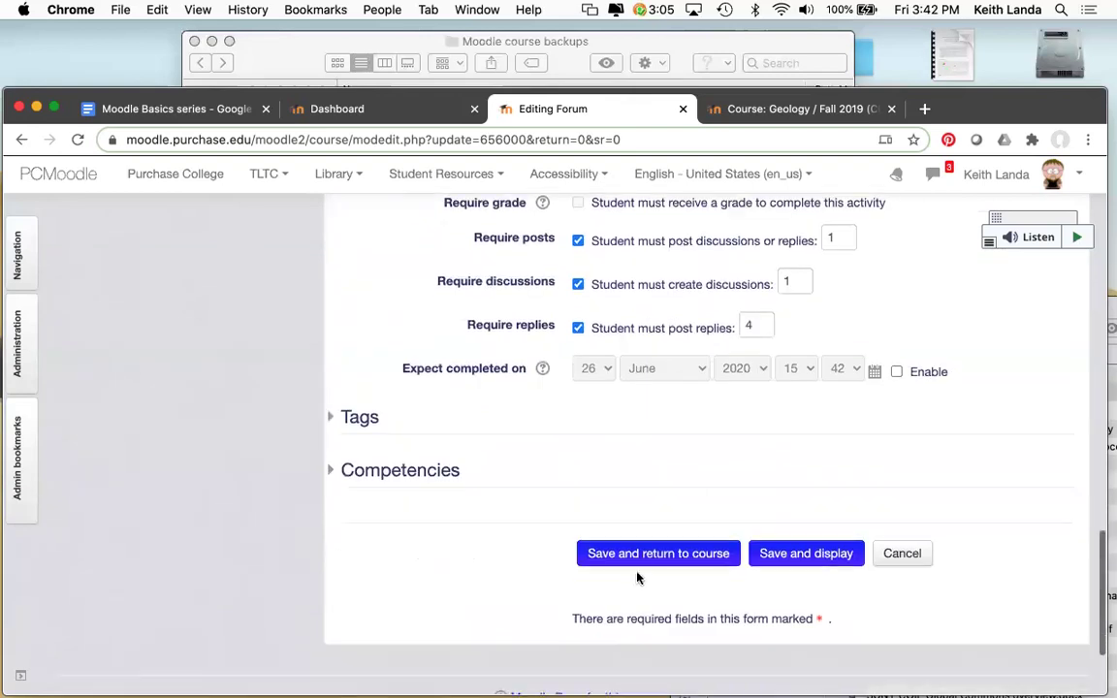
click(654, 563)
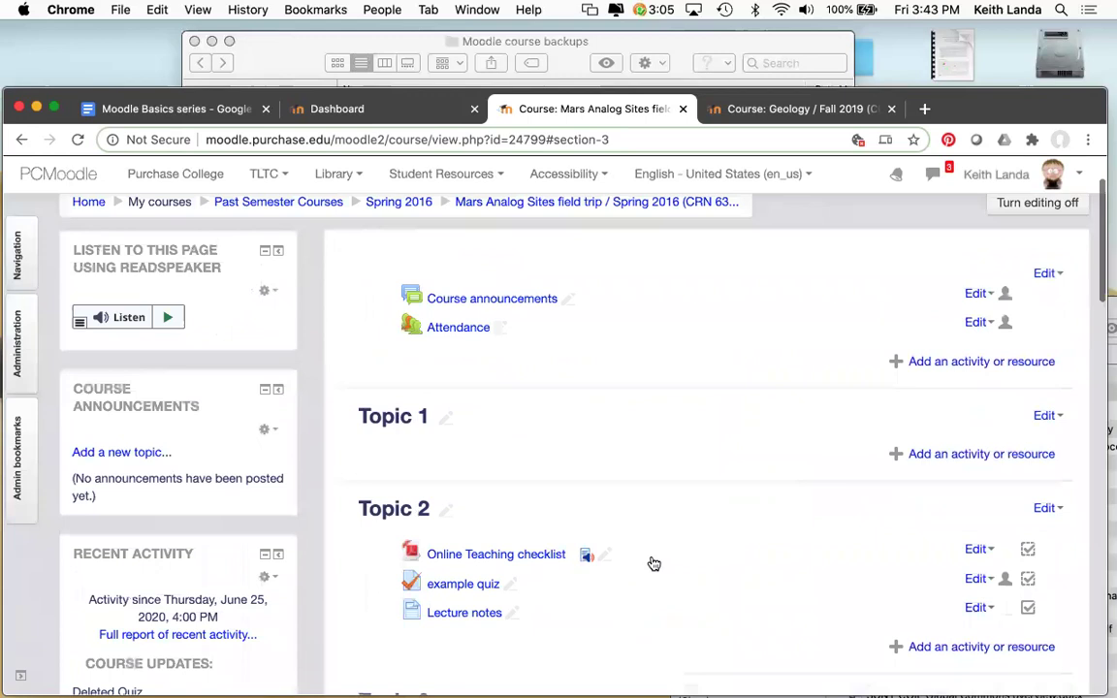
scroll(654, 564, up, 5)
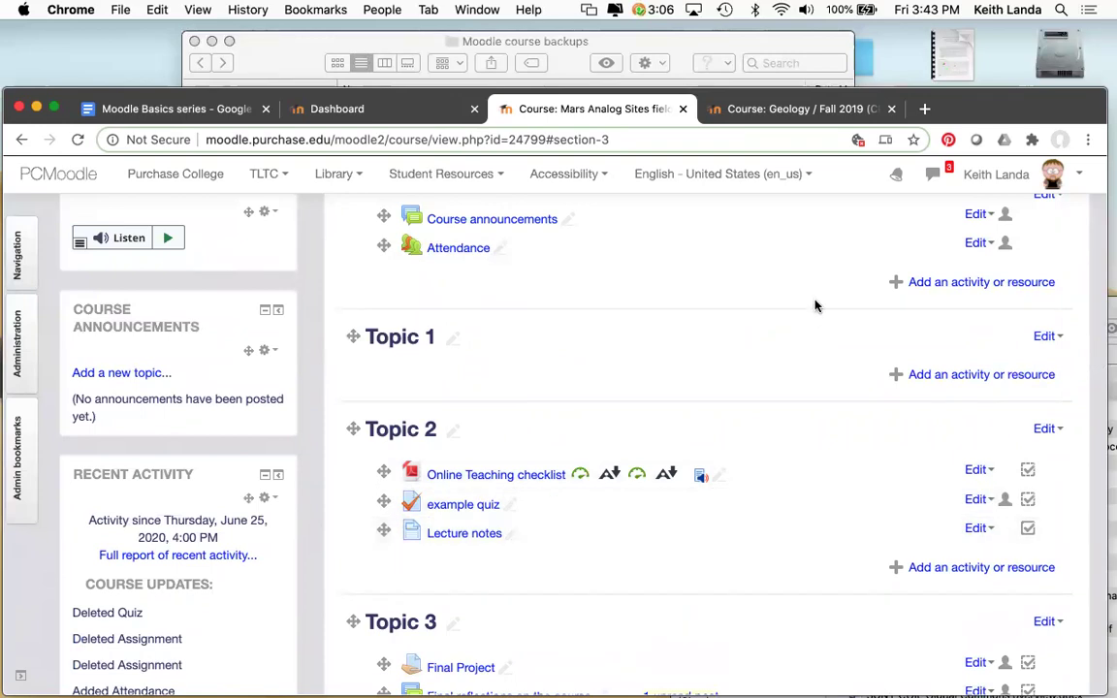
Step: Review the completion tracking indicators beside the activities and resources in Topics 2 and 3 on the course page
scroll(829, 396, down, 3)
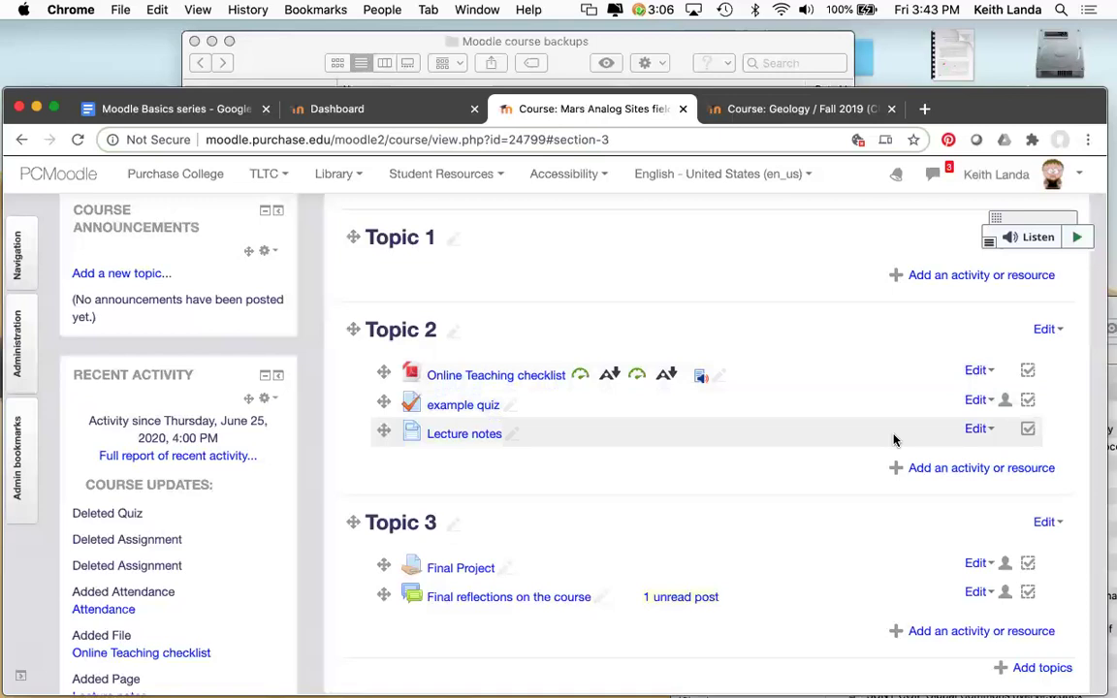
scroll(893, 438, up, 2)
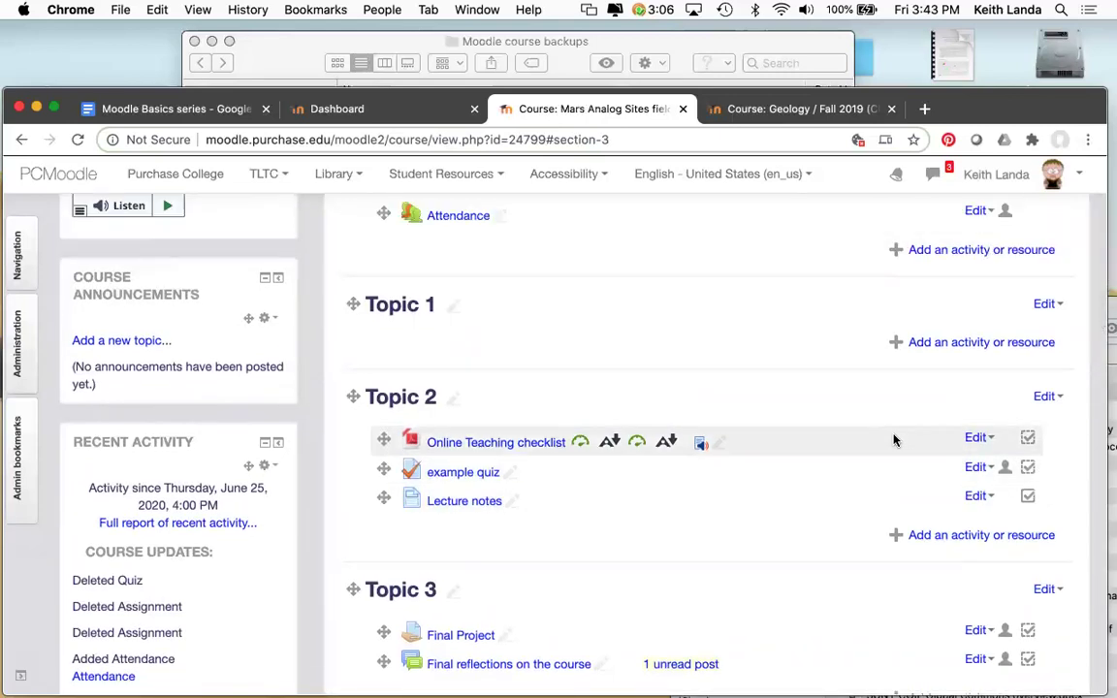
scroll(893, 442, up, 3)
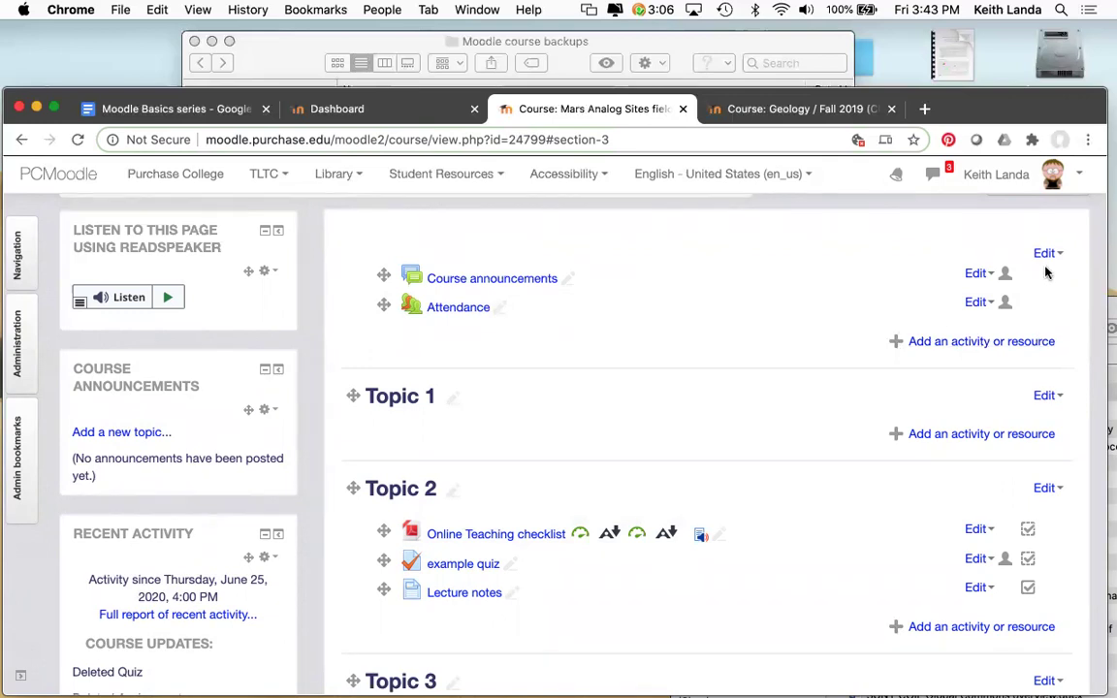
scroll(857, 560, down, 4)
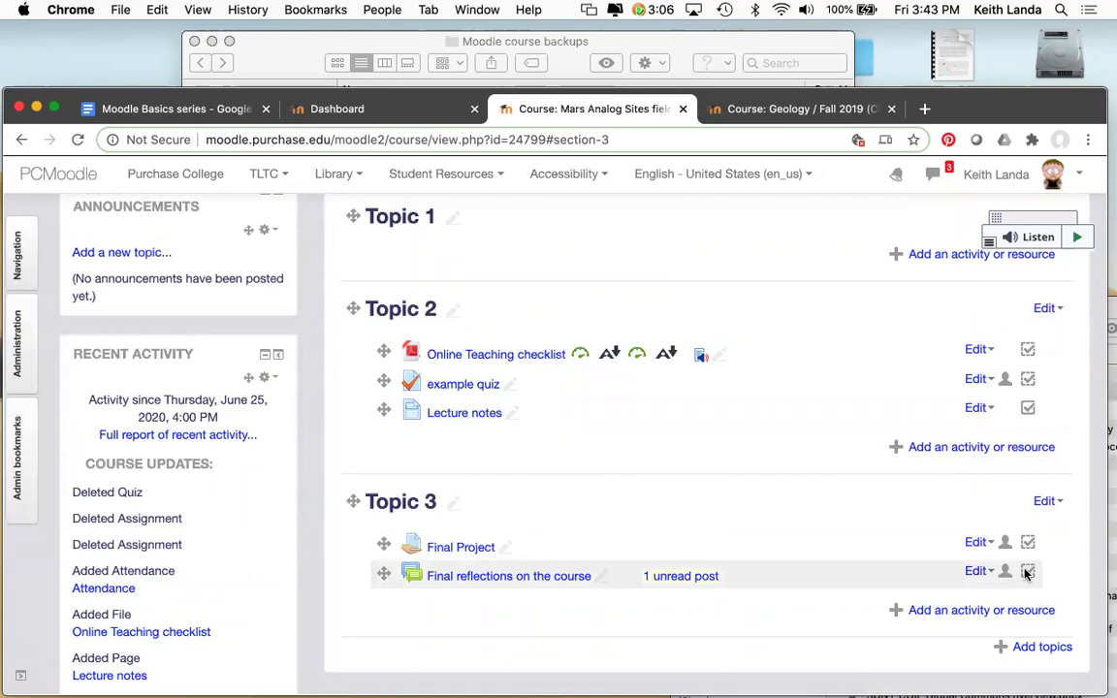
scroll(1027, 573, up, 5)
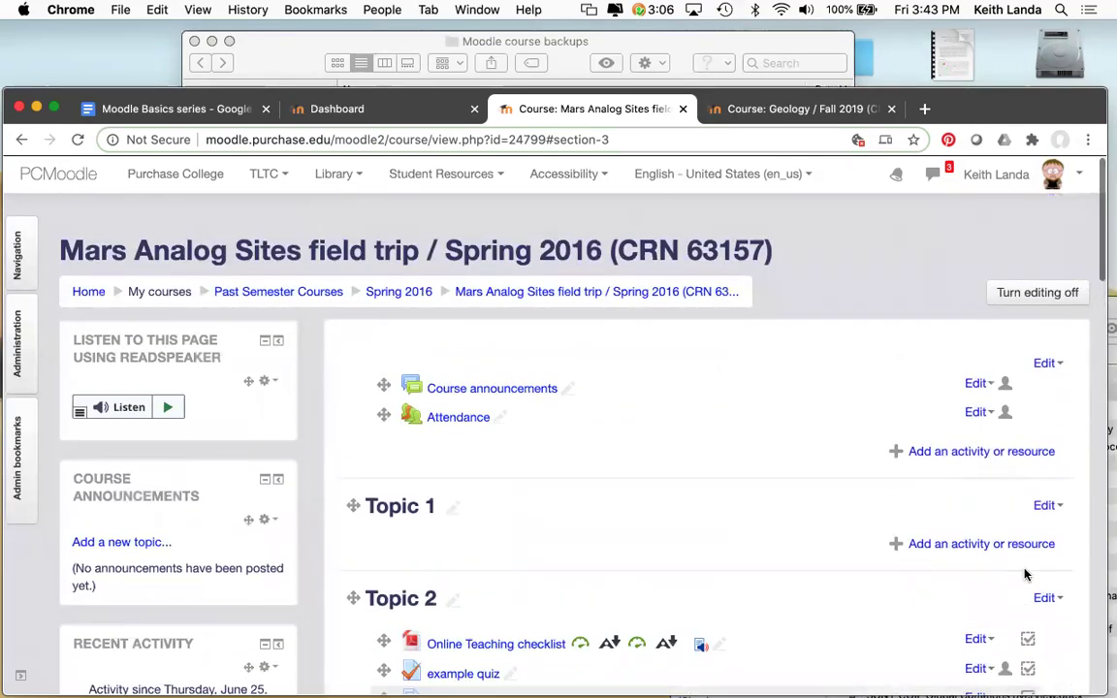
scroll(1026, 574, down, 5)
scroll(1025, 572, up, 3)
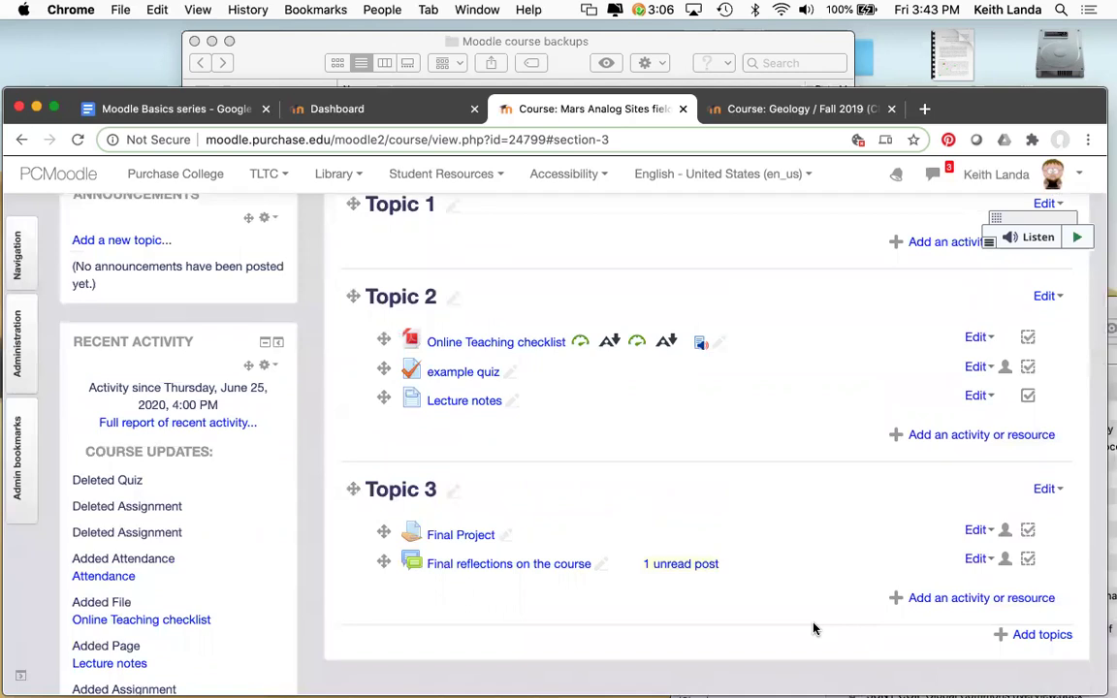
scroll(814, 629, up, 3)
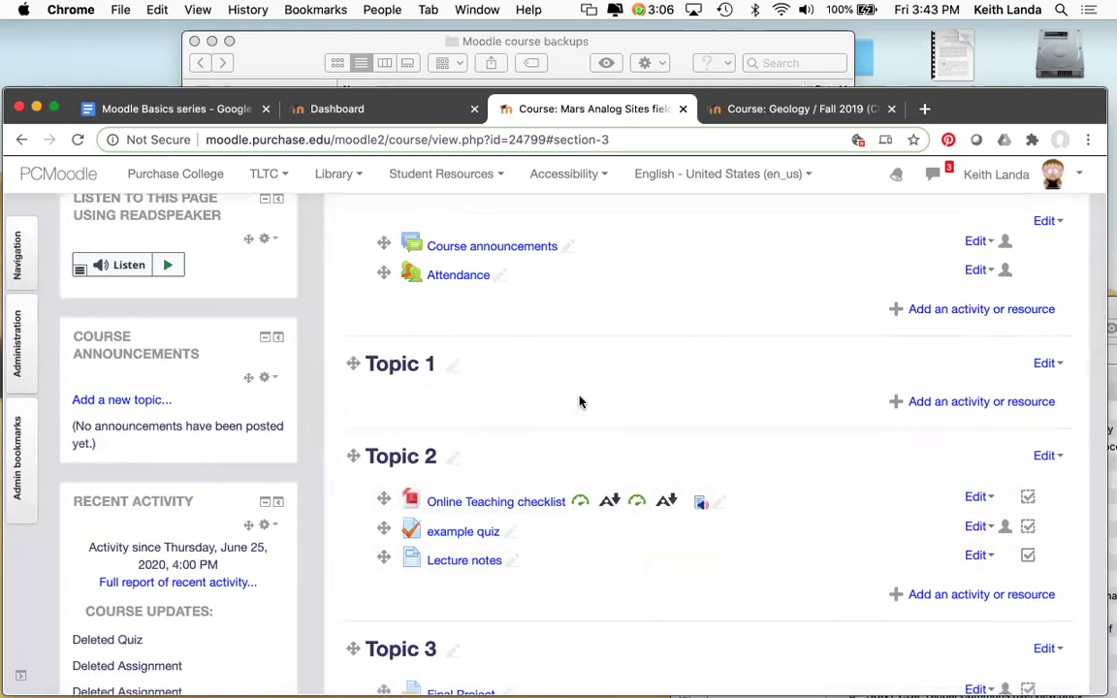
Step: Consult the conditional release section of the Moodle Basics series outline and return to the Mars Analog Sites course page
click(202, 110)
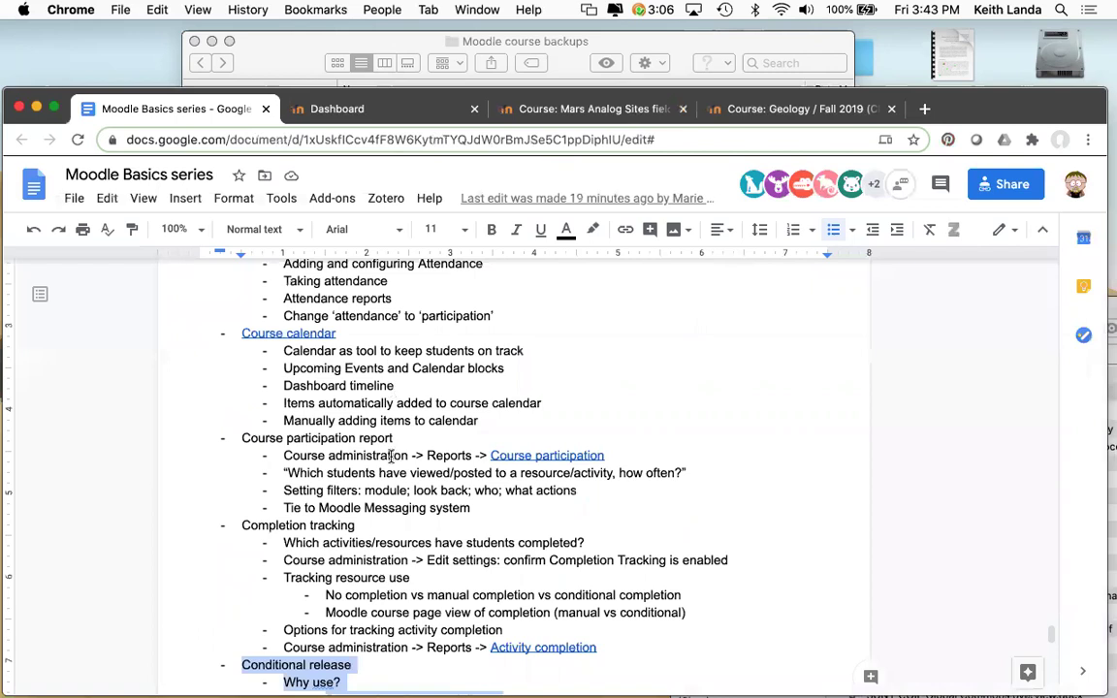
scroll(393, 456, down, 3)
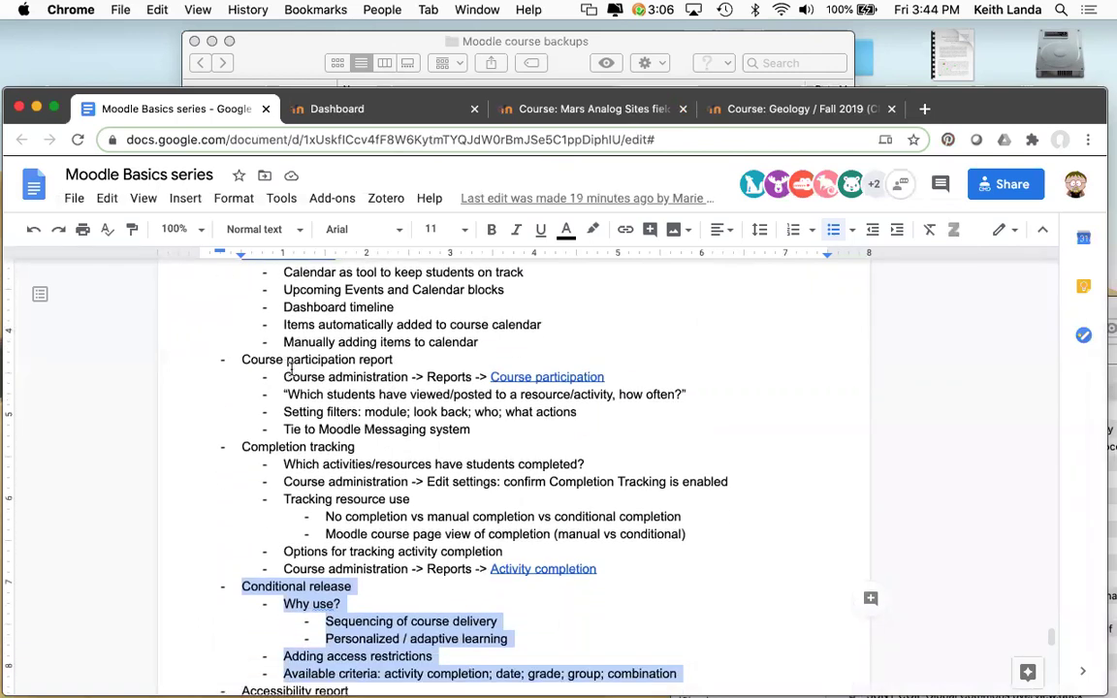
scroll(351, 412, down, 3)
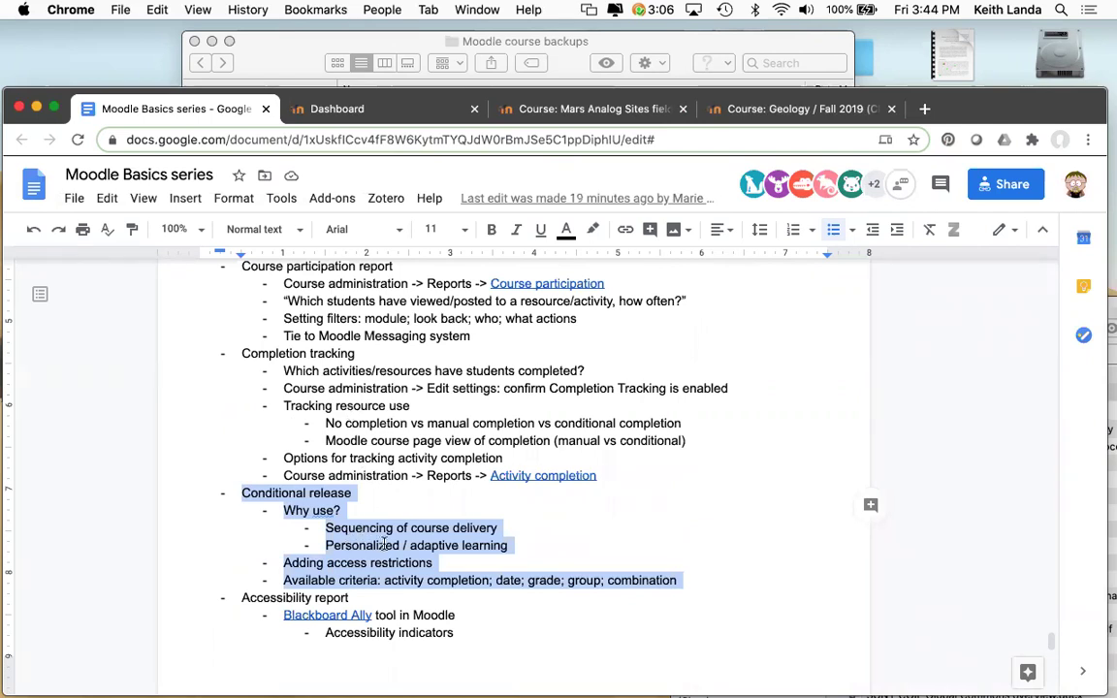
scroll(407, 546, up, 5)
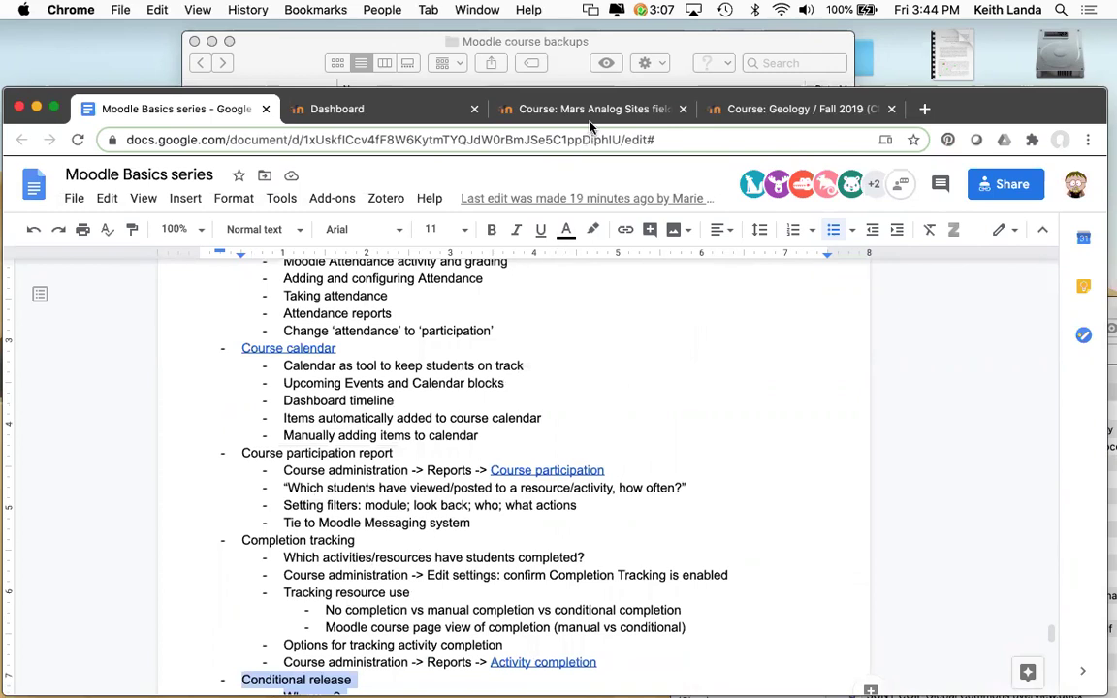
click(537, 105)
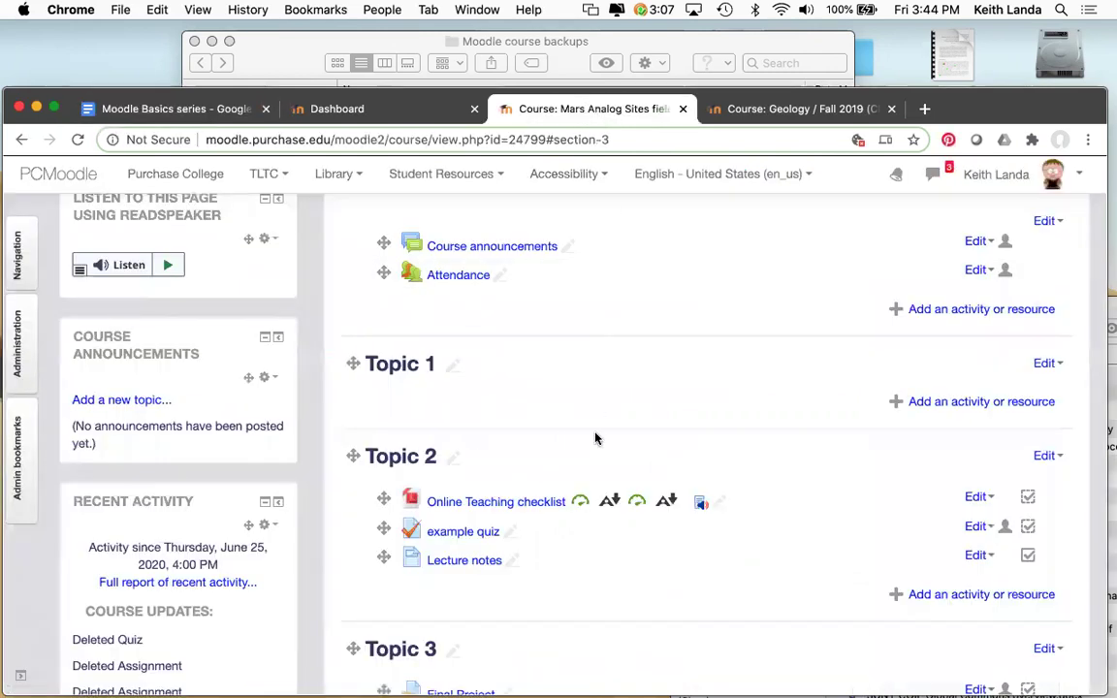
Step: Open the settings of the example quiz in Topic 2 and expand its Restrict access options
scroll(633, 529, down, 1)
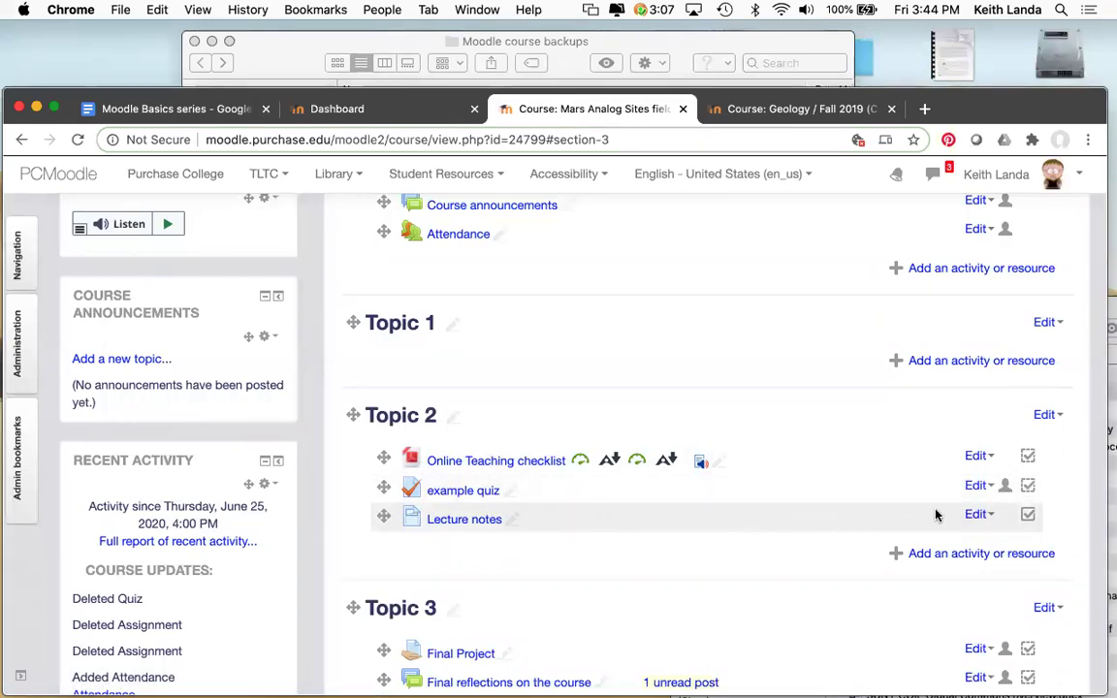
click(984, 486)
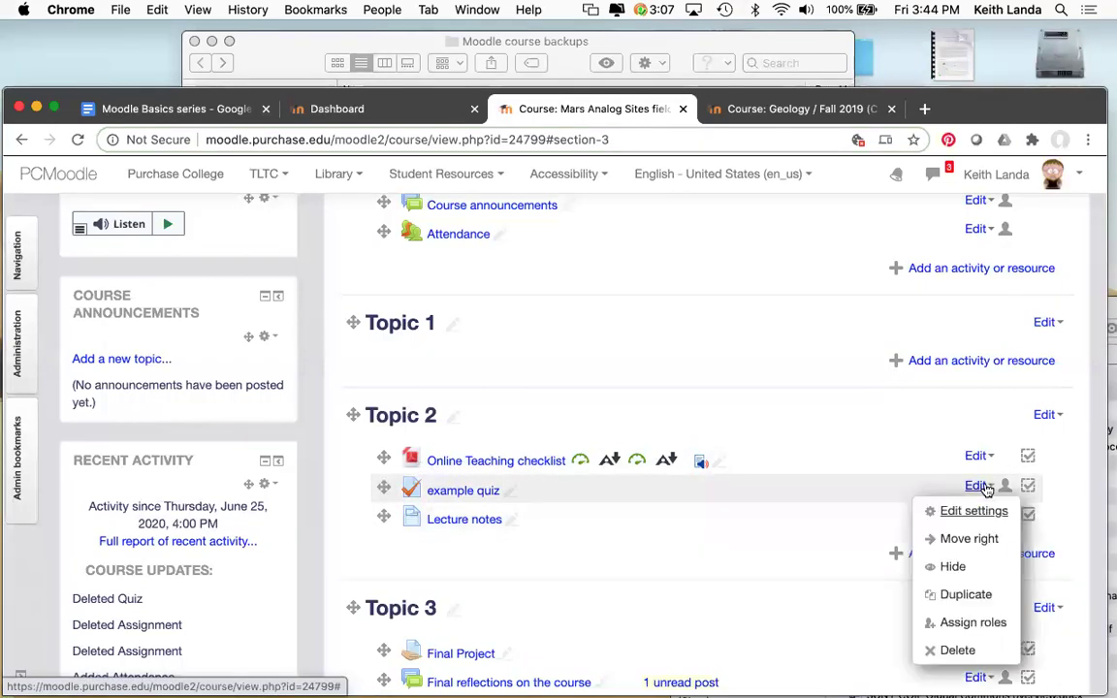
click(976, 511)
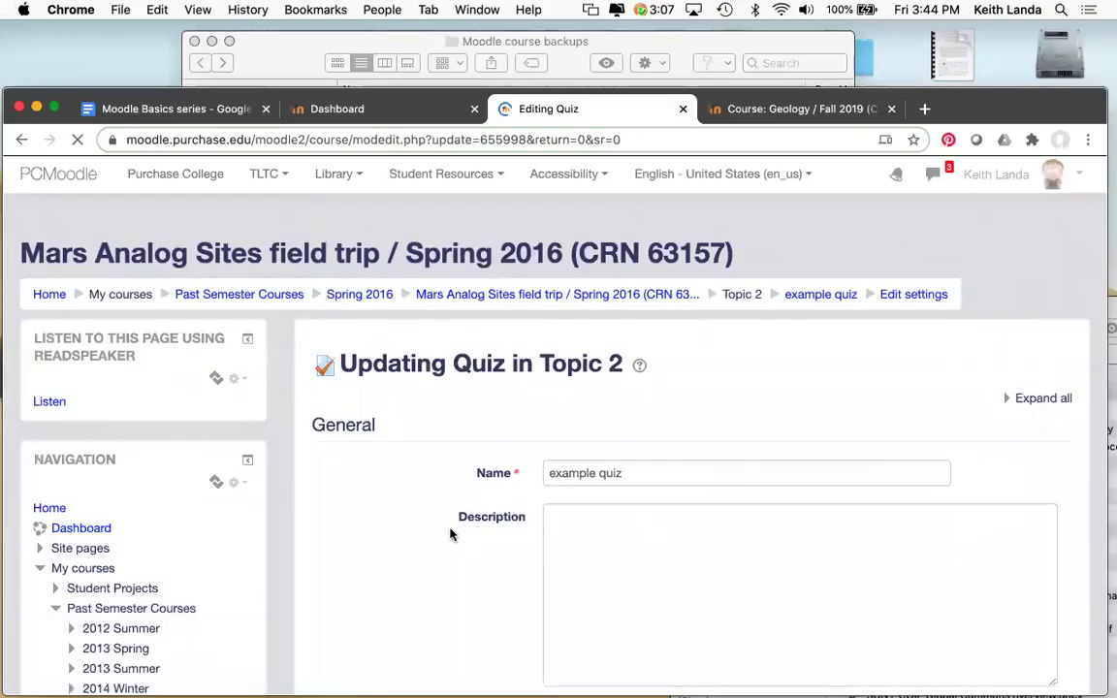
scroll(450, 534, down, 5)
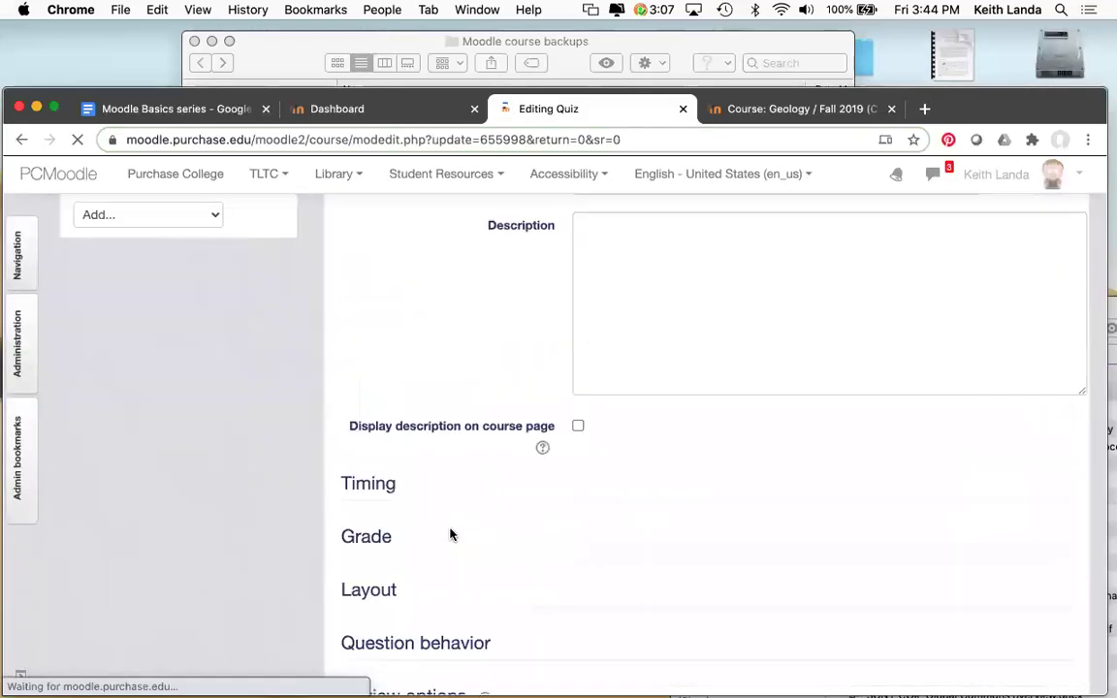
scroll(450, 534, down, 6)
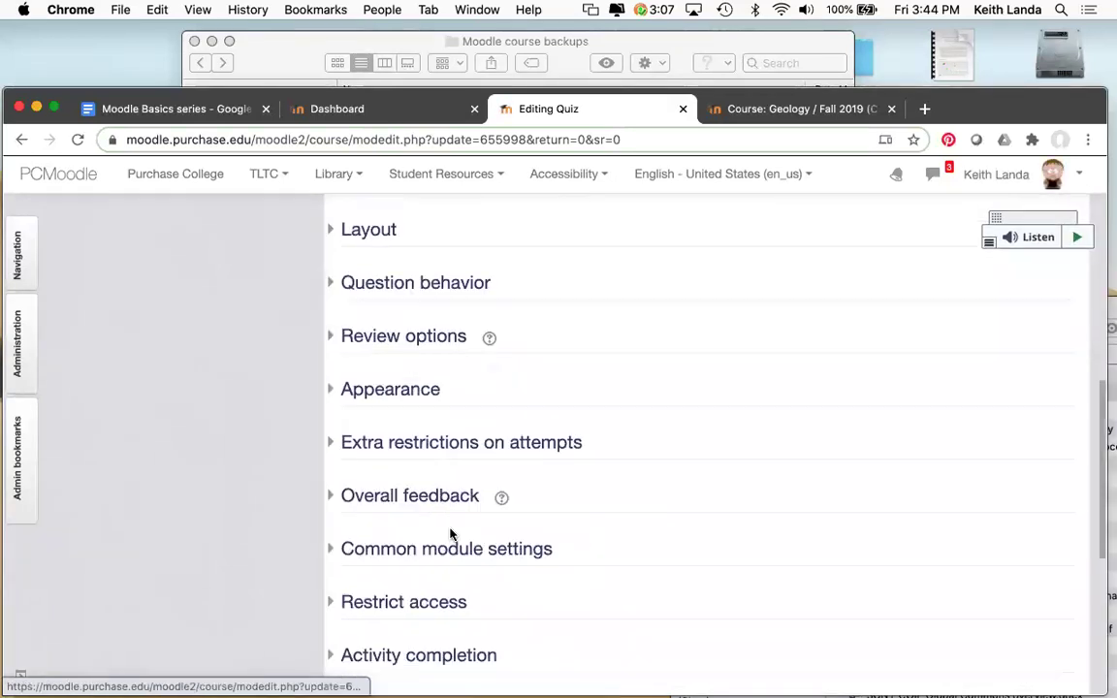
scroll(419, 512, down, 3)
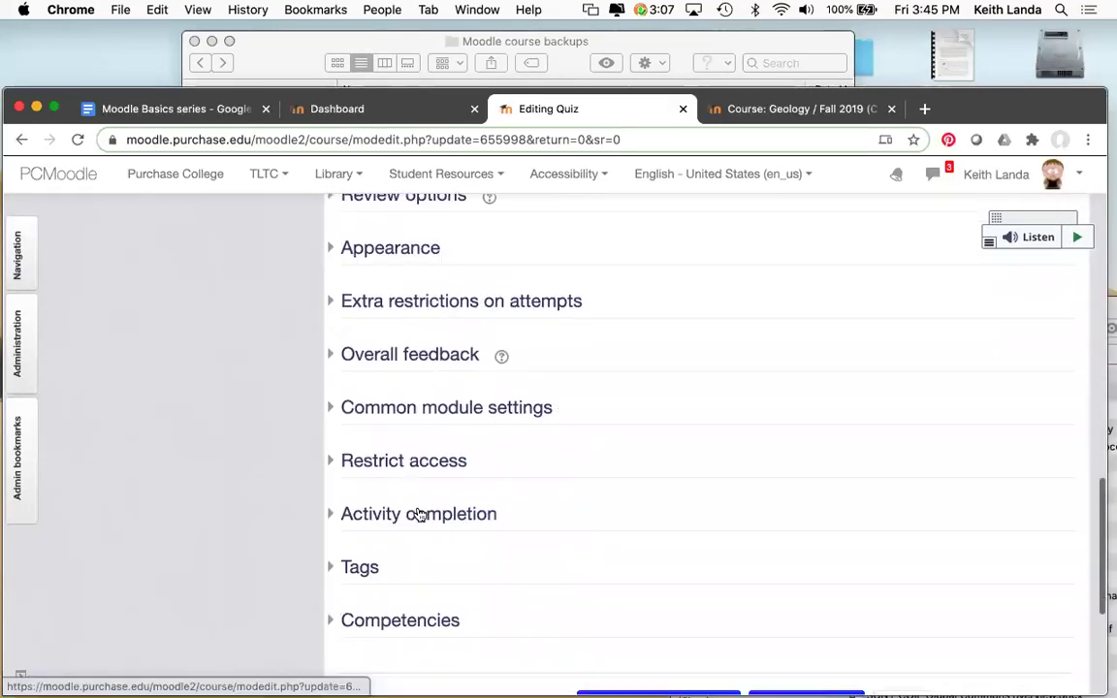
click(339, 463)
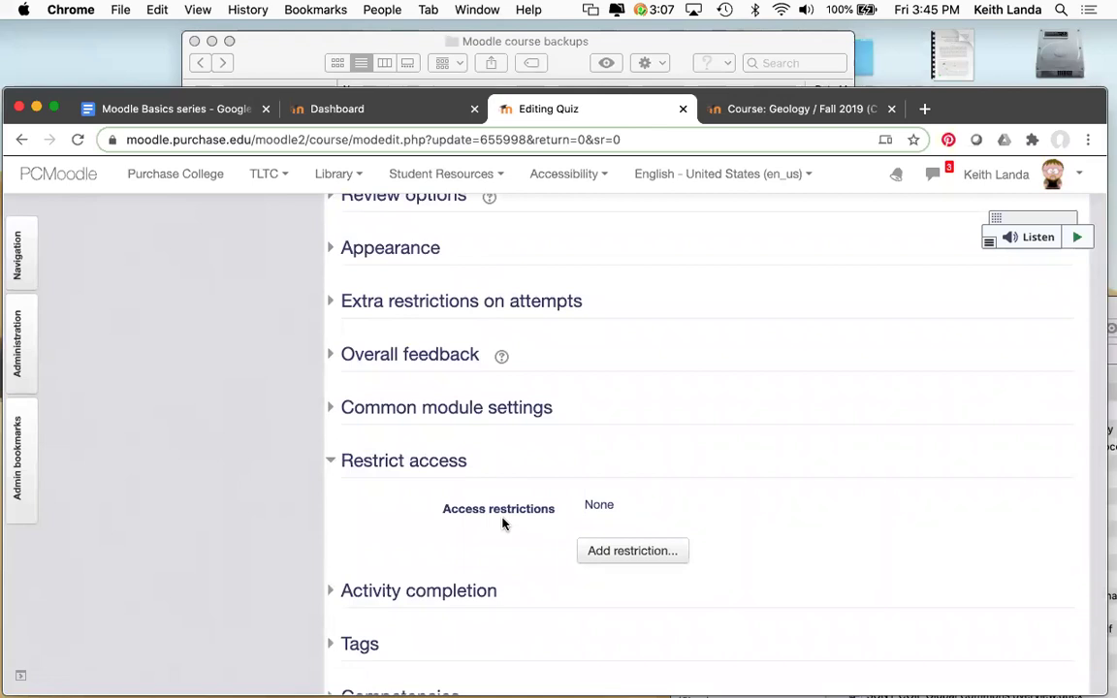
Step: Add an activity completion restriction requiring the Online Teaching checklist to be marked complete, and save, returning to the course
click(620, 555)
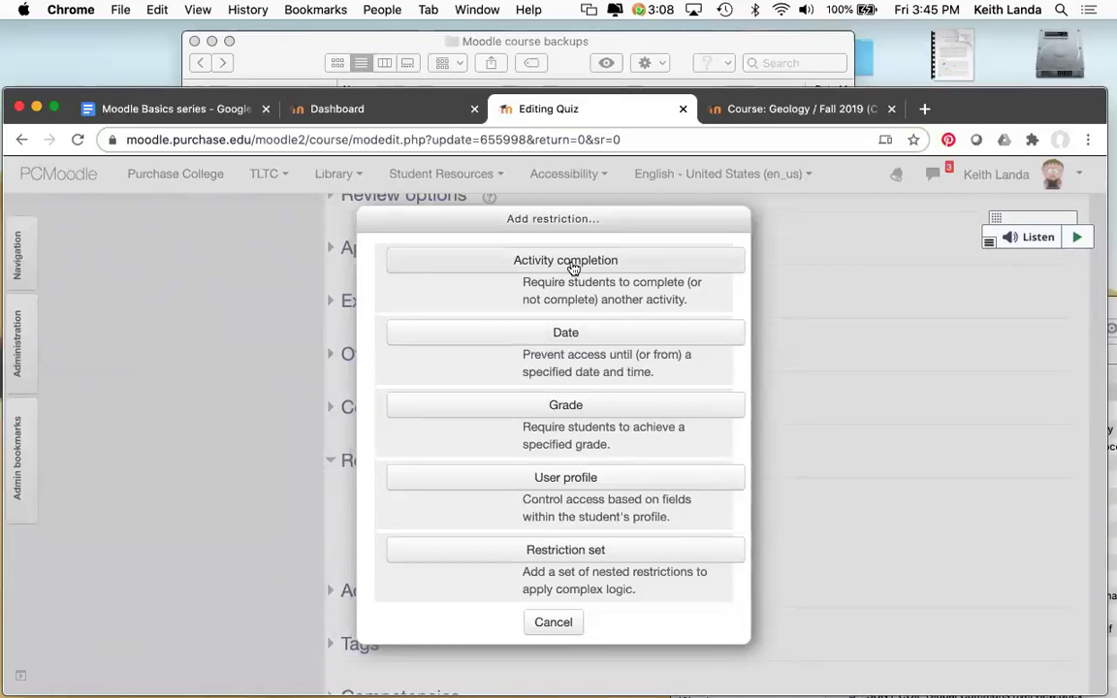
click(572, 261)
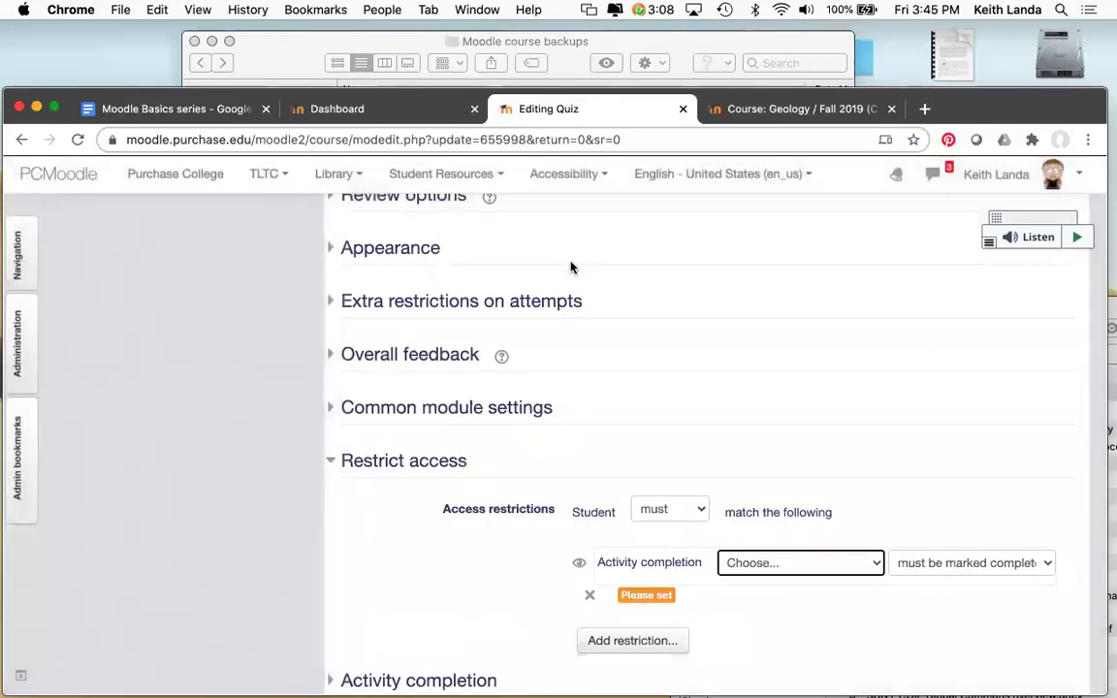
scroll(744, 386, down, 2)
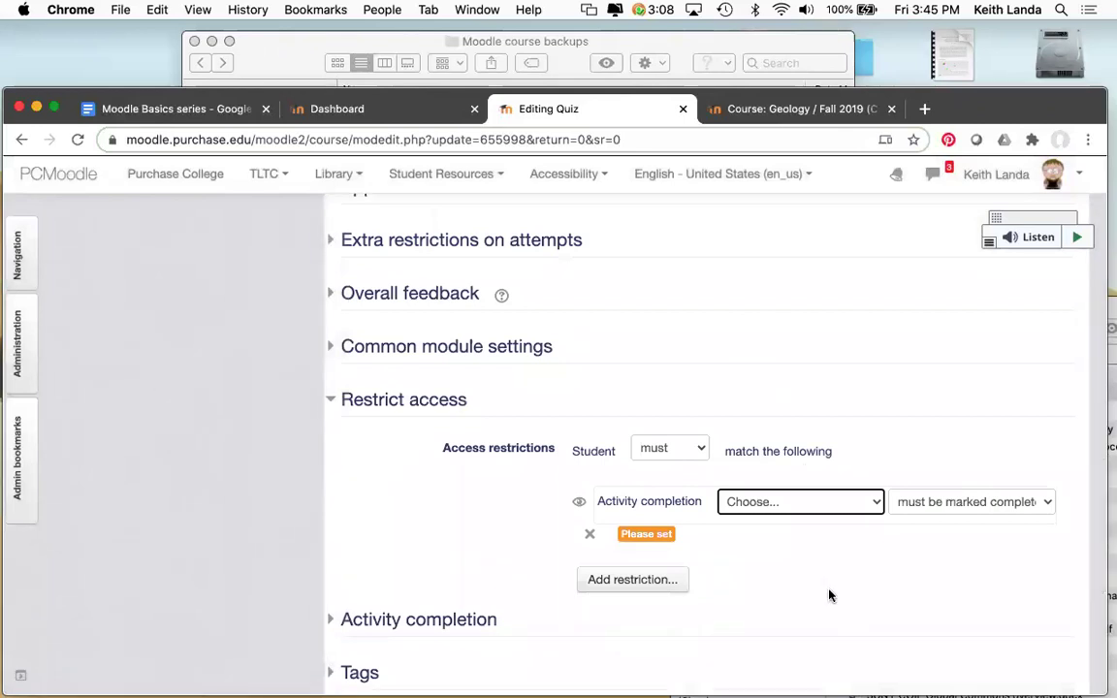
click(871, 502)
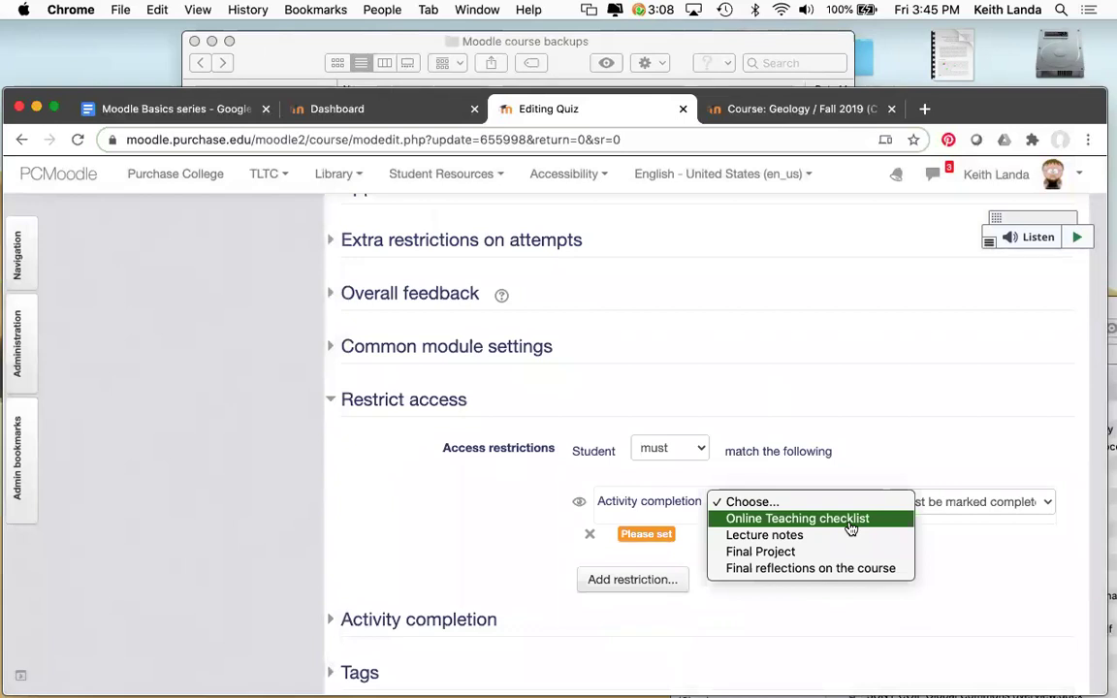
click(849, 521)
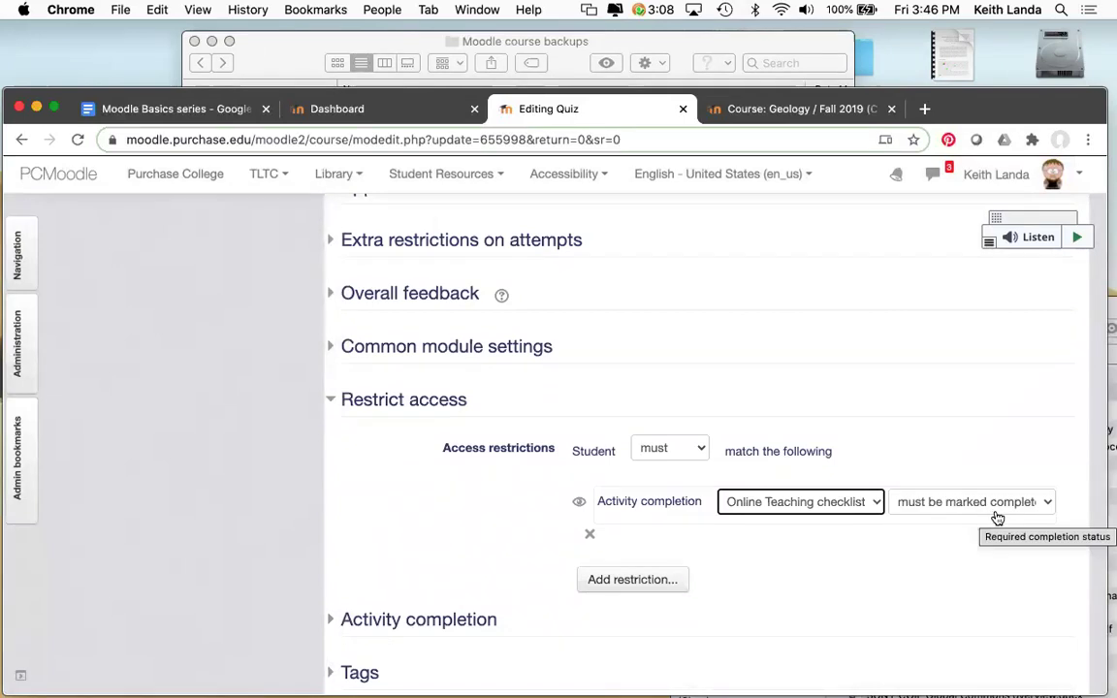
scroll(997, 519, down, 4)
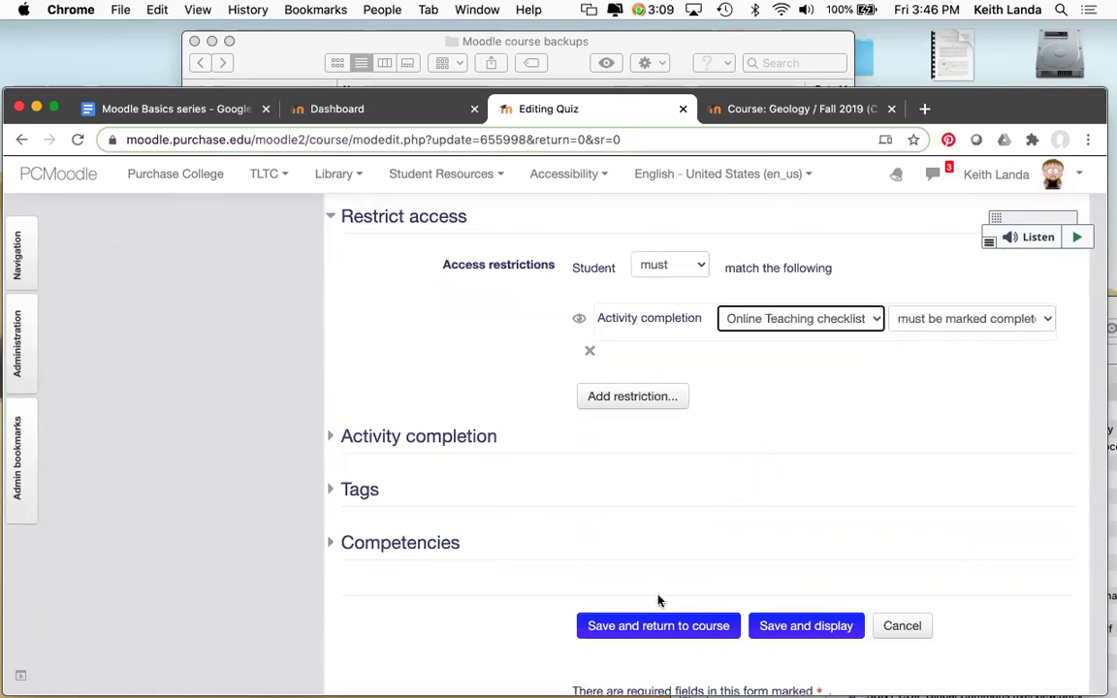
click(655, 626)
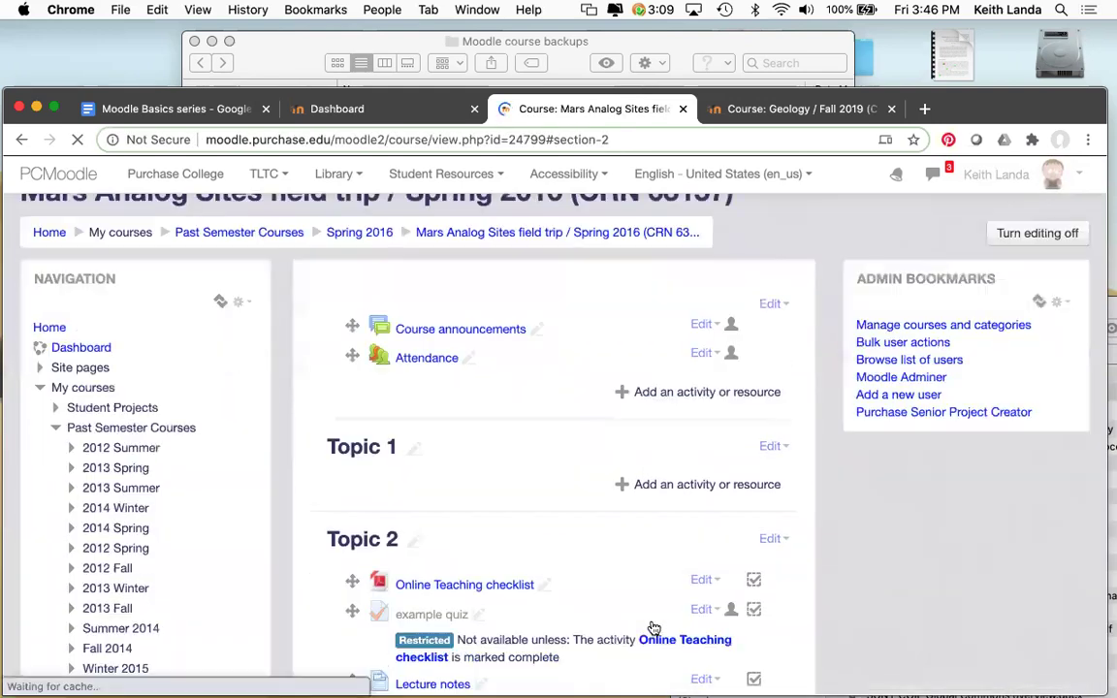
Step: Examine the example quiz's access restriction on the course page and open the Online Teaching checklist linked in it
scroll(653, 629, down, 5)
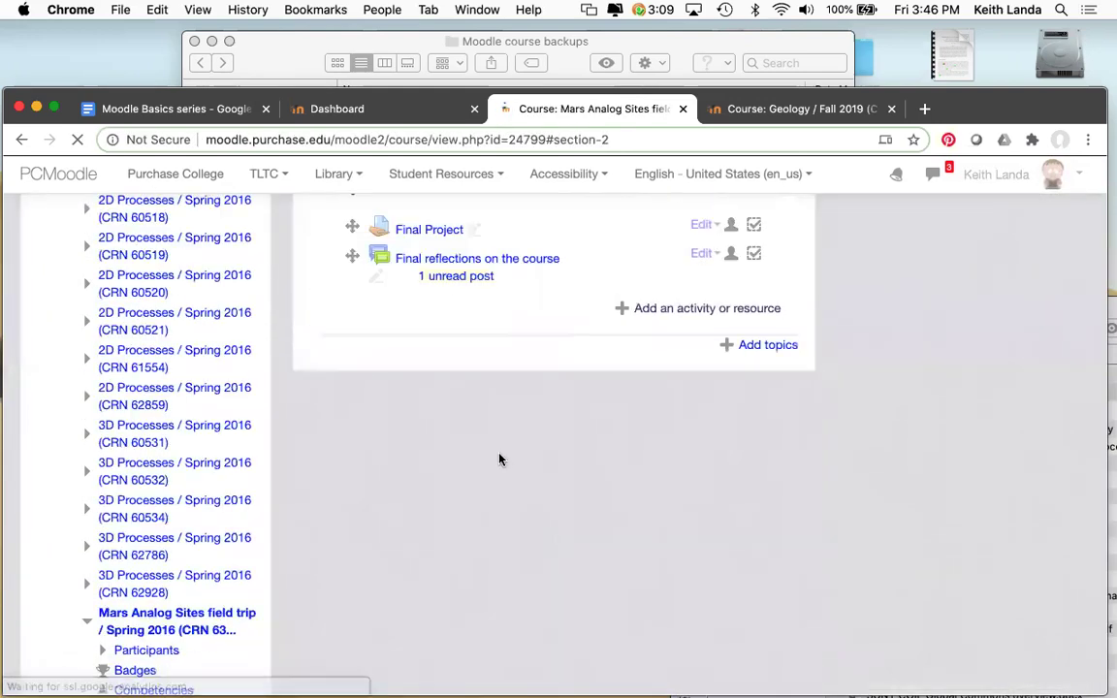
scroll(499, 460, up, 2)
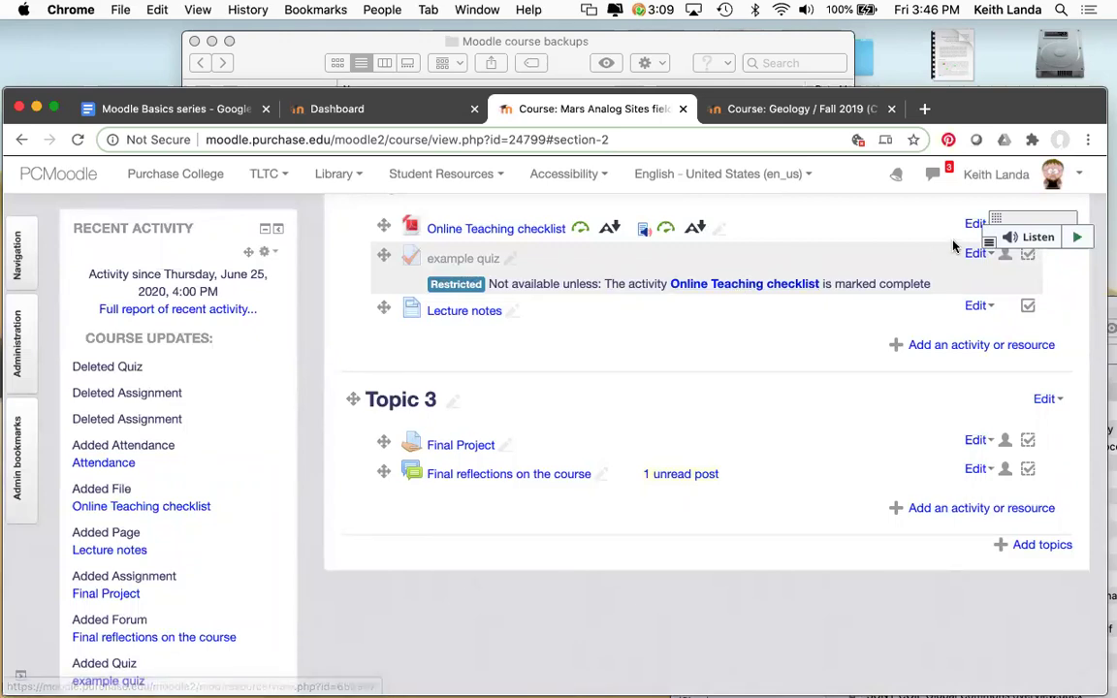
click(786, 285)
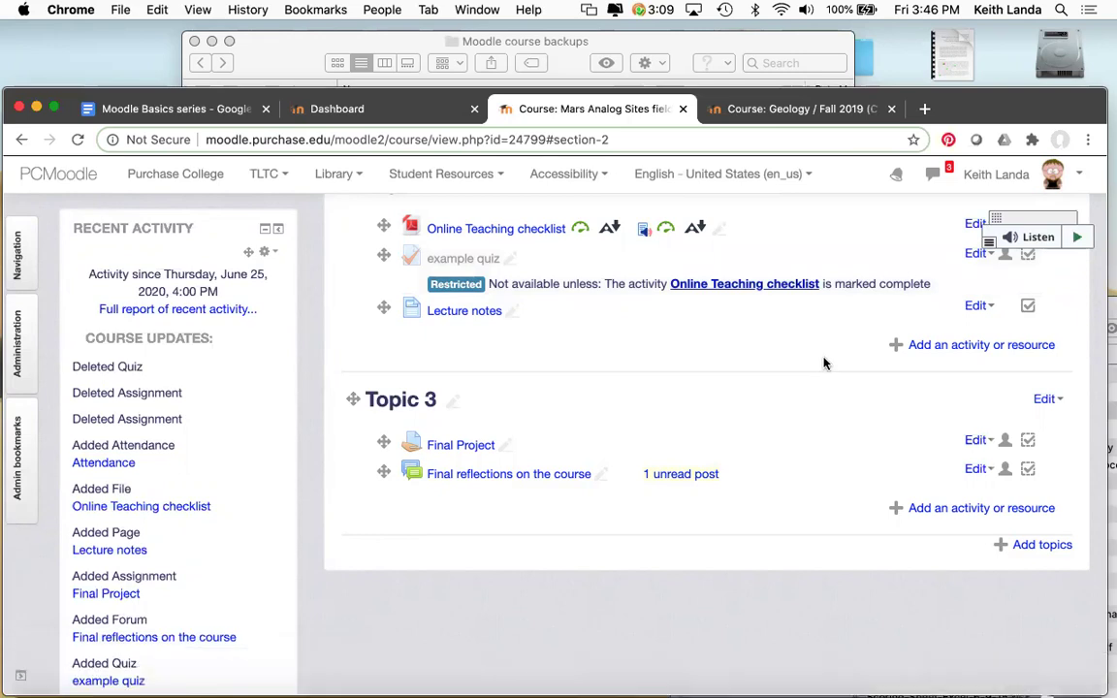
scroll(821, 365, up, 2)
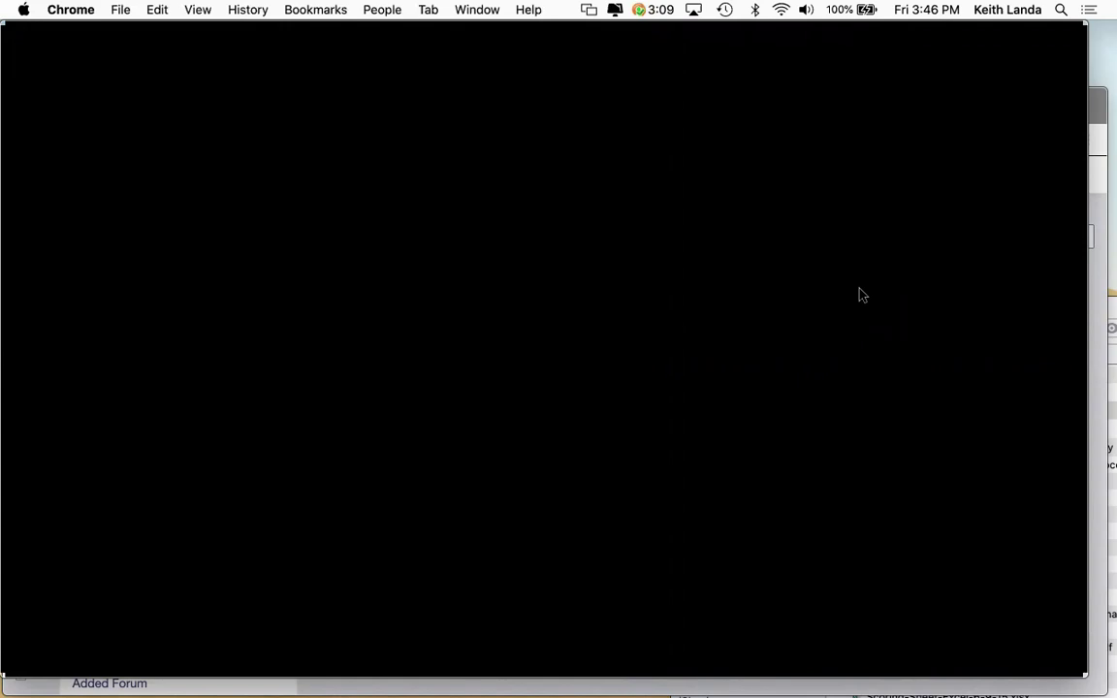
Step: Switch back to Chrome from the checklist PDF and bring up the Moodle Basics series outline
key(super+Tab)
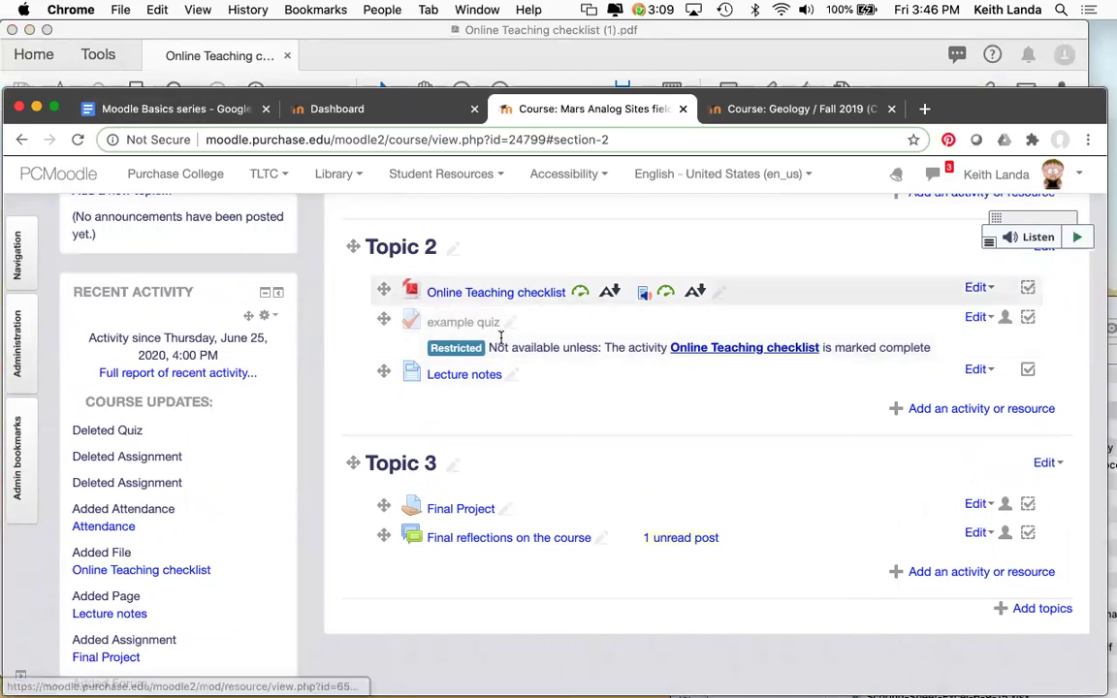
click(171, 115)
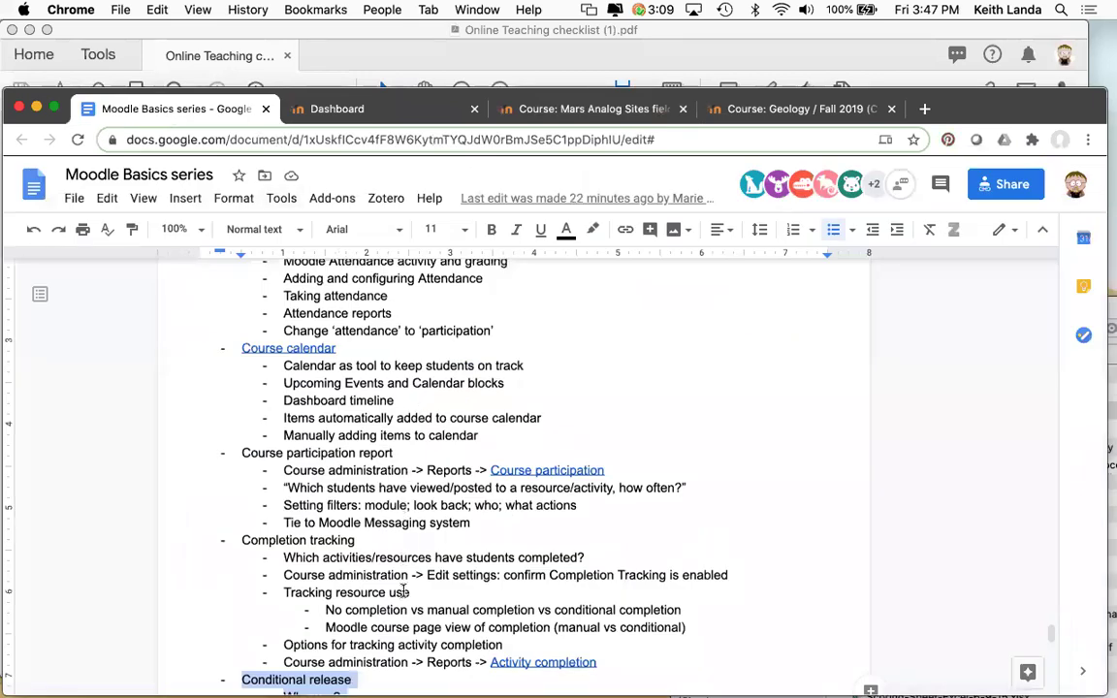
Step: Read through the Conditional release section of the series outline, including its available restriction criteria
scroll(405, 592, down, 1)
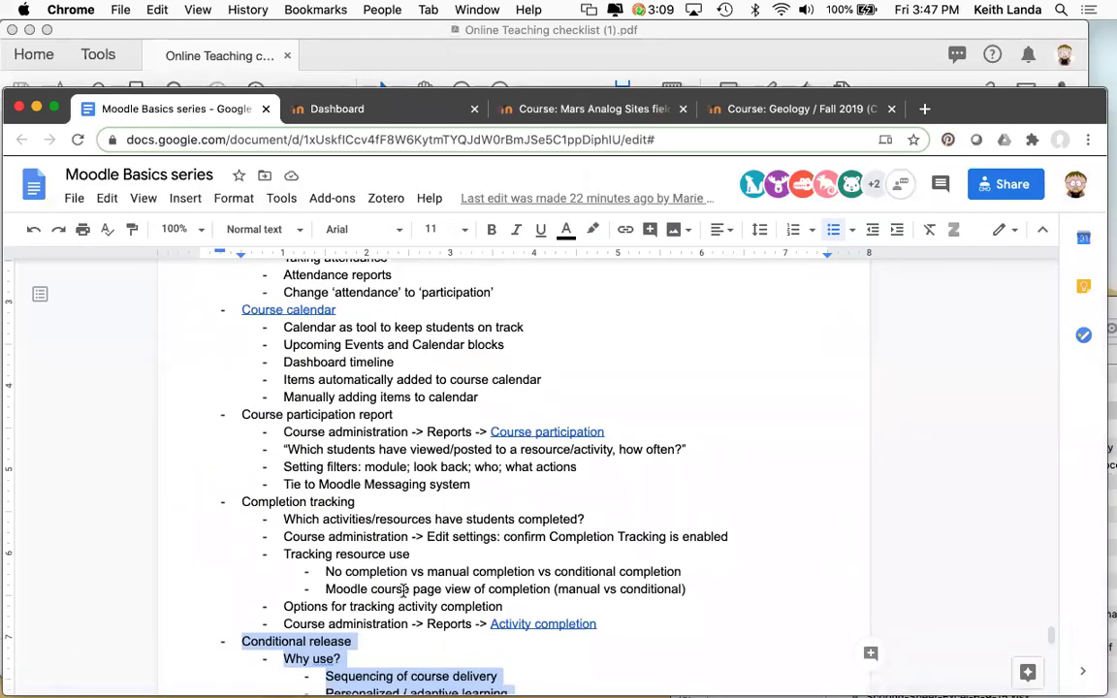
scroll(404, 592, up, 1)
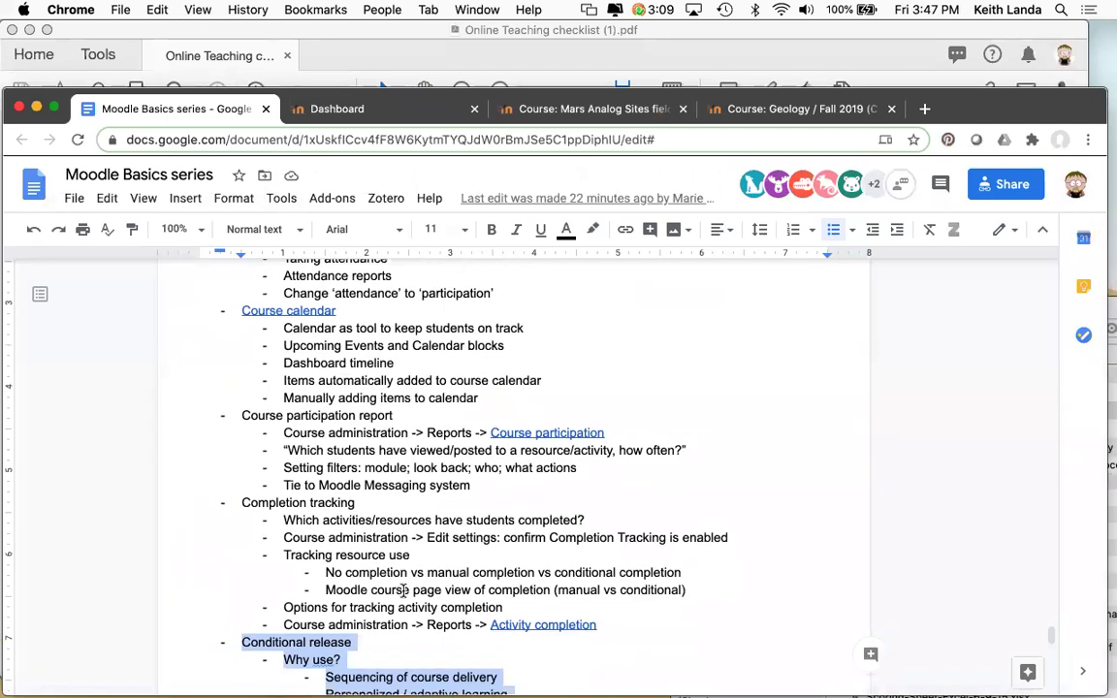
scroll(404, 592, down, 4)
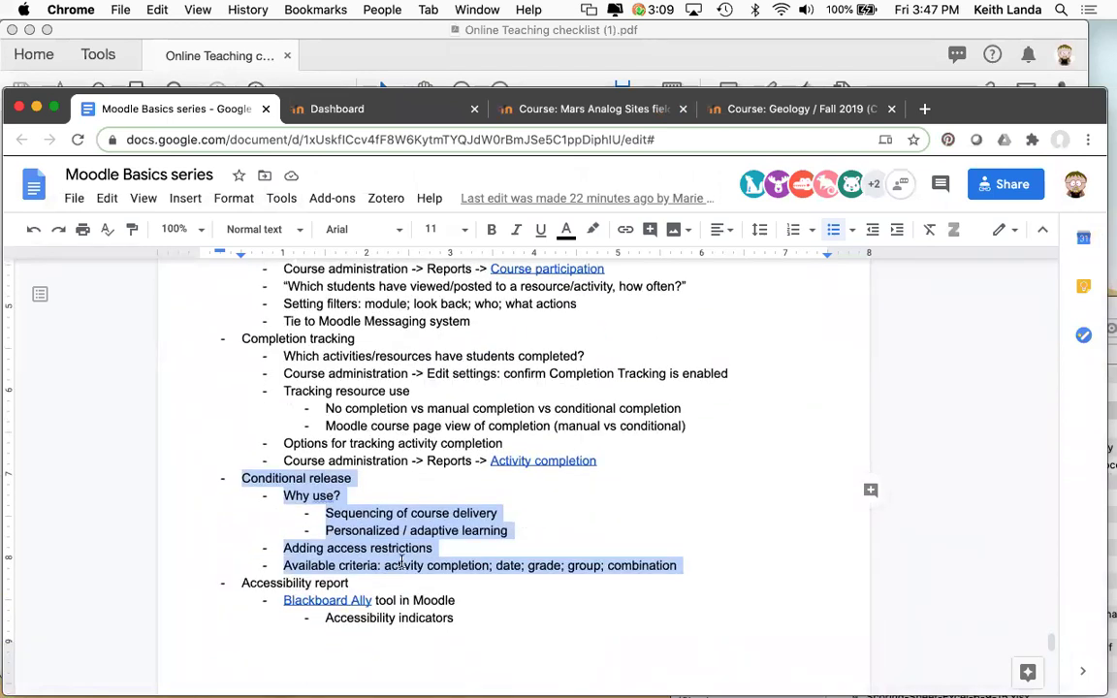
click(401, 564)
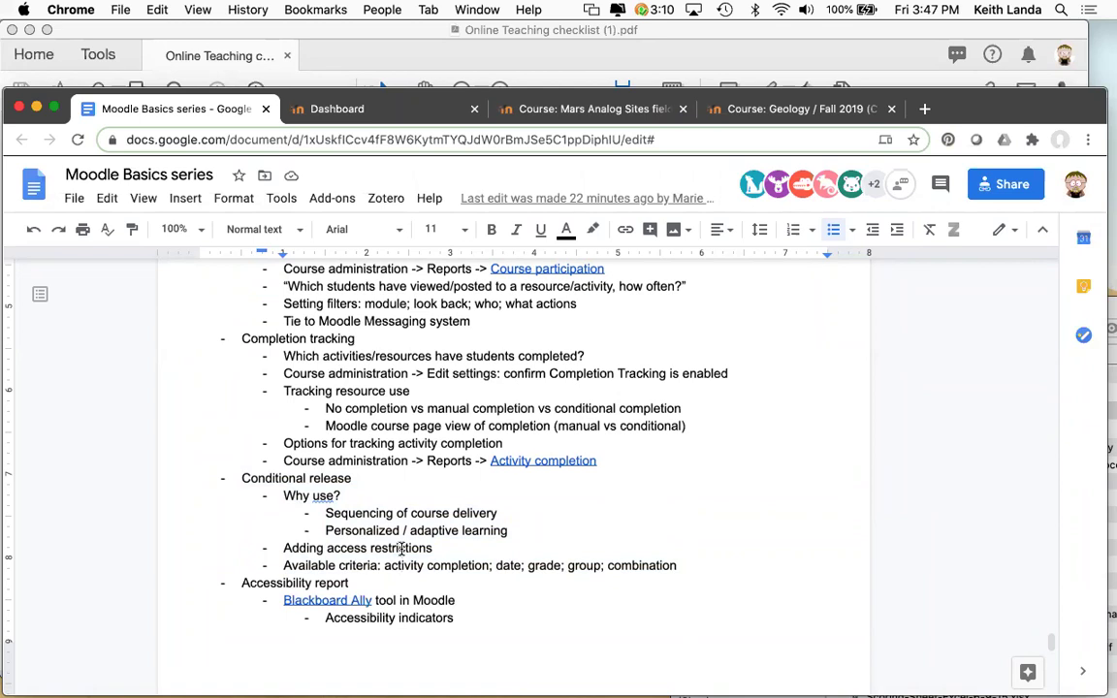
scroll(402, 548, up, 10)
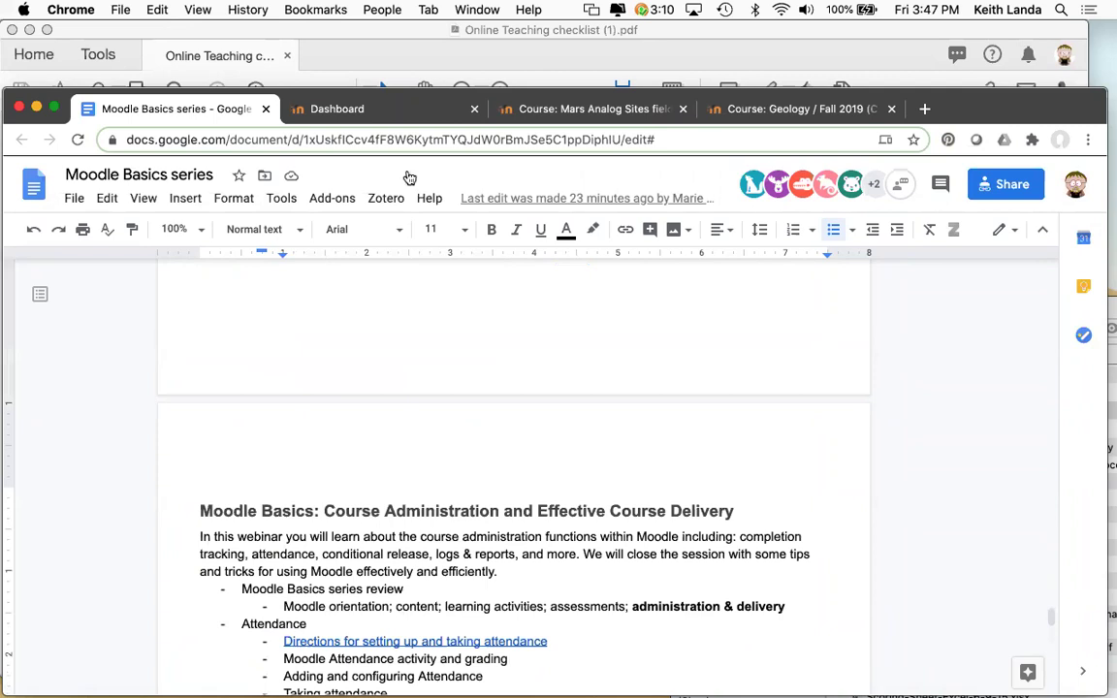
Step: Switch to the Mars Analog Sites course, open the settings of Topic 3 and expand its Restrict access options
click(557, 110)
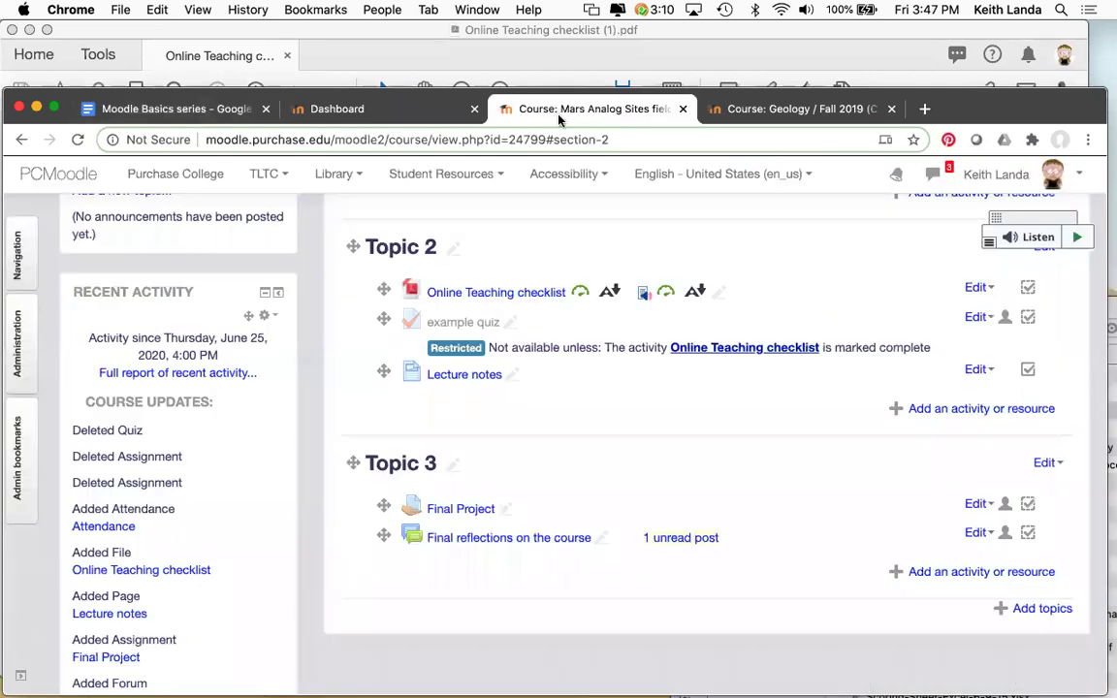
click(1055, 464)
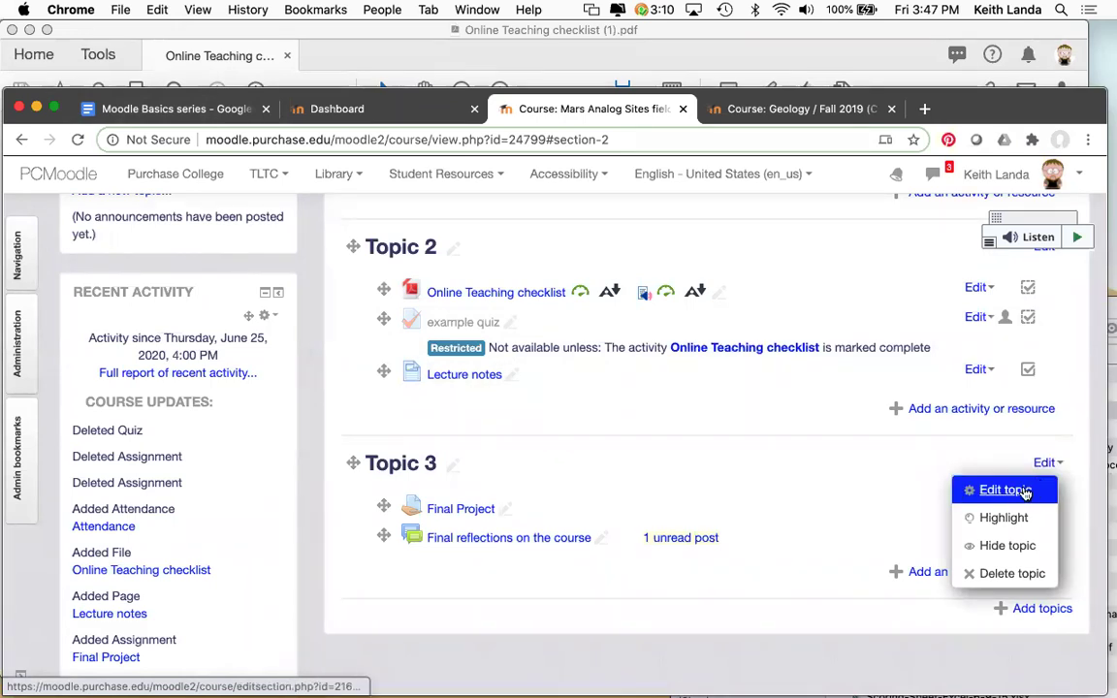
click(1023, 491)
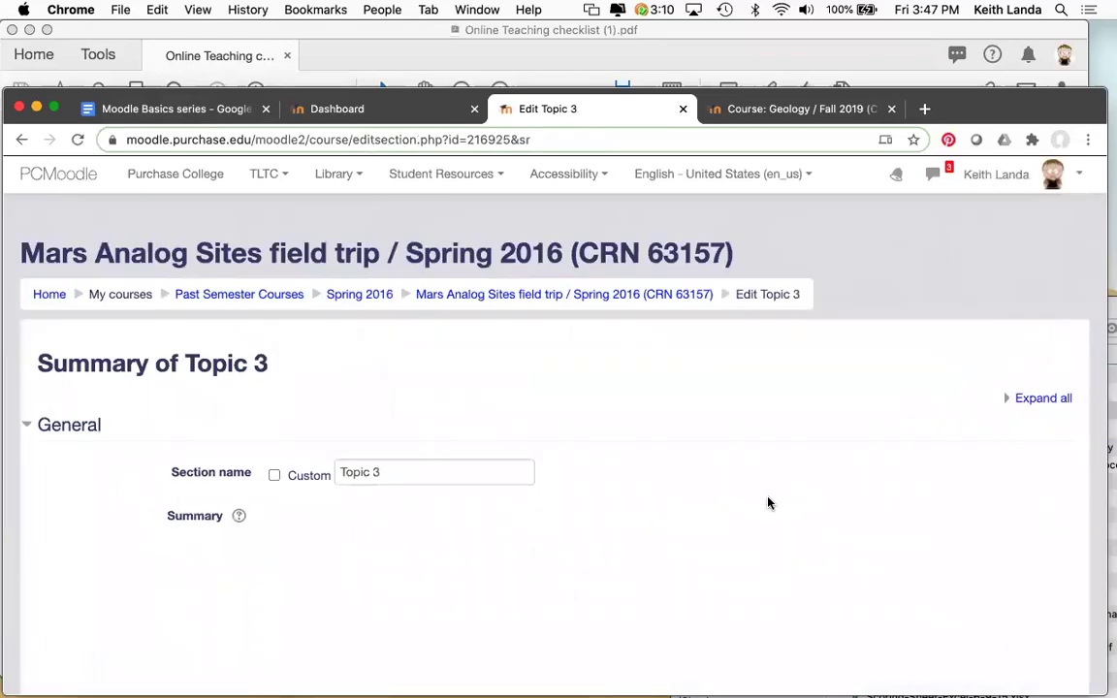
scroll(769, 500, down, 5)
scroll(768, 496, down, 2)
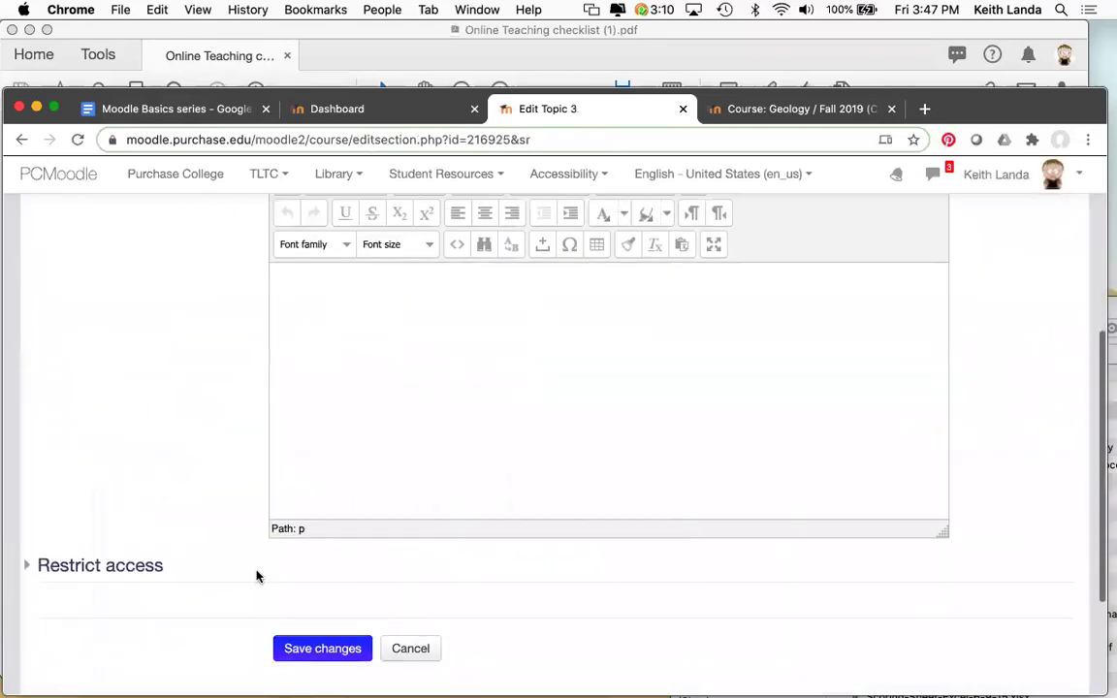
click(126, 571)
scroll(127, 571, down, 2)
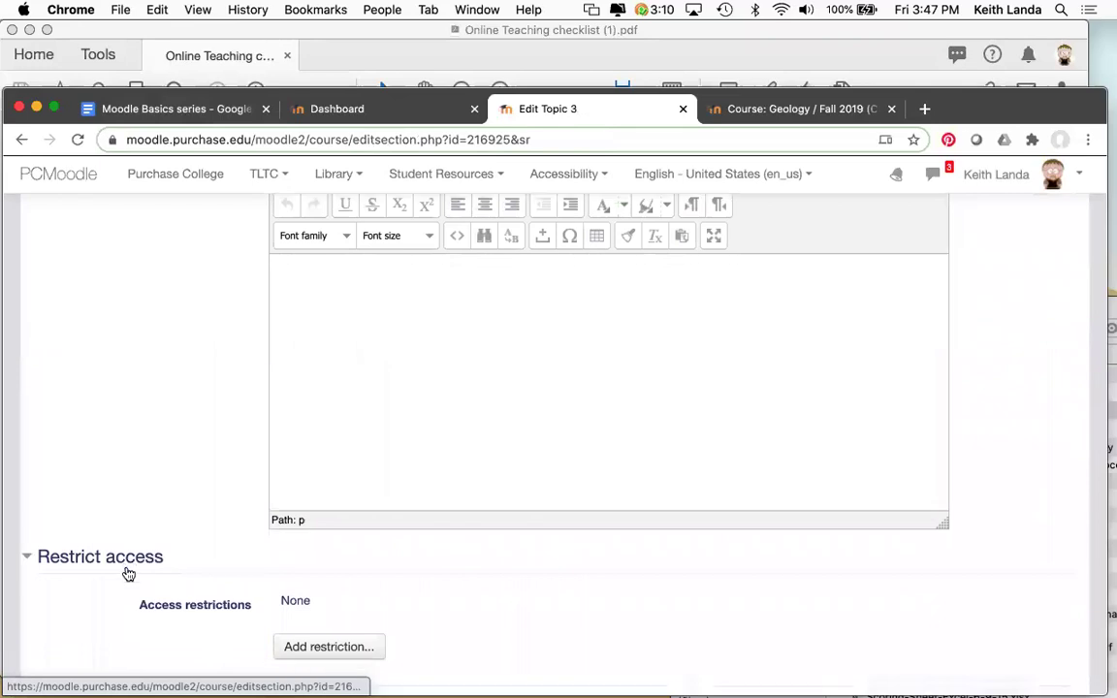
click(322, 537)
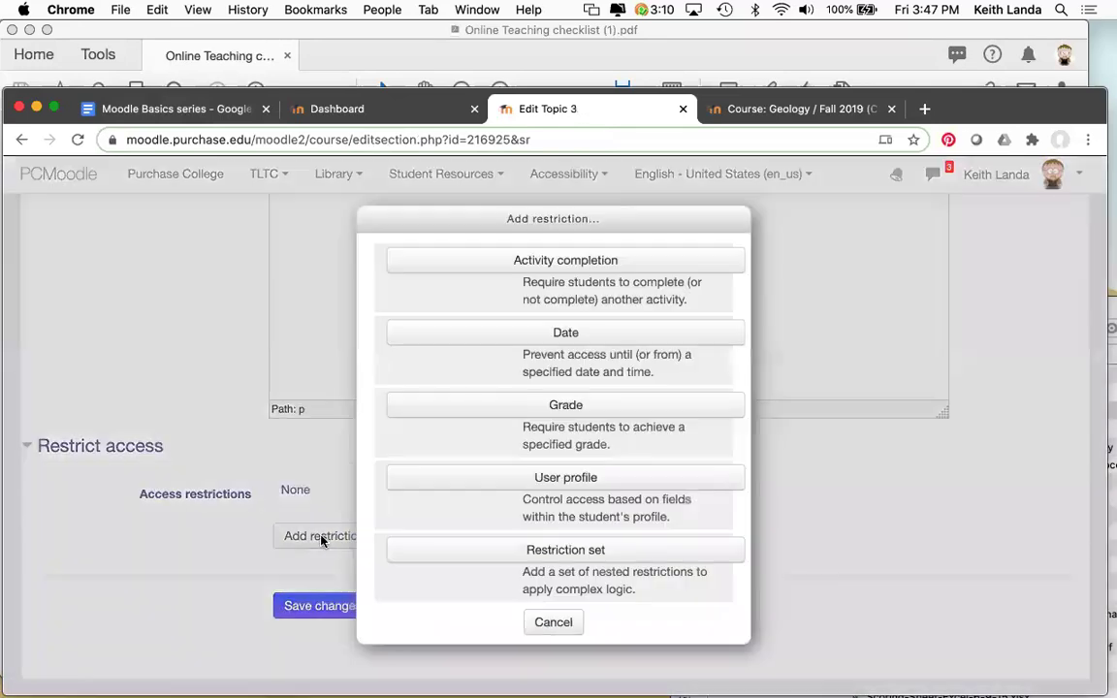
click(540, 403)
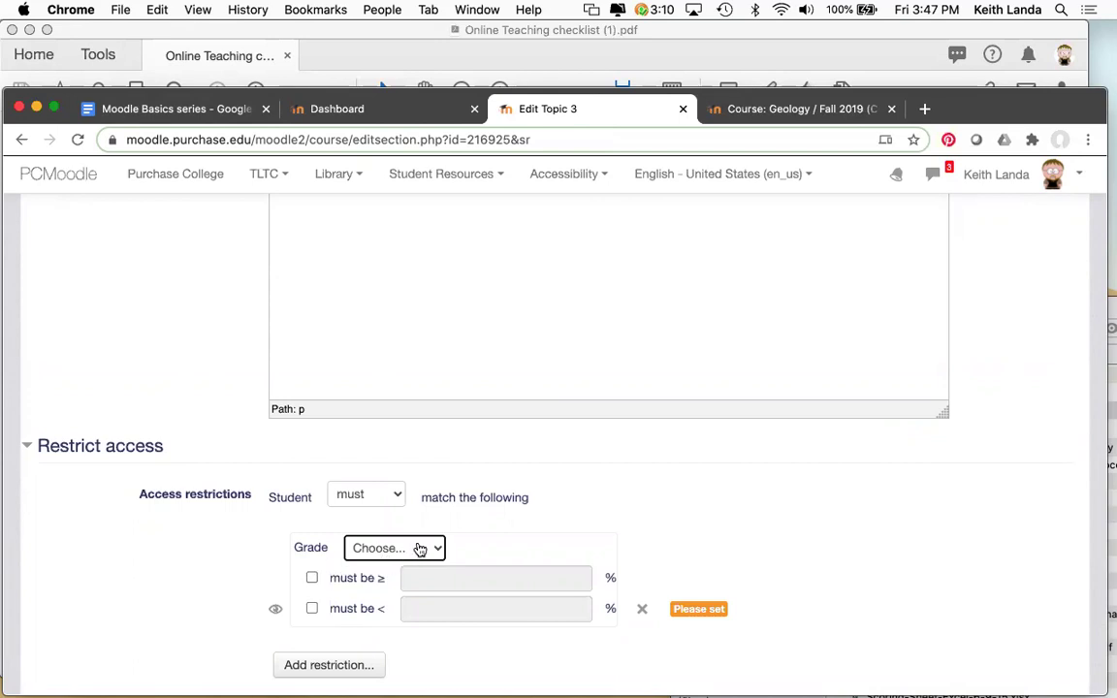
click(643, 608)
Step: Add a date restriction making Topic 3 available from 6 July 2020 at 00:00, and save the changes
click(336, 545)
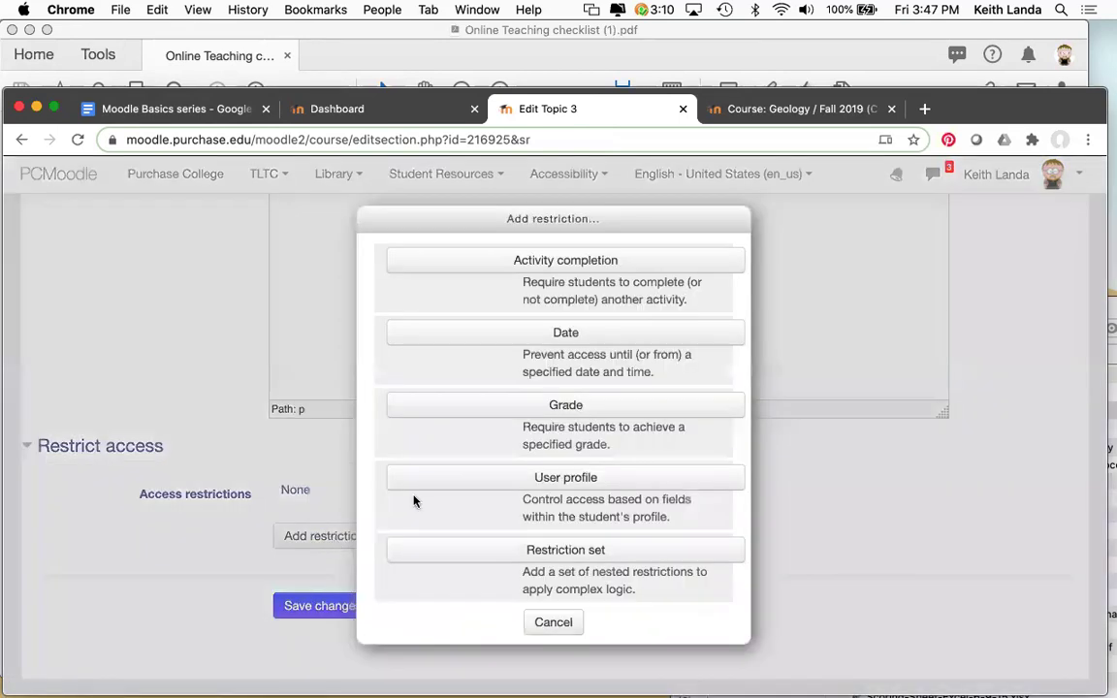
click(557, 340)
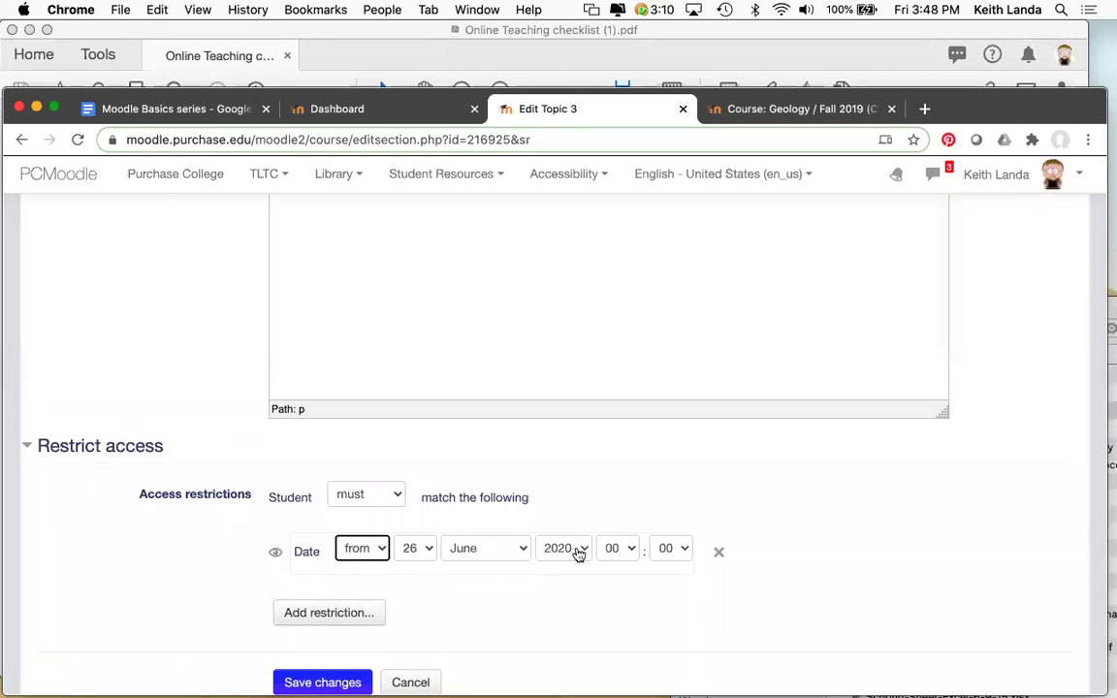
click(521, 553)
click(504, 573)
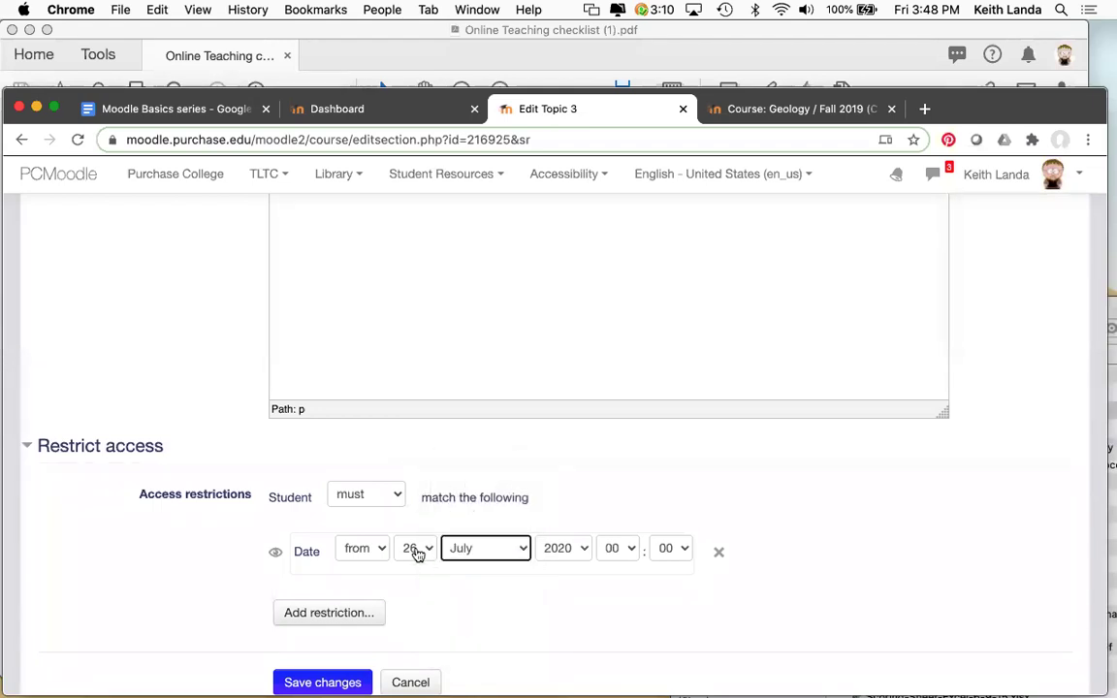
click(416, 552)
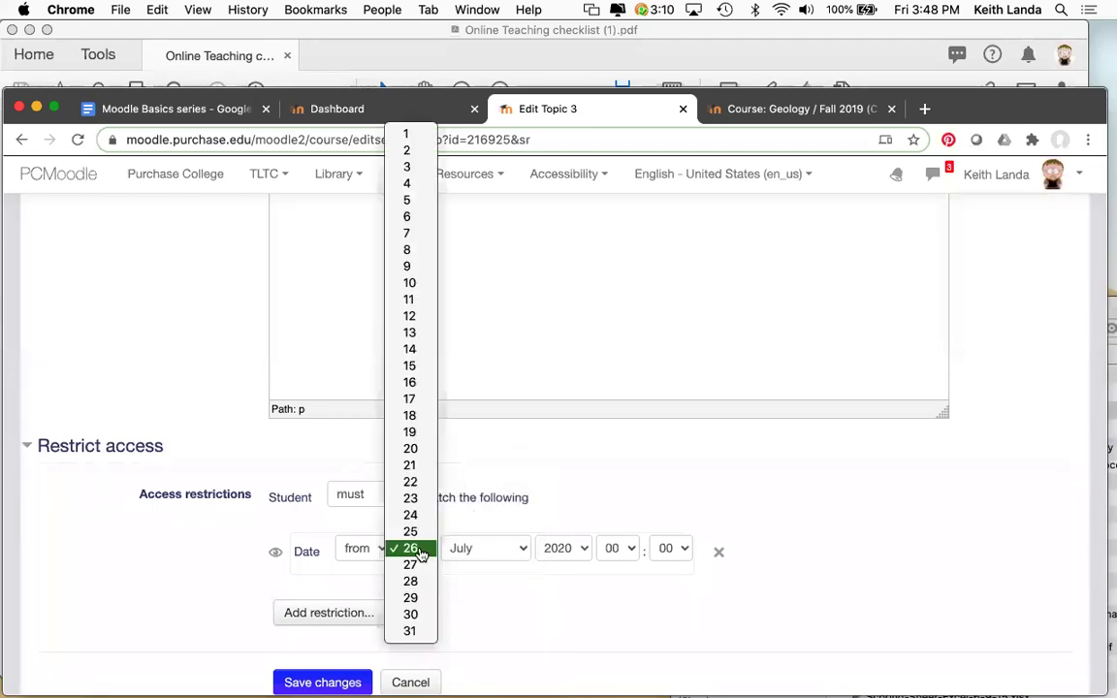
click(408, 183)
click(414, 548)
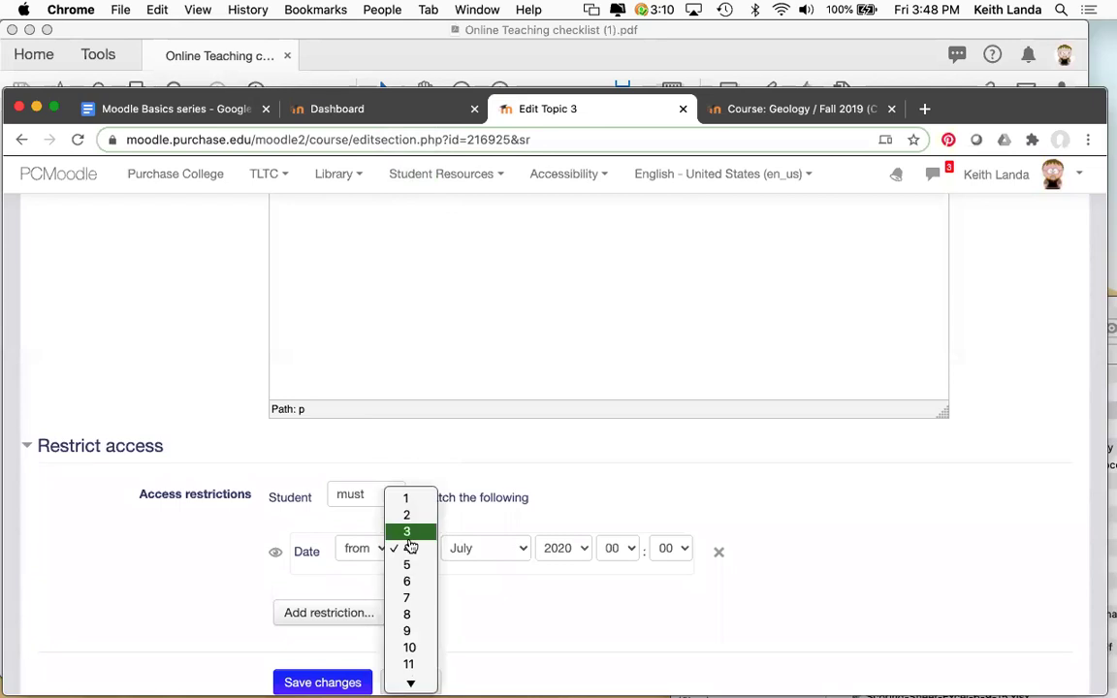
click(408, 582)
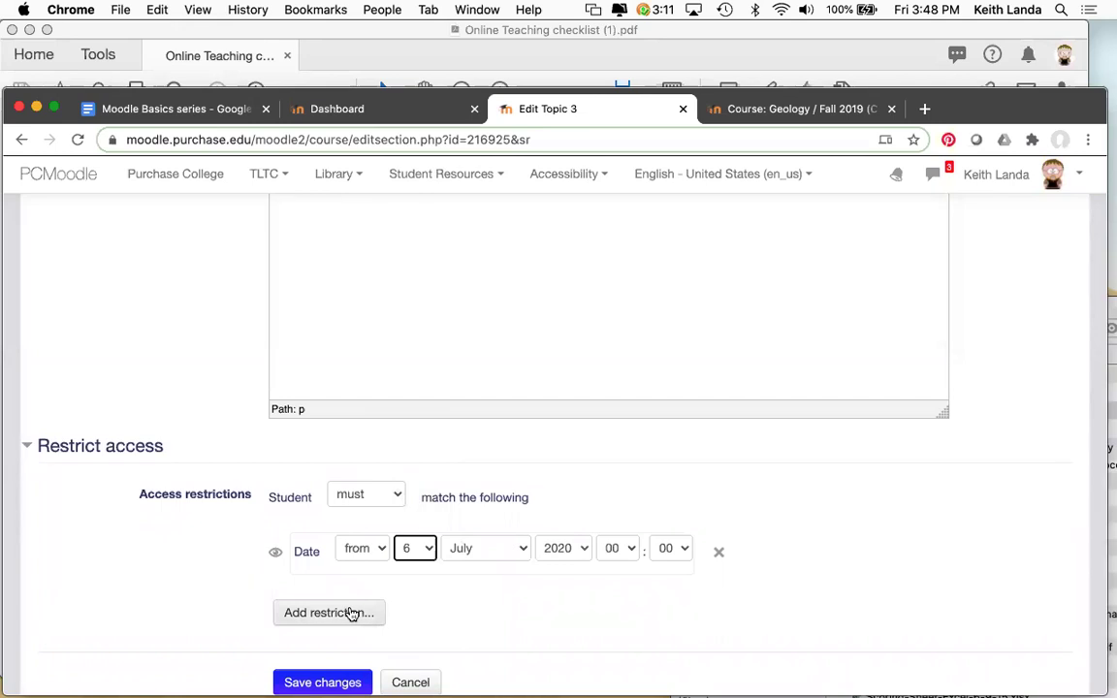
scroll(350, 611, down, 1)
click(333, 655)
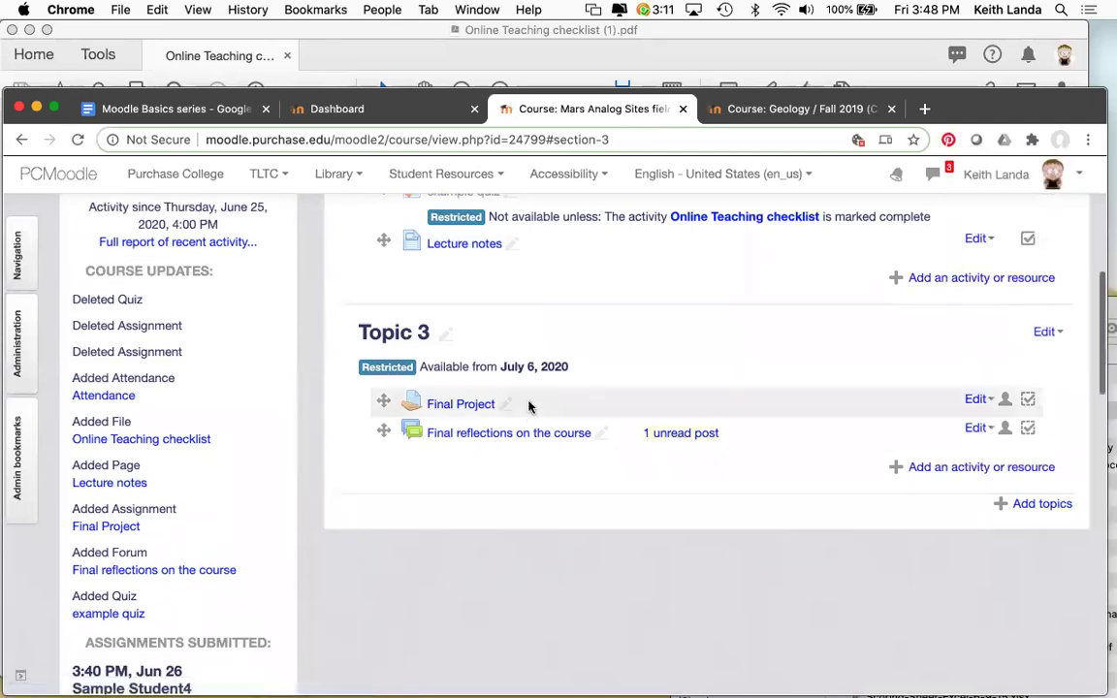
Step: Examine the access restrictions shown for Topic 3 and the example quiz on the course page
scroll(493, 391, down, 3)
scroll(493, 390, up, 2)
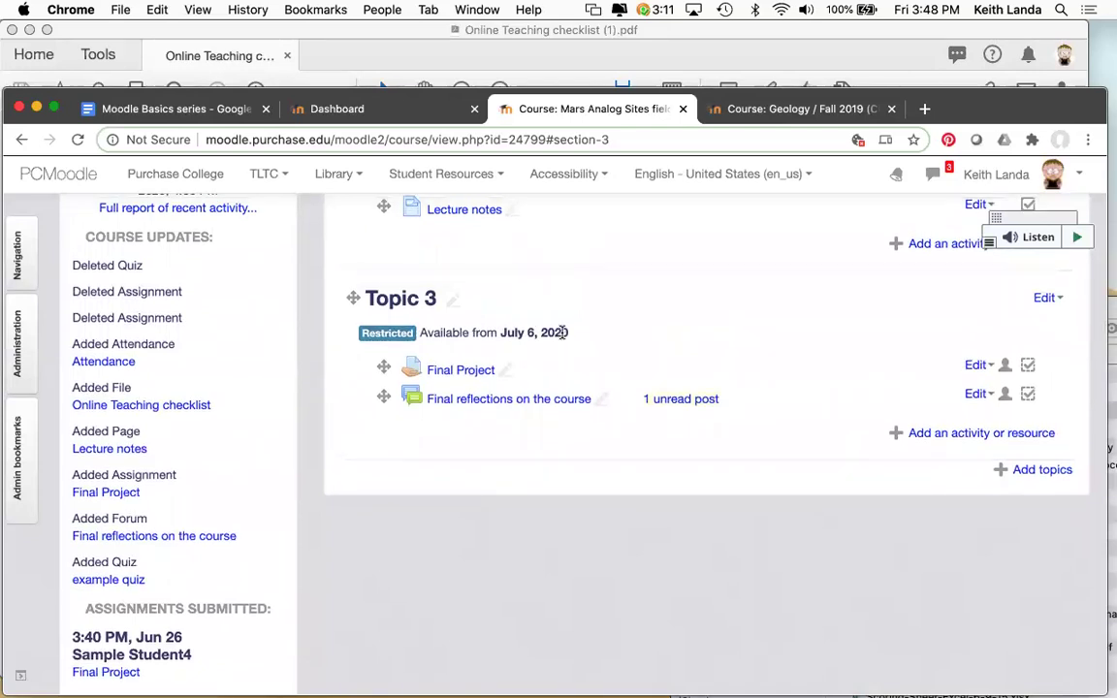
scroll(561, 333, up, 2)
scroll(561, 337, up, 2)
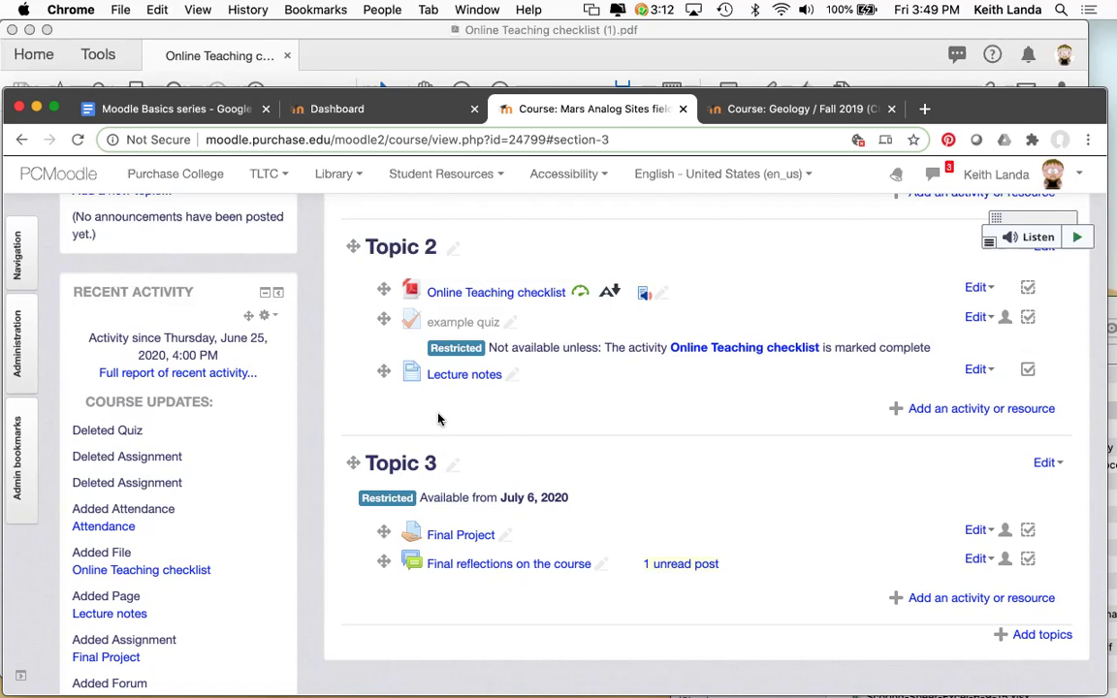
scroll(369, 391, up, 5)
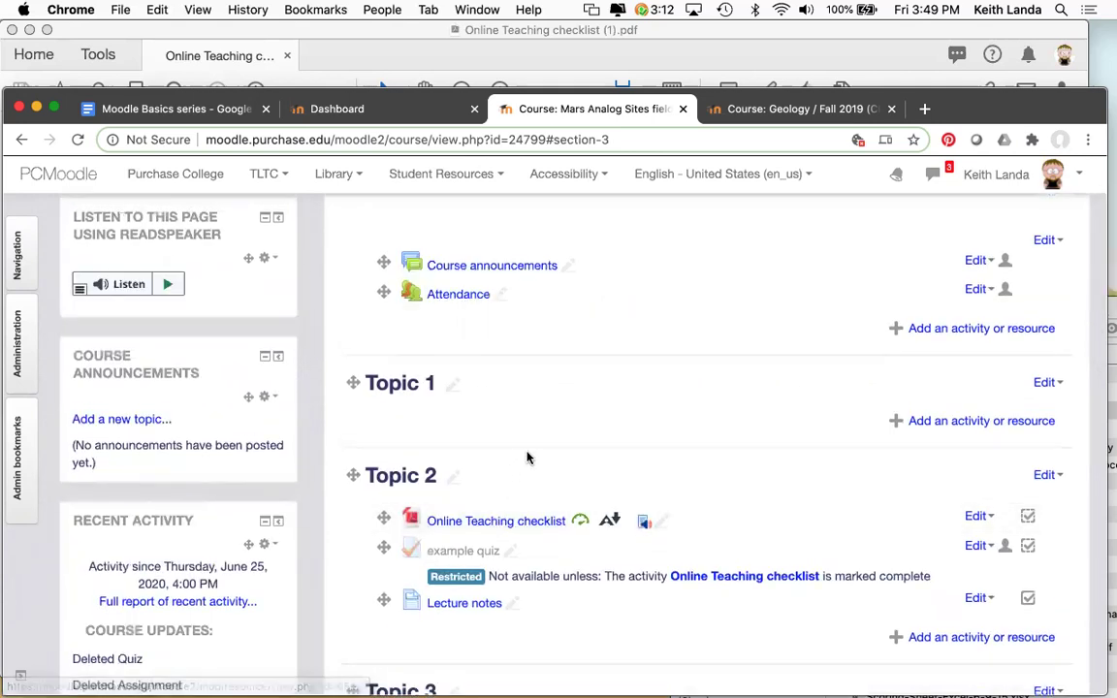
scroll(528, 457, down, 3)
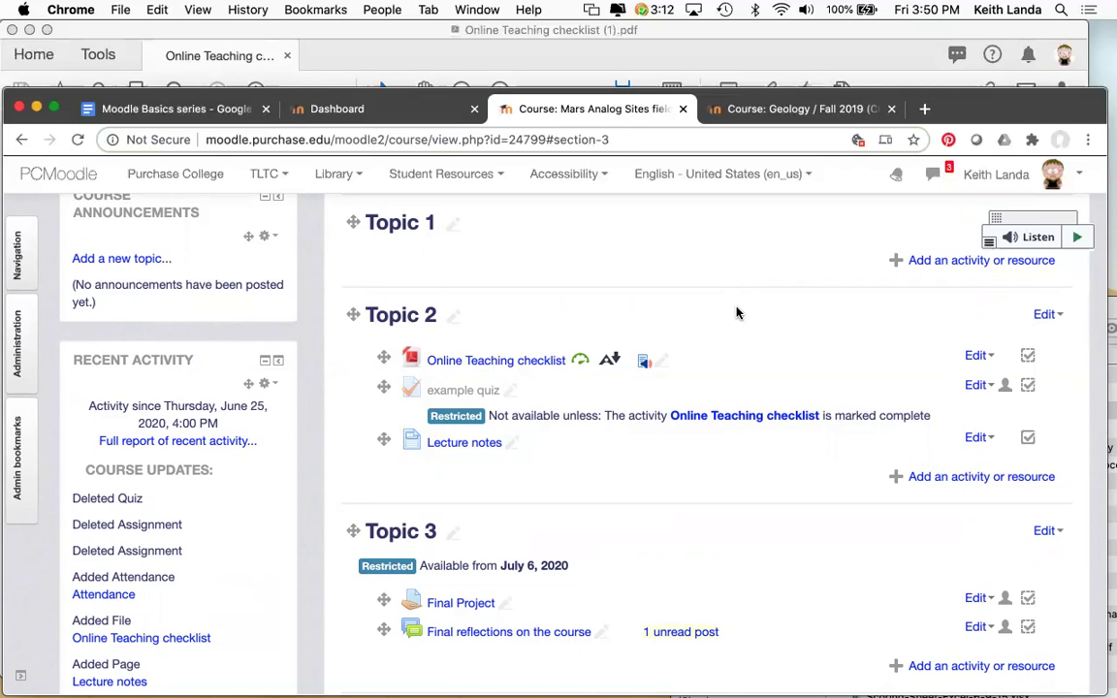
scroll(679, 359, up, 5)
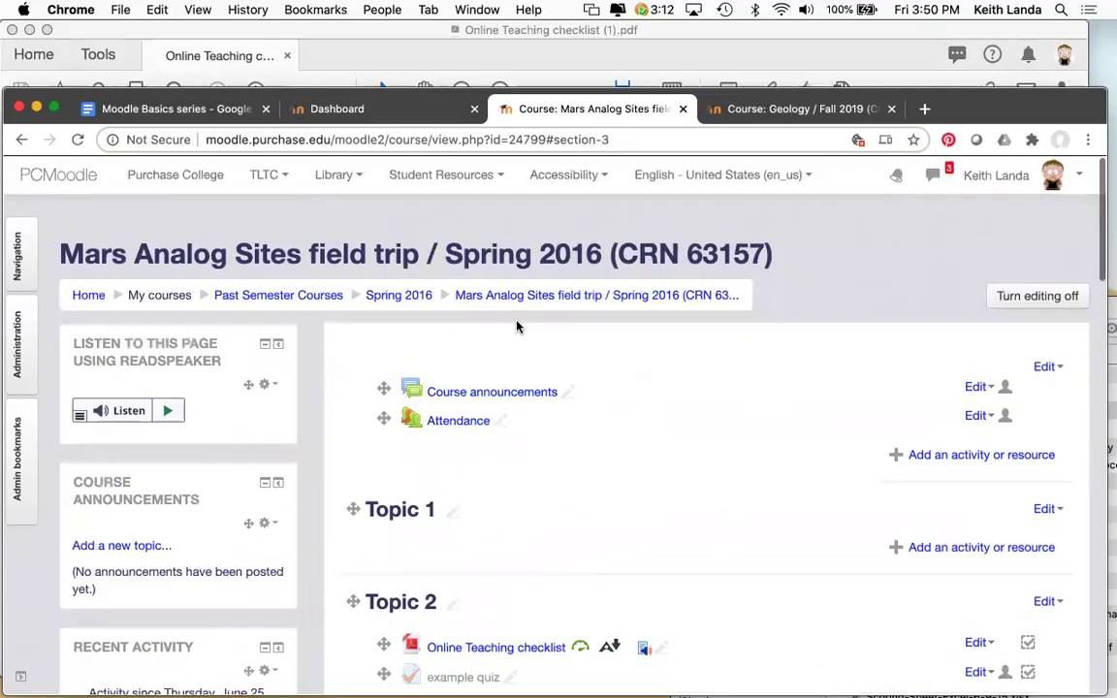
Step: Return to the Moodle Basics series outline and select the text from Course participation report through the end of Conditional release
click(155, 108)
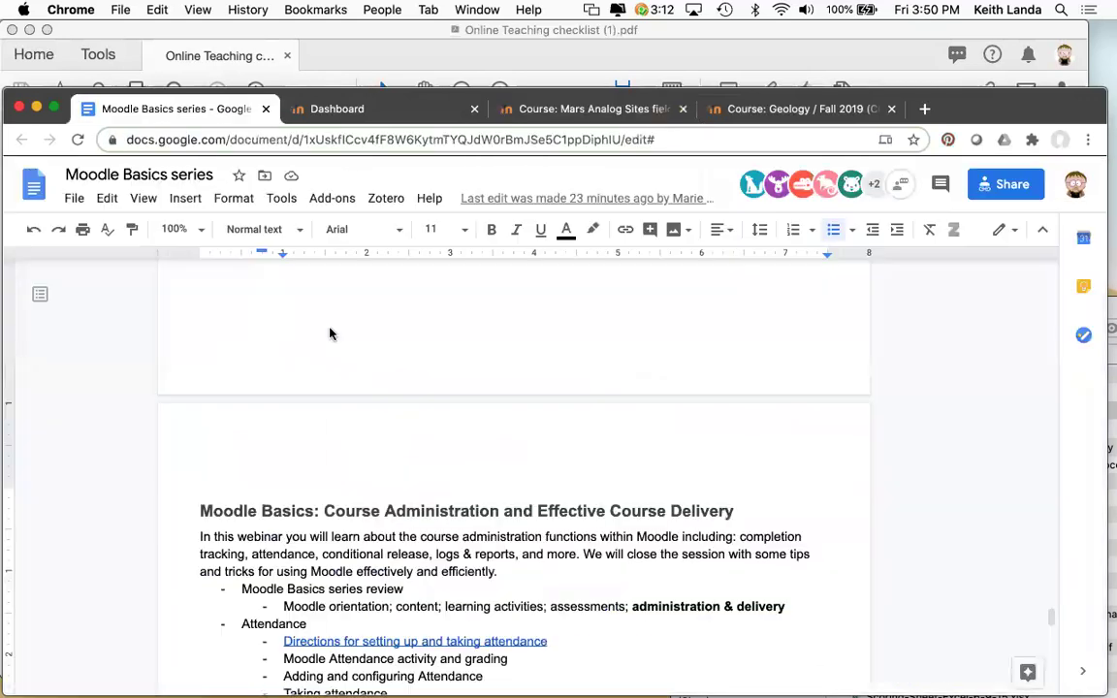
scroll(385, 446, down, 10)
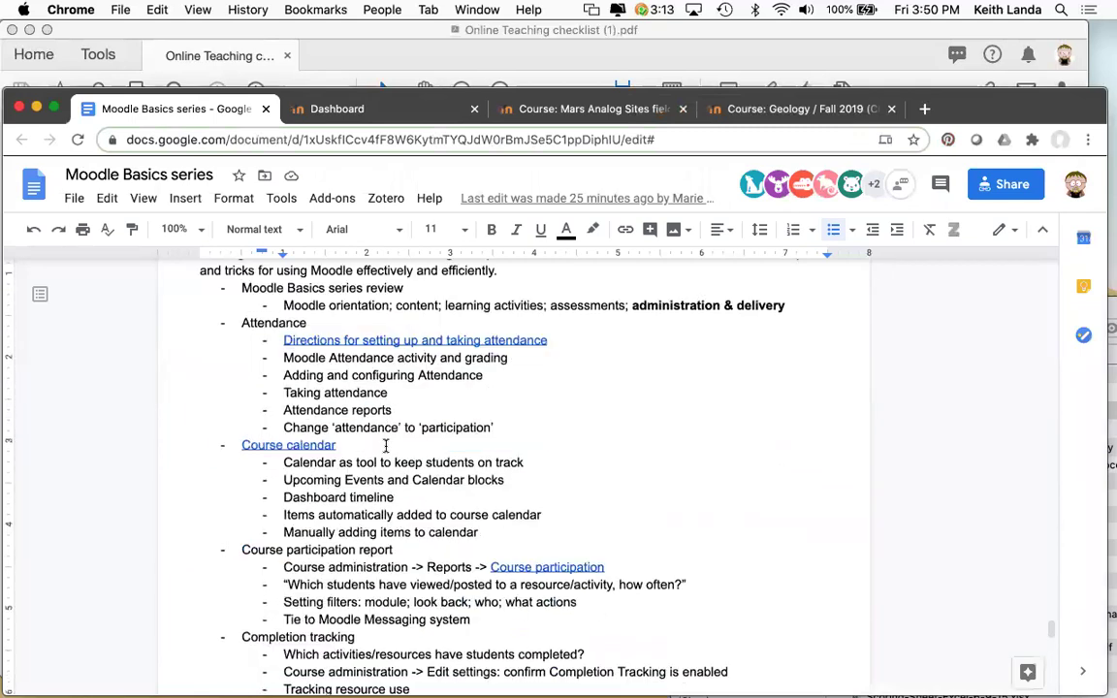
scroll(387, 446, down, 4)
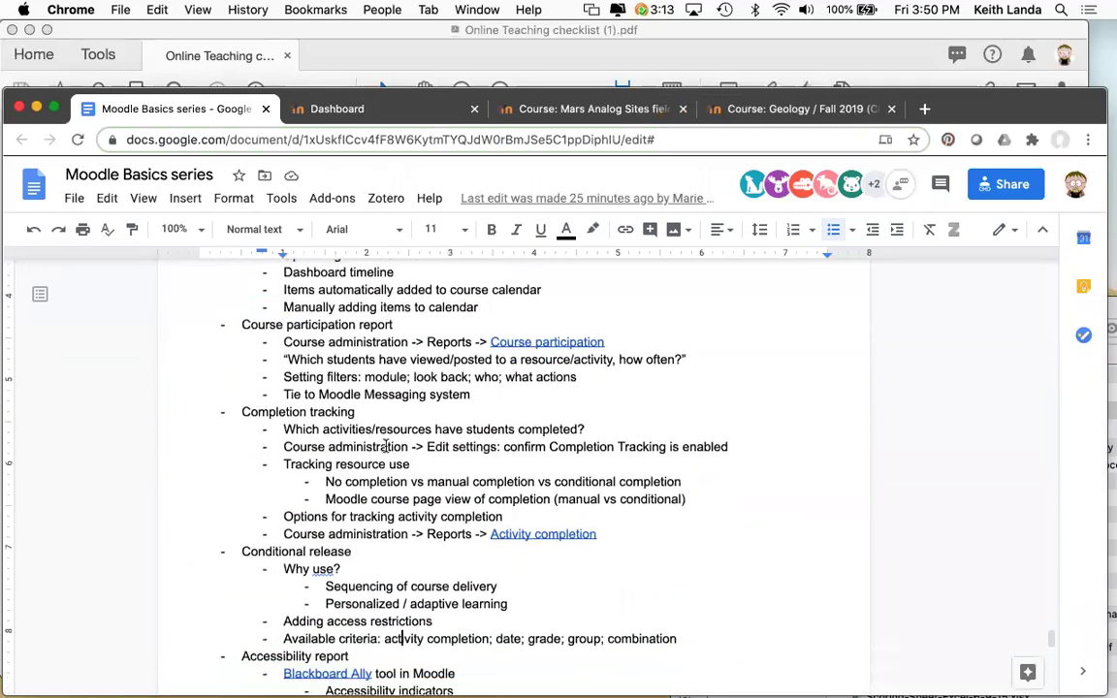
drag(241, 312, 680, 631)
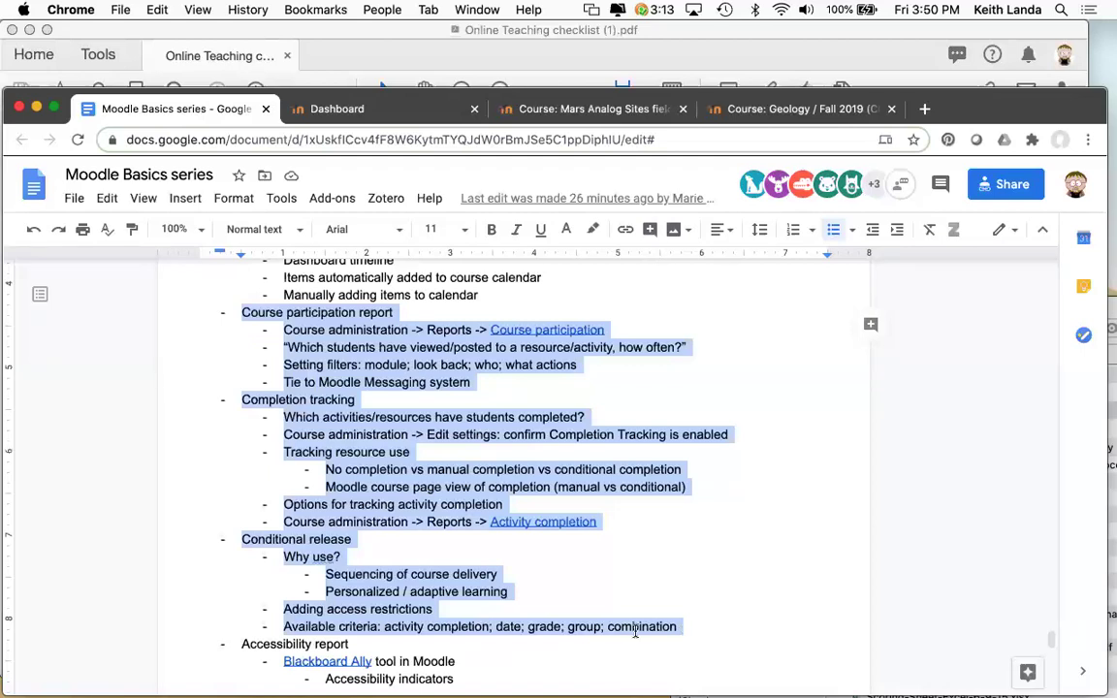
Step: Read the outline's Accessibility report section, including the Blackboard Ally and Activity report items around it
scroll(635, 631, down, 5)
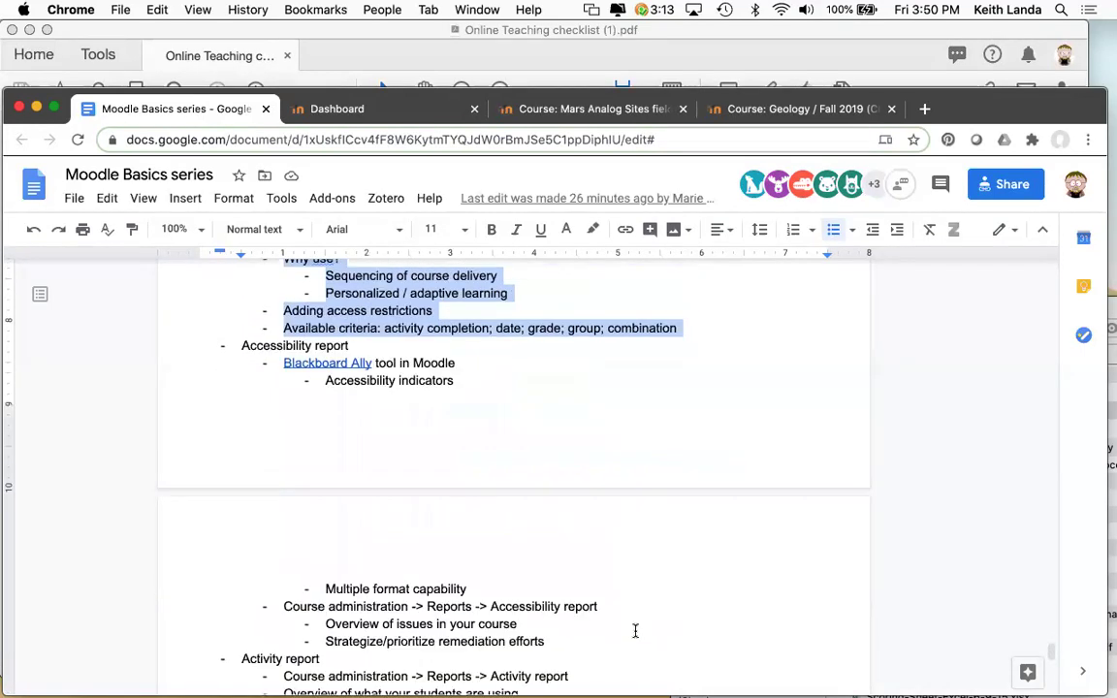
scroll(636, 632, down, 1)
scroll(635, 631, down, 1)
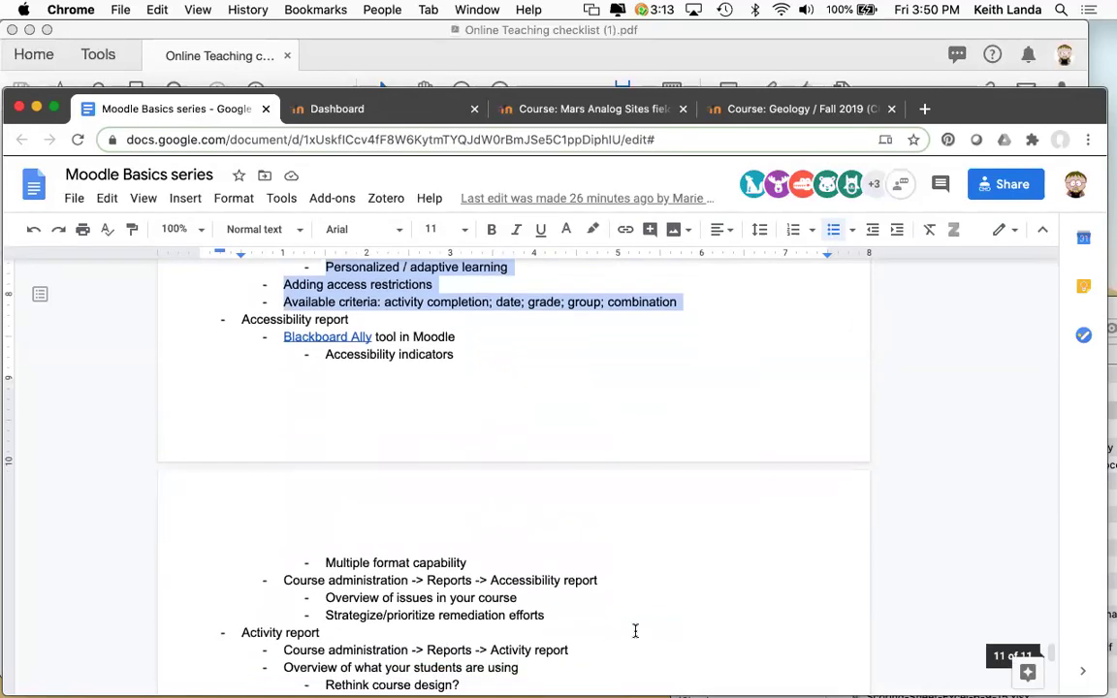
scroll(635, 632, down, 2)
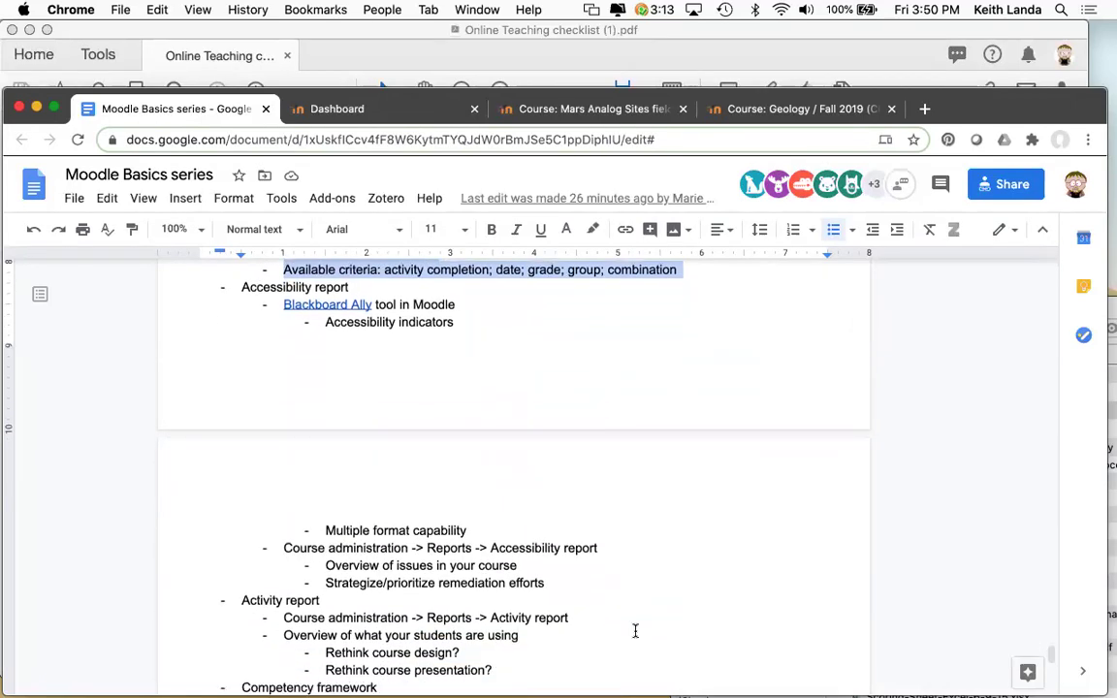
scroll(635, 632, down, 1)
scroll(635, 631, up, 3)
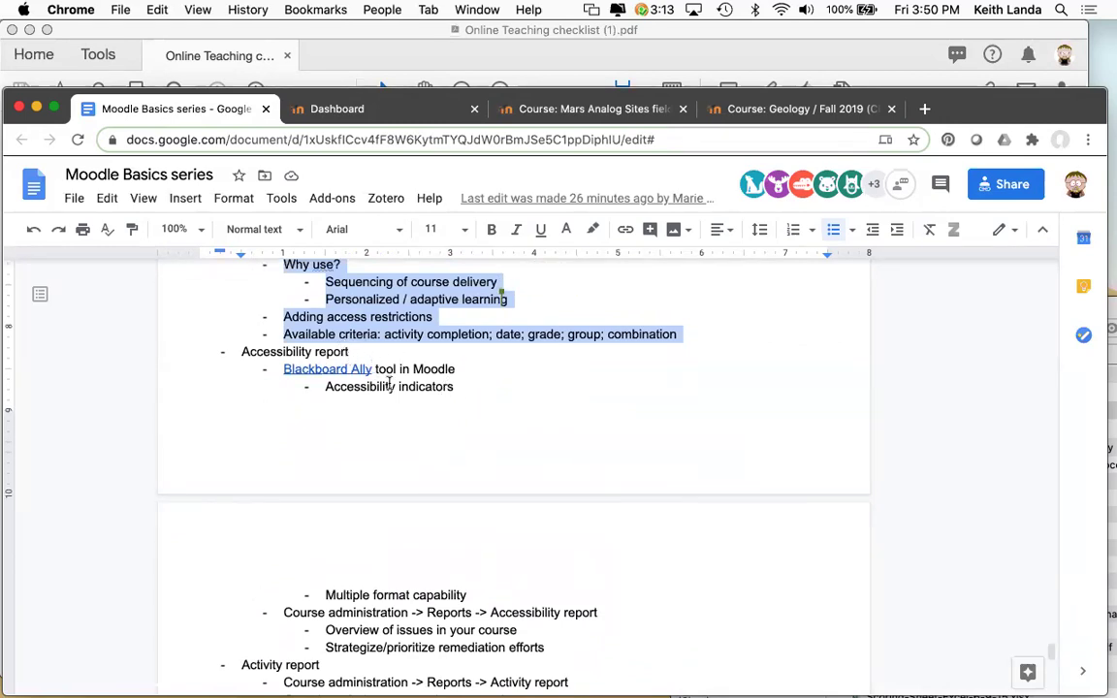
Step: Switch to the Geology / Fall 2019 course and bring up the resources under About our course
click(752, 110)
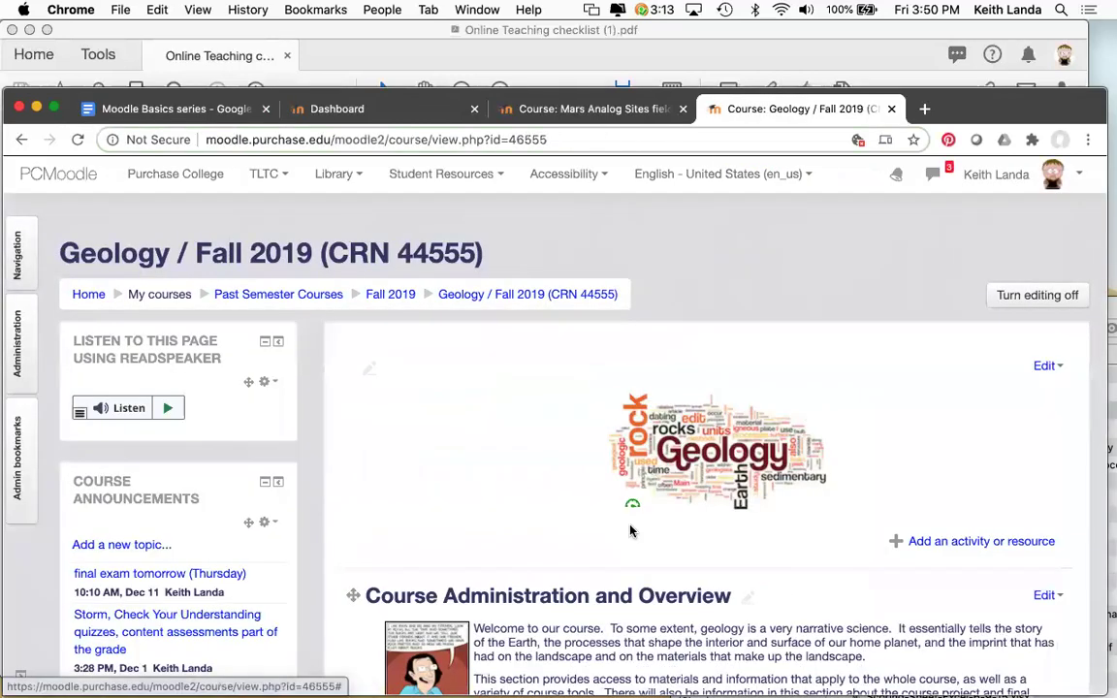
scroll(631, 531, down, 2)
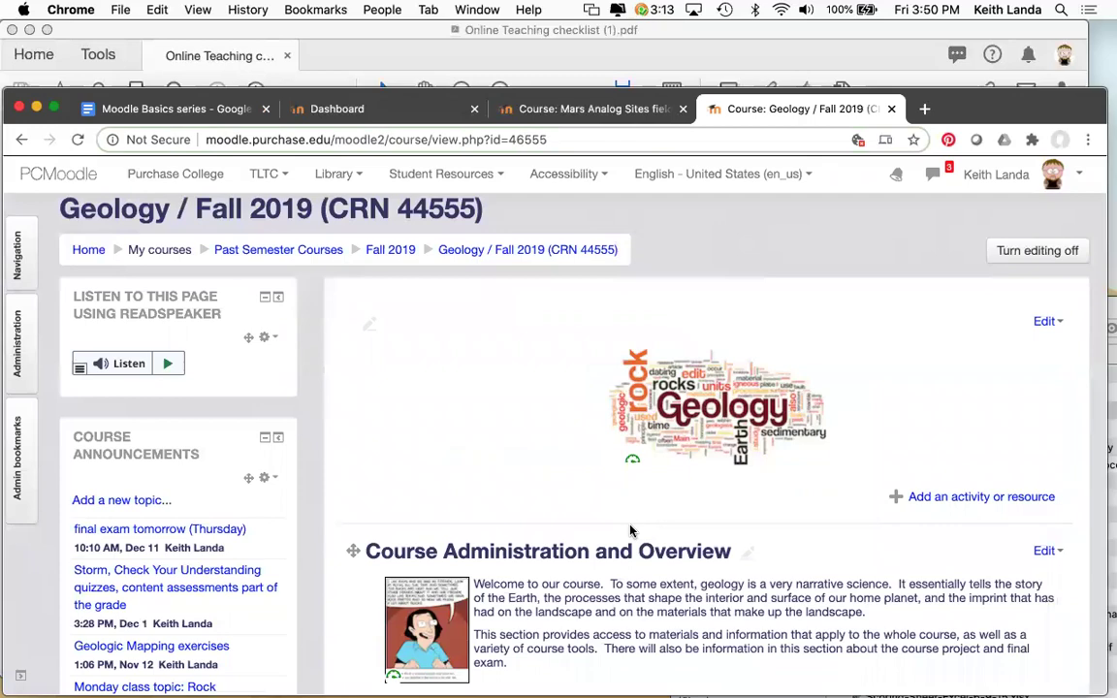
scroll(631, 531, down, 10)
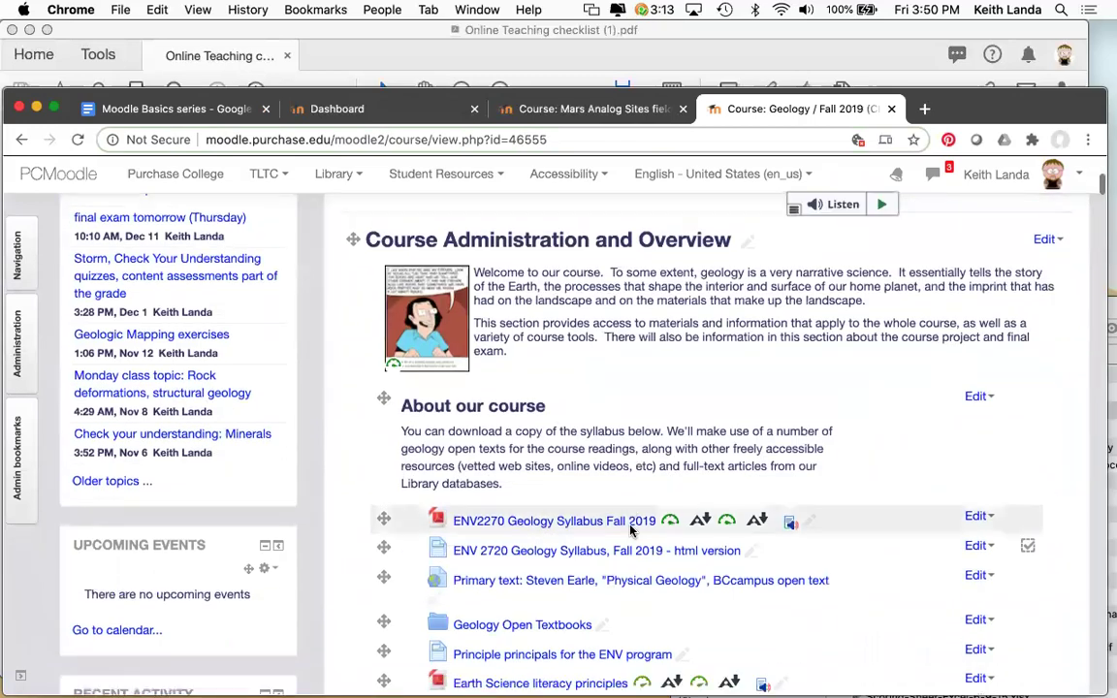
Step: Open the Moodle home page in a new tab and go to the Geology / Fall 2018 course under Past Semester Courses
scroll(631, 530, down, 15)
scroll(631, 530, down, 15)
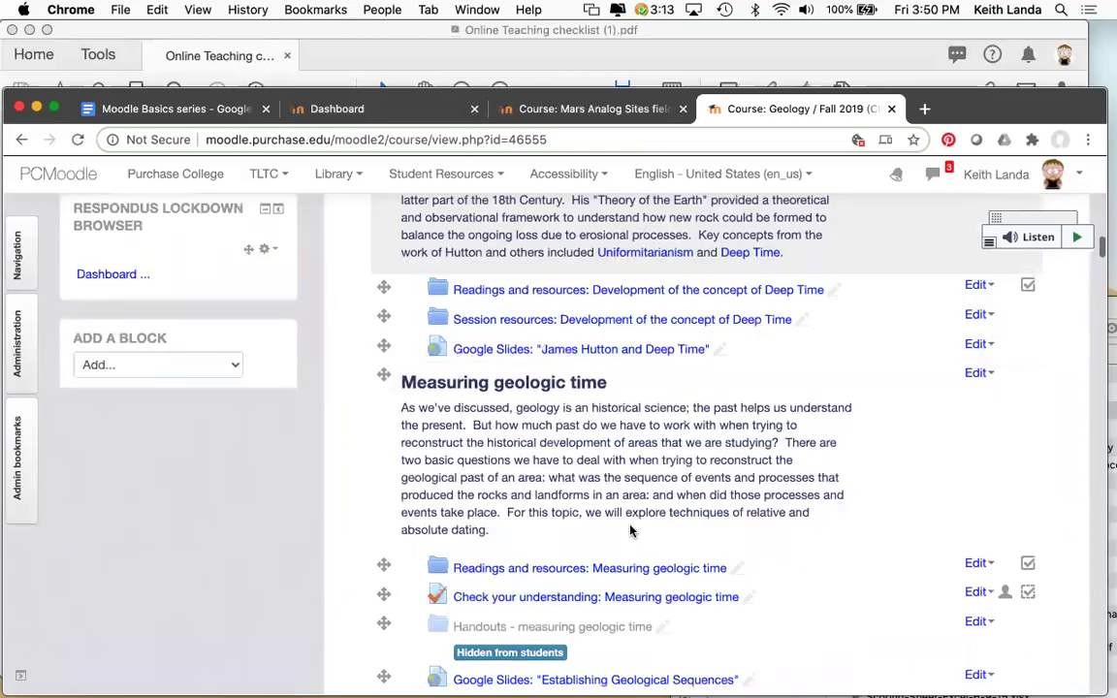
scroll(630, 530, up, 20)
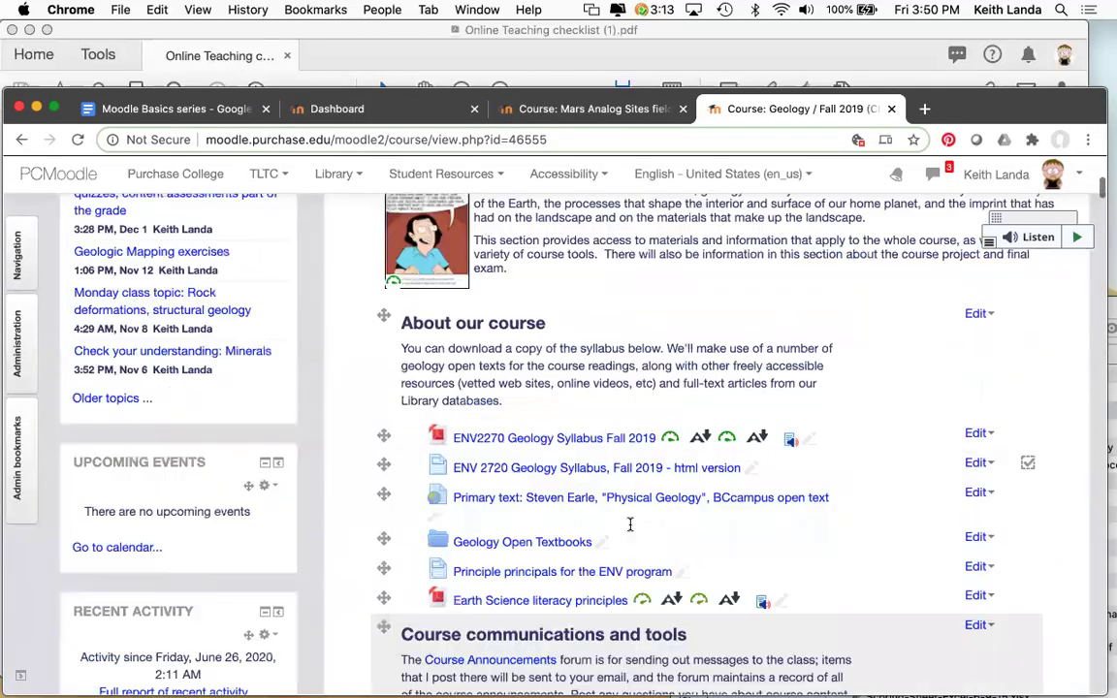
scroll(631, 524, up, 10)
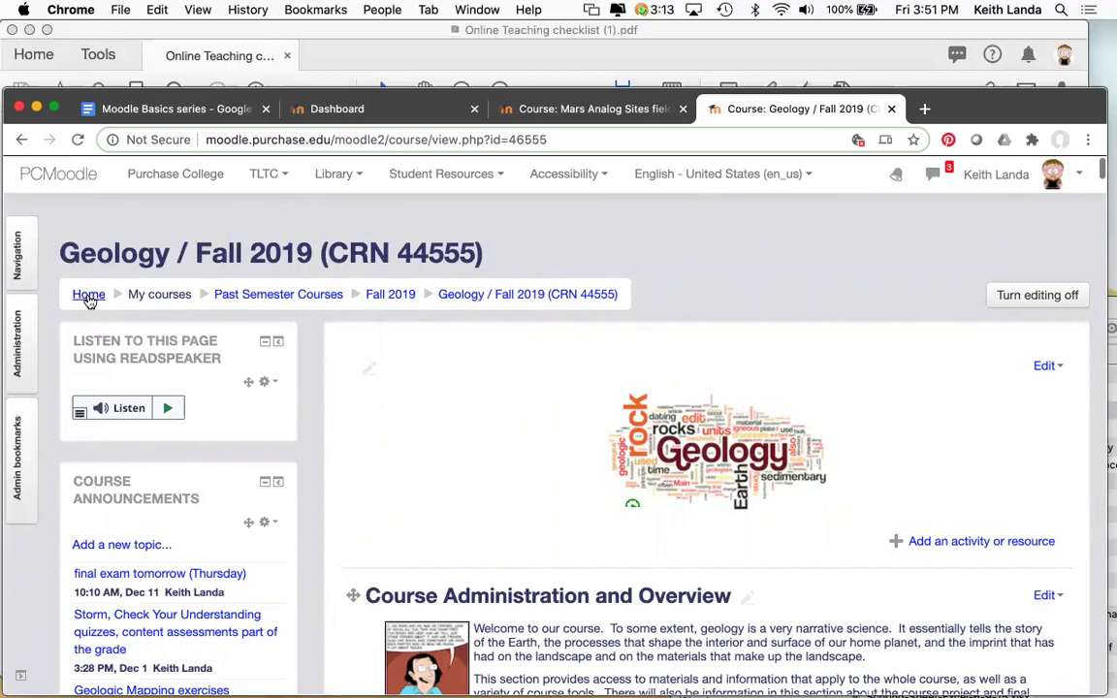
super+click(88, 294)
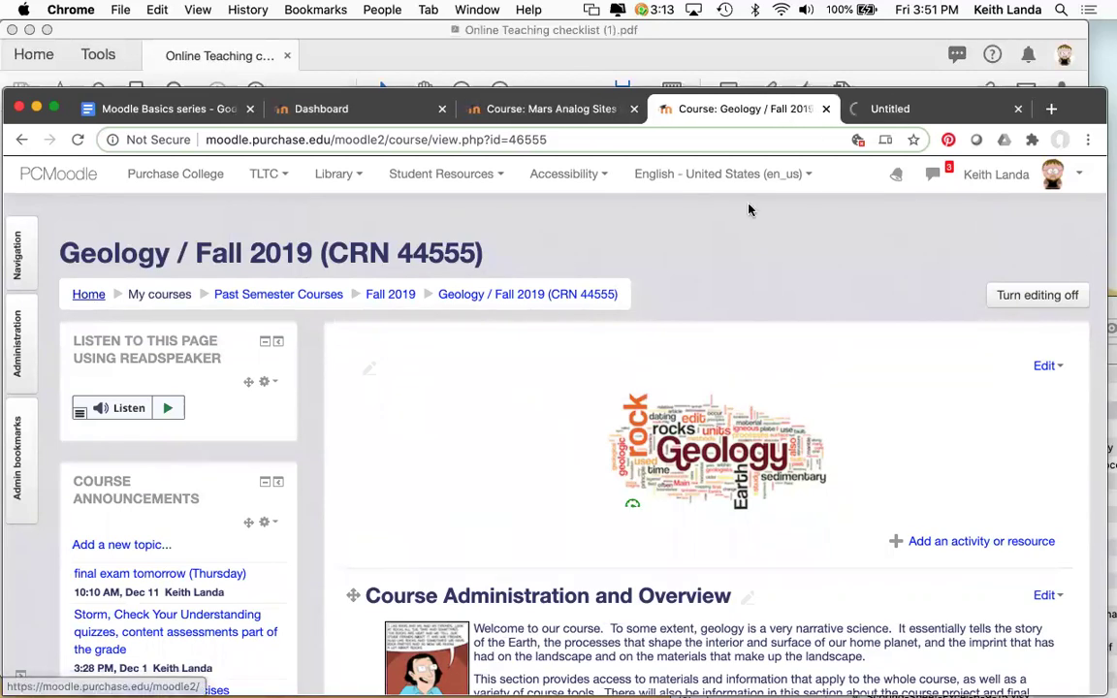
click(939, 115)
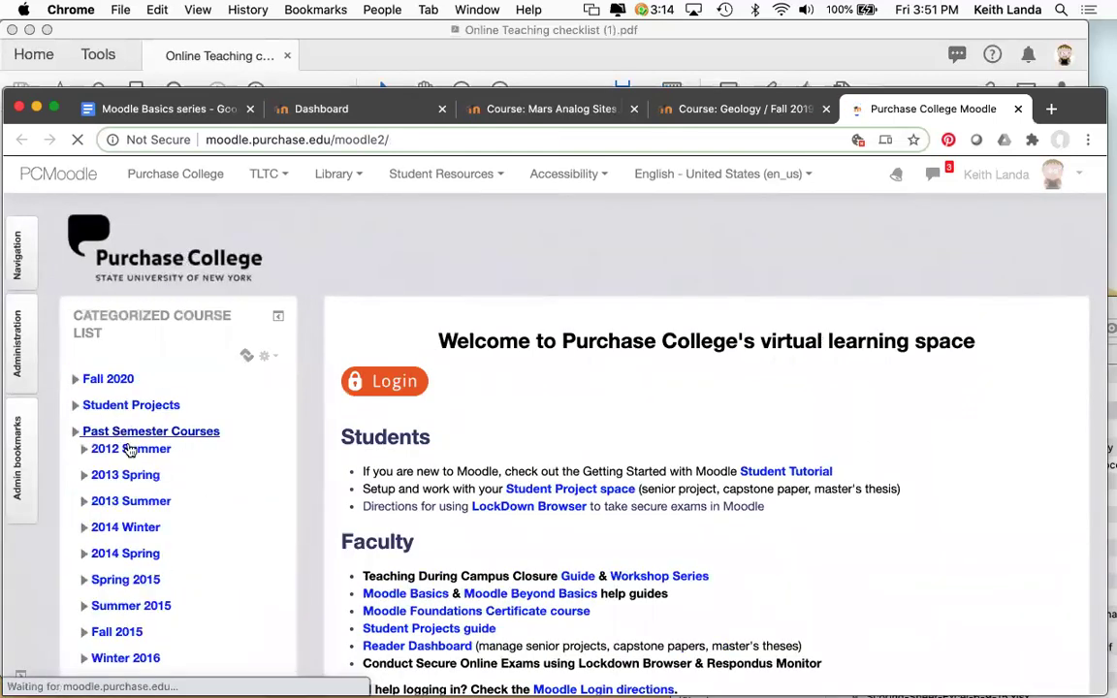
scroll(156, 533, down, 6)
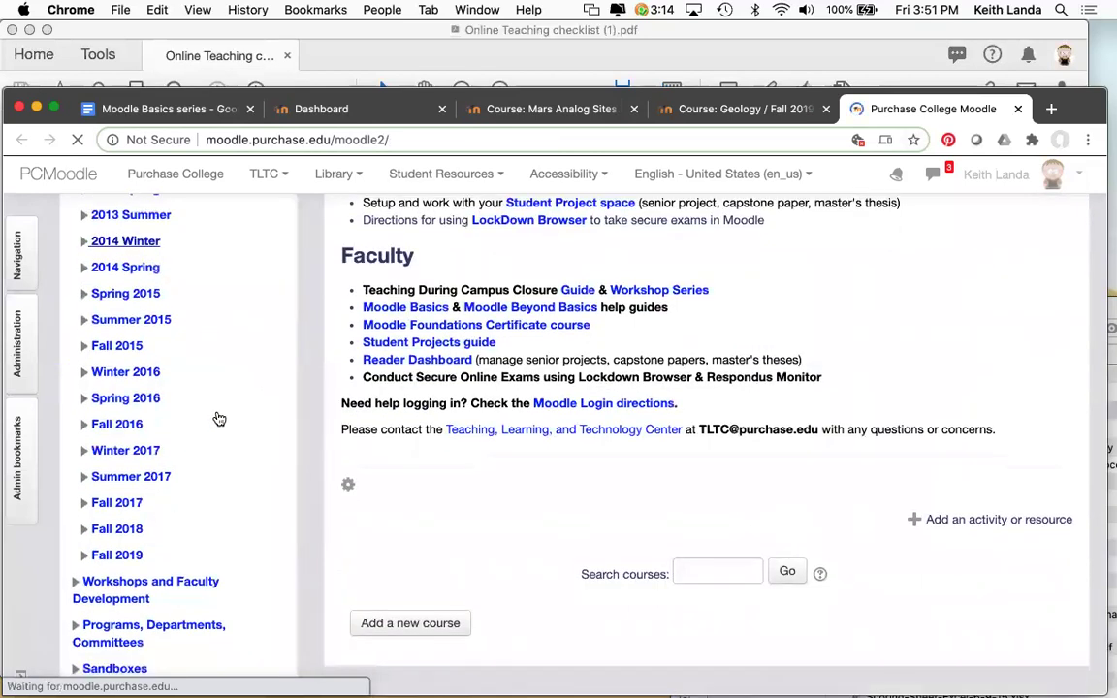
click(117, 529)
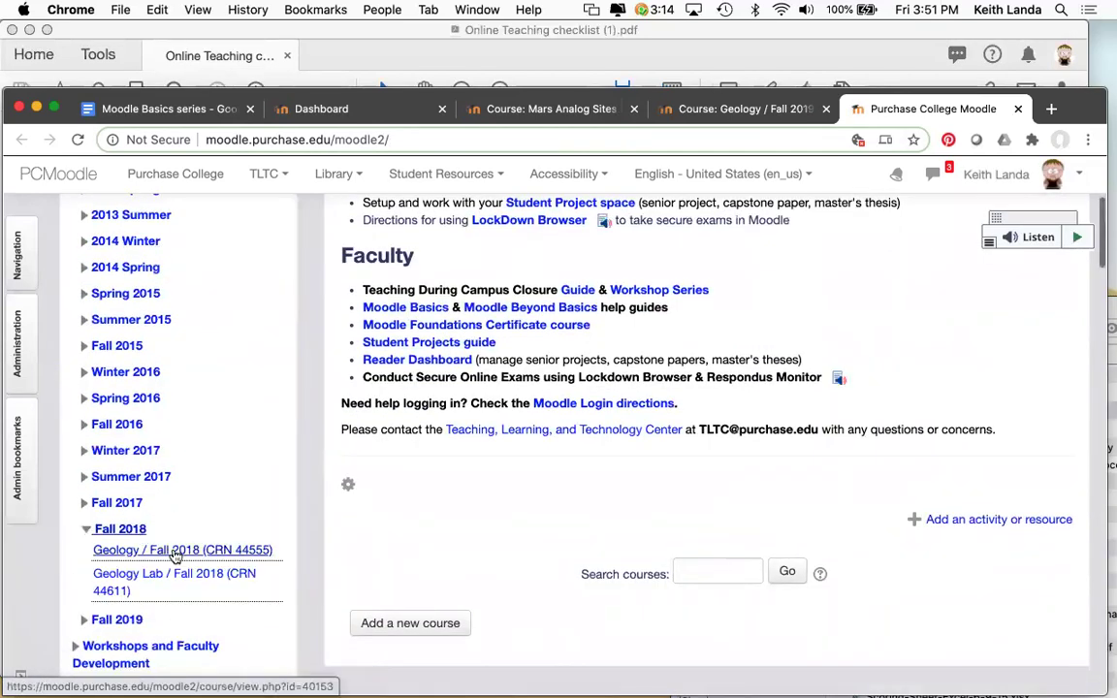
click(146, 550)
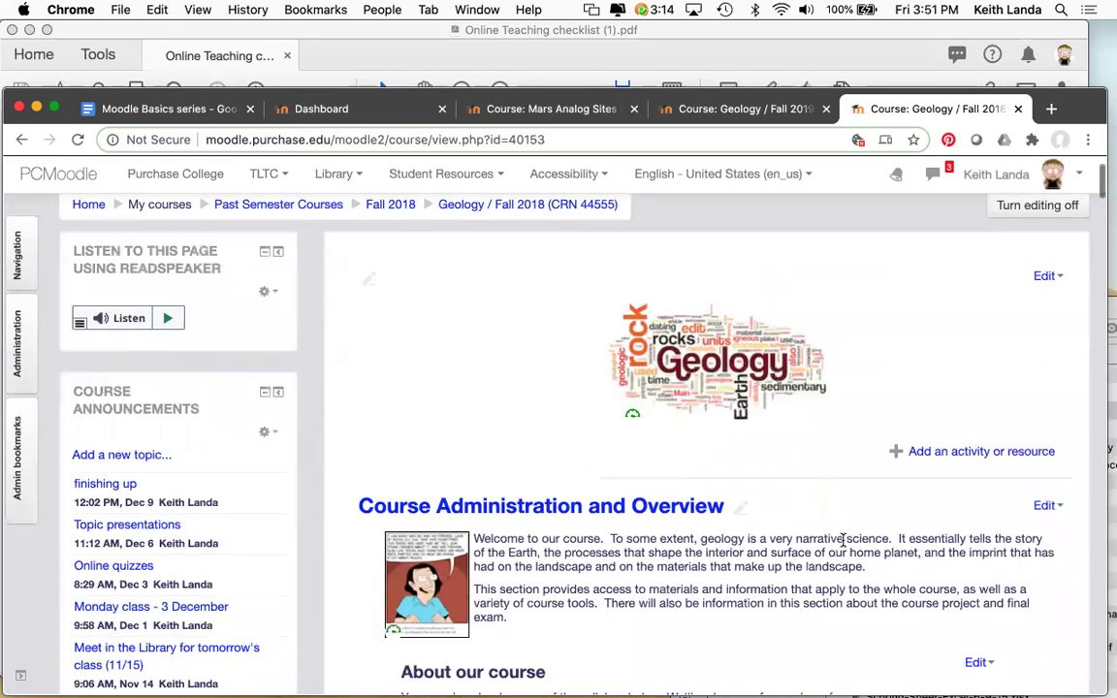
Step: Examine the accessibility score indicators on the Fall 2018 syllabus and Earth Science literacy principles PDFs under About our course
scroll(843, 547, down, 5)
scroll(842, 547, down, 2)
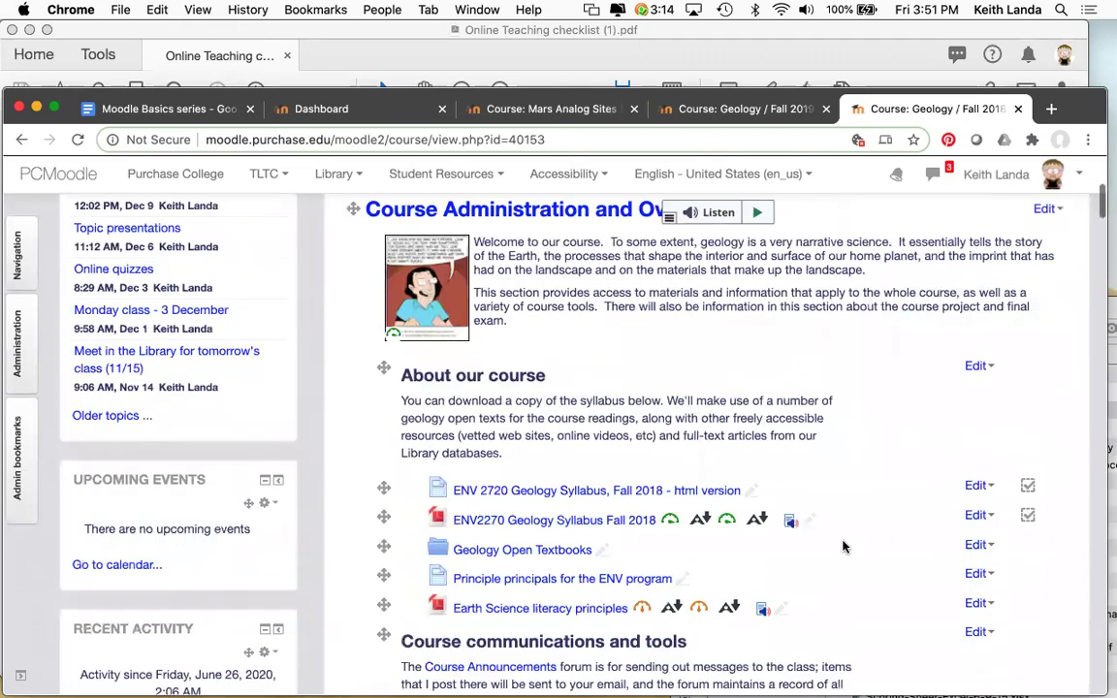
scroll(843, 547, down, 1)
scroll(843, 547, up, 8)
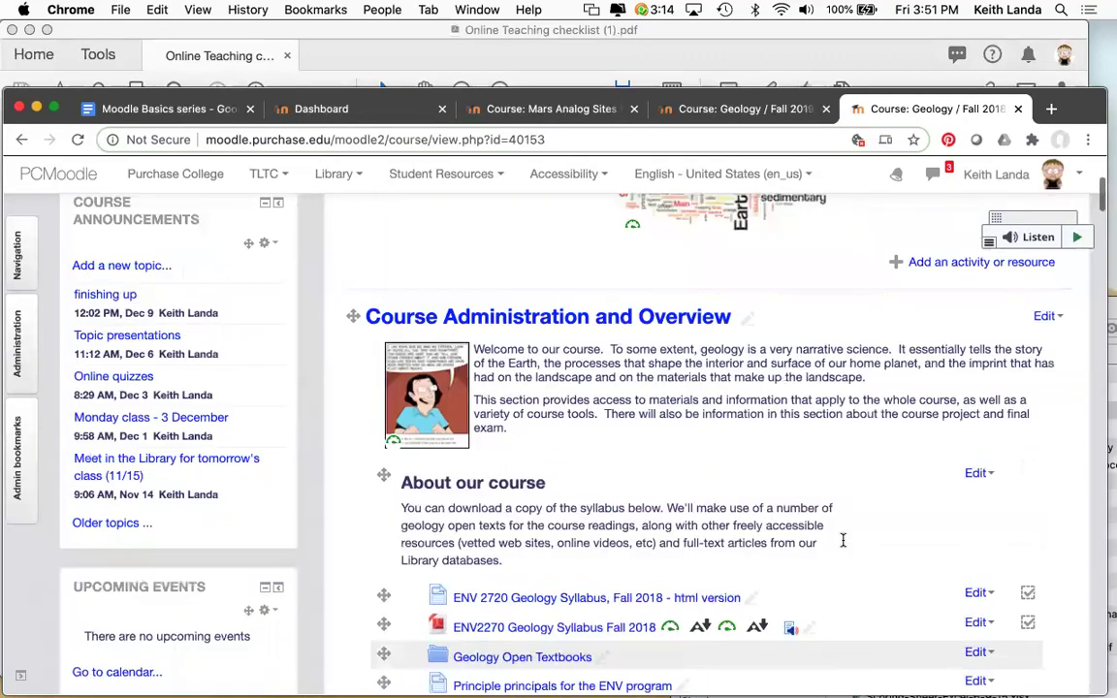
scroll(843, 547, down, 4)
scroll(843, 547, down, 4)
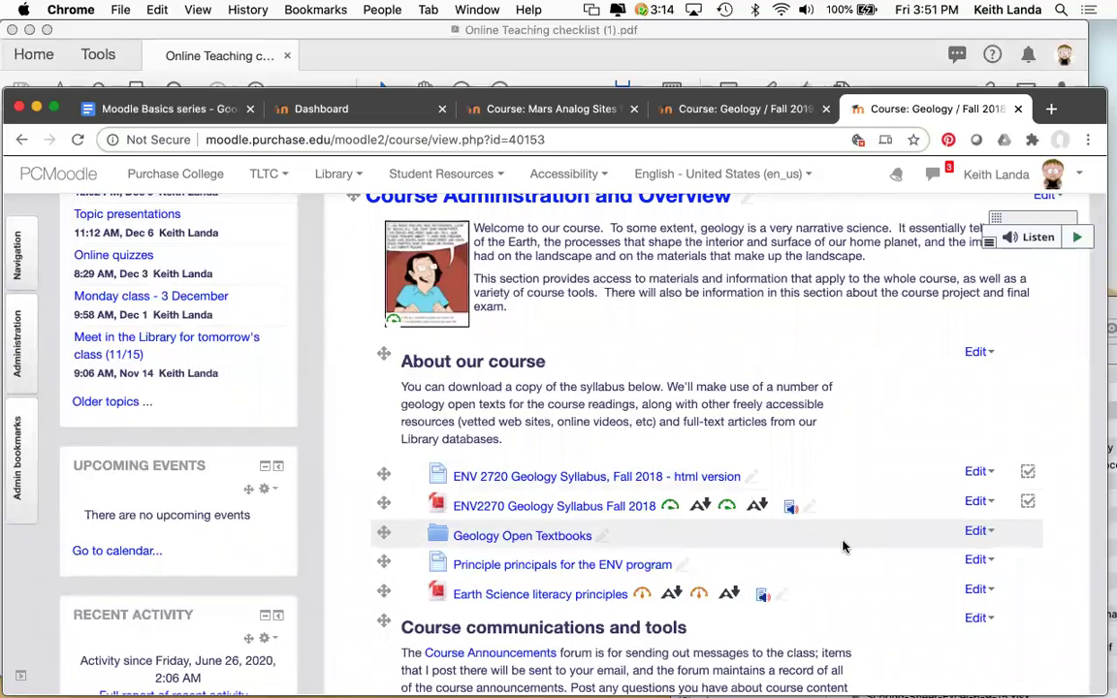
mouse_move(671, 511)
scroll(832, 545, down, 1)
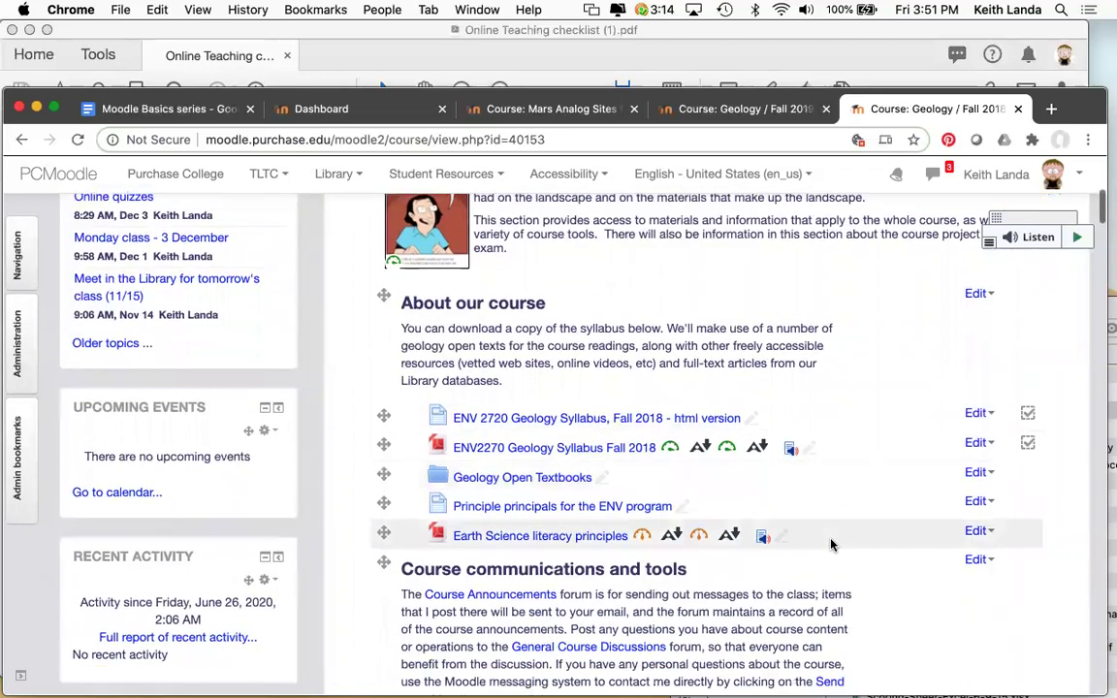
mouse_move(671, 449)
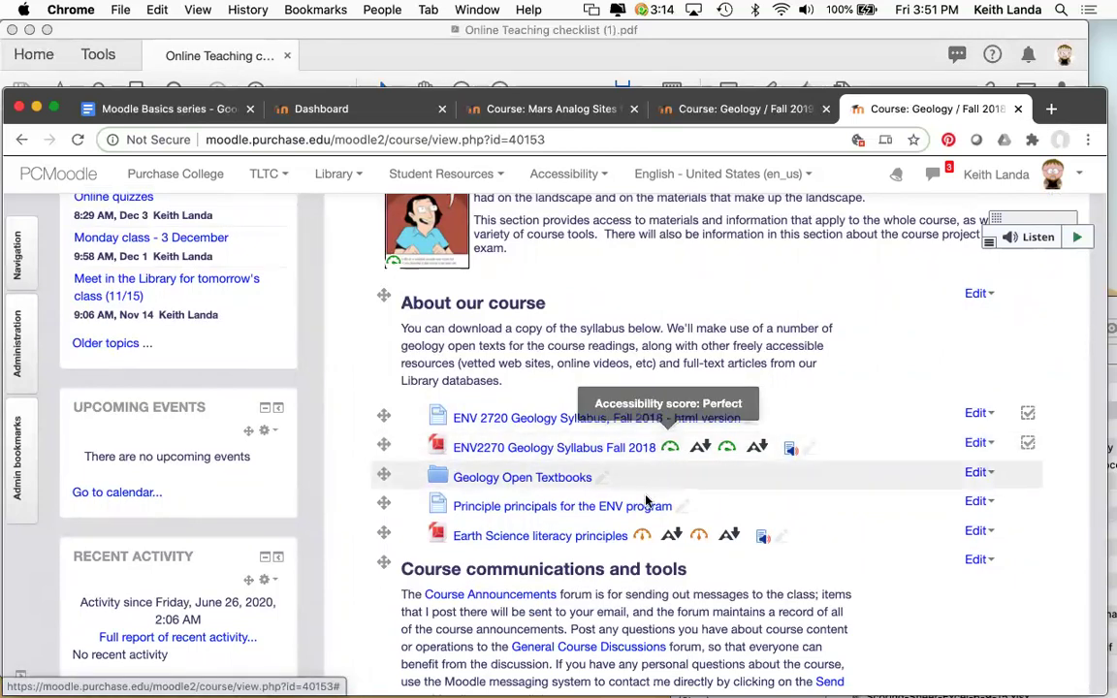
mouse_move(643, 537)
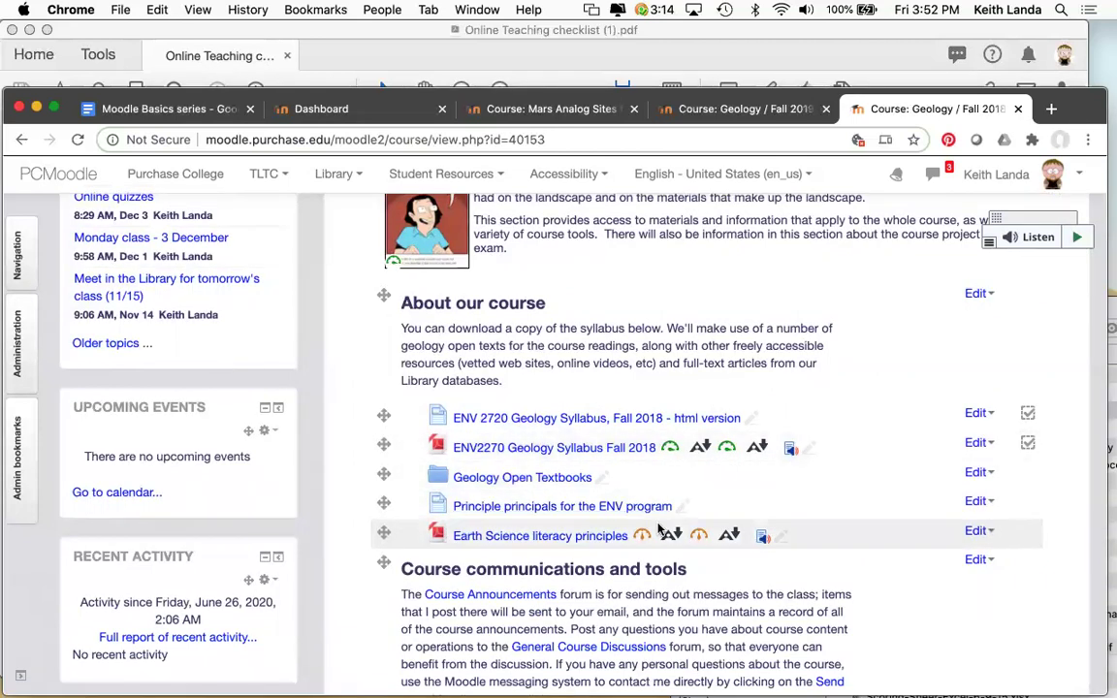
scroll(656, 549, down, 3)
scroll(656, 549, down, 15)
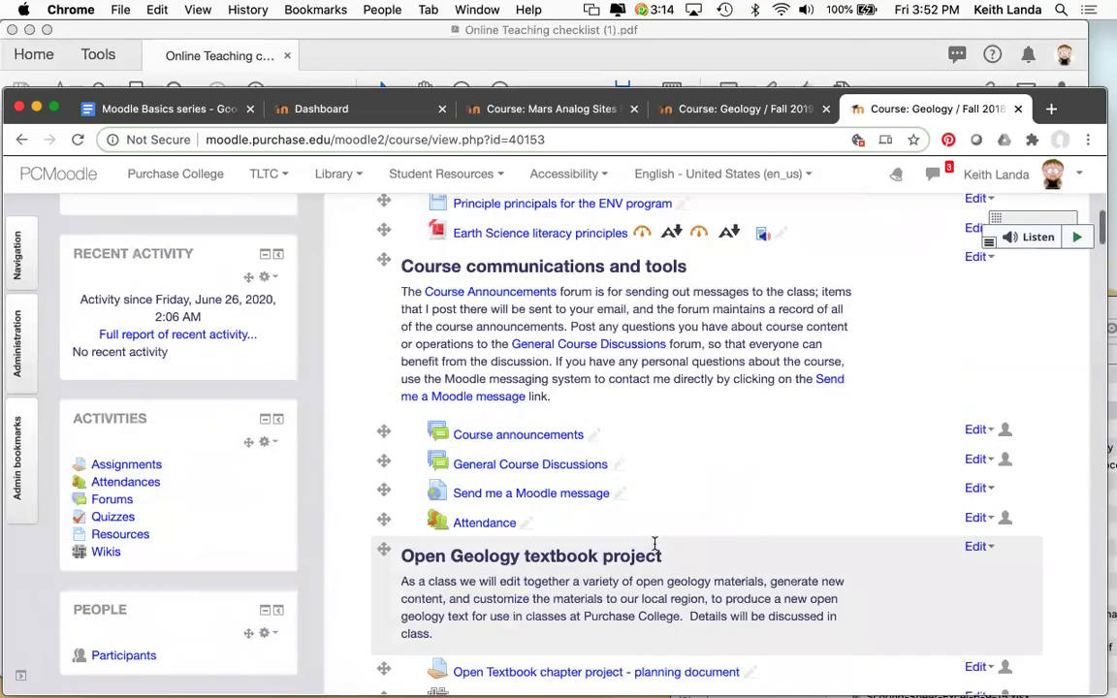
Step: Open the Accessibility report for the Geology / Fall 2018 course from the course administration reports
scroll(656, 549, up, 20)
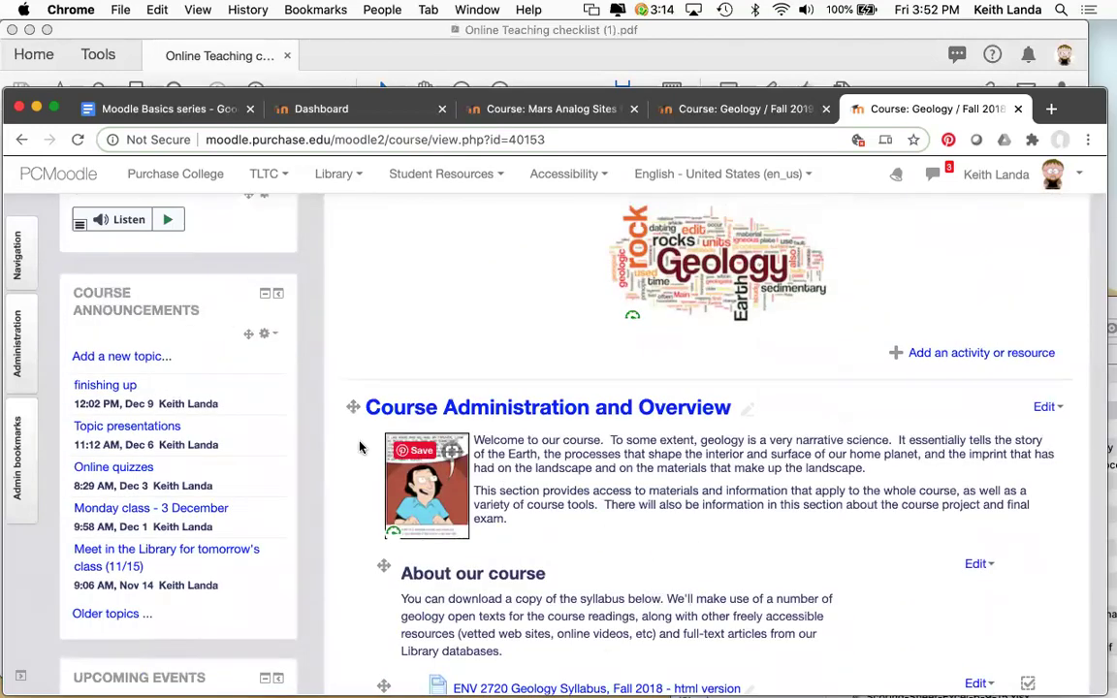
click(17, 345)
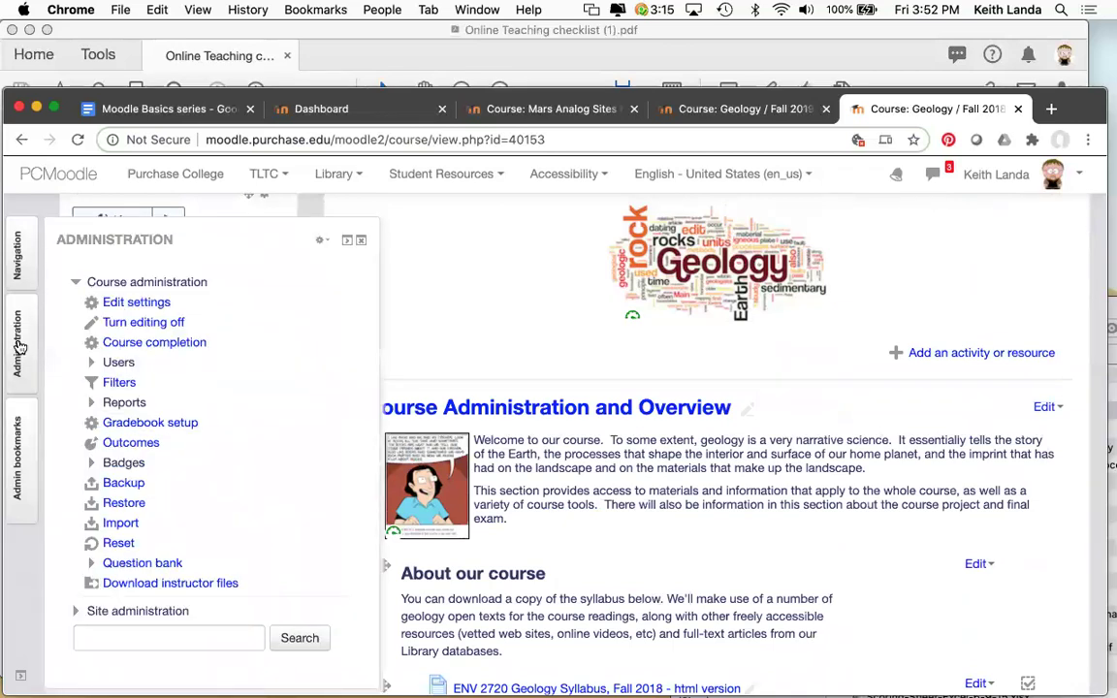
click(93, 405)
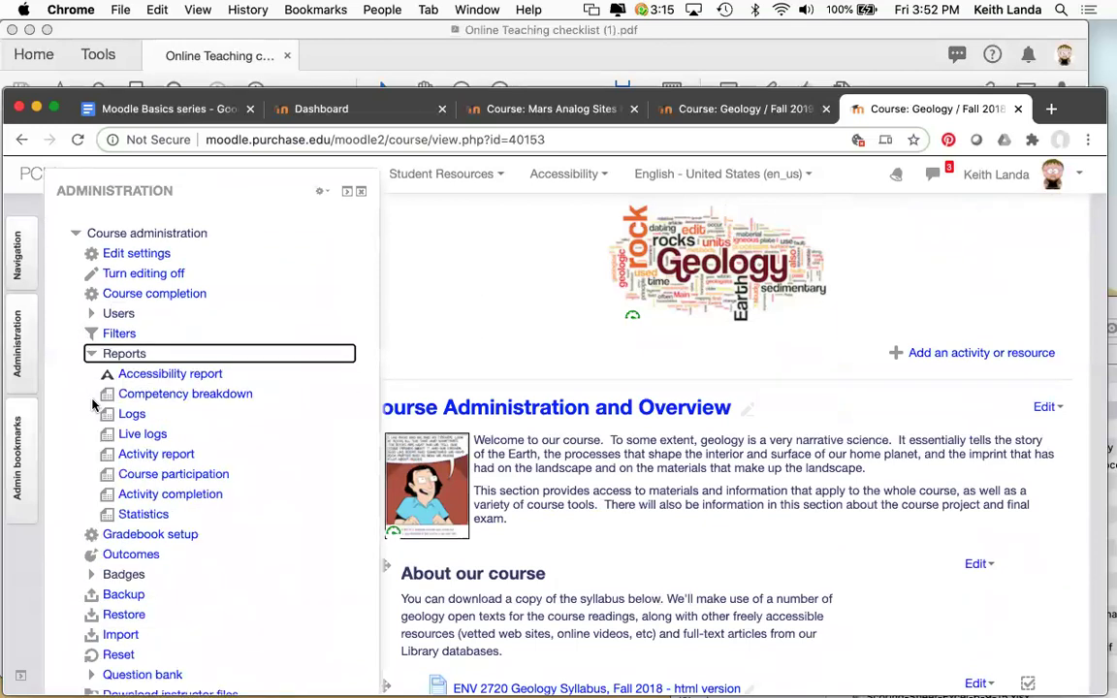
click(200, 376)
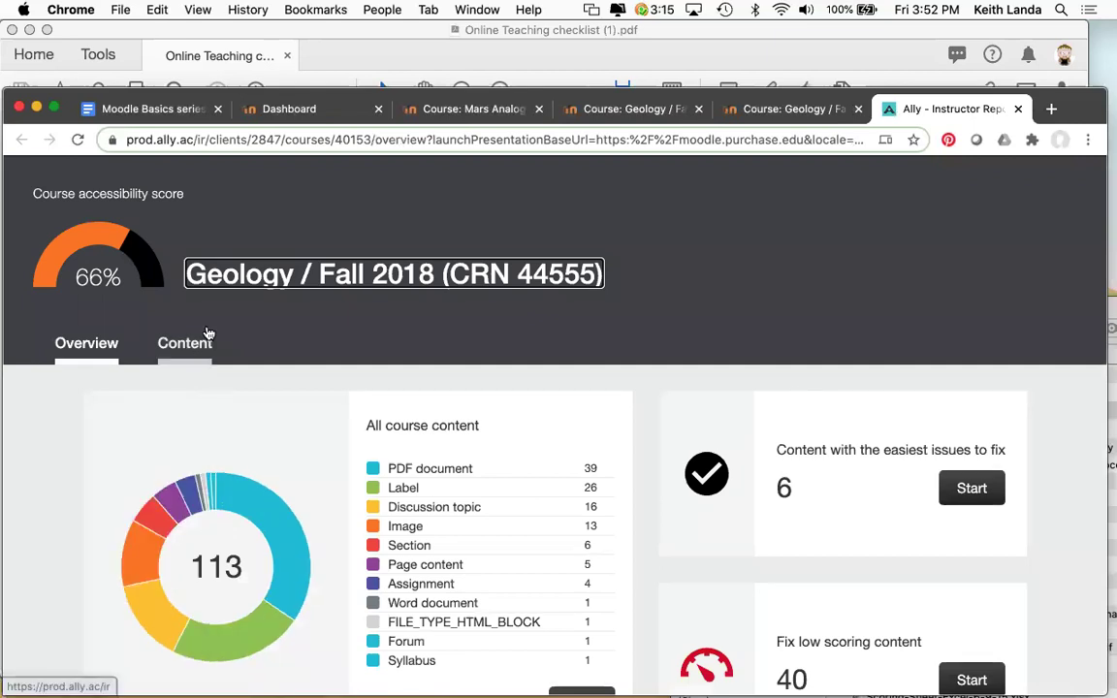
Step: Start on the content with the easiest issues to fix and open the accessibility feedback for GeologyWordle.png
scroll(206, 334, down, 2)
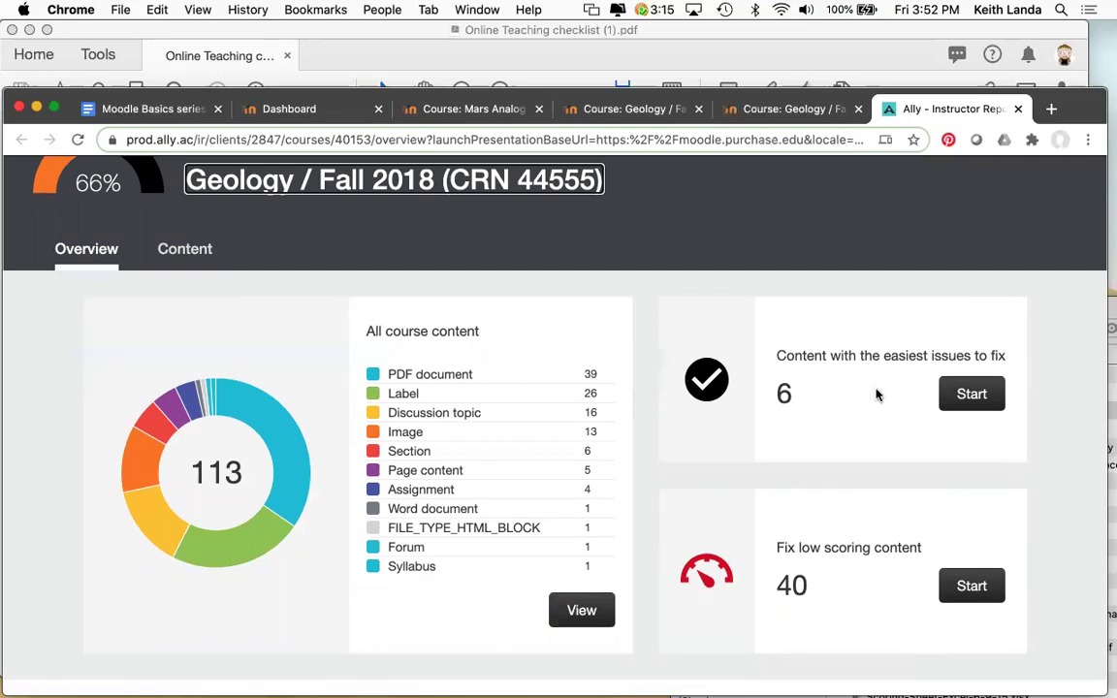
click(974, 404)
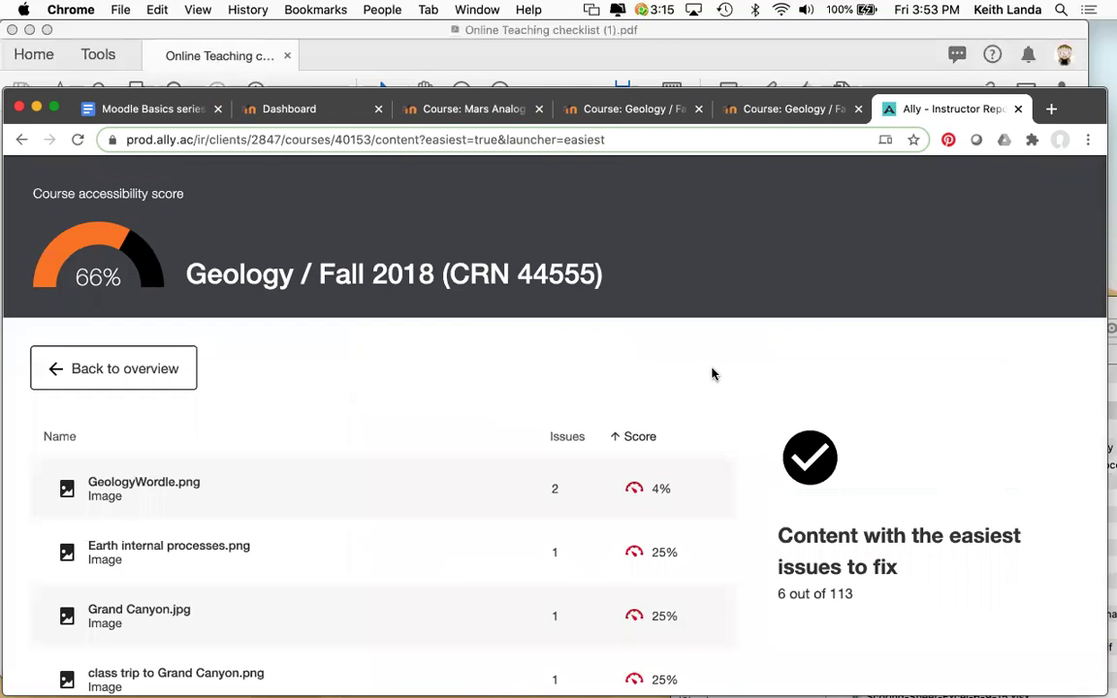
scroll(611, 373, down, 1)
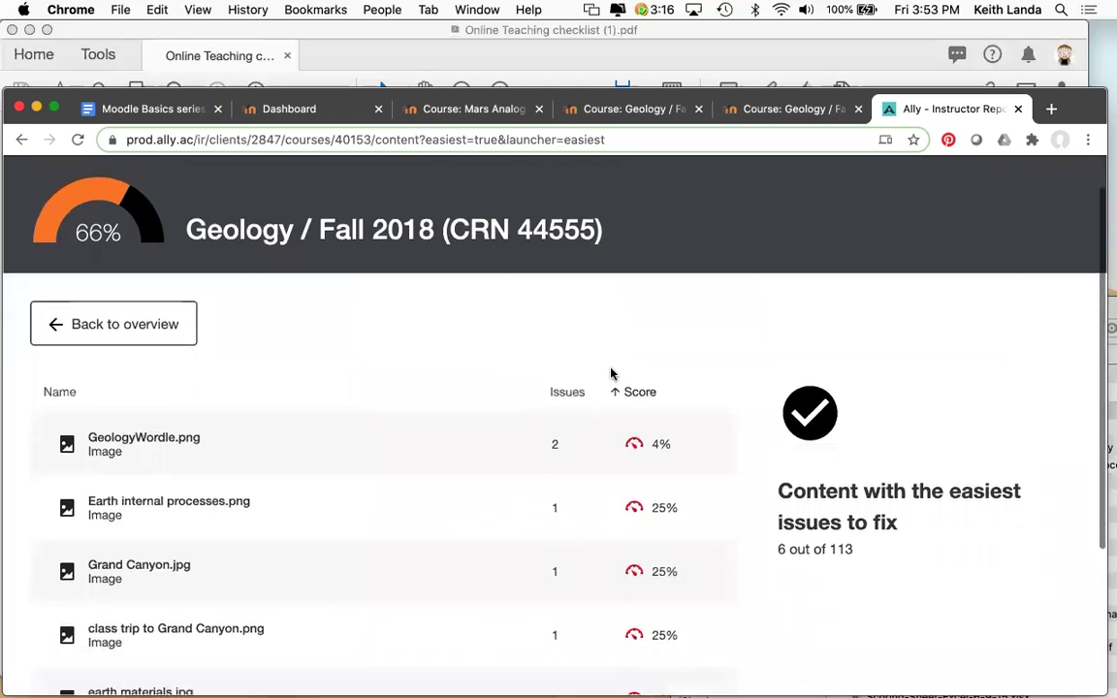
click(187, 443)
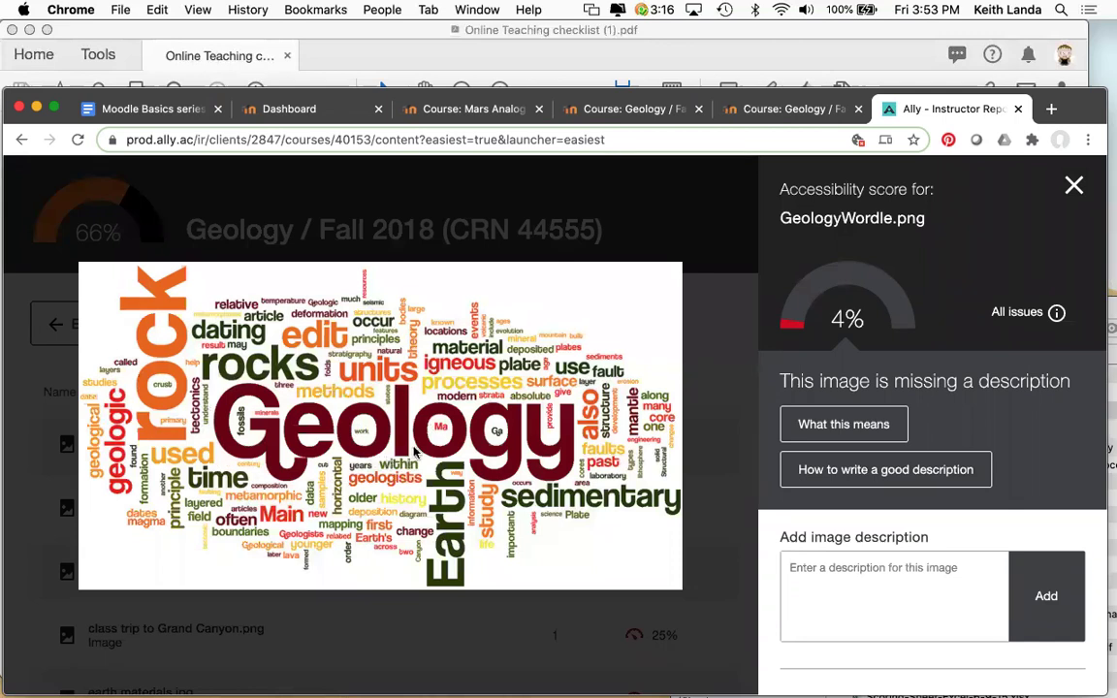
Step: Add the image description "Word cloud listing various geology terms and showing how common they are" to GeologyWordle.png and close its accessibility feedback
click(852, 579)
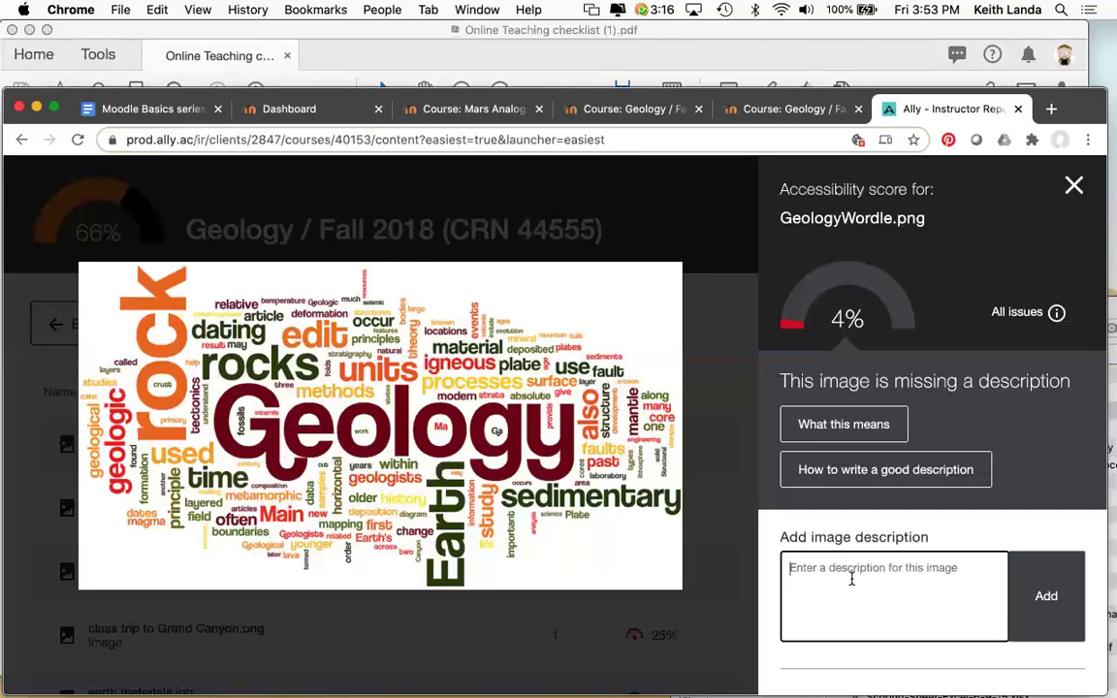
text(Word)
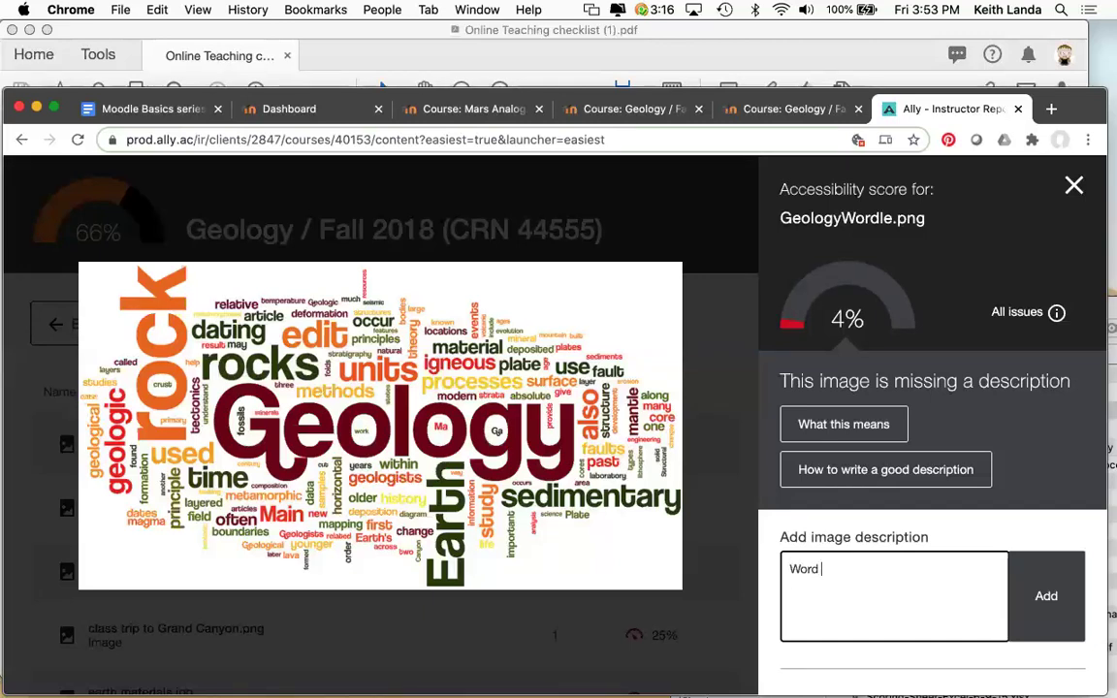
text( cloud listing various geo)
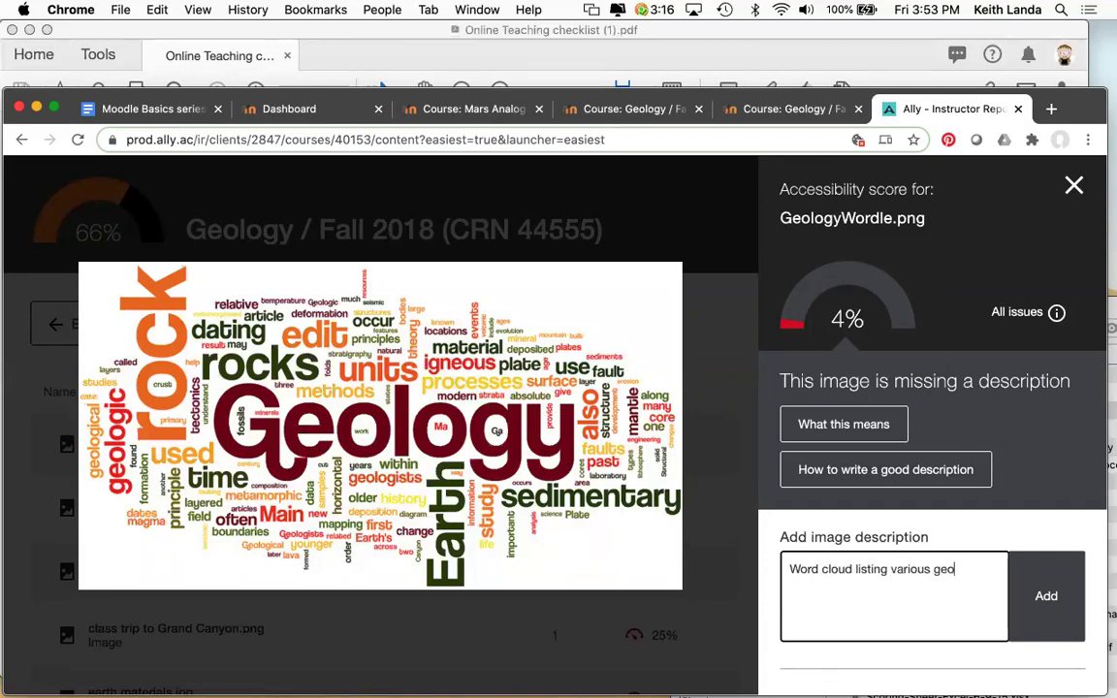
text(logy terms and showing )
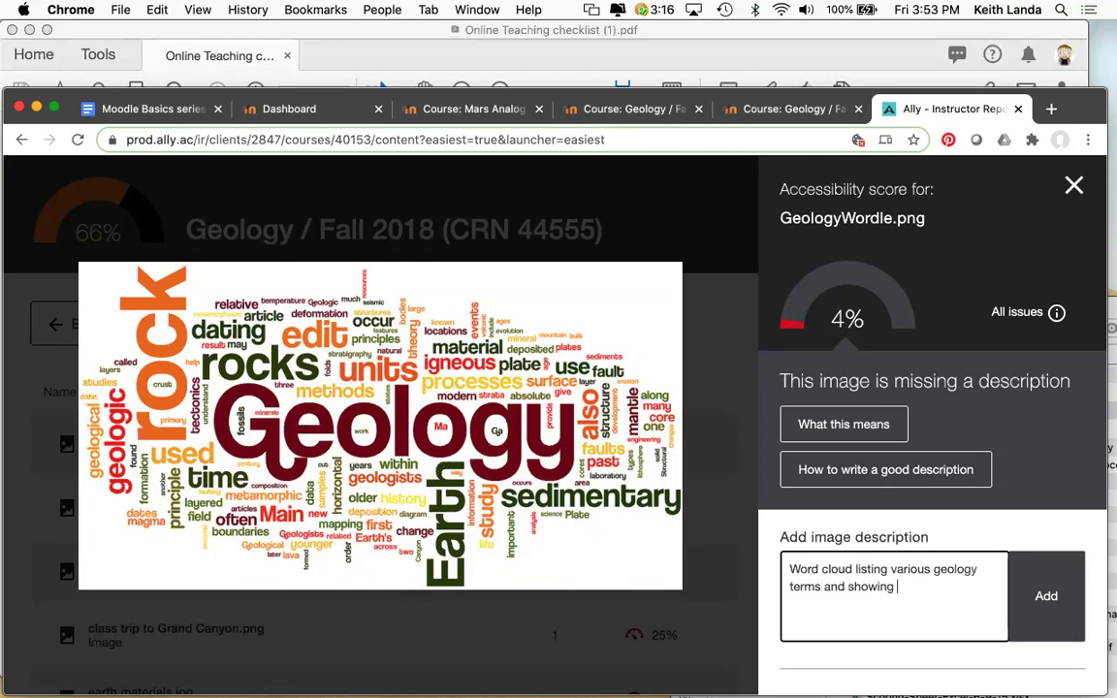
text(how common they are)
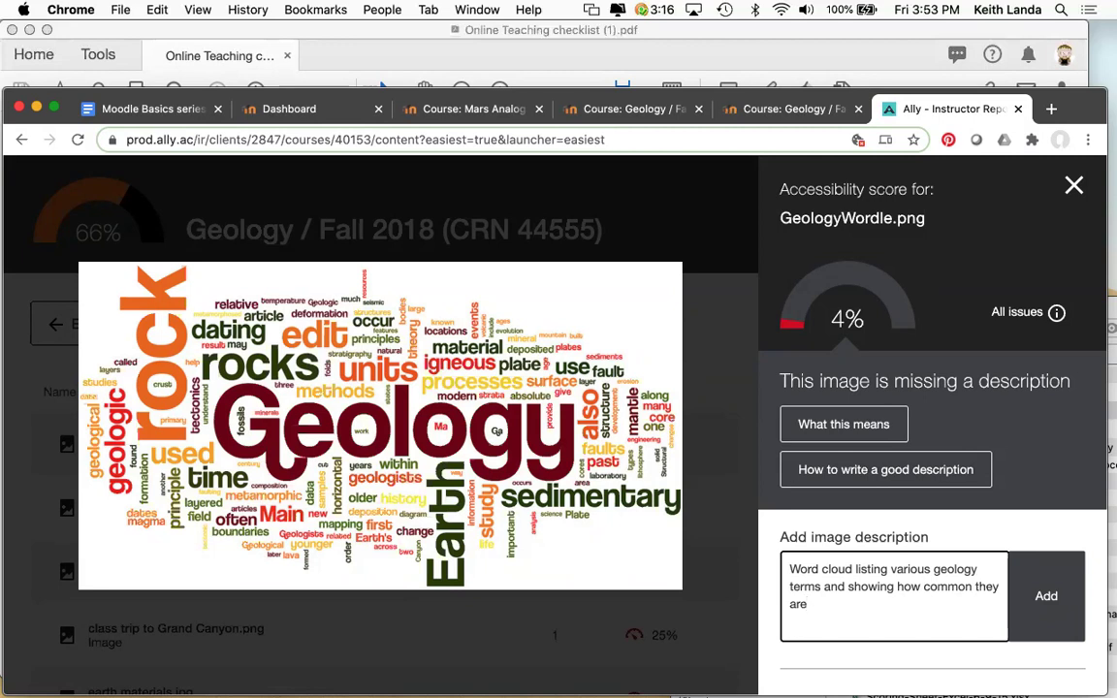
click(1053, 607)
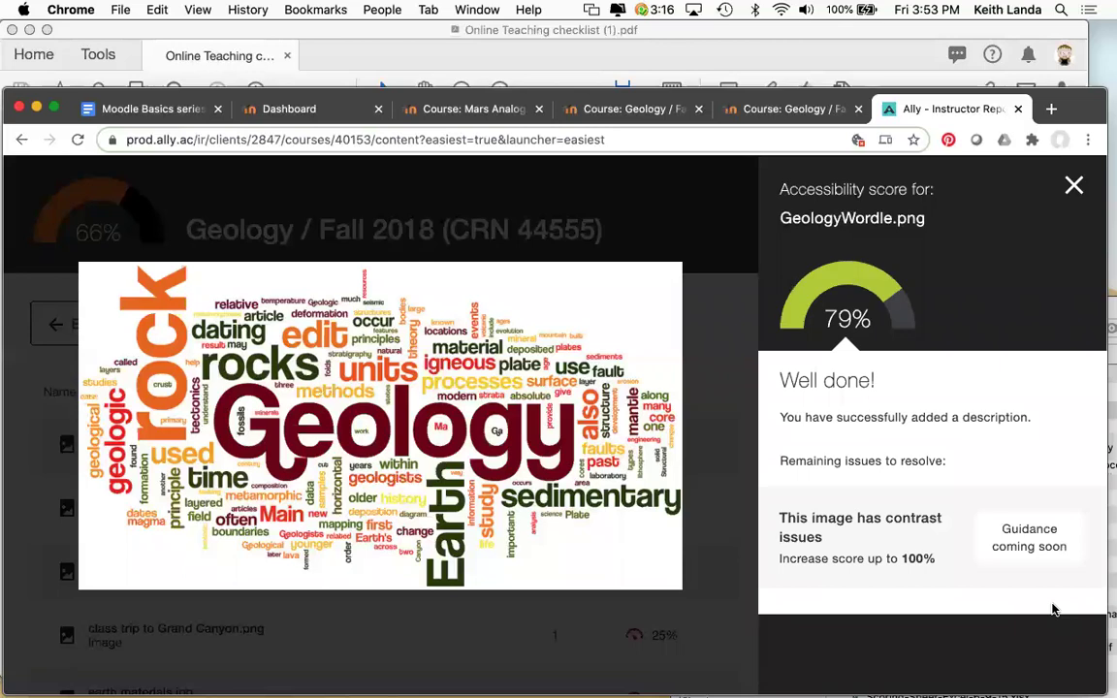
click(1074, 190)
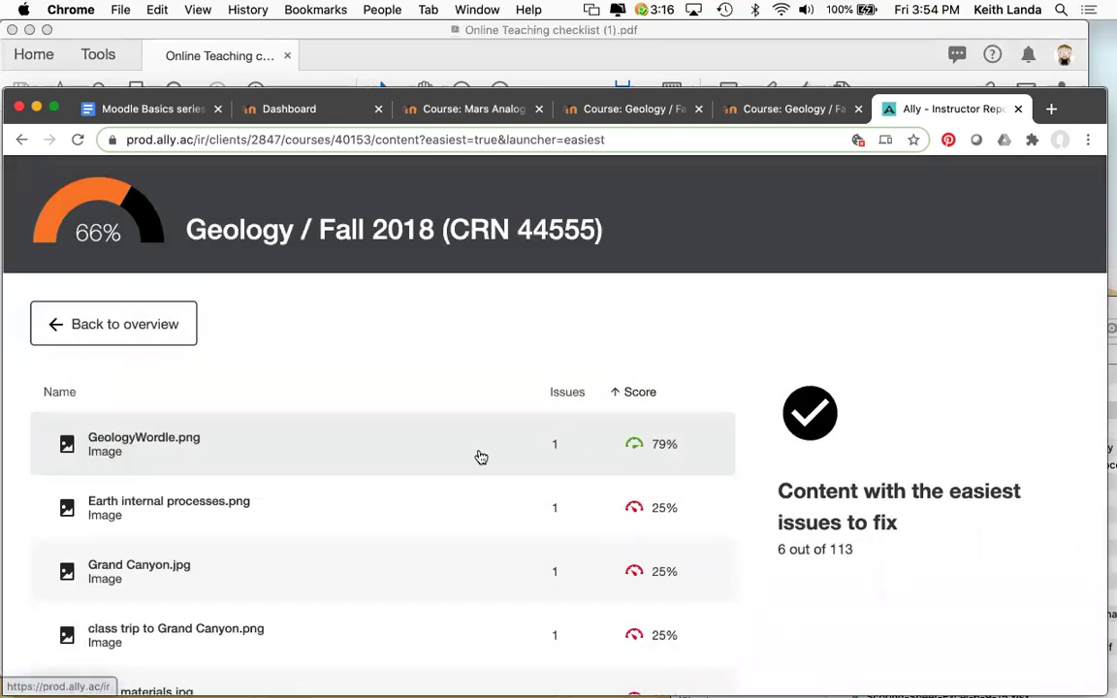
Step: Return to the accessibility report overview and reload it to check the updated course figures
click(103, 324)
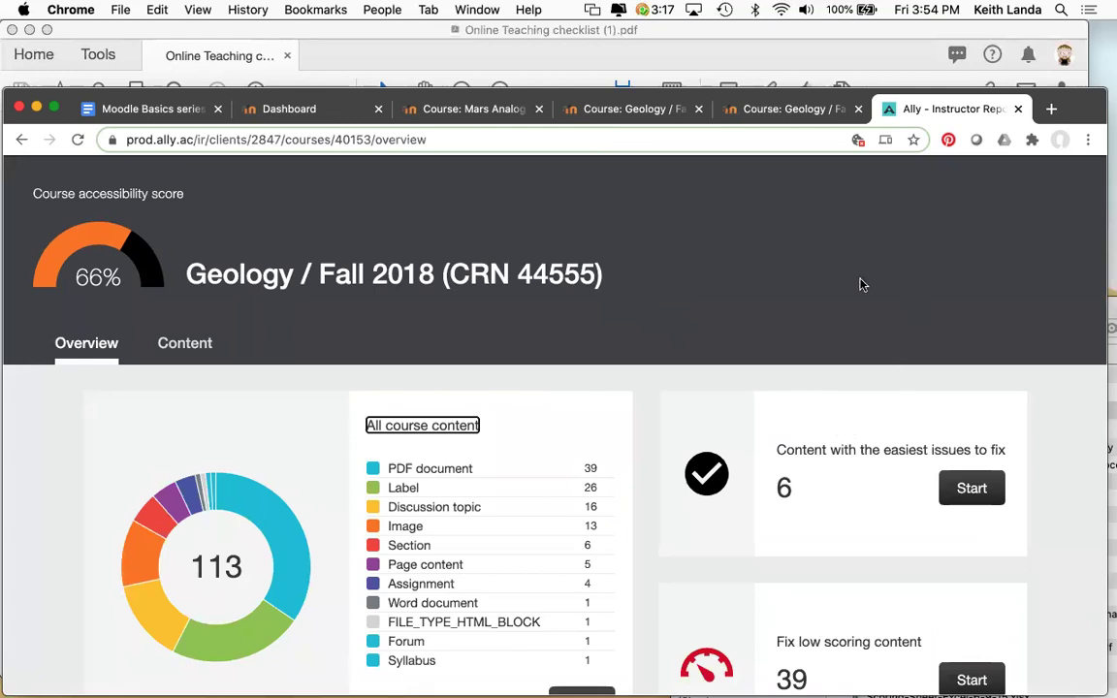
click(78, 140)
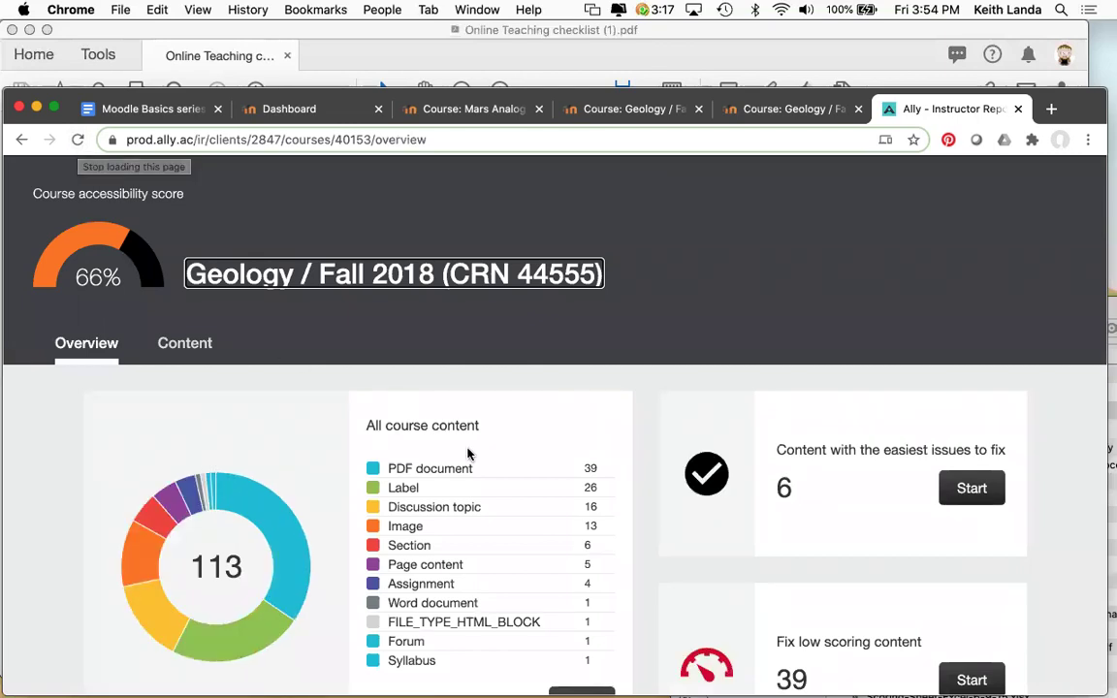
scroll(737, 531, down, 3)
scroll(737, 532, up, 3)
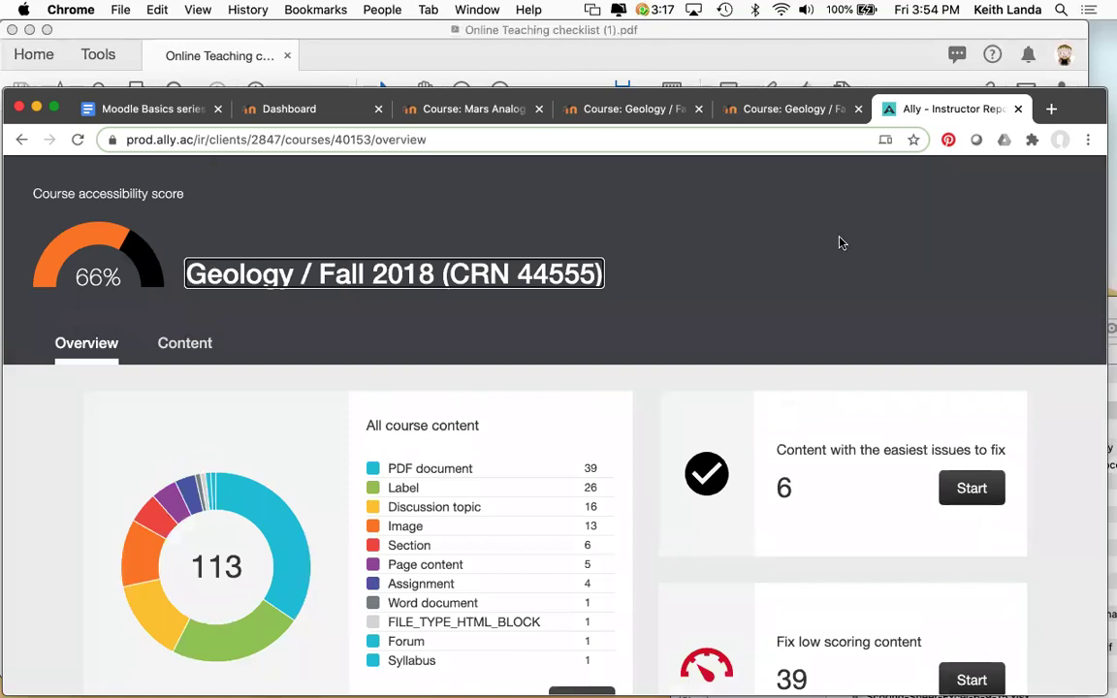
Step: Leave the accessibility report by closing its tab, returning to the Geology / Fall 2018 course page
click(23, 141)
click(22, 140)
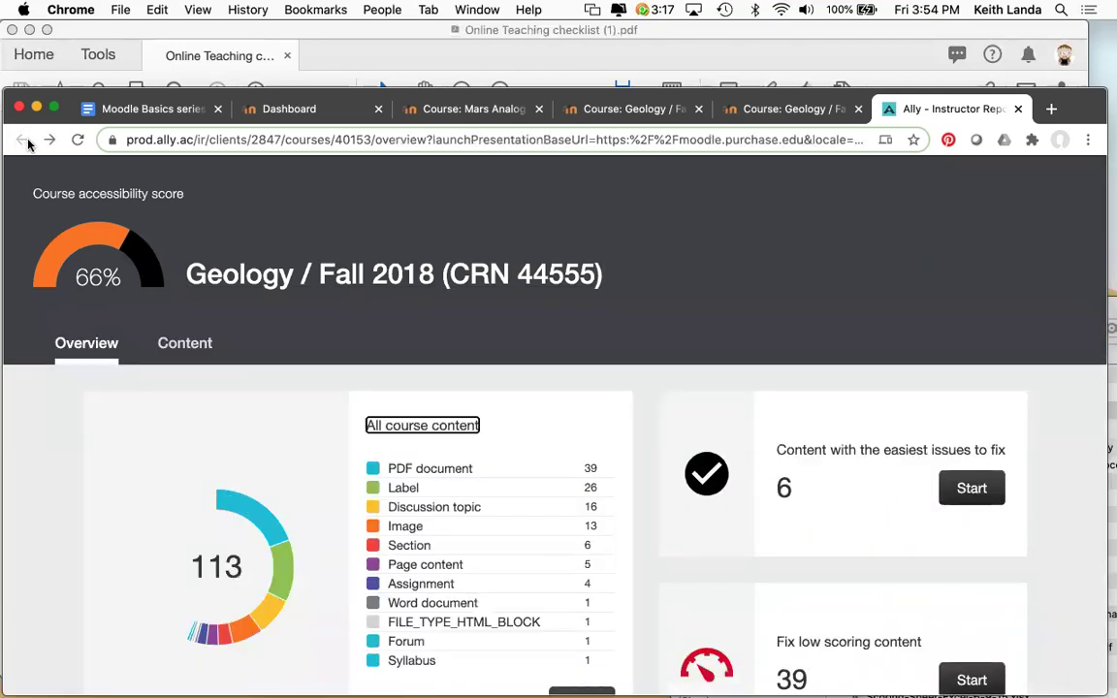
click(1017, 109)
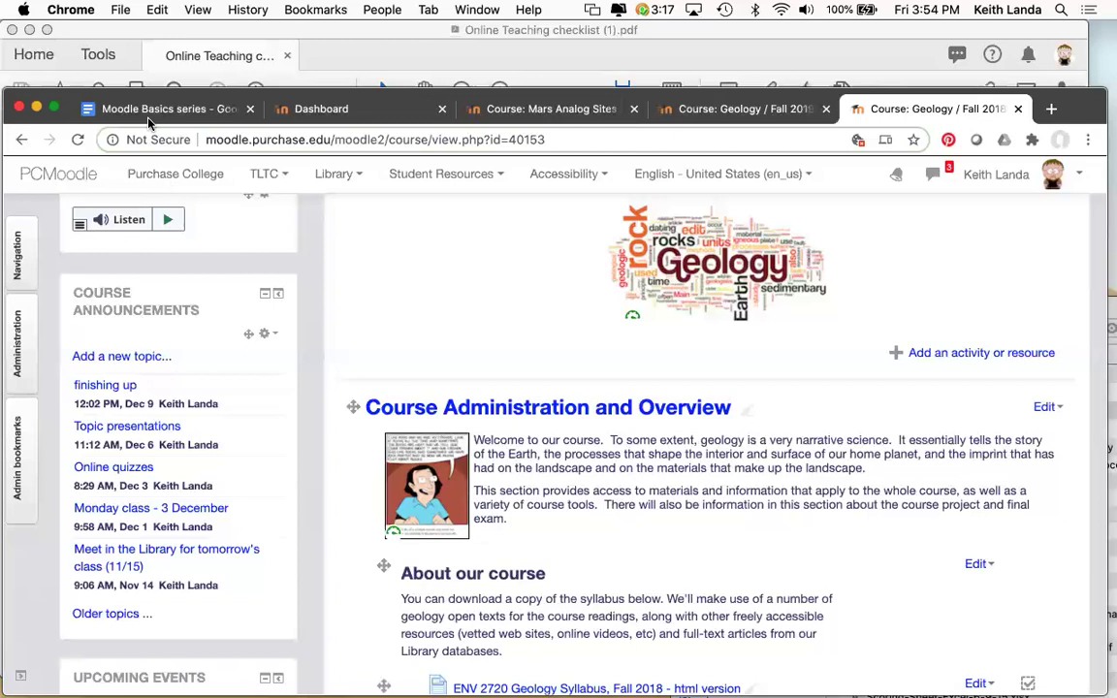
Step: Switch to the Geology / Fall 2019 course and open its Activity completion report from the course administration reports
click(23, 320)
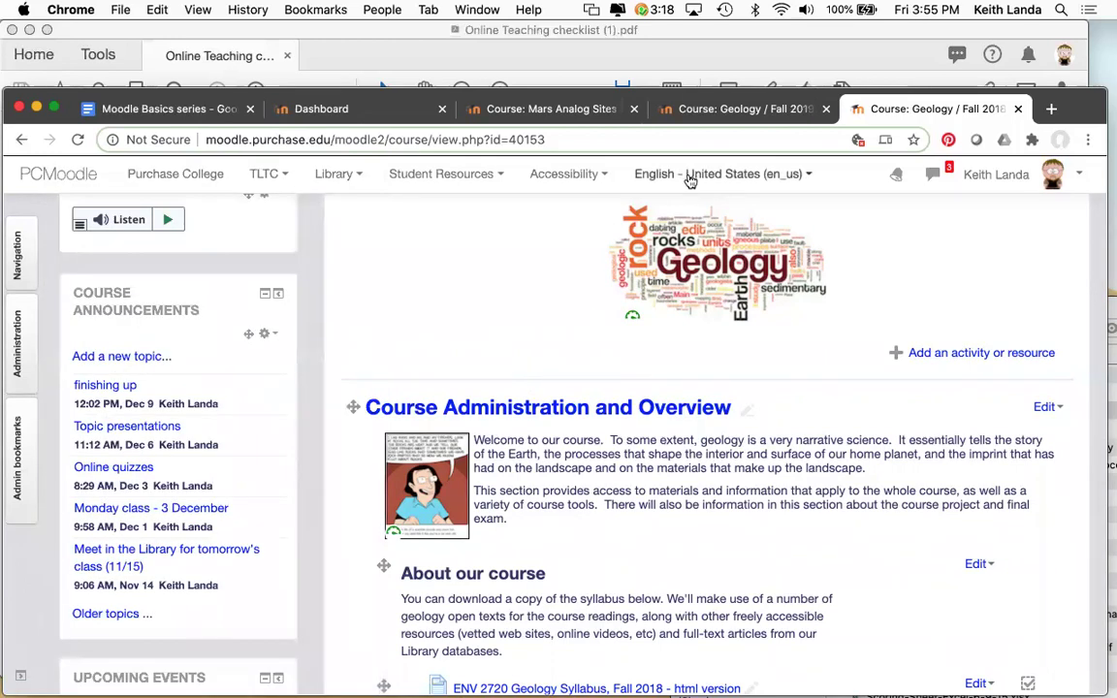
click(669, 106)
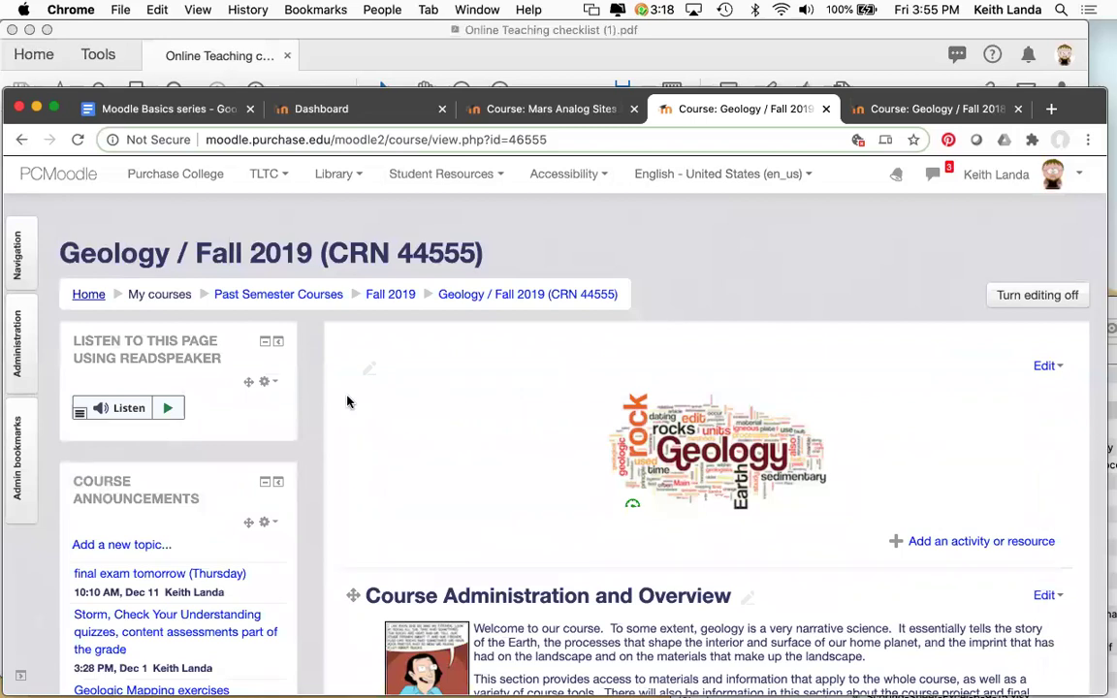
mouse_move(17, 354)
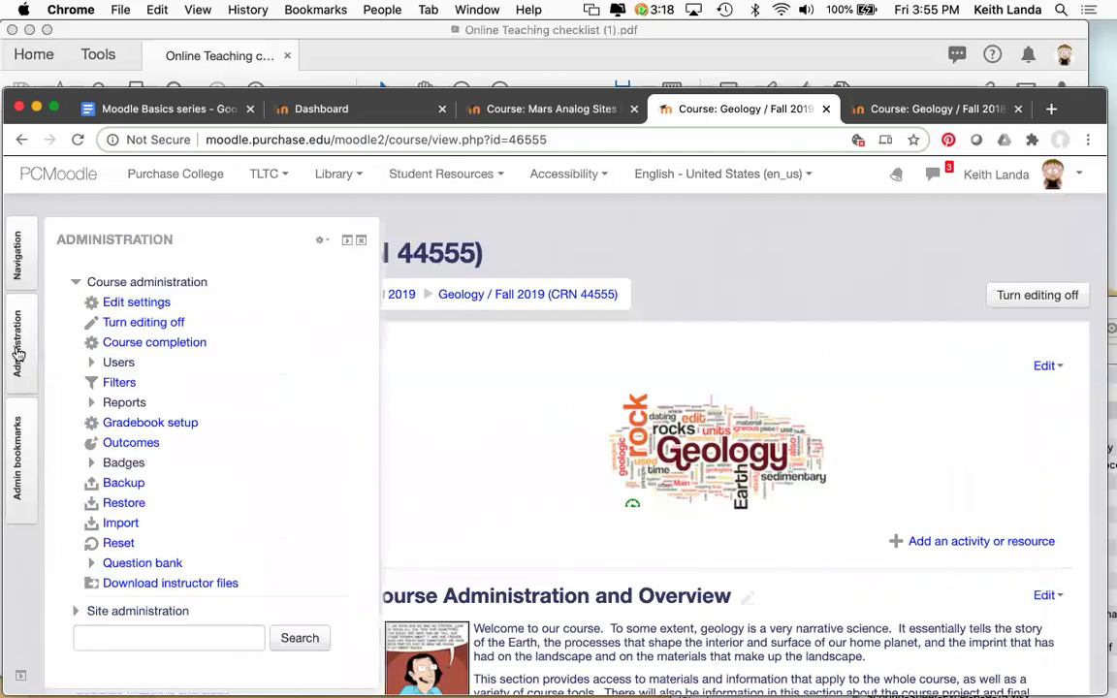
click(93, 405)
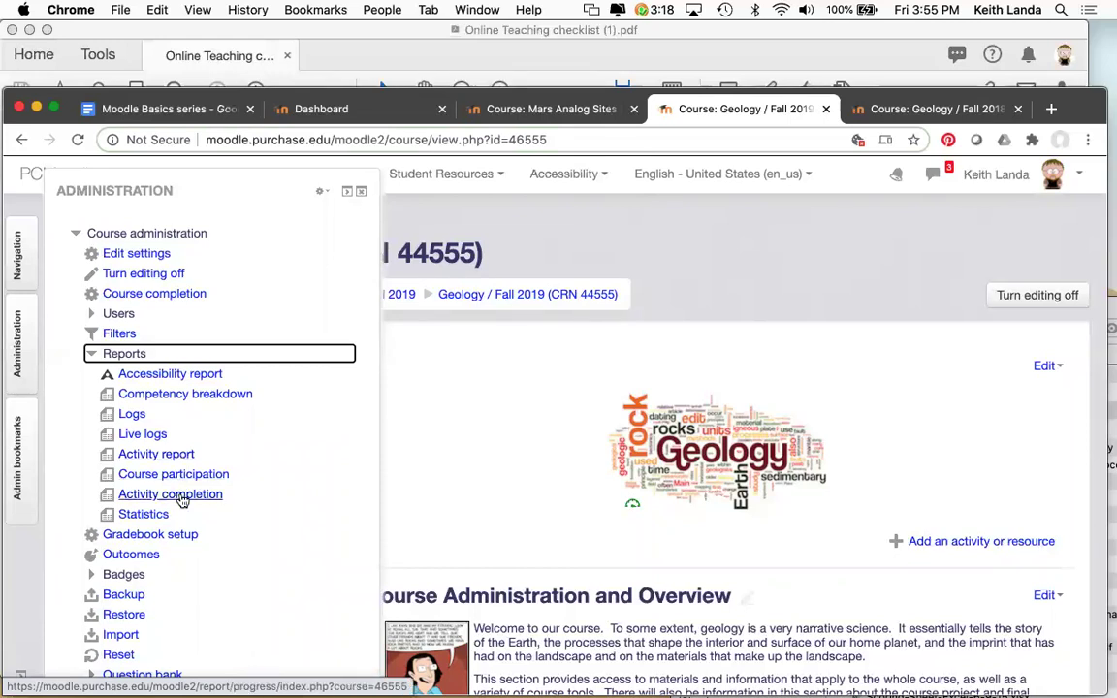
click(182, 496)
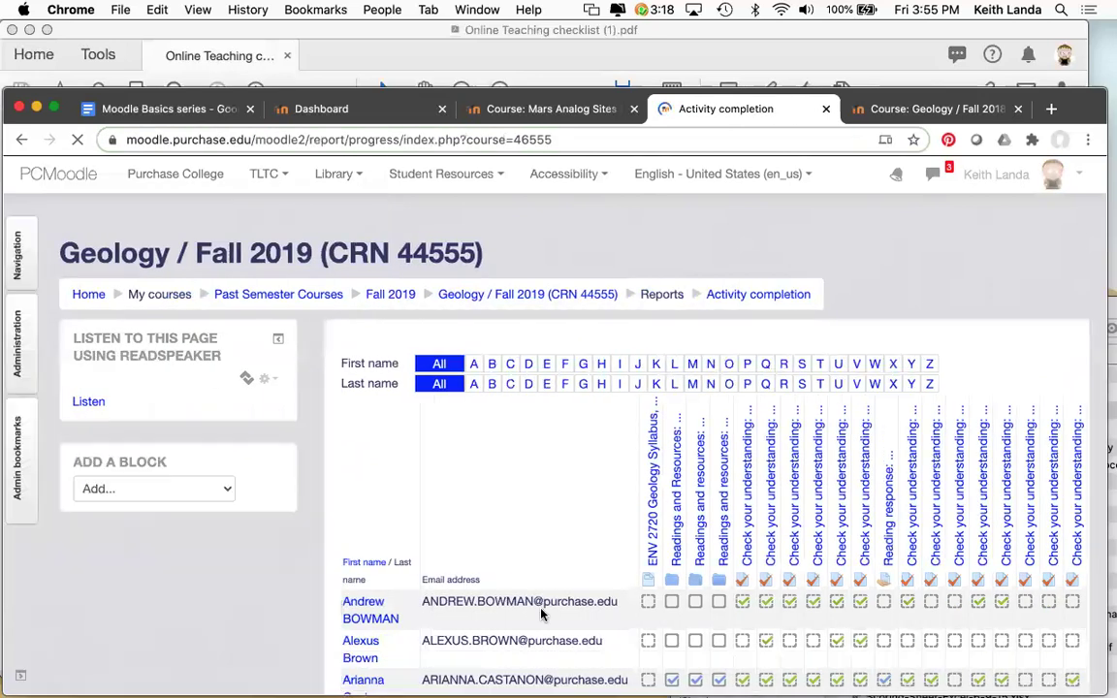
Step: Examine the students' completion marks across the course activities and the download options at the end of the Activity completion report
scroll(741, 456, down, 3)
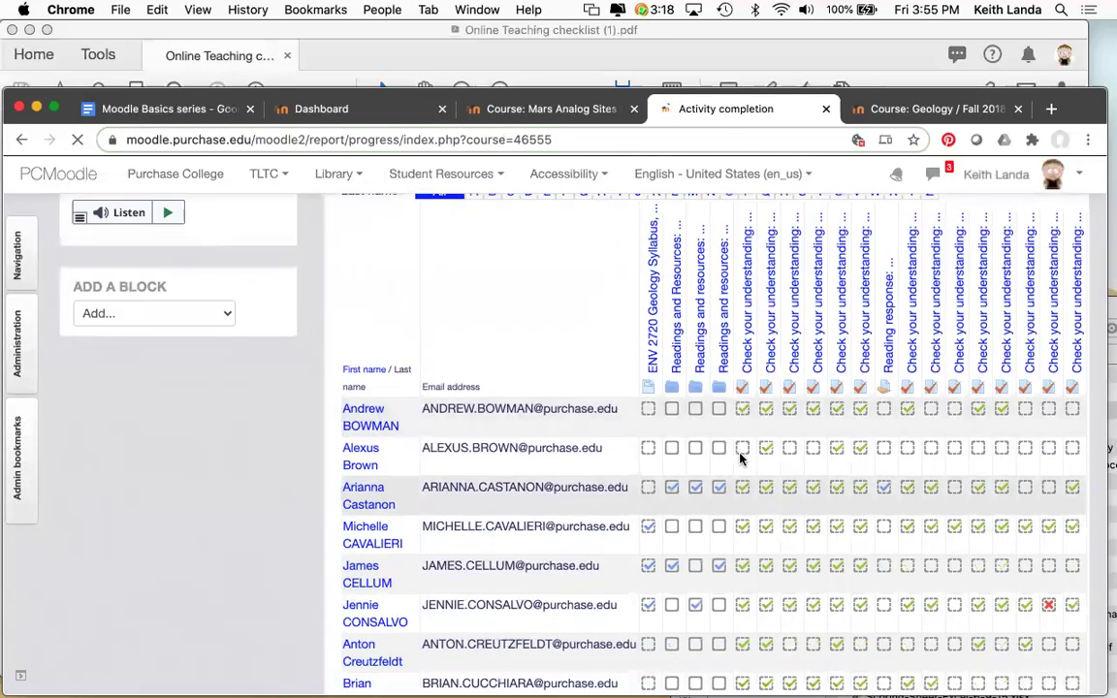
scroll(787, 475, down, 5)
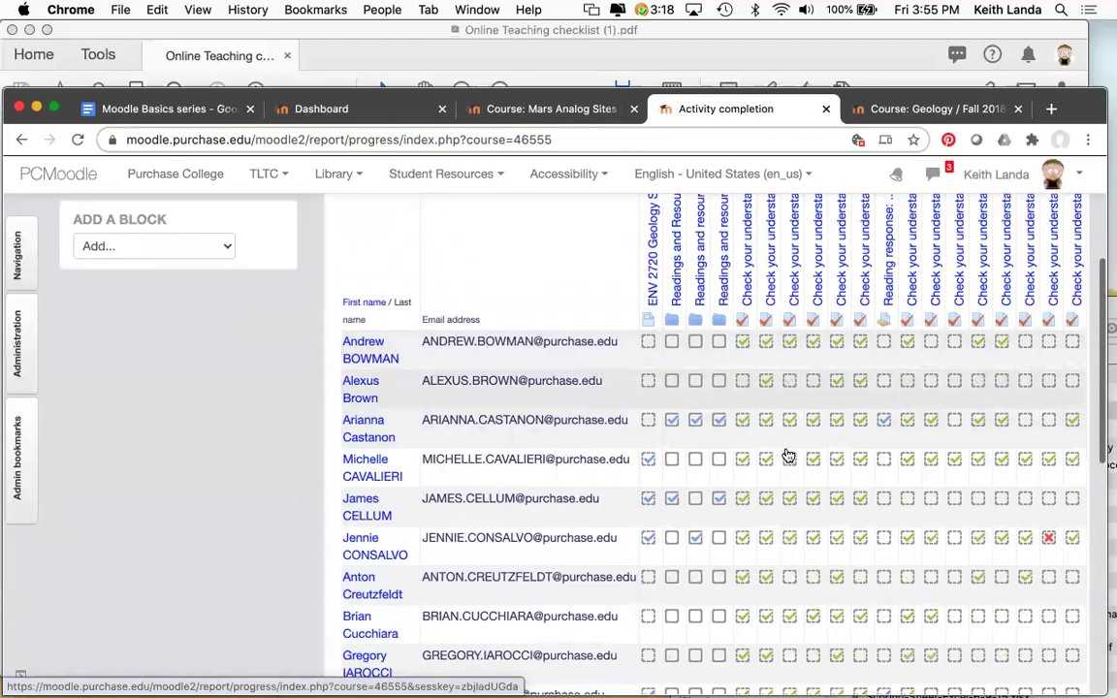
scroll(787, 449, down, 5)
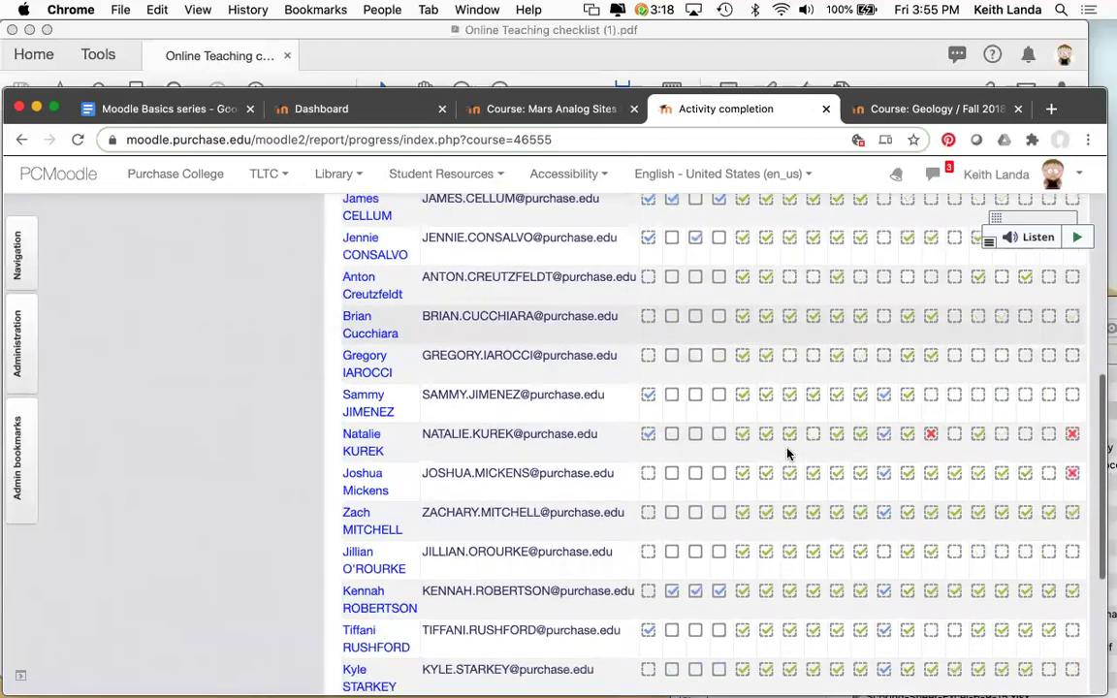
scroll(788, 417, down, 3)
scroll(787, 419, up, 7)
scroll(802, 459, up, 8)
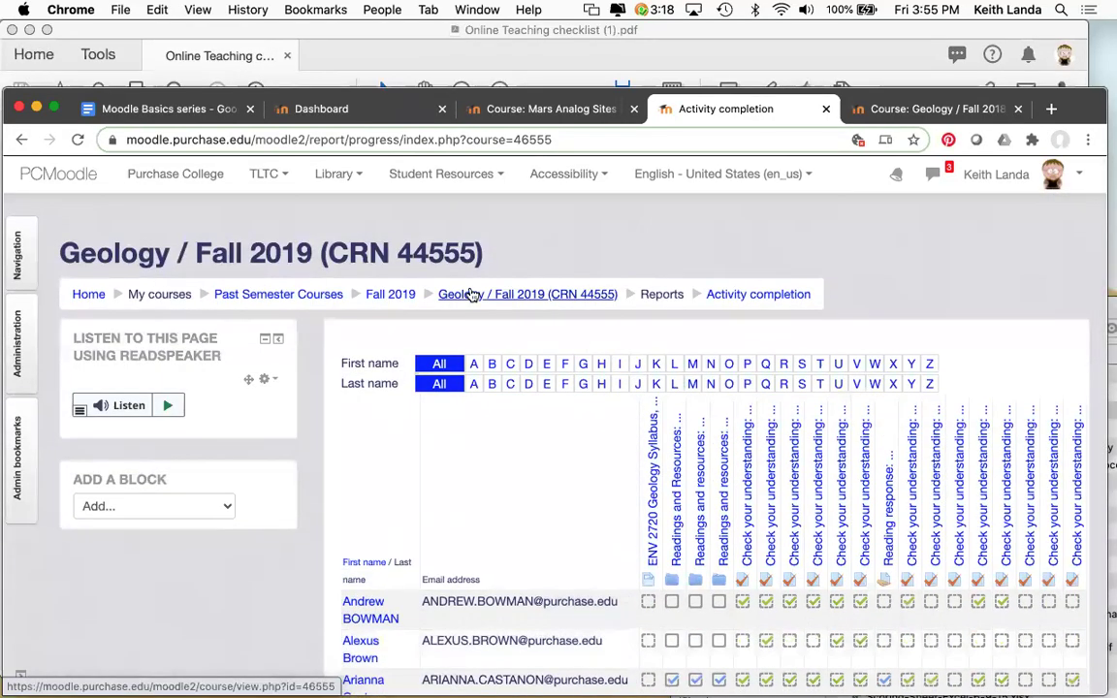
scroll(506, 433, down, 10)
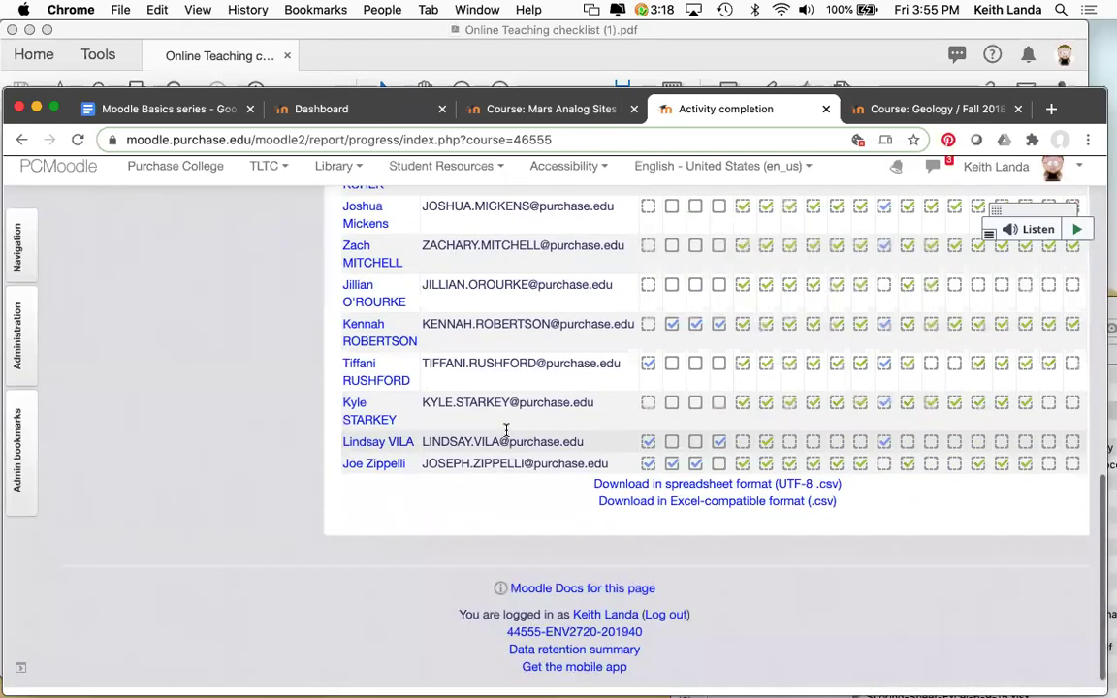
click(701, 511)
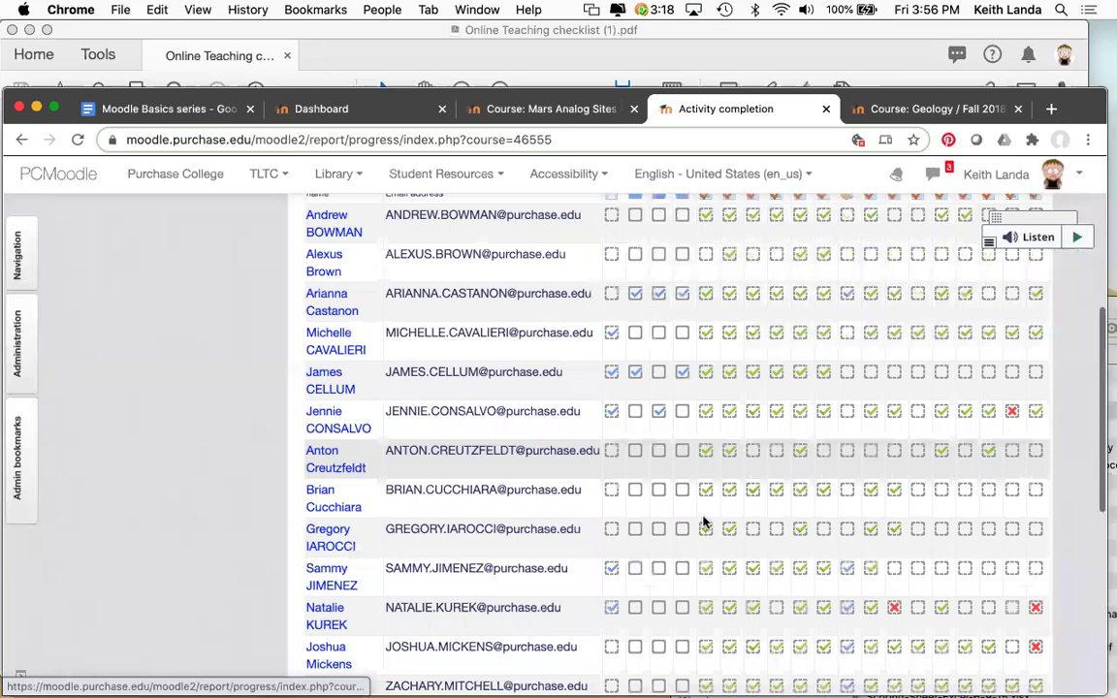
scroll(703, 523, up, 5)
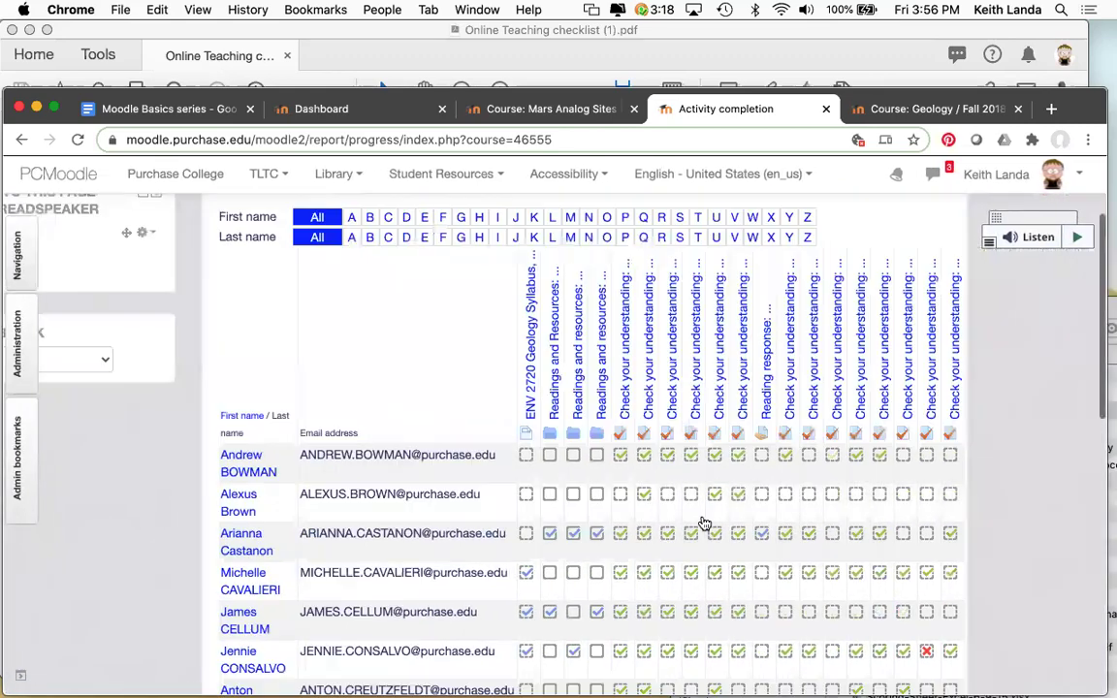
Step: Open the Fall 2019 course's Activity report and examine the views and last access of the Course Administration and Overview items
click(18, 335)
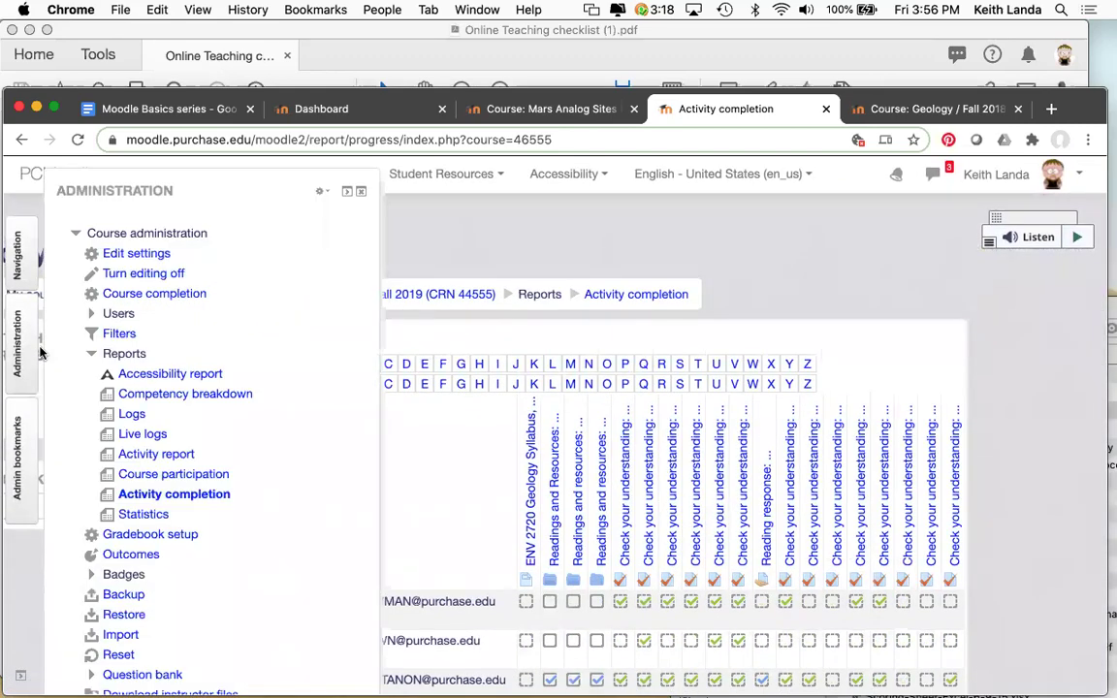
click(174, 458)
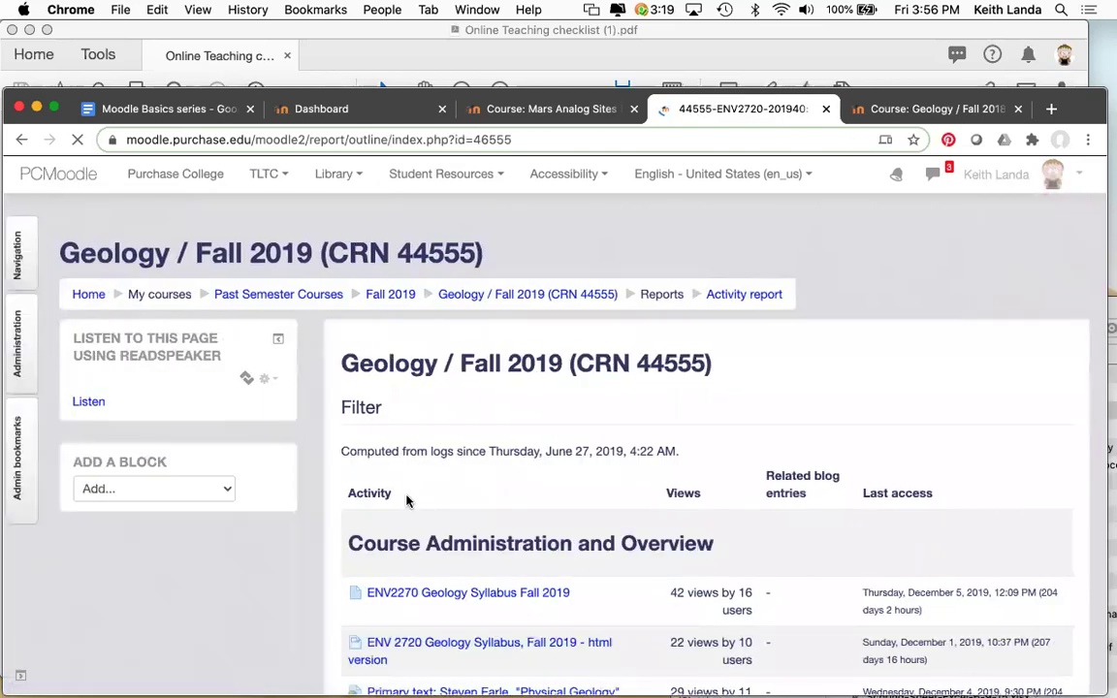
scroll(407, 500, down, 5)
scroll(407, 500, down, 2)
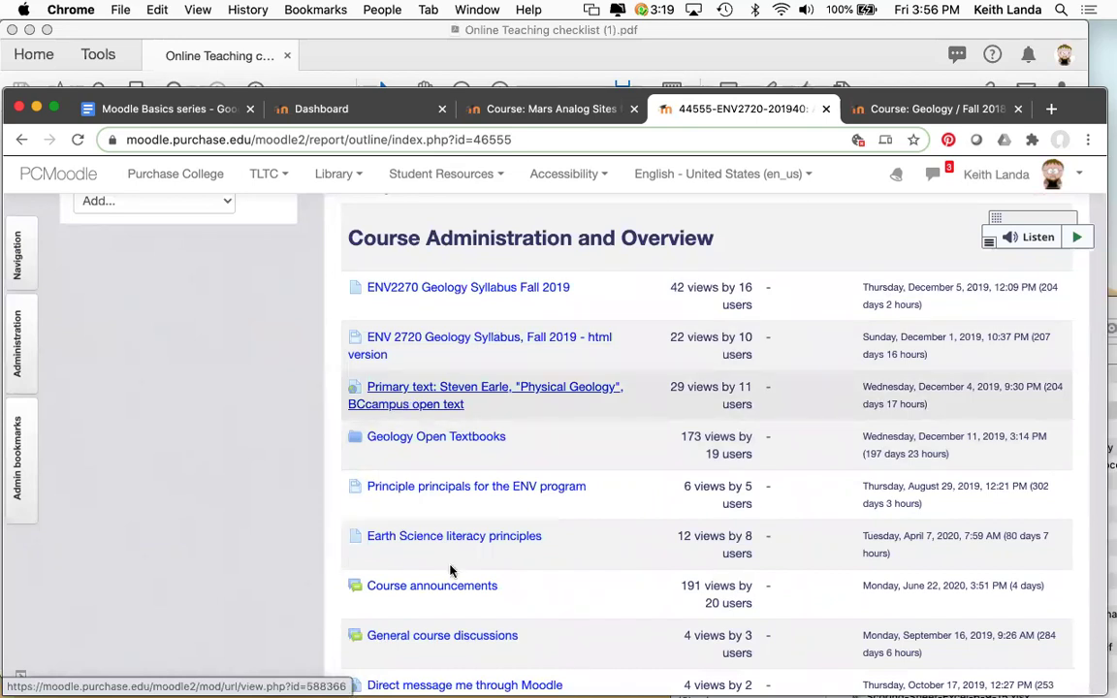
scroll(452, 582, down, 3)
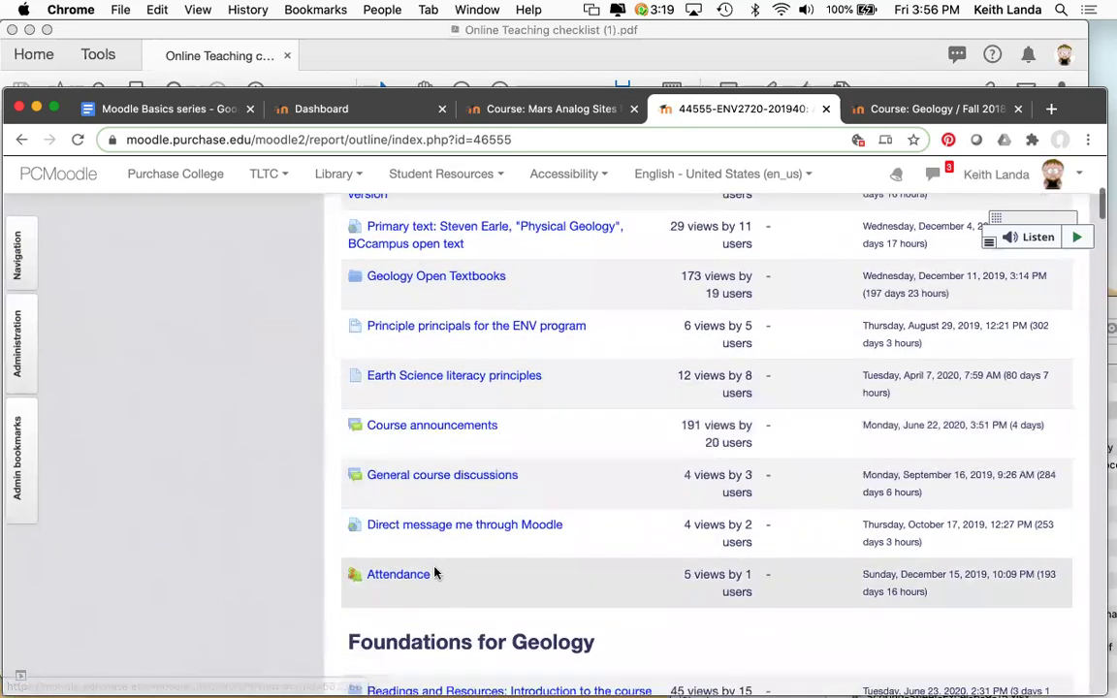
scroll(437, 572, down, 5)
scroll(437, 577, down, 1)
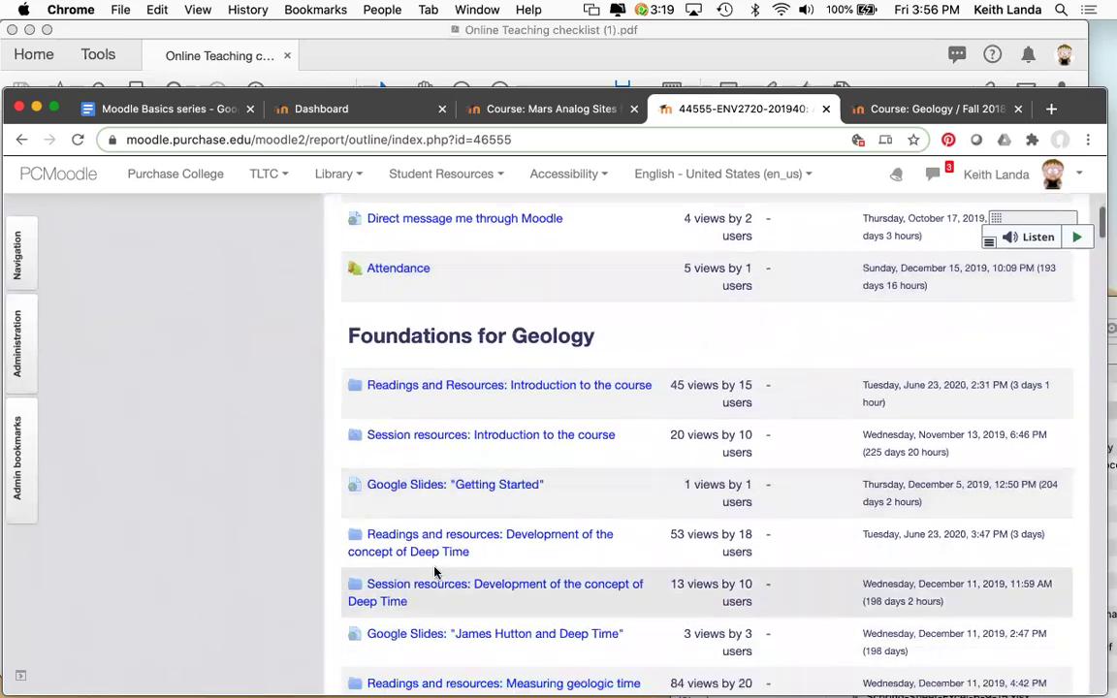
scroll(434, 526, up, 3)
scroll(434, 527, up, 5)
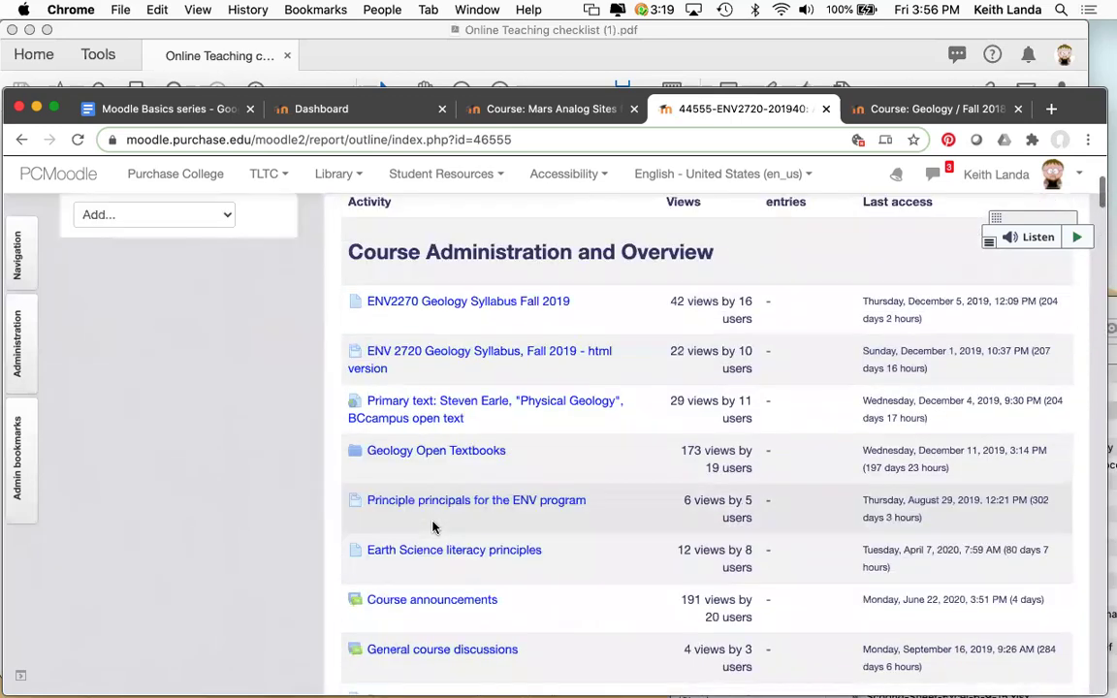
scroll(434, 527, down, 4)
scroll(433, 527, up, 4)
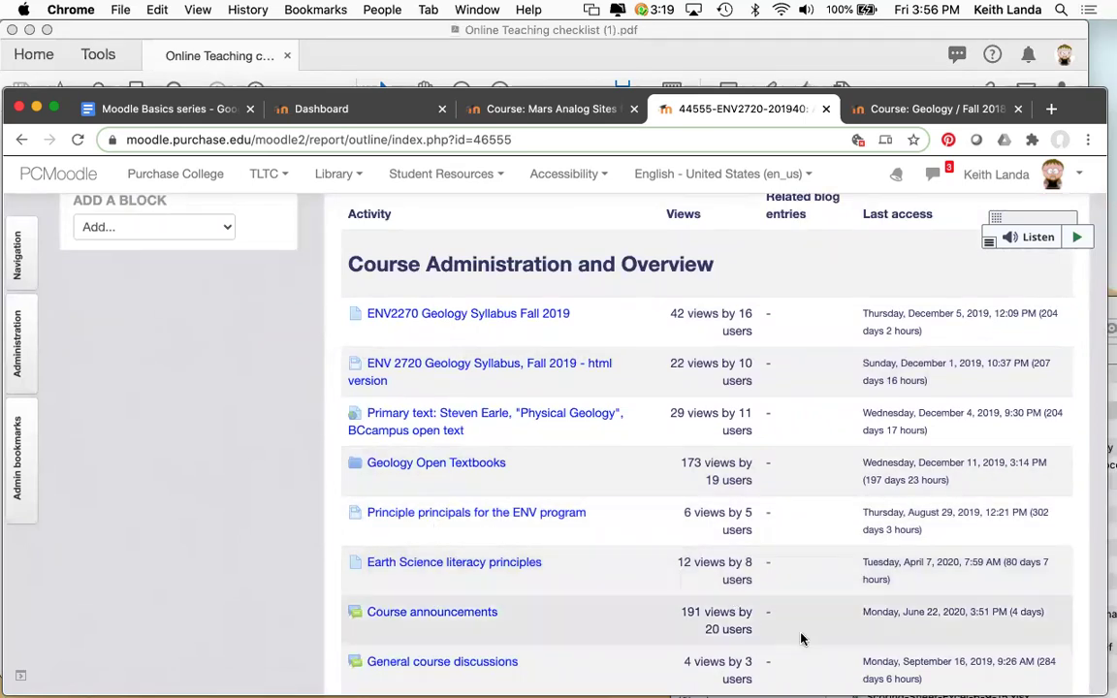
Step: Examine how often the readings, session resources, slides and quiz in the Foundations for Geology section were viewed
scroll(801, 639, down, 2)
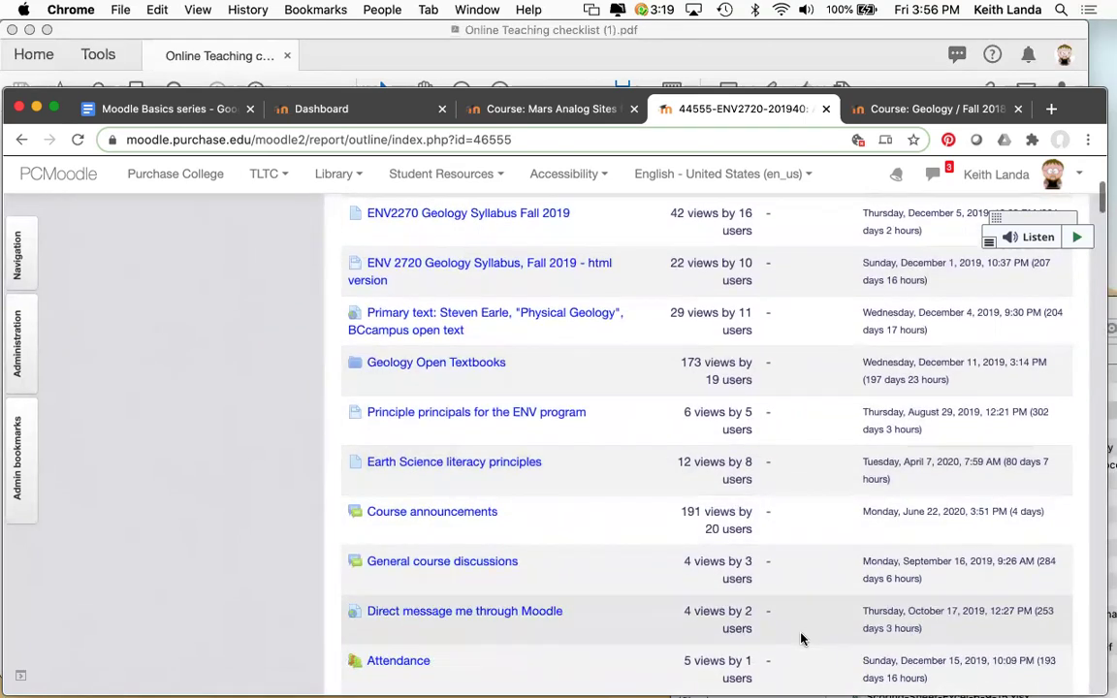
scroll(801, 638, down, 4)
scroll(801, 638, down, 4)
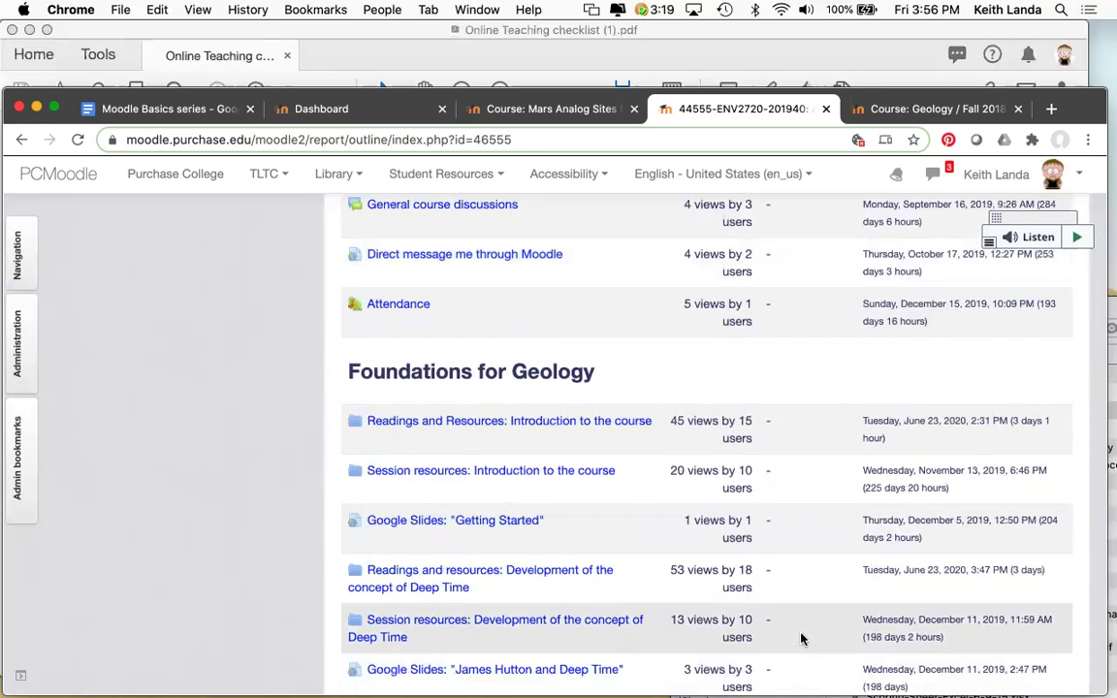
scroll(801, 638, down, 1)
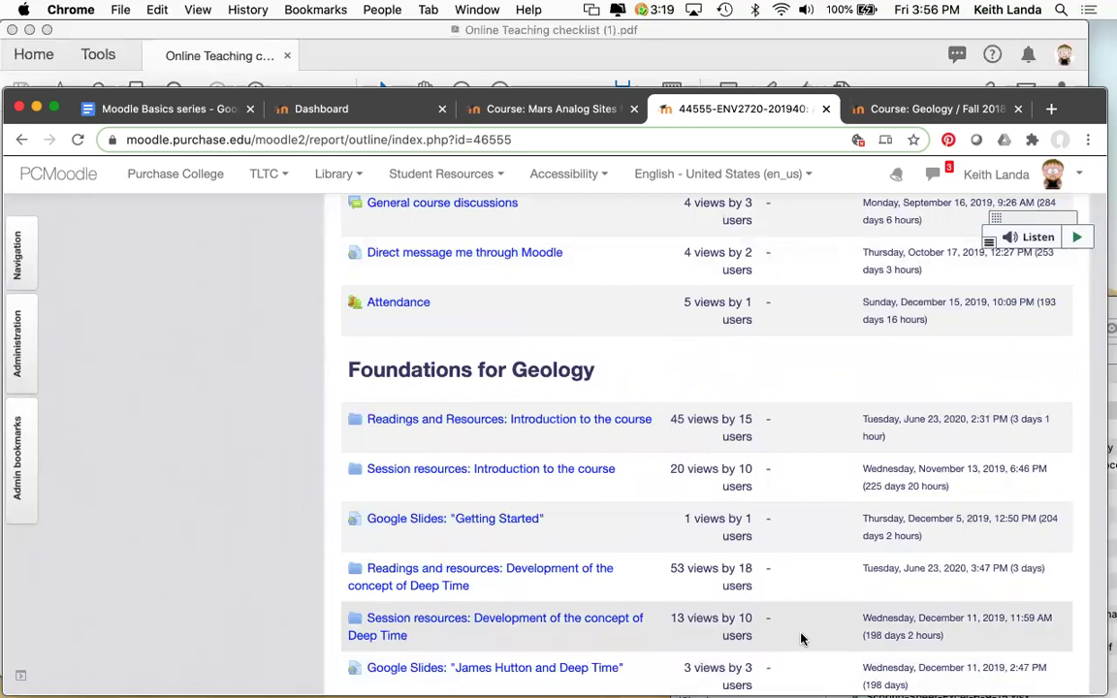
scroll(801, 639, down, 1)
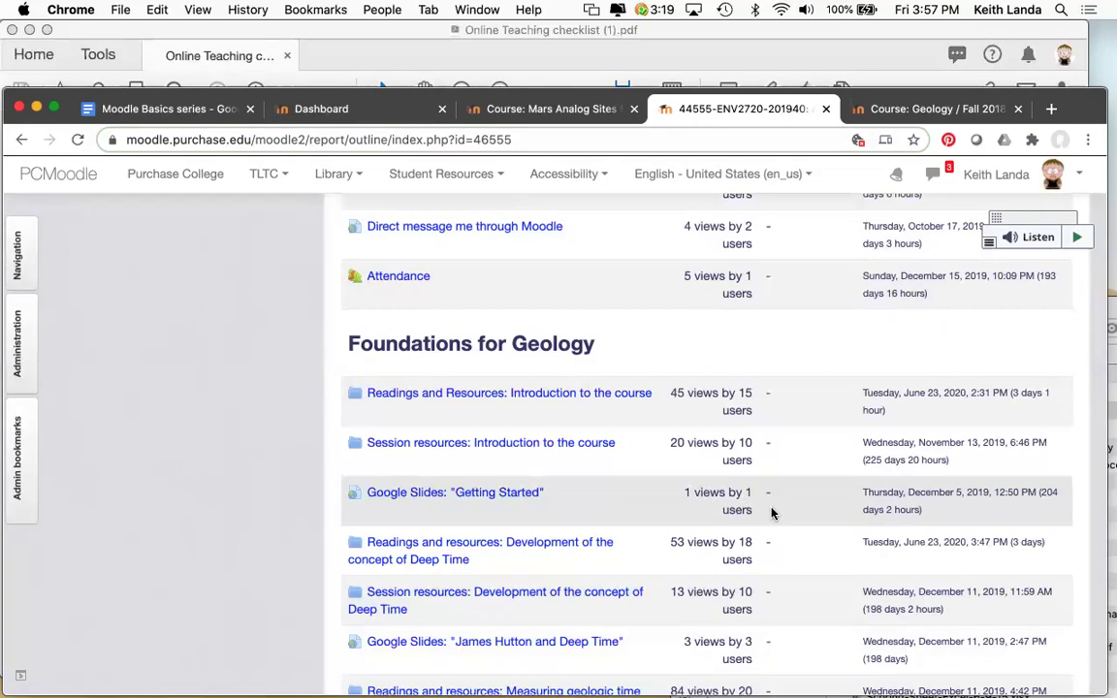
scroll(772, 513, down, 1)
scroll(773, 513, down, 3)
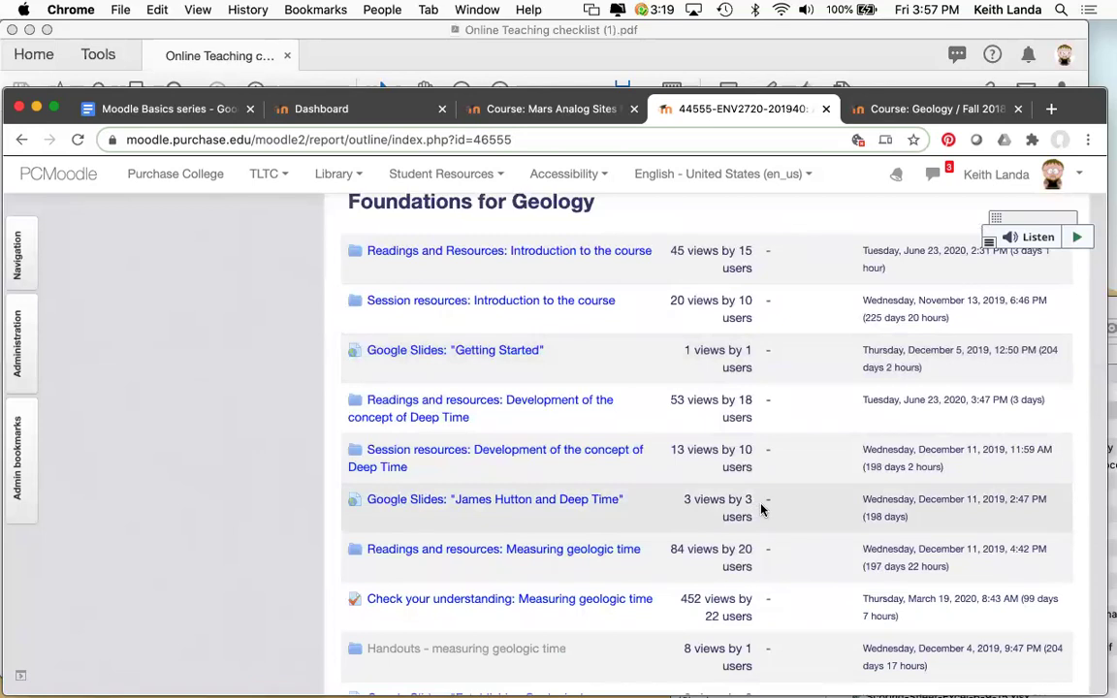
scroll(763, 510, down, 4)
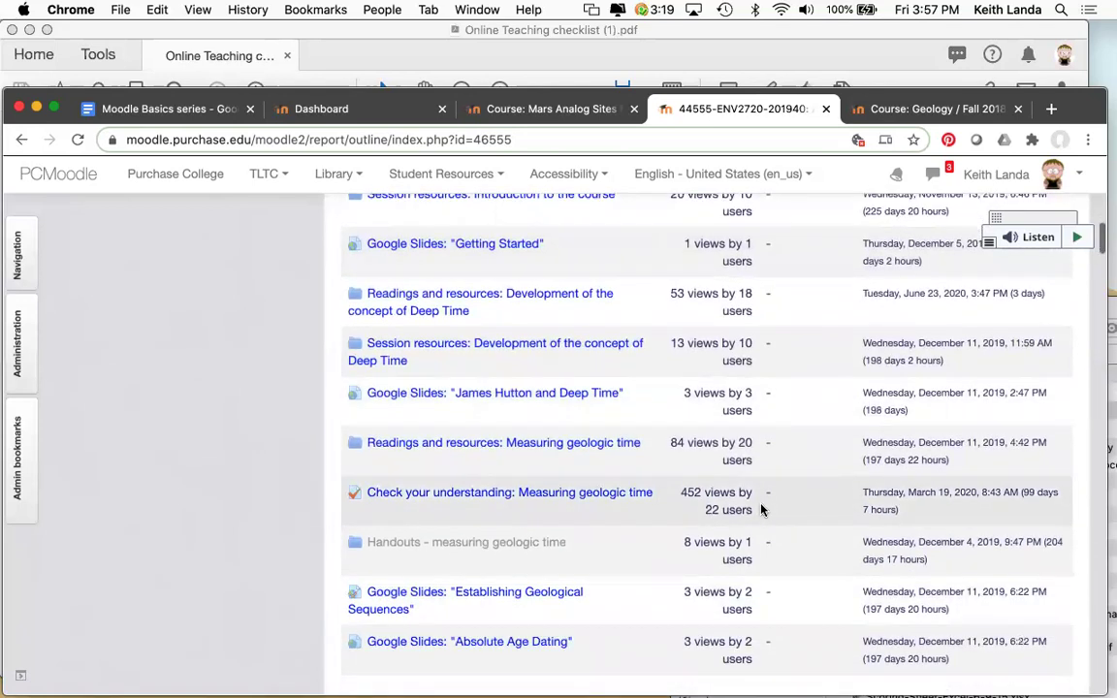
Step: Compare the views of the study plans, quizzes, readings and Google Slides in the Earth Materials section
scroll(768, 514, down, 1)
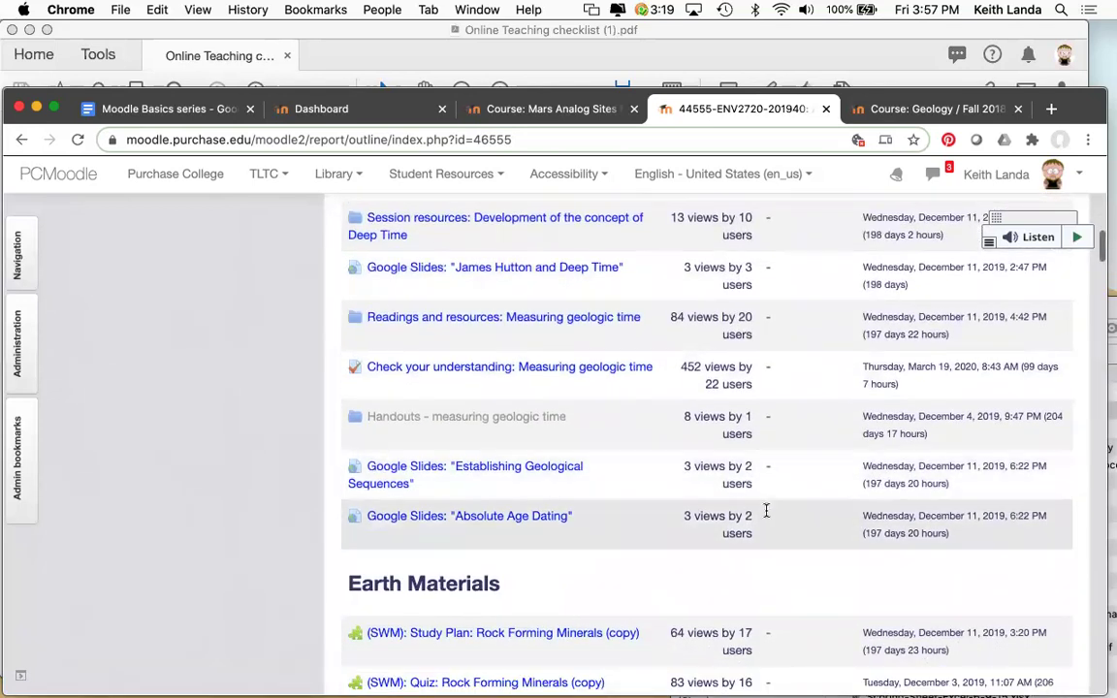
scroll(791, 533, down, 2)
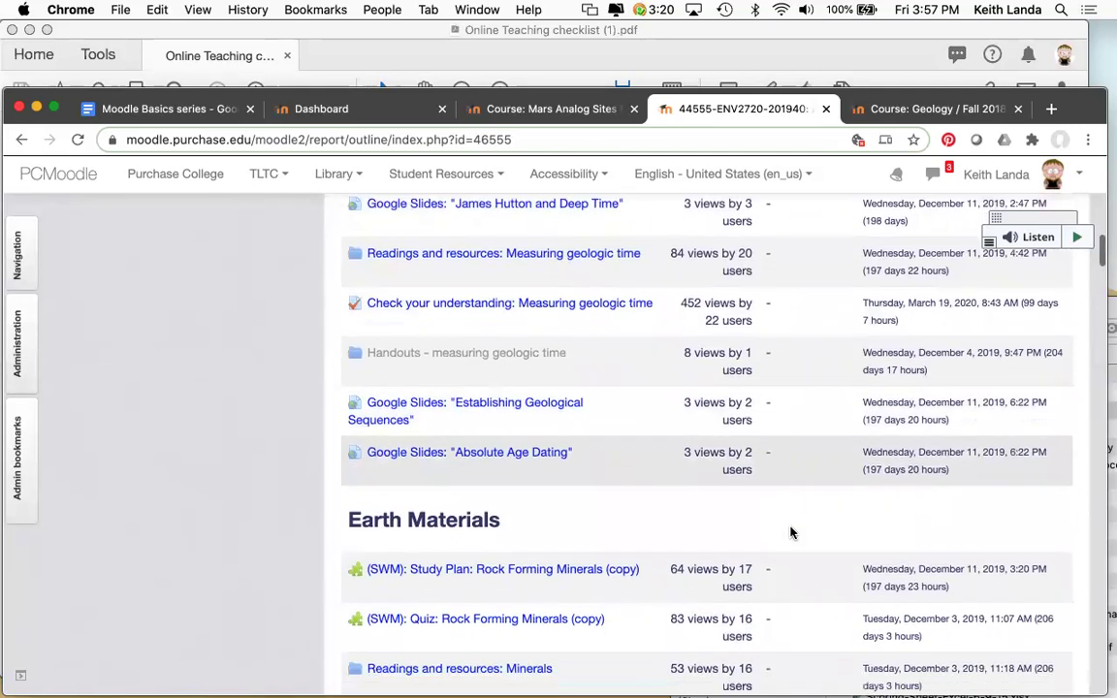
scroll(790, 532, down, 1)
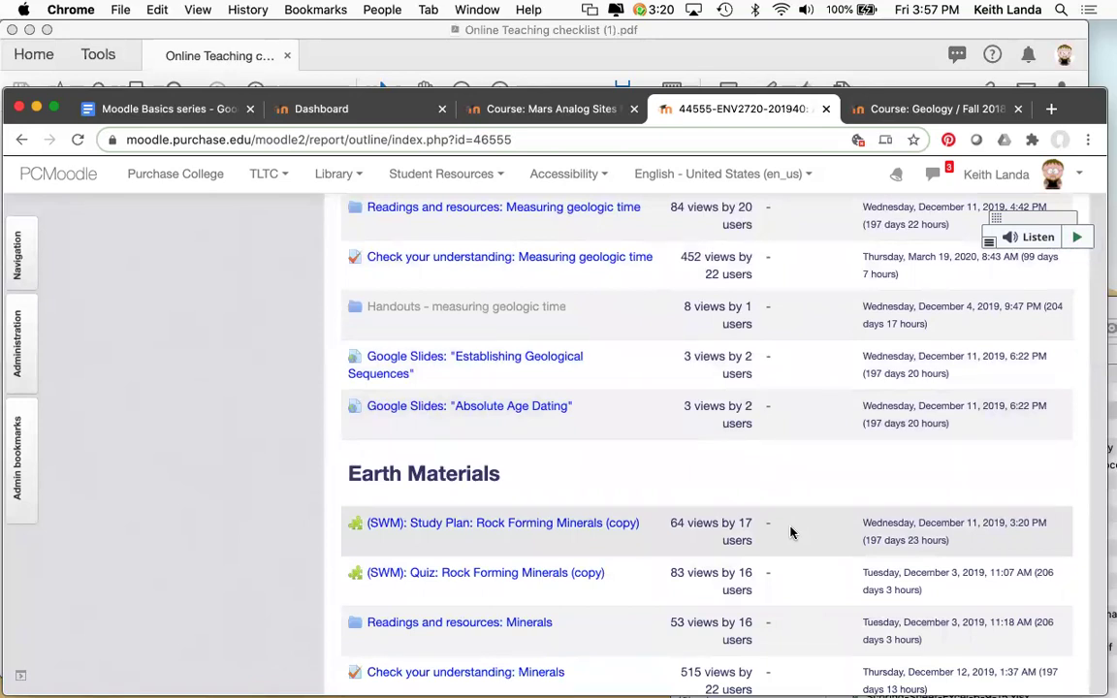
scroll(790, 533, down, 3)
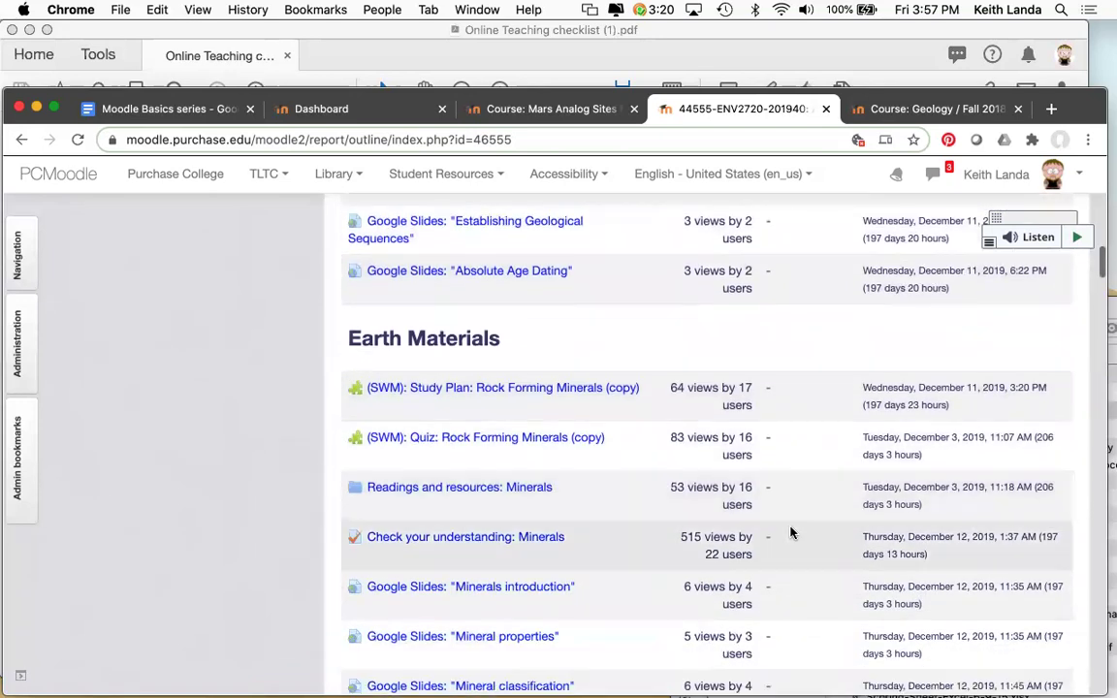
scroll(790, 532, down, 1)
scroll(790, 533, down, 1)
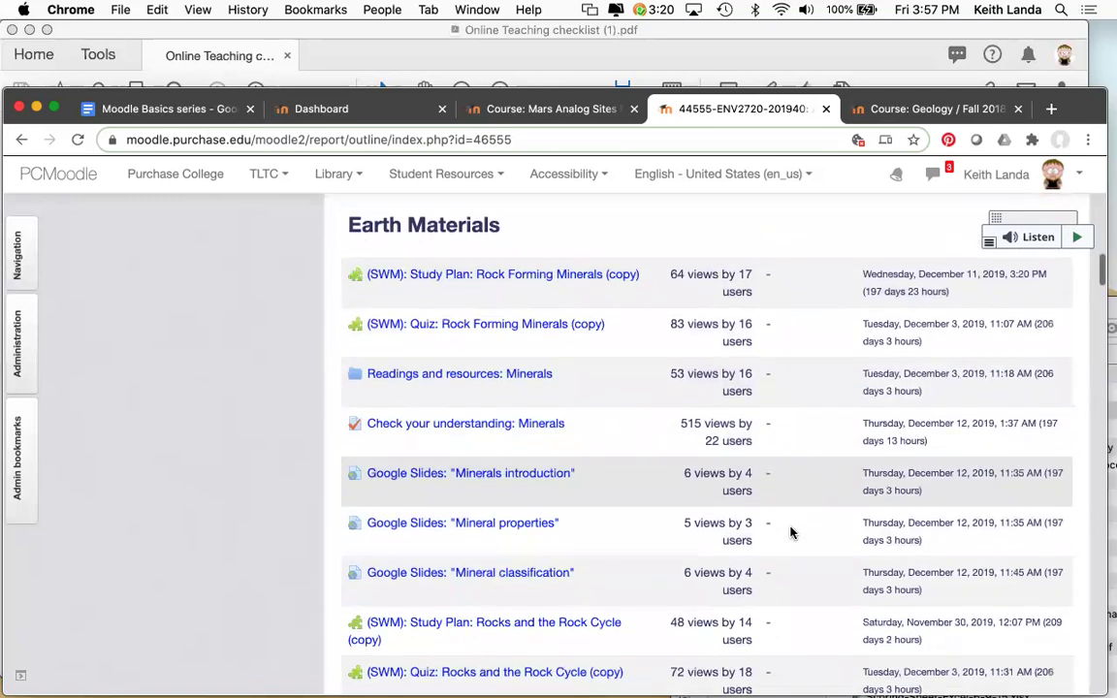
scroll(753, 515, down, 2)
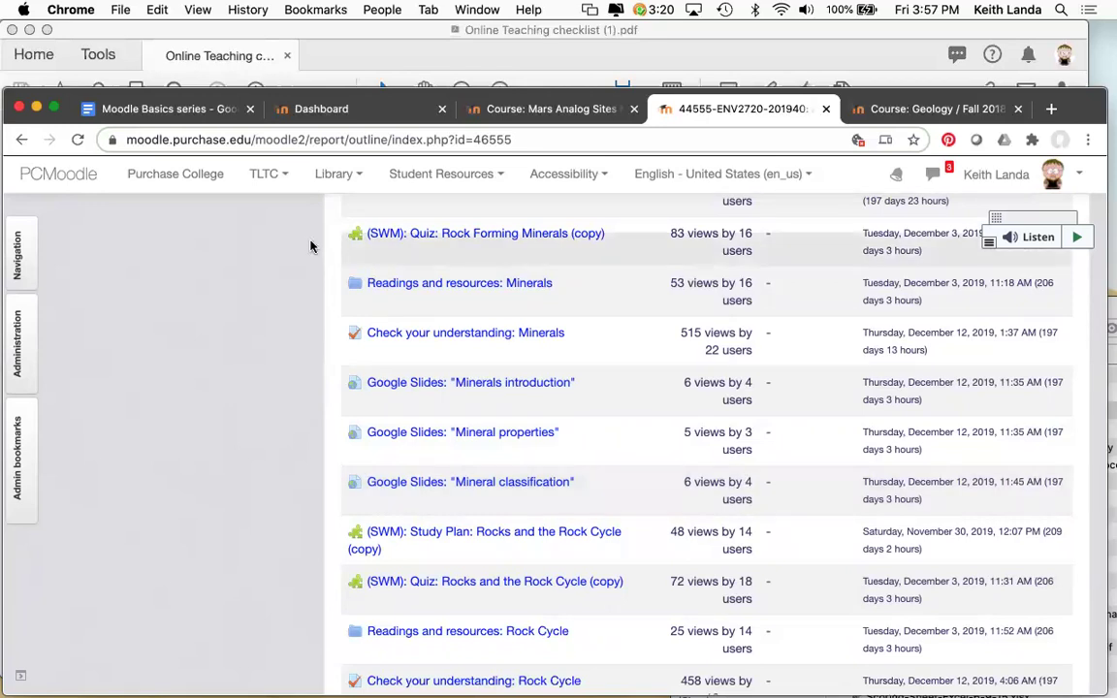
Step: Switch to the Moodle Basics series document in Google Docs and review the outline from Accessibility report through Moodle badges
click(115, 112)
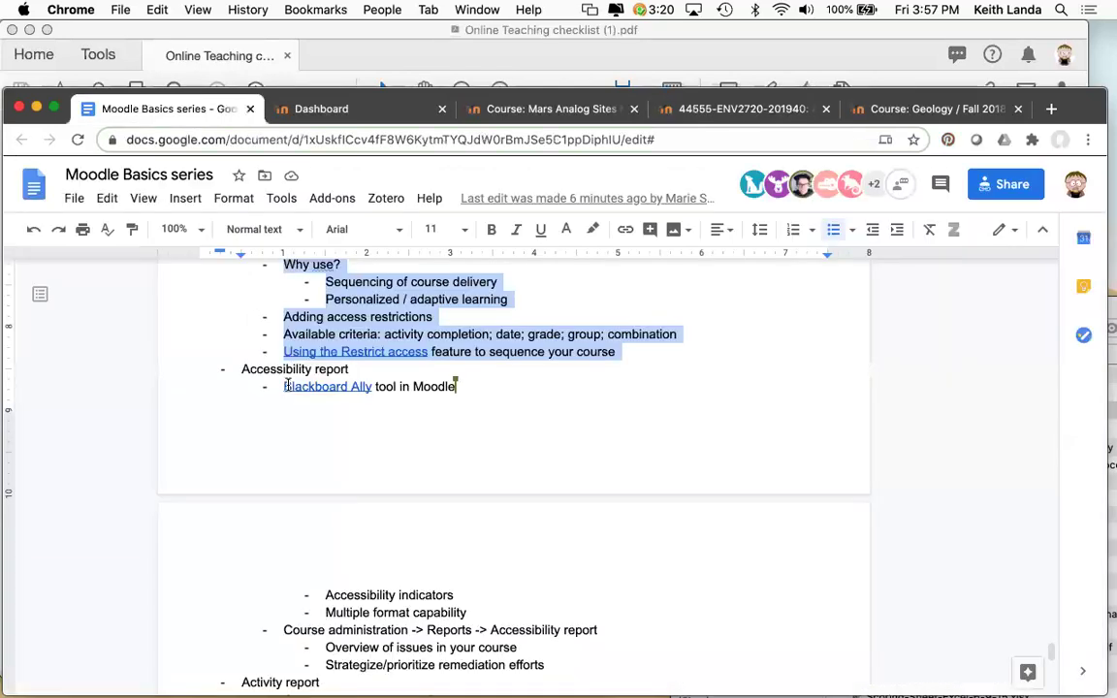
scroll(287, 384, down, 3)
scroll(291, 398, down, 1)
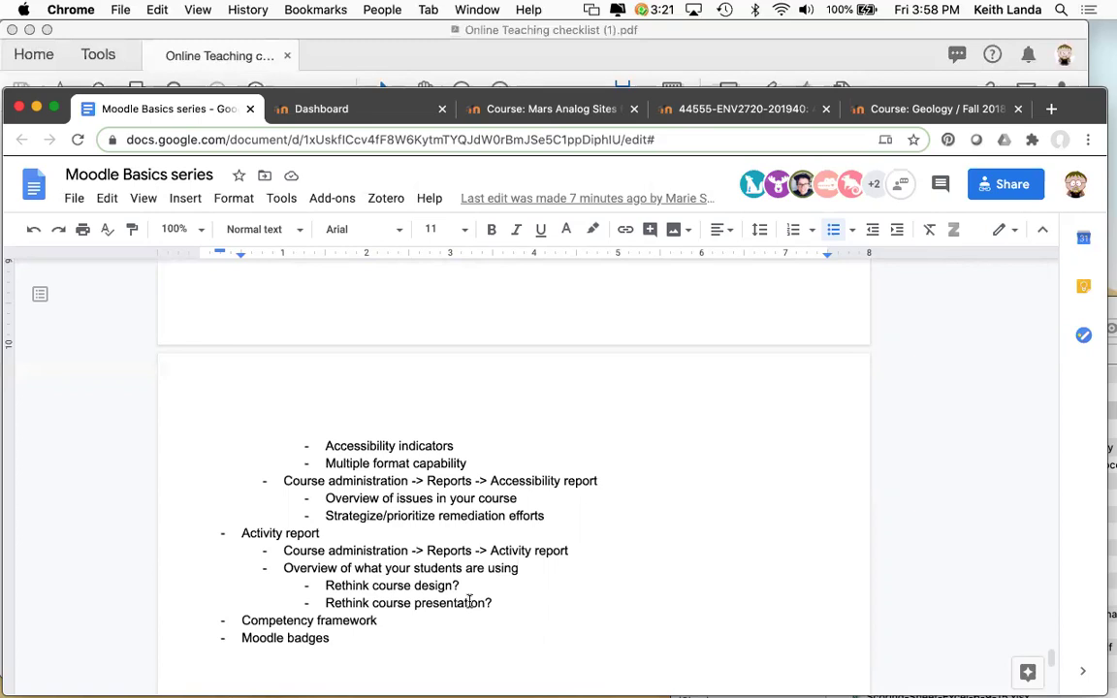
scroll(471, 613, down, 2)
scroll(471, 617, down, 2)
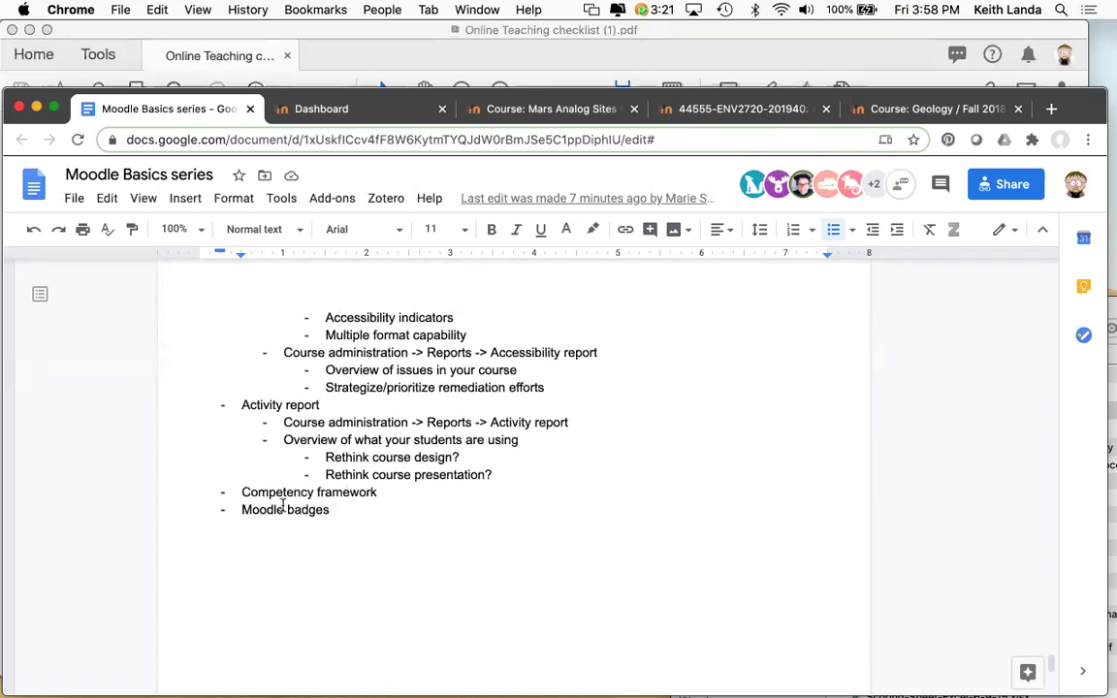